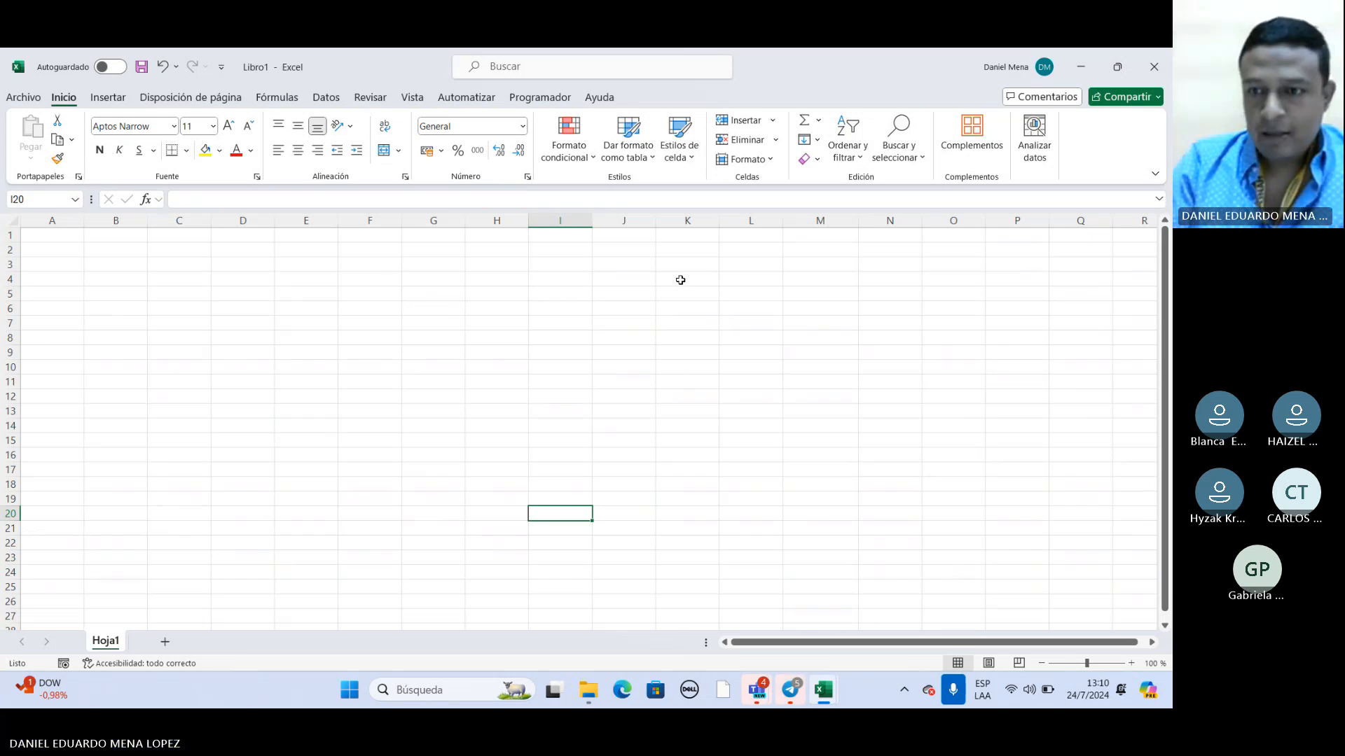
# Check the FORMATO ASISTENCIA workbook and bring the blank workbook Libro1 to the front.
pyautogui.click(1131, 481)
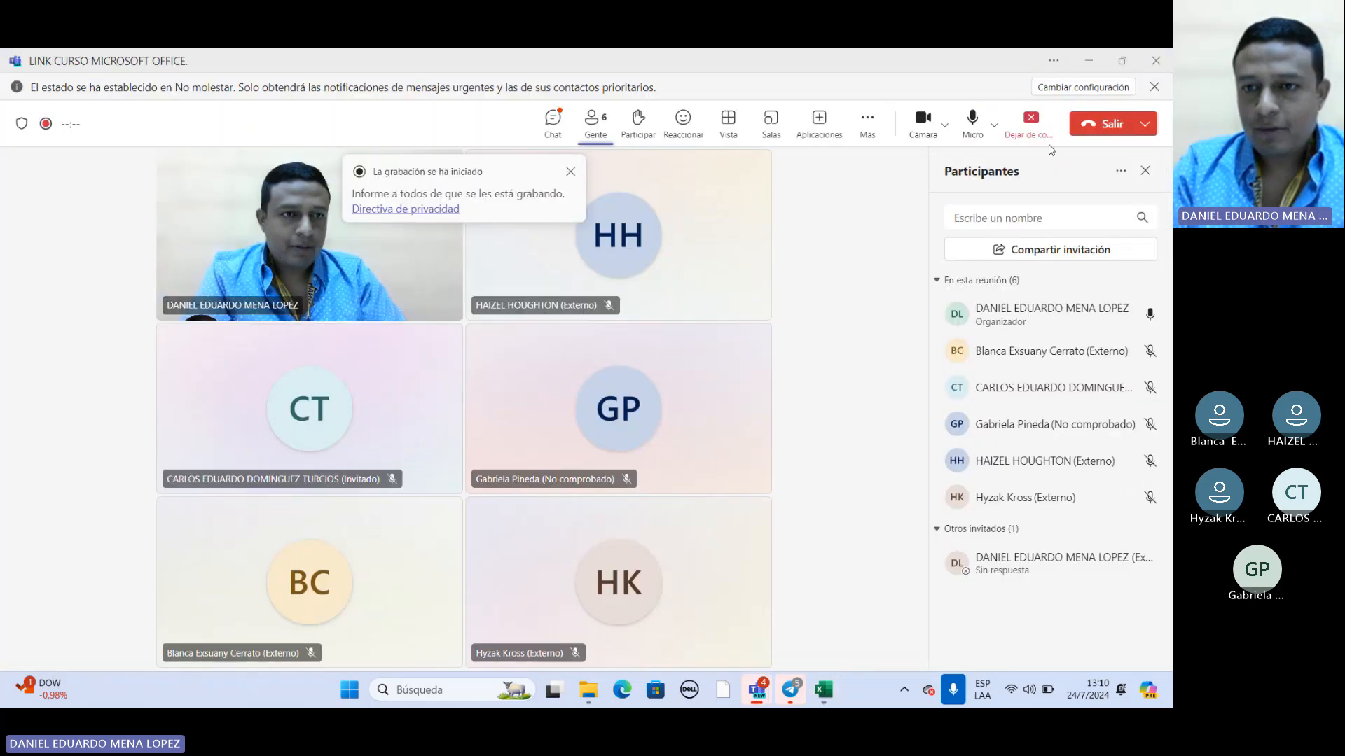
pyautogui.moveTo(823, 695)
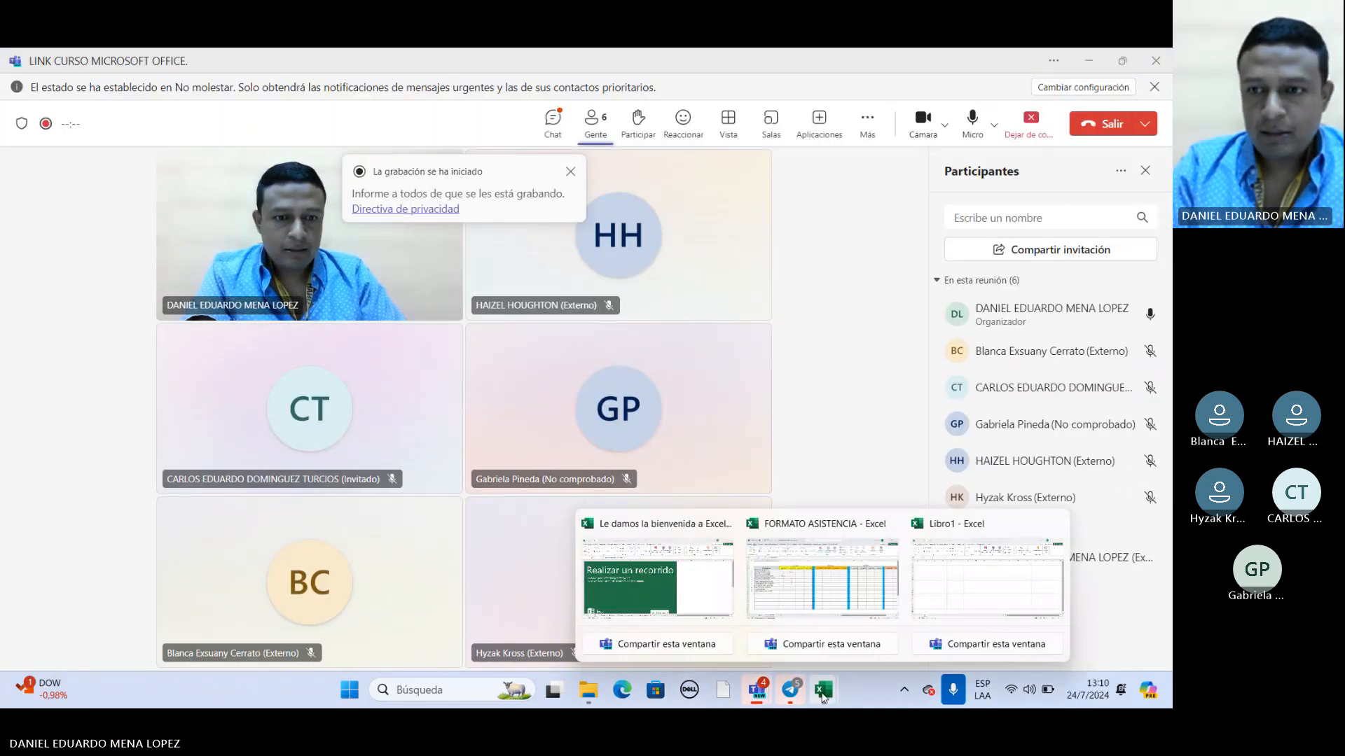
pyautogui.click(822, 580)
pyautogui.moveTo(823, 689)
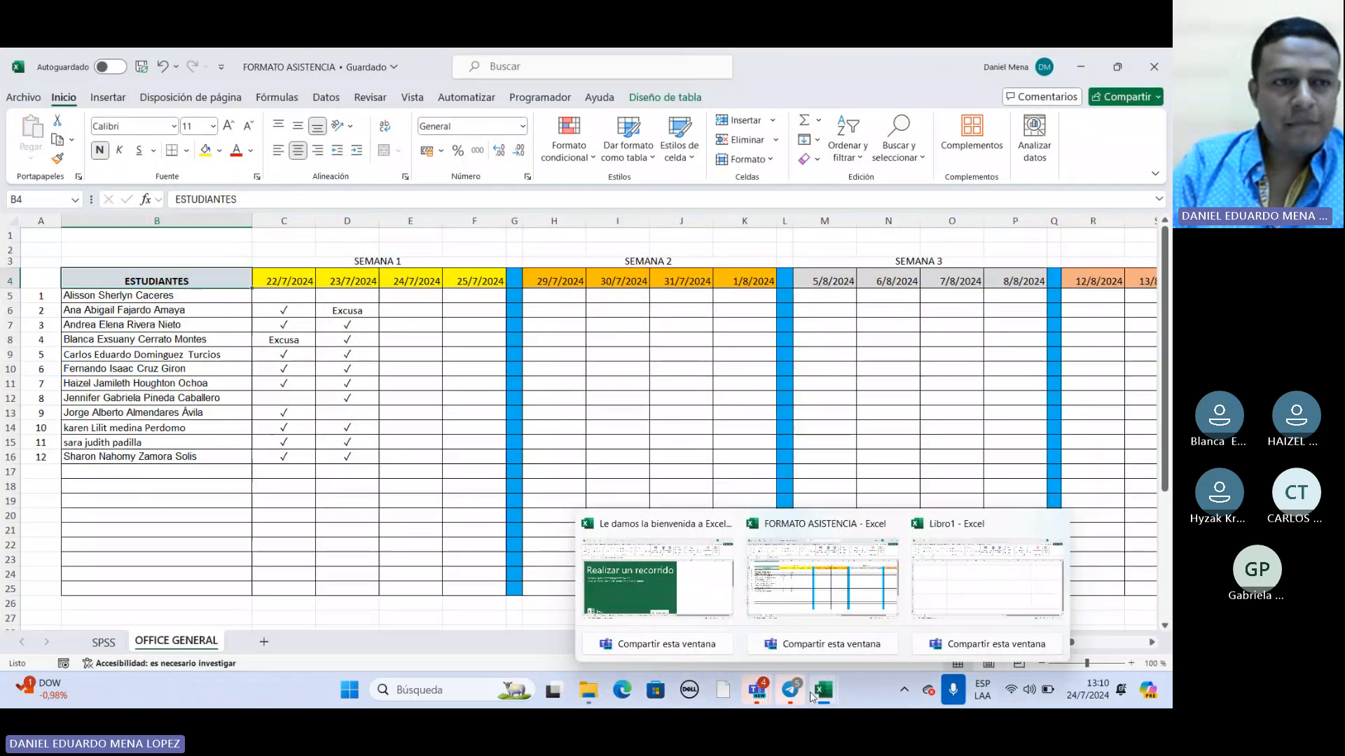
pyautogui.click(989, 583)
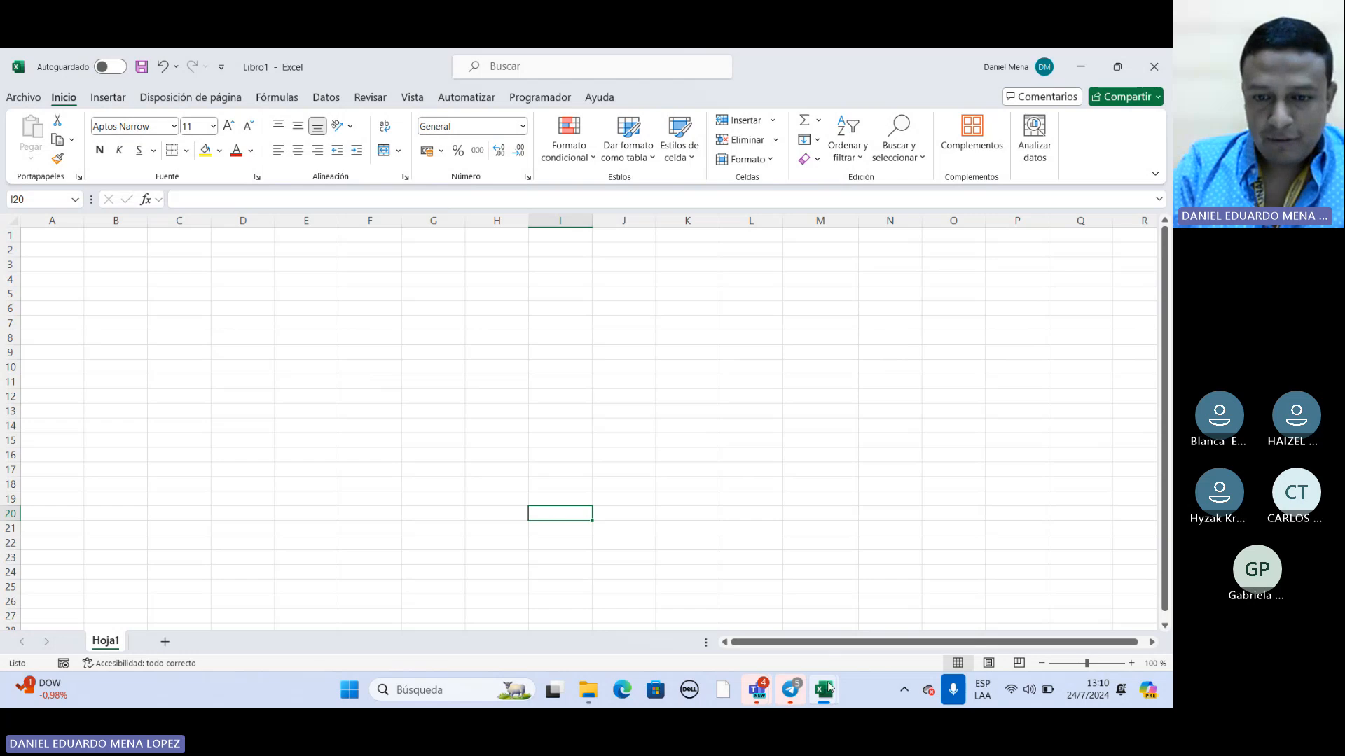
# Preview the "Le damos la bienvenida a Excel" template, close the preview and switch to the already open welcome workbook.
pyautogui.click(28, 97)
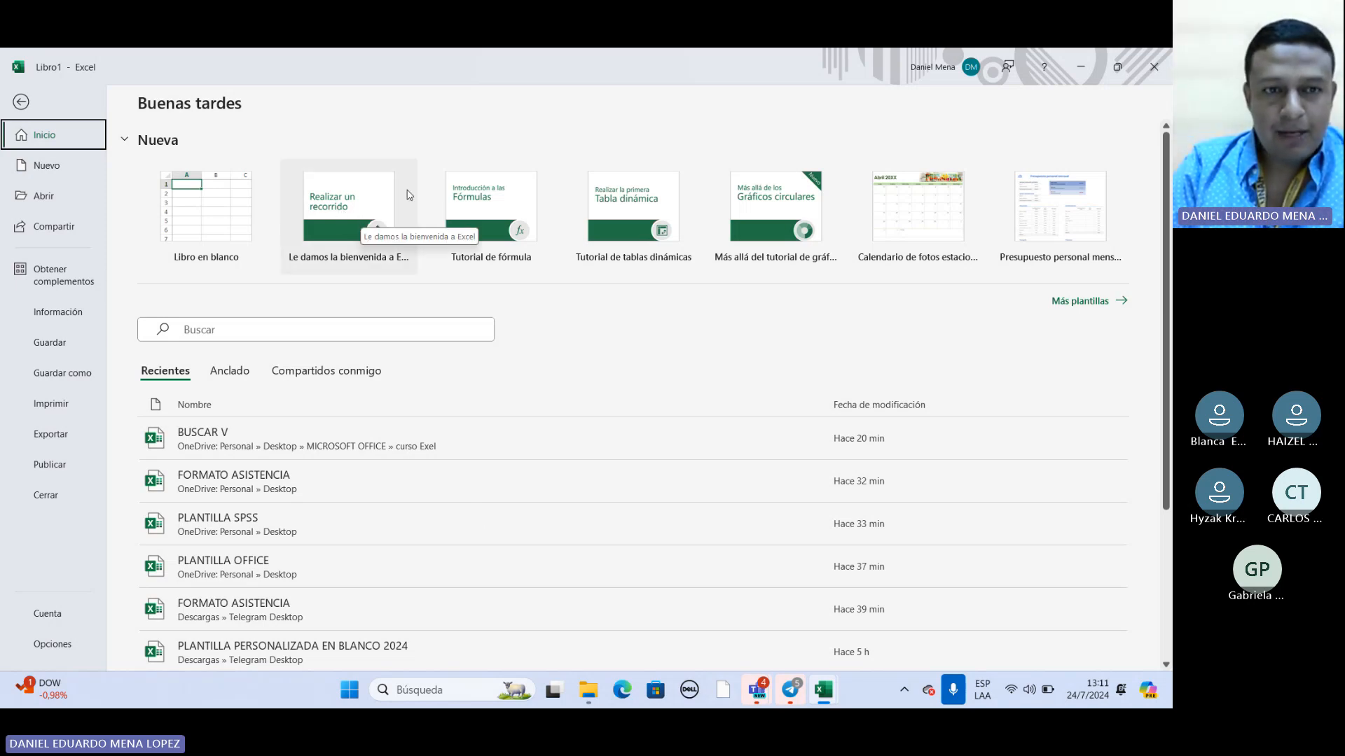
pyautogui.click(366, 218)
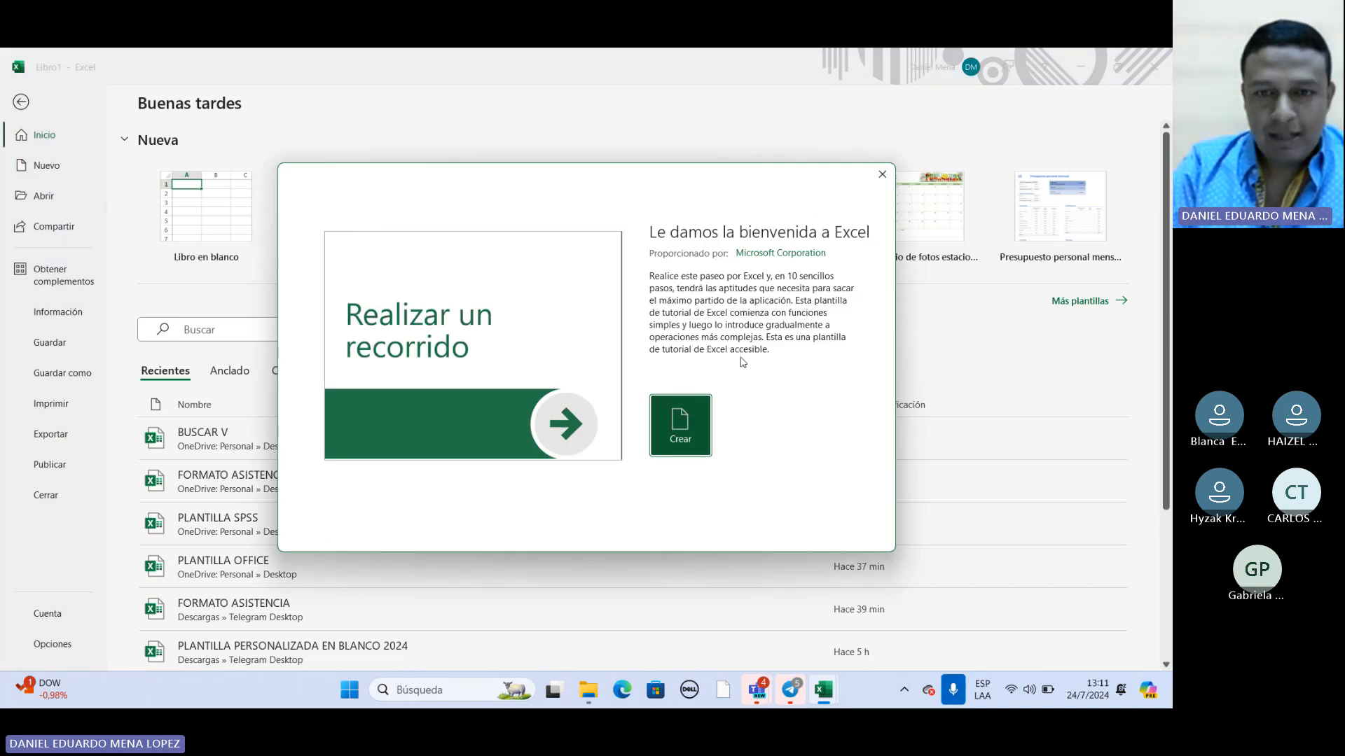
pyautogui.click(881, 178)
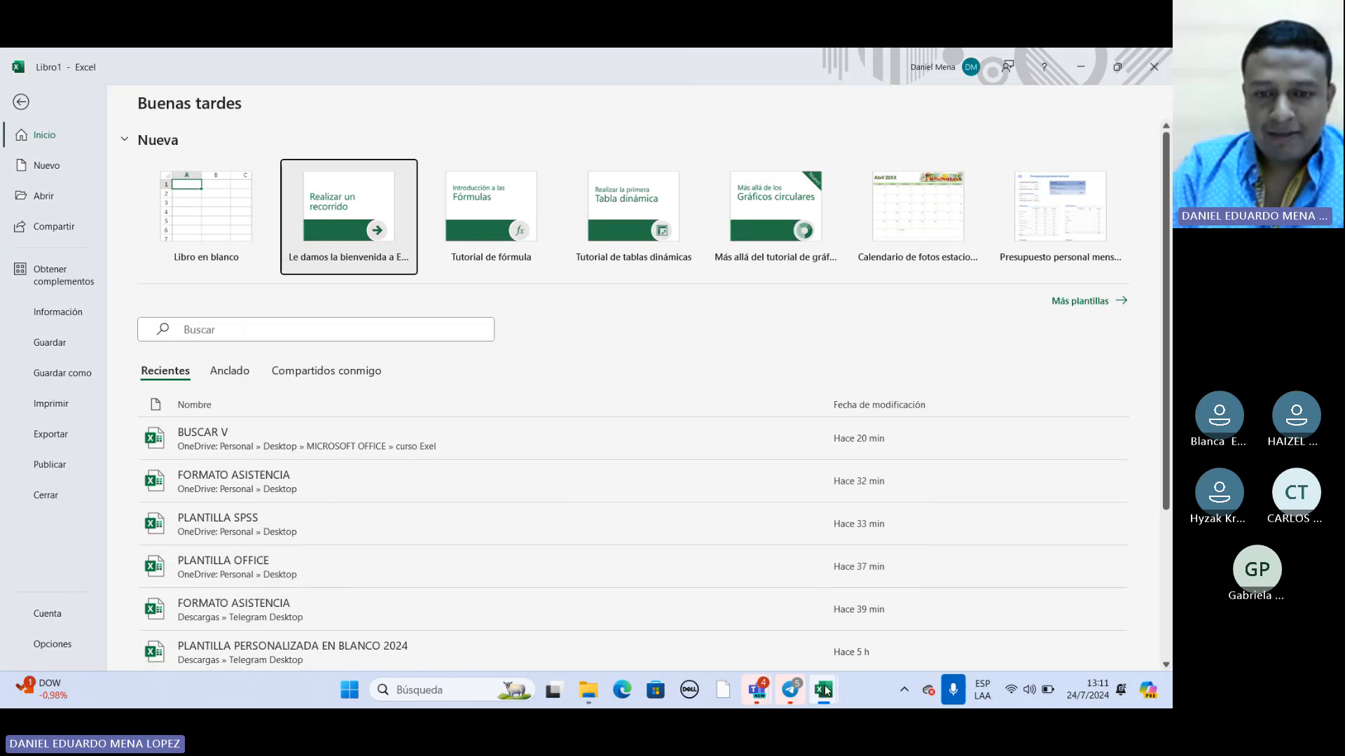
pyautogui.moveTo(824, 690)
pyautogui.click(663, 587)
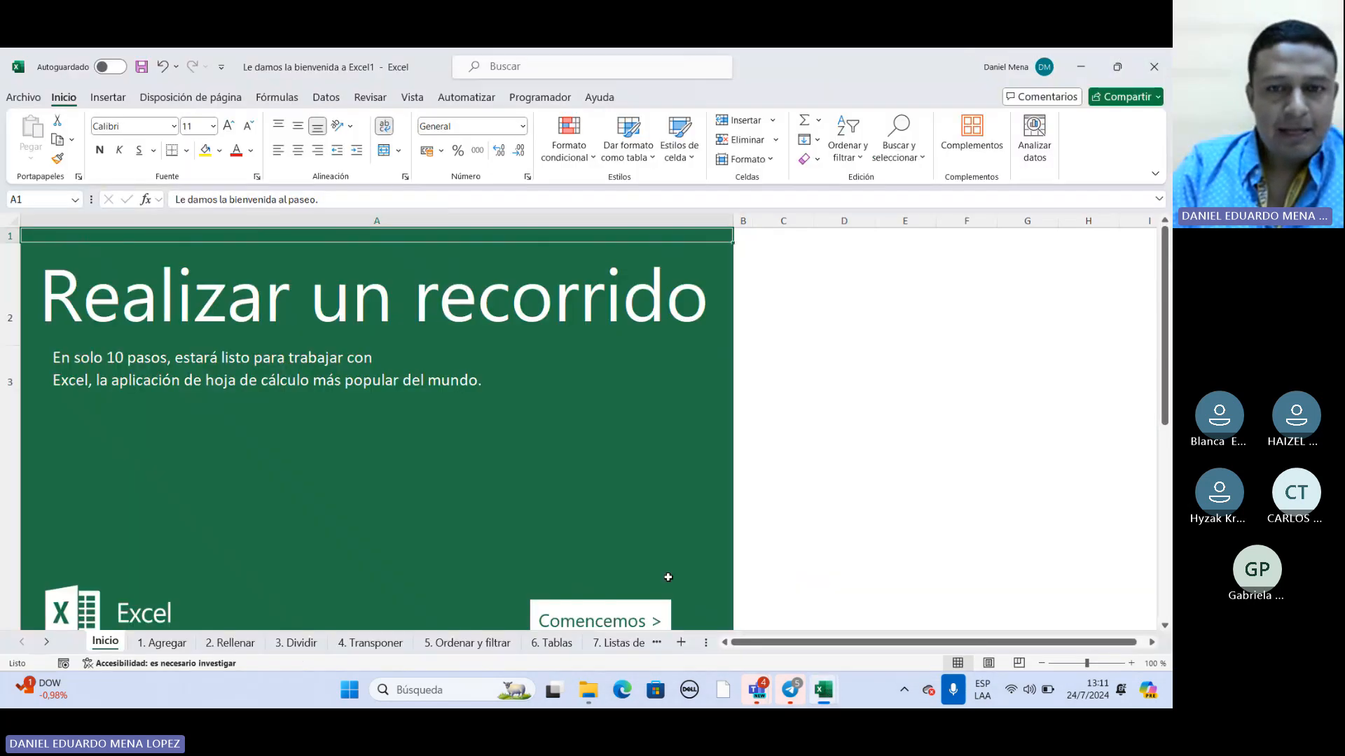
# Look over the welcome workbook's start page and check the participants in the Teams meeting window.
pyautogui.scroll(-1, 399, 384)
pyautogui.scroll(1, 514, 435)
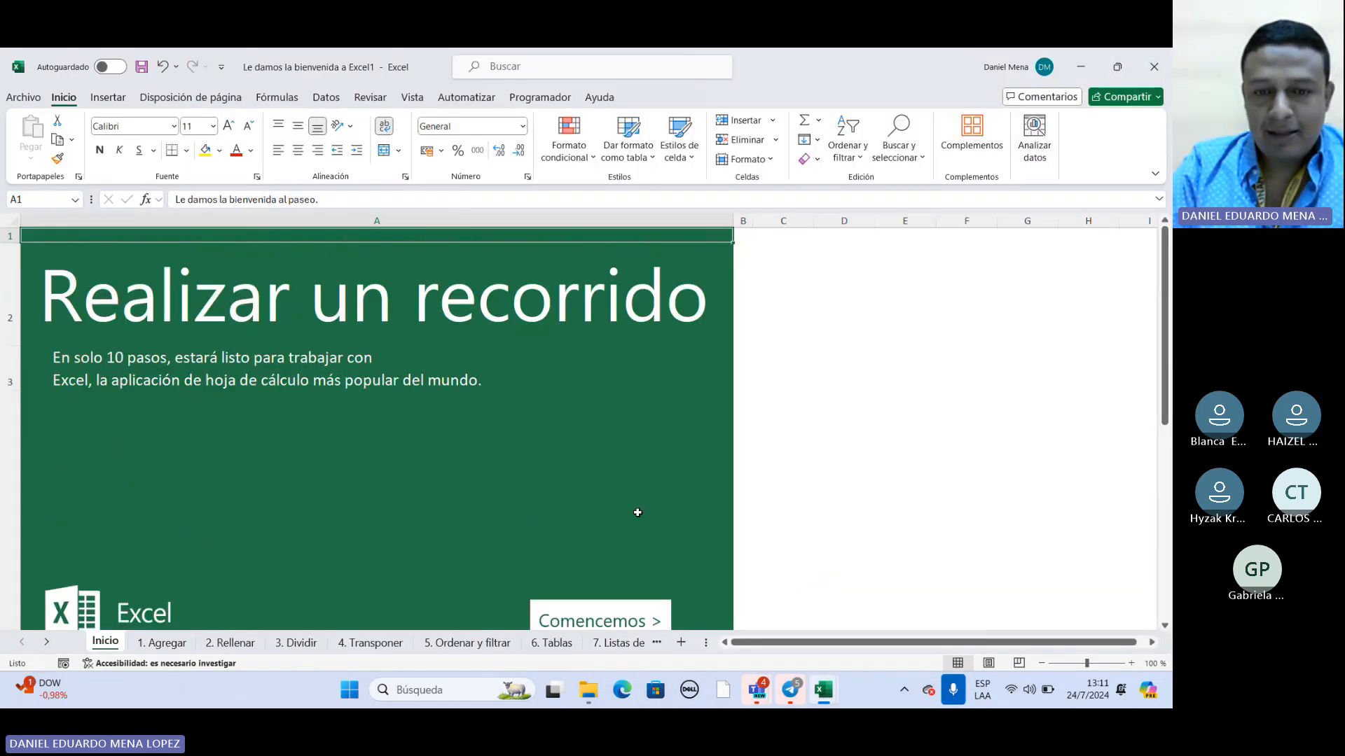
pyautogui.scroll(-1, 636, 515)
pyautogui.scroll(1, 678, 540)
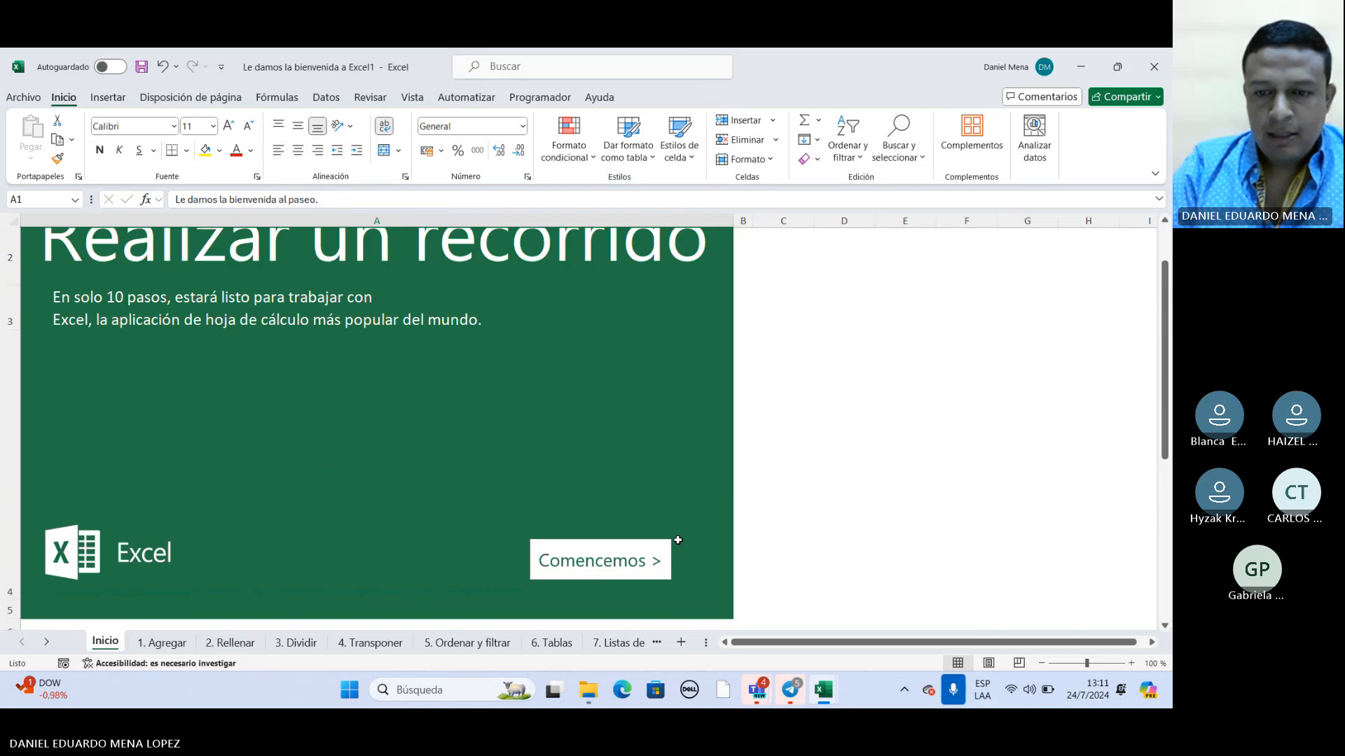
pyautogui.moveTo(823, 689)
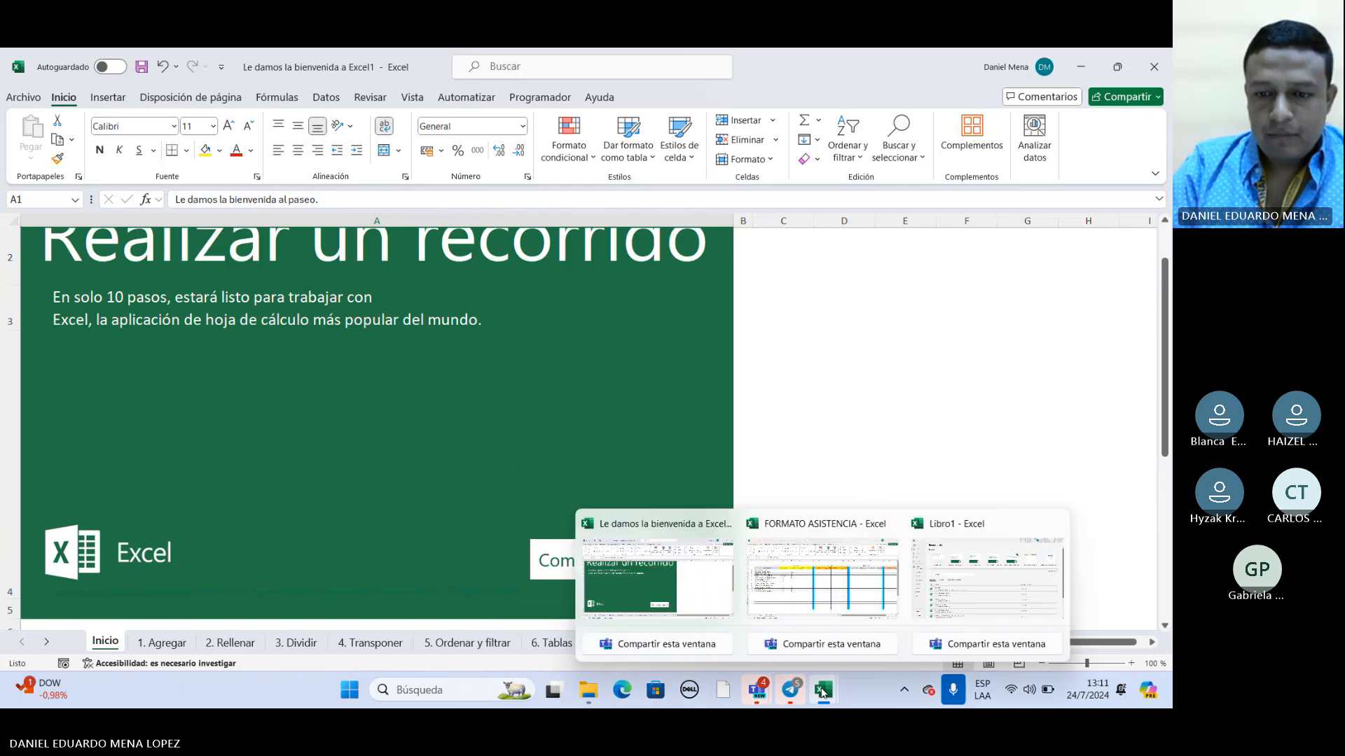
pyautogui.click(952, 606)
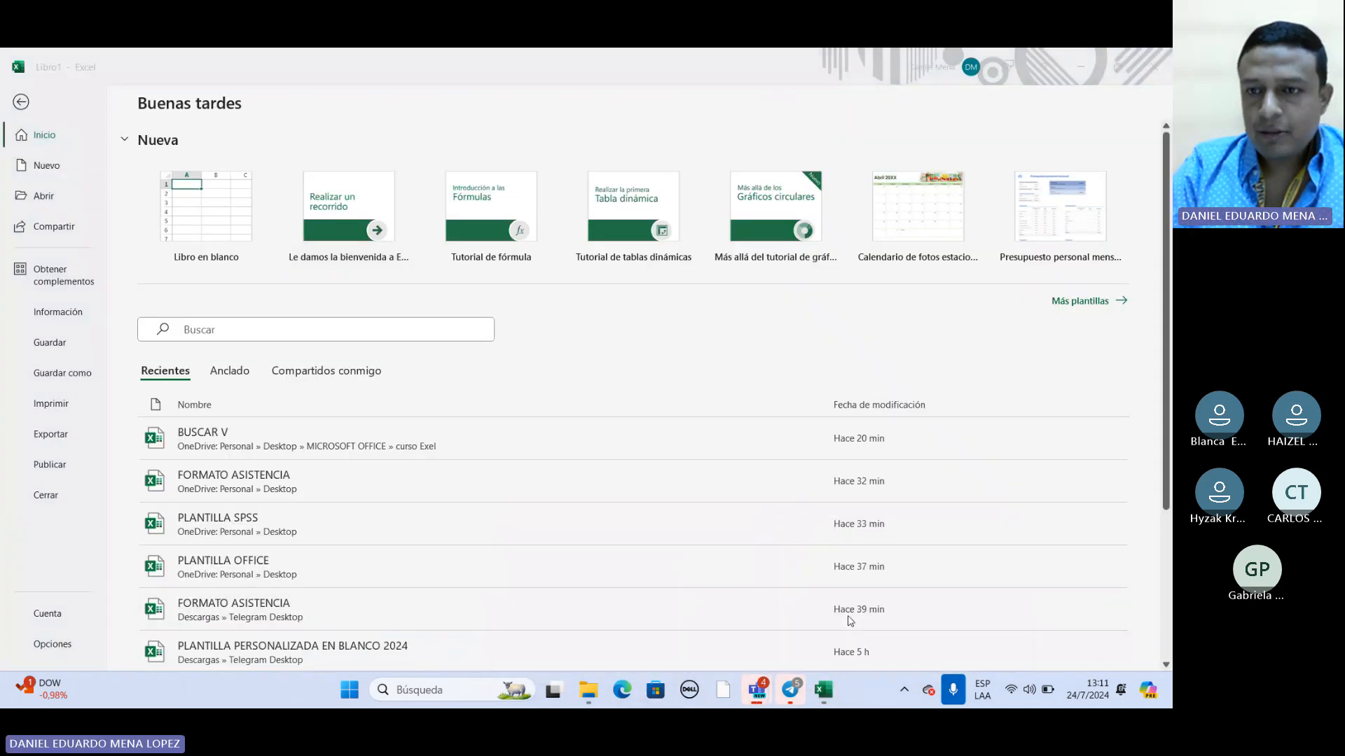
pyautogui.moveTo(756, 690)
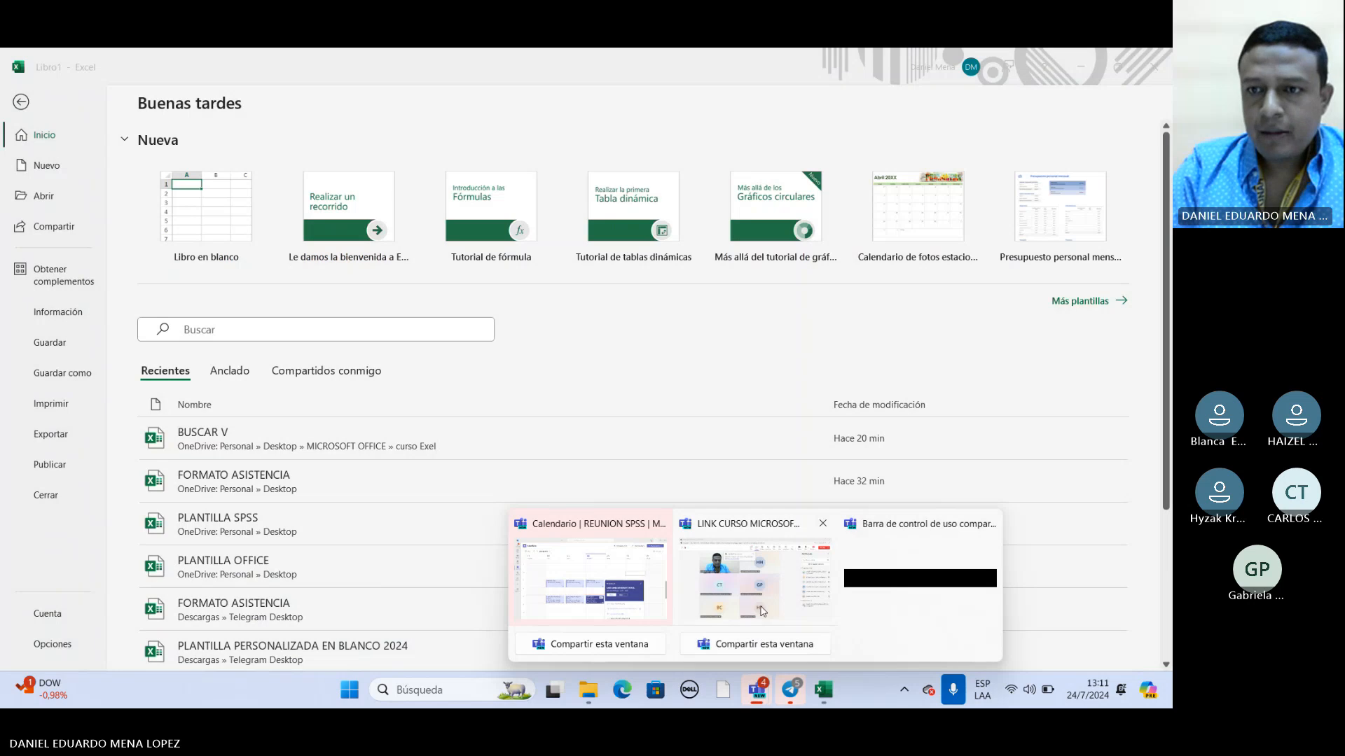
pyautogui.click(762, 611)
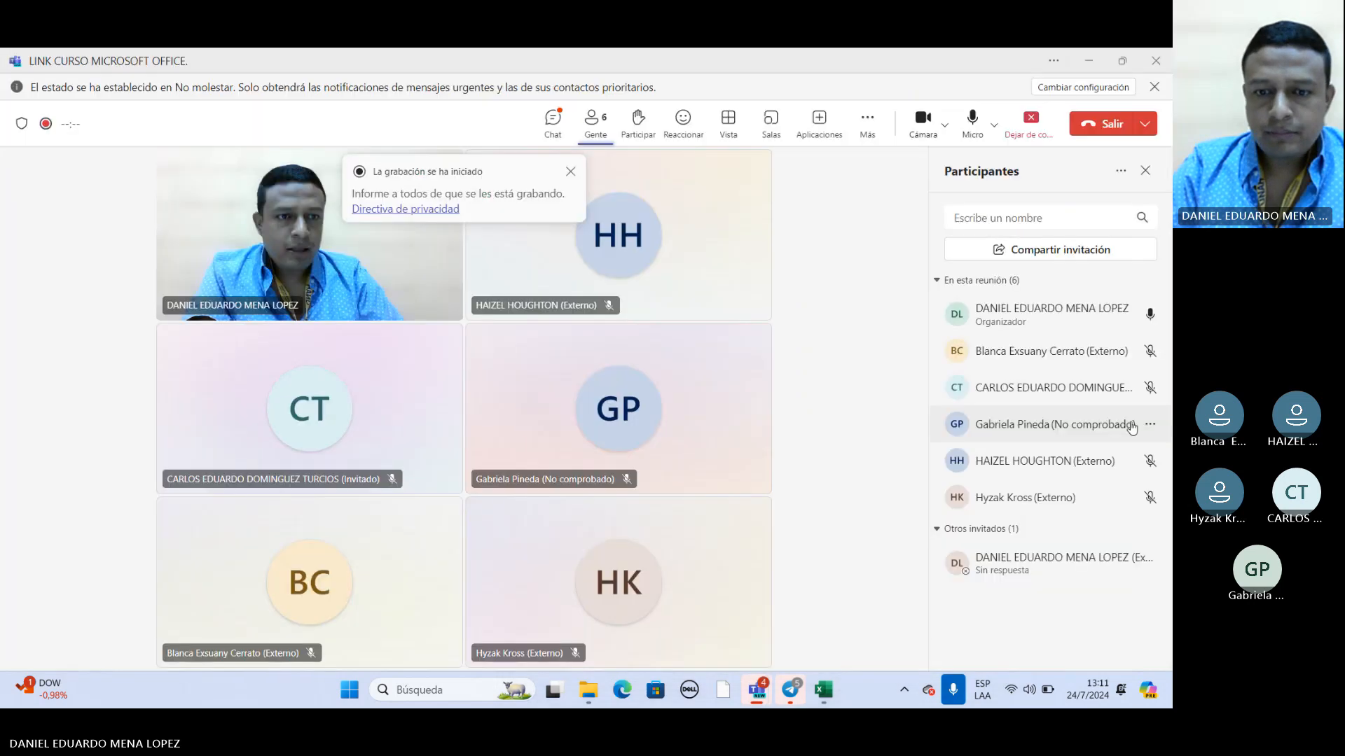
# Return to the welcome workbook in Excel and open its "1. Agregar" sheet.
pyautogui.moveTo(824, 690)
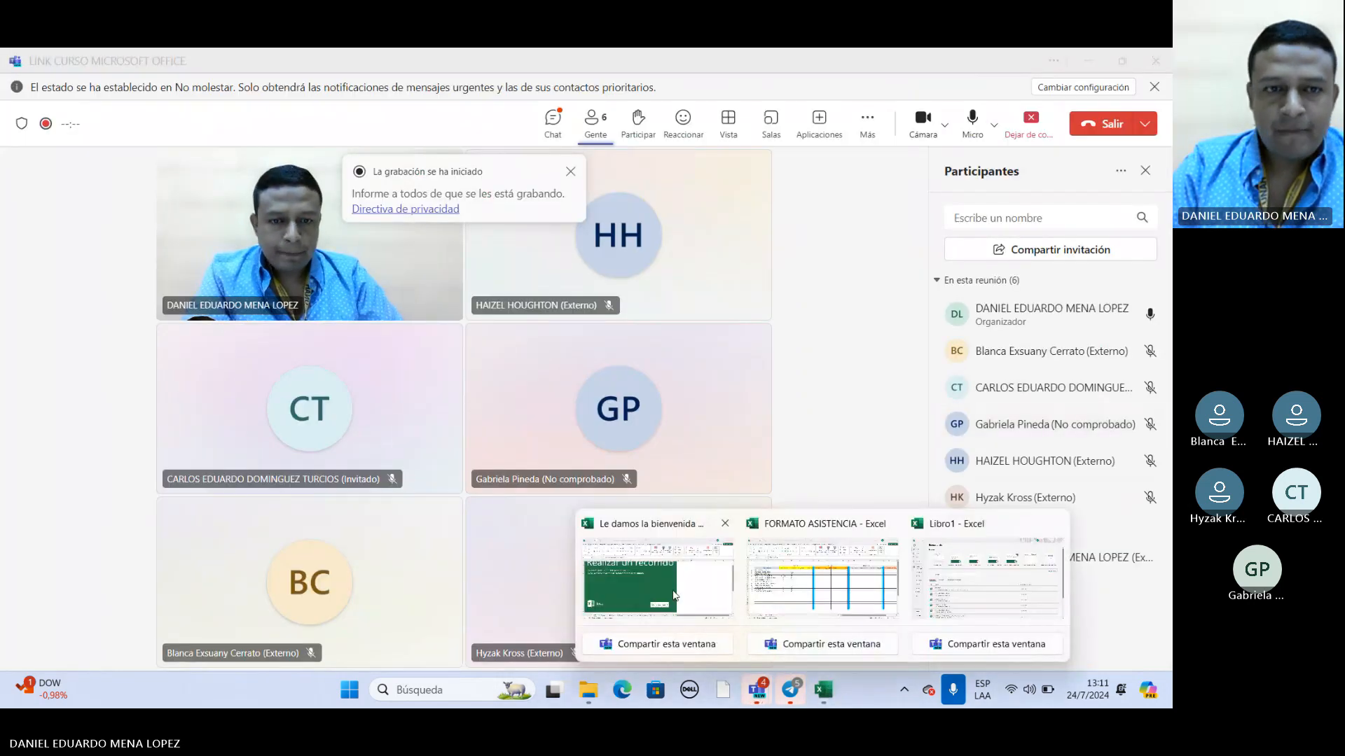
pyautogui.click(674, 596)
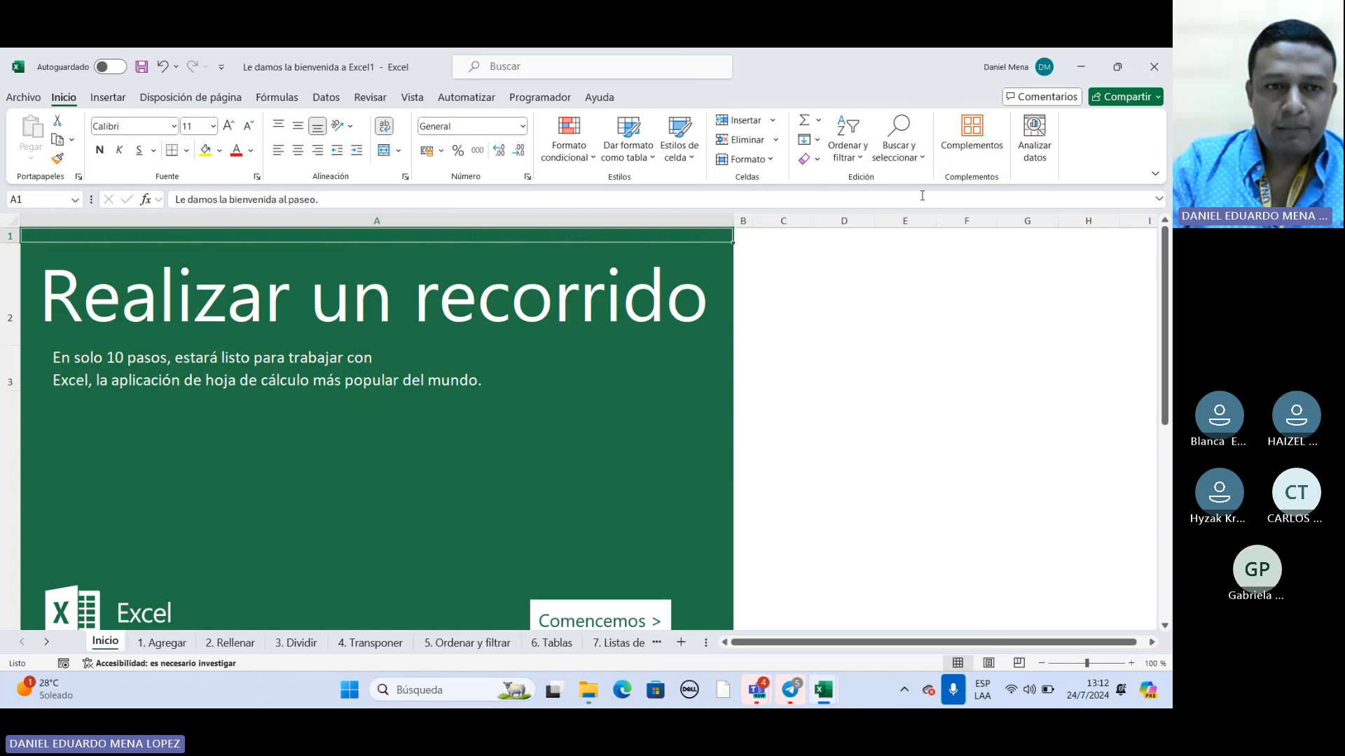
pyautogui.scroll(-2, 439, 313)
pyautogui.scroll(-1, 440, 313)
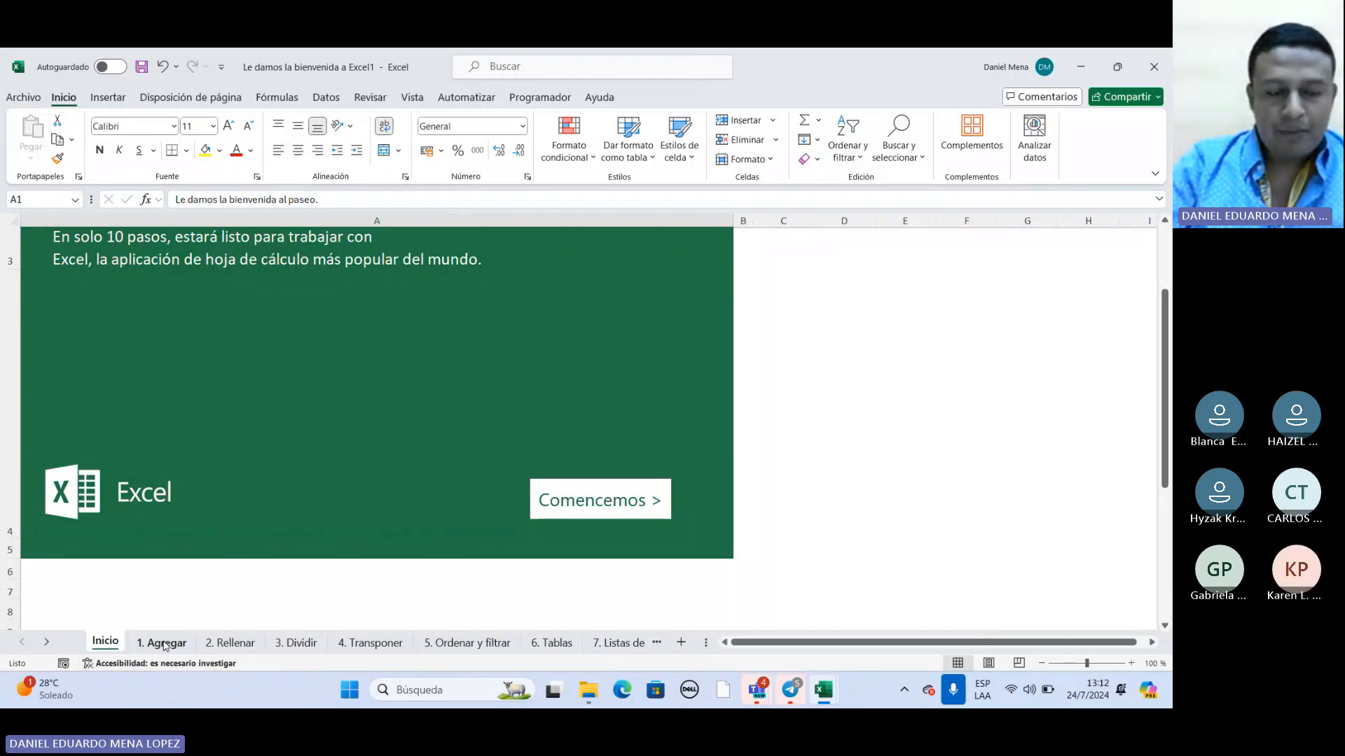
pyautogui.click(165, 646)
pyautogui.click(107, 643)
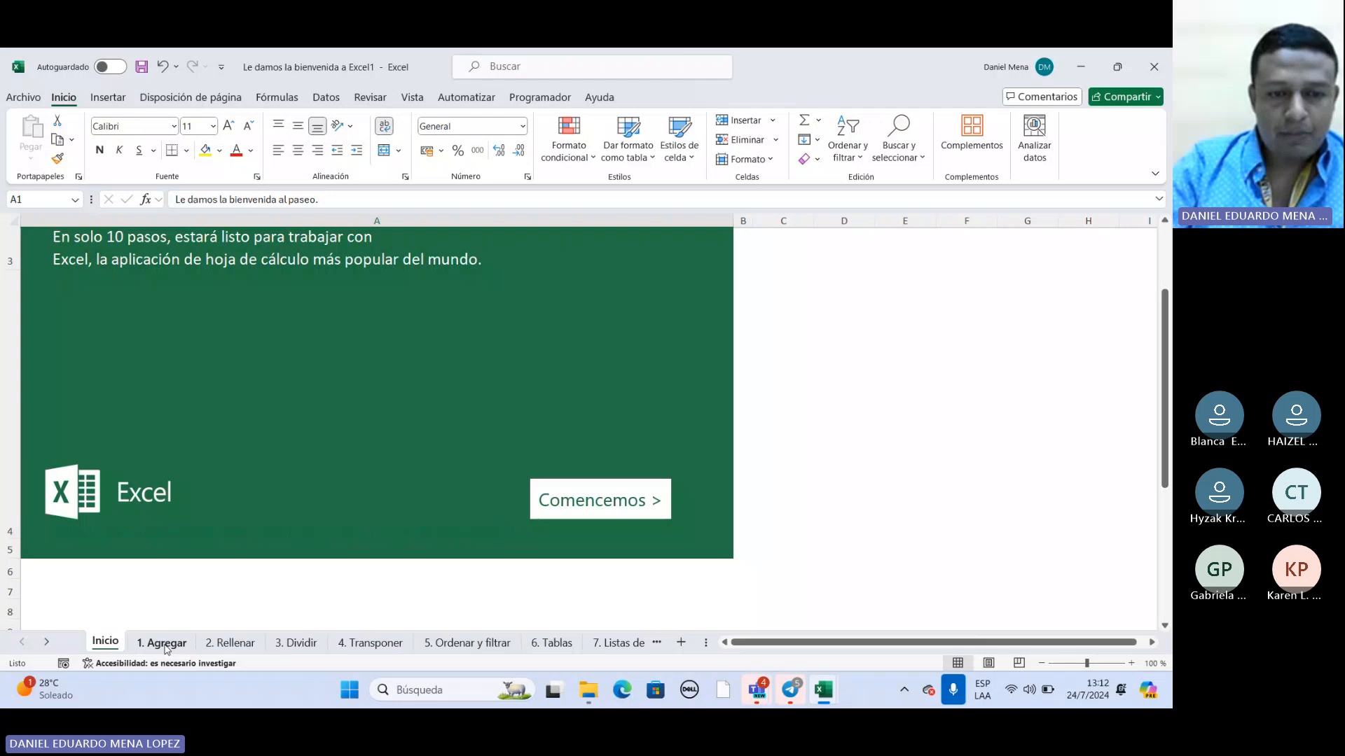
pyautogui.click(166, 646)
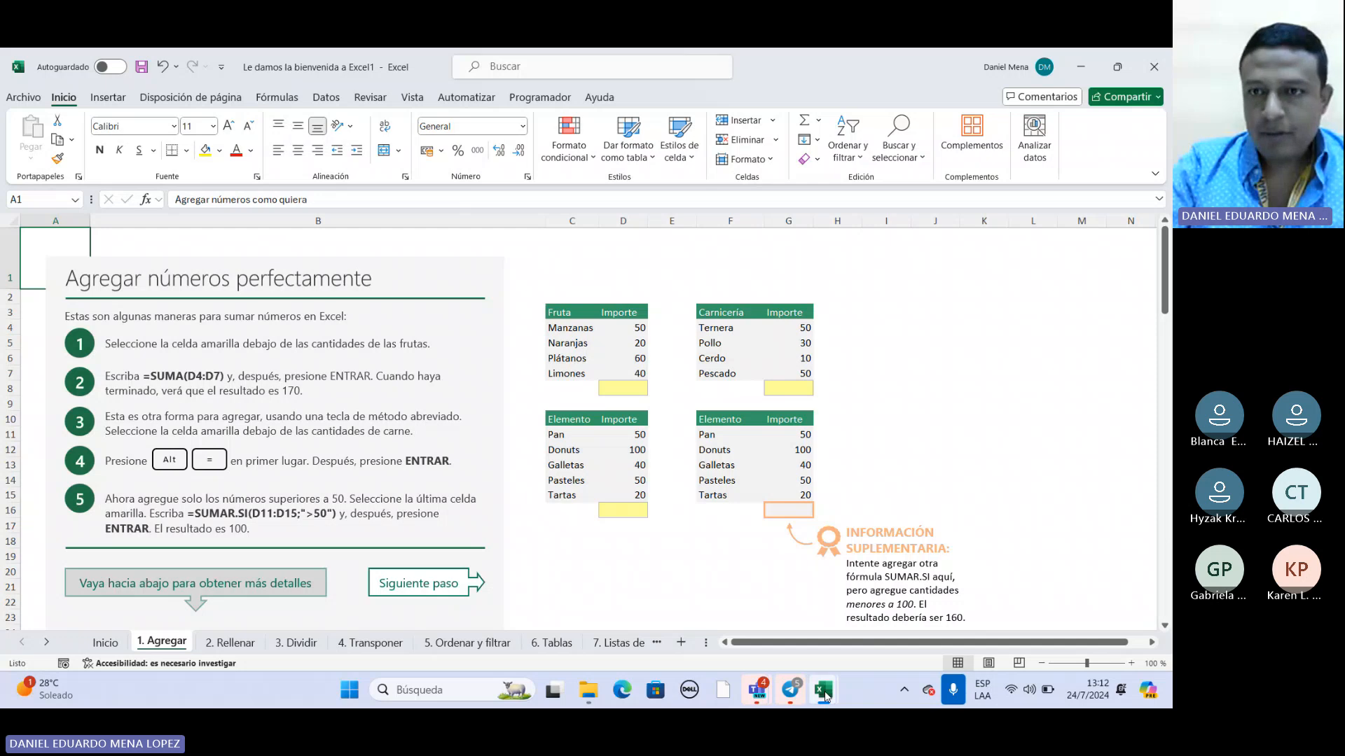
# Switch to the Teams meeting, turn the camera off and return to the welcome workbook in Excel.
pyautogui.moveTo(756, 690)
pyautogui.click(757, 577)
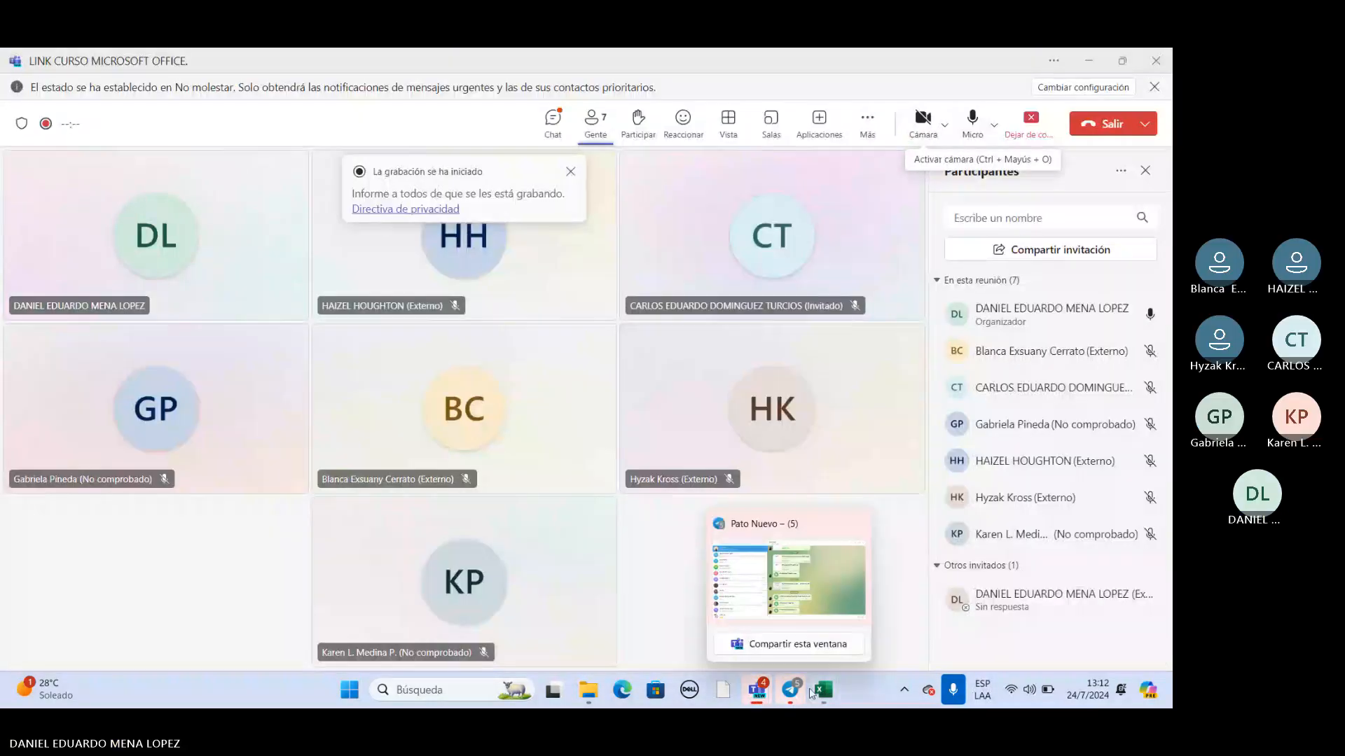
pyautogui.moveTo(823, 690)
pyautogui.click(686, 600)
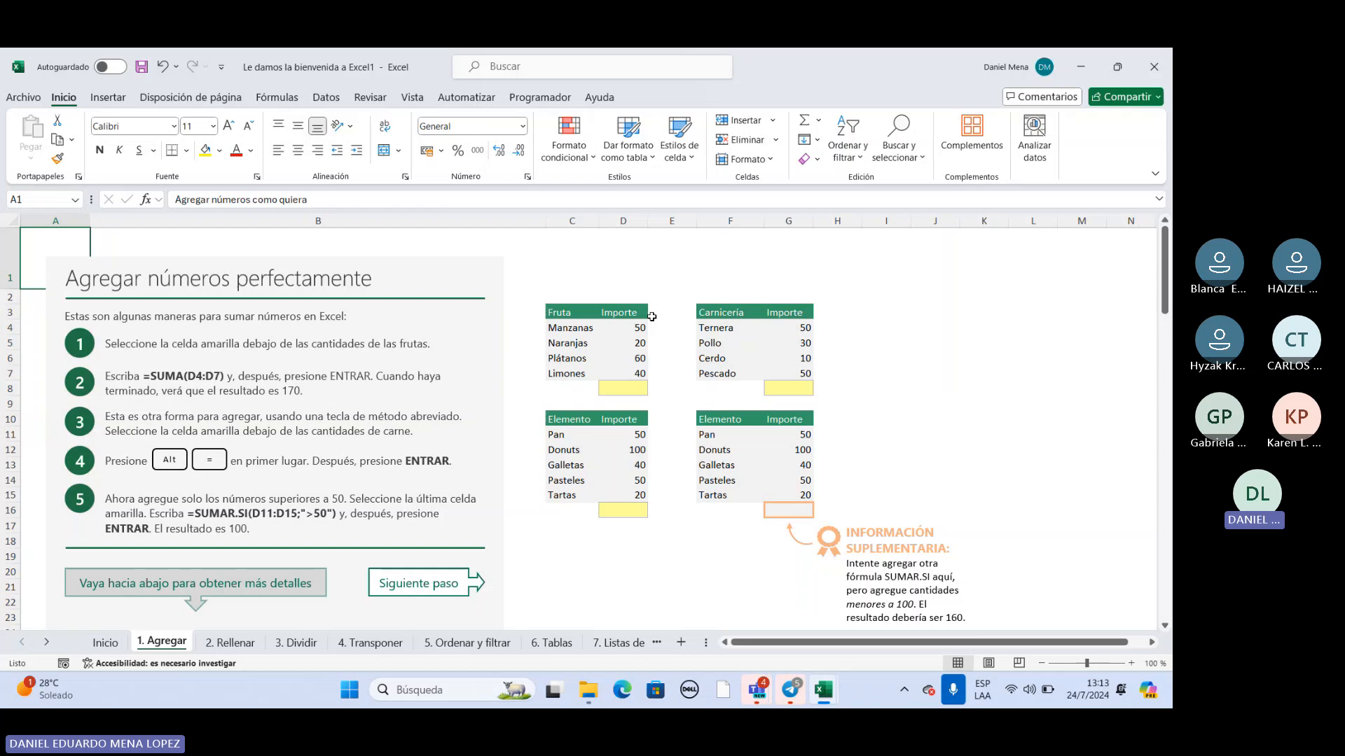
# Point out the headers of the Fruta, Carnicería and two Elemento tables on the sheet.
pyautogui.click(747, 360)
pyautogui.click(609, 313)
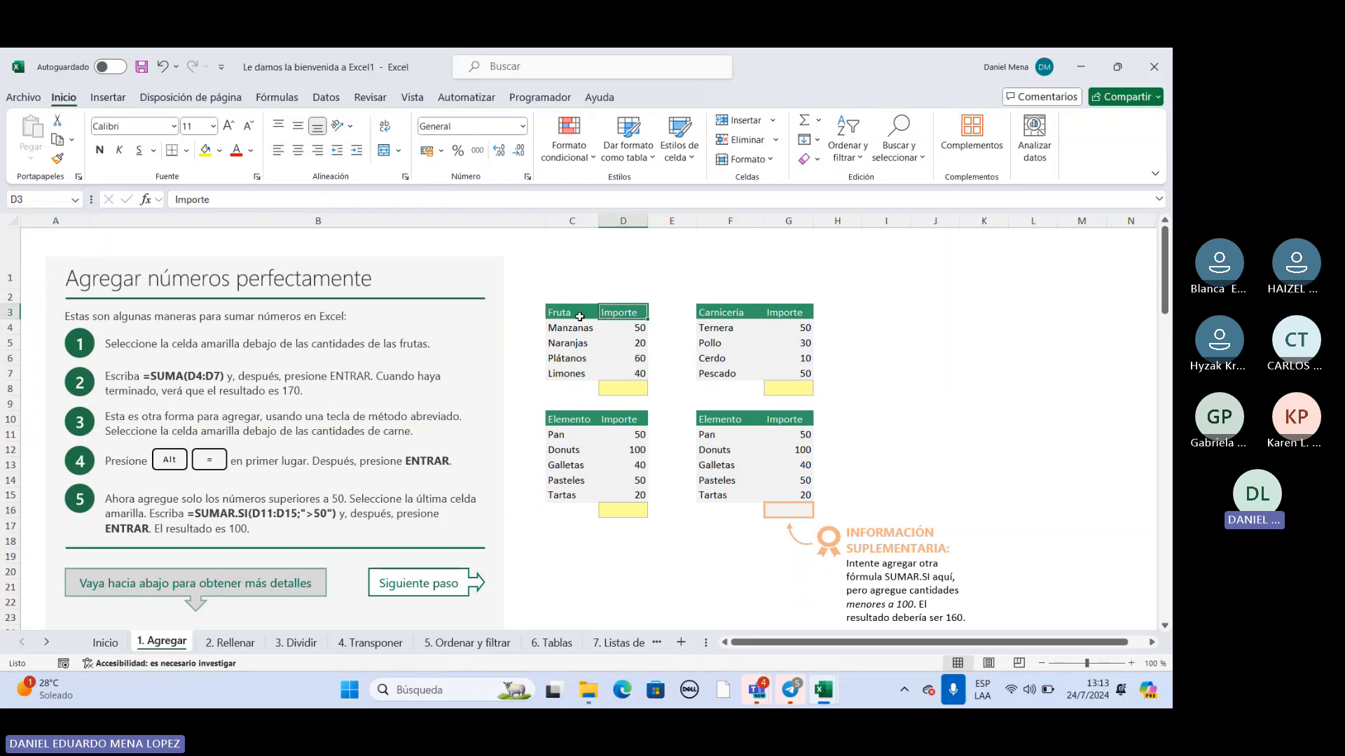
pyautogui.click(721, 313)
pyautogui.click(753, 420)
pyautogui.click(587, 427)
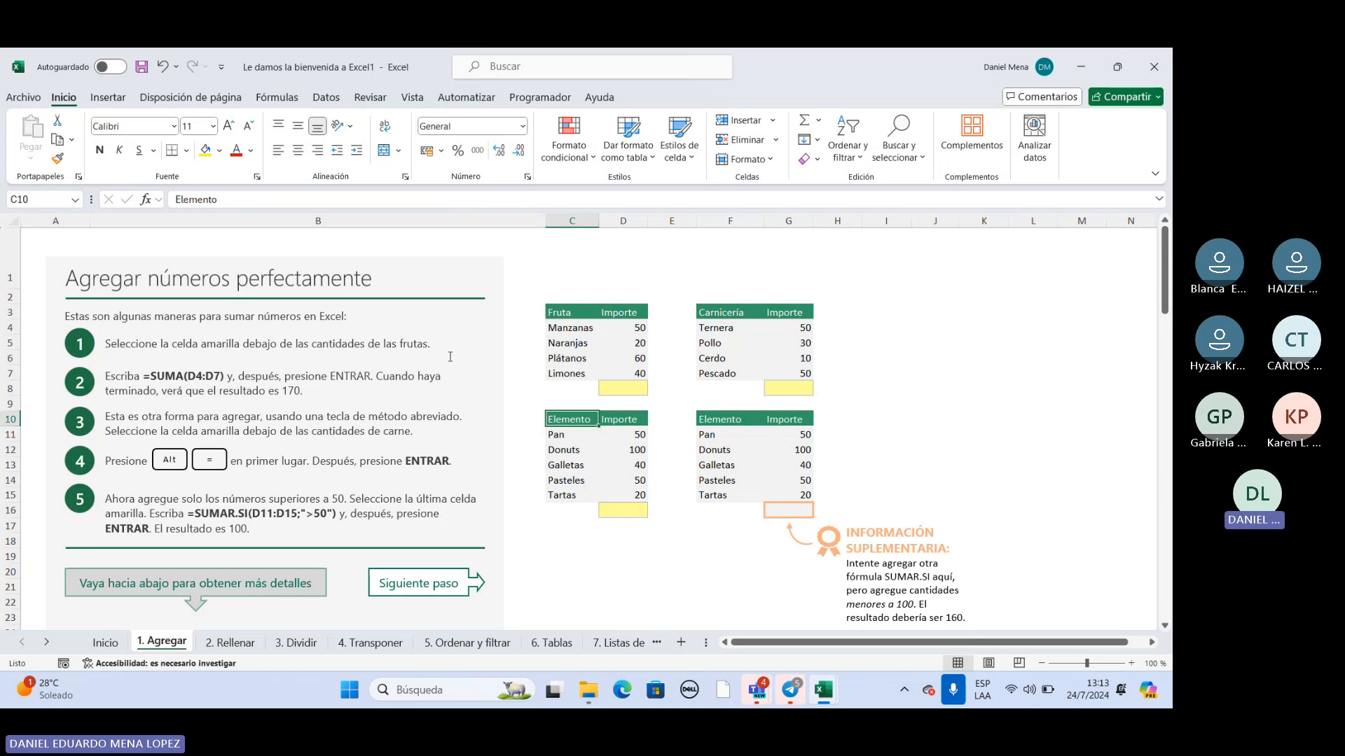
# Point out the Fruta table, its amounts in D4:D7 and the yellow total cell D8.
pyautogui.doubleClick(621, 391)
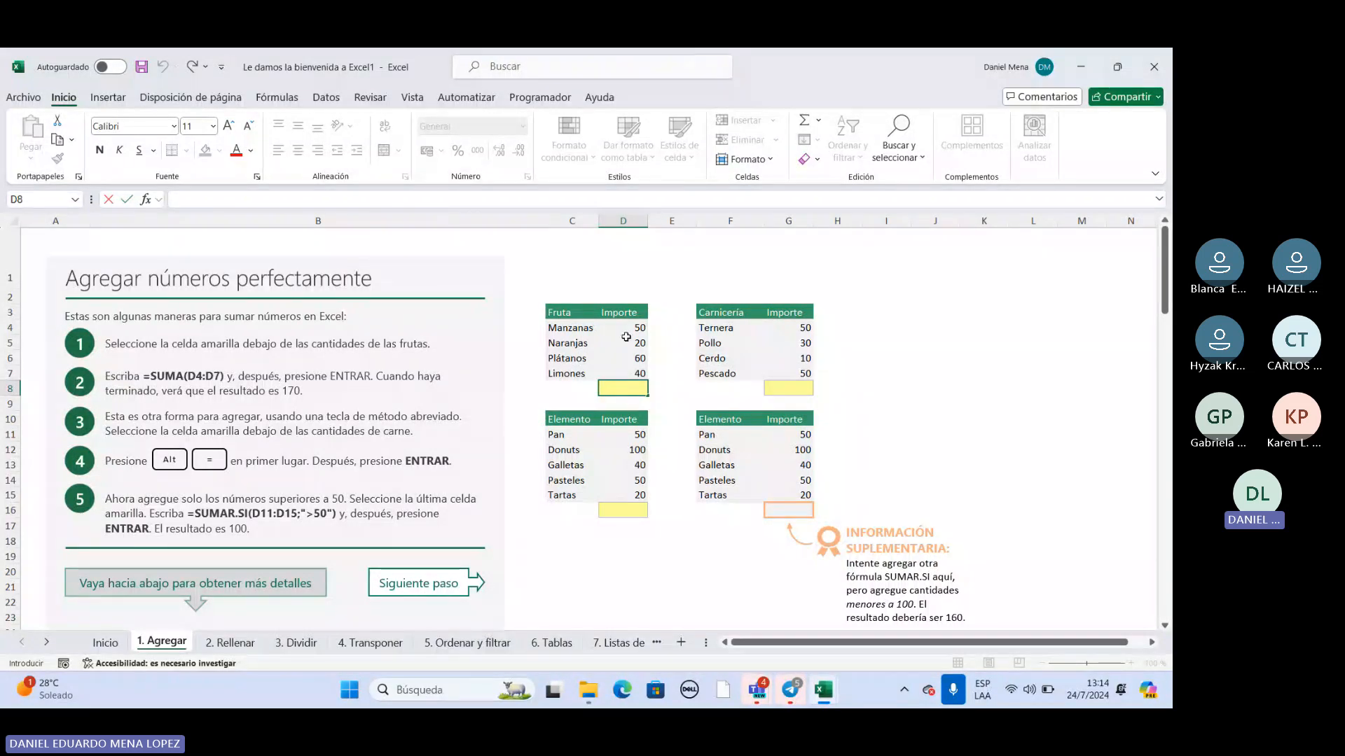
pyautogui.moveTo(560, 313); pyautogui.dragTo(613, 376)
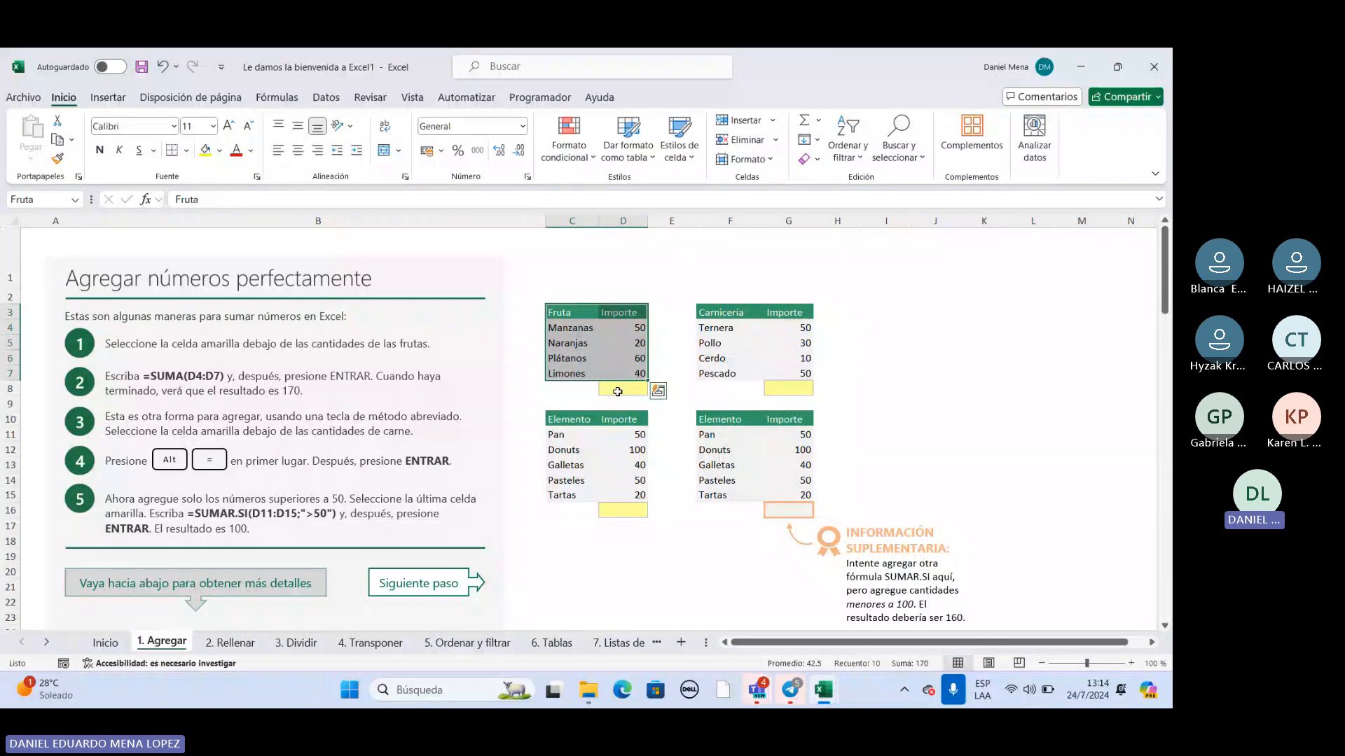
pyautogui.click(616, 394)
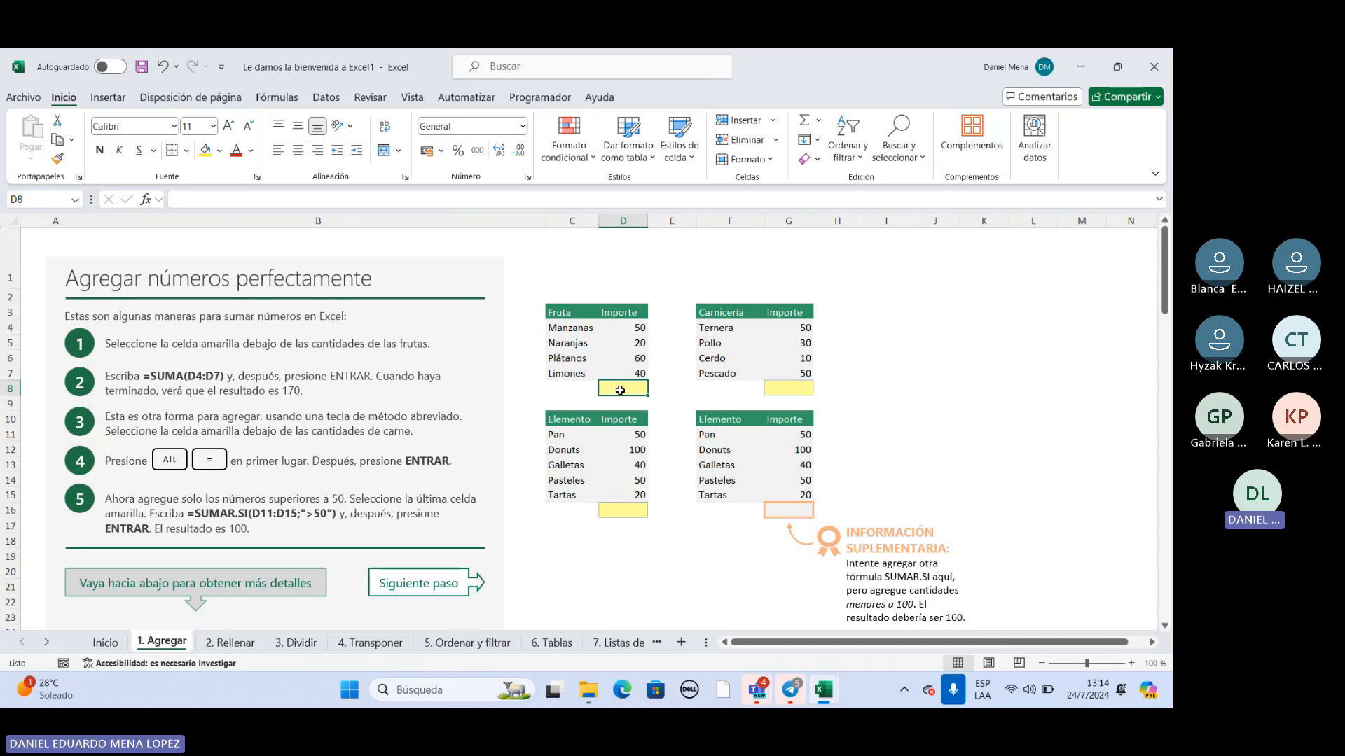
pyautogui.doubleClick(621, 391)
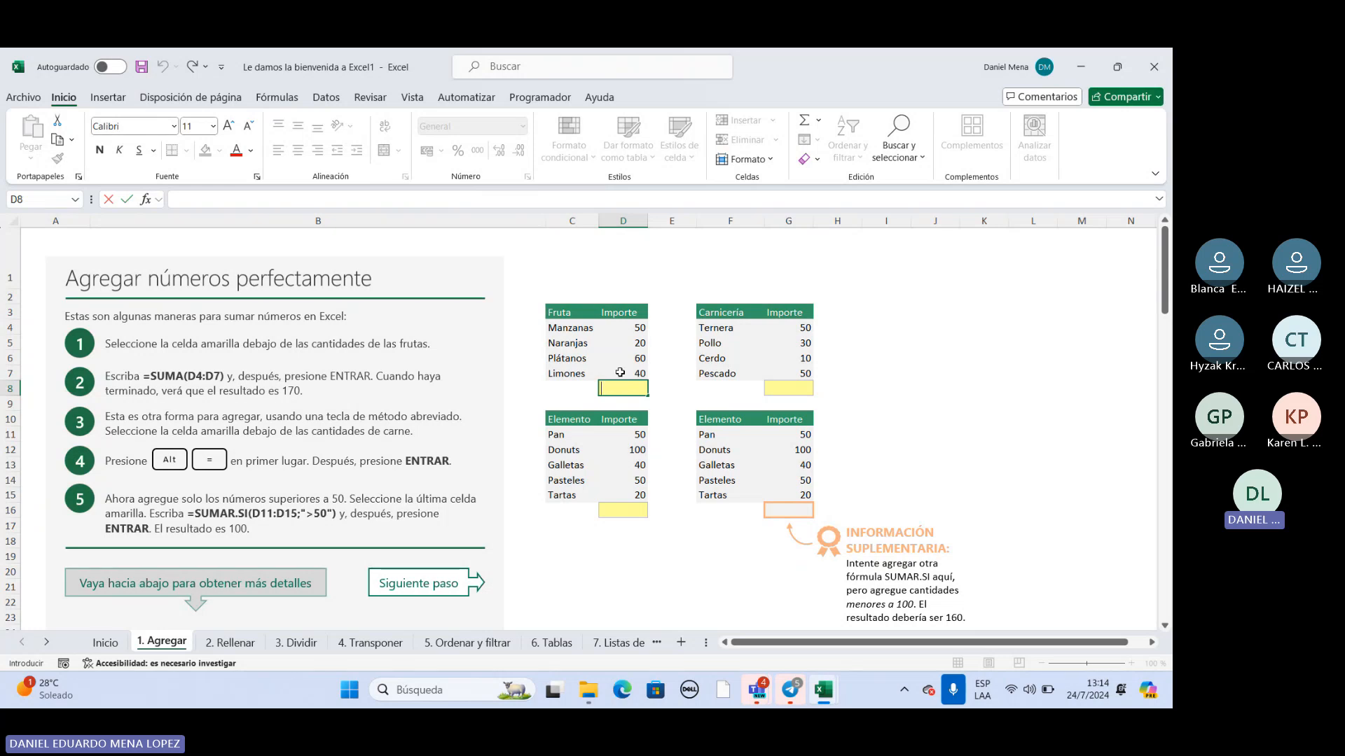
pyautogui.moveTo(636, 328); pyautogui.dragTo(628, 374)
# Begin a formula with "=" in the yellow total cell D8 under the Fruta amounts.
pyautogui.doubleClick(625, 389)
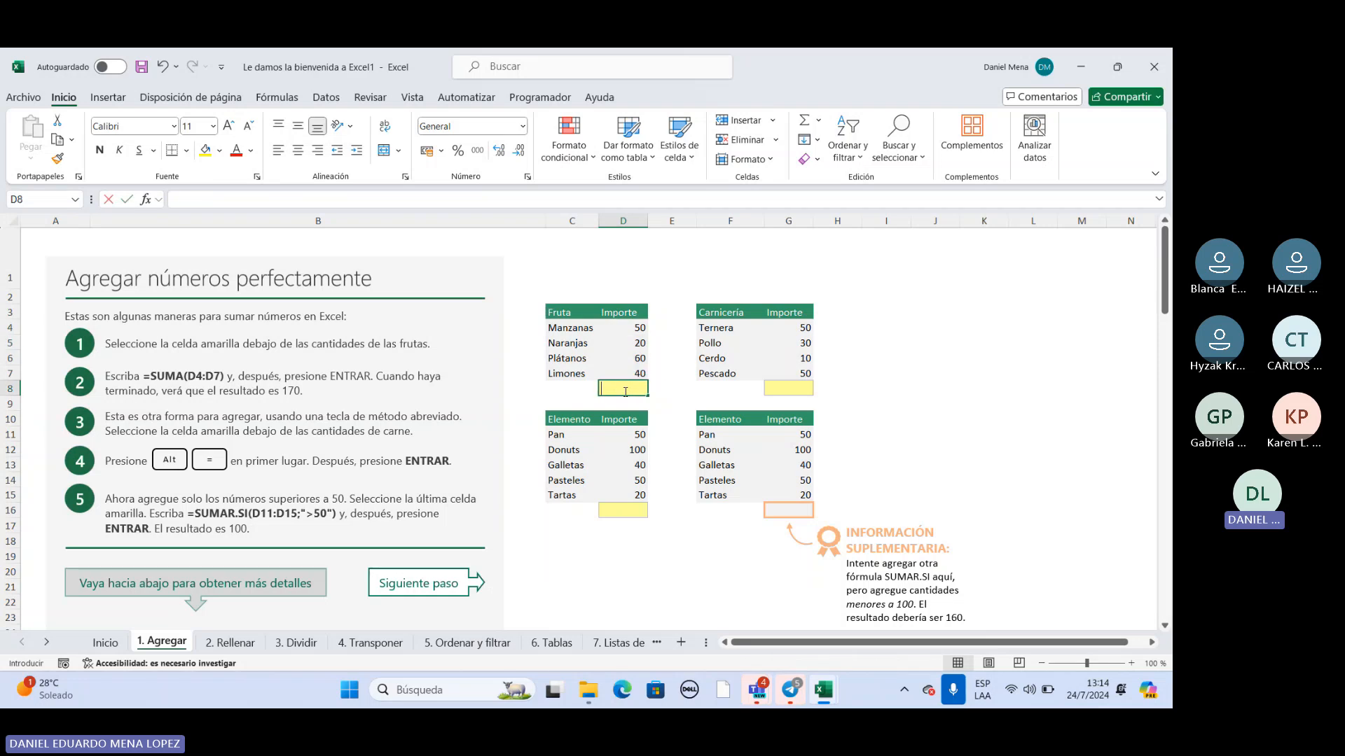
pyautogui.write('sua')
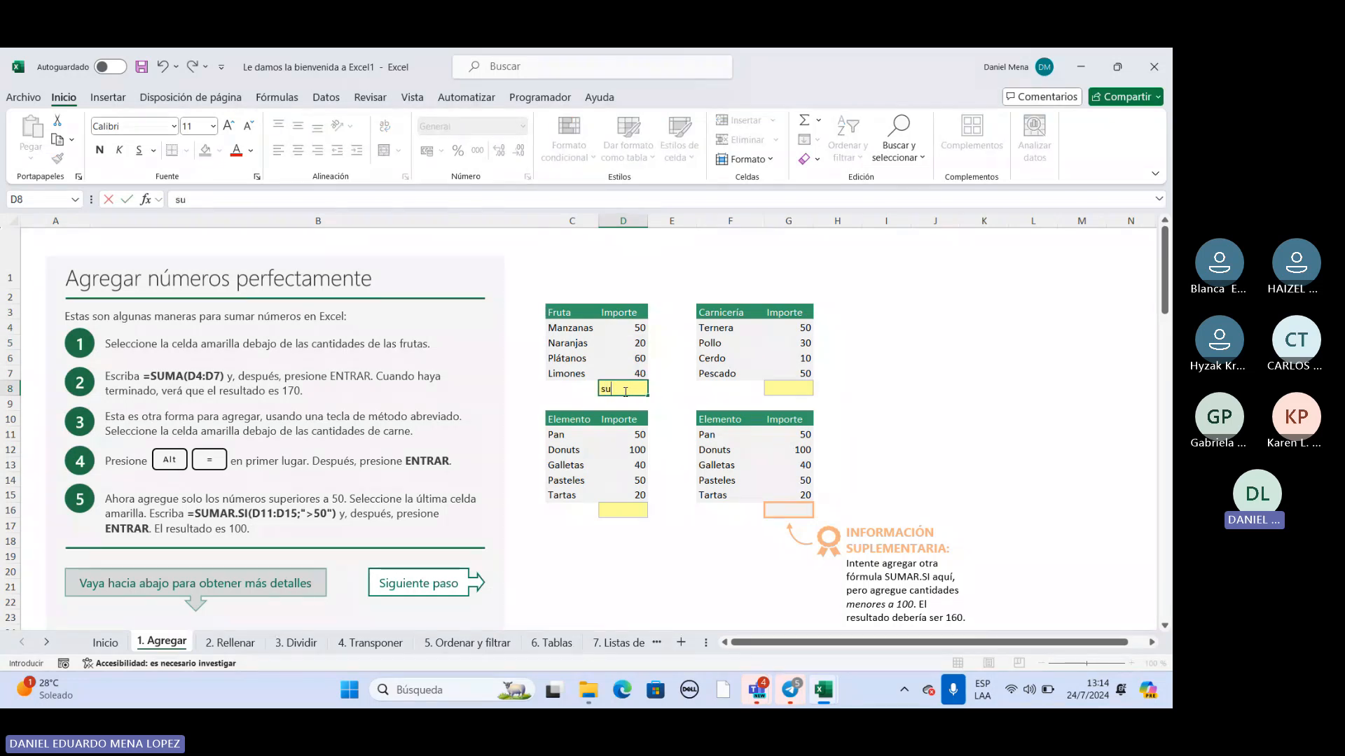
pyautogui.press('BackSpace')
pyautogui.write('ma')
pyautogui.press('BackSpace')
pyautogui.press('BackSpace')
pyautogui.press('BackSpace')
pyautogui.write('=')
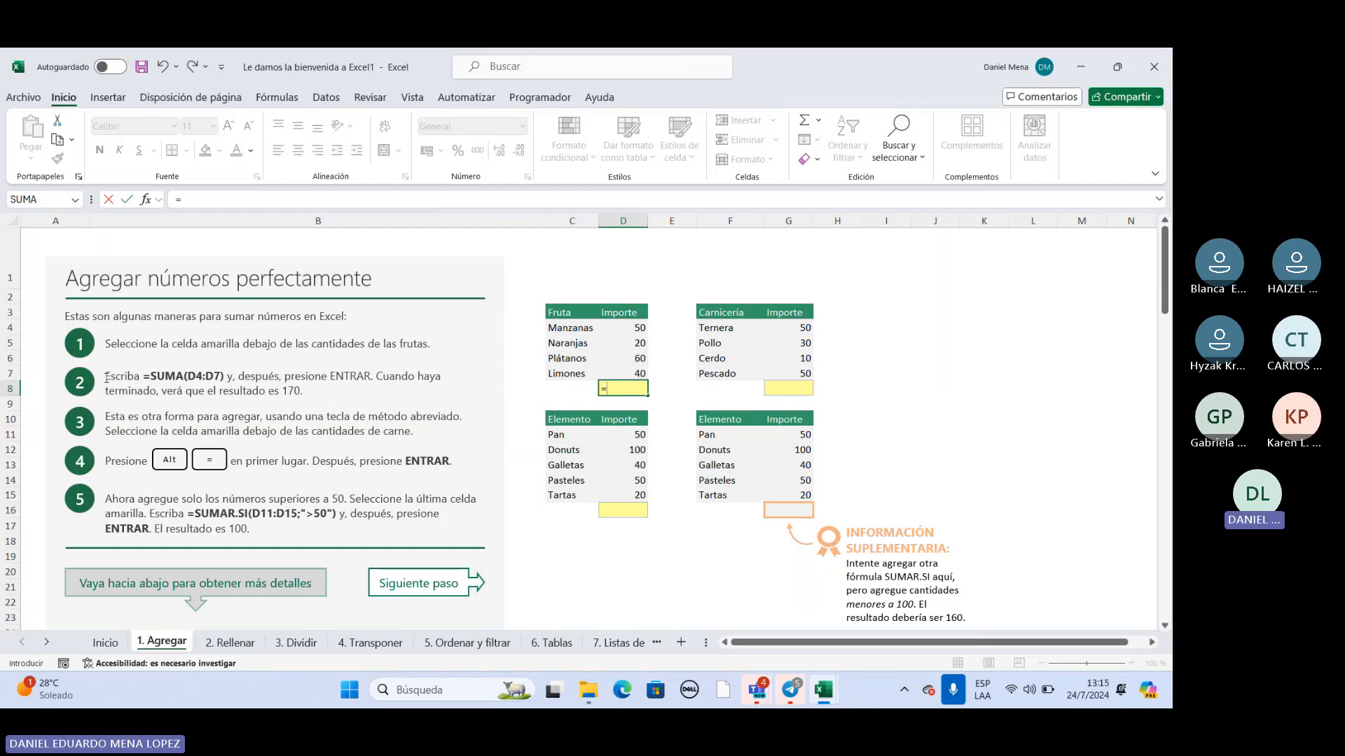
# Highlight instruction 2 about =SUMA(D4:D7) and reopen cell D8 for editing.
pyautogui.click(102, 375)
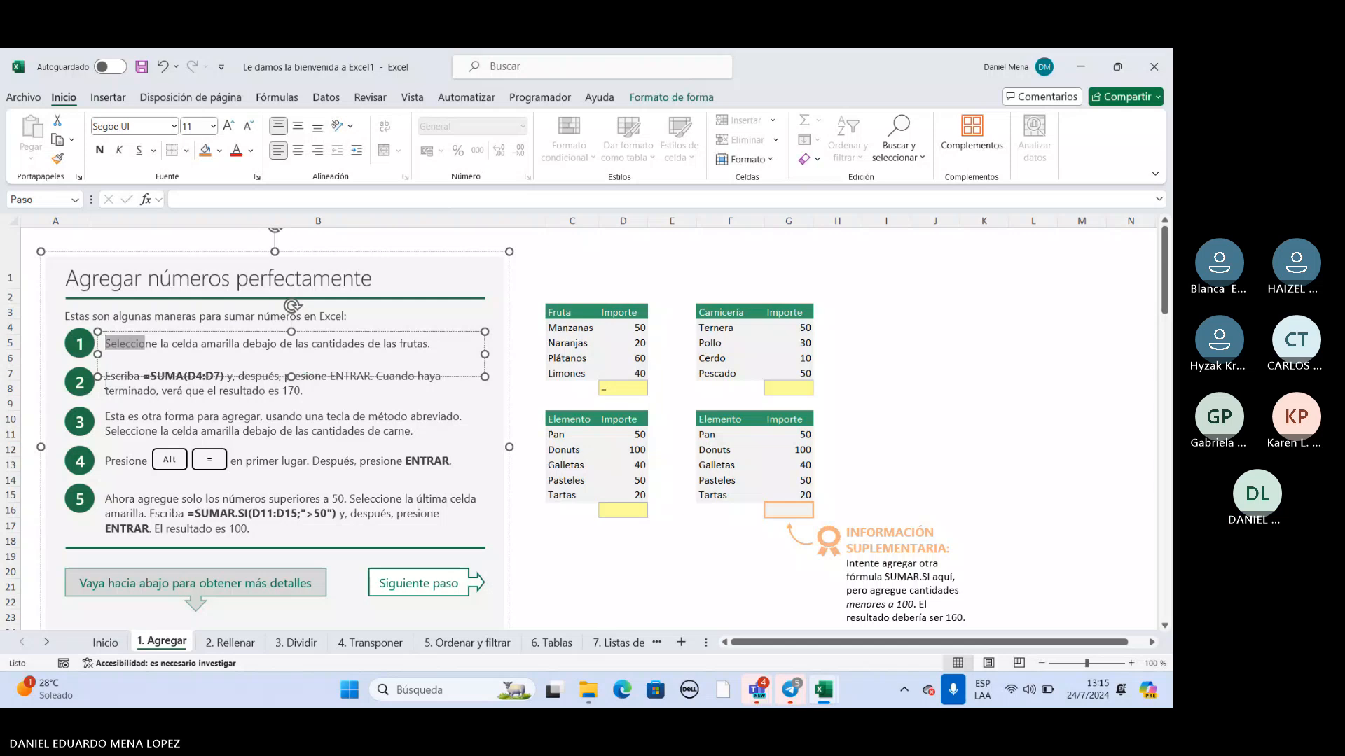
pyautogui.click(105, 391)
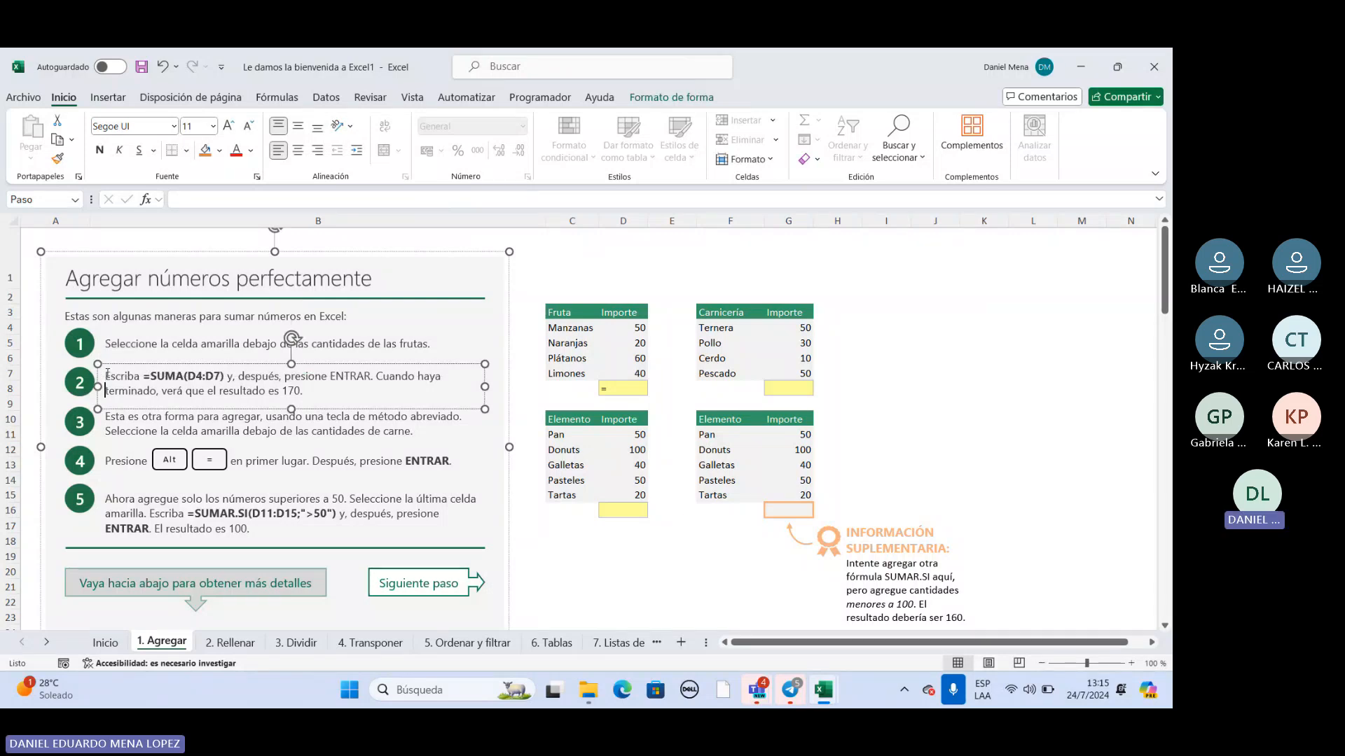
pyautogui.tripleClick(123, 382)
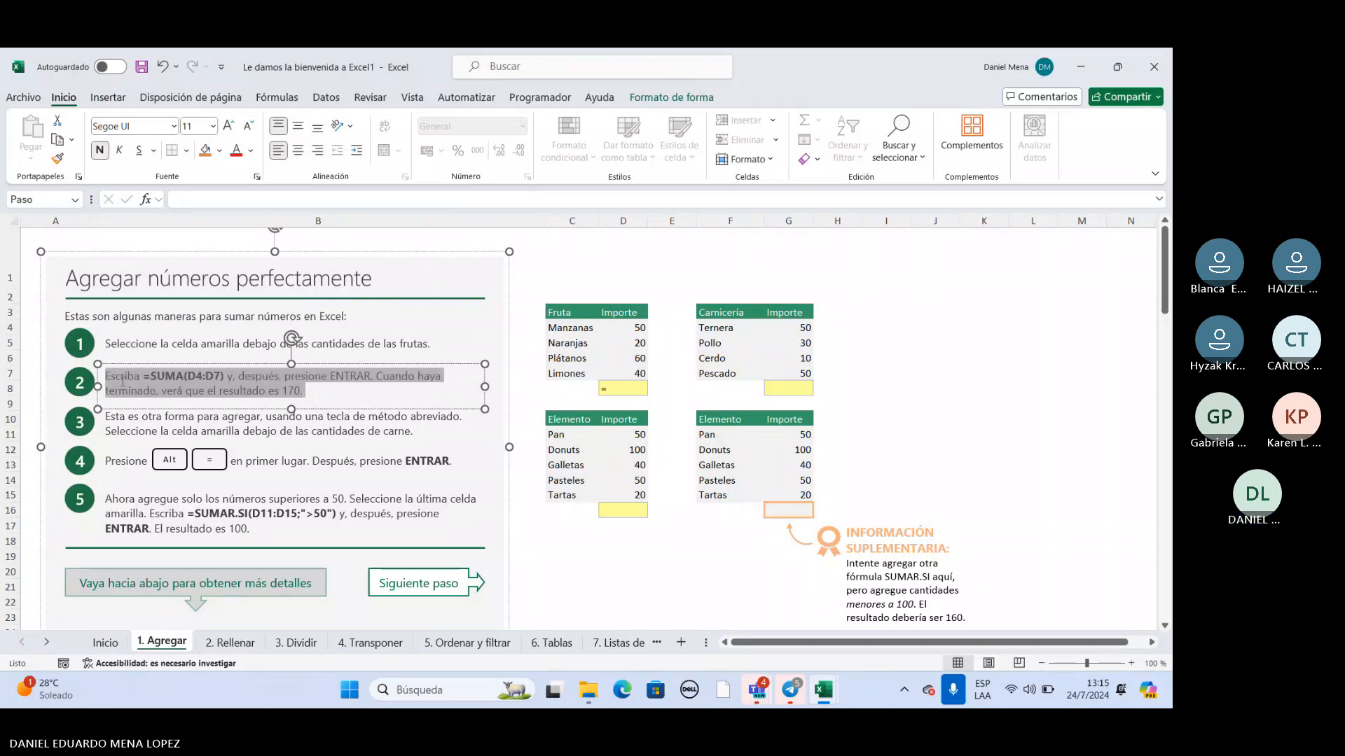
pyautogui.click(318, 391)
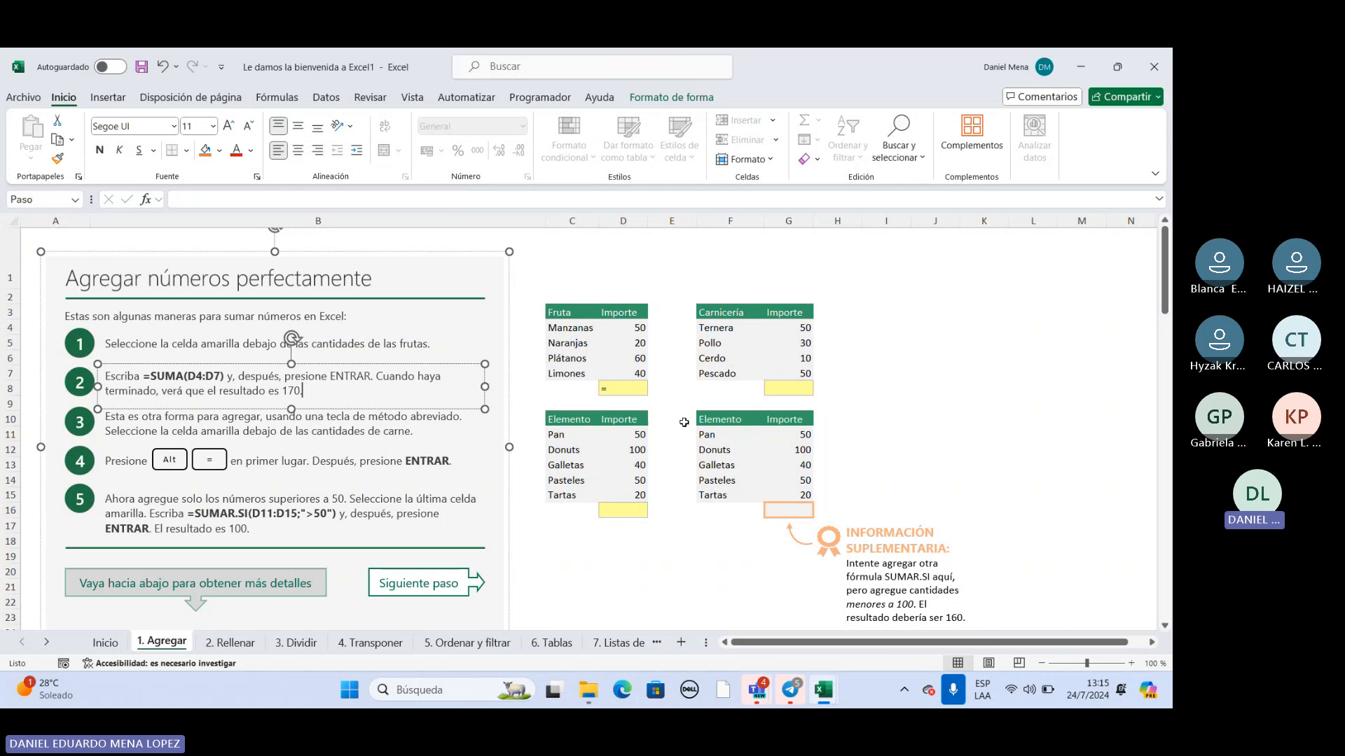
pyautogui.click(616, 388)
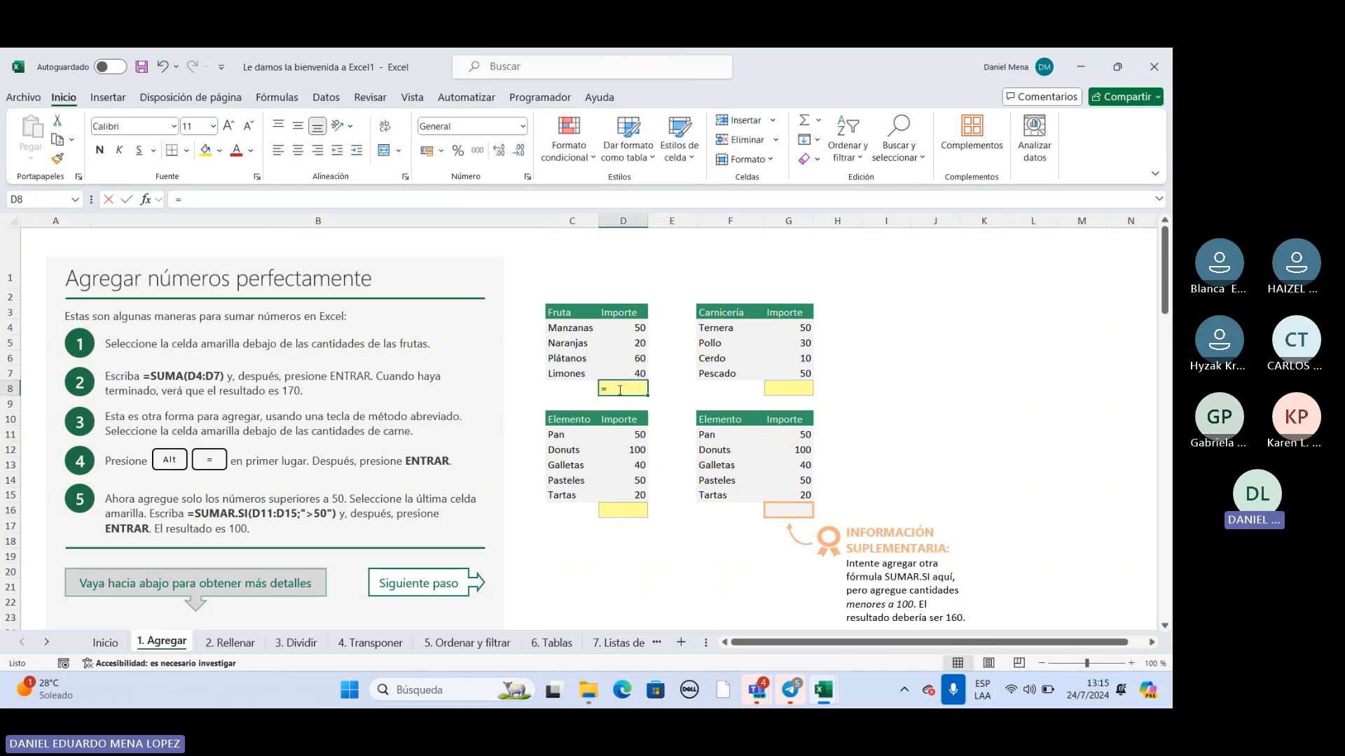
# Complete the SUMA formula in D8 to total the fruit amounts in D4:D7, and select the total cell.
pyautogui.write('=')
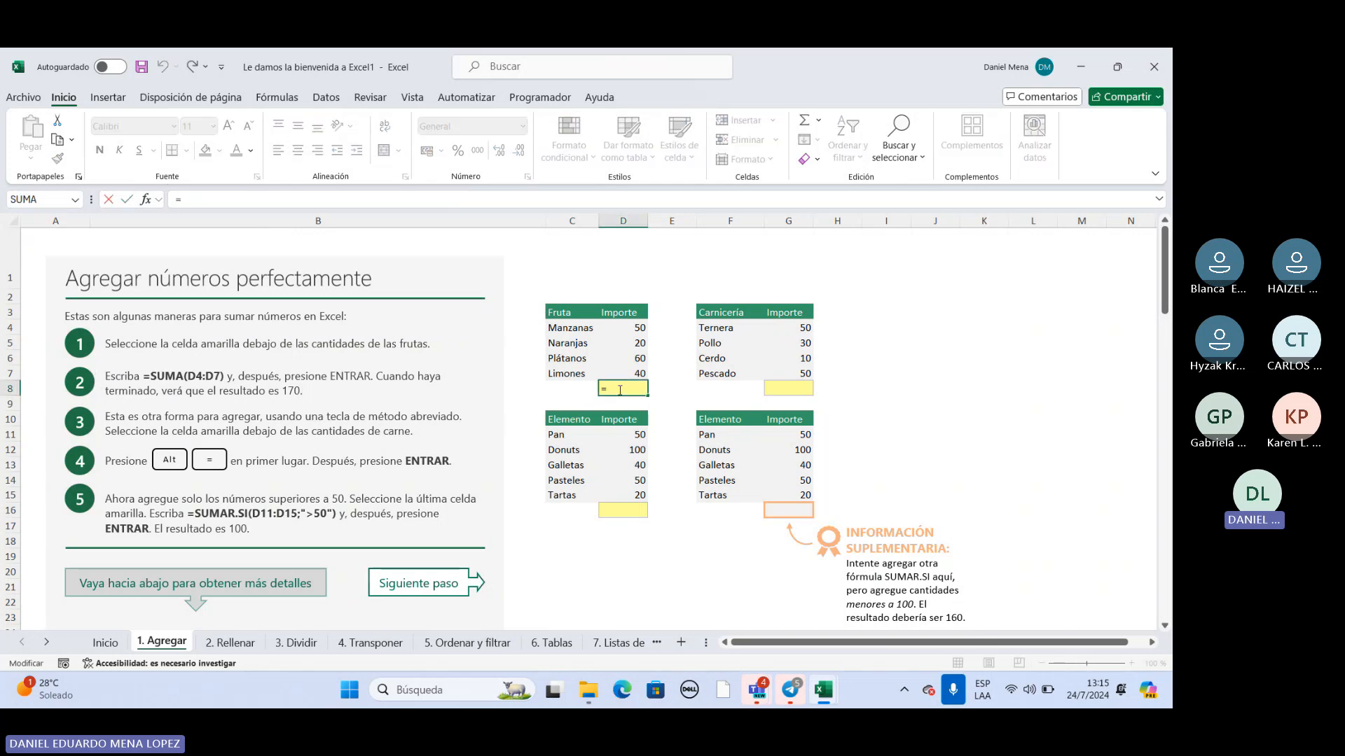
pyautogui.write('suma')
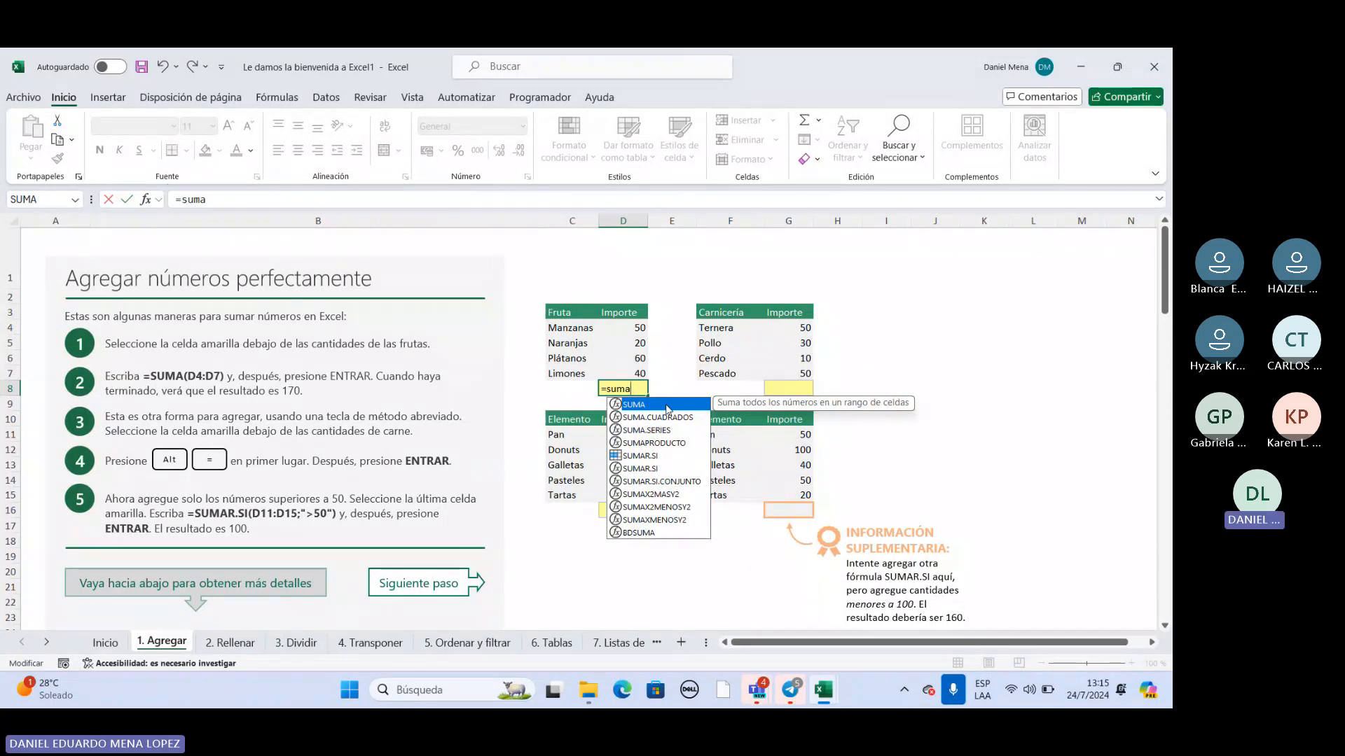
pyautogui.doubleClick(668, 409)
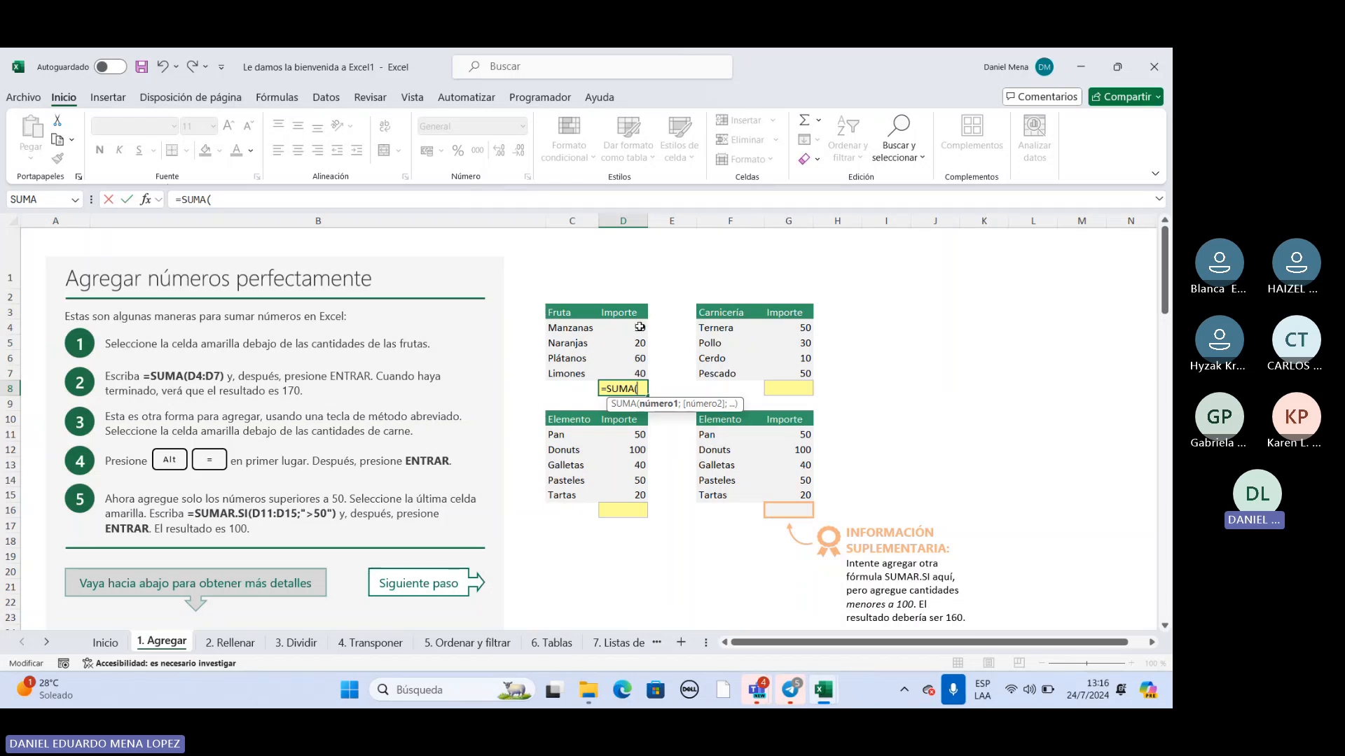
pyautogui.moveTo(640, 327); pyautogui.dragTo(635, 373)
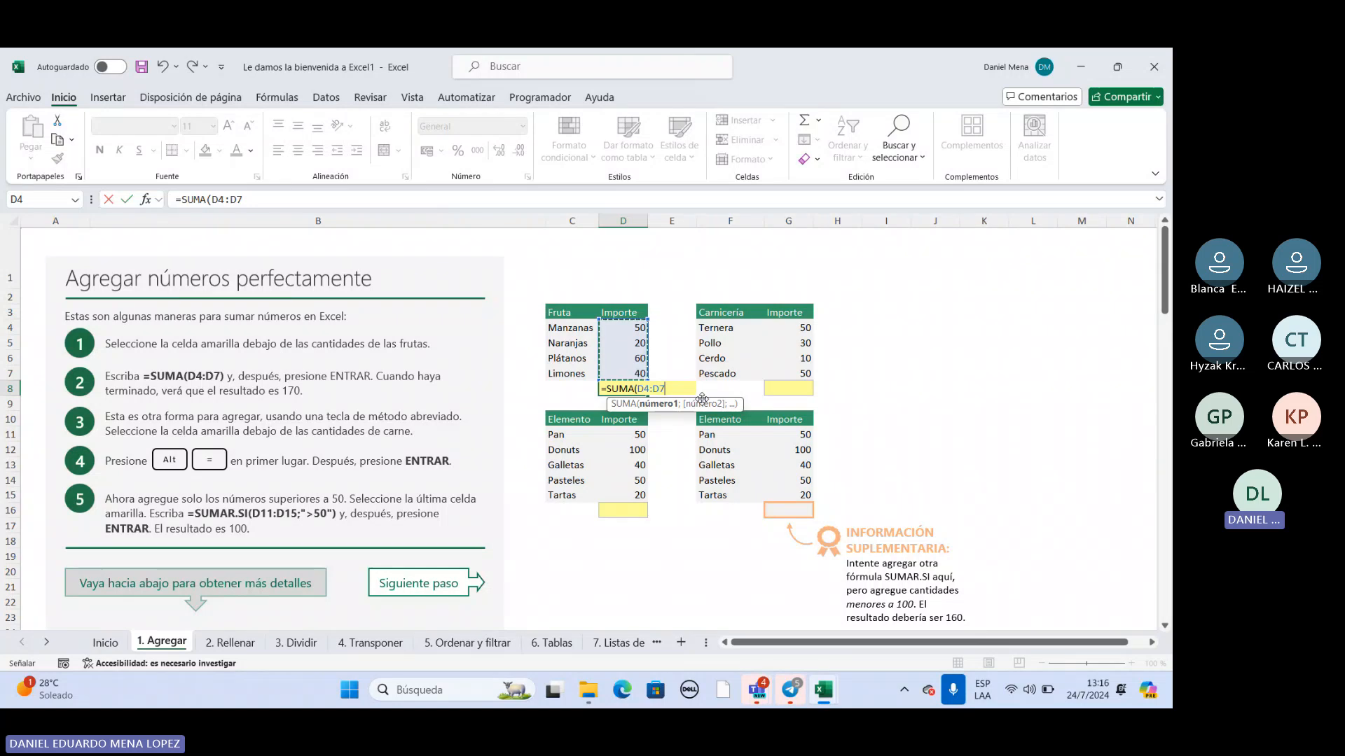
pyautogui.press('Return')
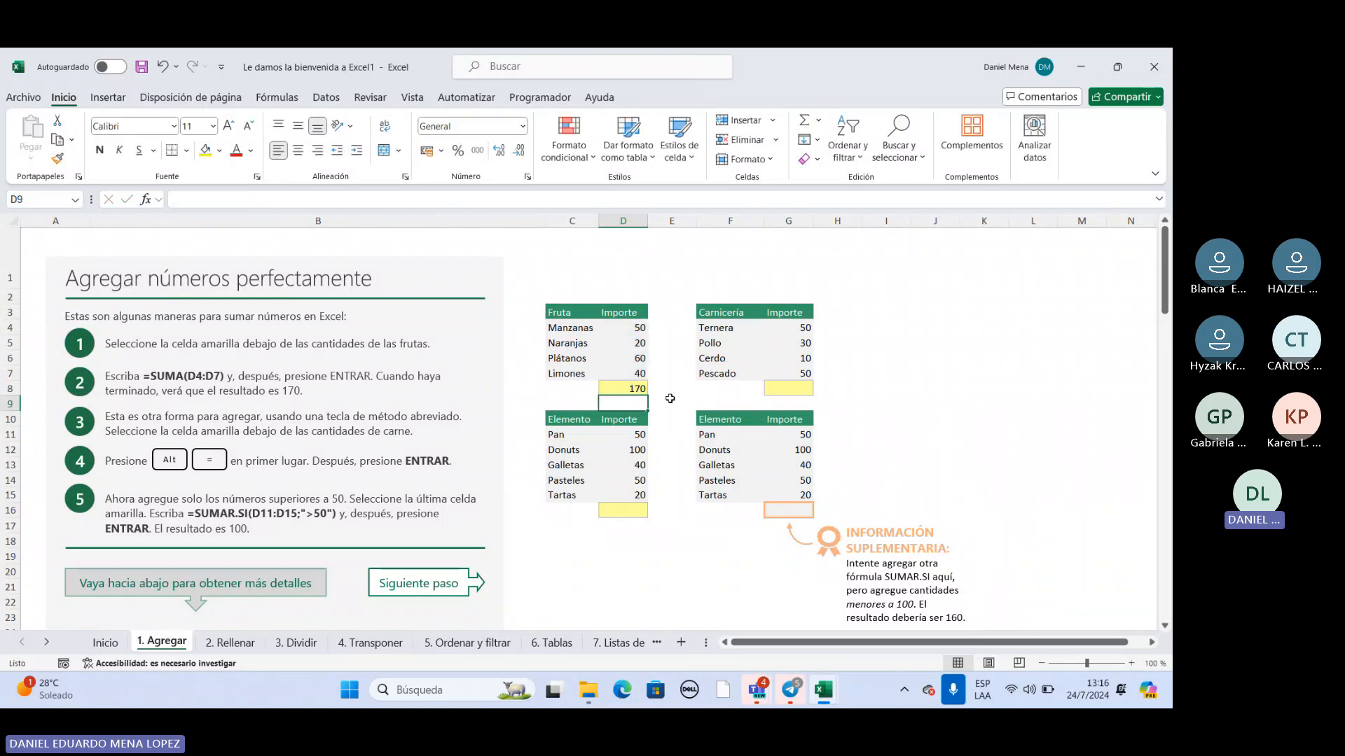
pyautogui.moveTo(796, 698)
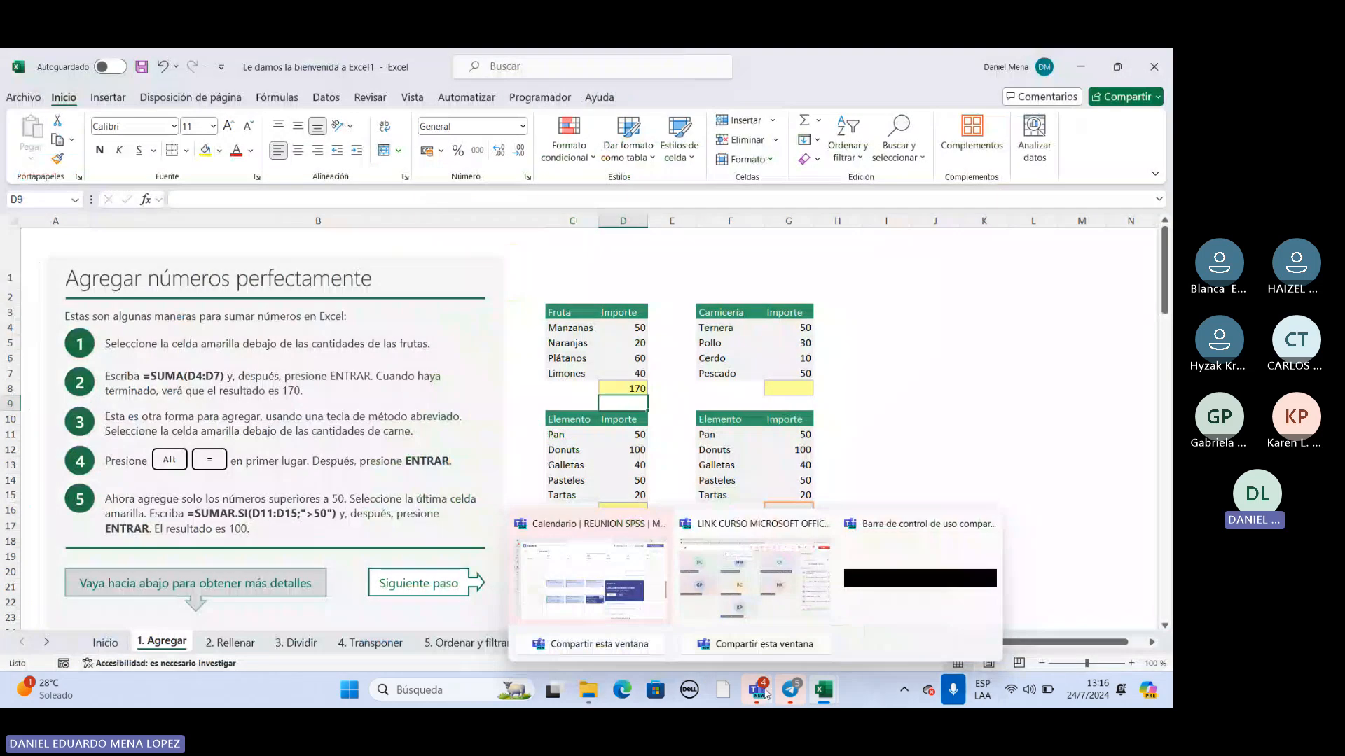
pyautogui.click(619, 387)
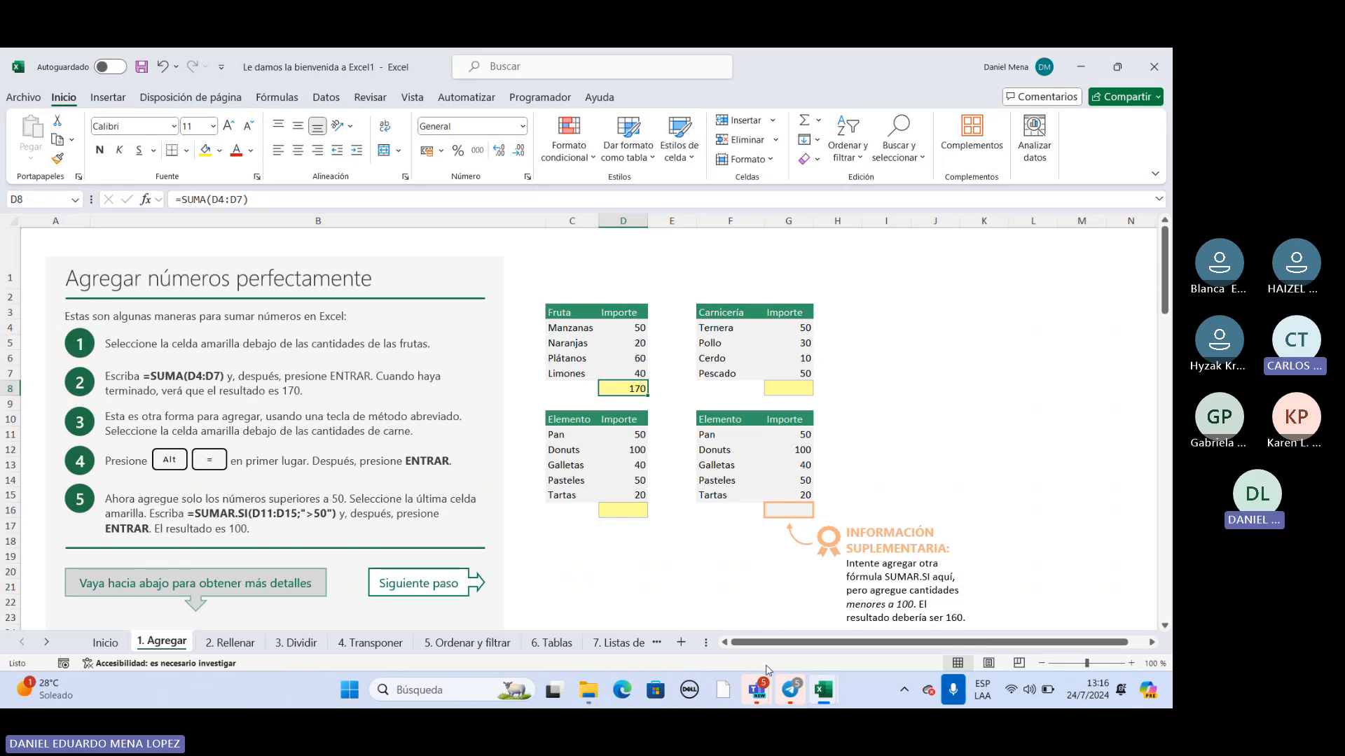
# Switch to the Teams meeting to check the participants list, and return to the Excel welcome workbook.
pyautogui.click(759, 688)
pyautogui.click(557, 125)
pyautogui.click(601, 125)
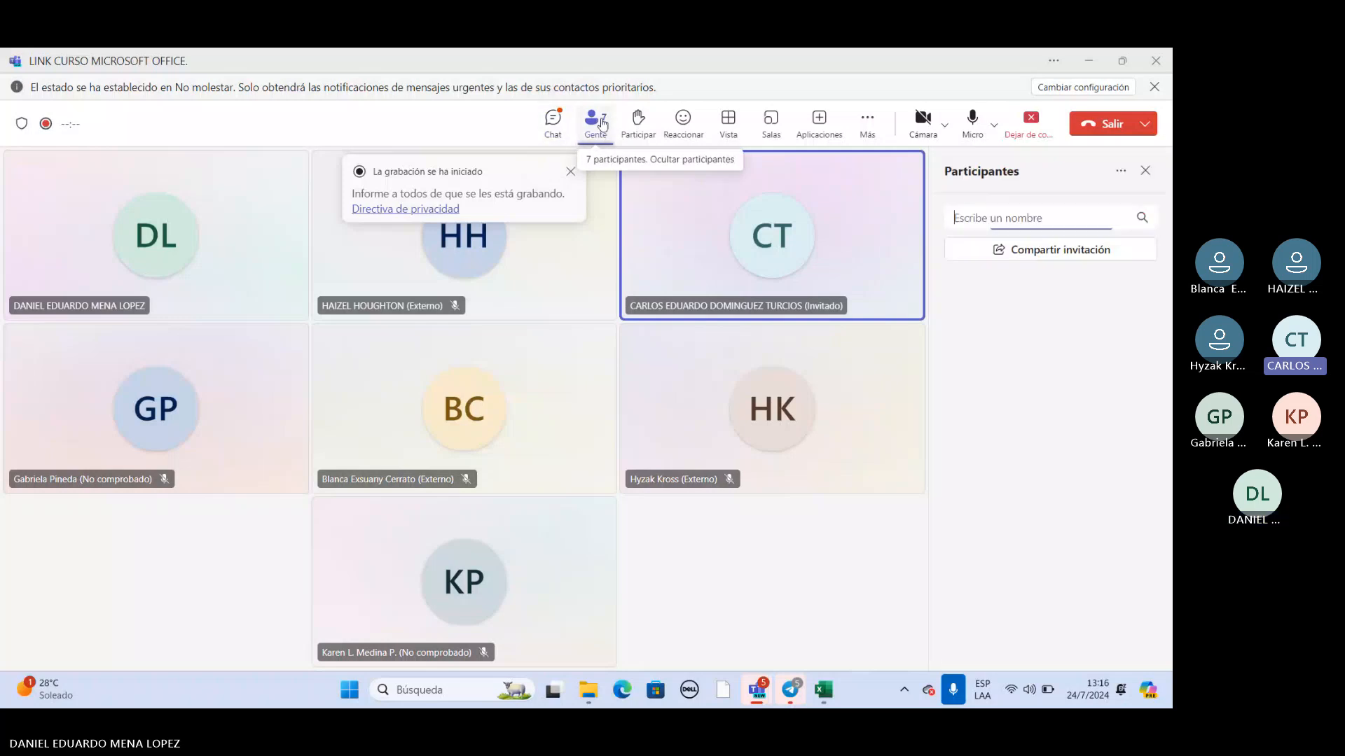
pyautogui.click(831, 693)
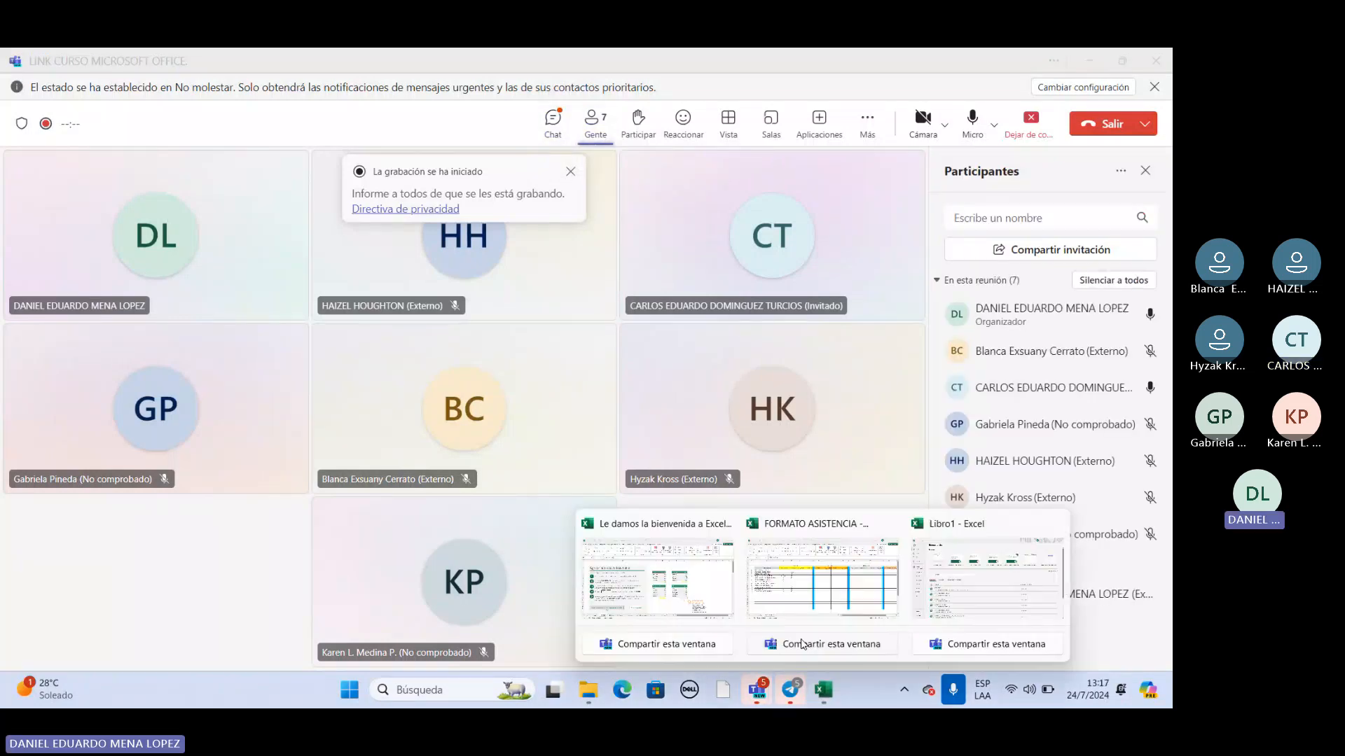
pyautogui.click(729, 593)
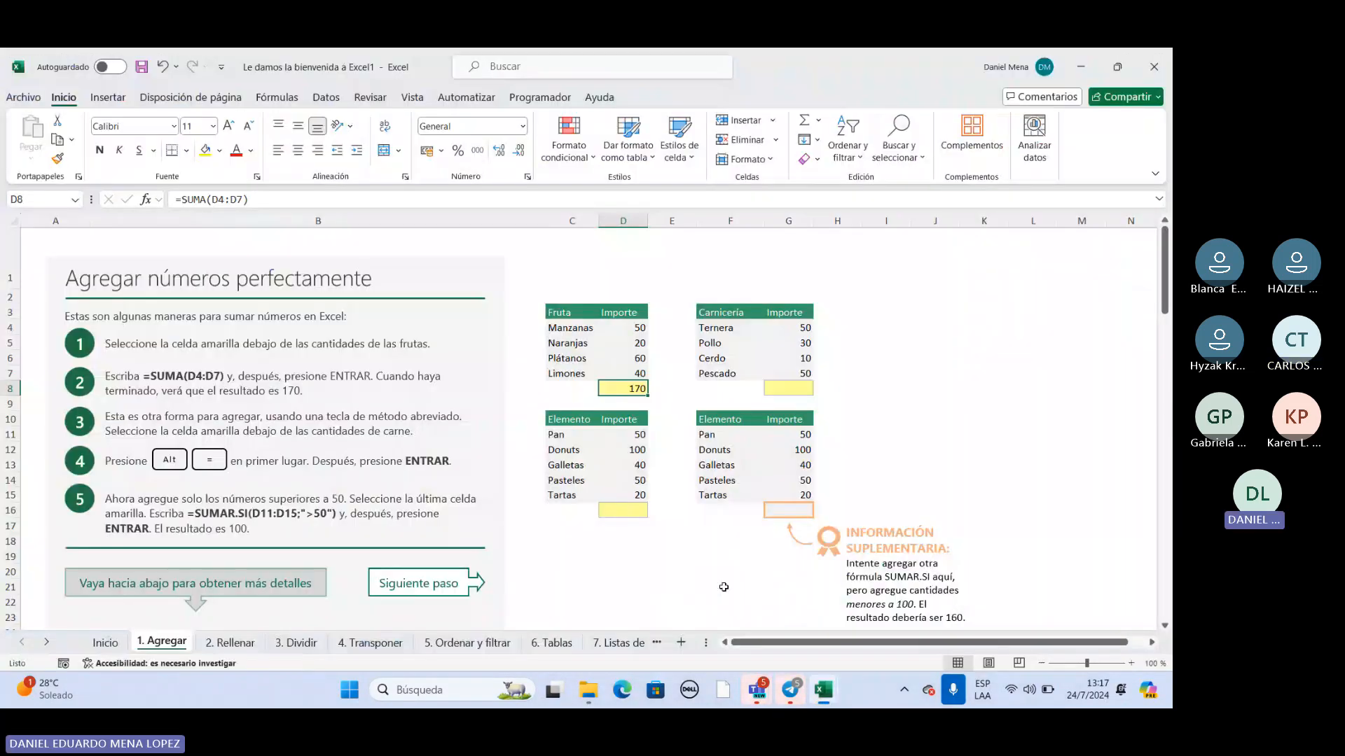
# Point out the empty Carnicería total cell G8, the fruit formula in D8 and instruction 2.
pyautogui.click(790, 391)
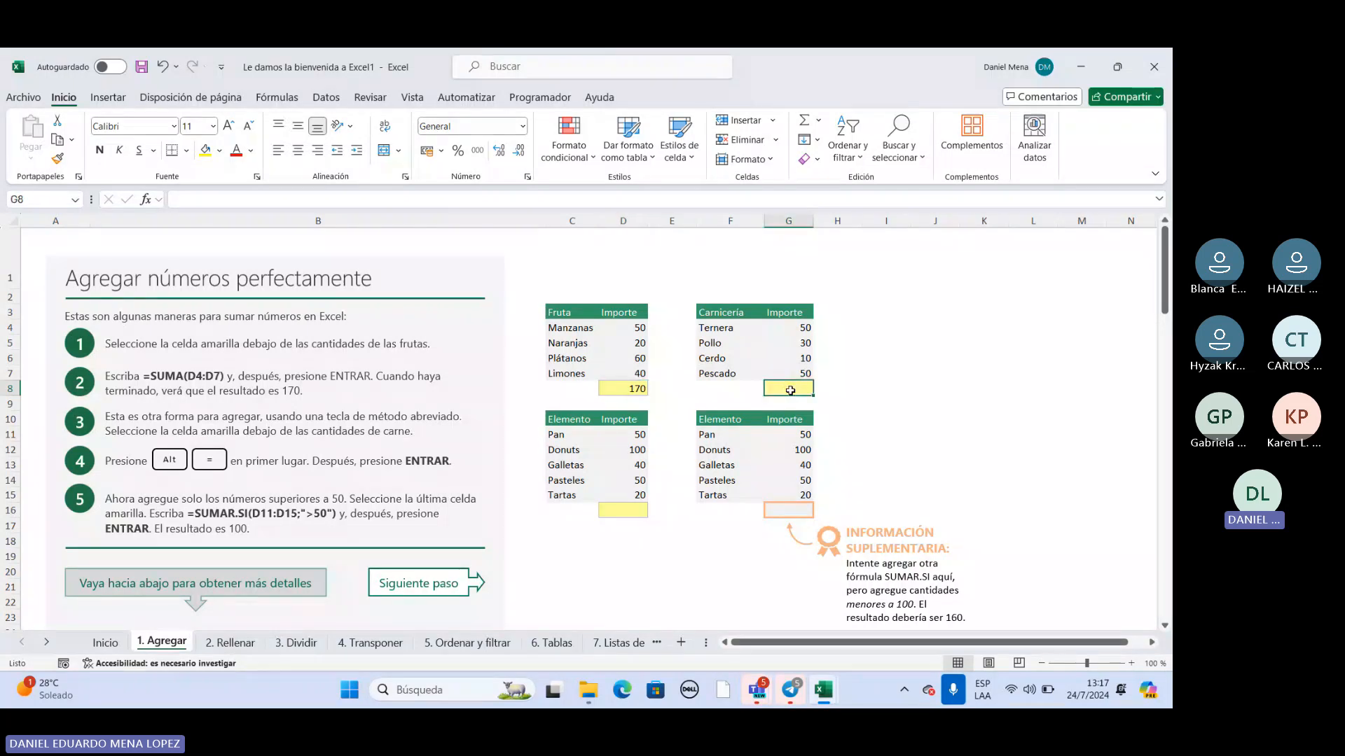
pyautogui.doubleClick(790, 390)
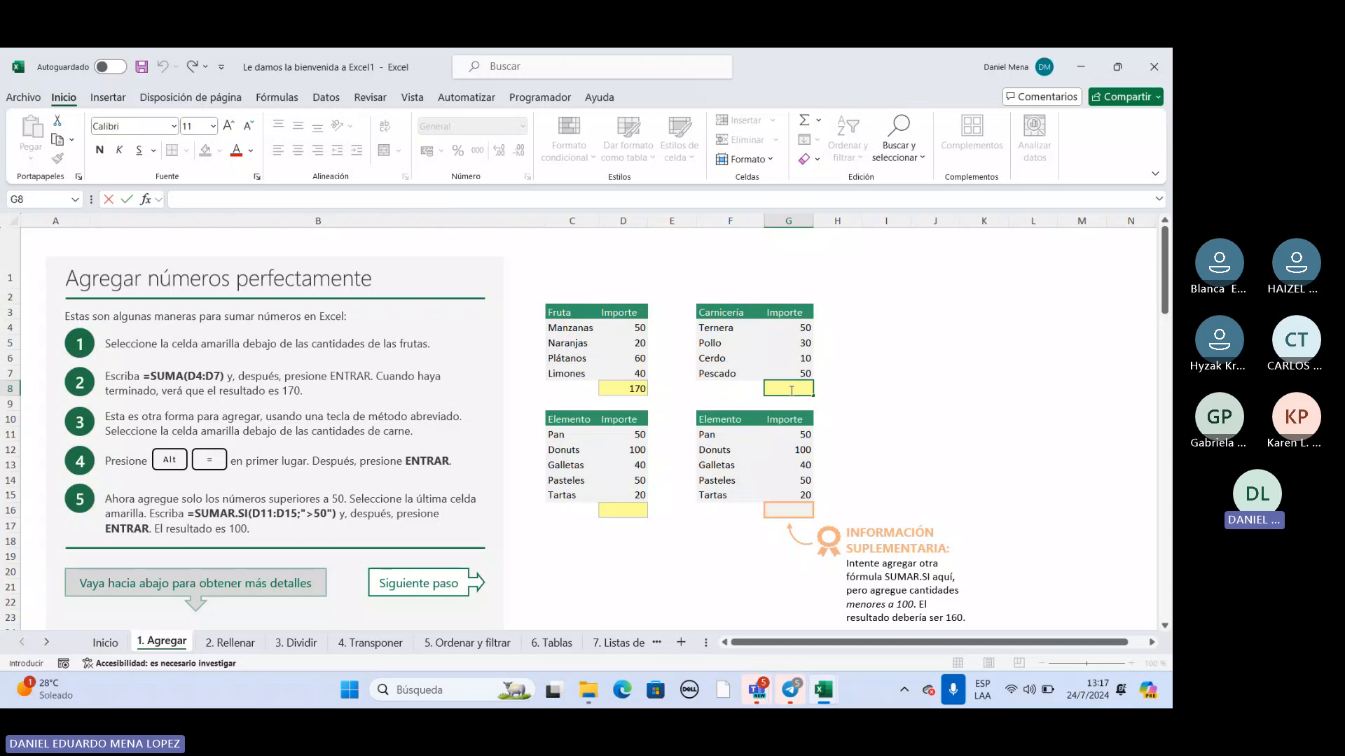
pyautogui.click(630, 389)
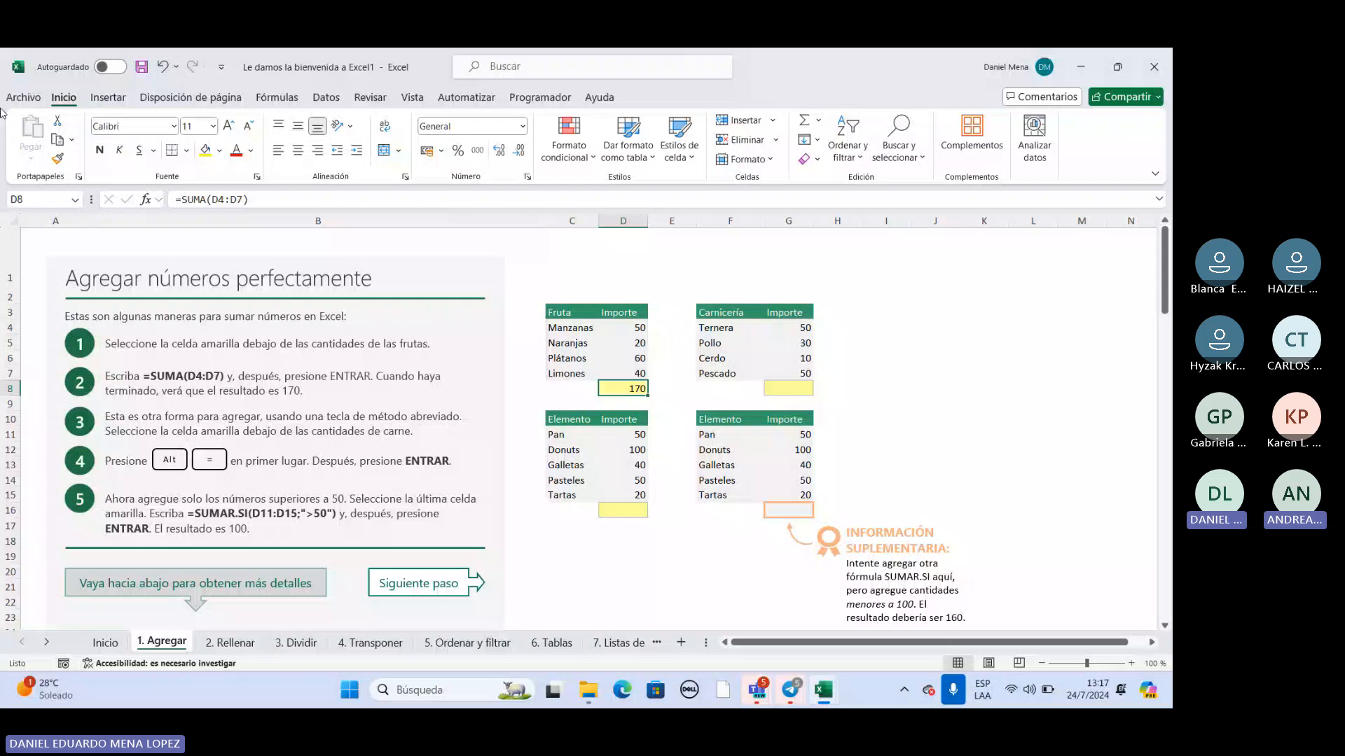
pyautogui.click(200, 385)
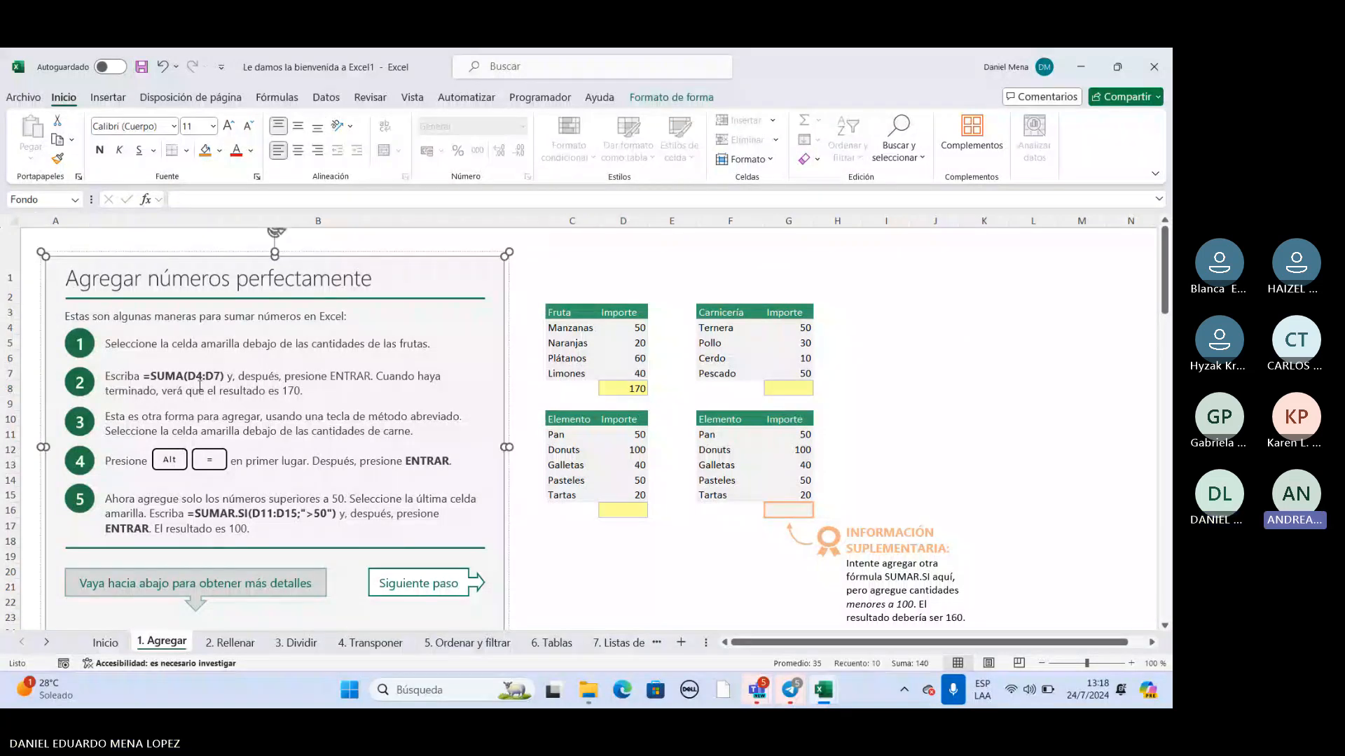
# Total the Carnicería amounts G4:G7 in the yellow cell G8 with the SUMA function.
pyautogui.click(787, 391)
pyautogui.write('=suma')
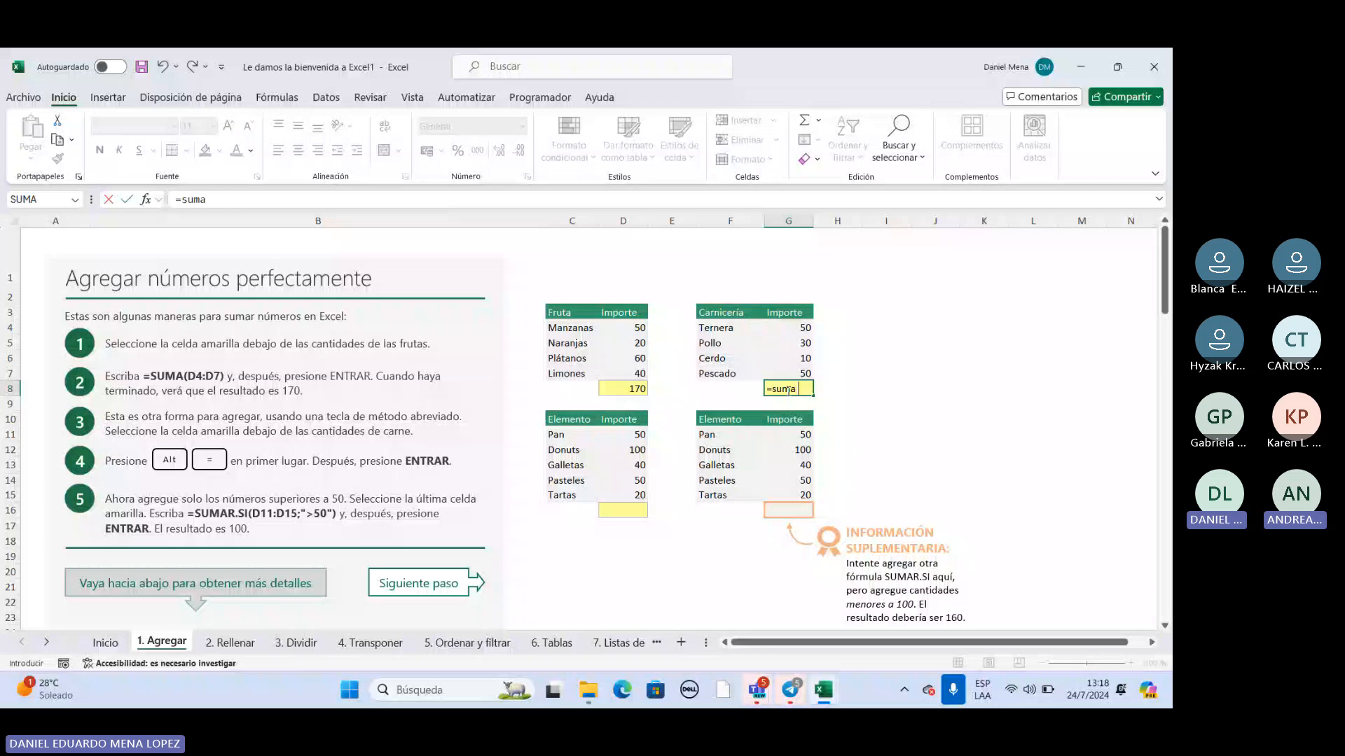
pyautogui.doubleClick(806, 406)
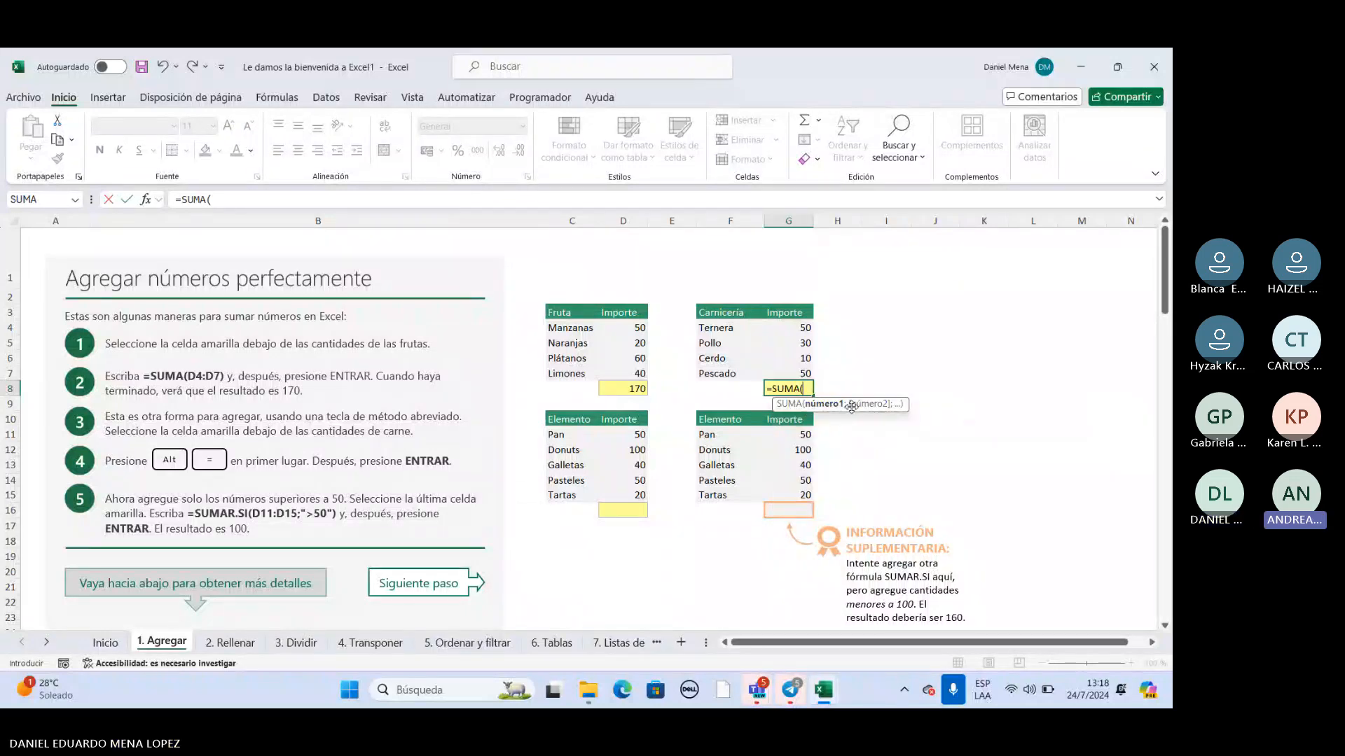
pyautogui.moveTo(790, 327); pyautogui.dragTo(789, 373)
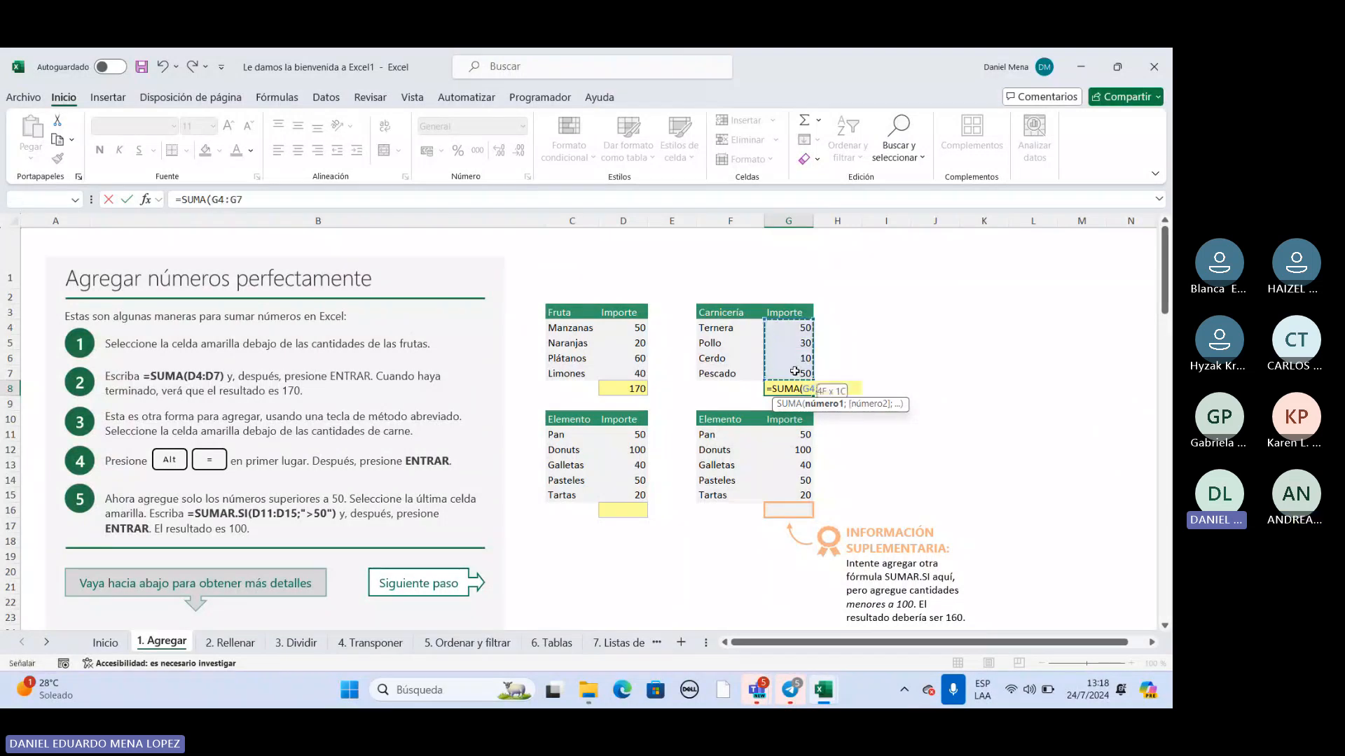
pyautogui.press('Return')
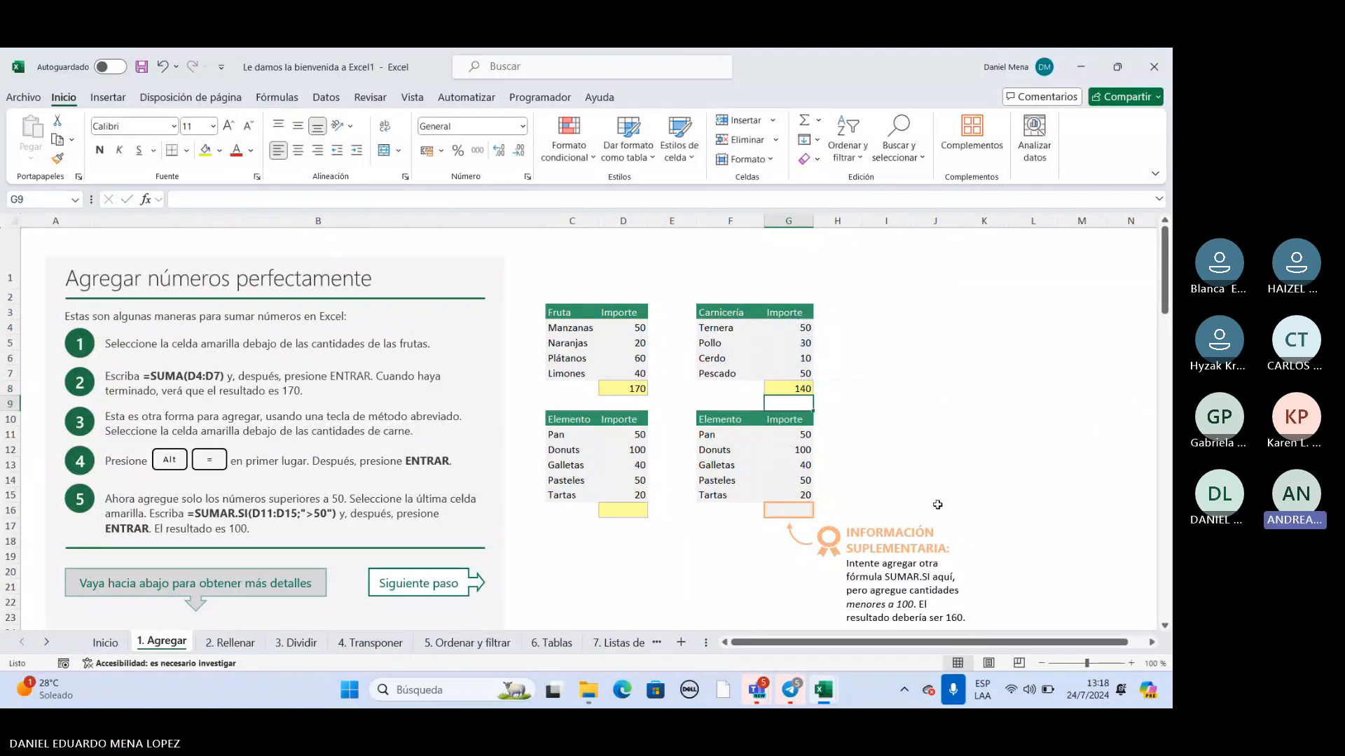
# Total the first Elemento table's amounts D11:D15 in D16 with SUMA, and select the cell to show its formula.
pyautogui.click(623, 512)
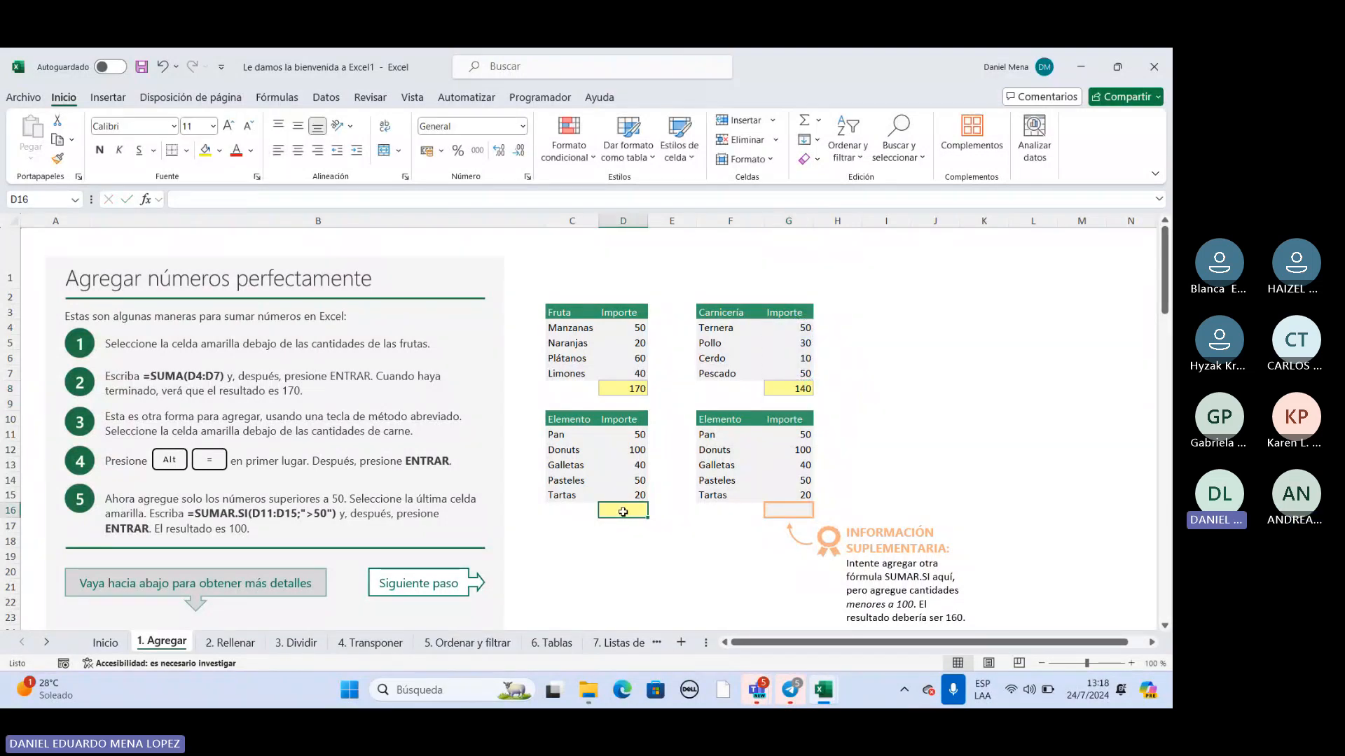
pyautogui.doubleClick(622, 512)
pyautogui.write('=suma')
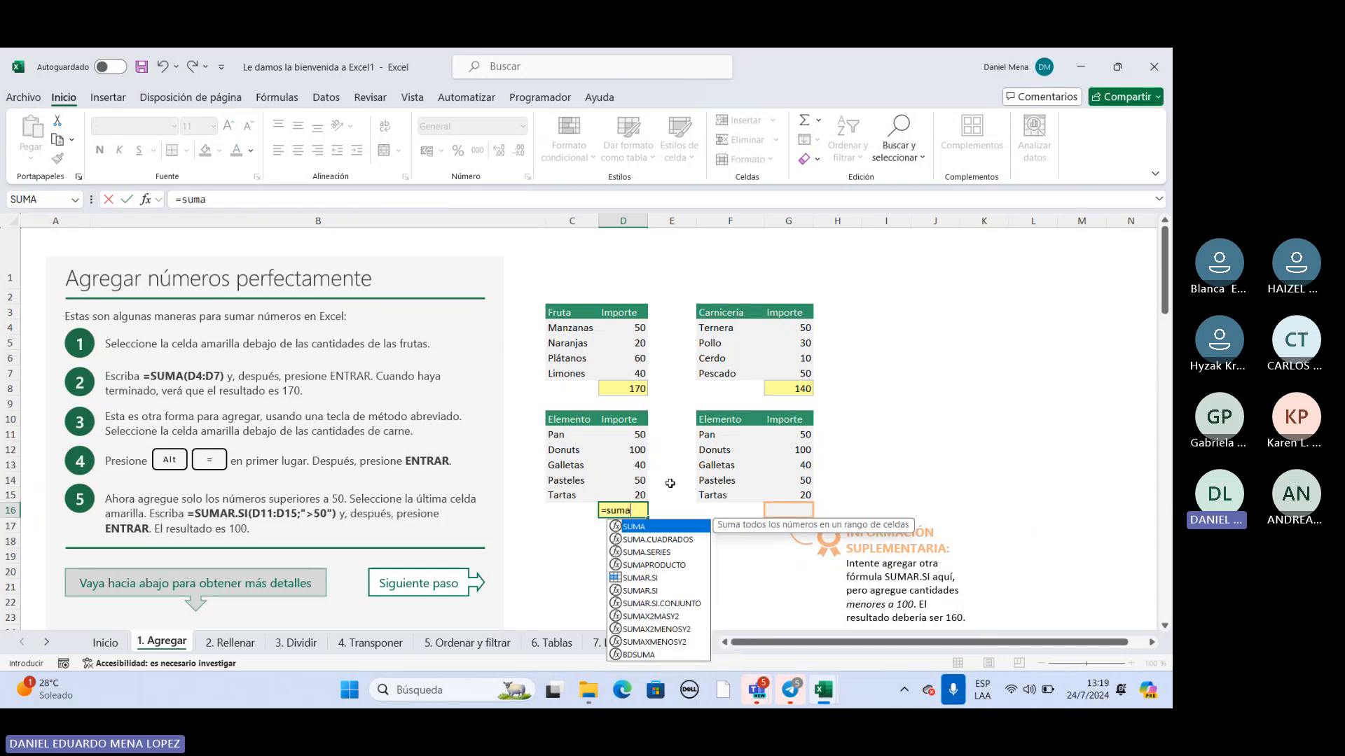
pyautogui.doubleClick(660, 530)
pyautogui.moveTo(640, 436); pyautogui.dragTo(635, 492)
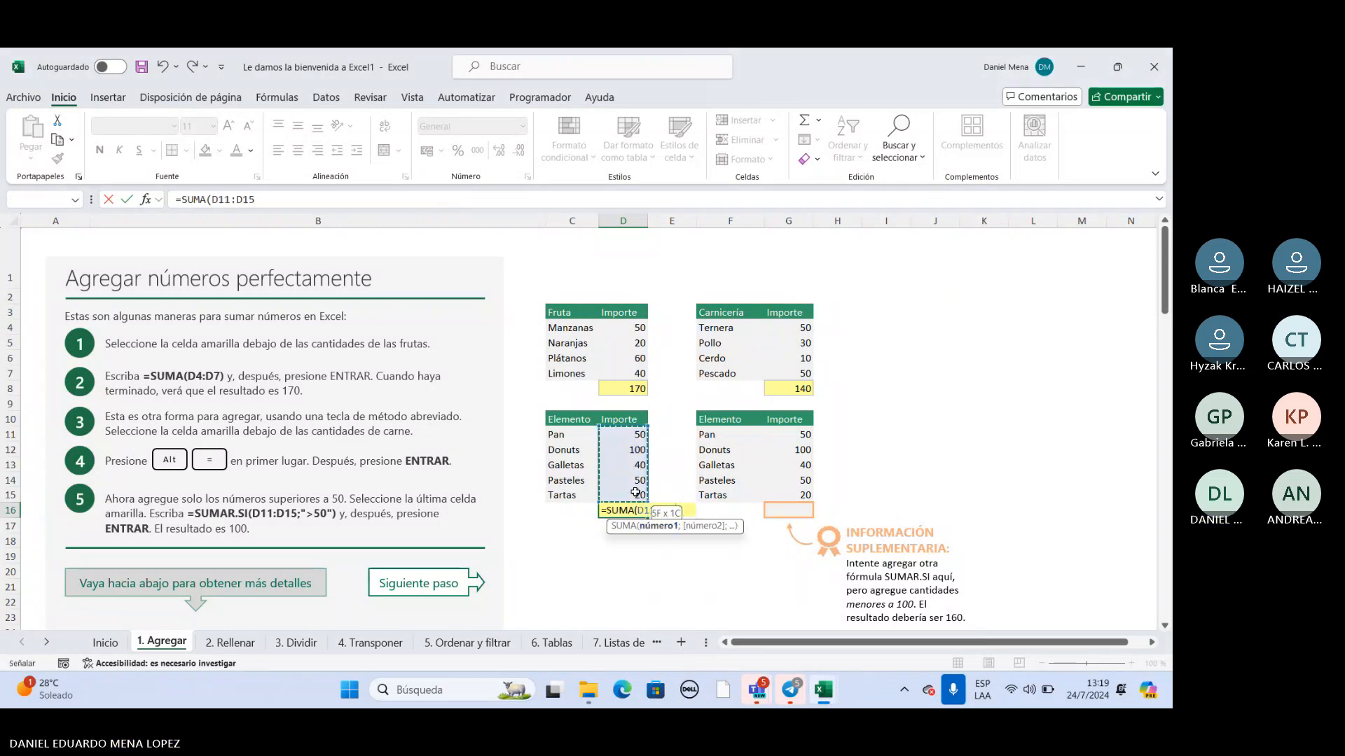
pyautogui.press('Return')
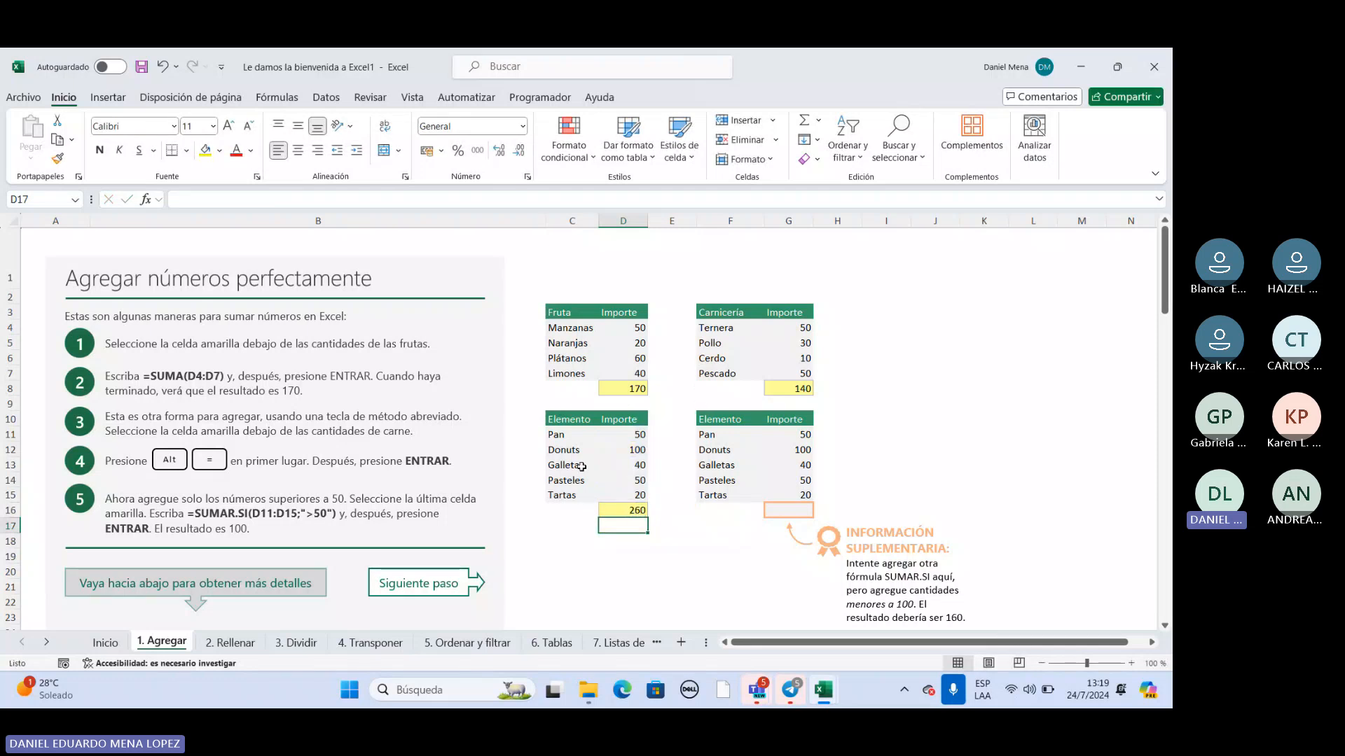
pyautogui.click(615, 506)
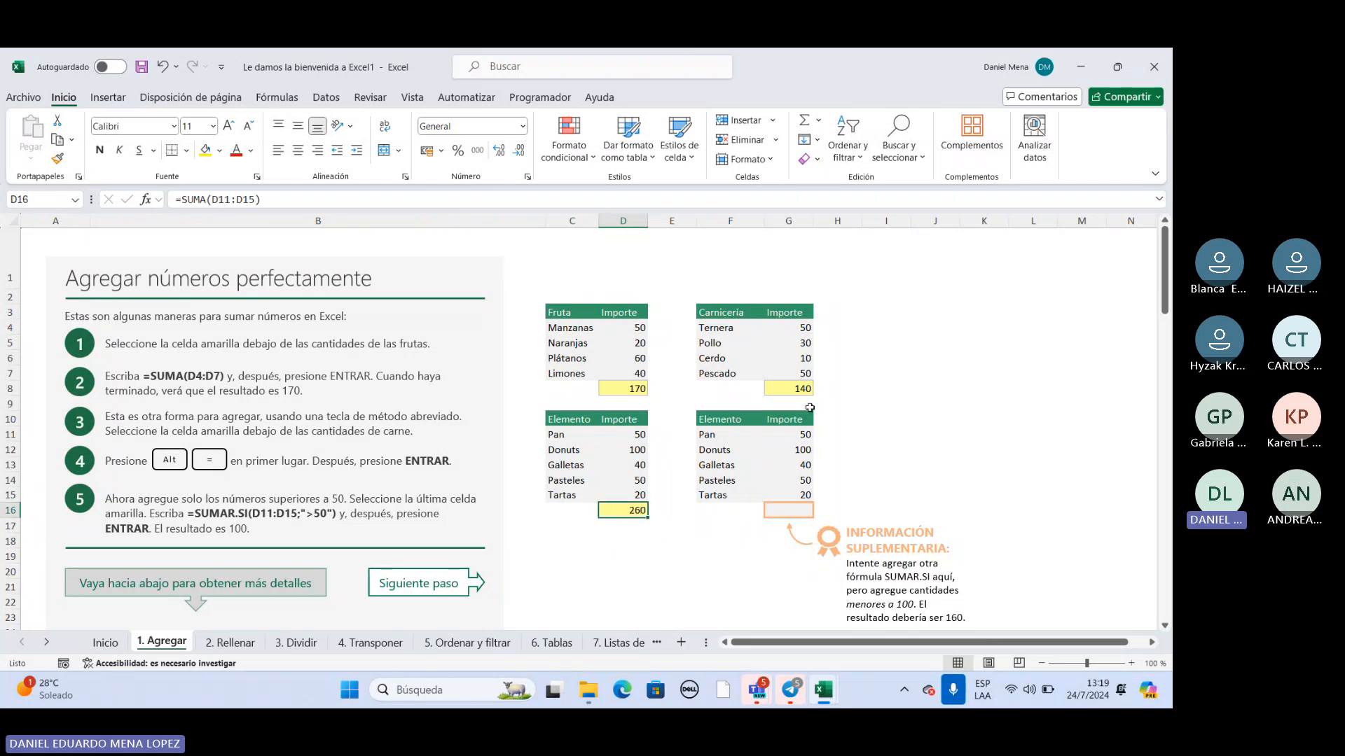
# Total the second Elemento table's amounts G11:G15 in G16 with the SUMA function.
pyautogui.click(798, 512)
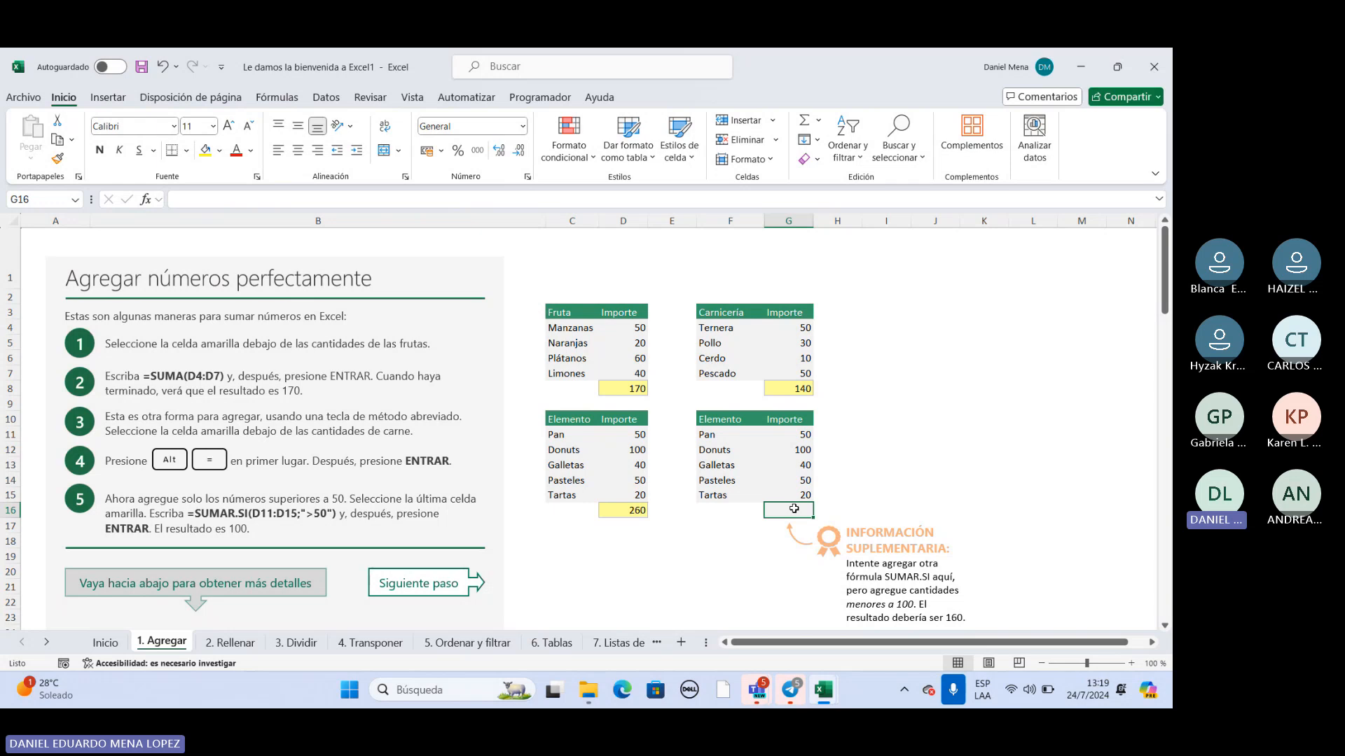
pyautogui.write('=')
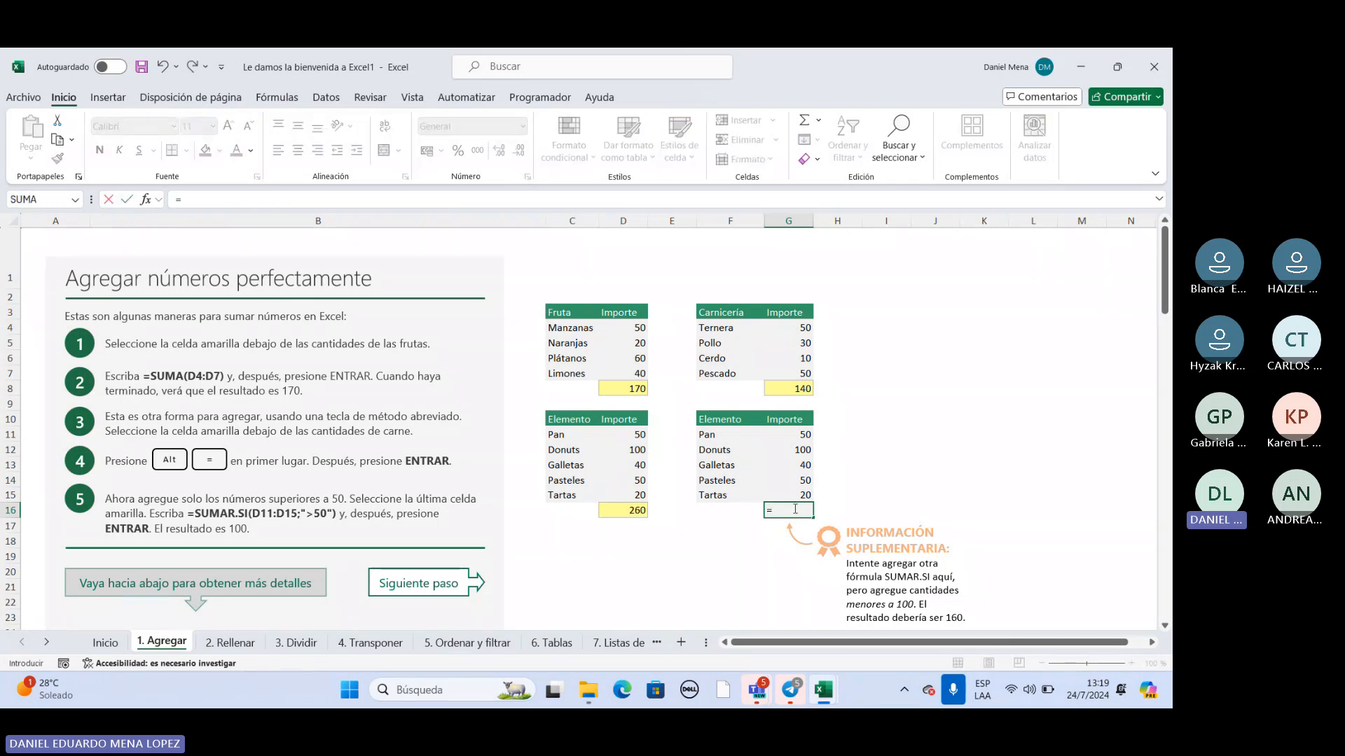
pyautogui.write('SUMA(')
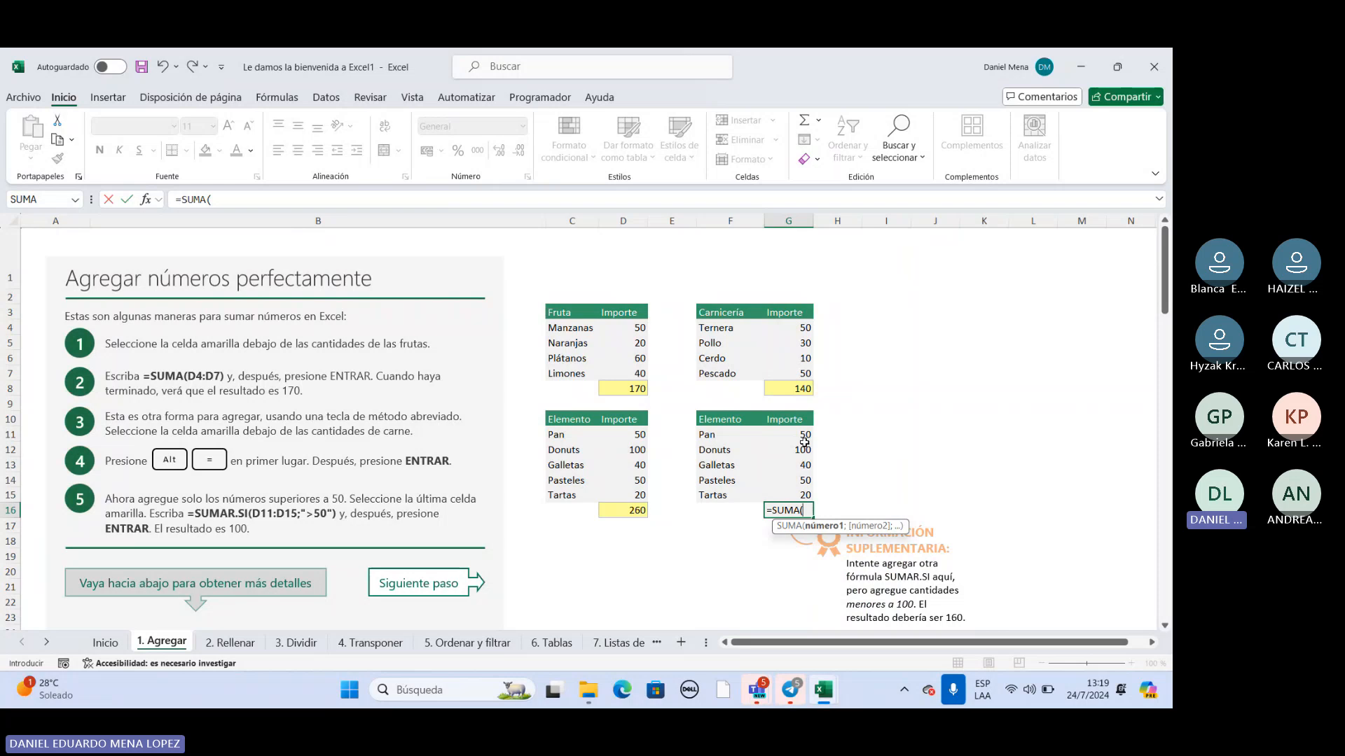
pyautogui.moveTo(804, 442); pyautogui.dragTo(804, 495)
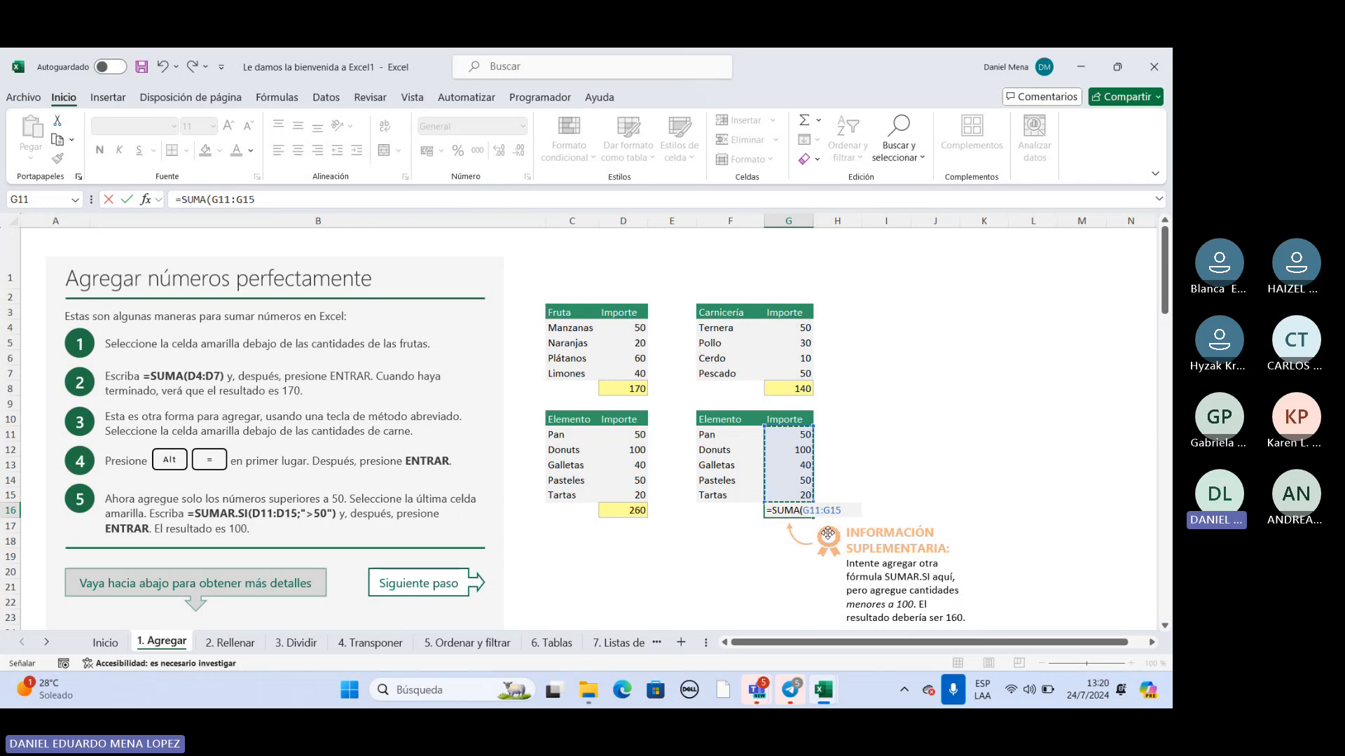
pyautogui.press('Return')
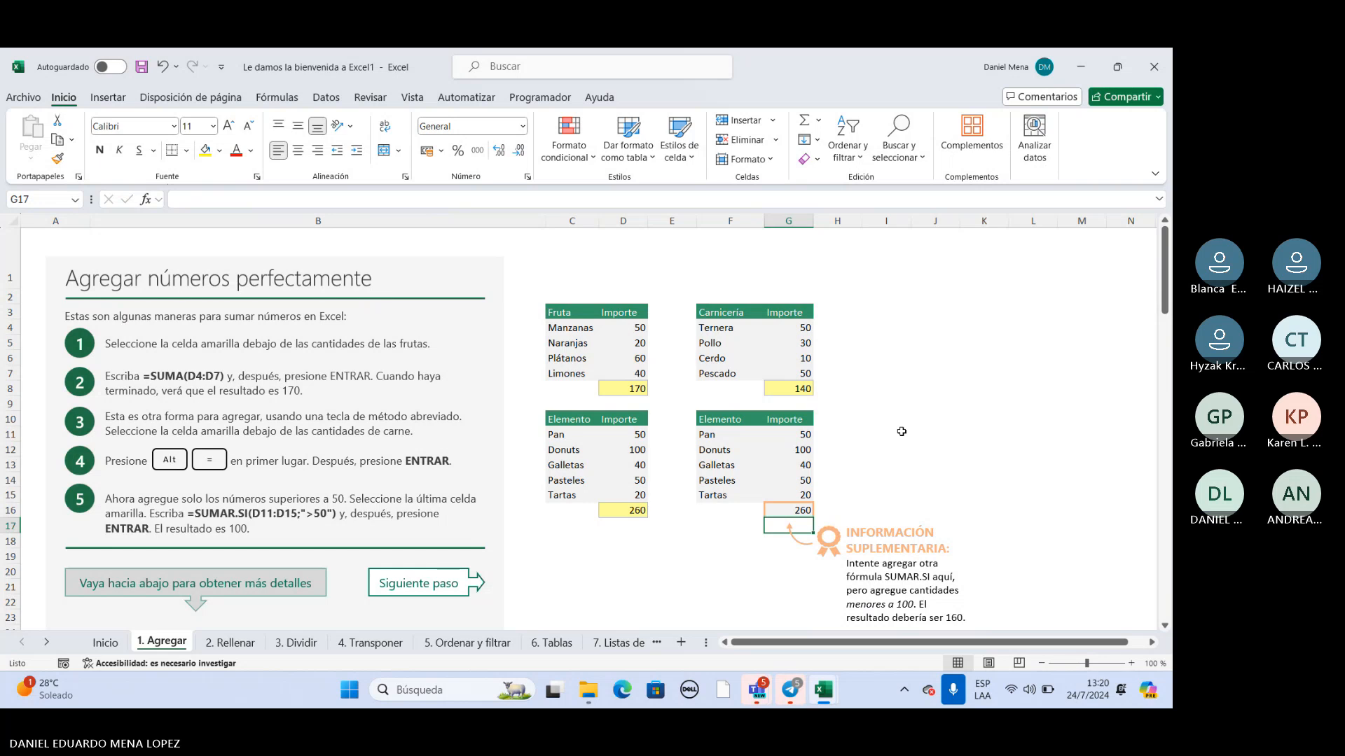
# Switch to File Explorer and open the workbook "Ejercicio SUMA, RESTA 3" from the curso Exel folder.
pyautogui.scroll(-2, 901, 432)
pyautogui.moveTo(828, 697)
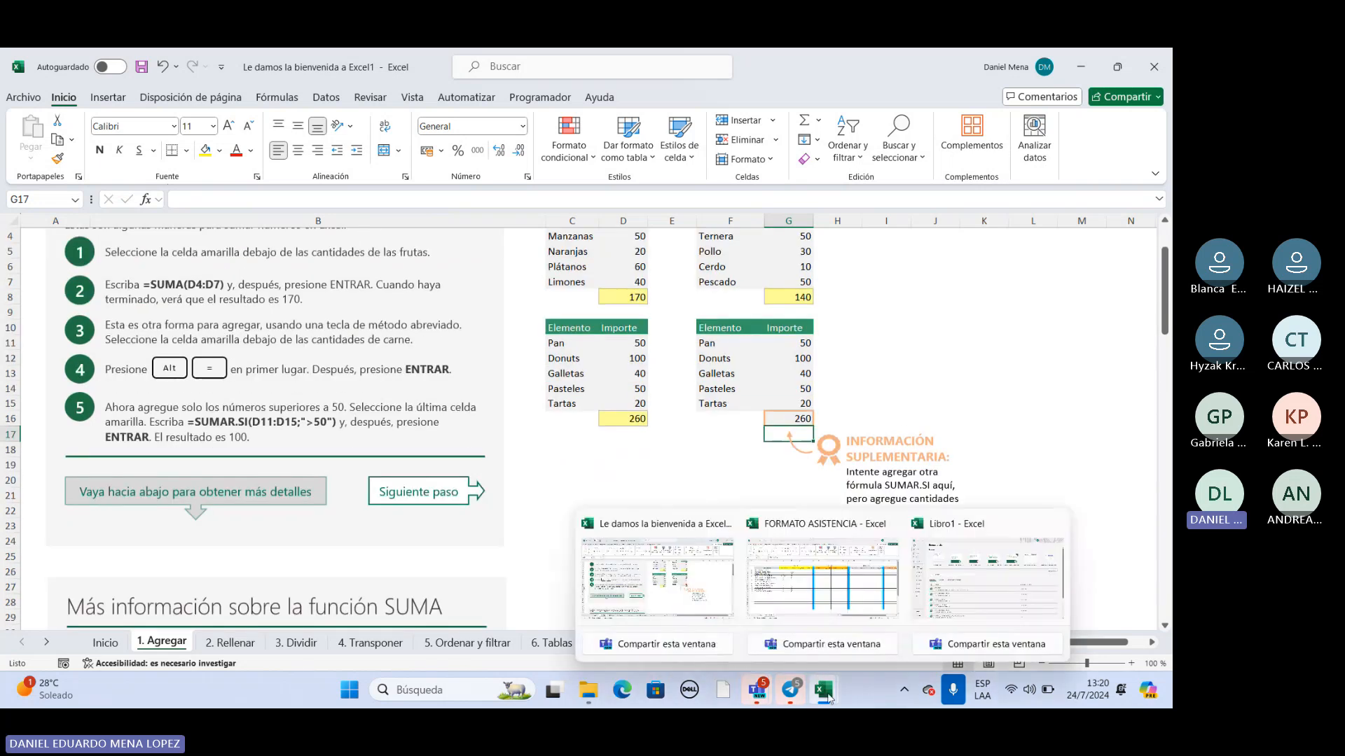
pyautogui.click(594, 690)
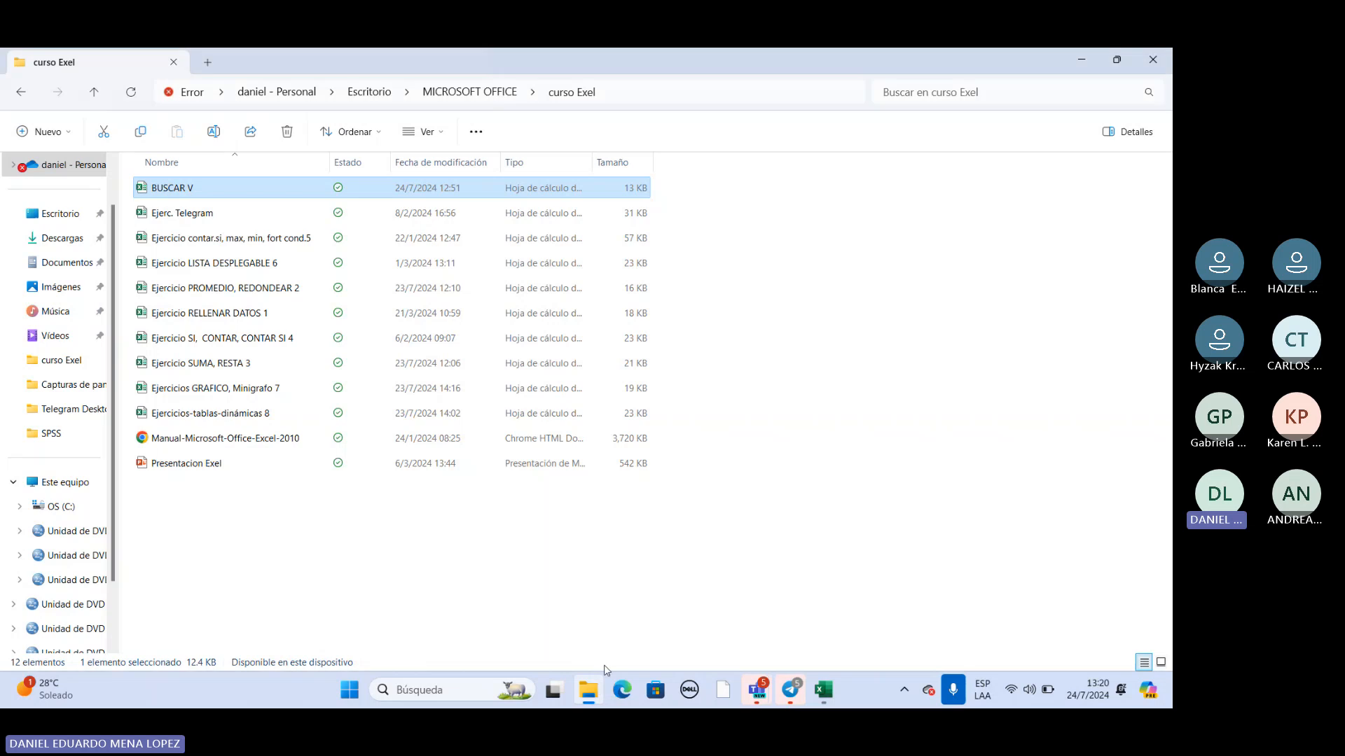
pyautogui.click(214, 366)
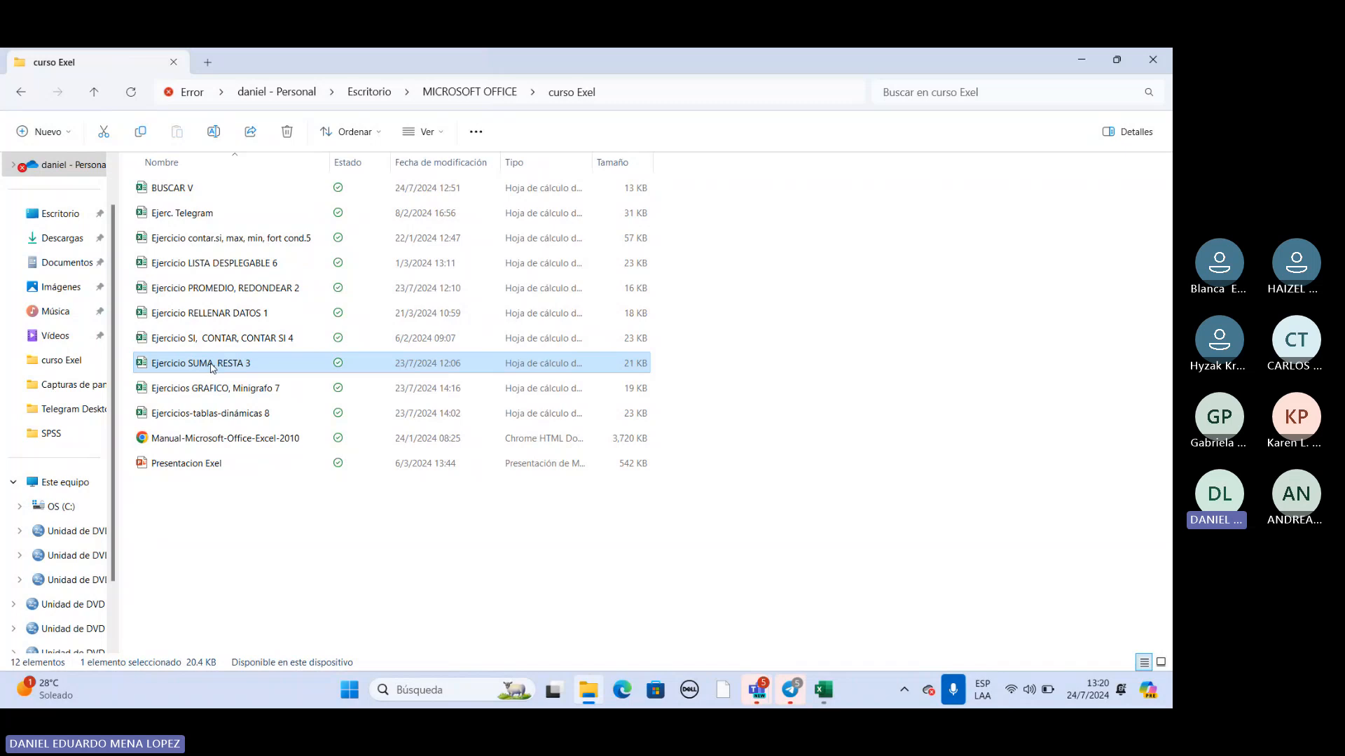
pyautogui.doubleClick(213, 365)
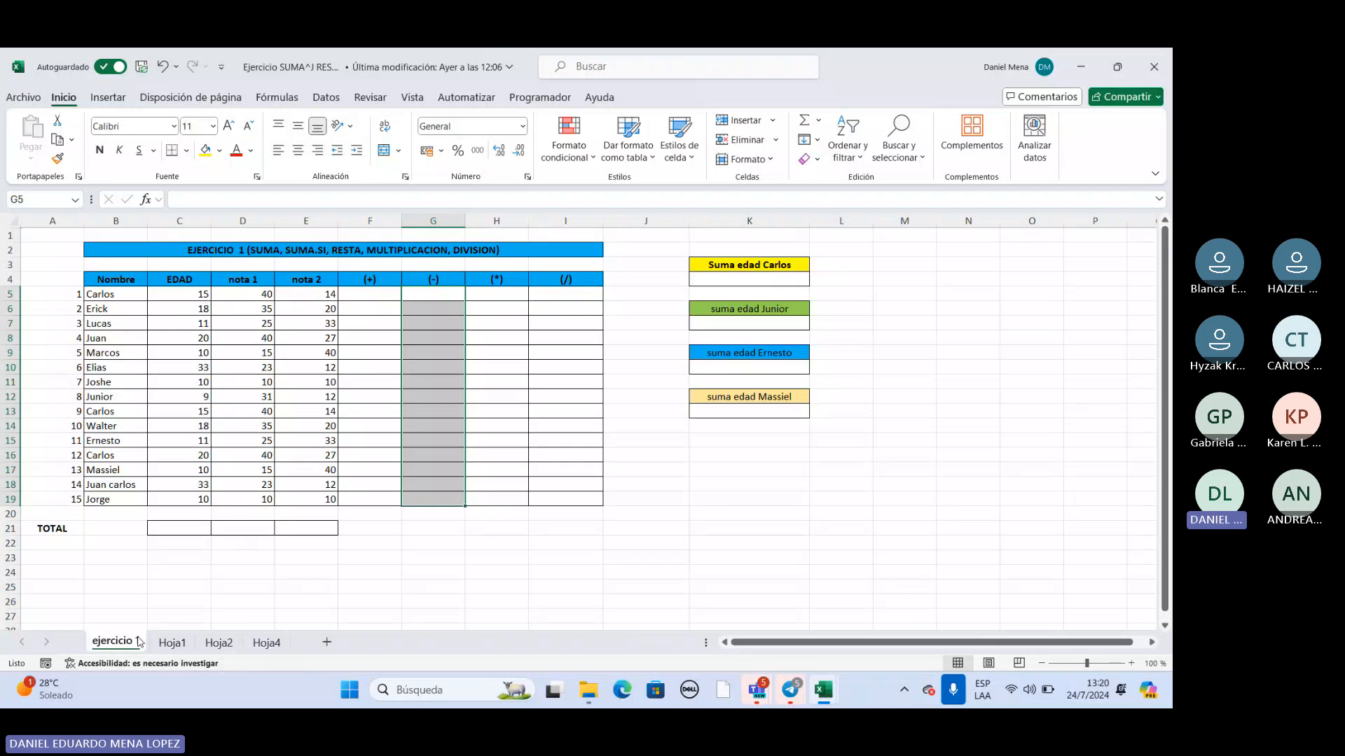
# Look at sheets Hoja1 and ejercicio 1, and review the Nombre, EDAD, nota 1 and nota 2 headers on ejercicio 1.
pyautogui.click(162, 643)
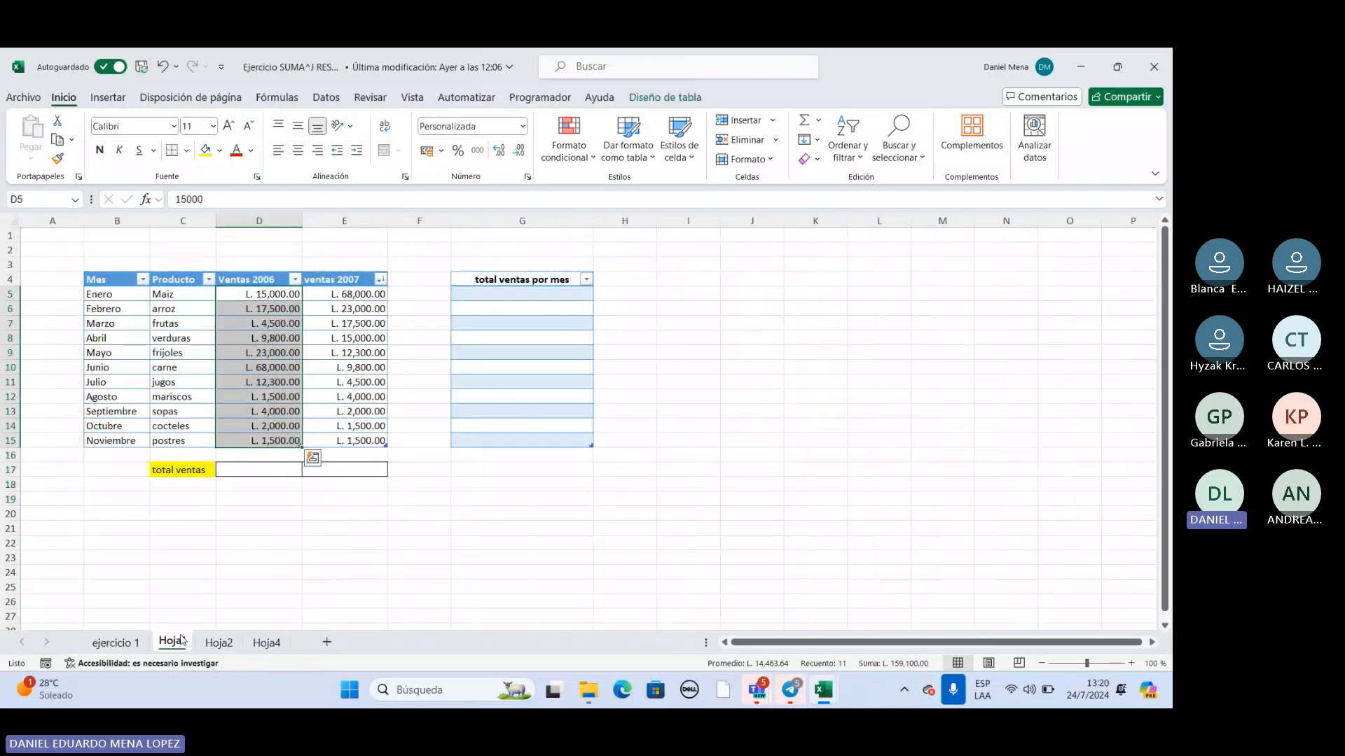
pyautogui.click(116, 642)
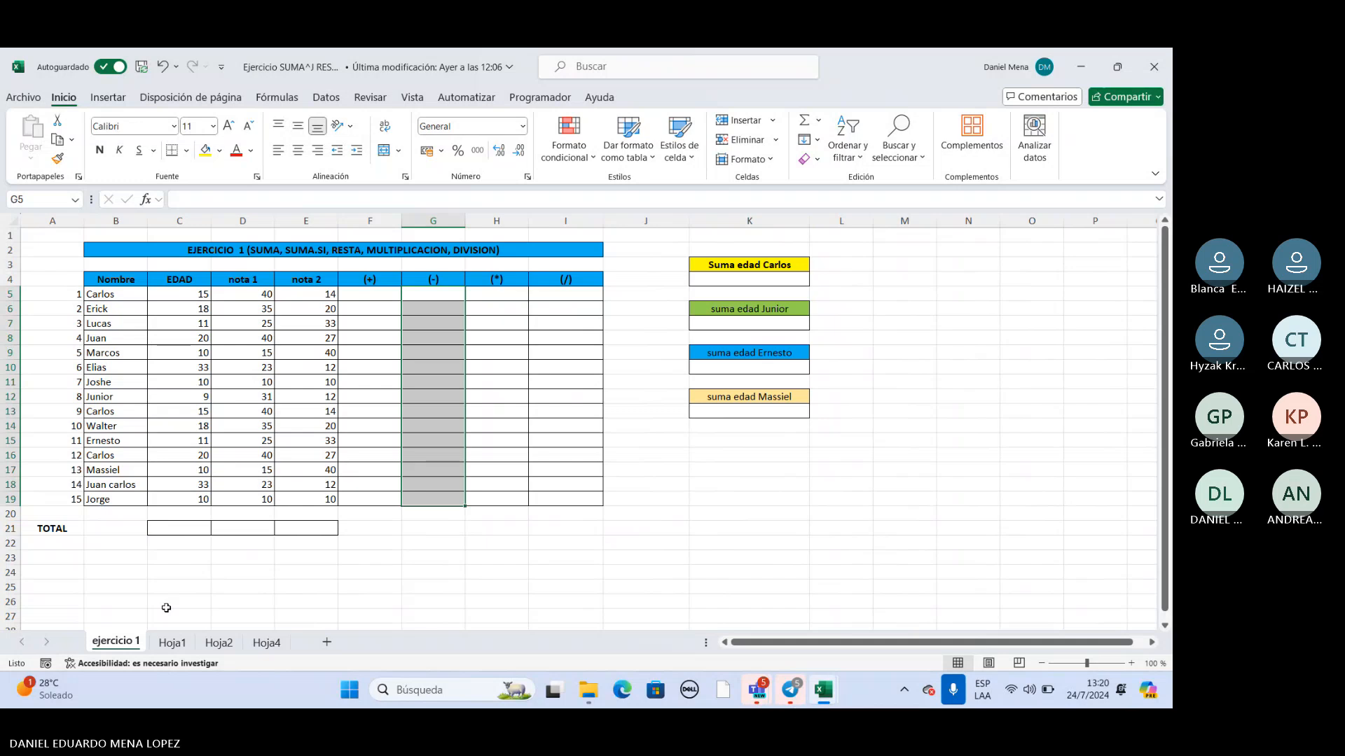
pyautogui.doubleClick(372, 296)
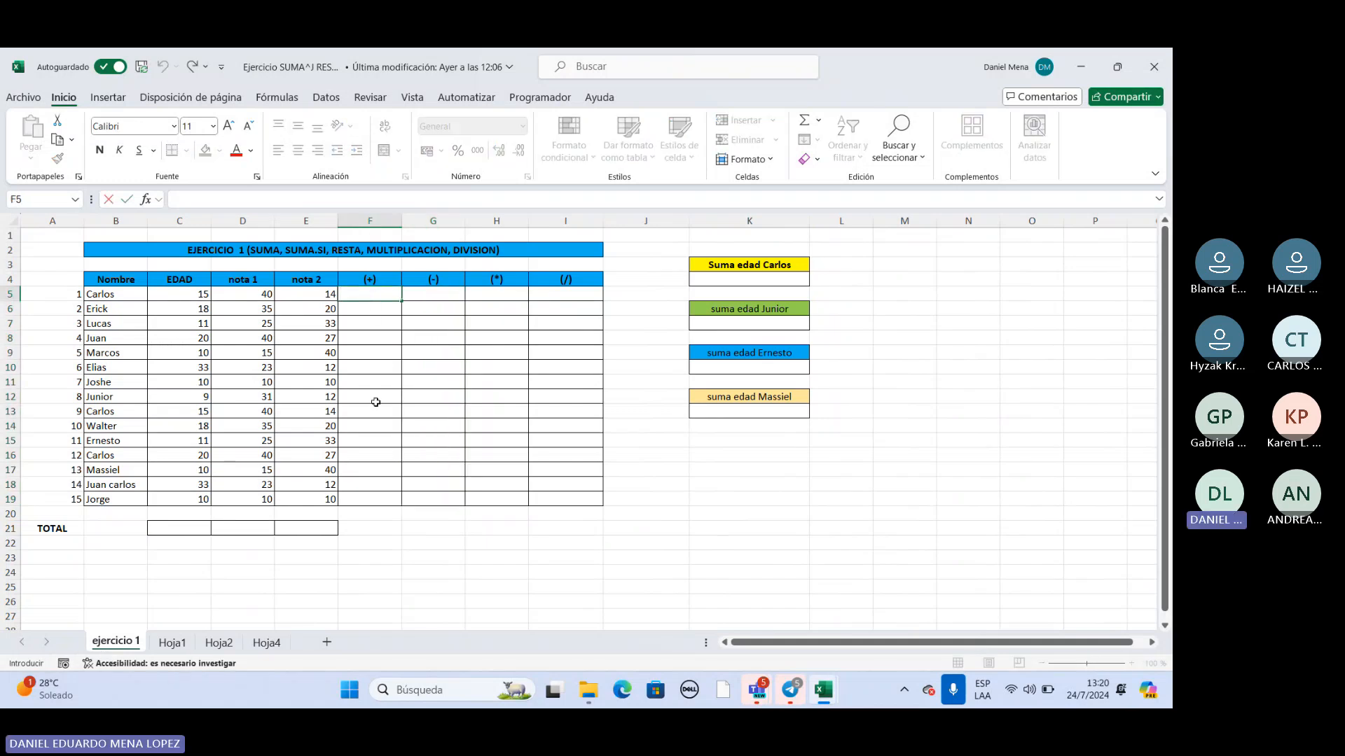
pyautogui.click(141, 282)
pyautogui.click(176, 282)
pyautogui.click(231, 283)
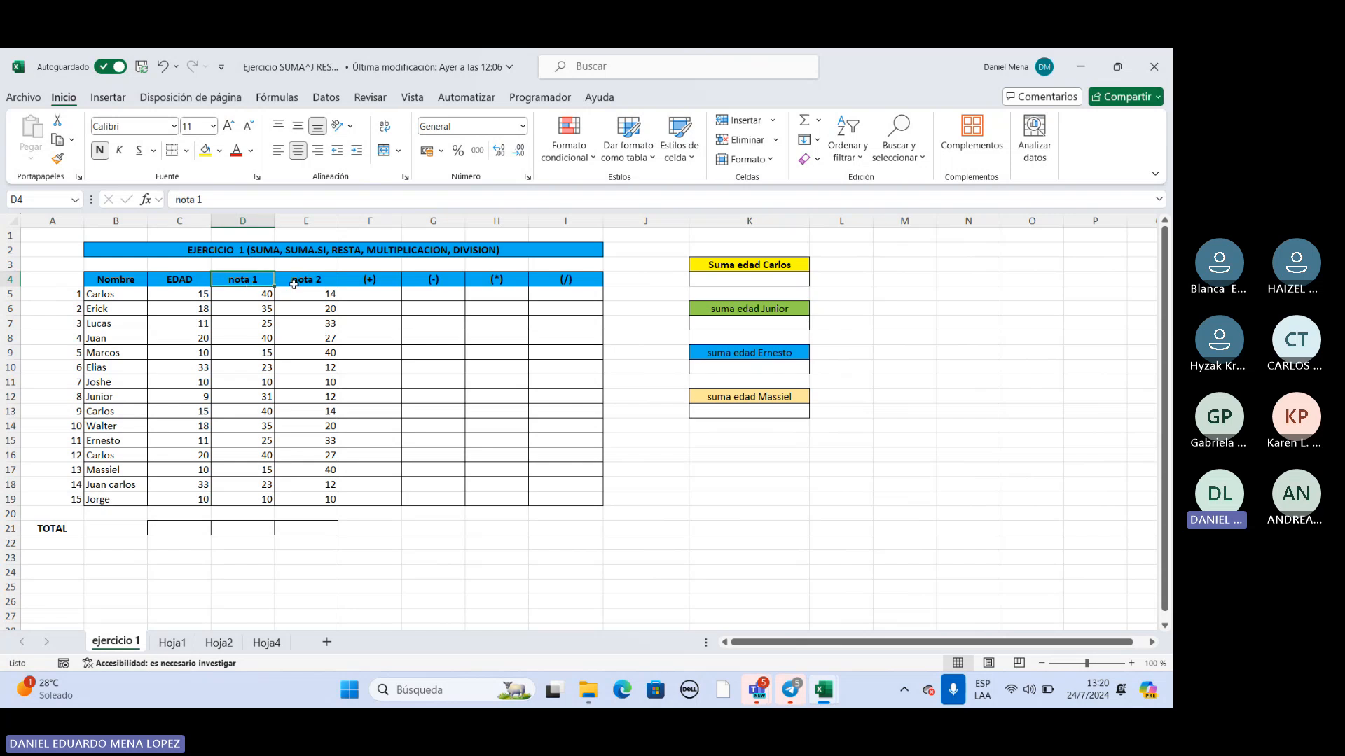
pyautogui.click(294, 285)
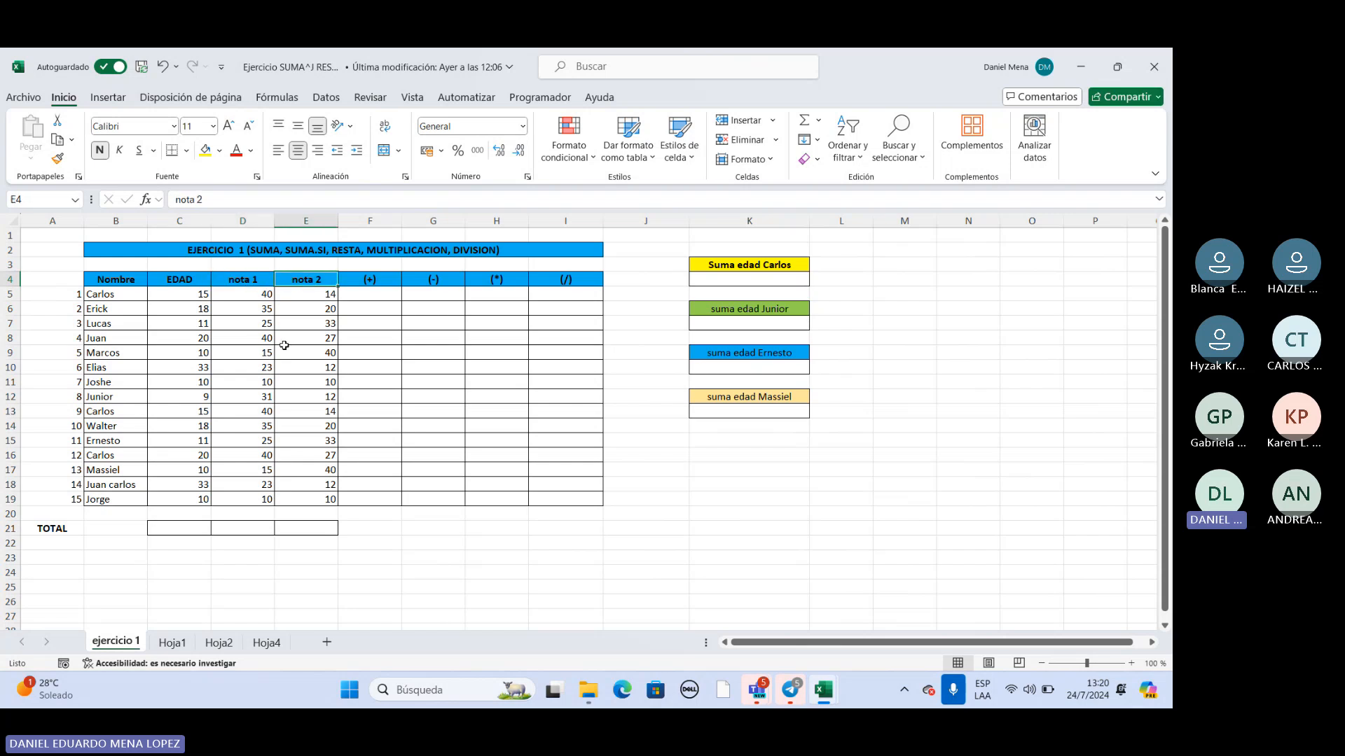
# Add nota 1 and nota 2 of the first row in the (+) column's cell F5 with =SUMA(D5:E5).
pyautogui.click(375, 292)
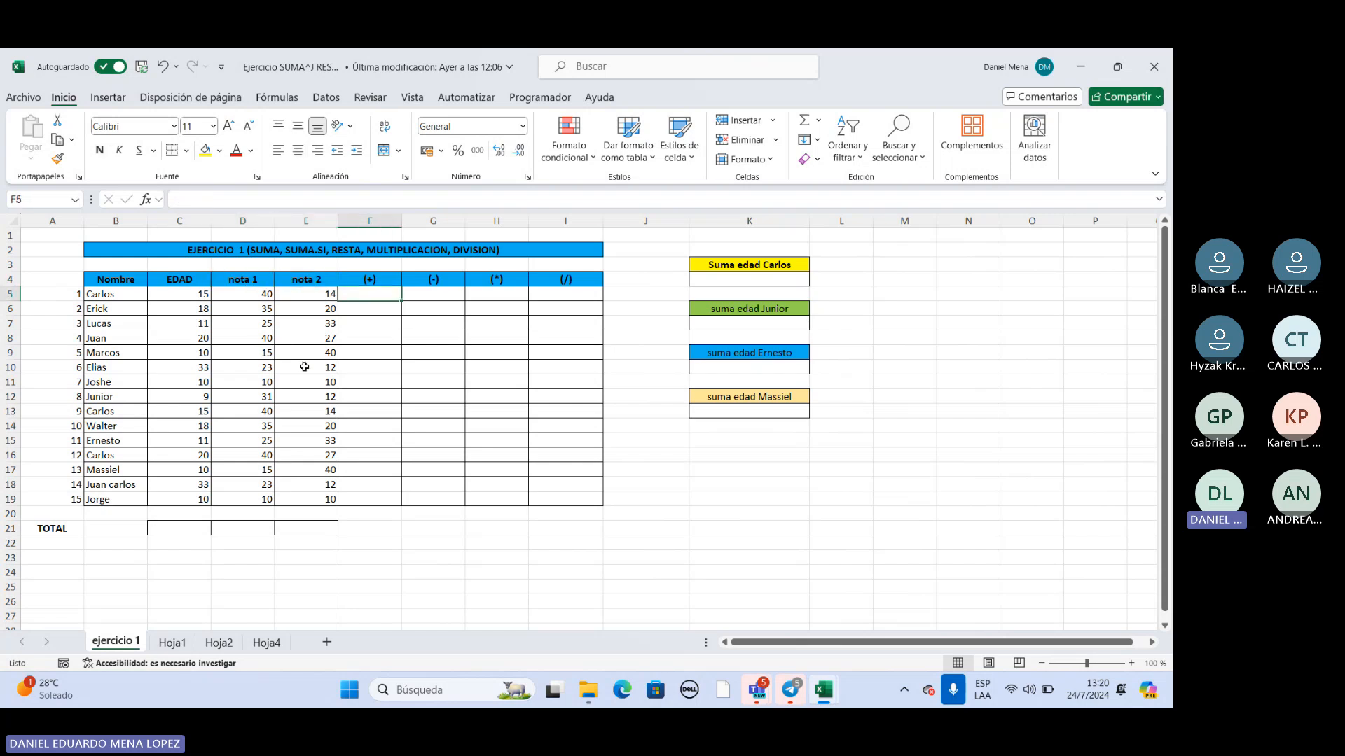
pyautogui.doubleClick(373, 296)
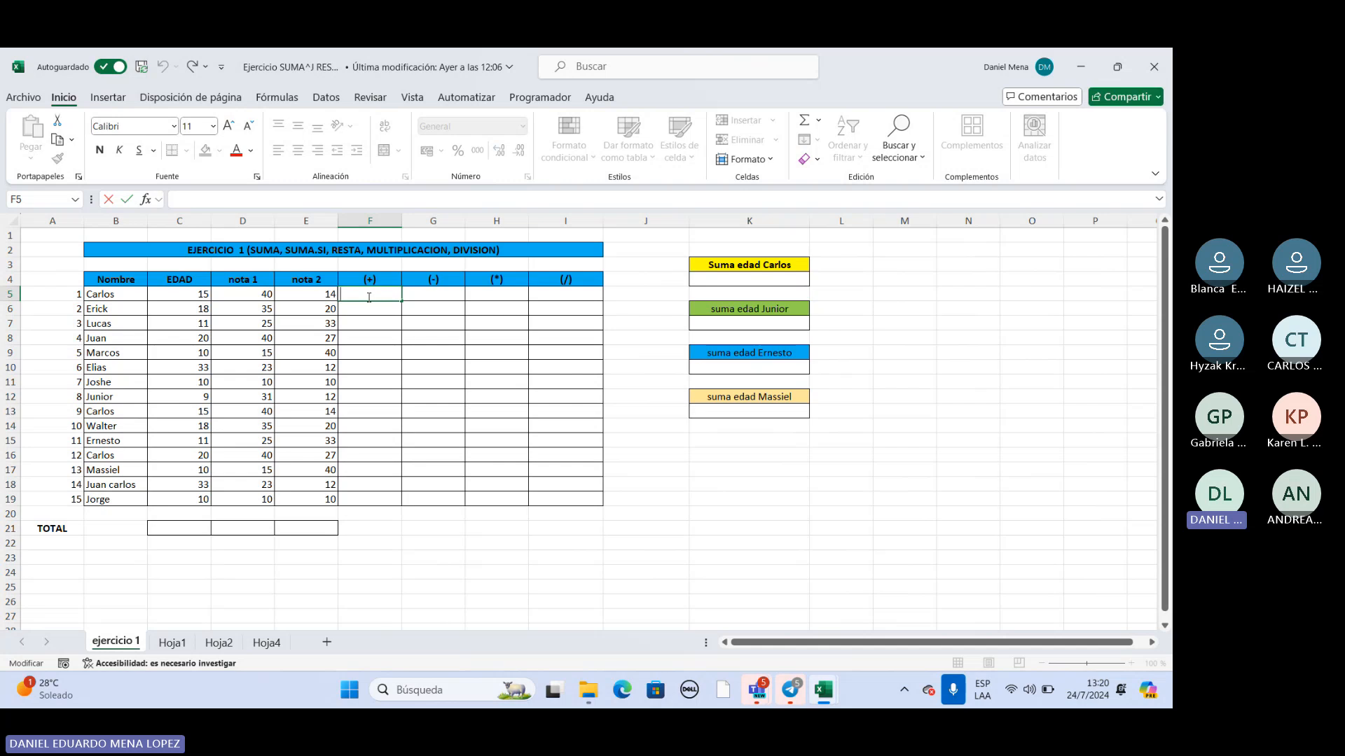
pyautogui.write('=')
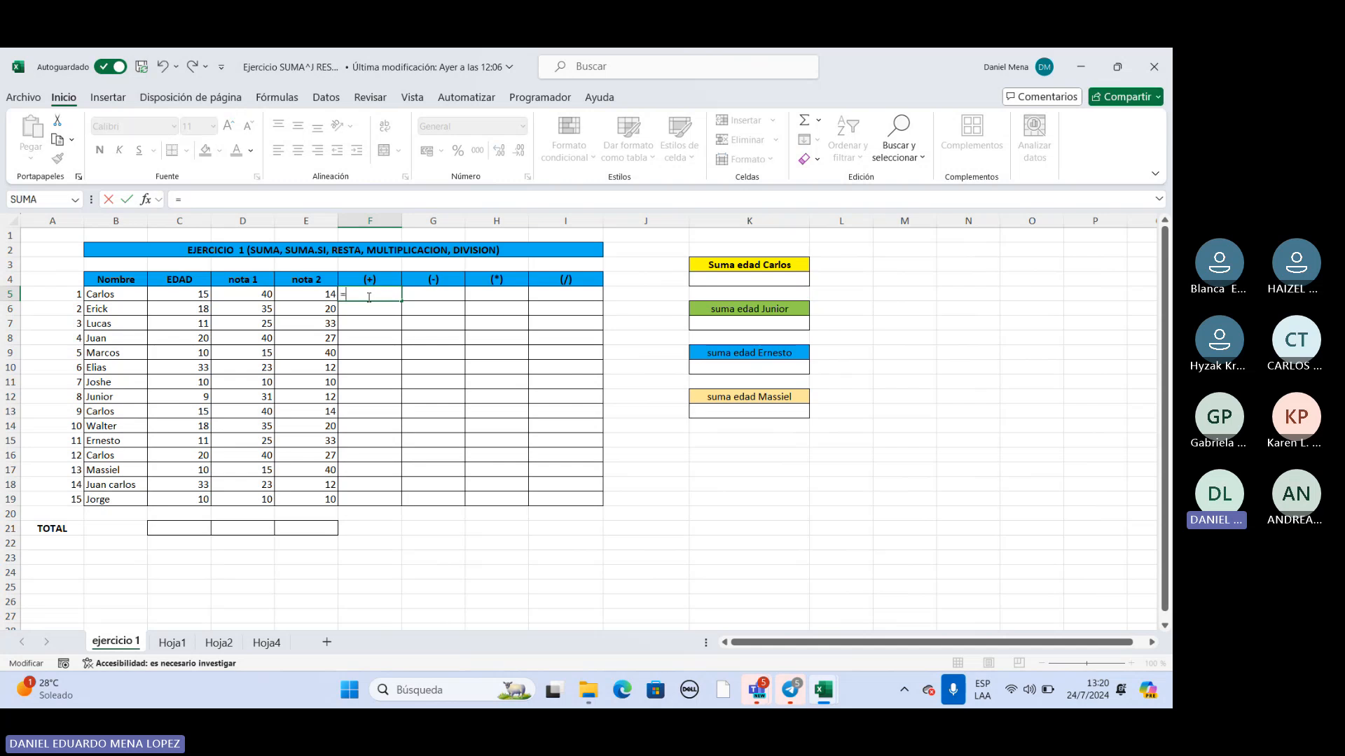
pyautogui.write('SUMA')
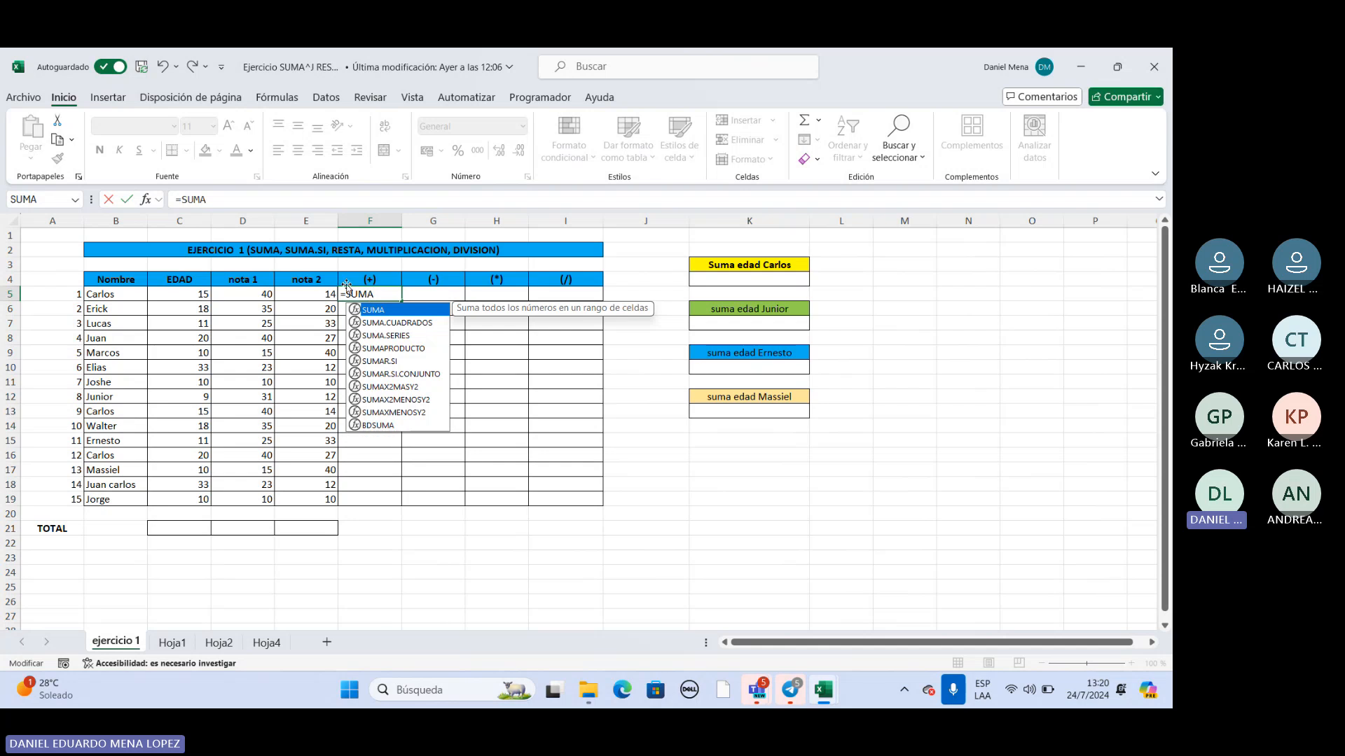
pyautogui.doubleClick(384, 311)
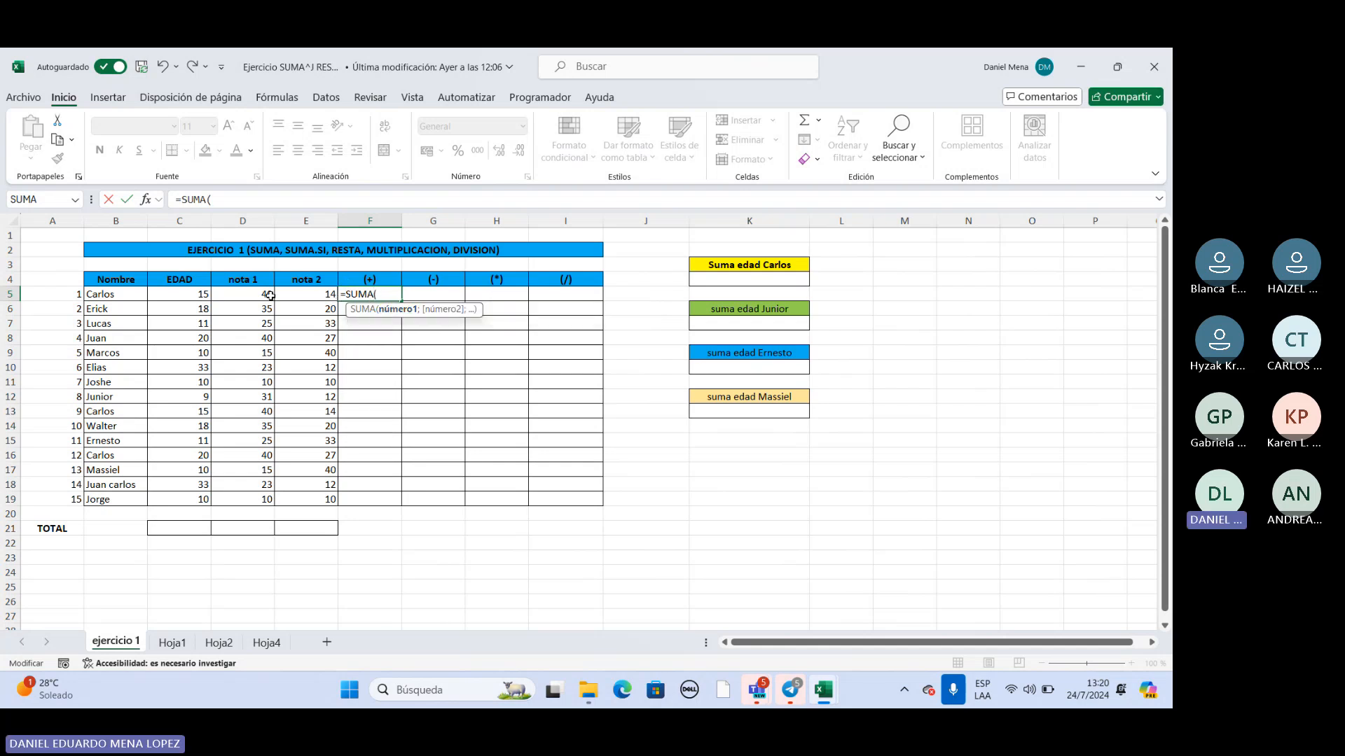
pyautogui.moveTo(256, 297); pyautogui.dragTo(301, 295)
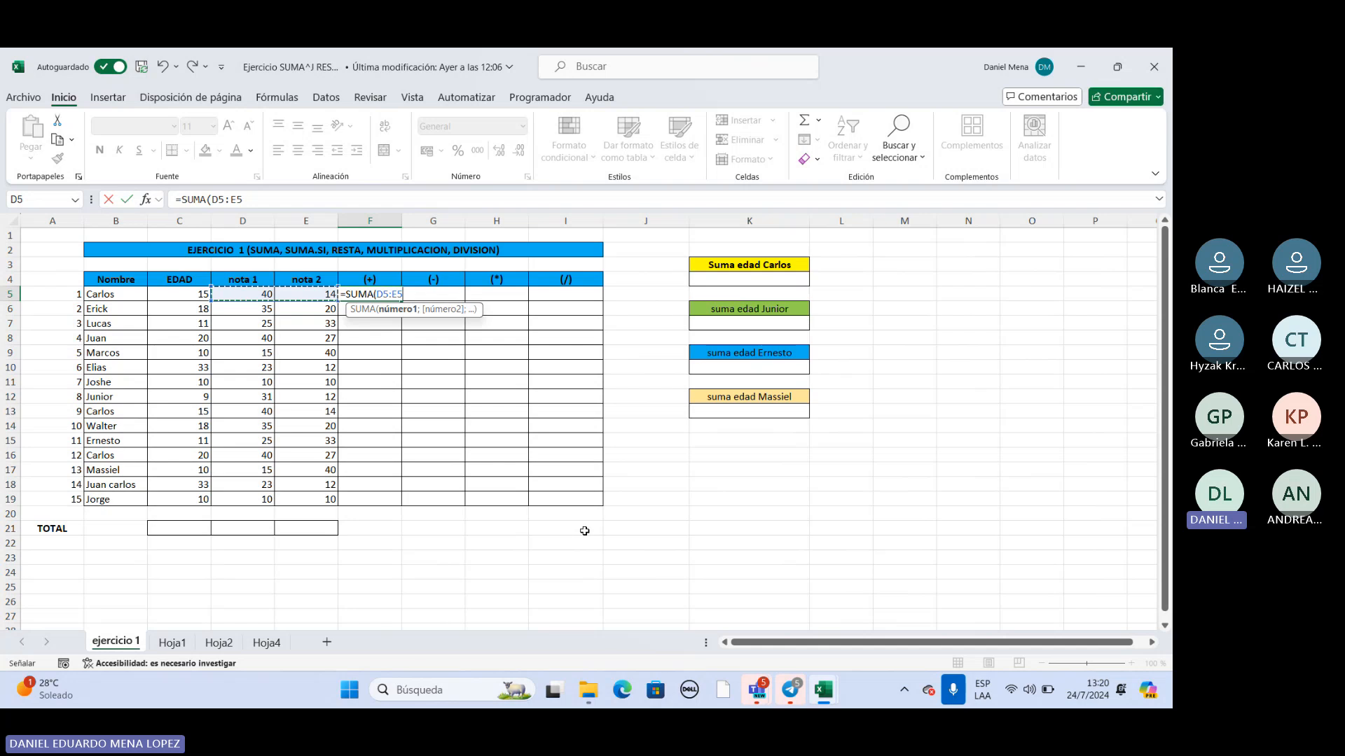
pyautogui.press('Return')
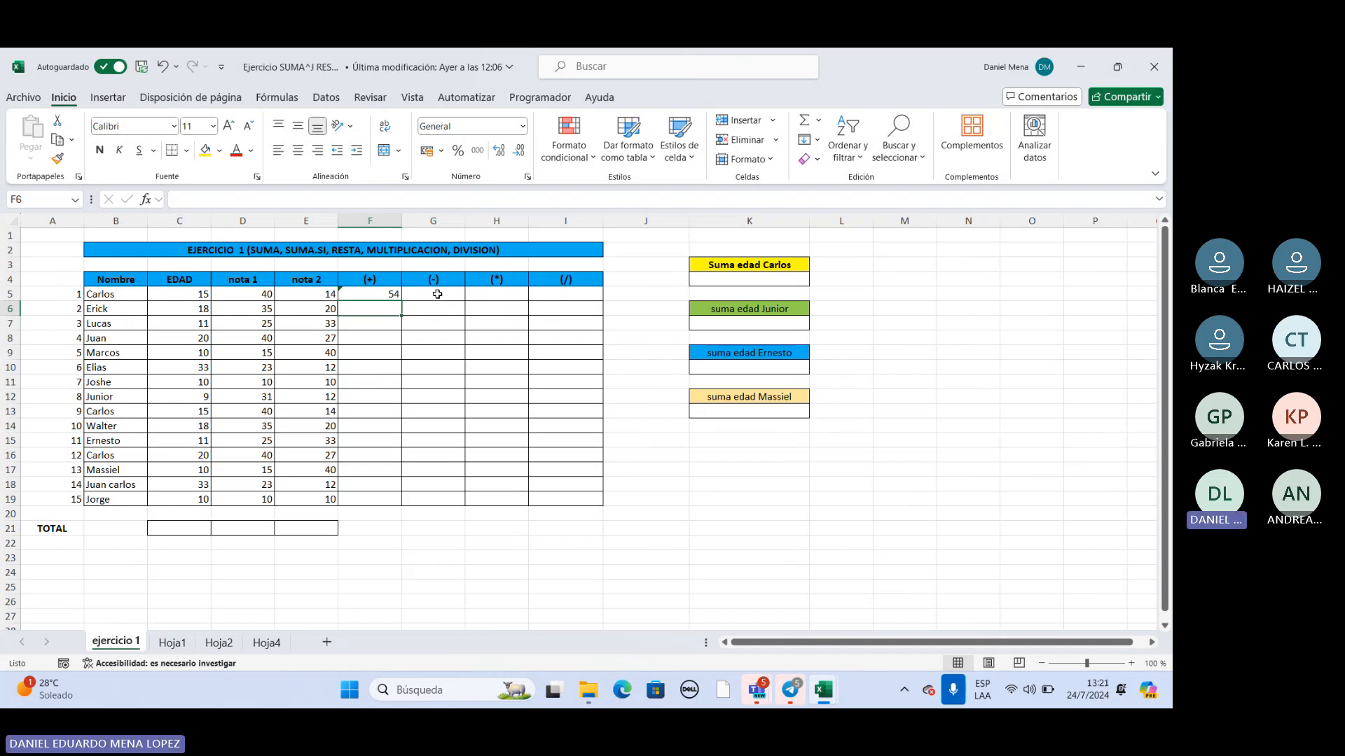
# Subtract nota 2 from nota 1 of the first row in the (-) column's cell G5 with =D5-E5.
pyautogui.click(435, 295)
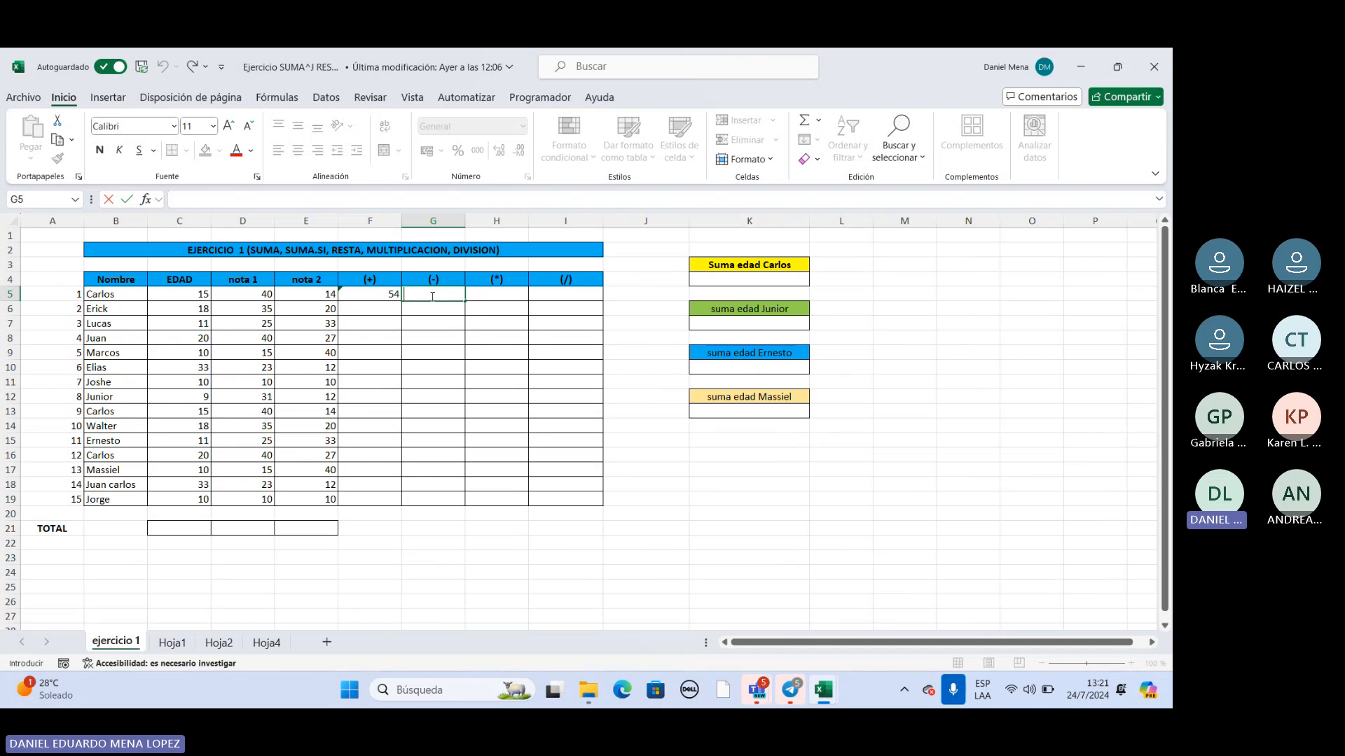
pyautogui.write('=')
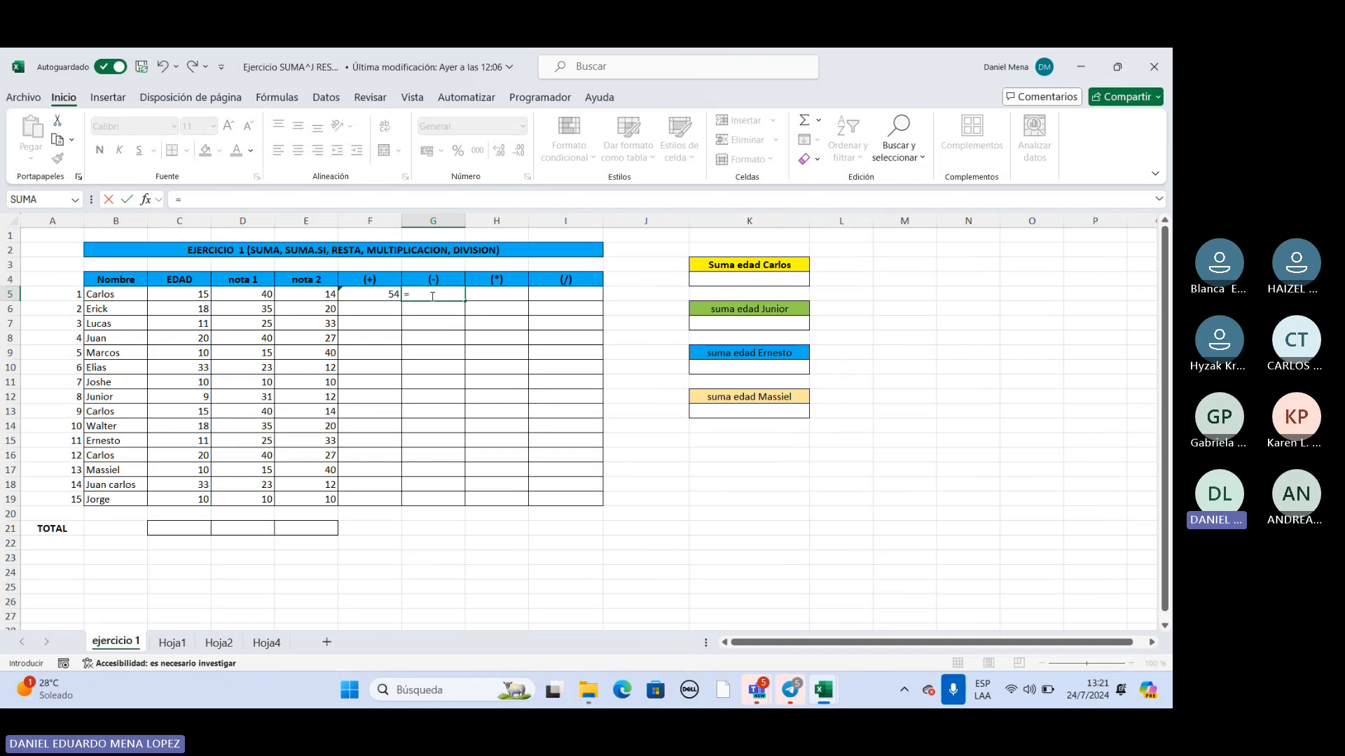
pyautogui.click(265, 295)
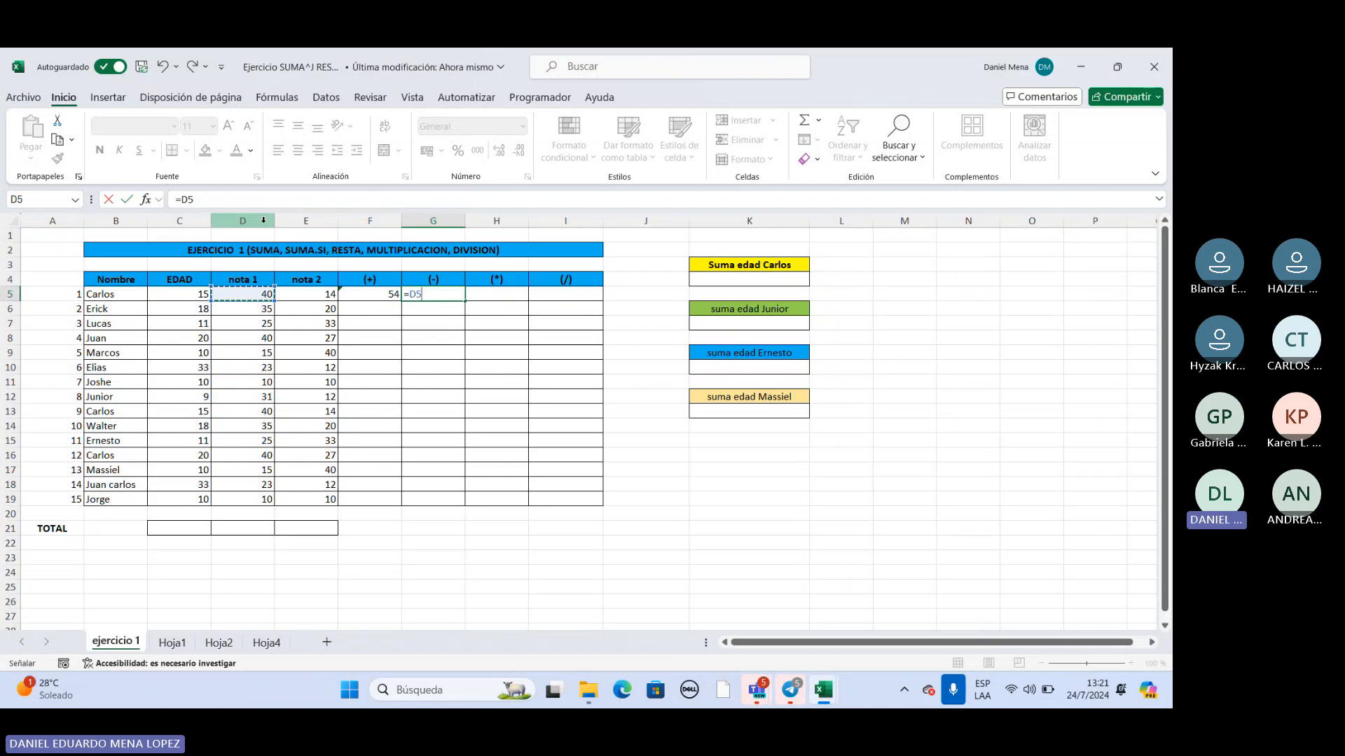
pyautogui.press('BackSpace')
pyautogui.press('BackSpace')
pyautogui.write('B:I')
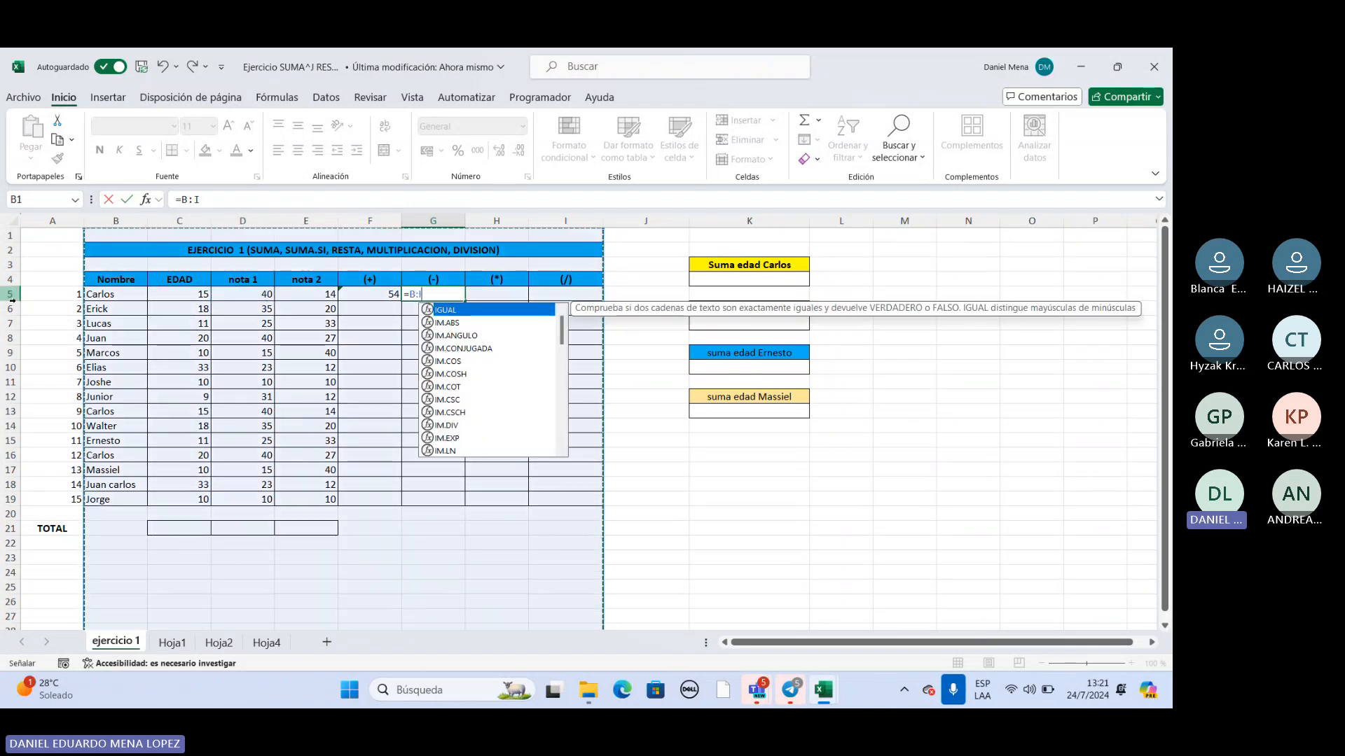
pyautogui.click(439, 294)
pyautogui.press('BackSpace')
pyautogui.press('BackSpace')
pyautogui.press('BackSpace')
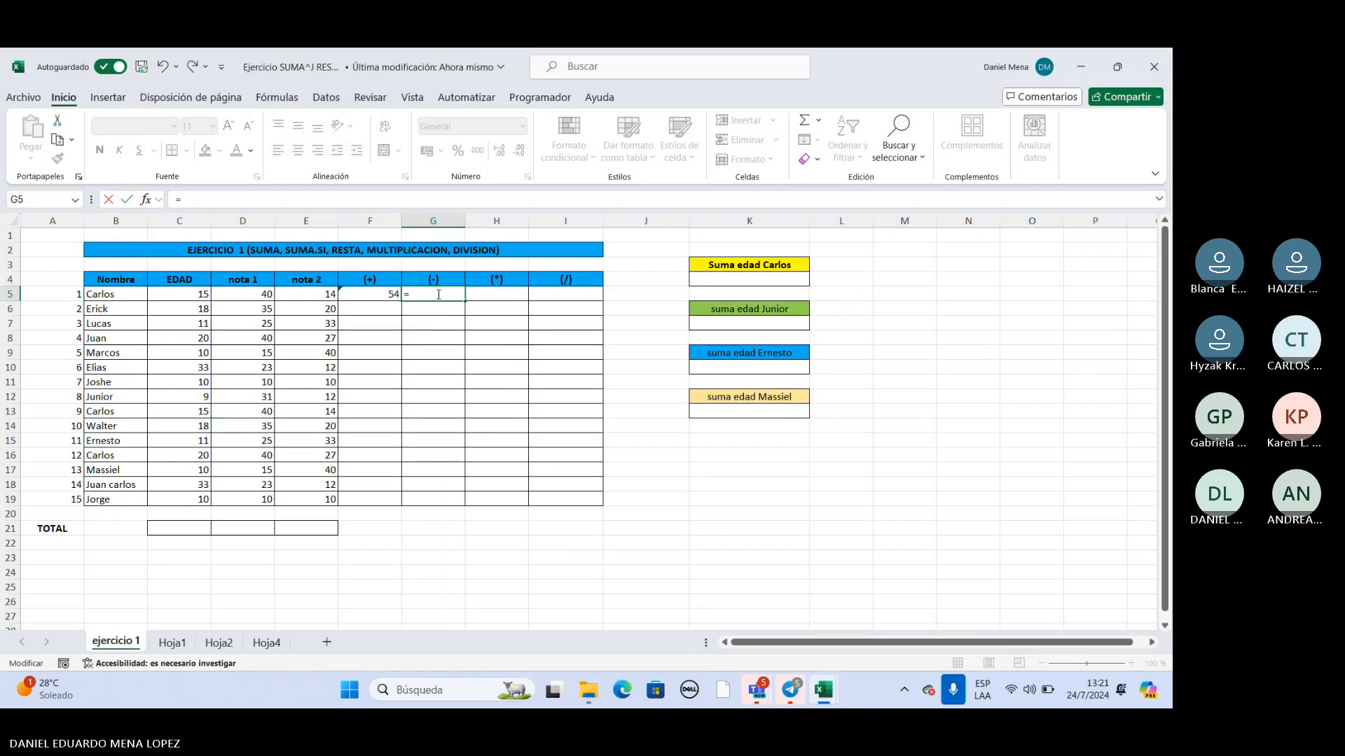
pyautogui.click(243, 298)
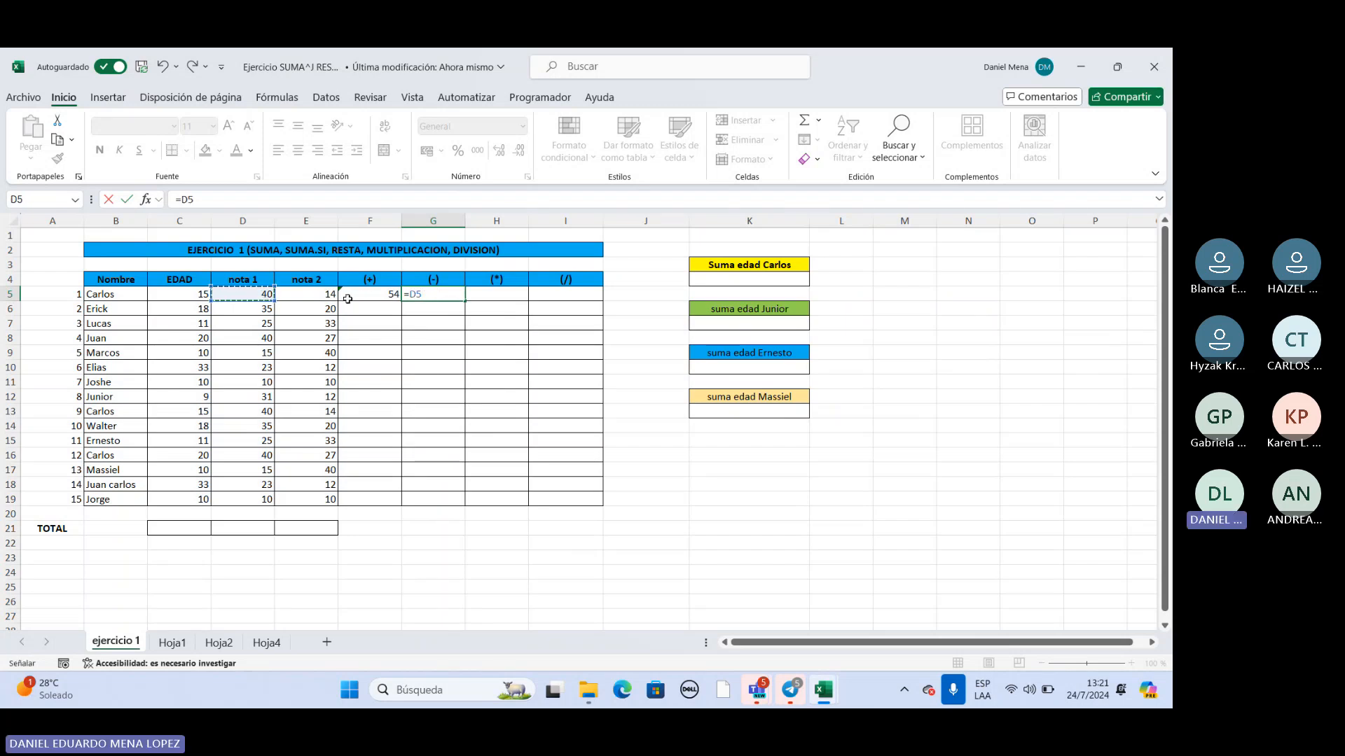
pyautogui.write('-')
pyautogui.click(307, 295)
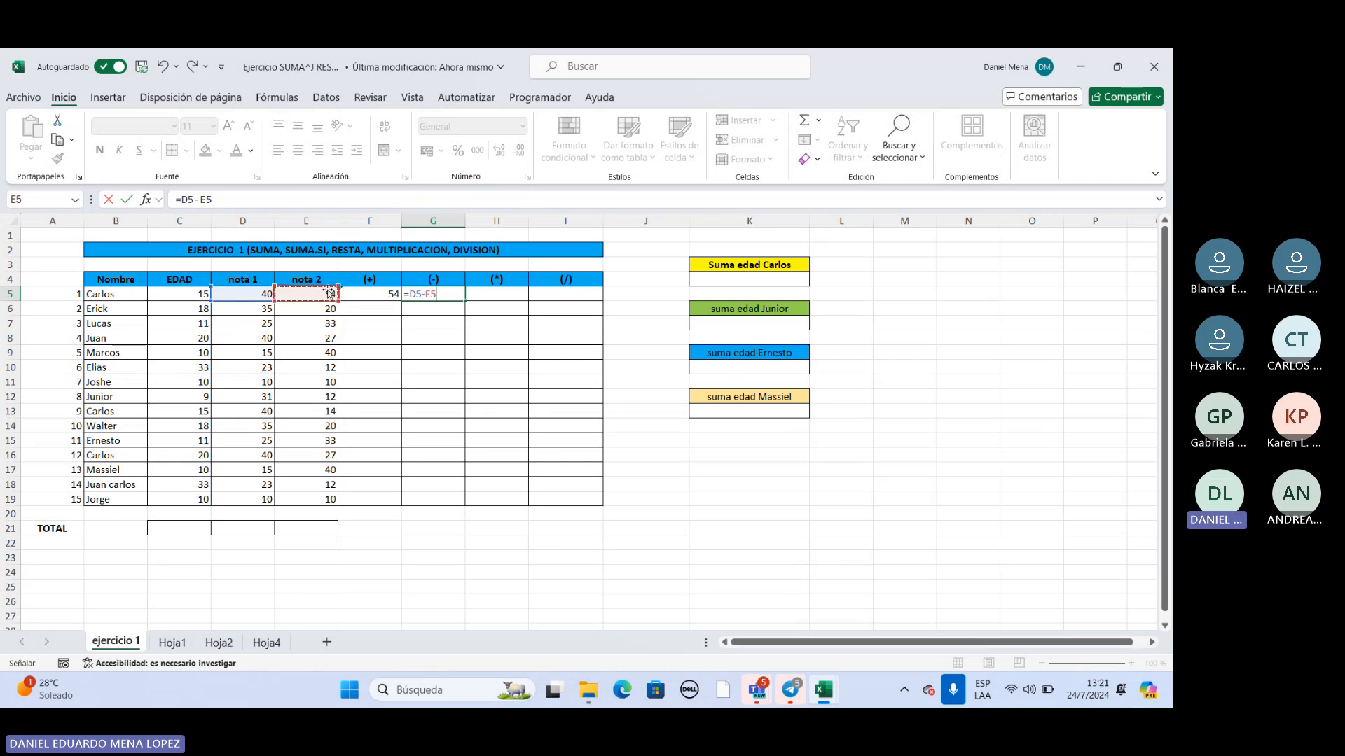
pyautogui.press('Return')
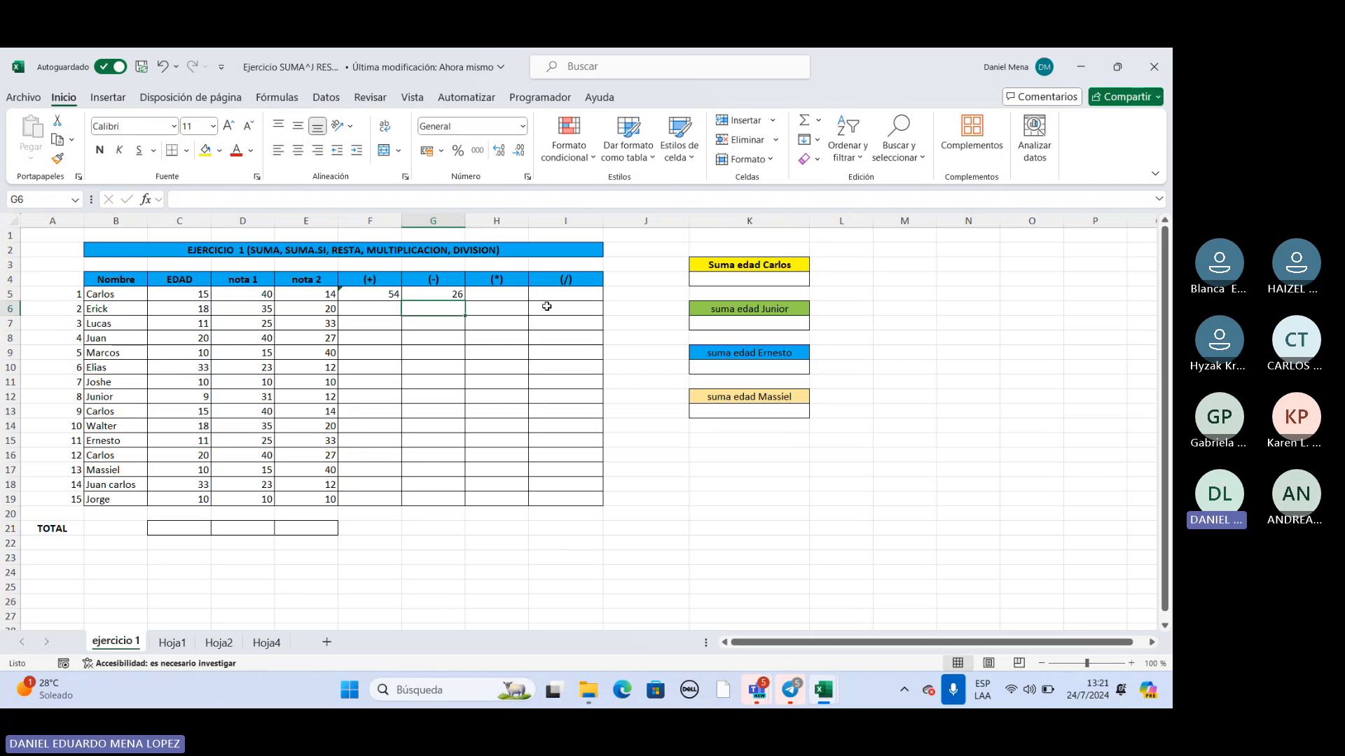
# Multiply nota 1 by nota 2 of the first row in the (*) column's cell H5 with =D5*E5.
pyautogui.doubleClick(505, 294)
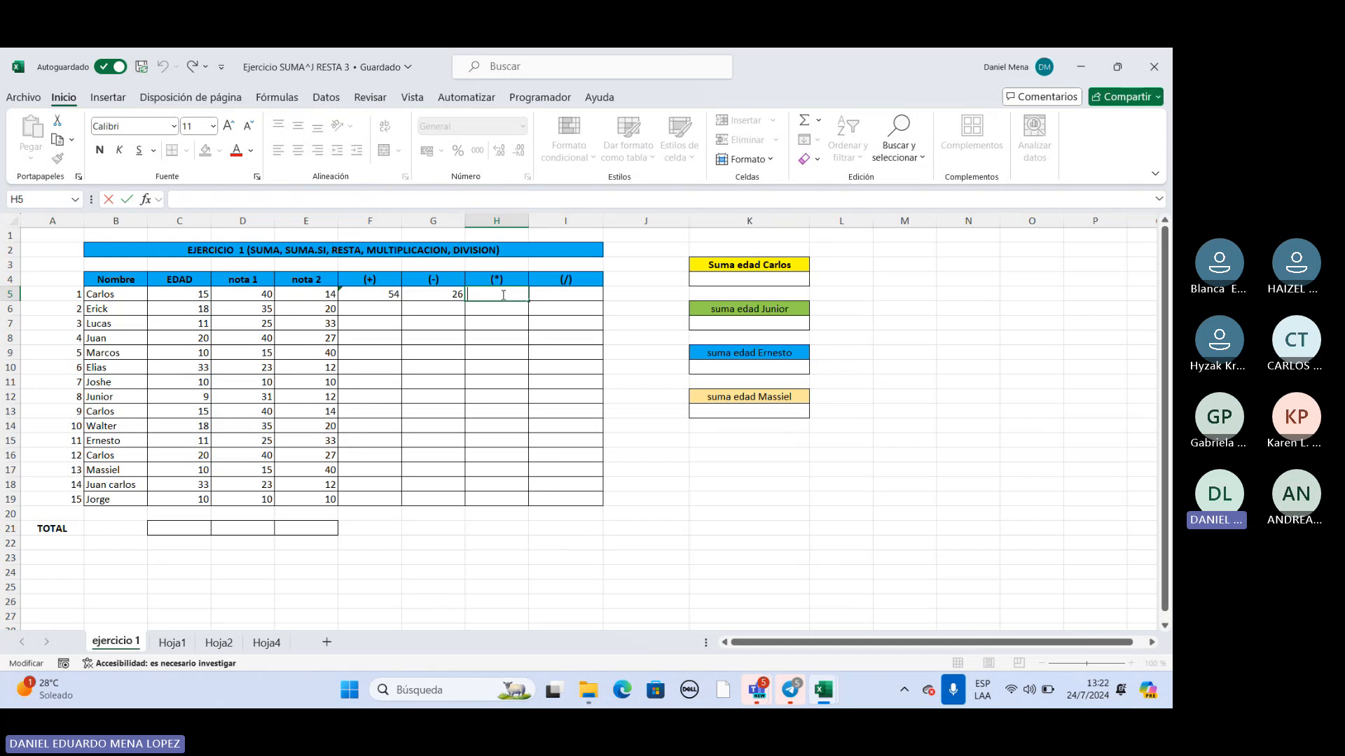
pyautogui.write('=')
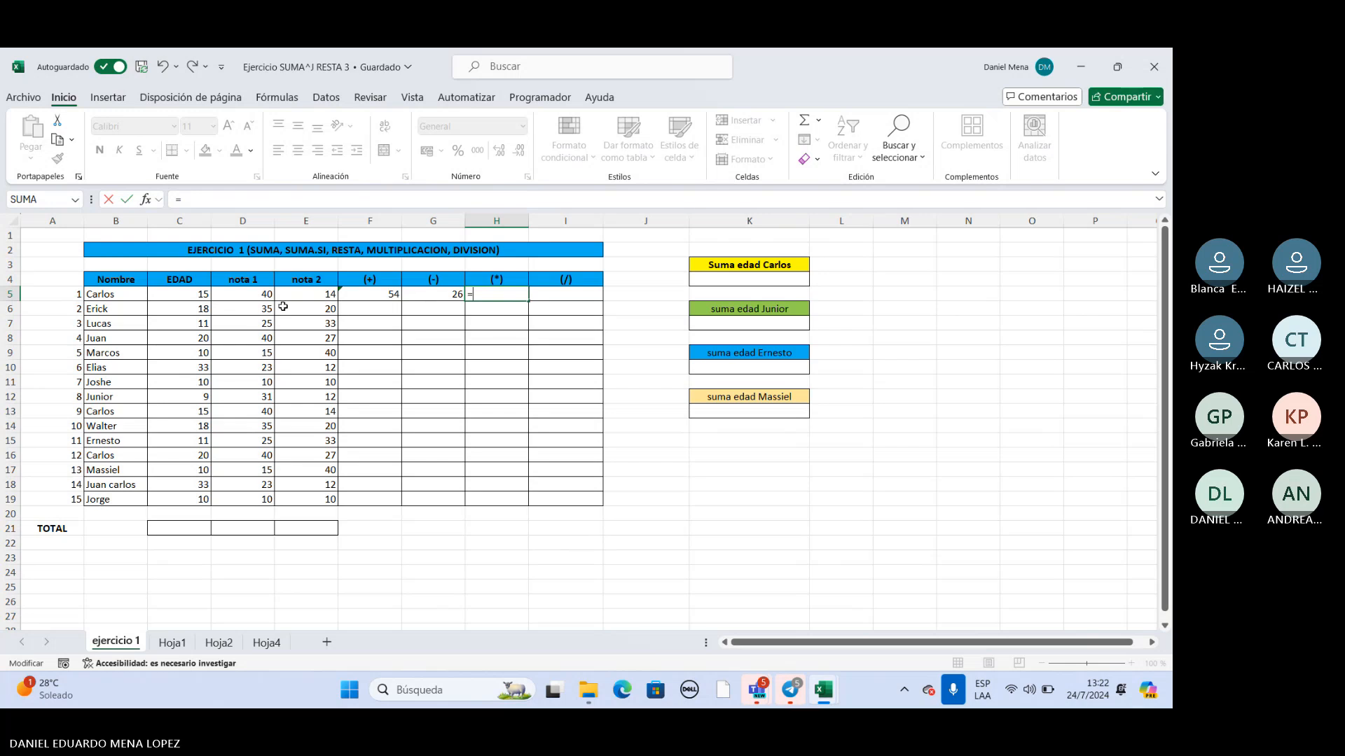
pyautogui.click(256, 295)
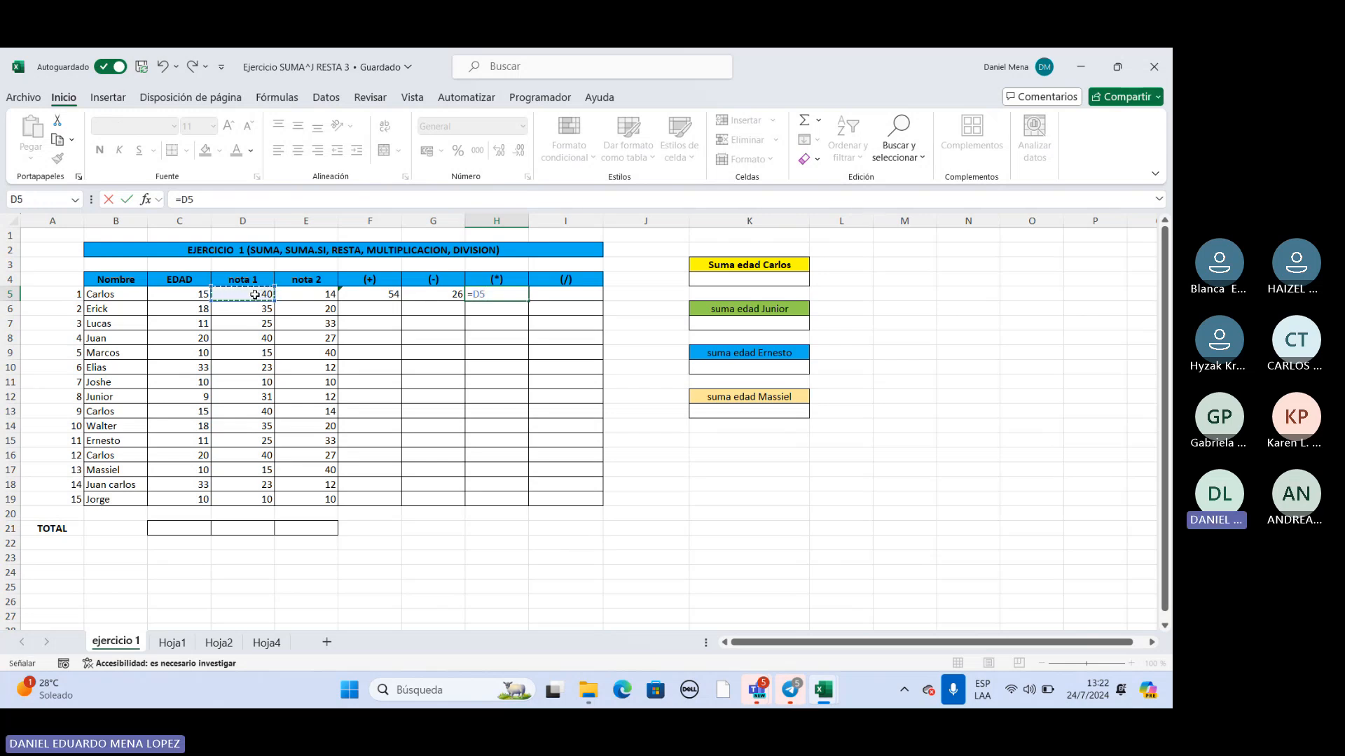
pyautogui.write('¨*')
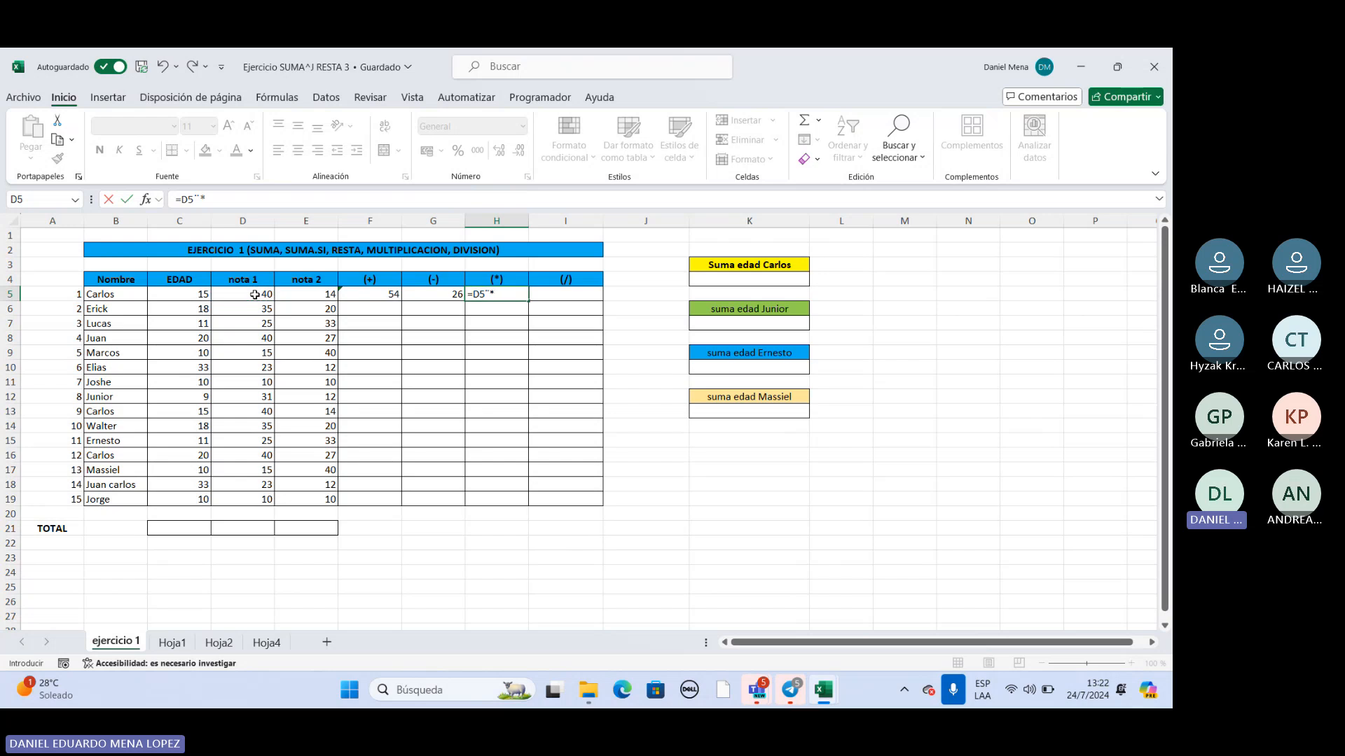
pyautogui.press('BackSpace')
pyautogui.press('BackSpace')
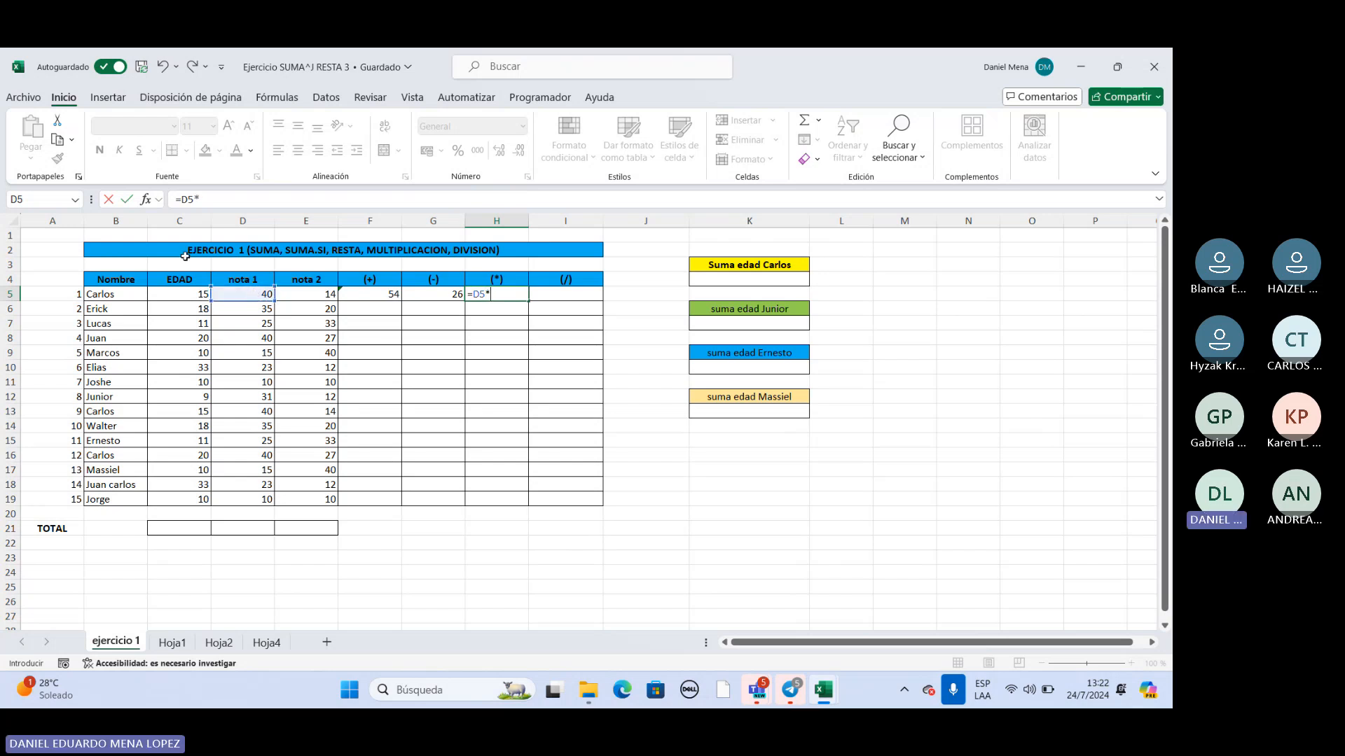
pyautogui.click(308, 299)
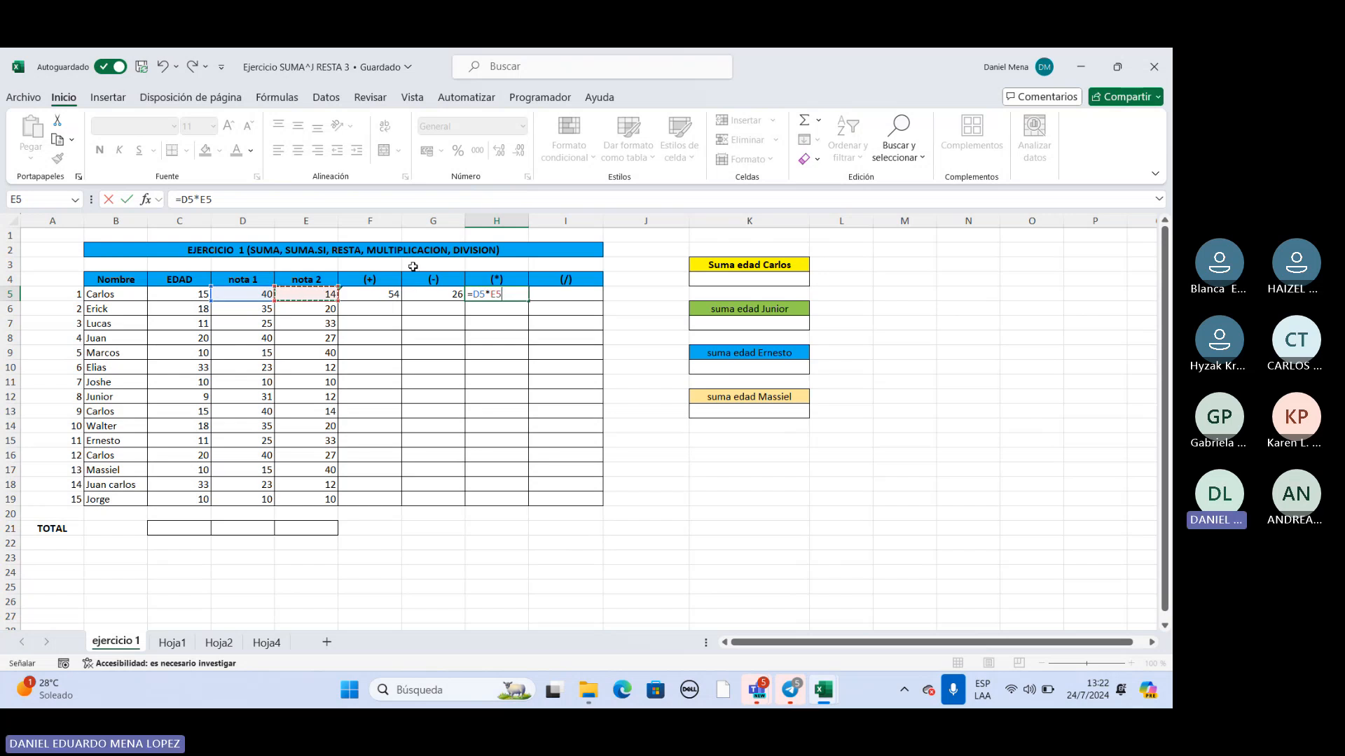
pyautogui.press('Return')
# Divide nota 1 by nota 2 of the first row in the (/) column's cell I5 with =D5/E5.
pyautogui.doubleClick(566, 294)
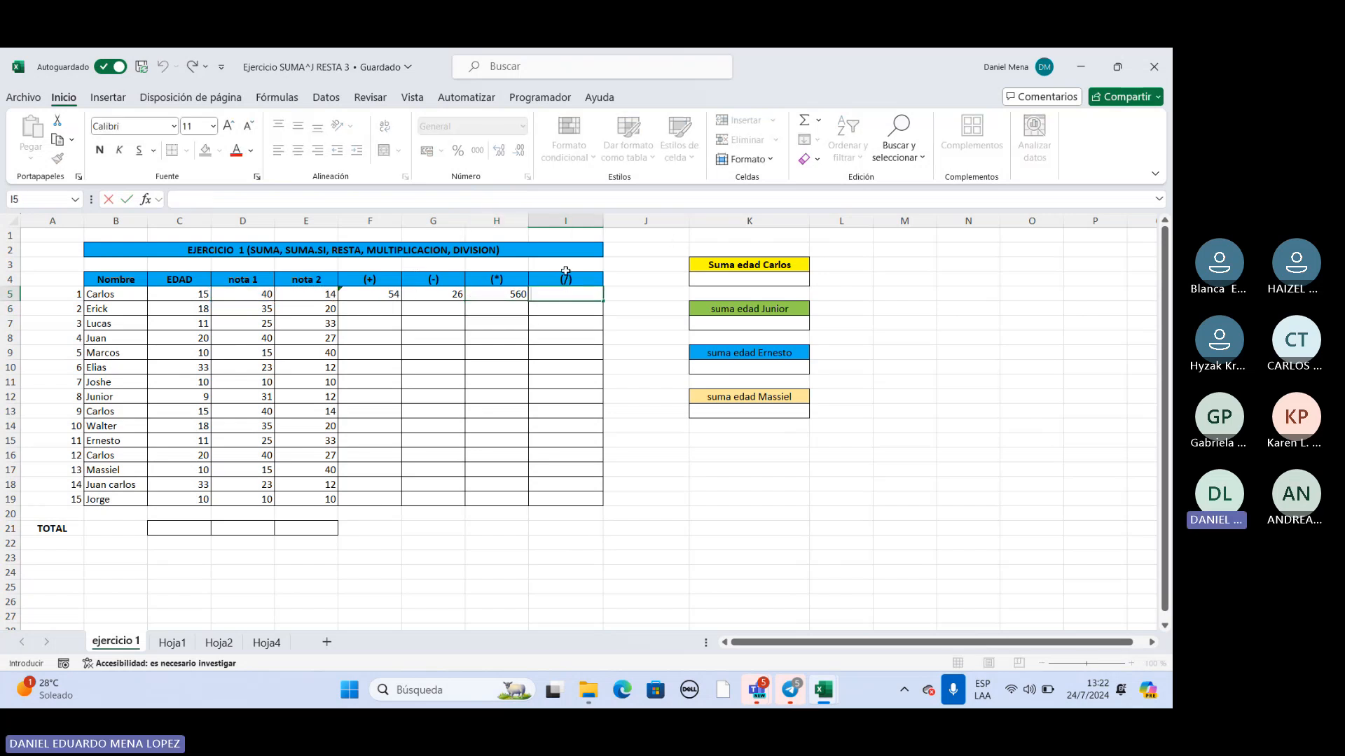
pyautogui.write('=')
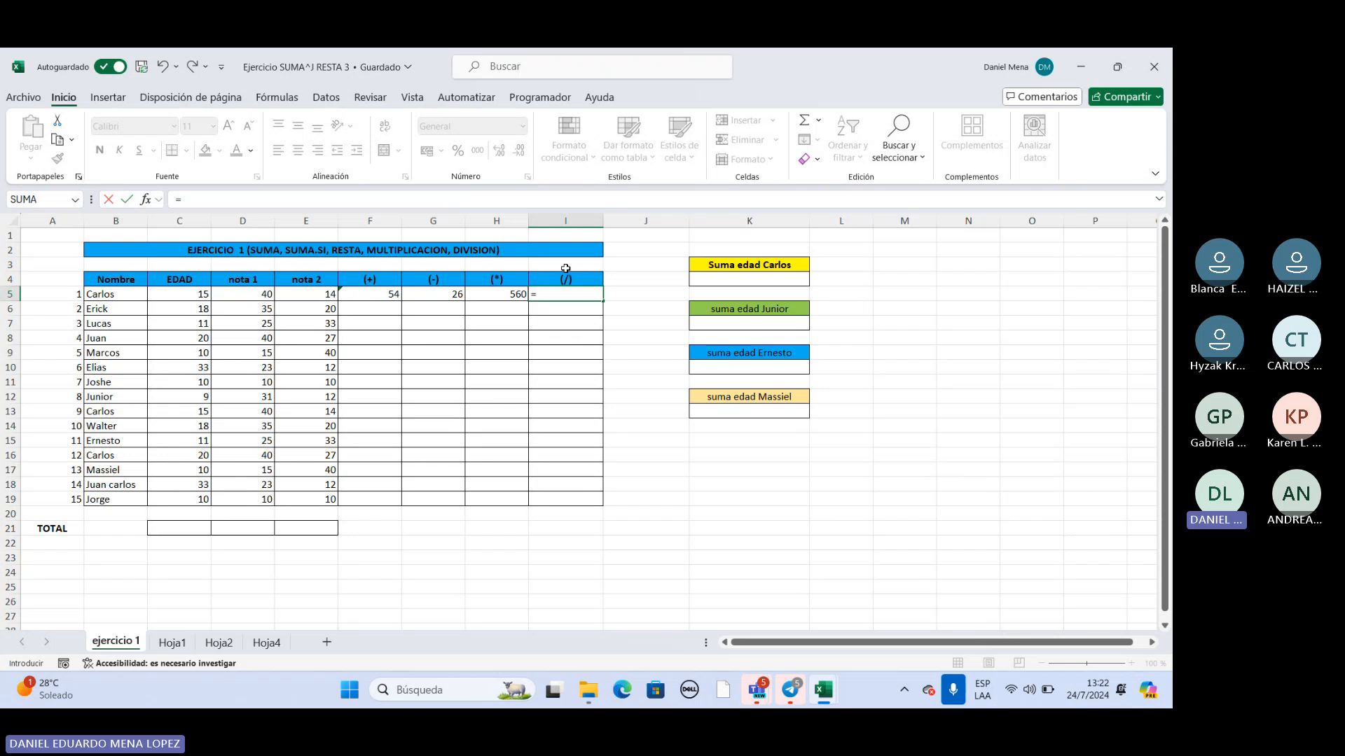
pyautogui.click(254, 295)
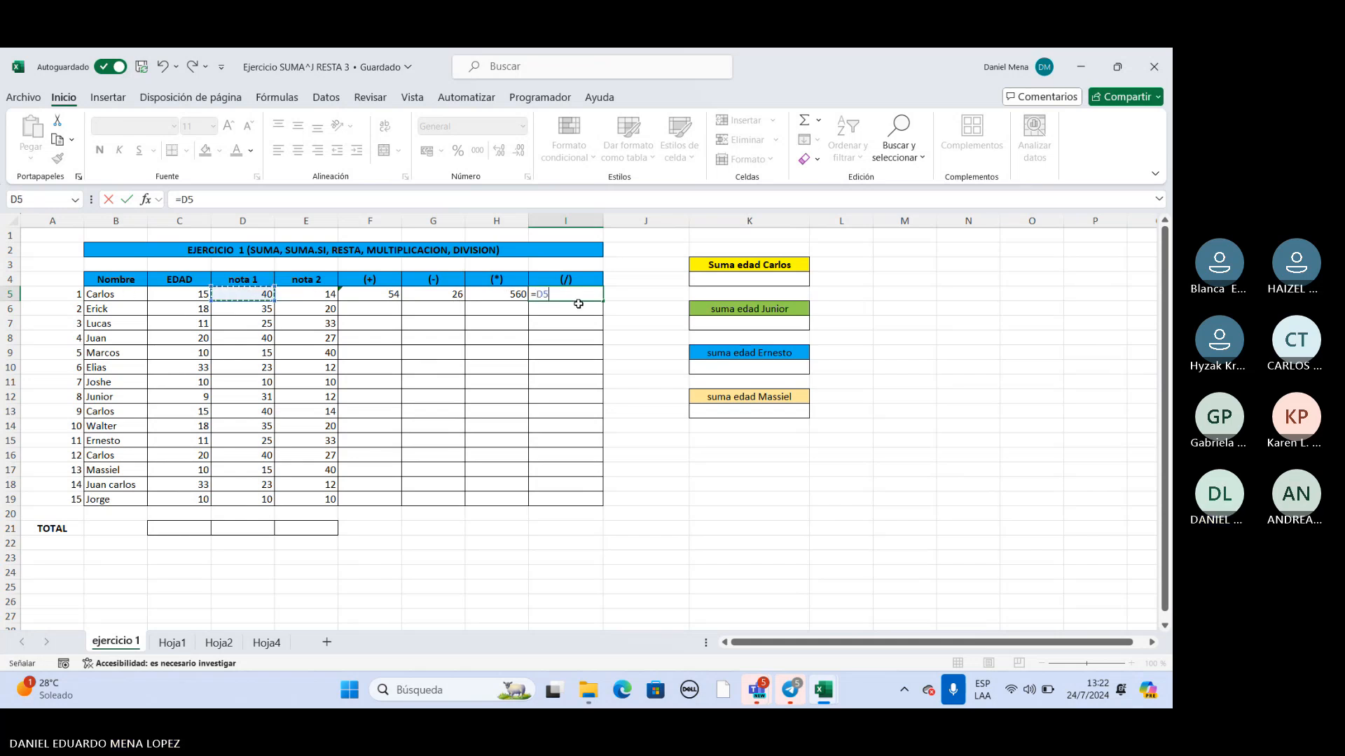
pyautogui.write('/')
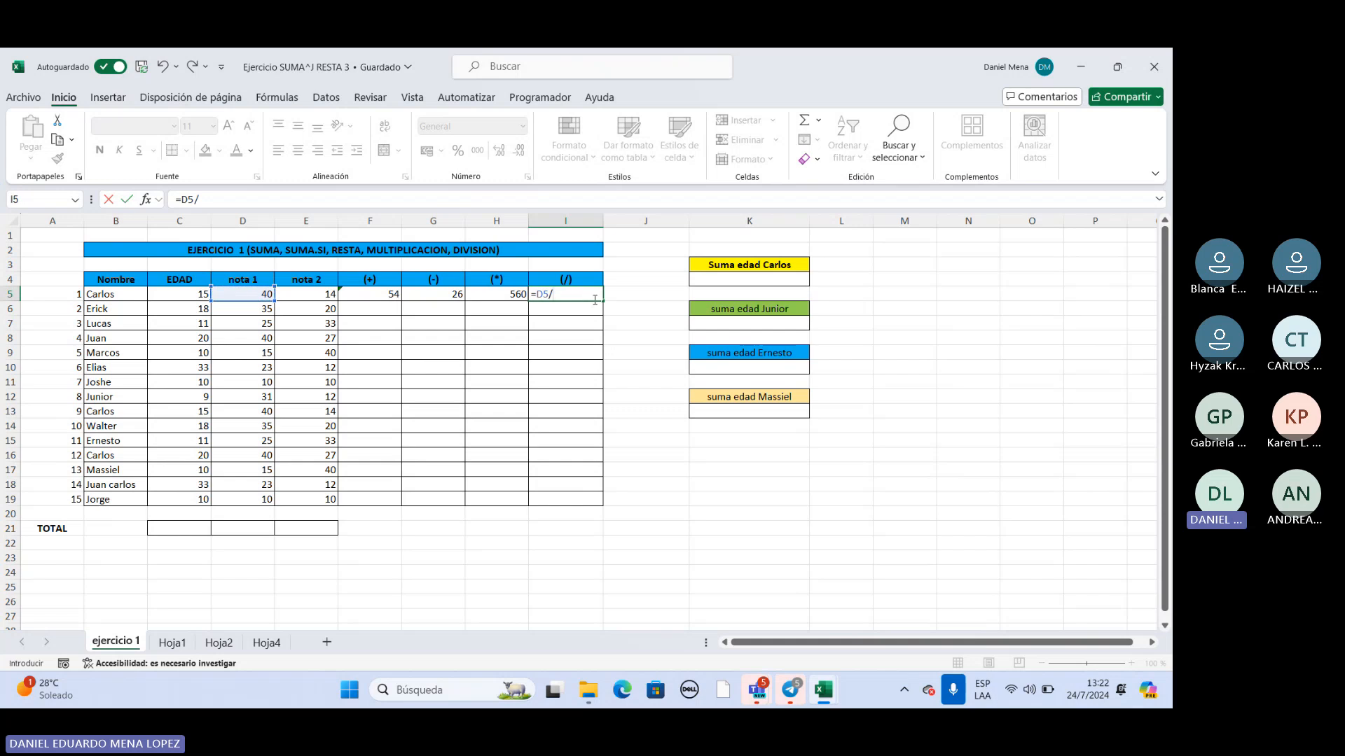
pyautogui.click(315, 295)
pyautogui.press('Return')
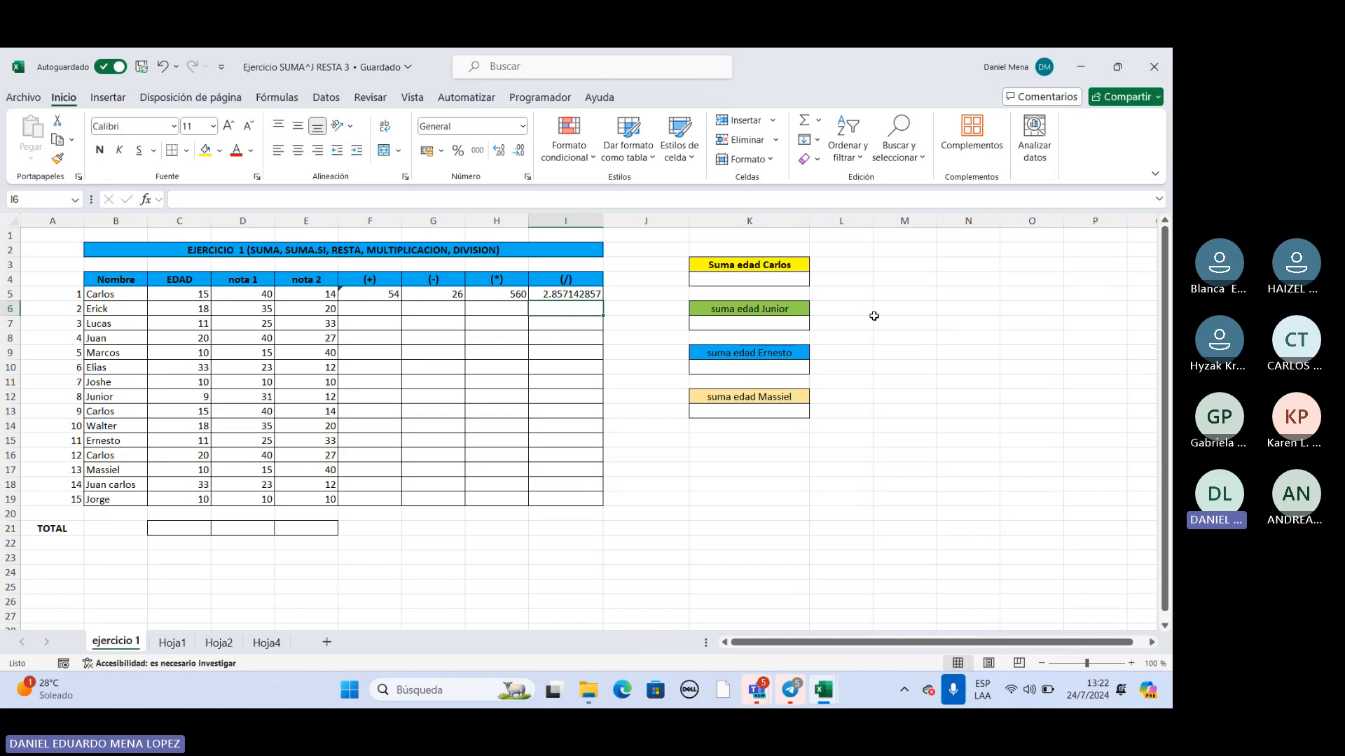
# Examine the (+) column's cells F6:F8, and select F5 to review its SUMA formula.
pyautogui.click(374, 313)
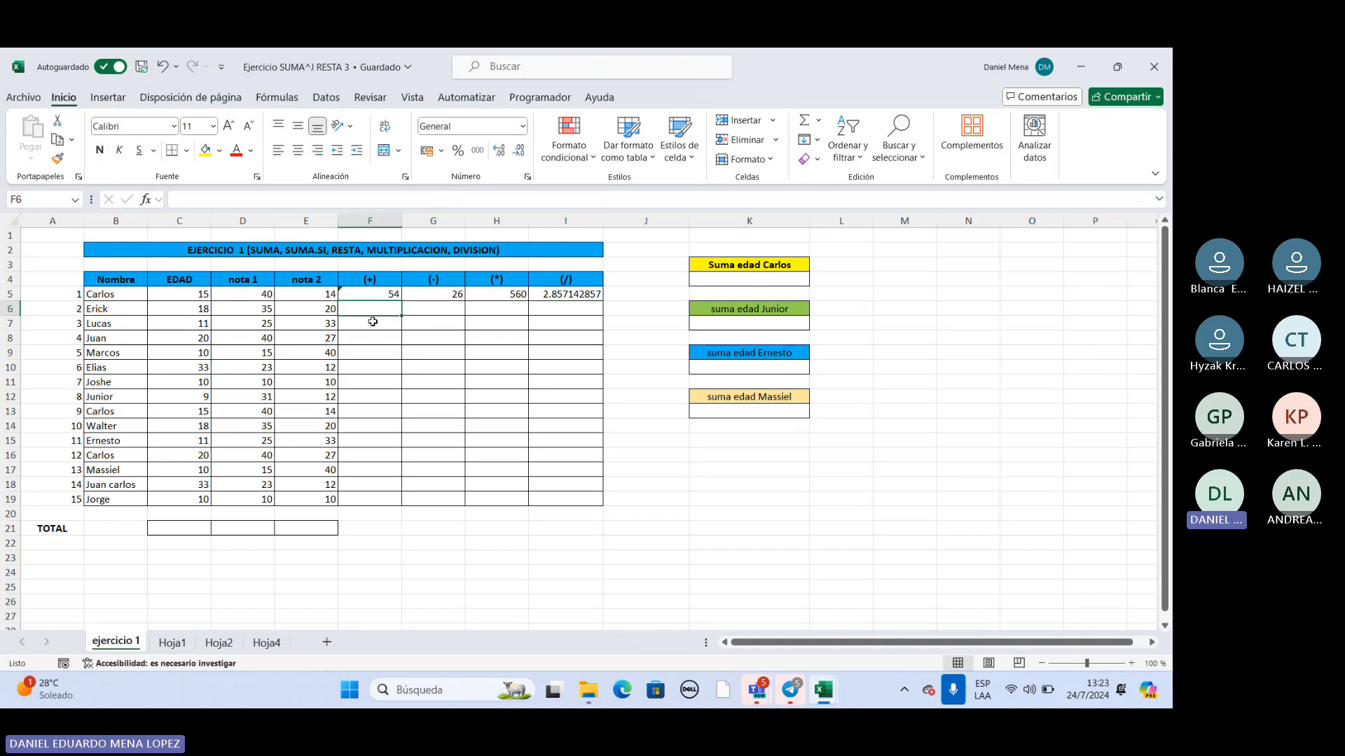
pyautogui.click(374, 328)
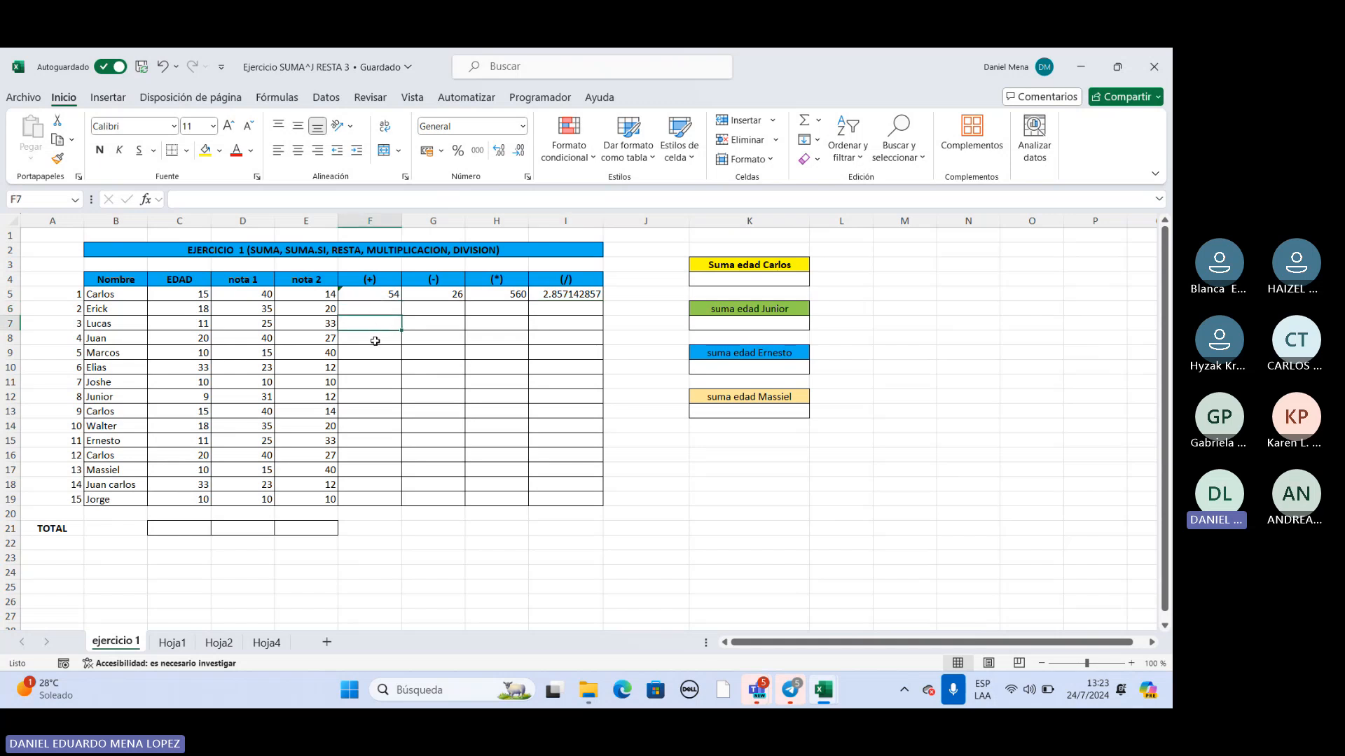
pyautogui.click(375, 341)
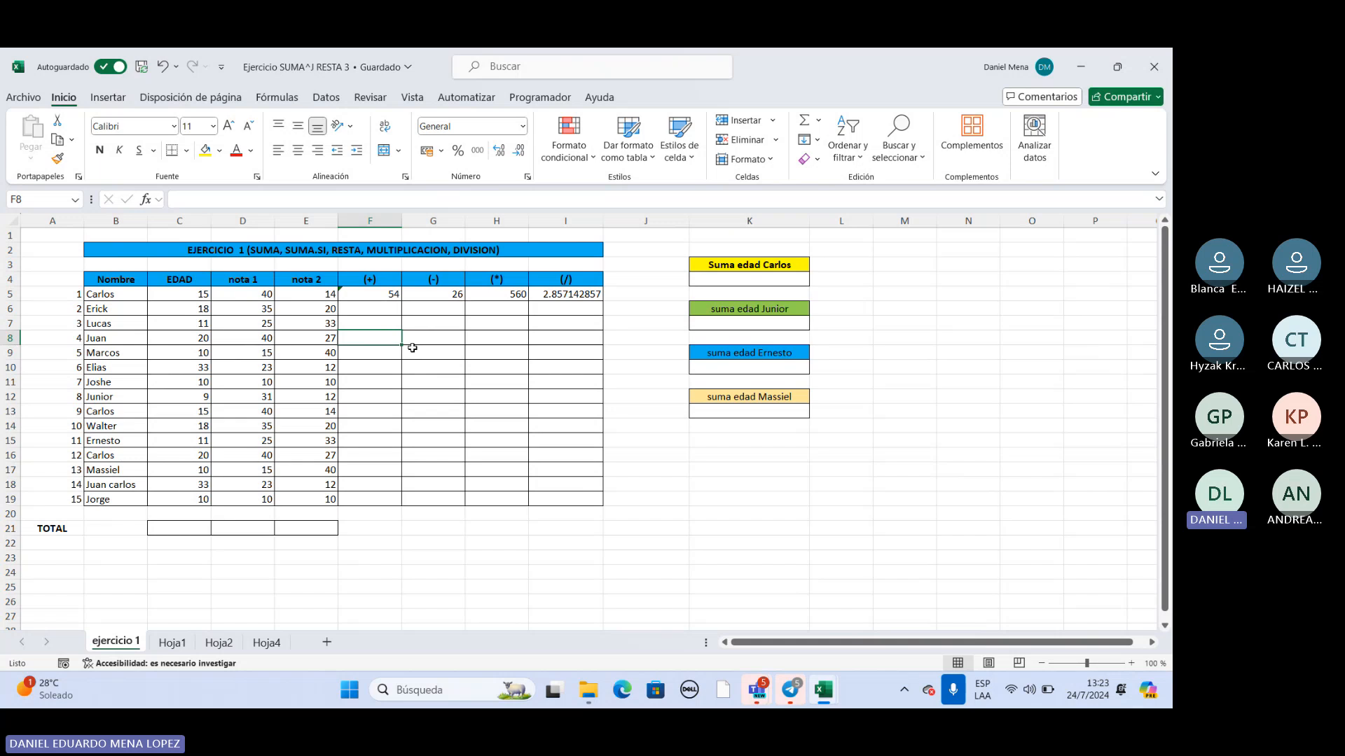
pyautogui.click(378, 299)
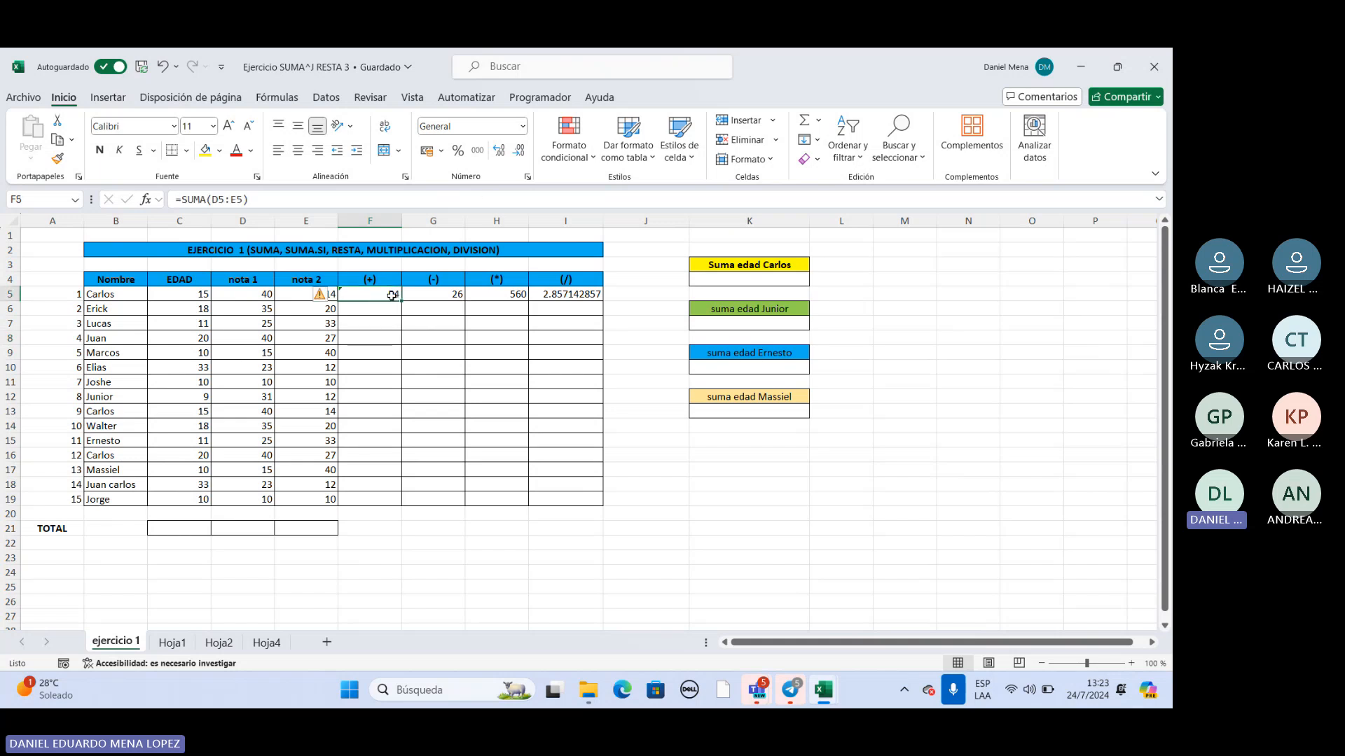
# Fill the (+) column's SUMA formula from F5 down to F19, and ignore the formula error warning on the filled cells.
pyautogui.click(422, 382)
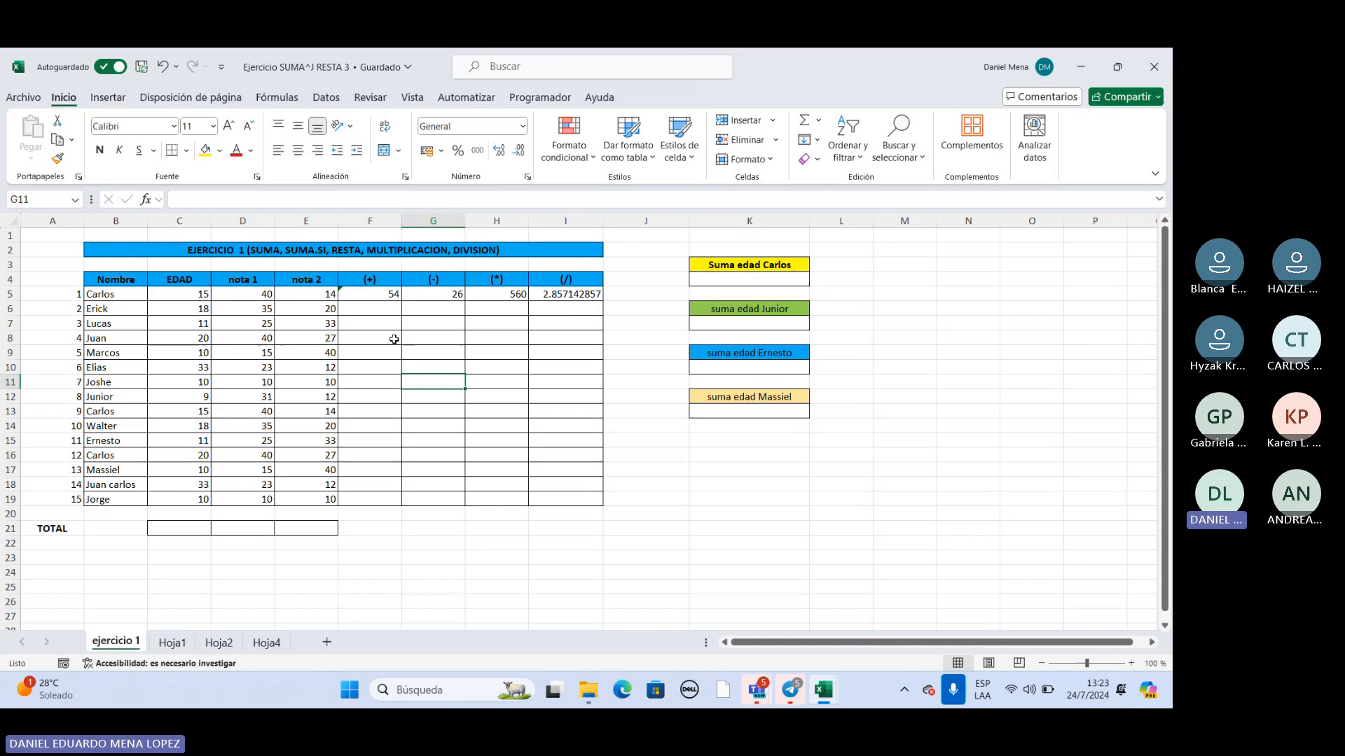
pyautogui.click(388, 296)
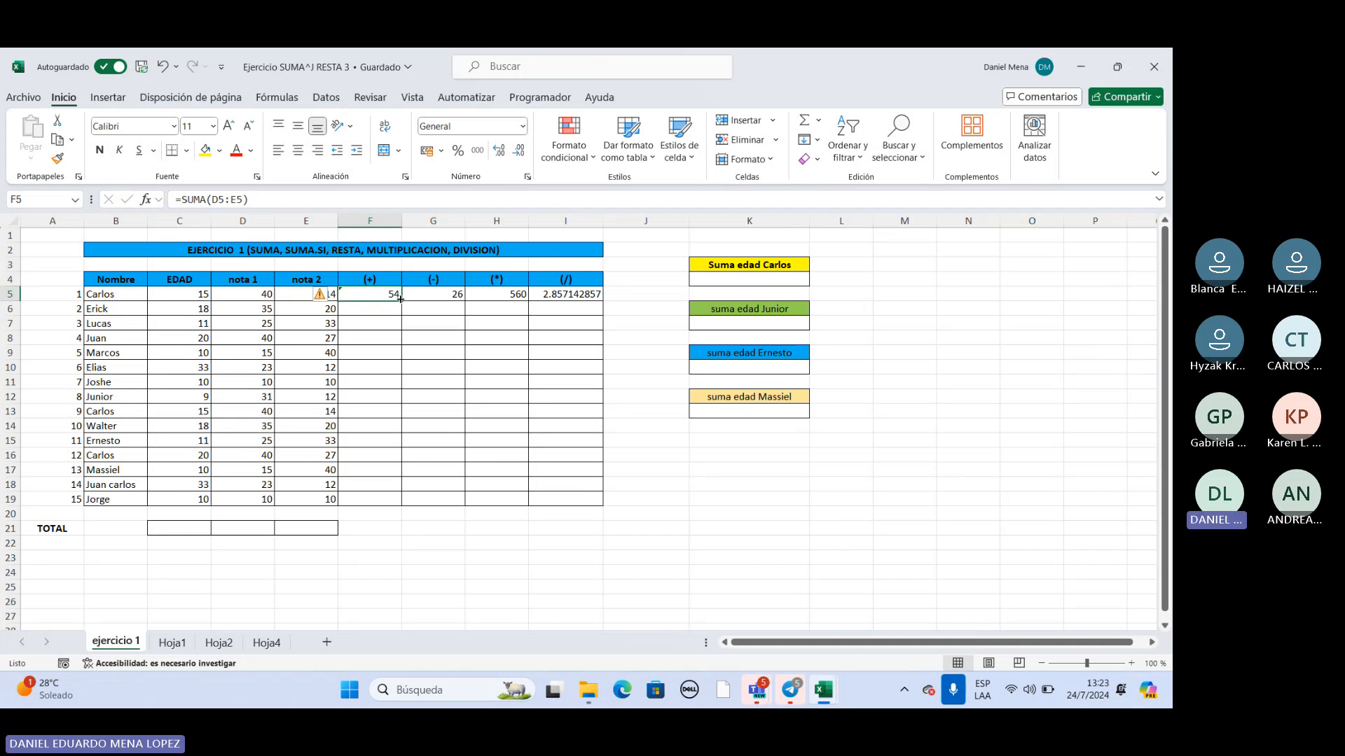
pyautogui.moveTo(400, 299); pyautogui.dragTo(397, 503)
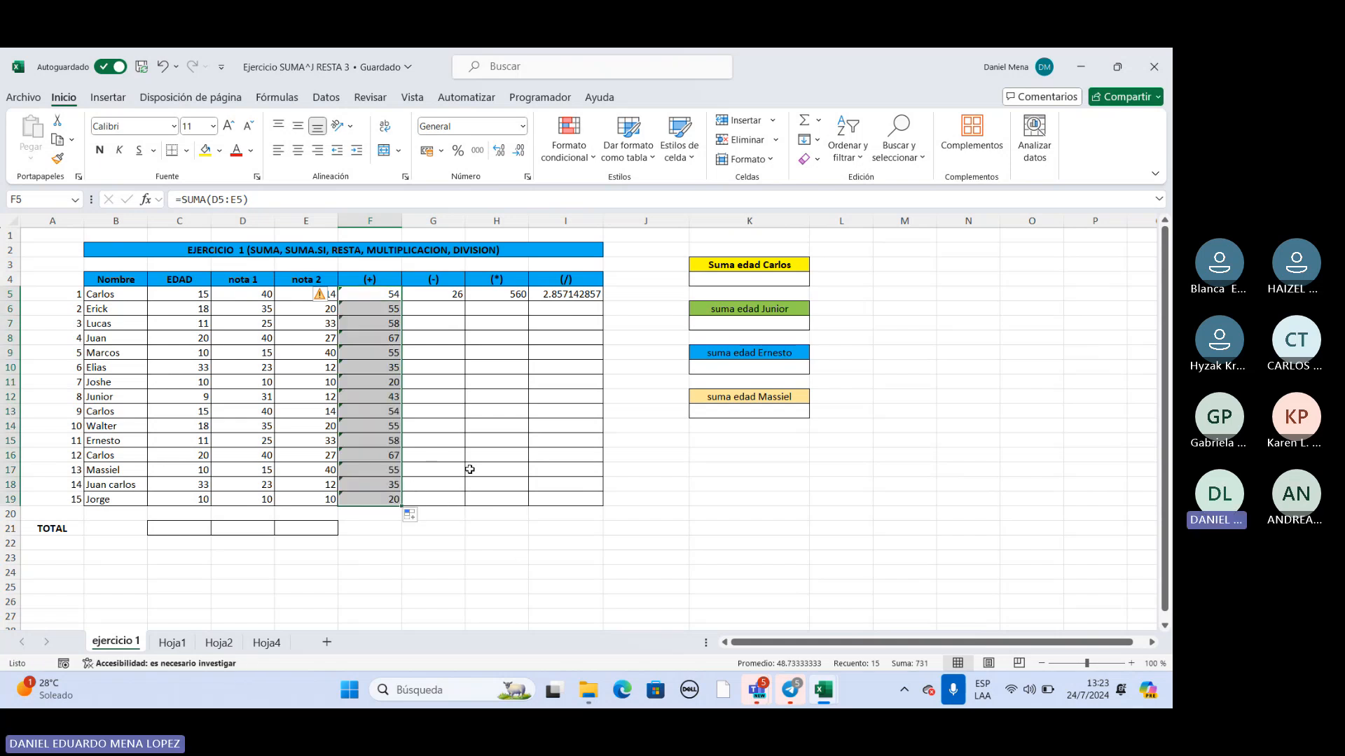
pyautogui.click(334, 297)
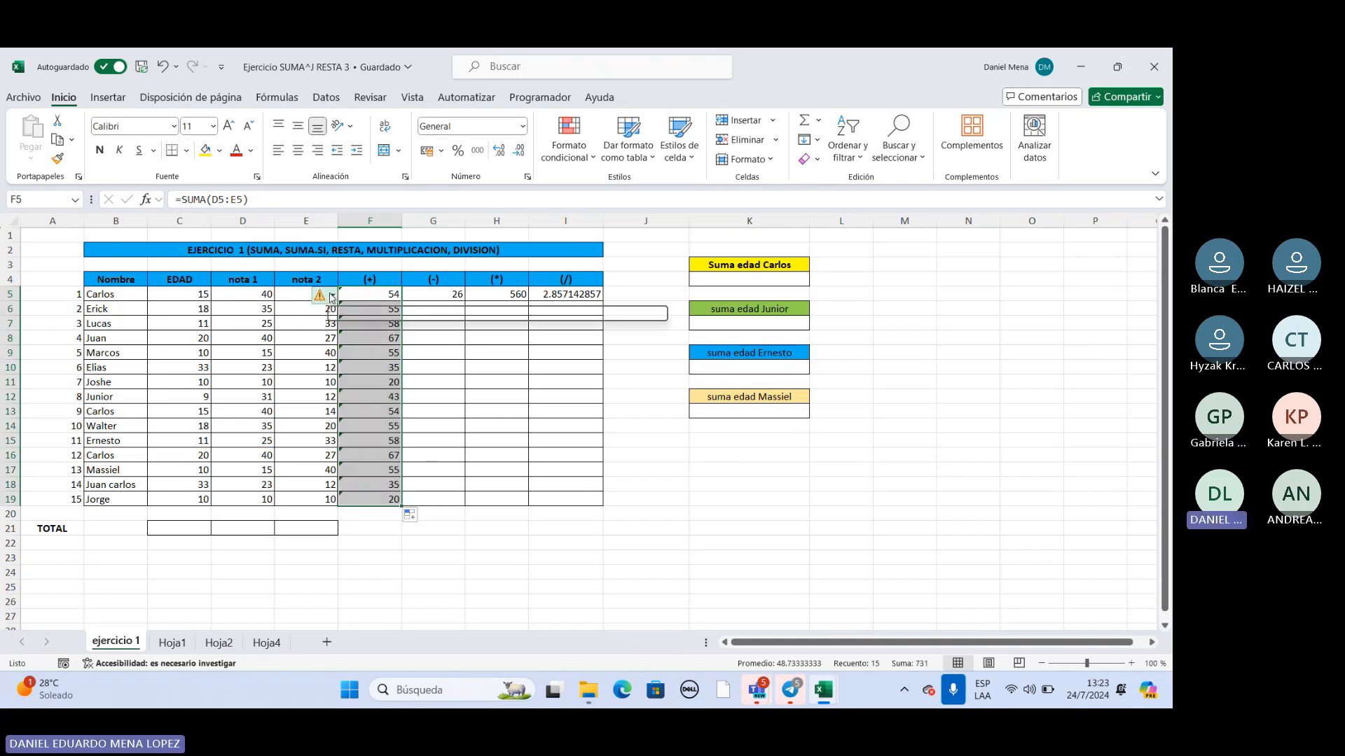
pyautogui.click(363, 373)
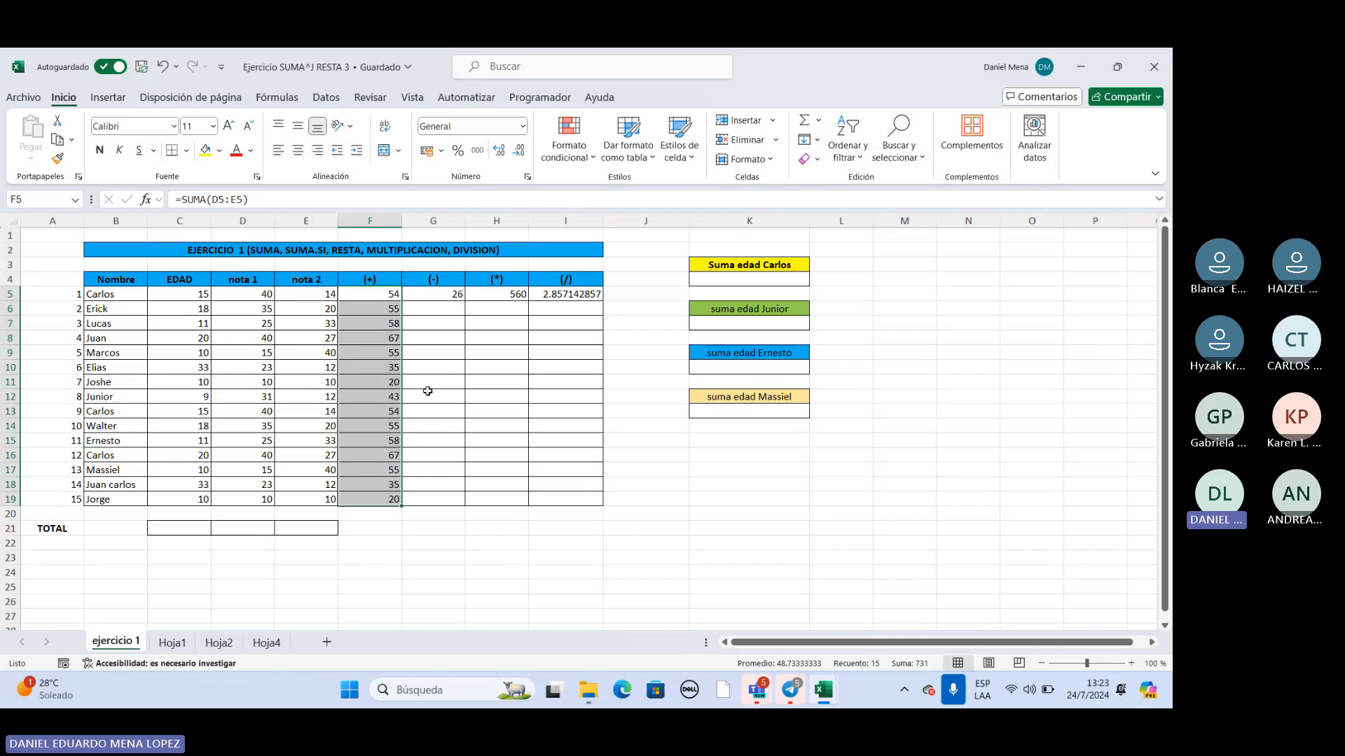
pyautogui.click(416, 364)
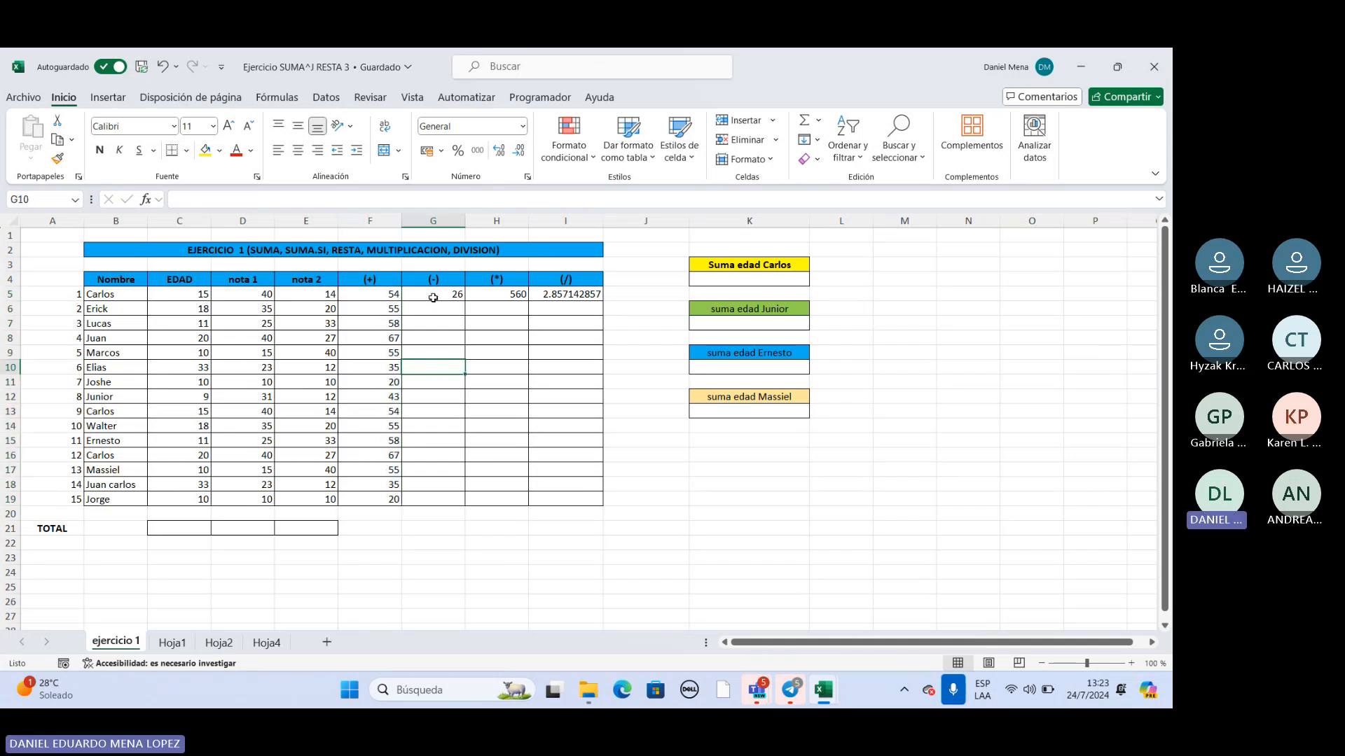
# Fill the (-) column's subtraction formula from G5 down to G19.
pyautogui.click(434, 298)
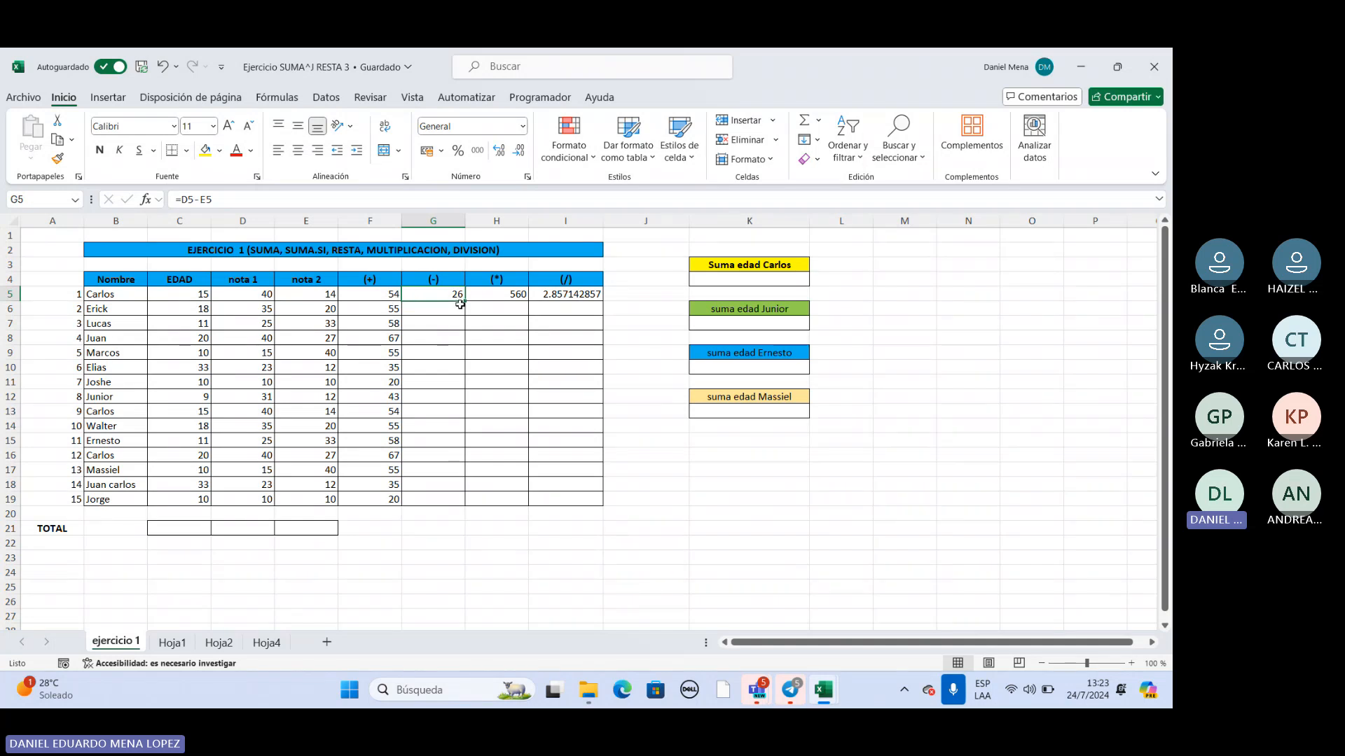
pyautogui.press('XF86MonBrightnessDown')
pyautogui.moveTo(465, 300); pyautogui.dragTo(466, 300)
pyautogui.doubleClick(465, 300)
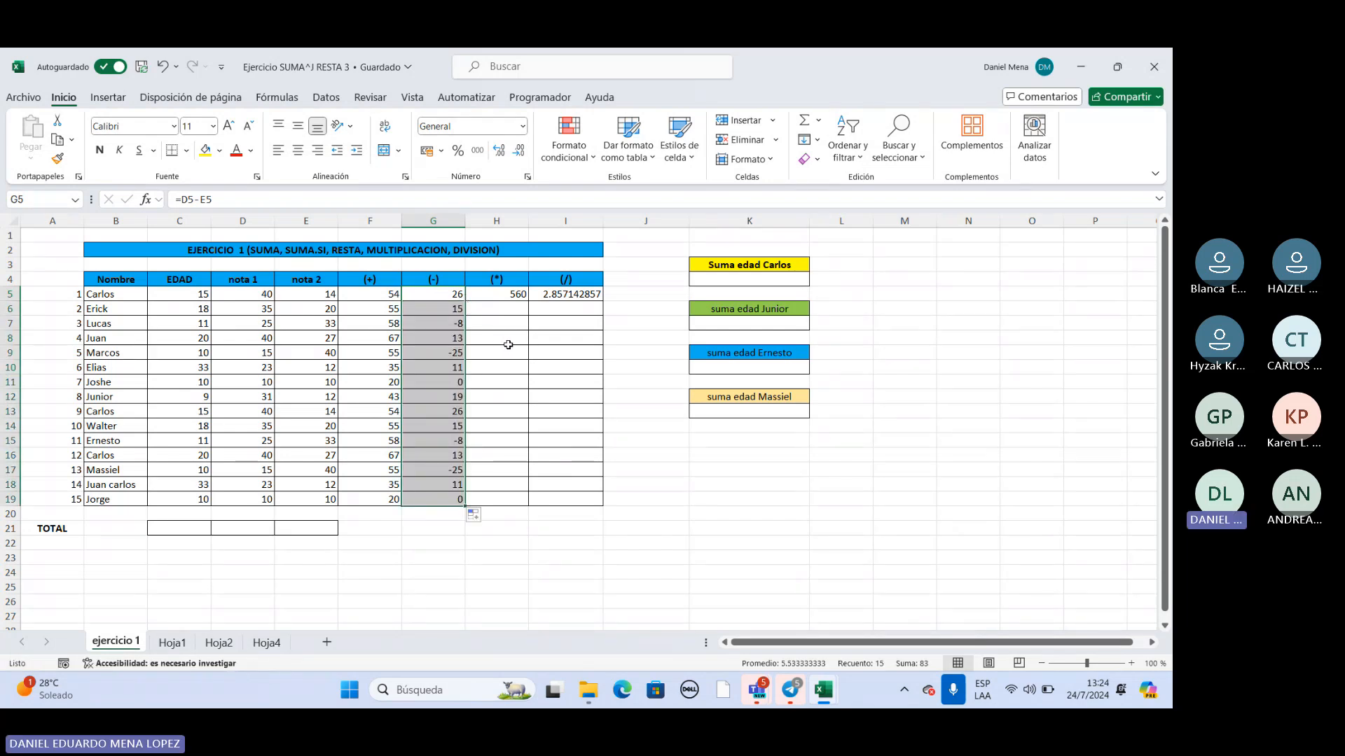
# Fill the multiplication formula in H5 and the division formula in I5 down their columns to row 19.
pyautogui.click(520, 296)
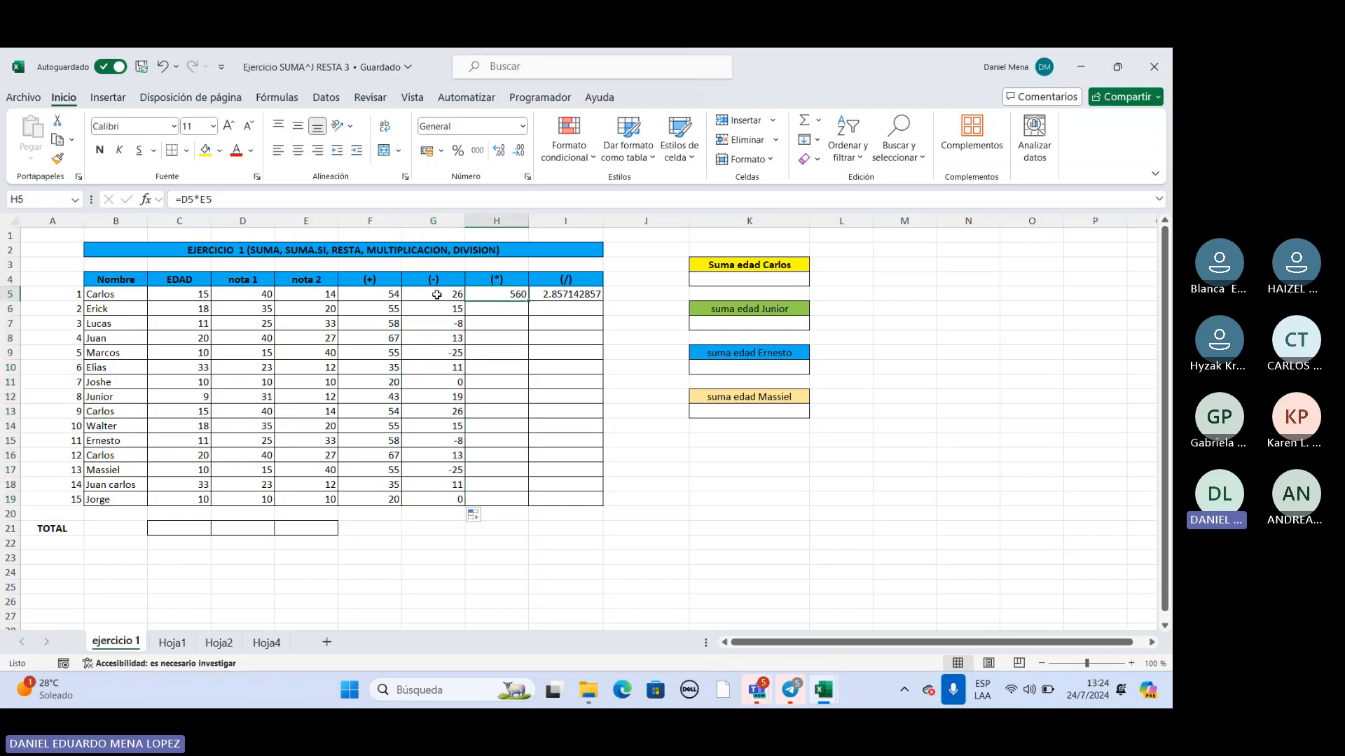
pyautogui.doubleClick(529, 302)
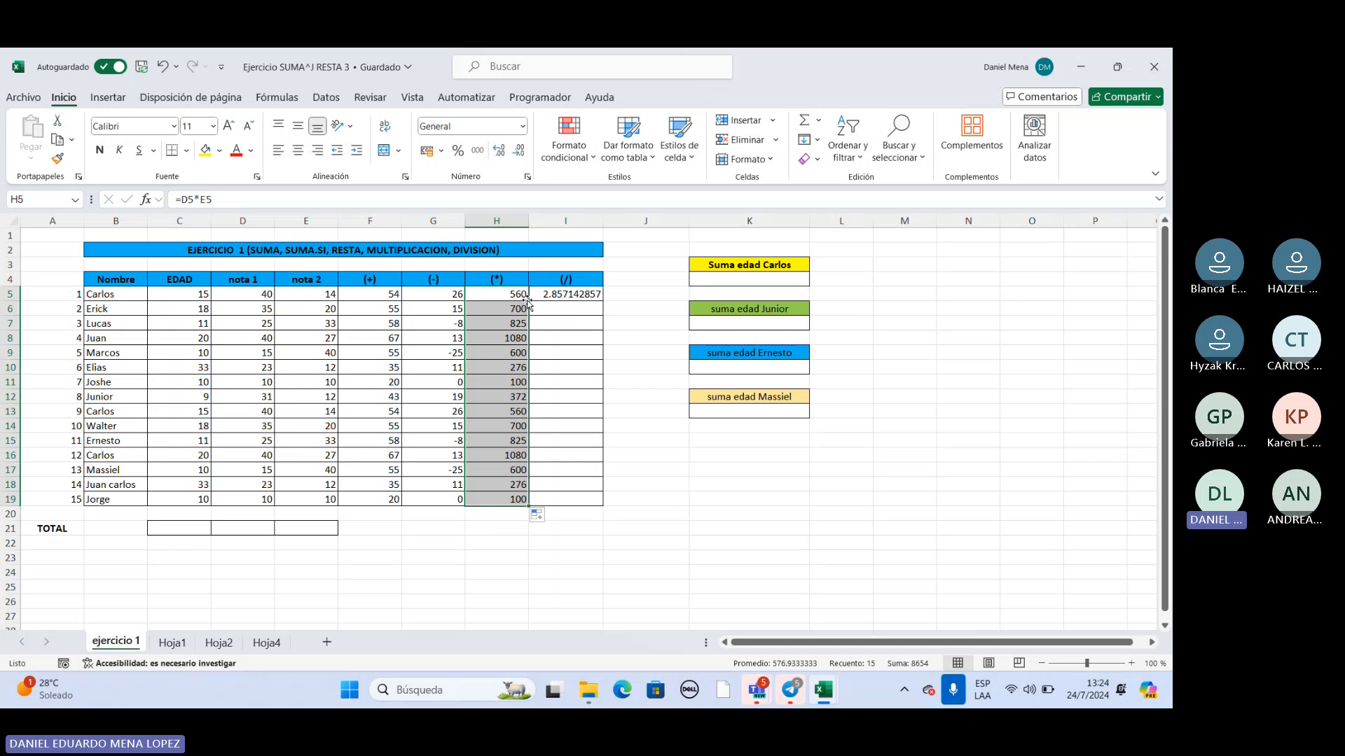
pyautogui.click(566, 295)
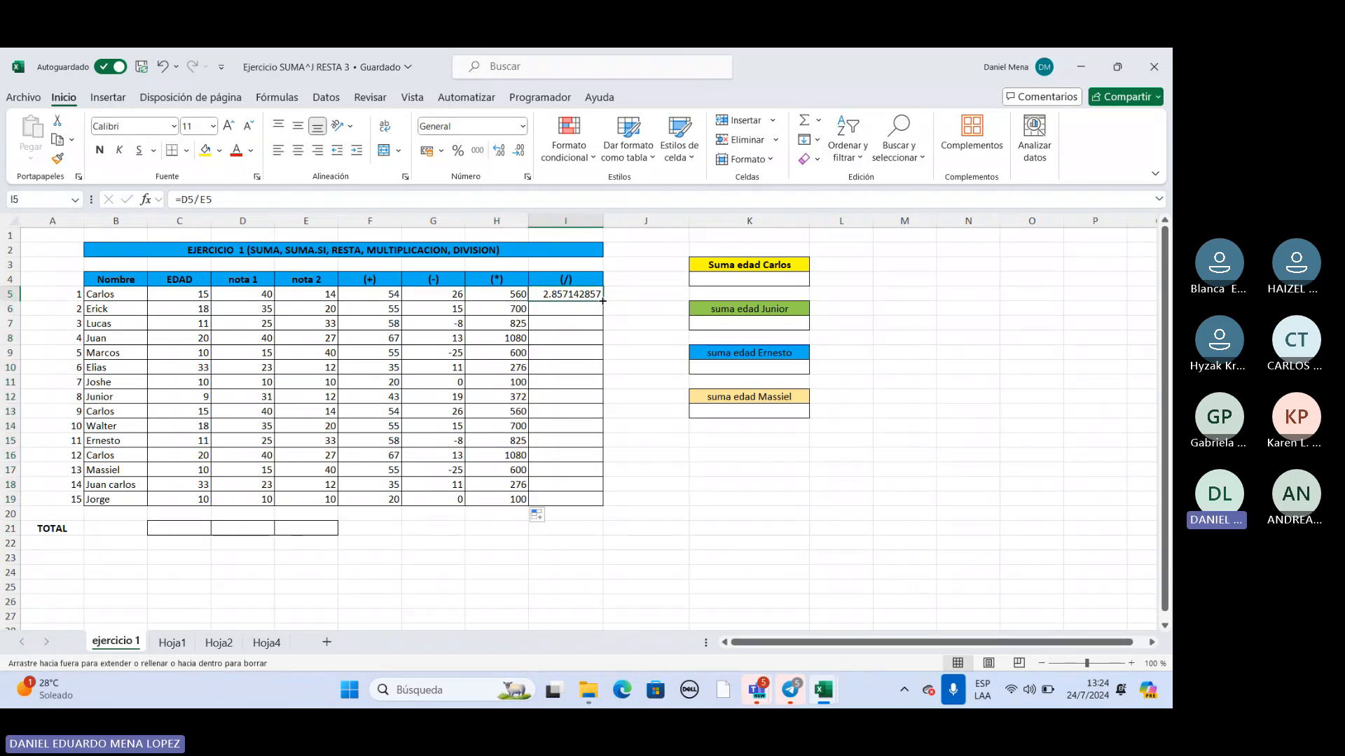
pyautogui.doubleClick(602, 301)
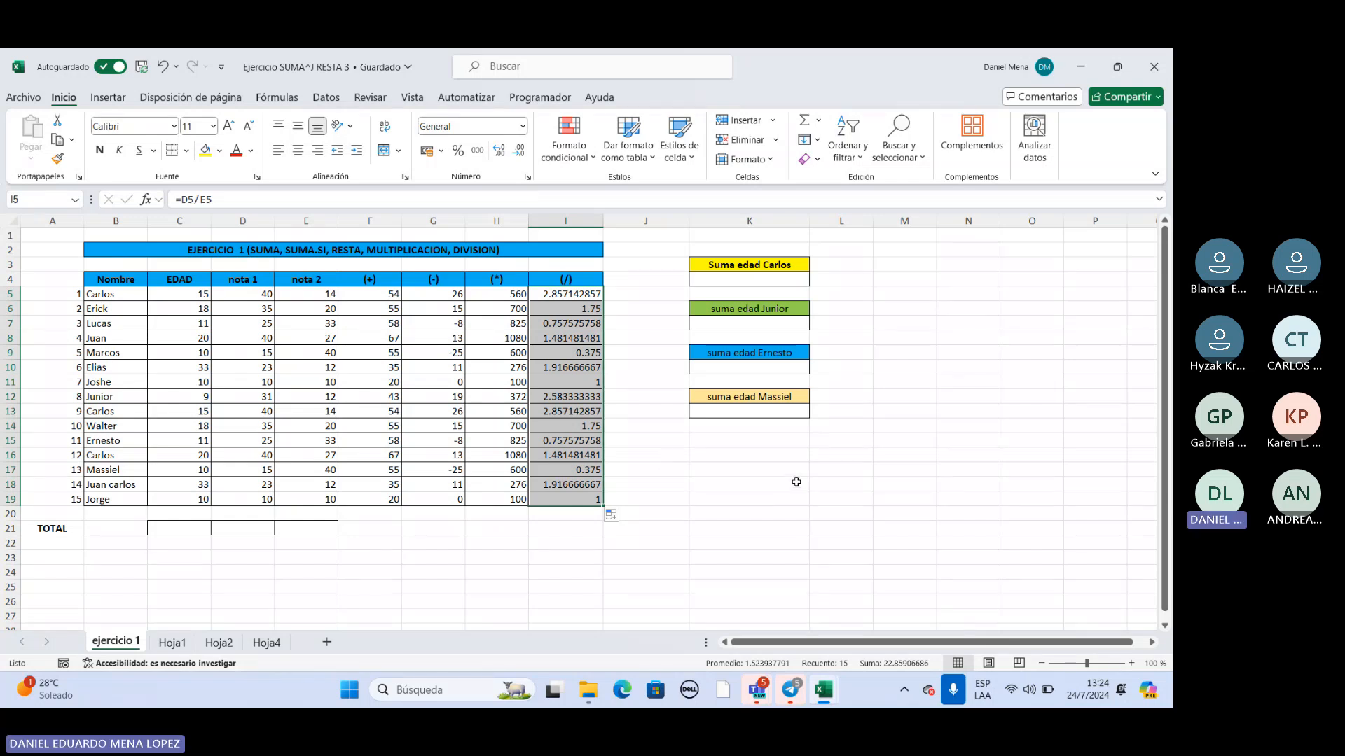
# On sheet Hoja1, total the Ventas 2006 column in the total ventas cell D17 with =SUMA(Tabla1[Ventas 2006]).
pyautogui.click(172, 642)
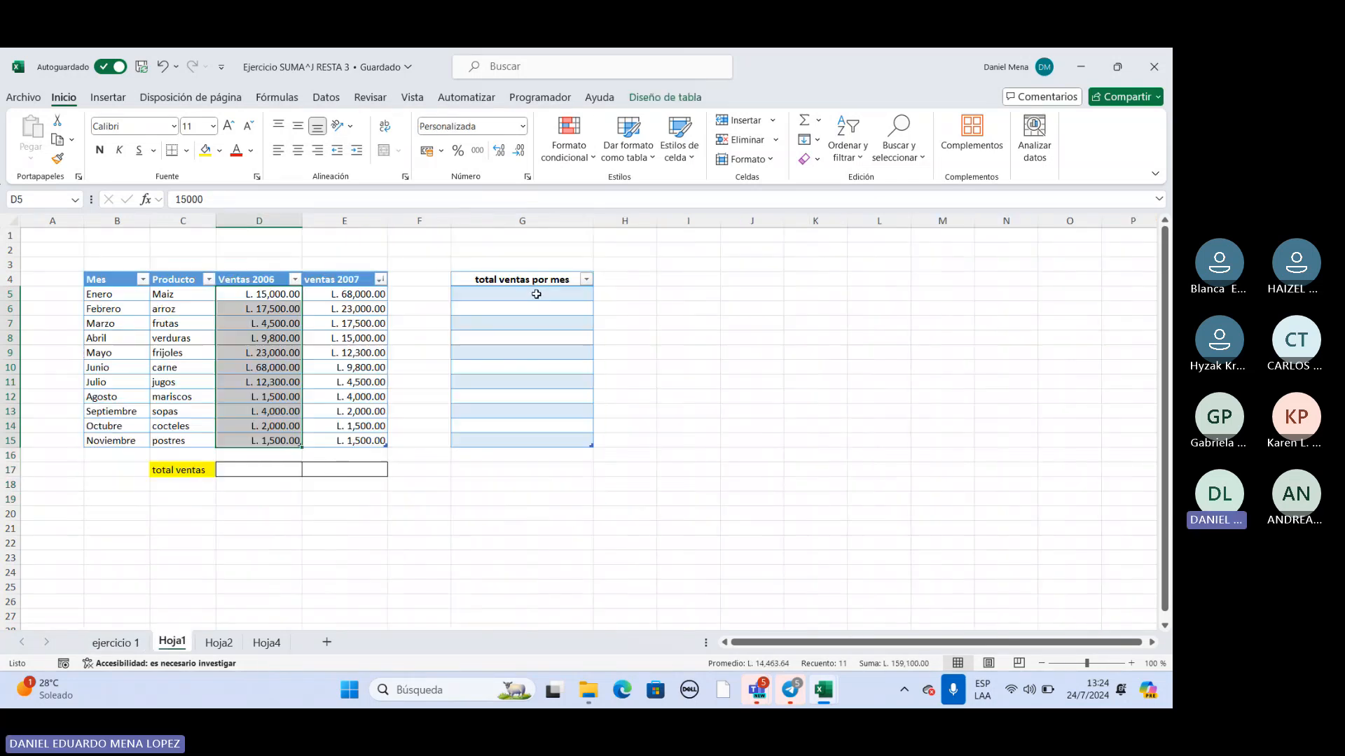
pyautogui.click(257, 472)
pyautogui.doubleClick(257, 471)
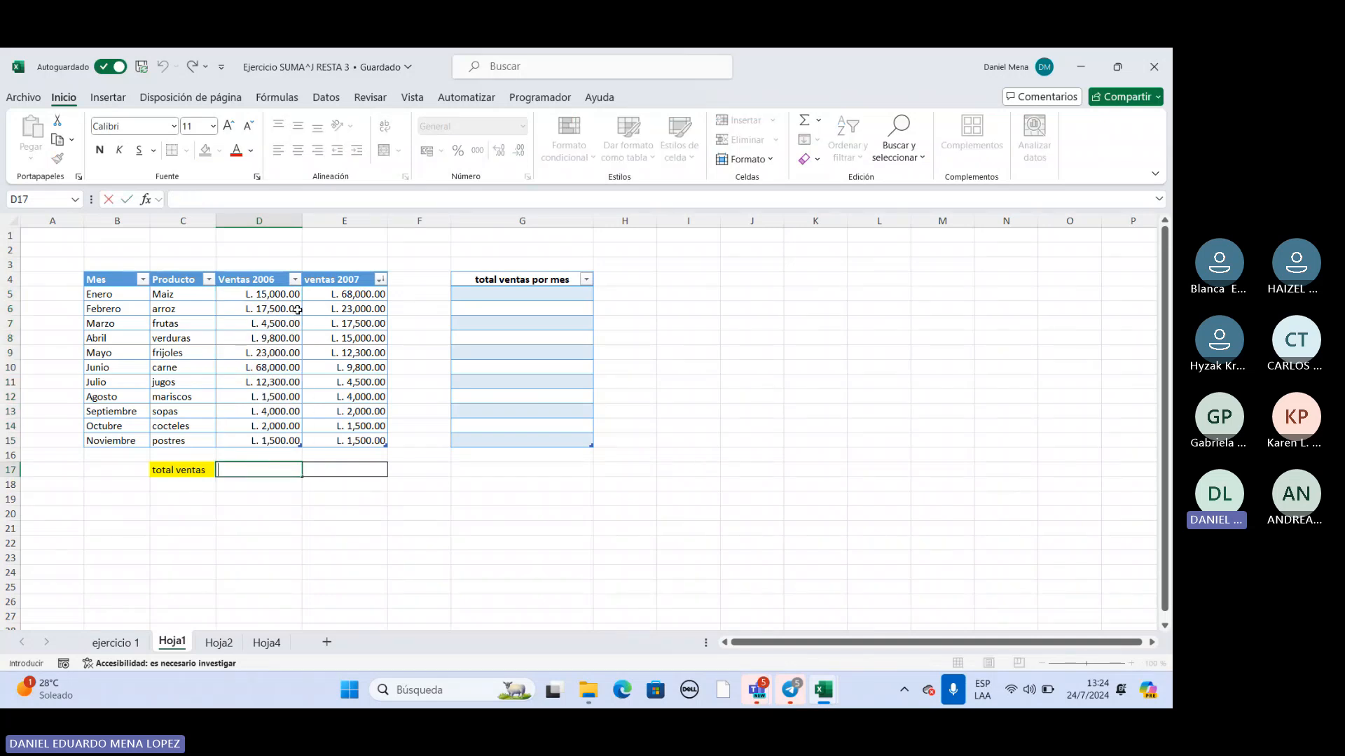
pyautogui.write('=')
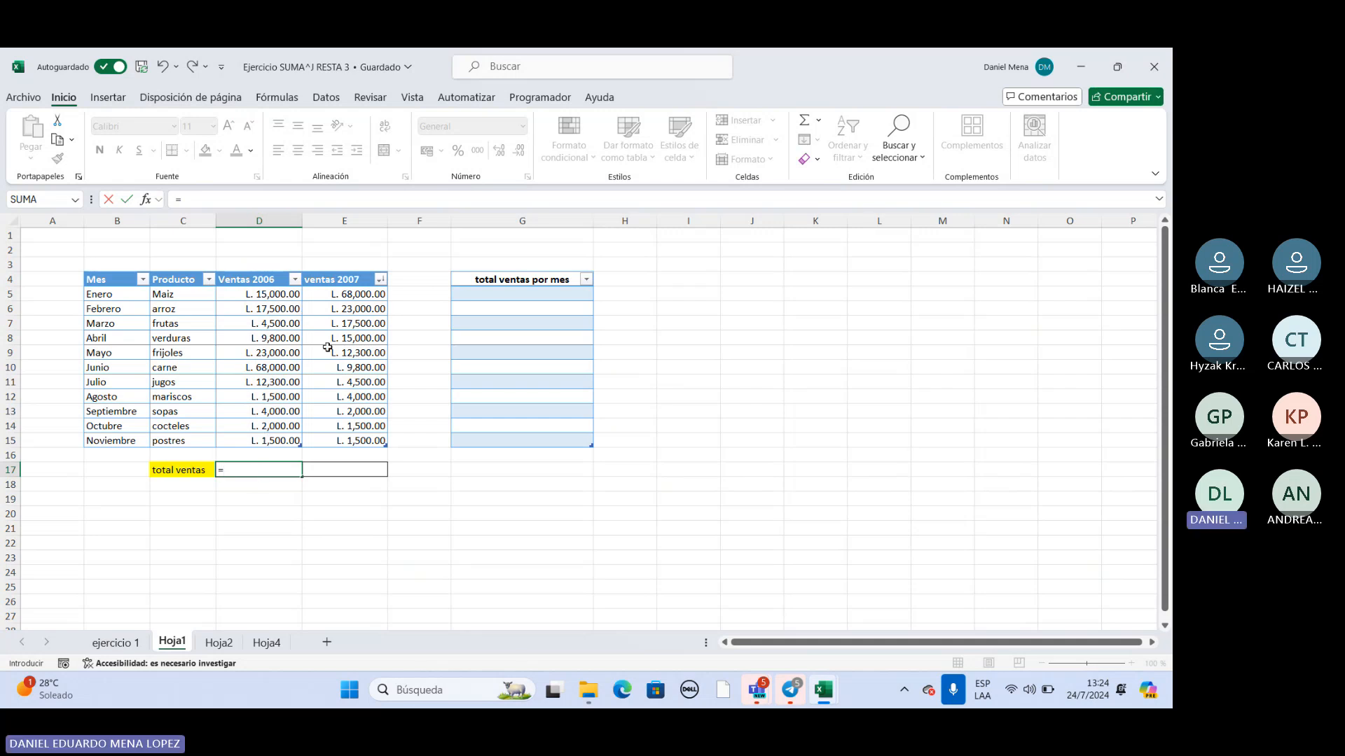
pyautogui.write('SUMA')
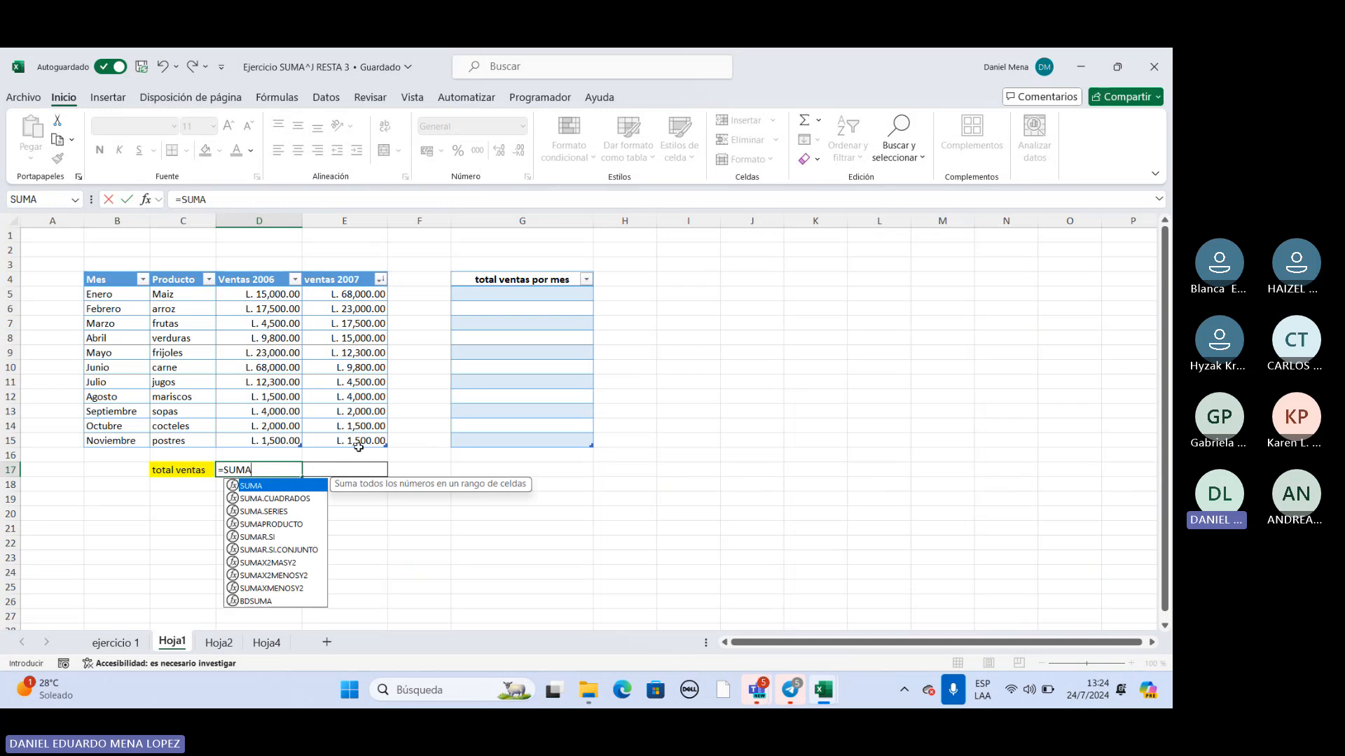
pyautogui.doubleClick(278, 485)
pyautogui.moveTo(285, 293); pyautogui.dragTo(326, 439)
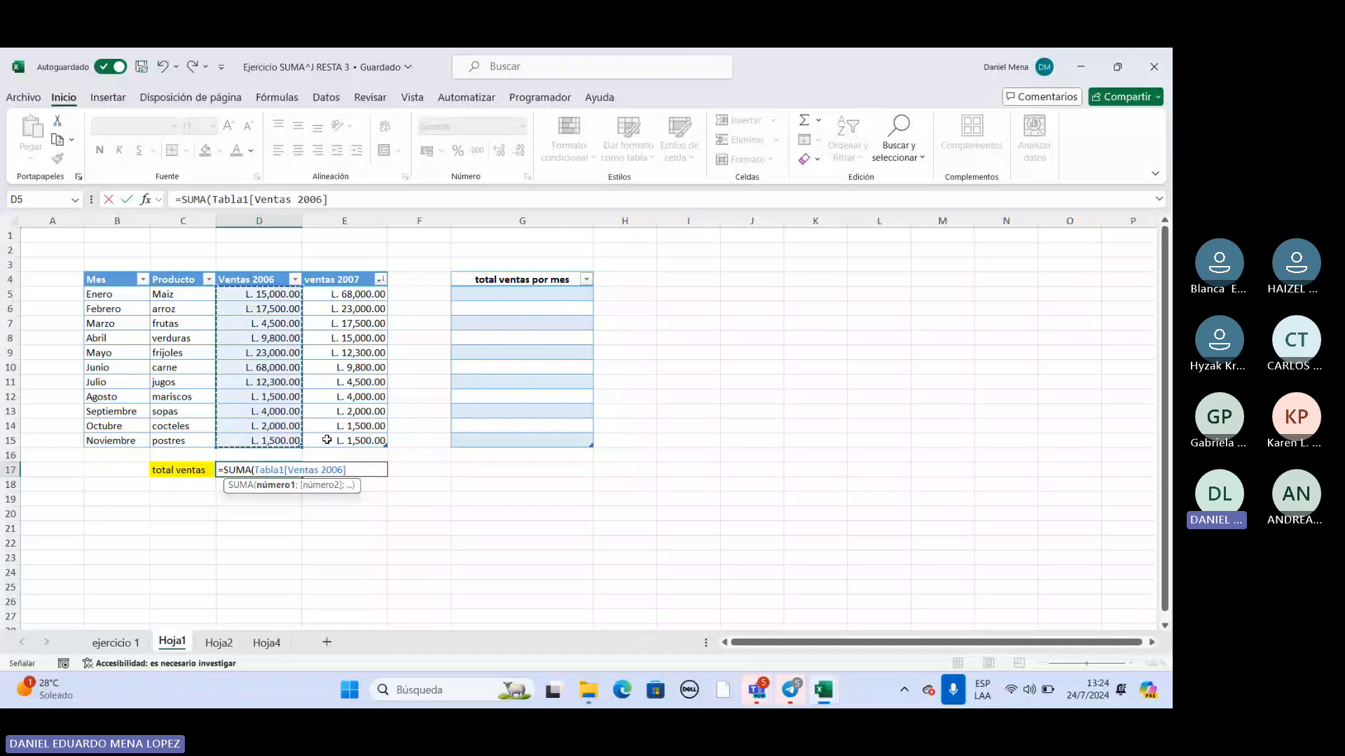
pyautogui.press('Return')
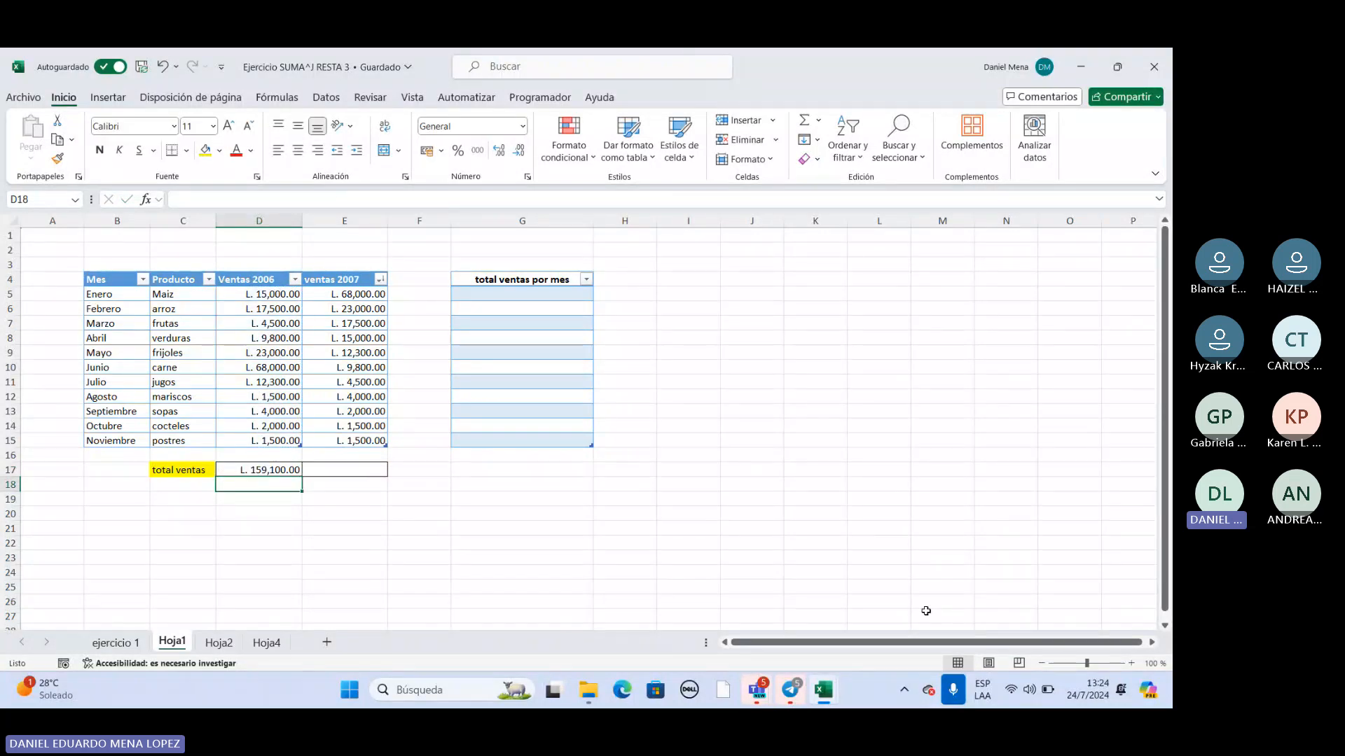
# Try copying the total ventas formula from D17 into E17, turn off AutoSave, and undo the copy.
pyautogui.click(348, 280)
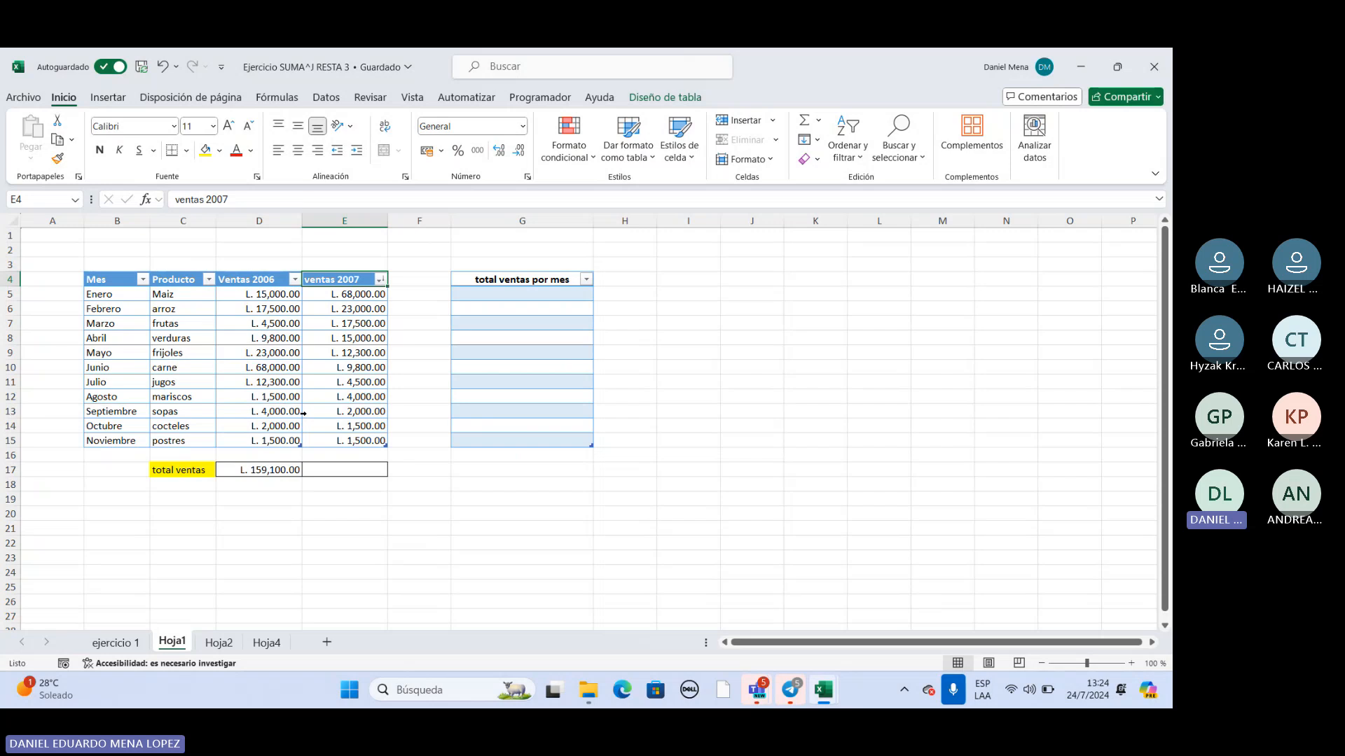
pyautogui.click(298, 472)
pyautogui.moveTo(302, 478); pyautogui.dragTo(357, 475)
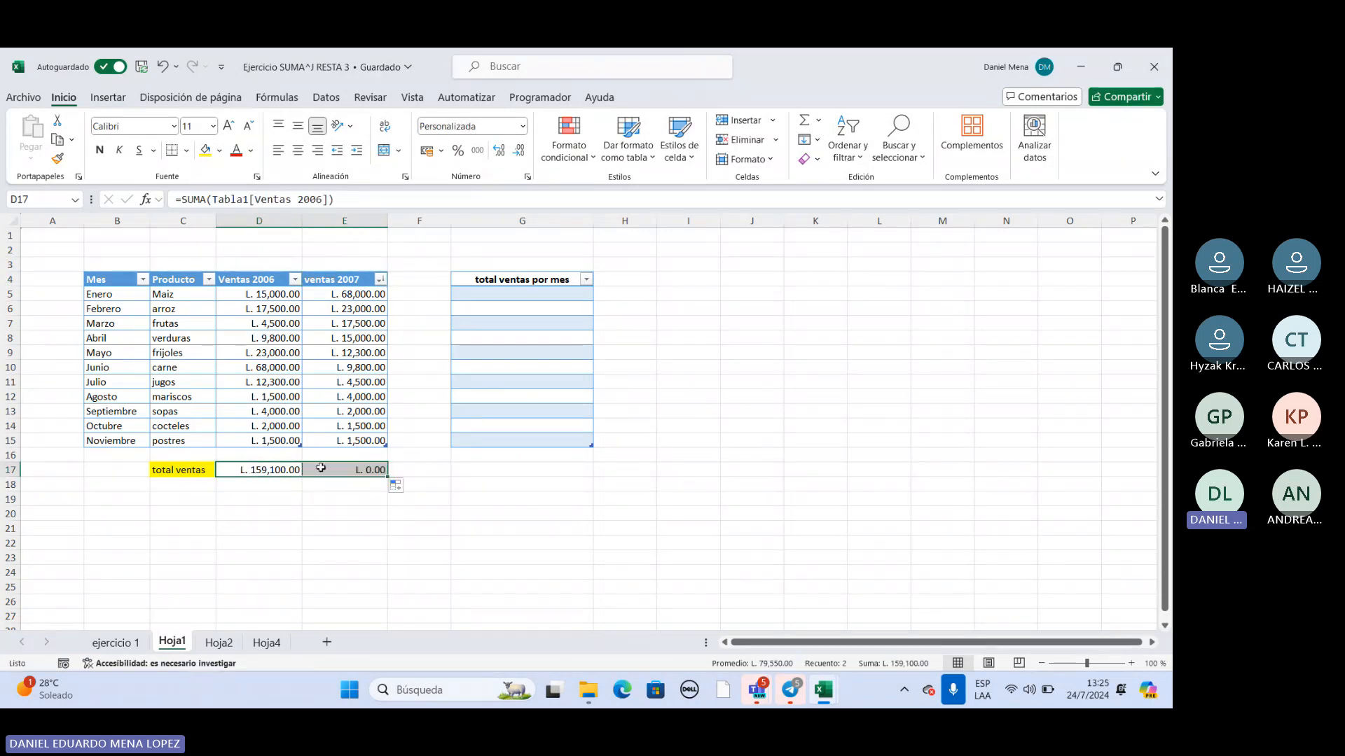
pyautogui.click(113, 66)
pyautogui.hotkey('ctrl', 'z')
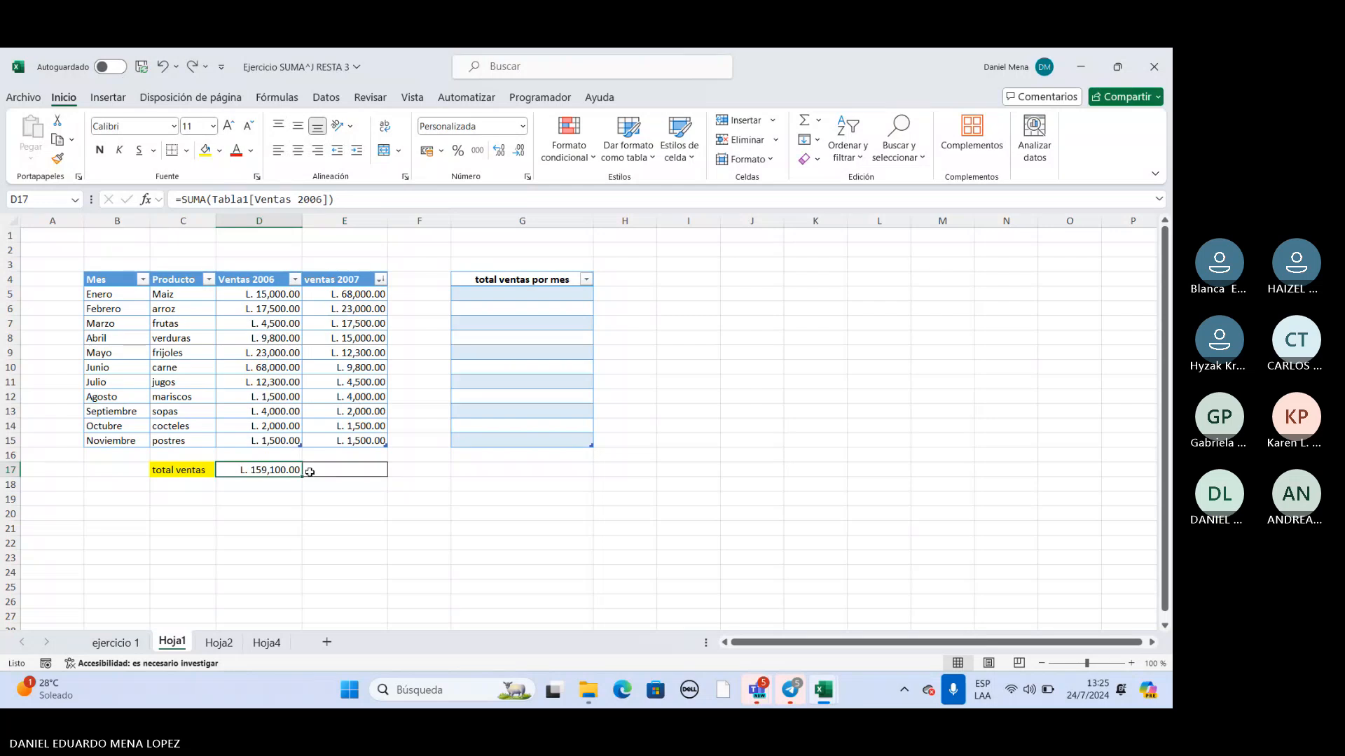
# Total the ventas 2007 column in the total ventas cell E17 with =SUMA(Tabla2[ventas 2007]).
pyautogui.doubleClick(353, 468)
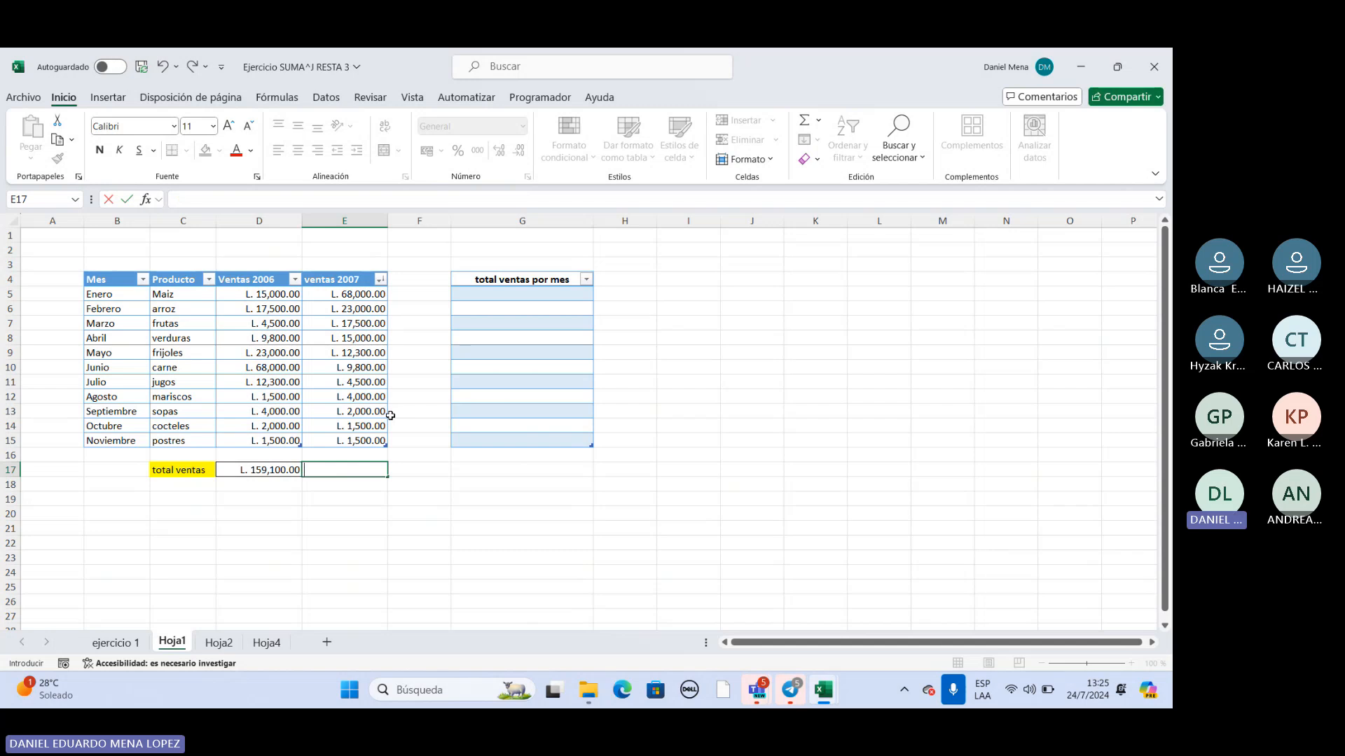
pyautogui.write('=SUMA')
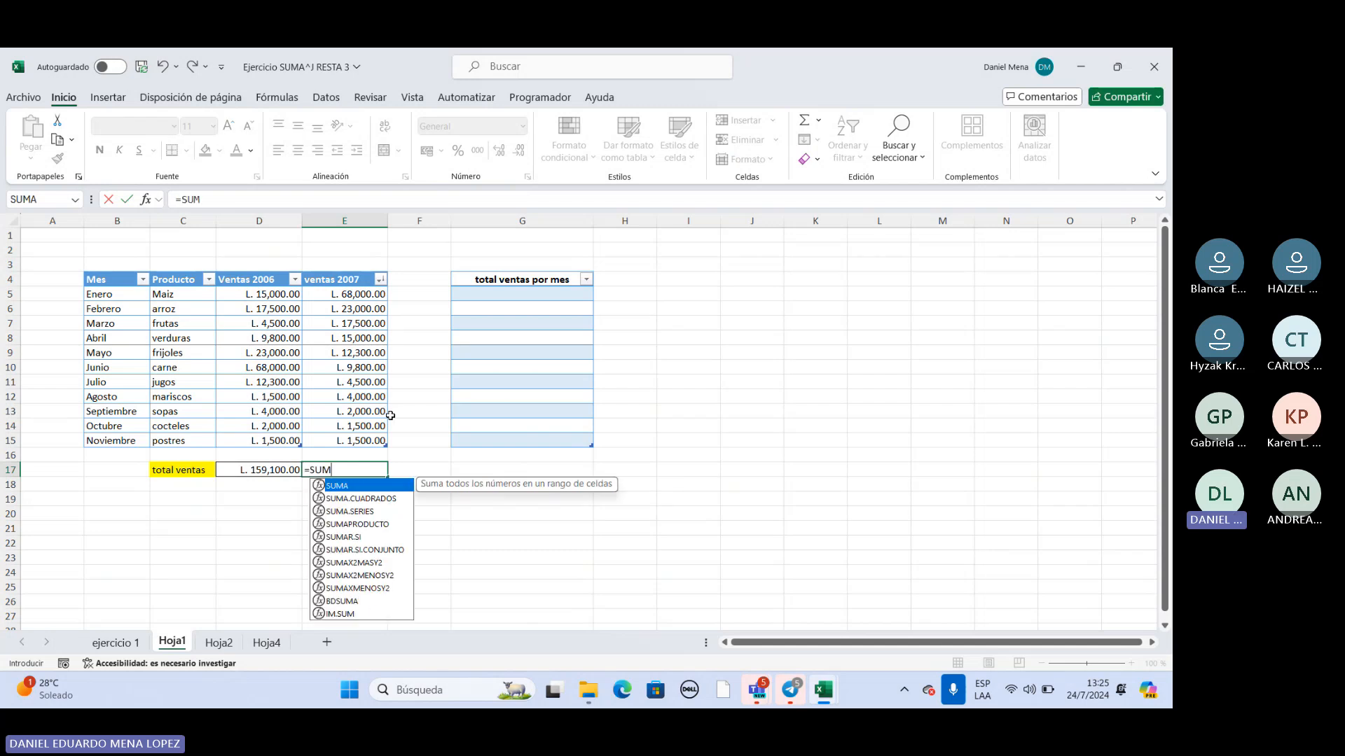
pyautogui.doubleClick(351, 486)
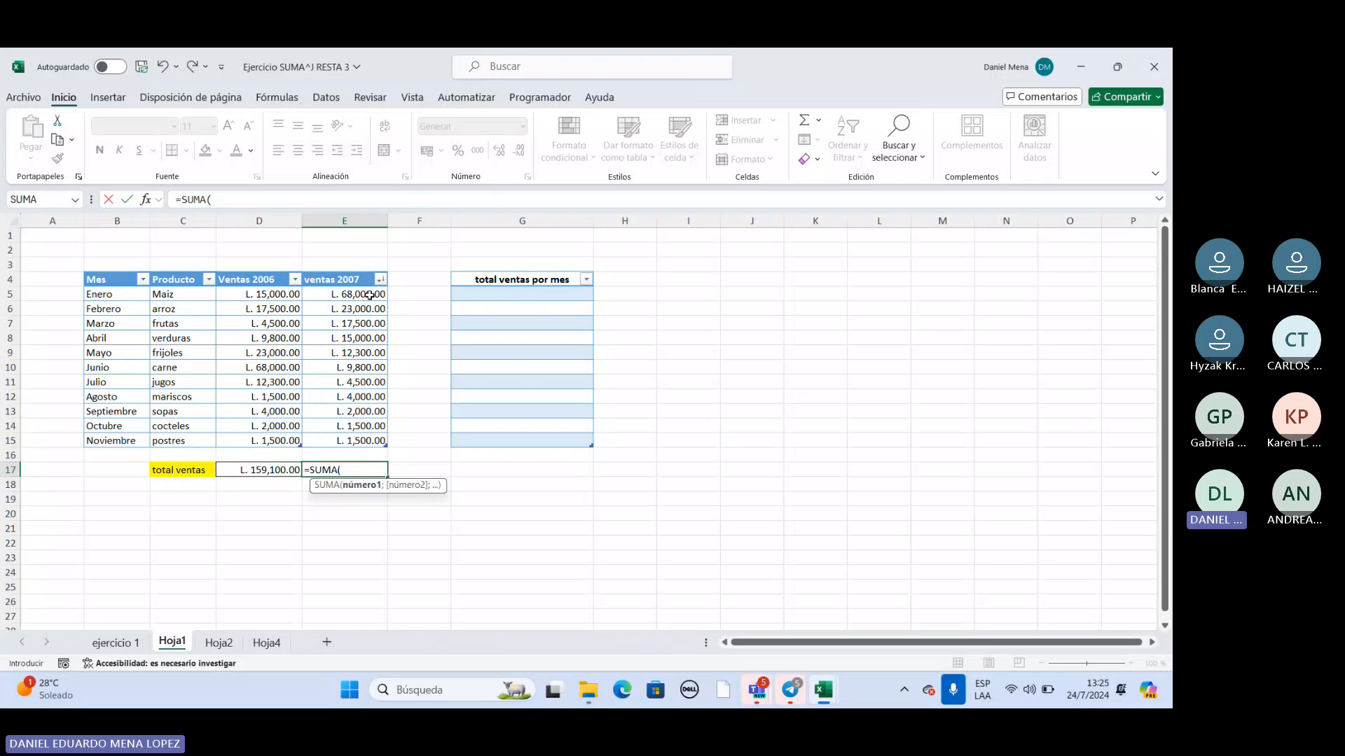
pyautogui.moveTo(364, 295); pyautogui.dragTo(364, 441)
pyautogui.press('Return')
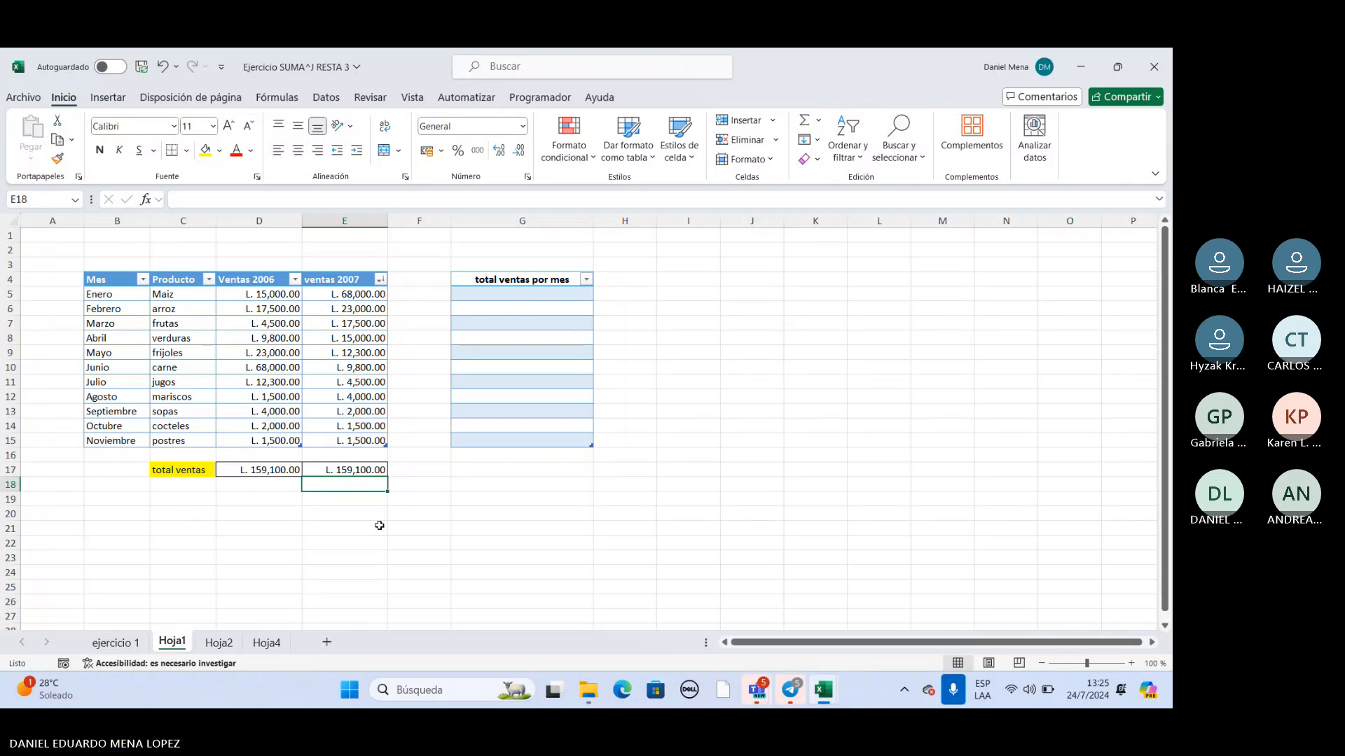
# Open the ventas 2007 total in E17 for editing and delete its whole SUMA formula.
pyautogui.click(364, 471)
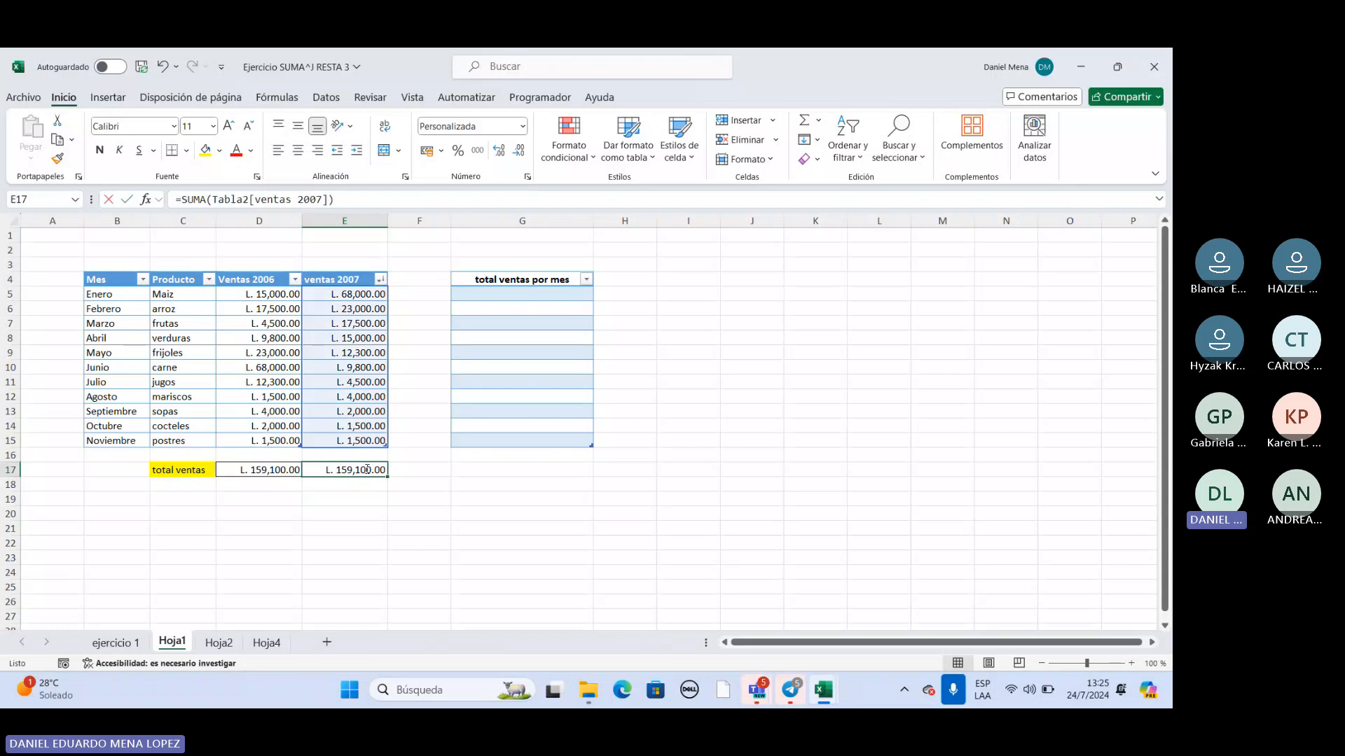
pyautogui.doubleClick(365, 470)
pyautogui.press('BackSpace')
pyautogui.press('BackSpace')
pyautogui.press('BackSpace')
pyautogui.press('BackSpace')
pyautogui.press('BackSpace')
pyautogui.press('BackSpace')
pyautogui.press('BackSpace')
pyautogui.press('BackSpace')
pyautogui.press('BackSpace')
pyautogui.press('BackSpace')
pyautogui.press('BackSpace')
pyautogui.press('BackSpace')
pyautogui.press('BackSpace')
pyautogui.press('BackSpace')
pyautogui.press('BackSpace')
pyautogui.press('BackSpace')
pyautogui.press('BackSpace')
pyautogui.press('BackSpace')
pyautogui.press('BackSpace')
pyautogui.press('BackSpace')
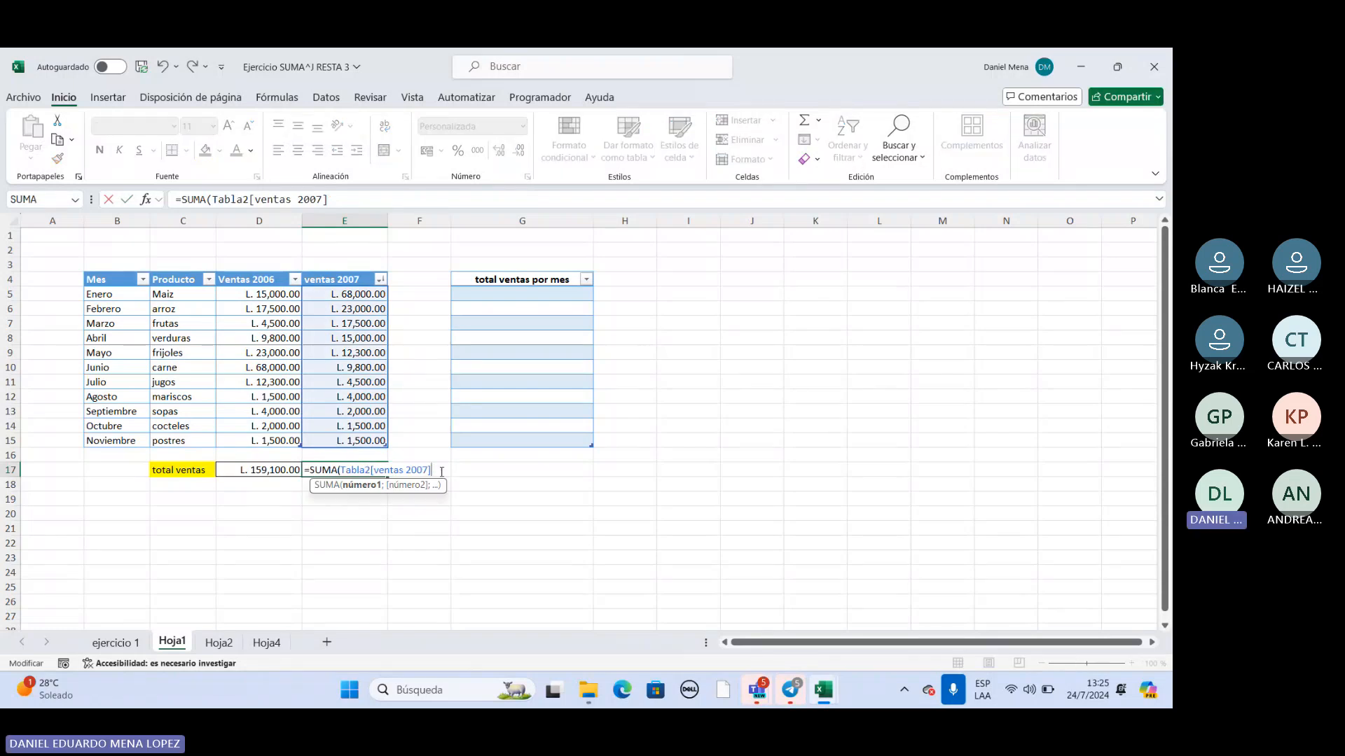
pyautogui.press('BackSpace')
pyautogui.press('BackSpace')
pyautogui.press('BackSpace')
pyautogui.press('BackSpace')
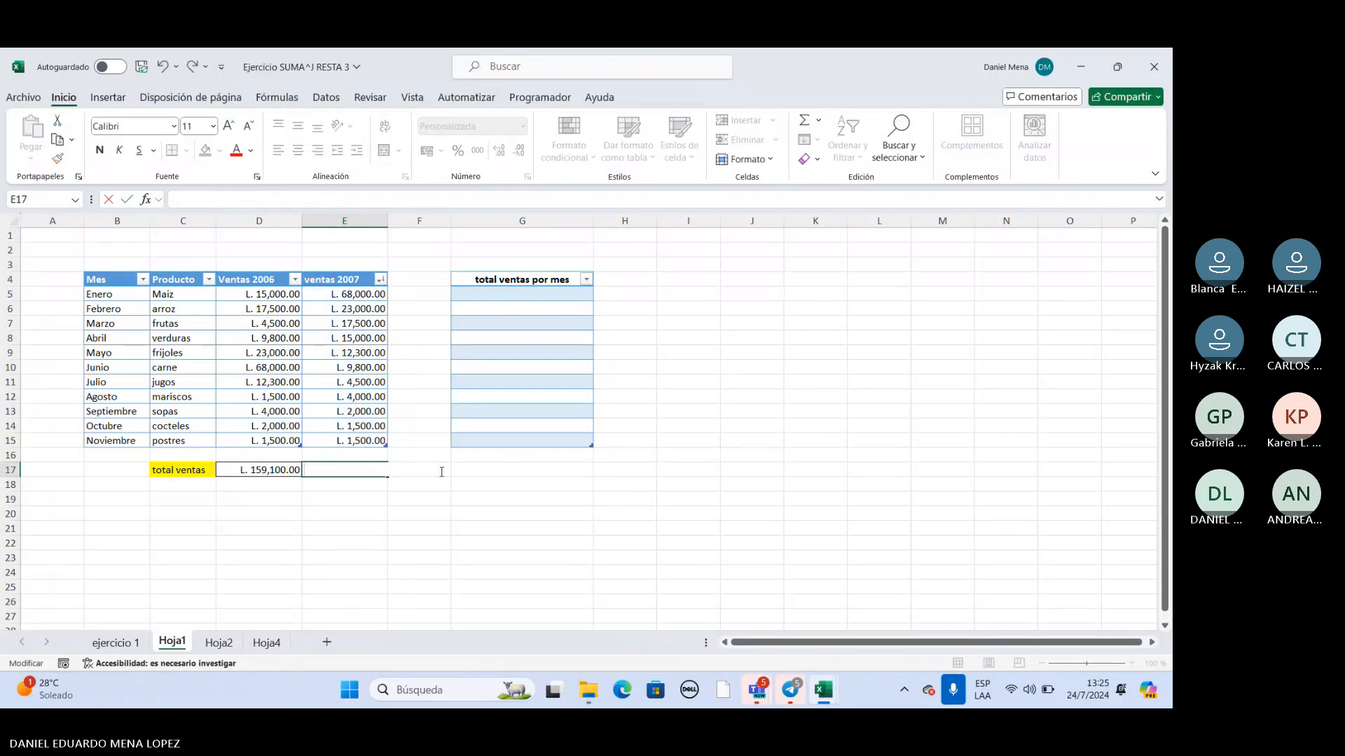
# Re-enter the SUMA formula in E17 over the ventas 2007 values in E5:E15.
pyautogui.write('SUMA')
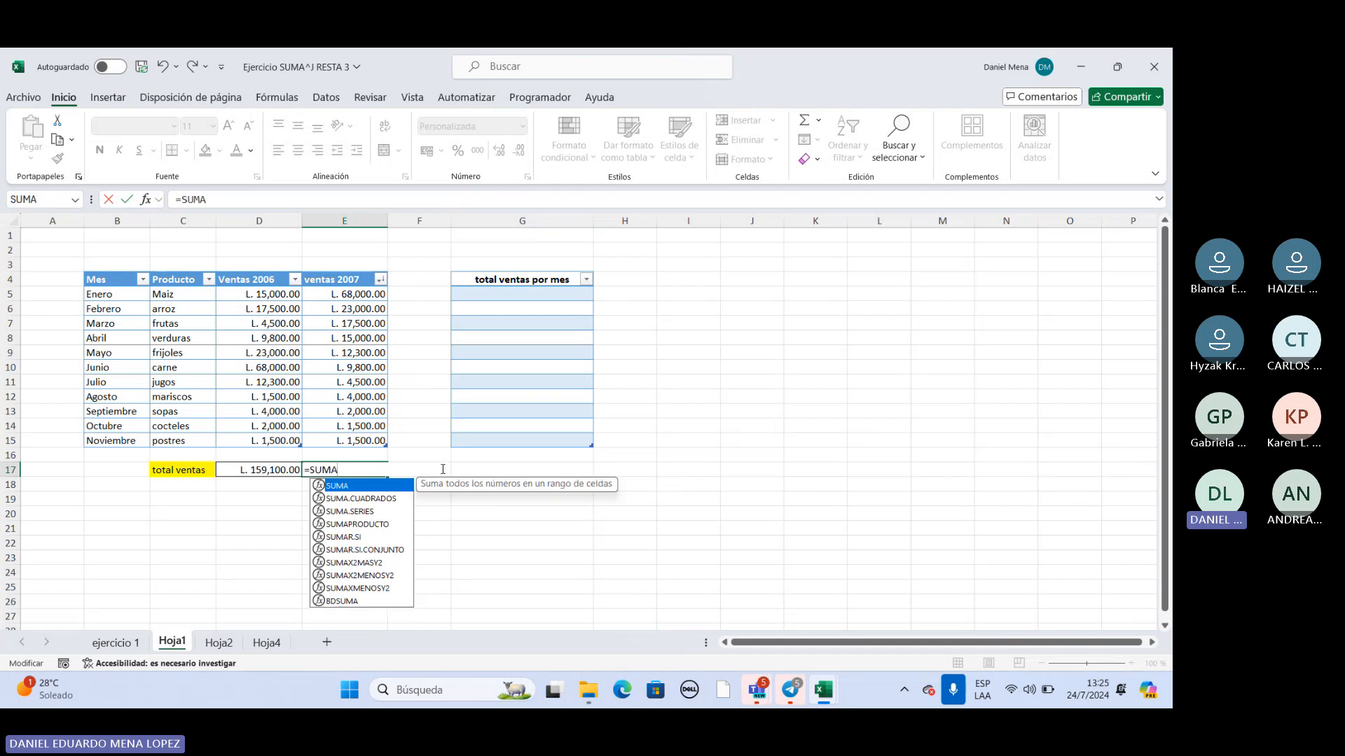
pyautogui.press('Escape')
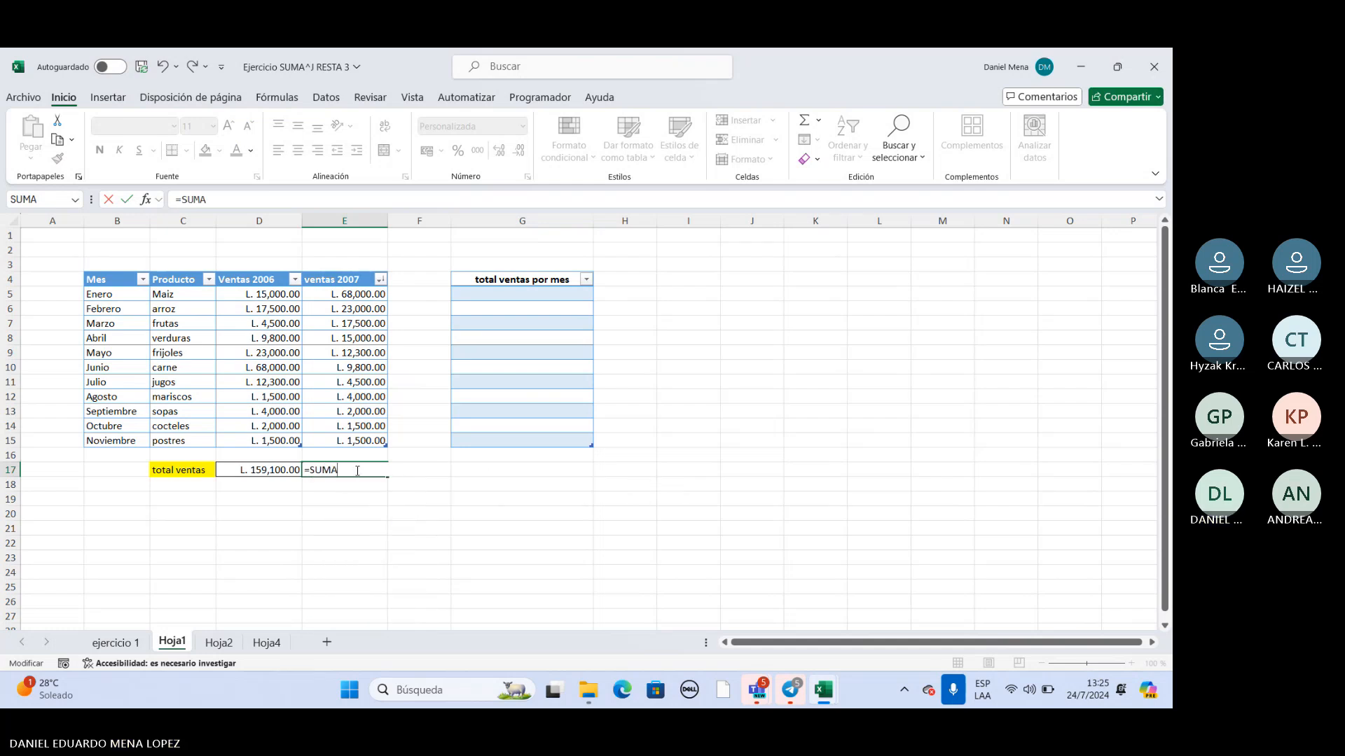
pyautogui.press('BackSpace')
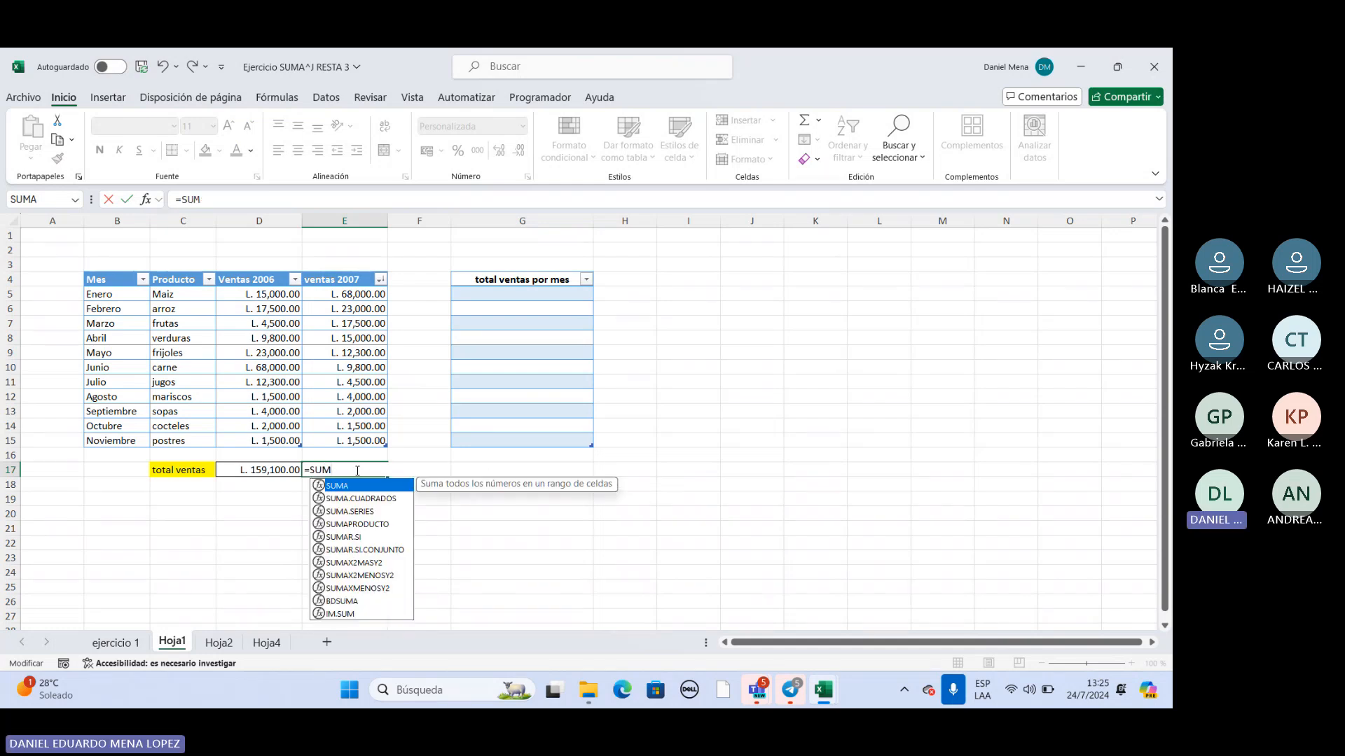
pyautogui.doubleClick(346, 489)
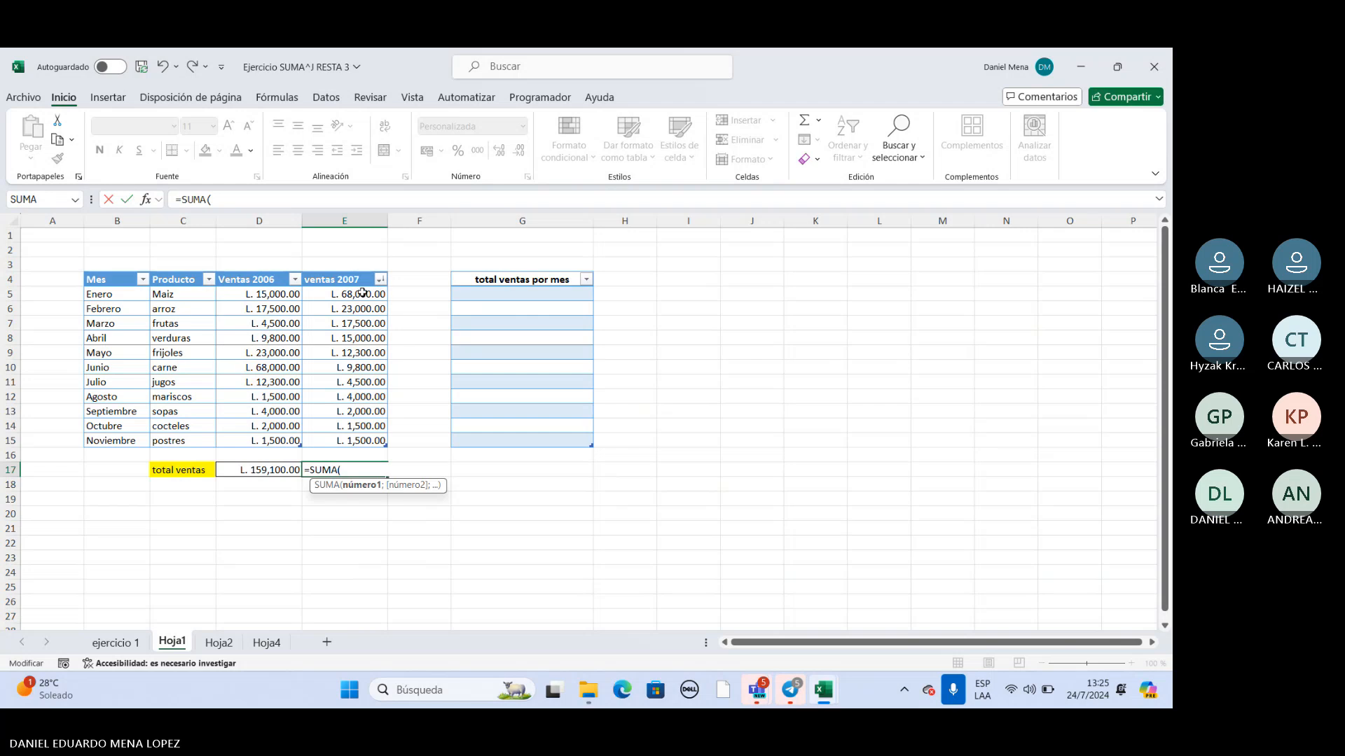
pyautogui.moveTo(358, 295); pyautogui.dragTo(359, 442)
pyautogui.press('Return')
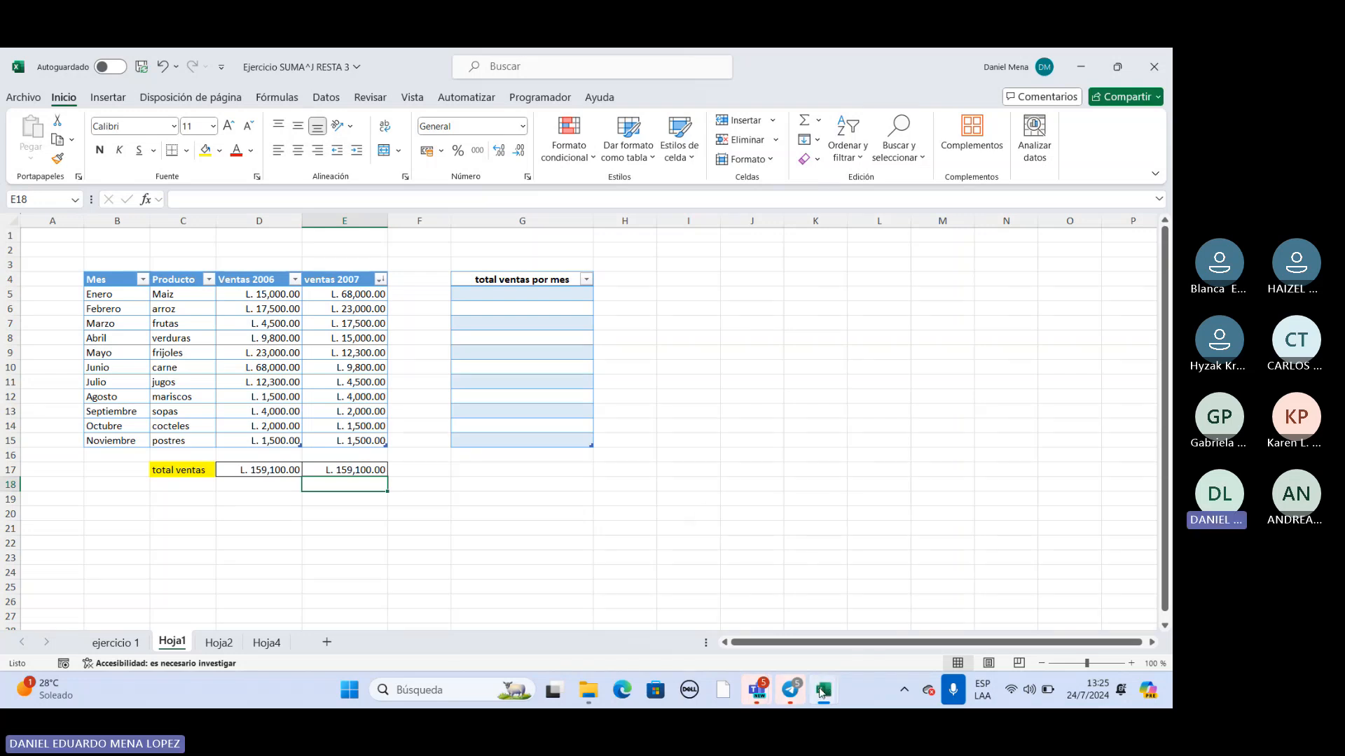
pyautogui.moveTo(823, 690)
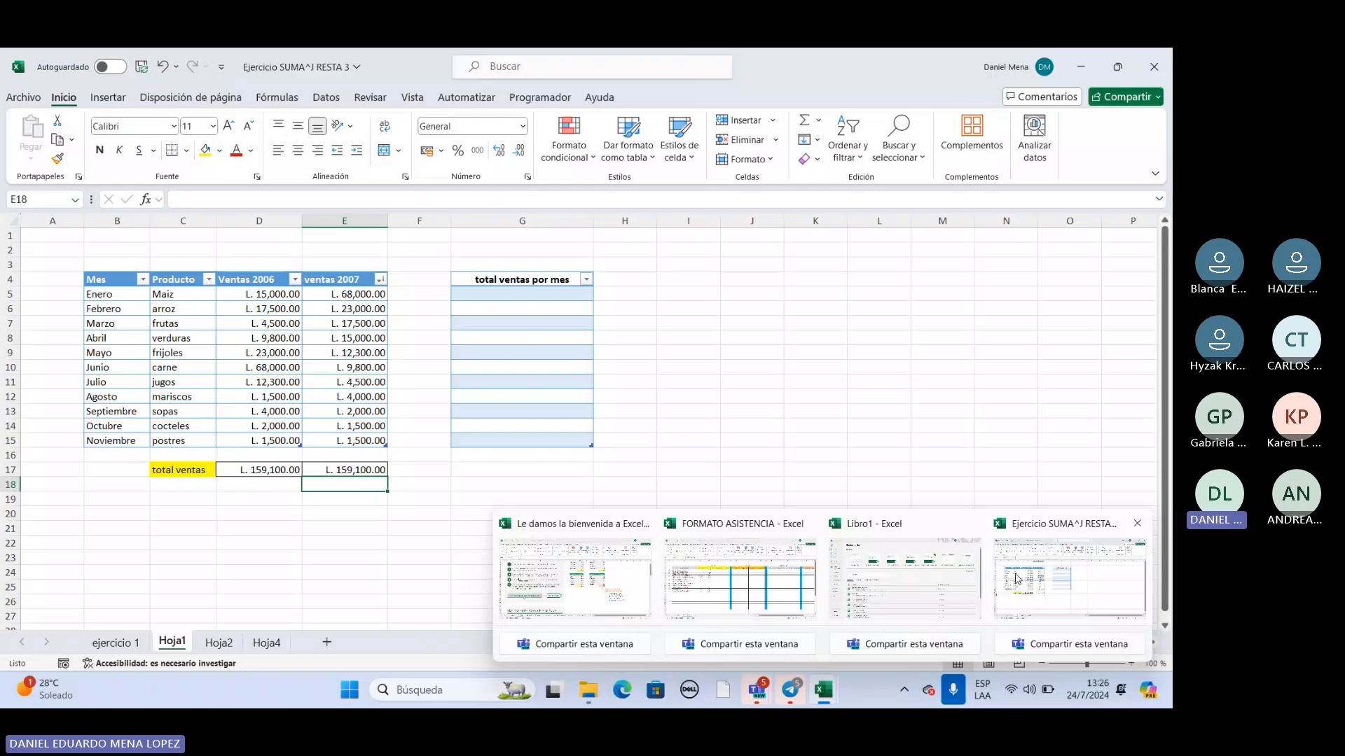
pyautogui.click(903, 577)
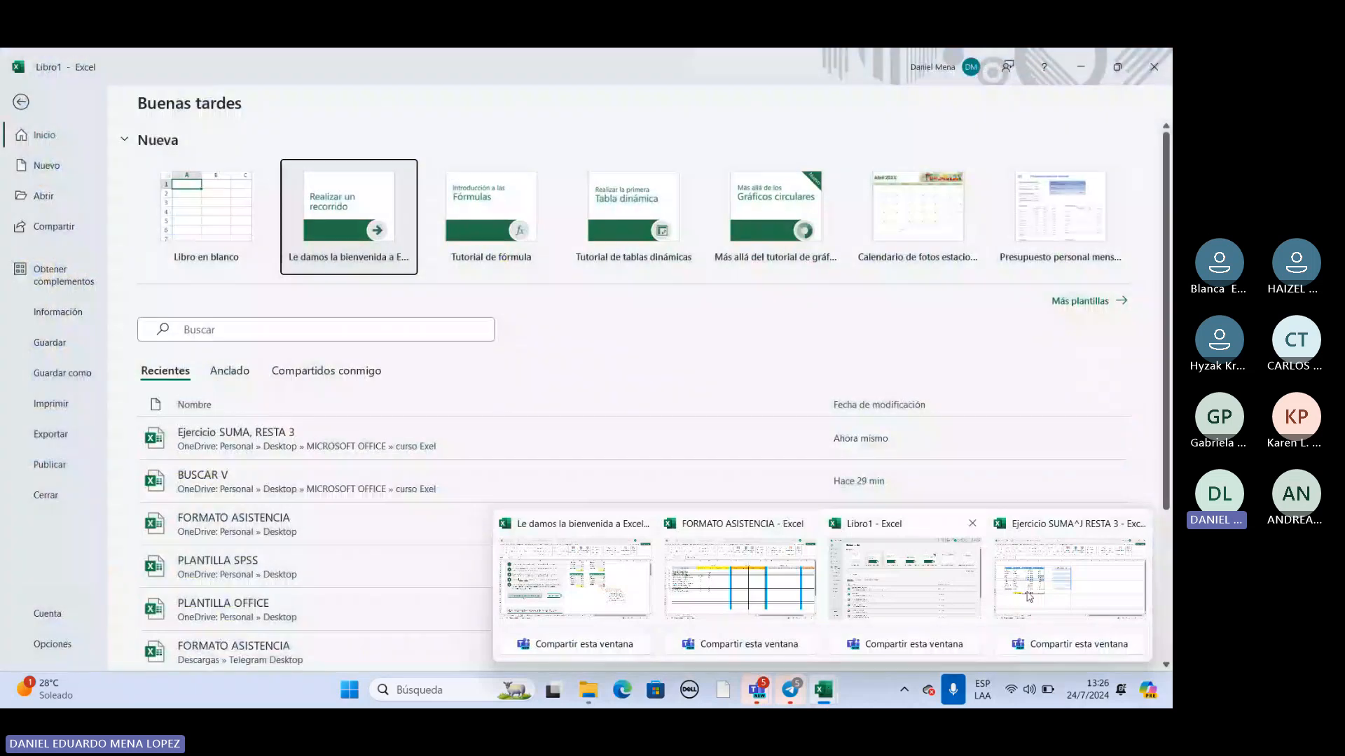
# Review the addition, subtraction, multiplication and division column headers F4 to I4 on the ejercicio 1 sheet of the exercise workbook.
pyautogui.click(1028, 596)
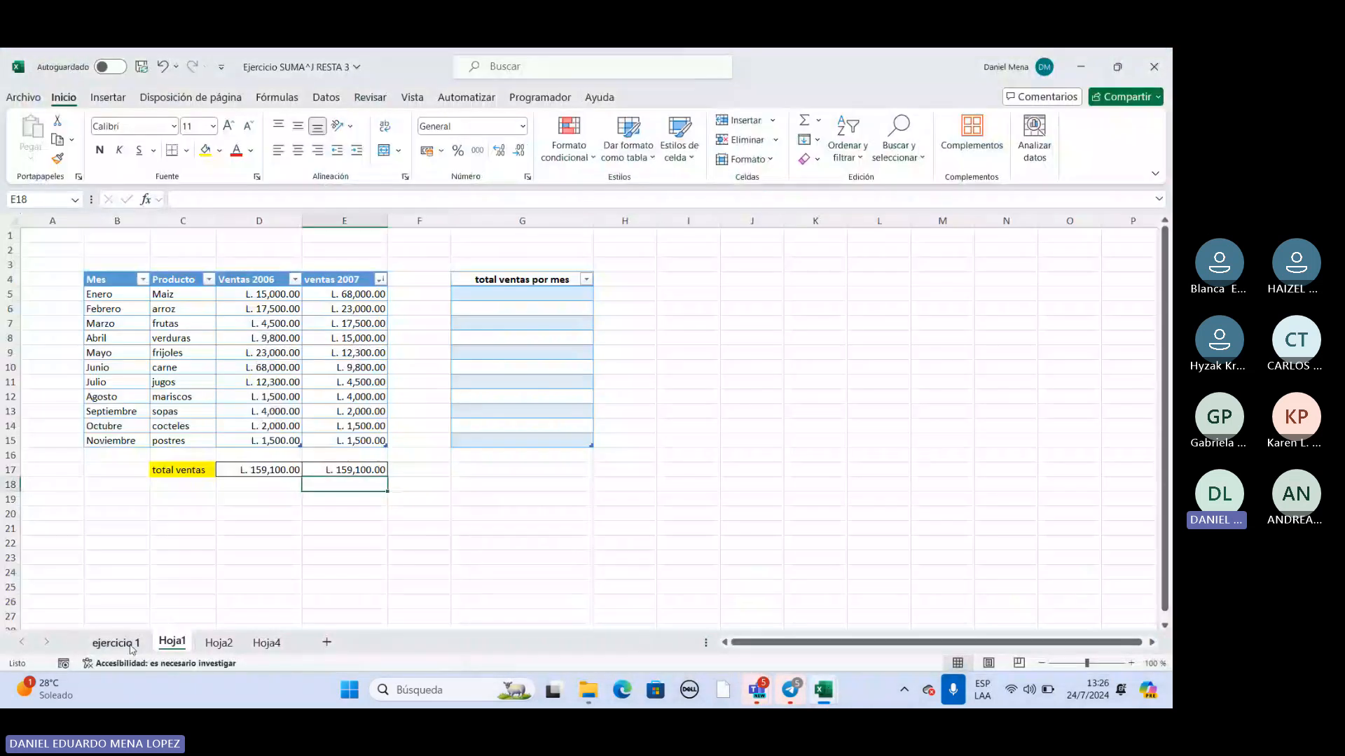
pyautogui.click(115, 642)
pyautogui.click(380, 282)
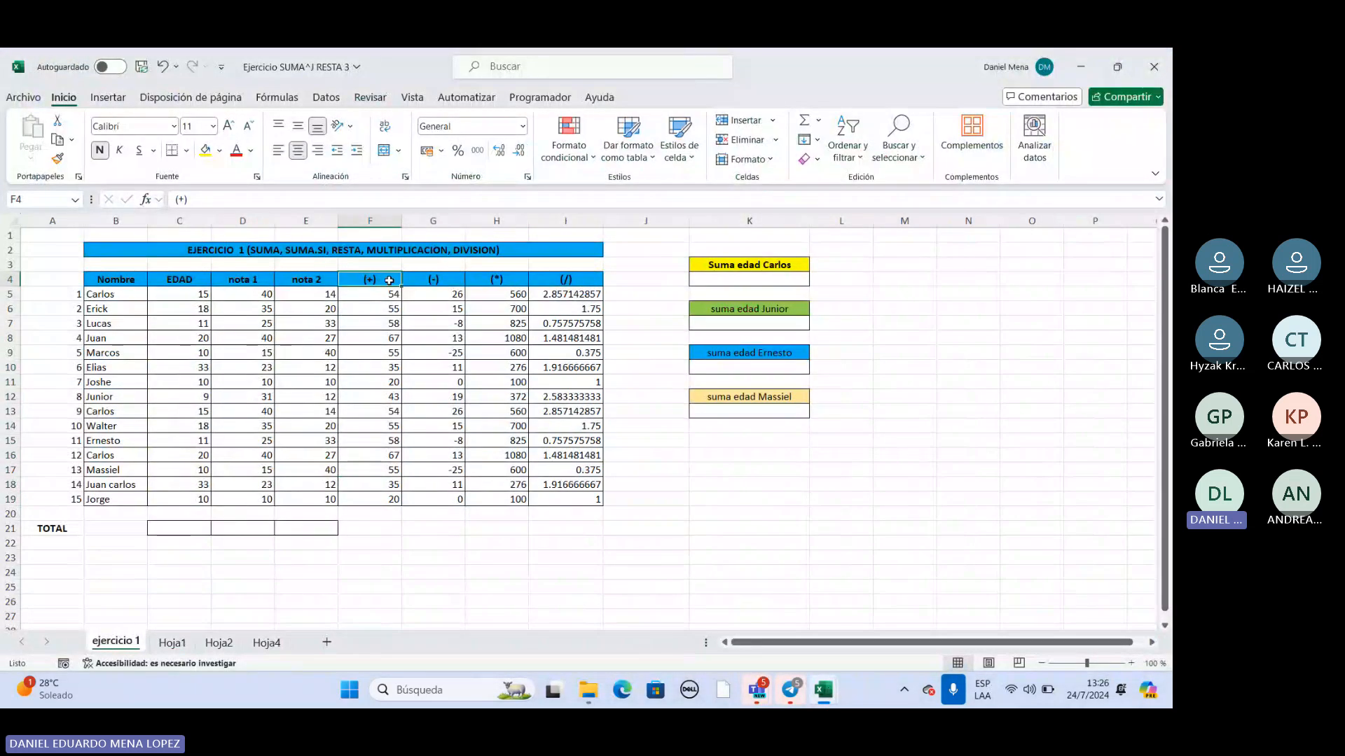
pyautogui.click(447, 281)
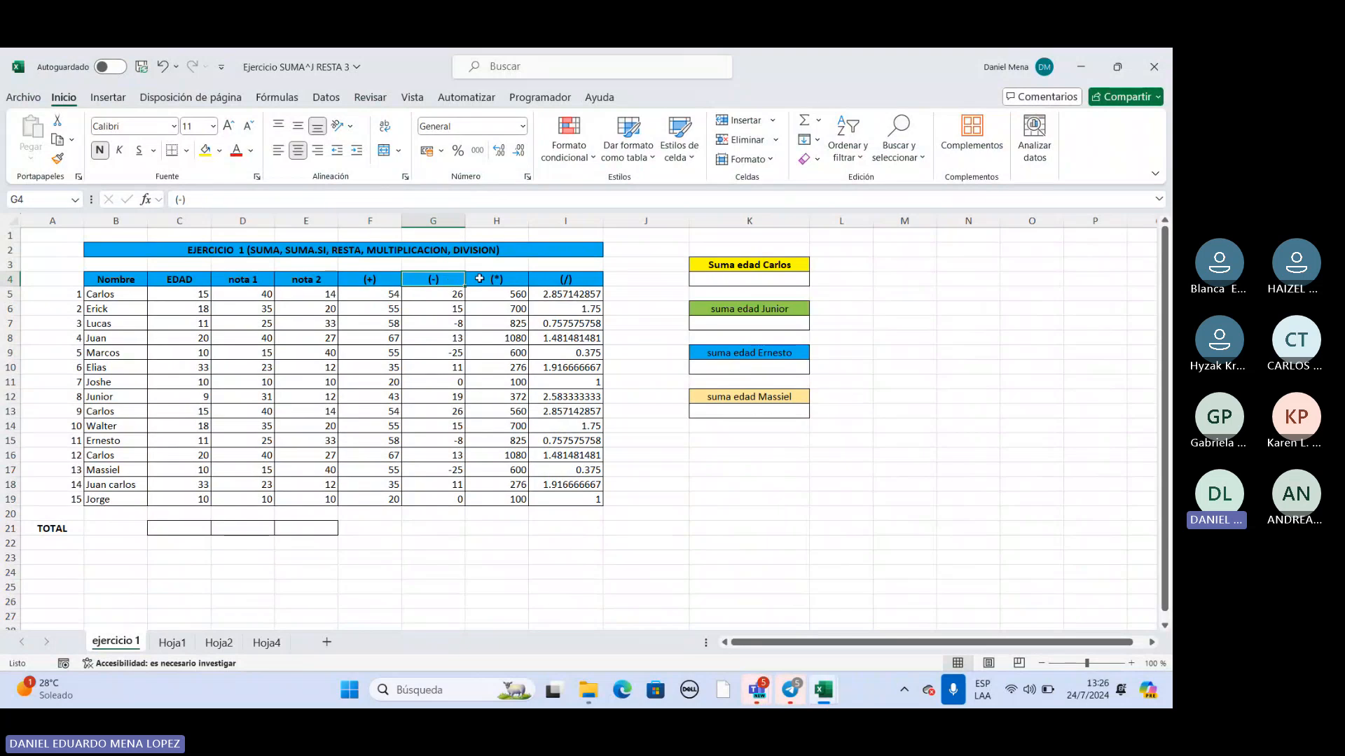
pyautogui.click(485, 279)
pyautogui.click(541, 279)
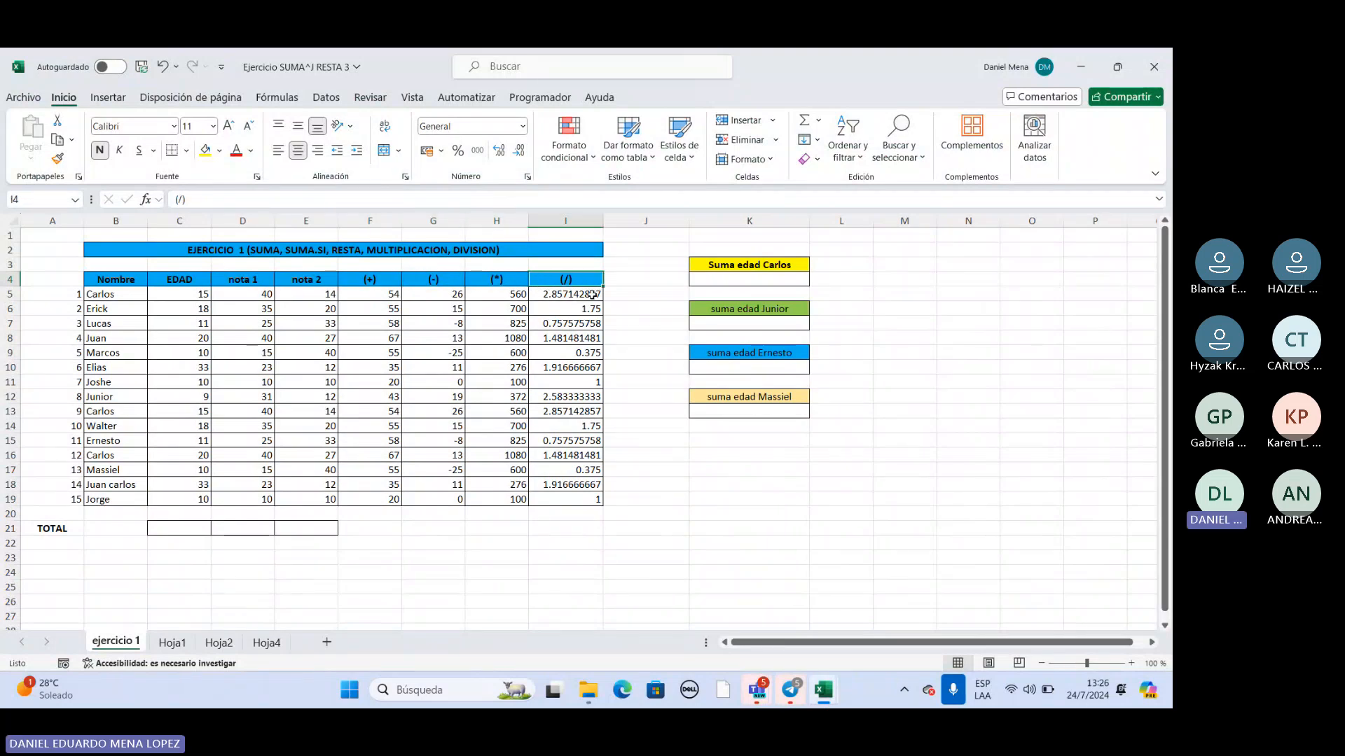
# Switch to the Le damos la bienvenida a Excel1 workbook and open its 2. Rellenar sheet.
pyautogui.moveTo(796, 687)
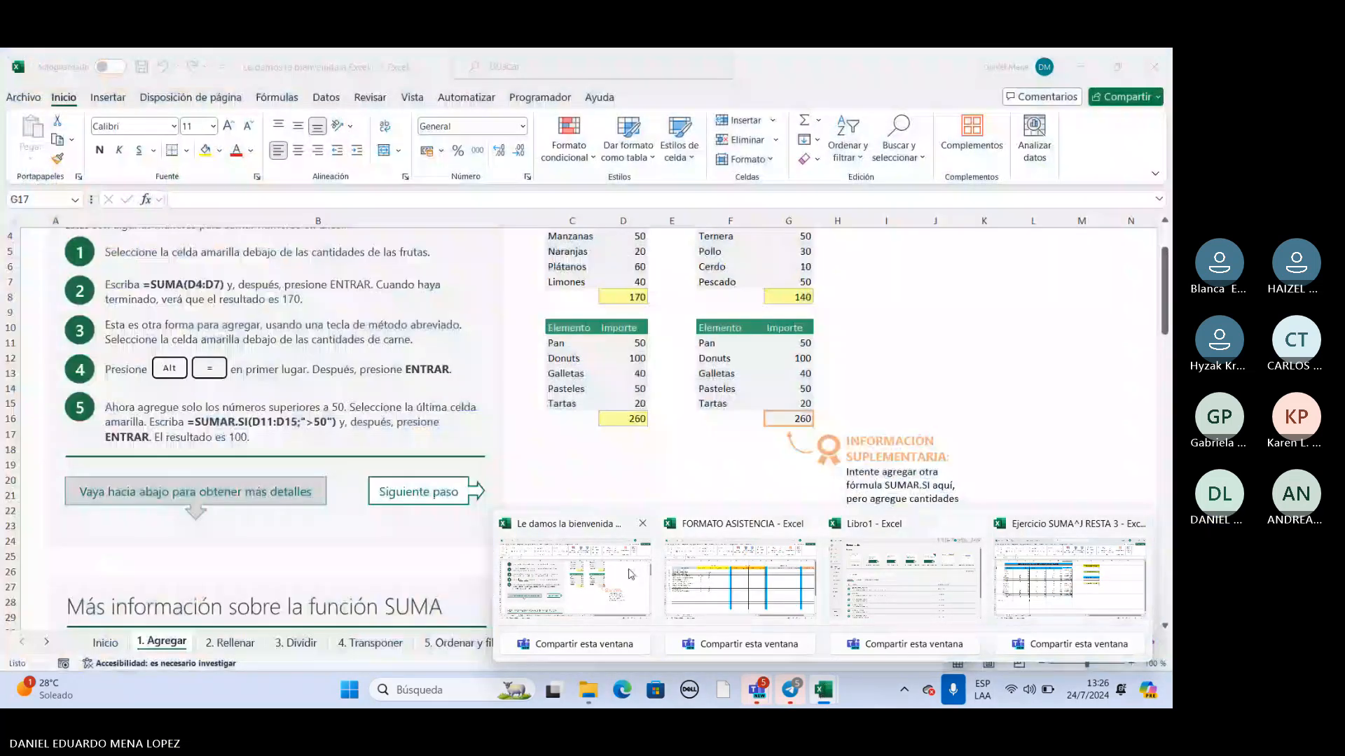
pyautogui.click(574, 578)
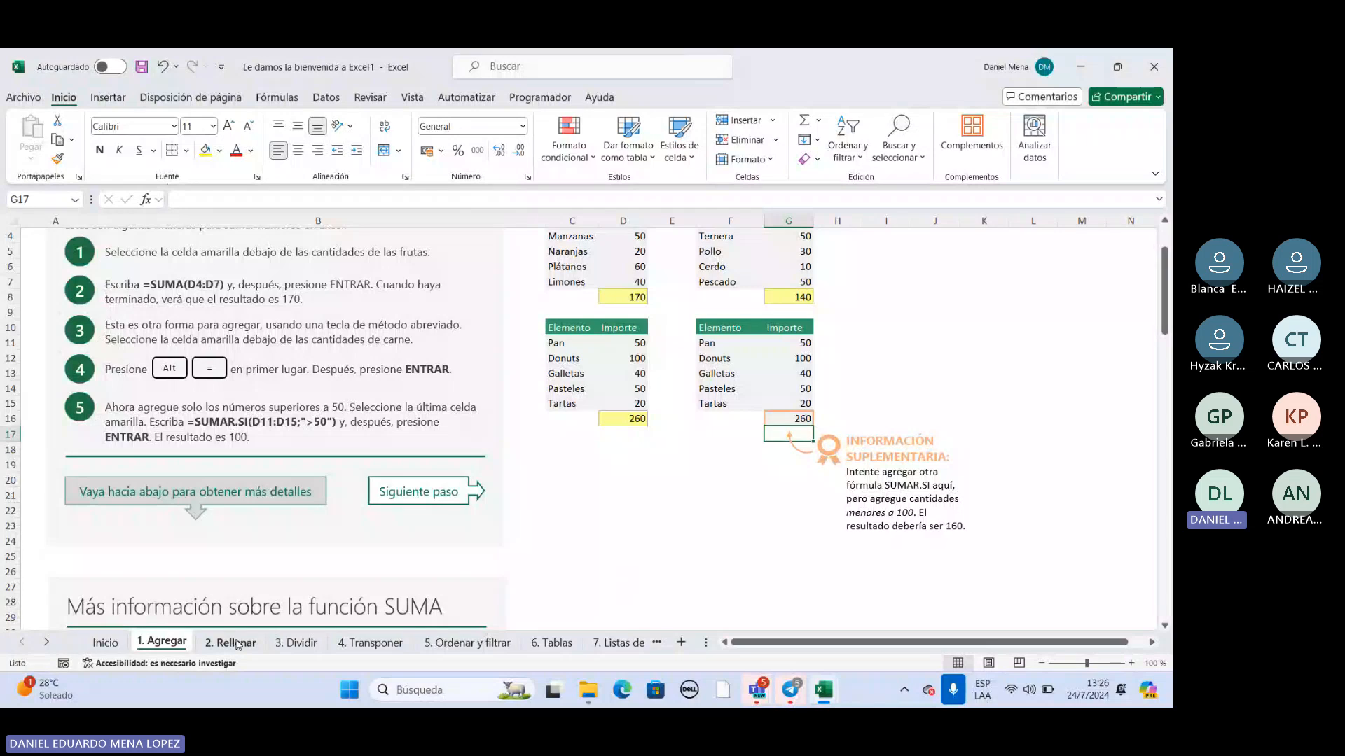
pyautogui.click(237, 643)
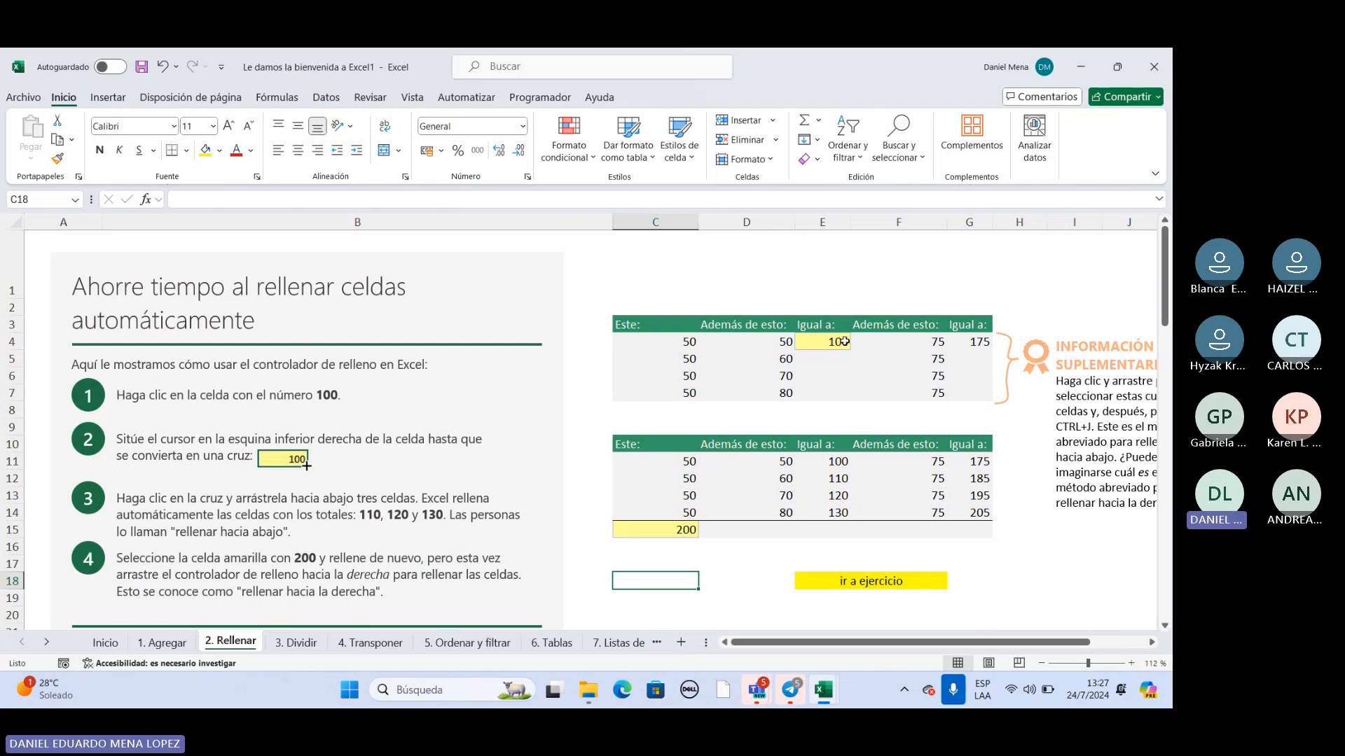
# Following the first fill instruction, fill the SUMA formula in the yellow cell E4 down through E7.
pyautogui.scroll(-1, 852, 365)
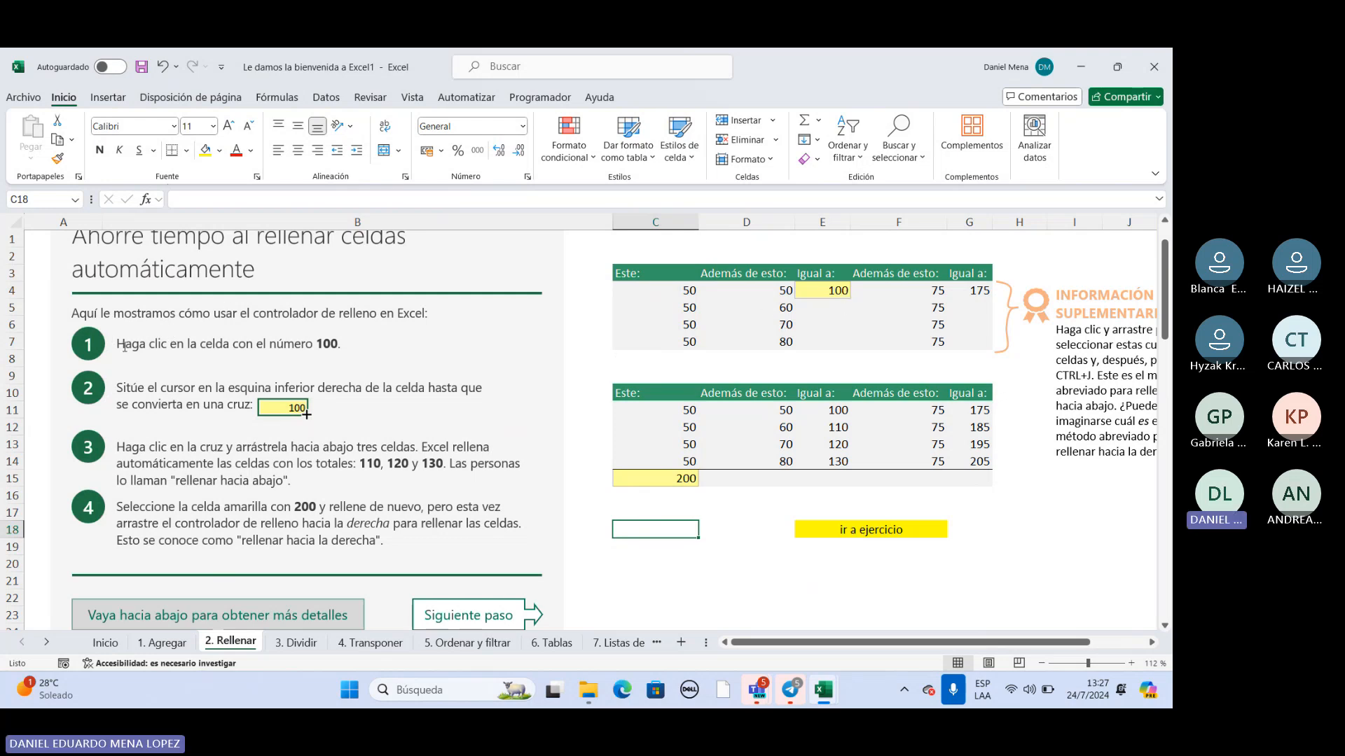
pyautogui.moveTo(116, 344); pyautogui.dragTo(172, 344)
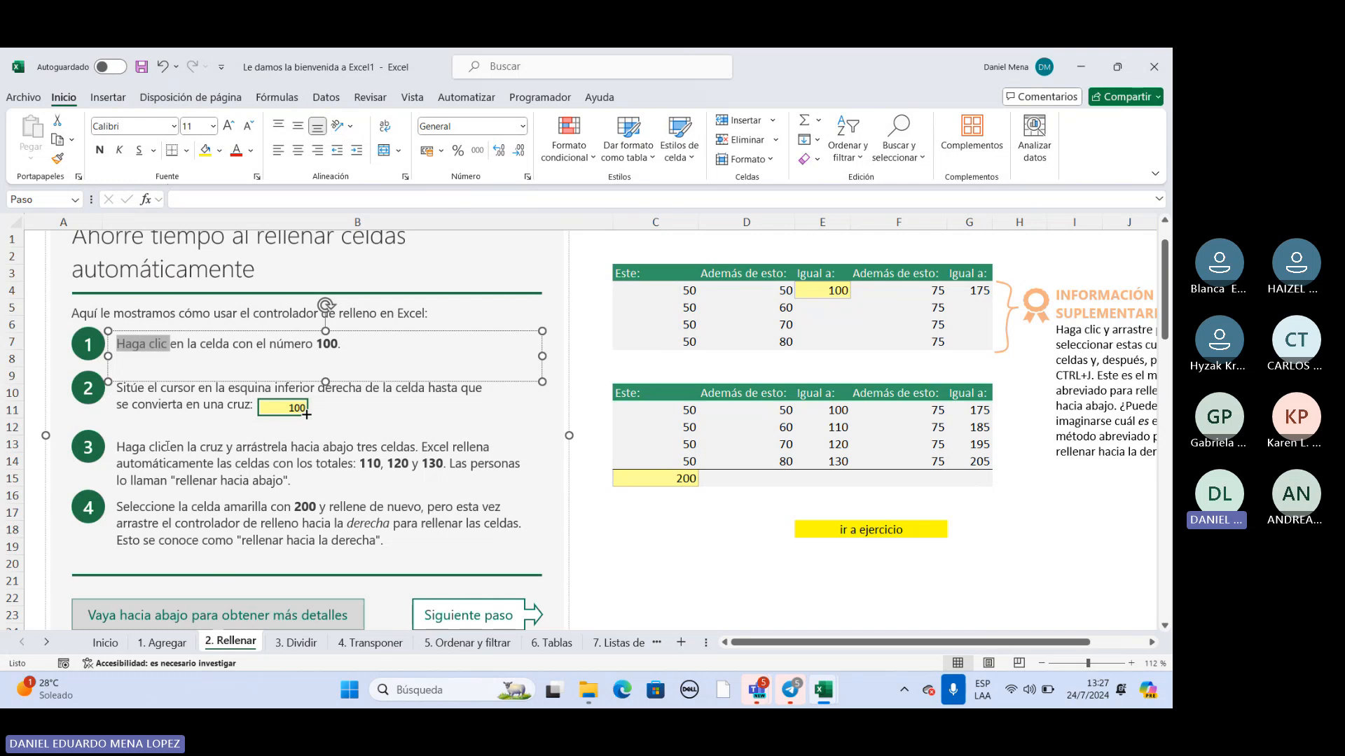
pyautogui.click(380, 420)
pyautogui.click(386, 356)
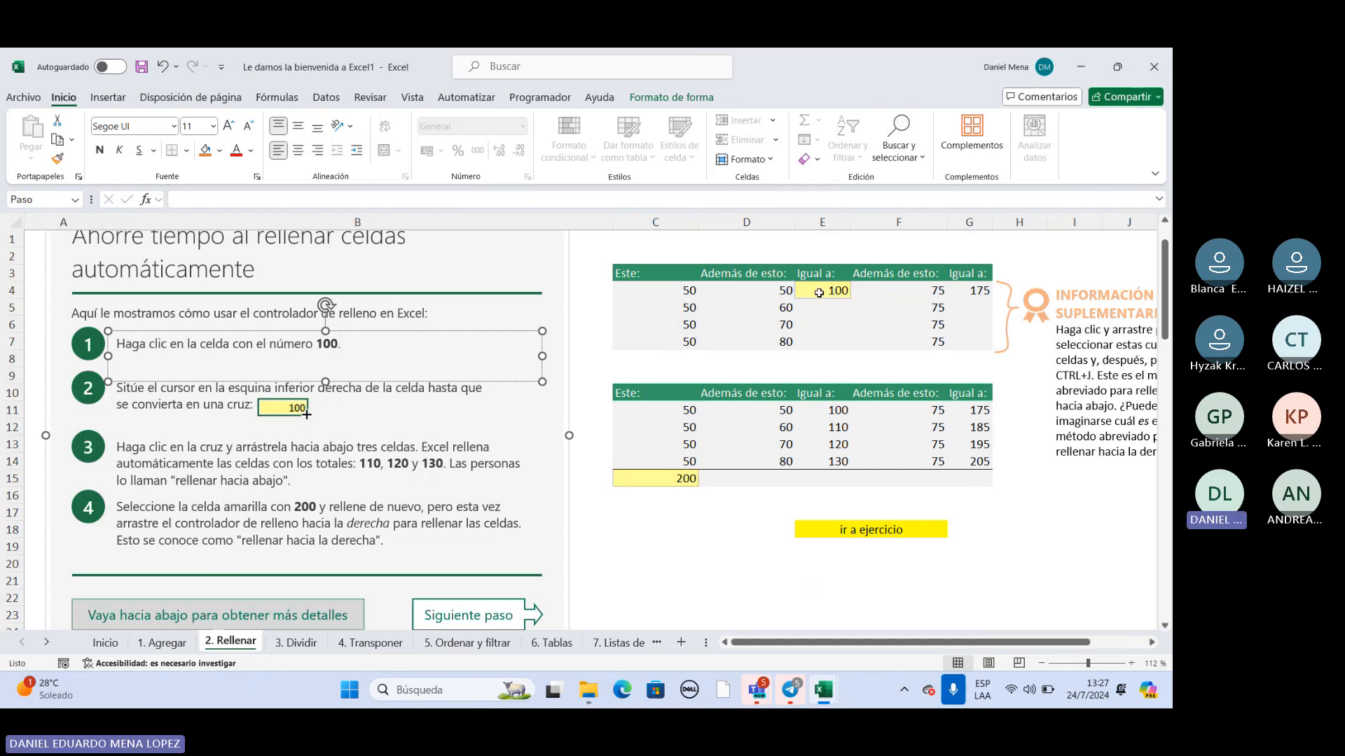
pyautogui.click(819, 293)
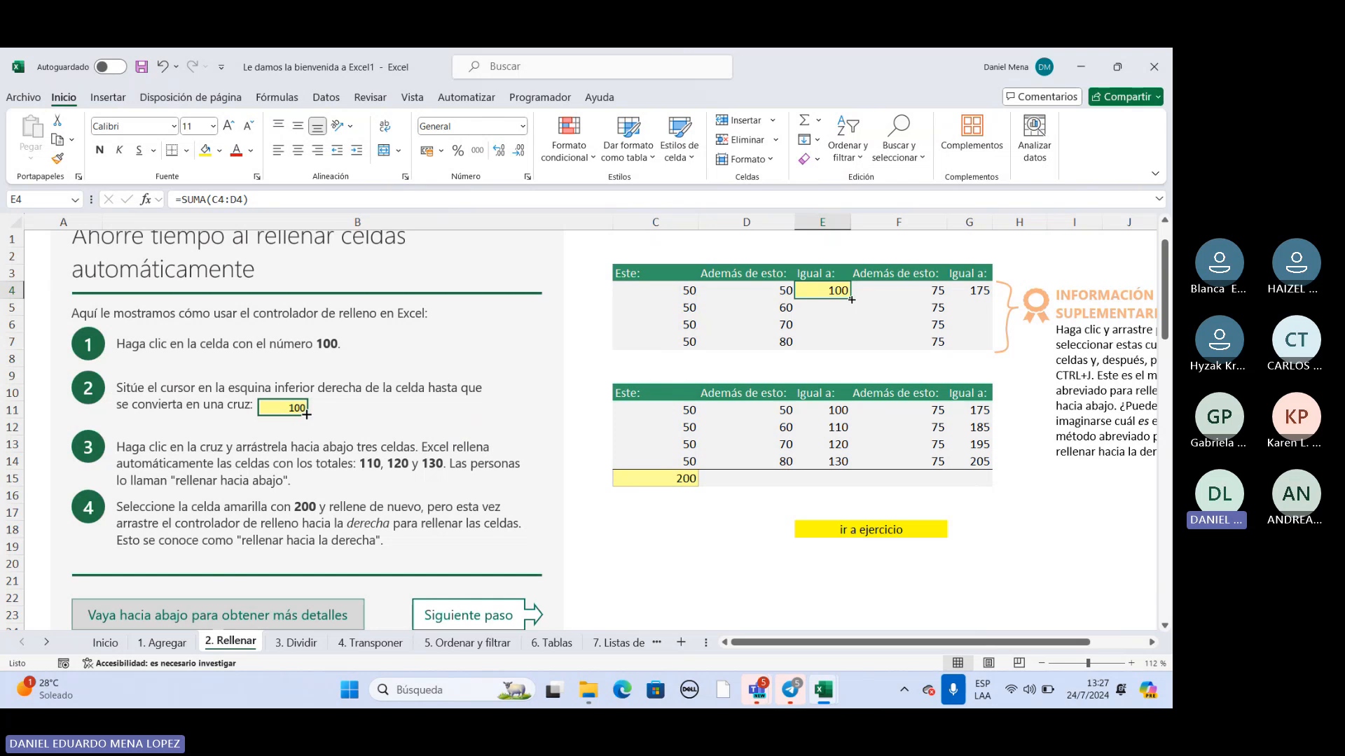
pyautogui.moveTo(851, 299); pyautogui.dragTo(844, 349)
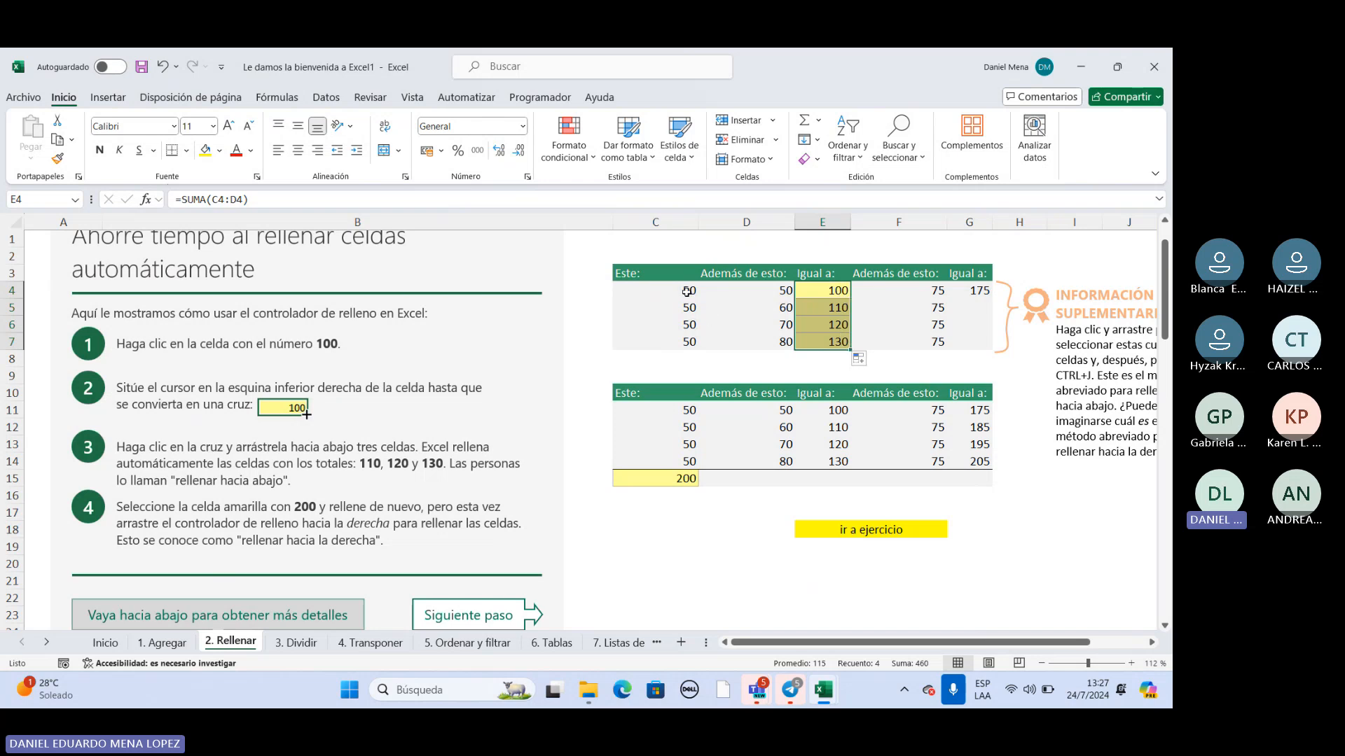
pyautogui.click(779, 305)
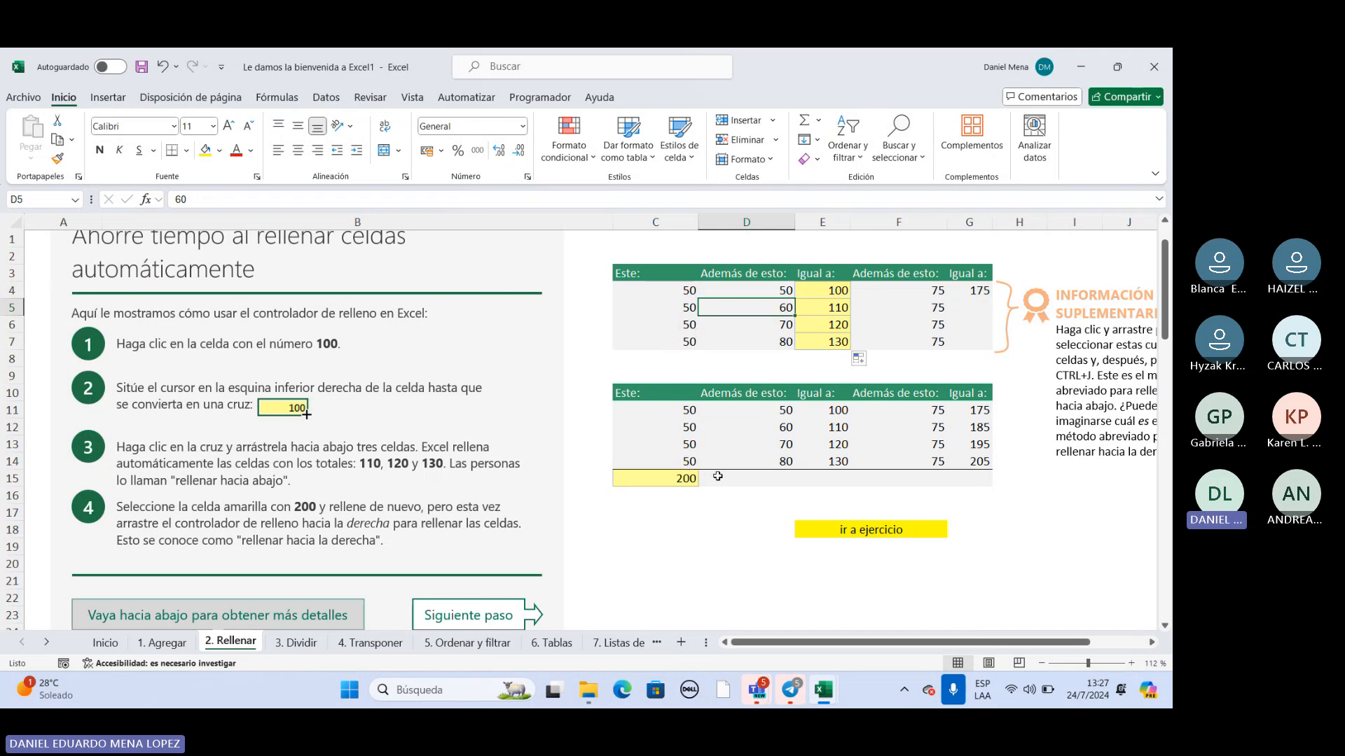
pyautogui.moveTo(817, 292); pyautogui.dragTo(814, 336)
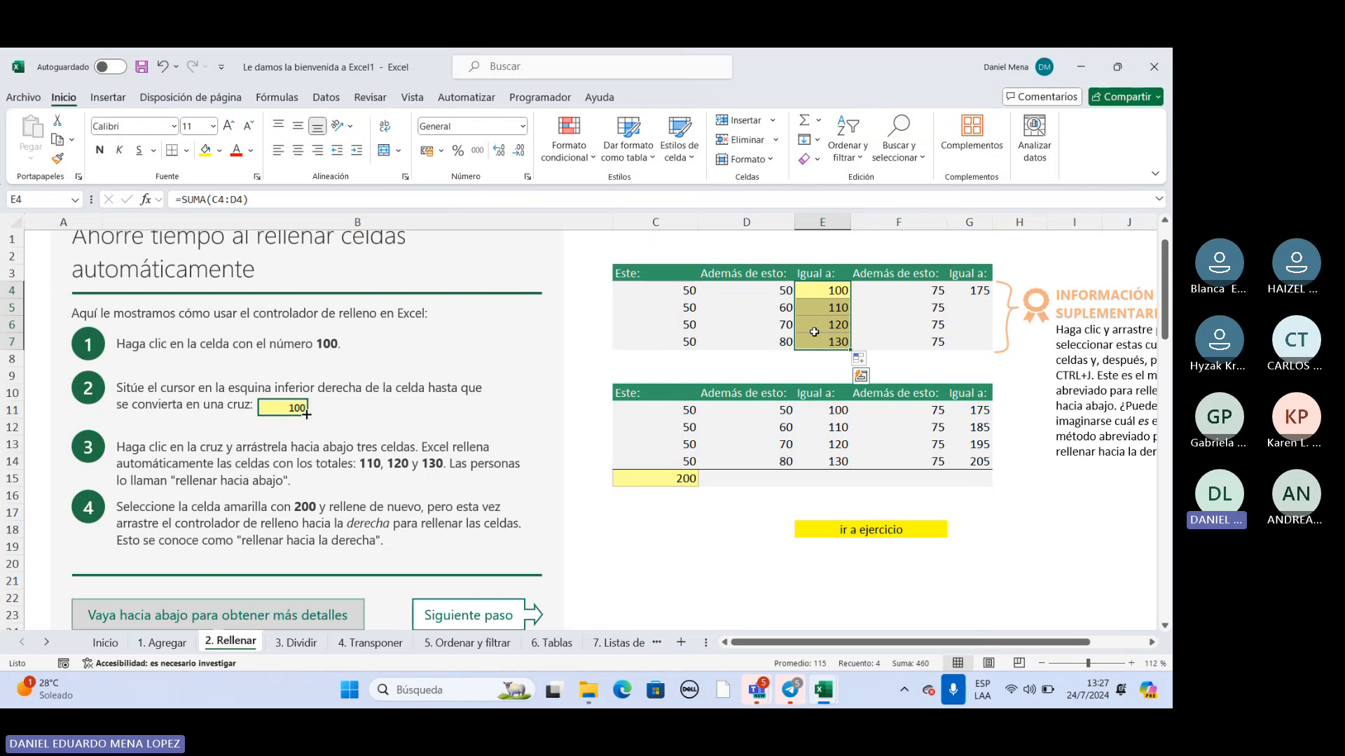
# Check the second table's total formula in C15 and its source cells, along with the values in the neighbouring columns.
pyautogui.click(672, 479)
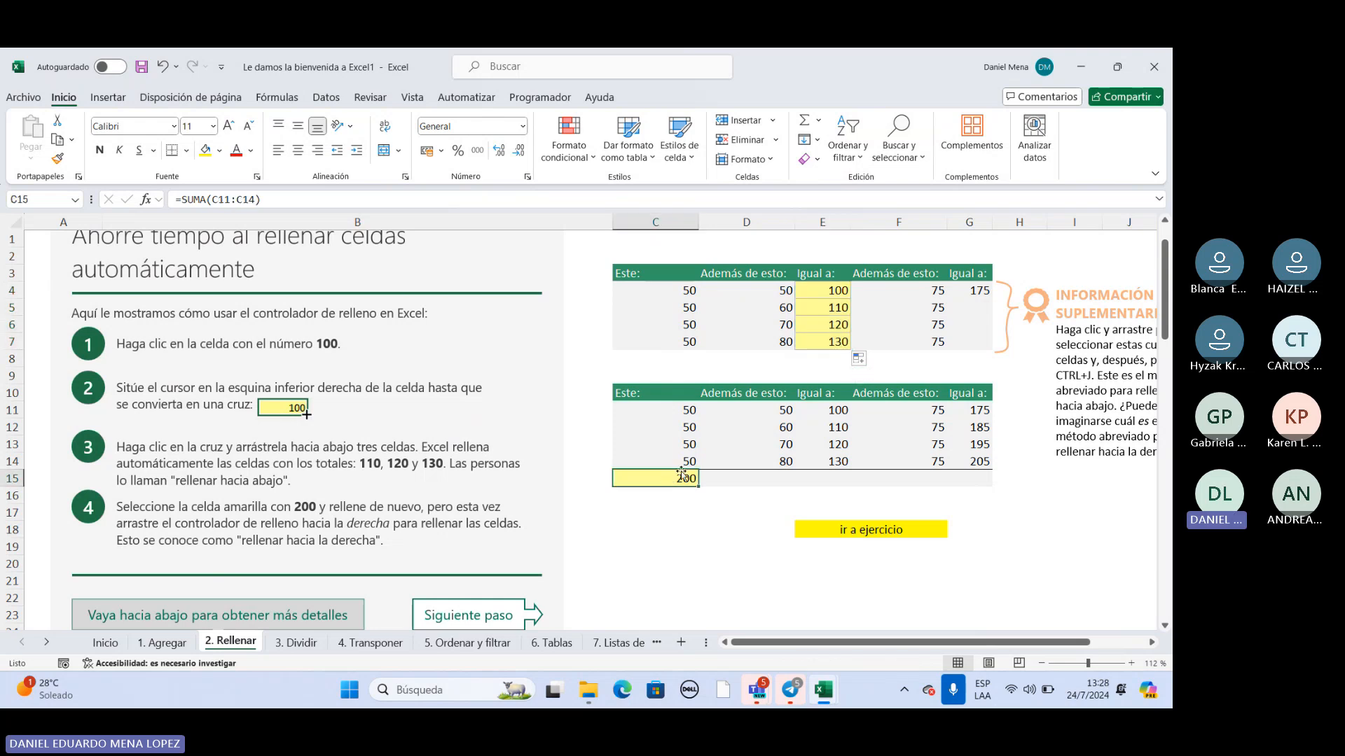
pyautogui.click(686, 411)
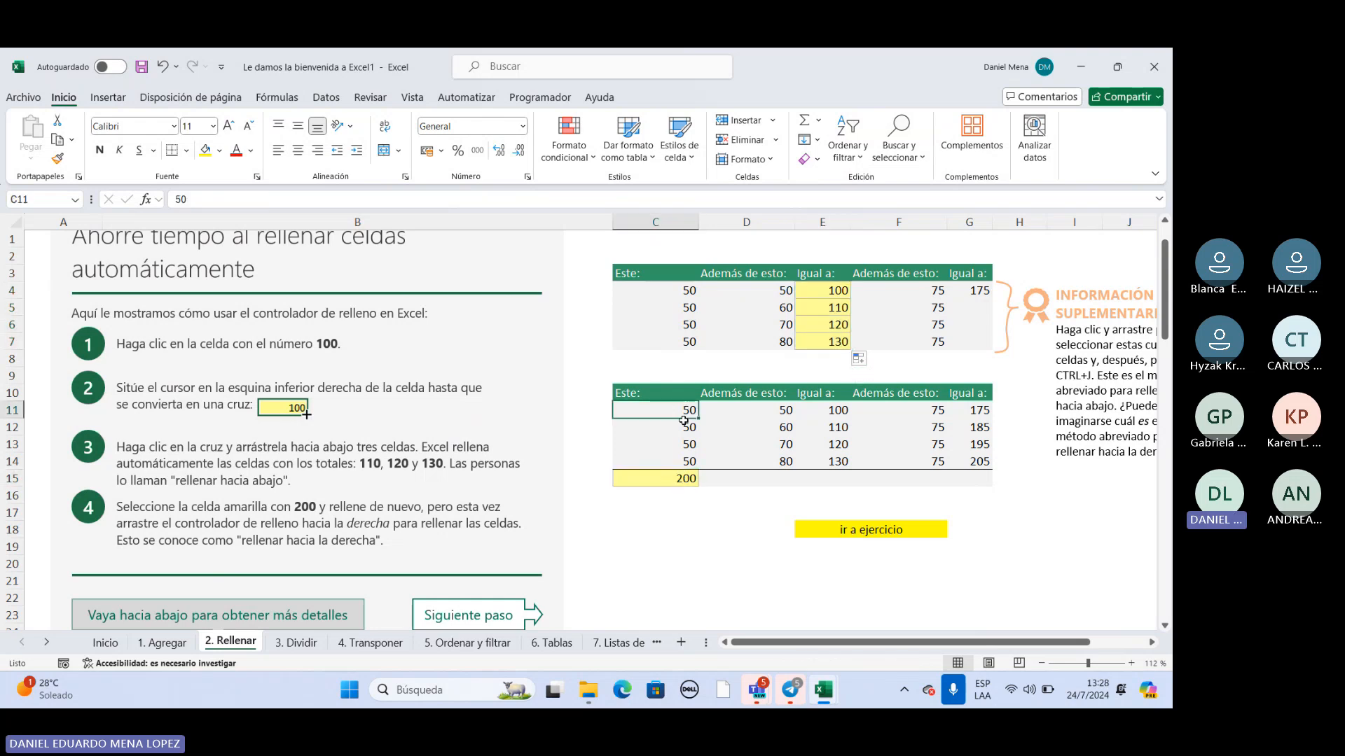
pyautogui.moveTo(684, 420); pyautogui.dragTo(679, 479)
pyautogui.click(790, 482)
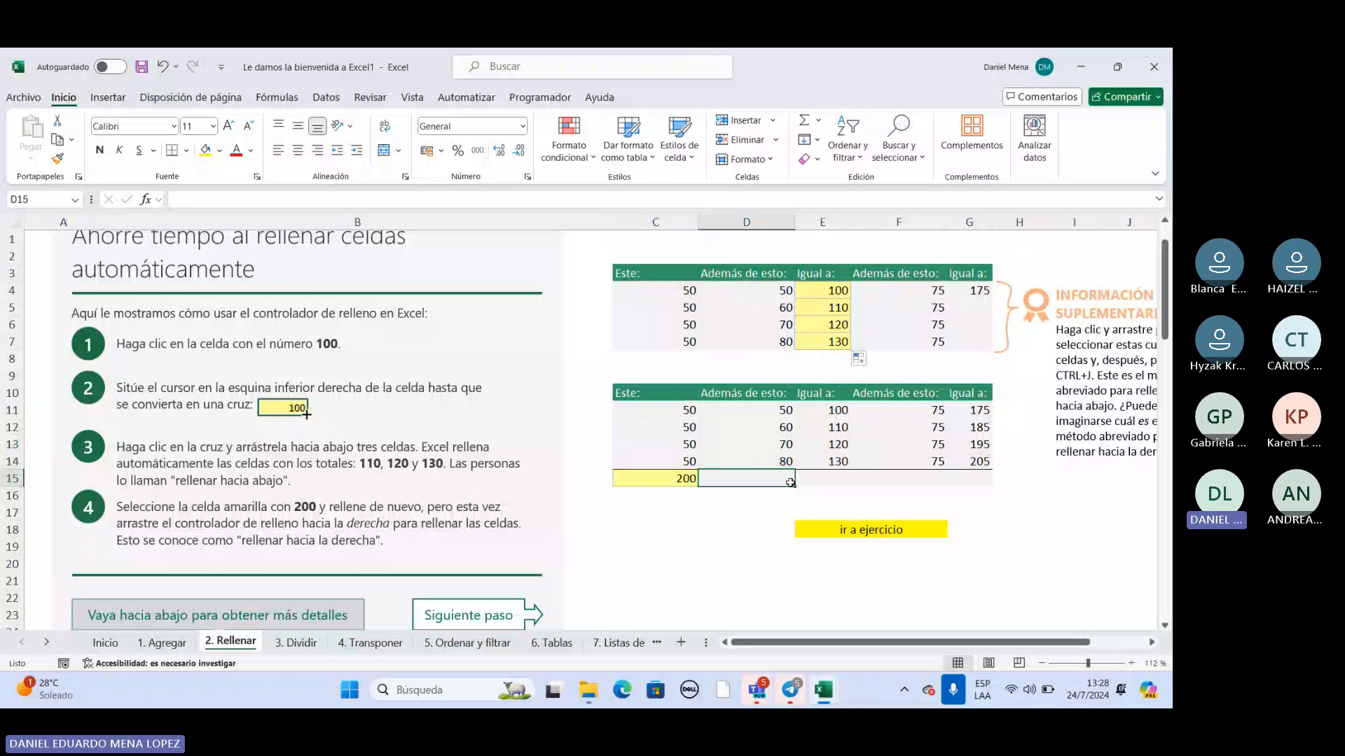
pyautogui.click(785, 411)
pyautogui.click(839, 414)
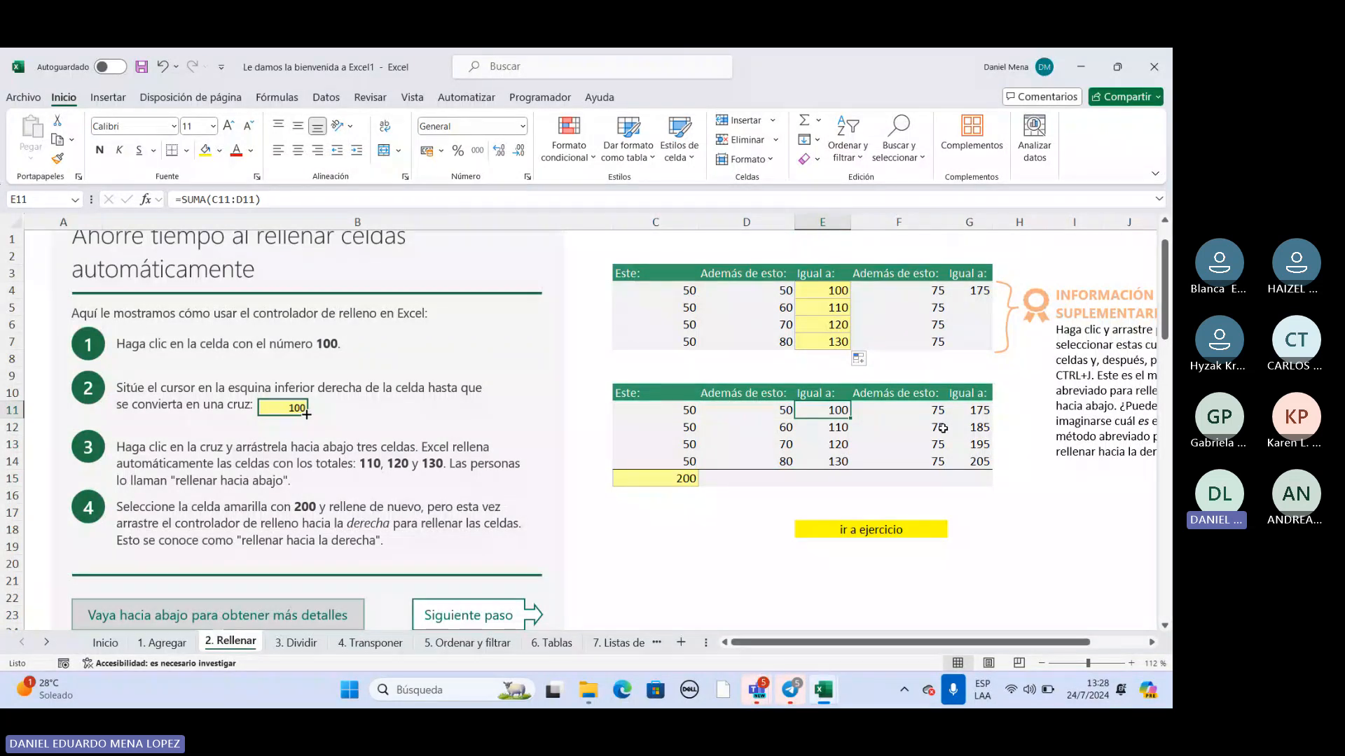
pyautogui.click(941, 427)
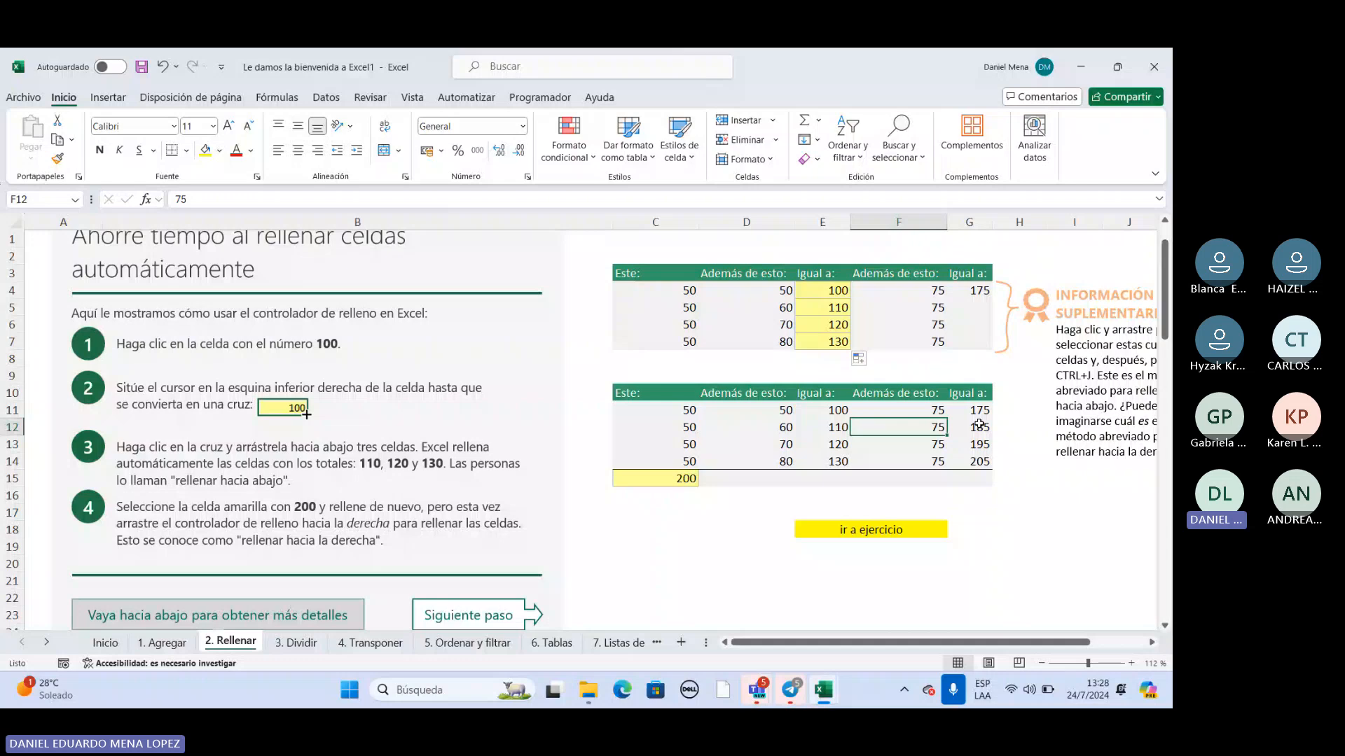
# Fill the SUMA total in C15 across the second table's bottom row to G15 and check the summed column values.
pyautogui.click(683, 479)
pyautogui.moveTo(691, 487); pyautogui.dragTo(970, 484)
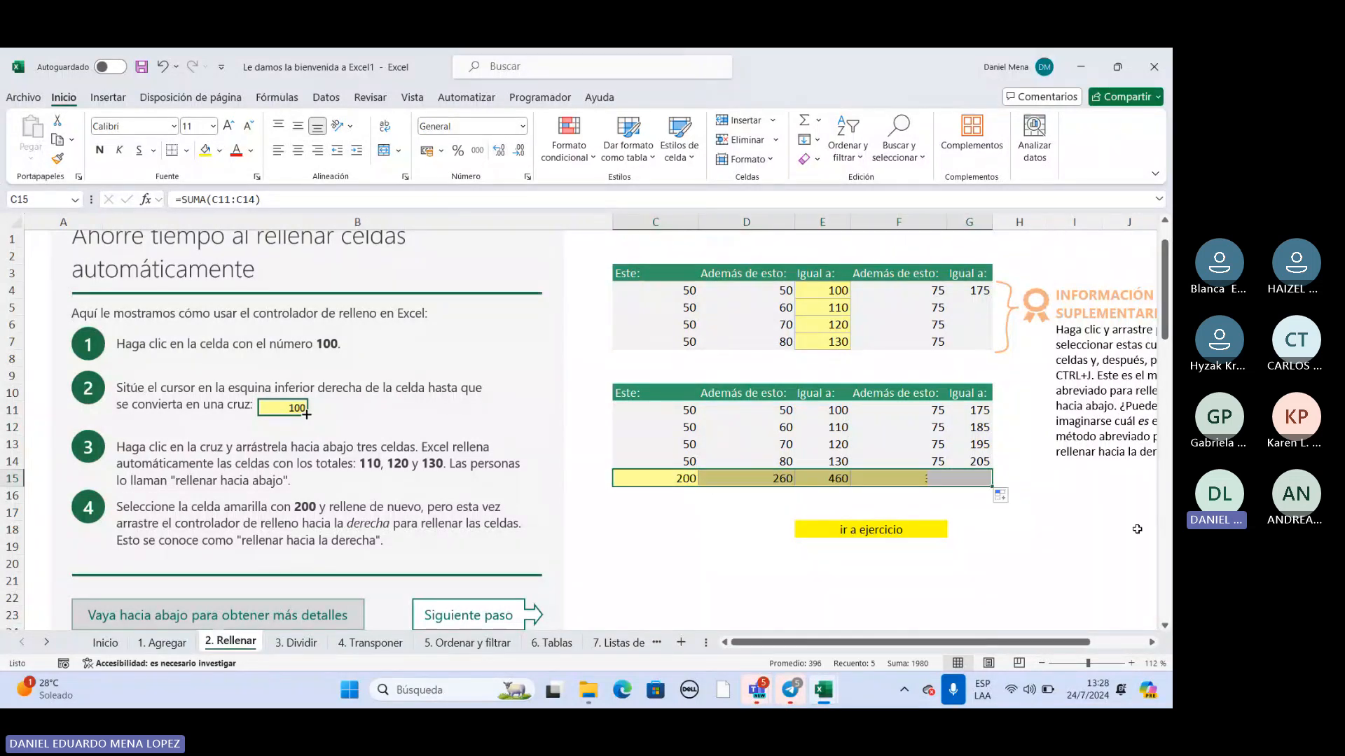
pyautogui.click(721, 545)
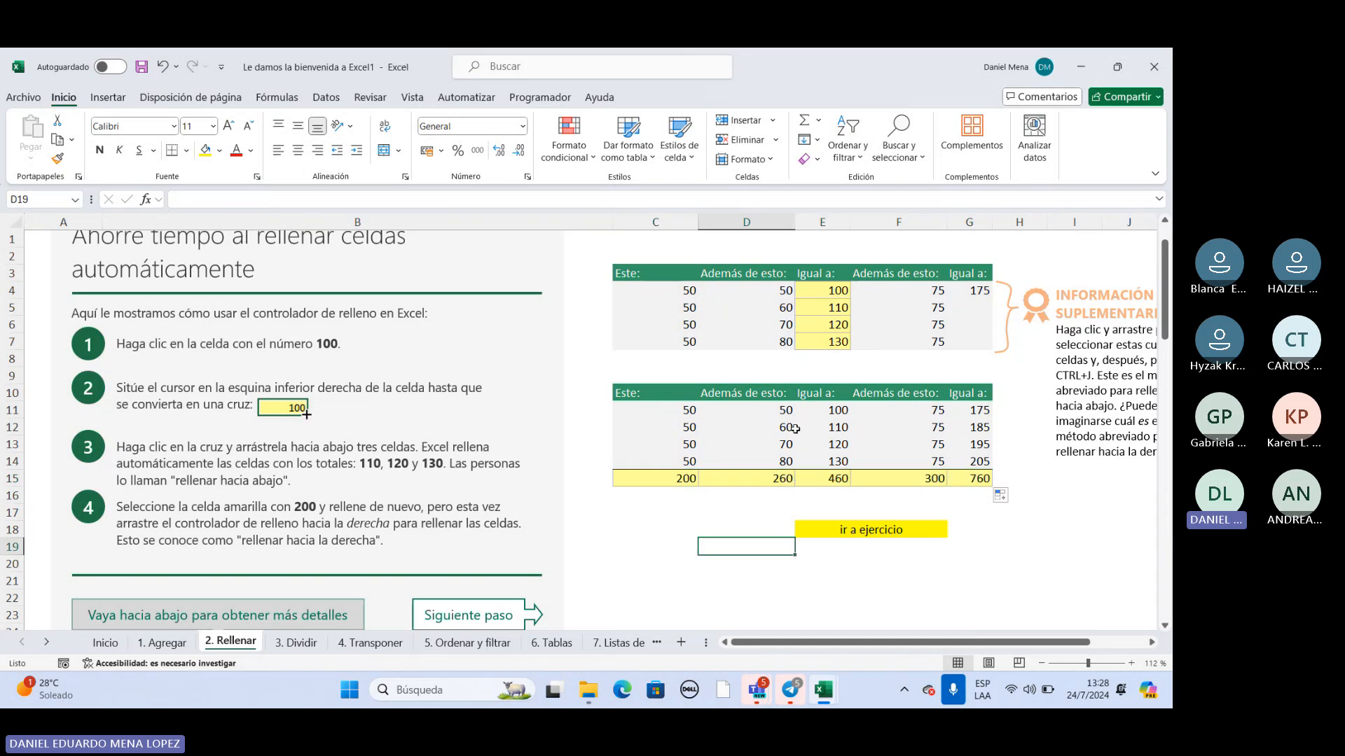
pyautogui.click(786, 407)
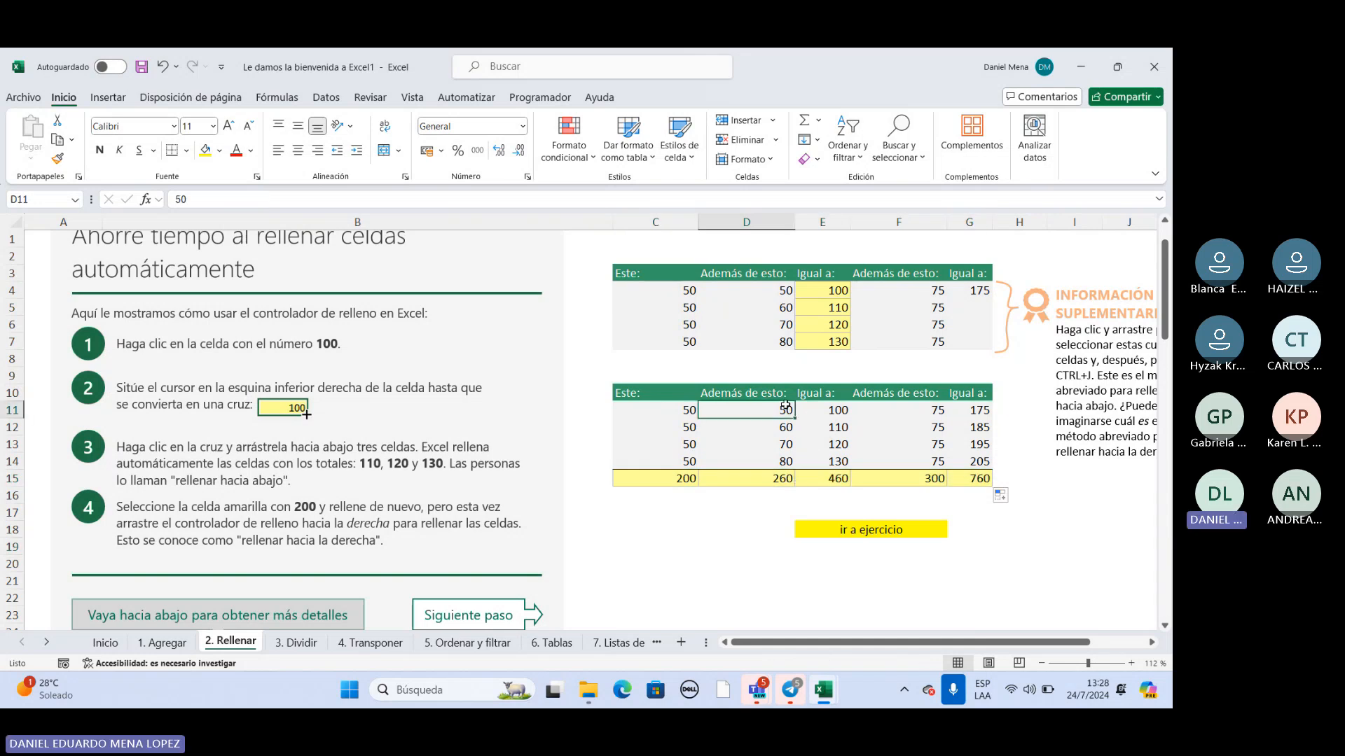
pyautogui.moveTo(786, 407); pyautogui.dragTo(783, 463)
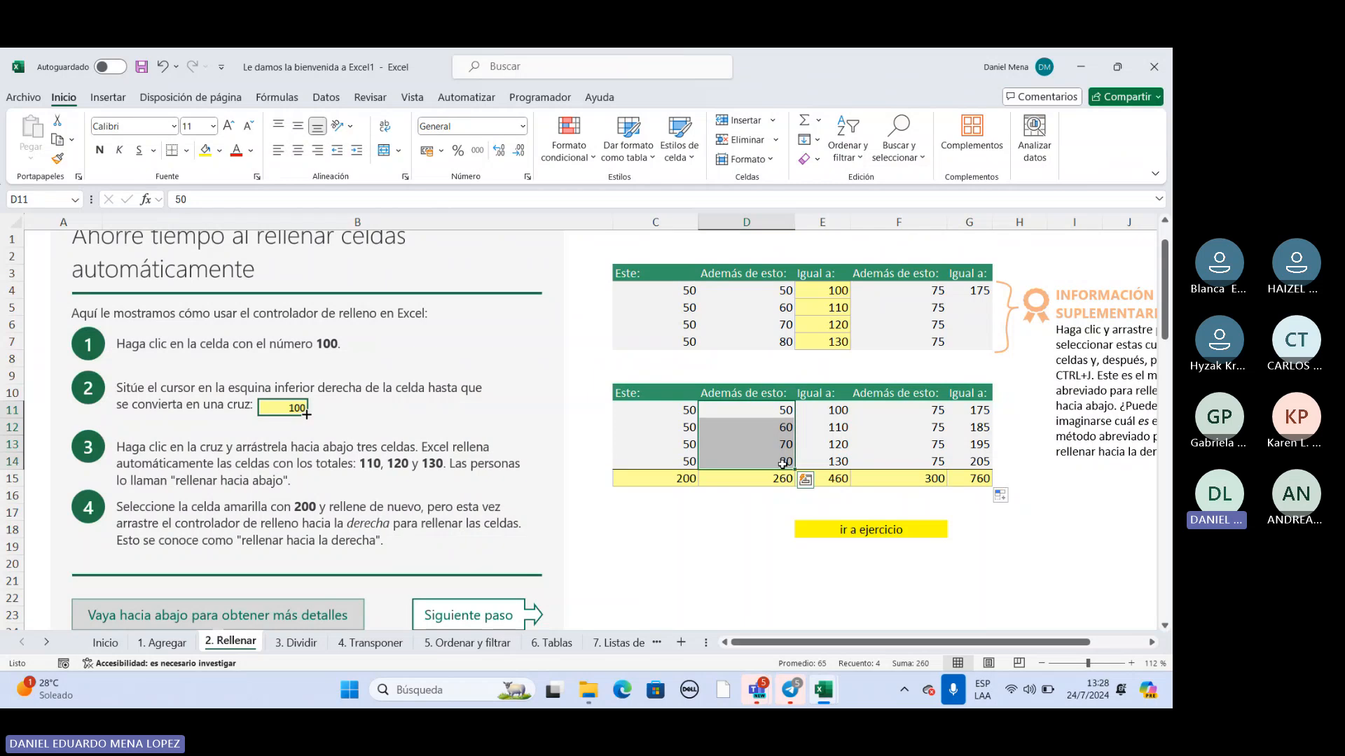
pyautogui.click(840, 462)
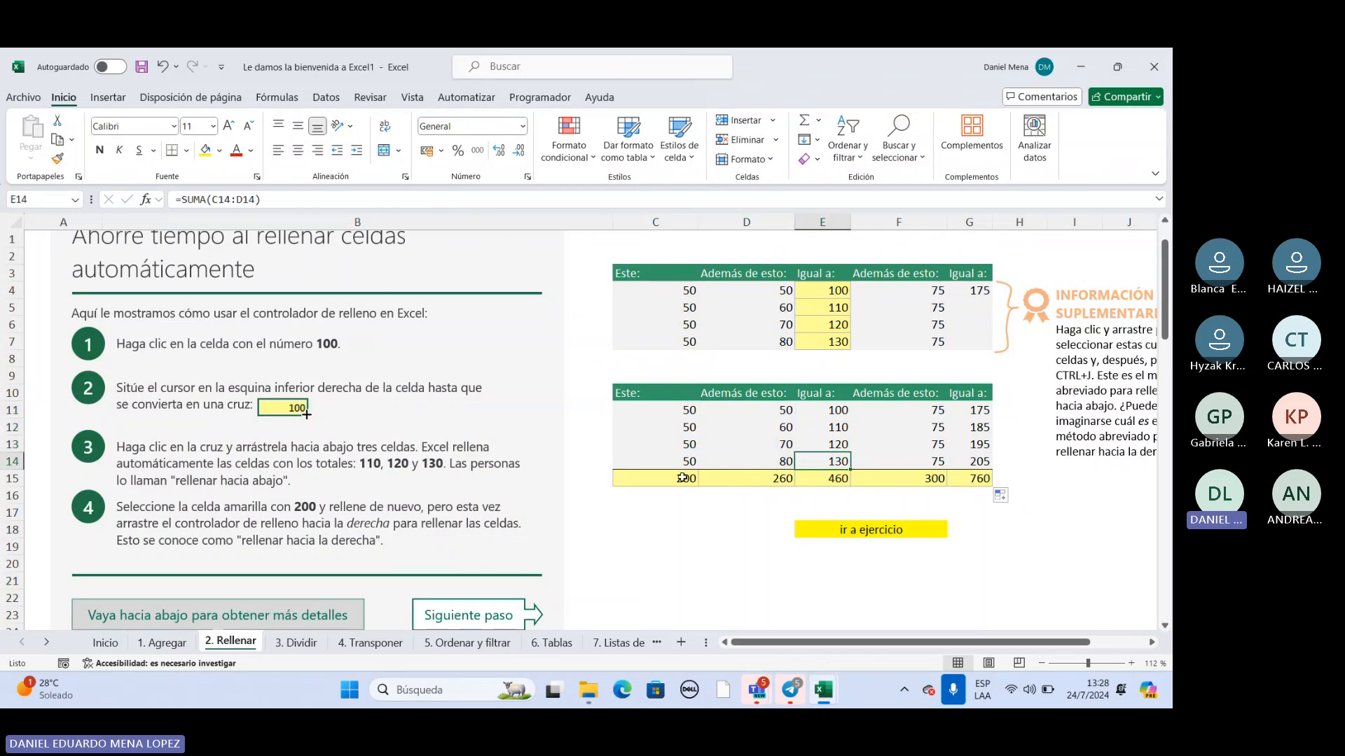
# Copy Producir from C34 down to C37 and Fruta from D34 down to D37 with the fill handle.
pyautogui.scroll(-3, 731, 448)
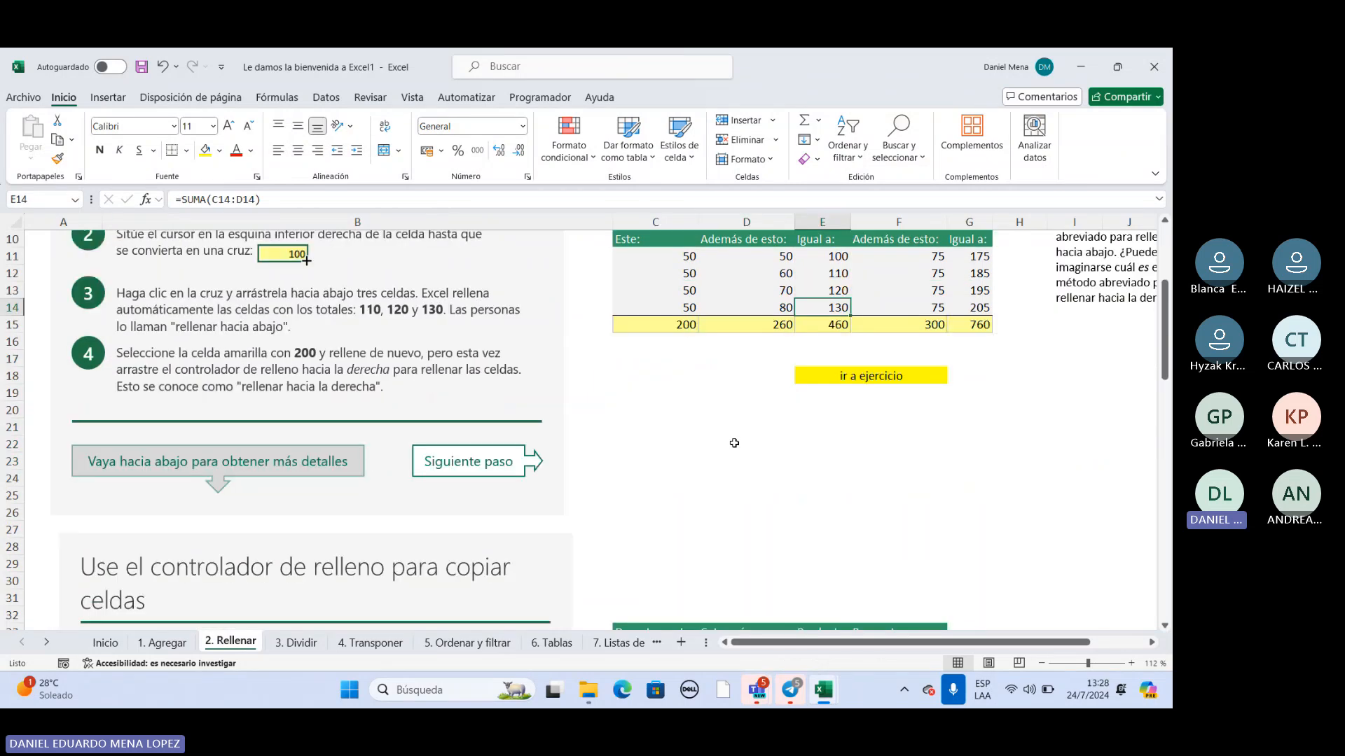
pyautogui.scroll(-5, 734, 443)
pyautogui.scroll(-1, 664, 440)
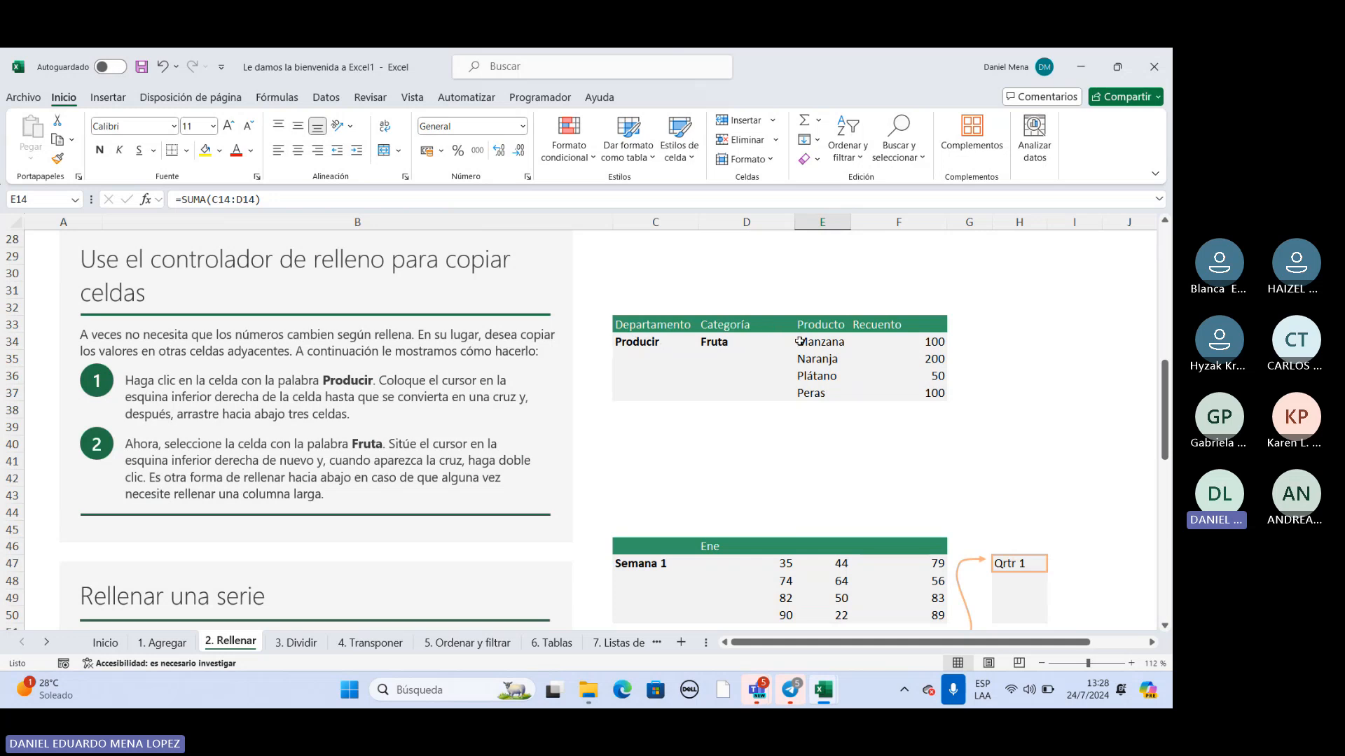
pyautogui.click(650, 343)
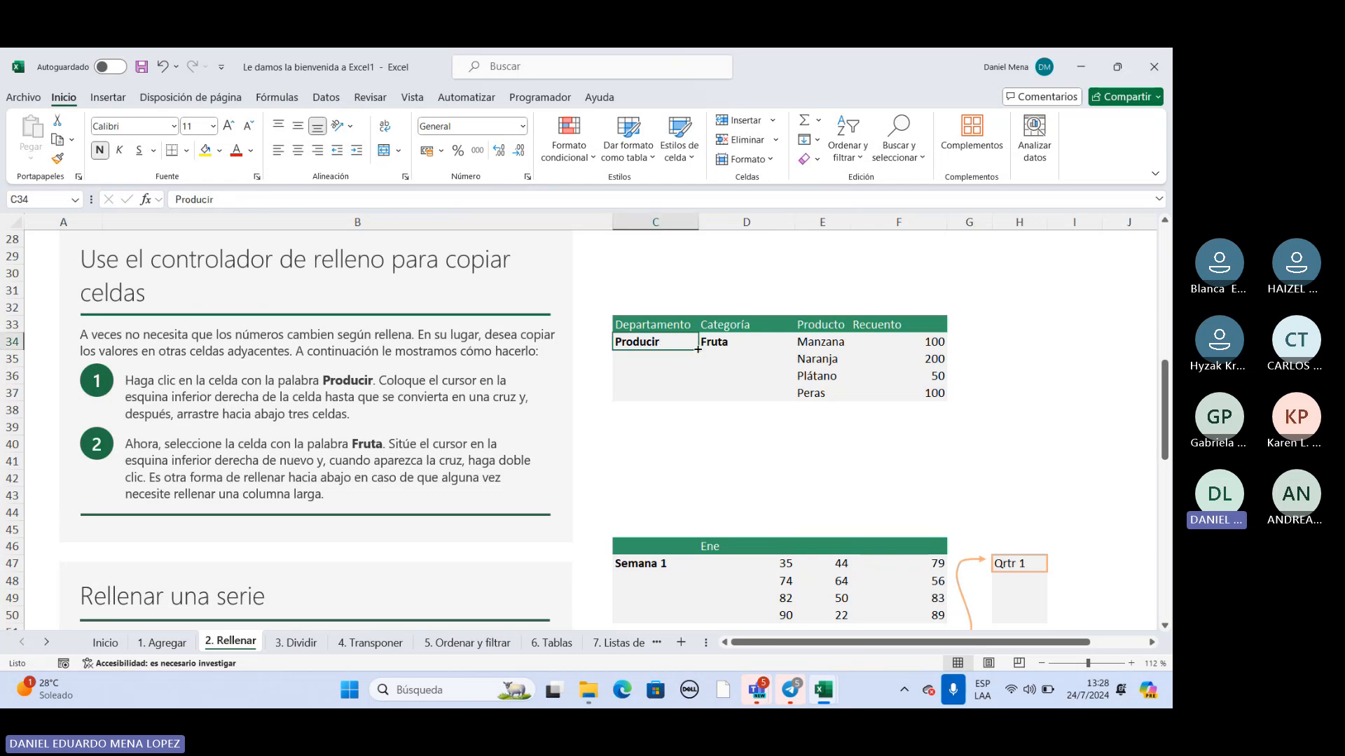
pyautogui.moveTo(697, 349); pyautogui.dragTo(687, 401)
pyautogui.click(738, 343)
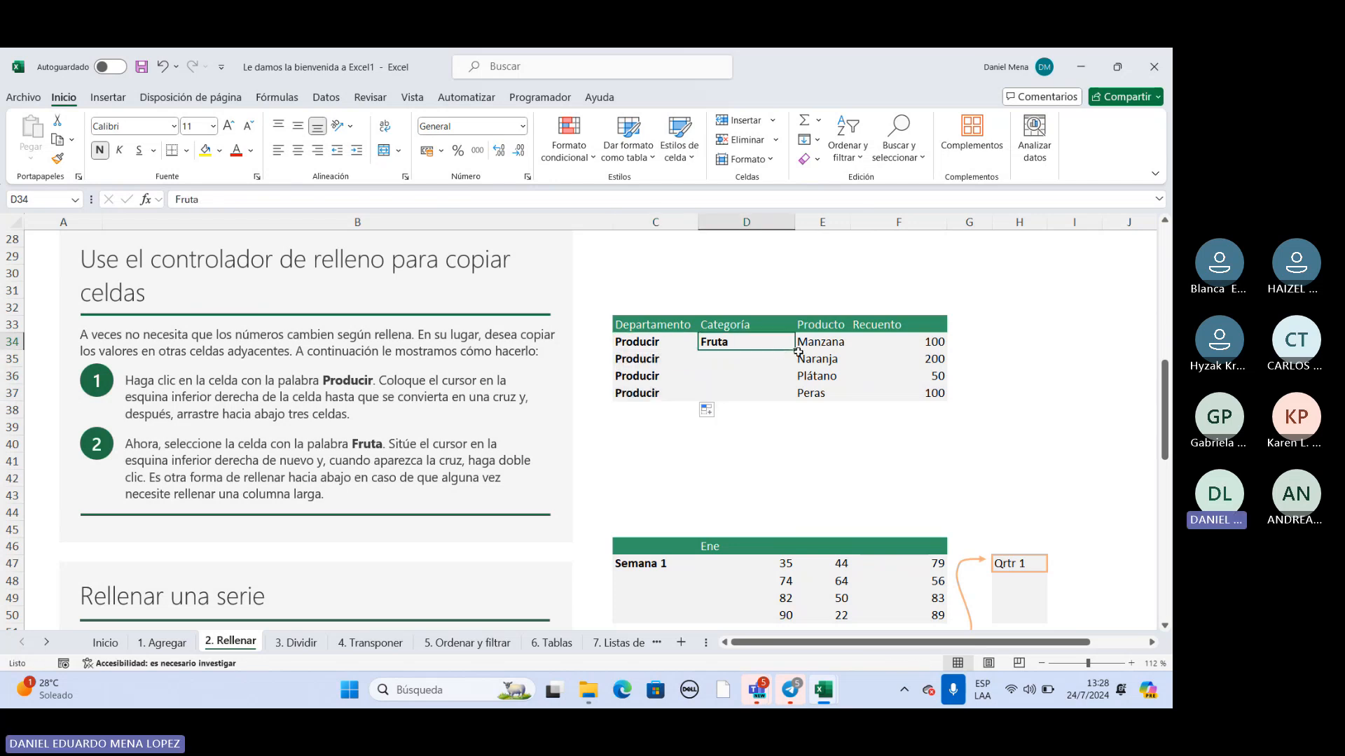
pyautogui.moveTo(797, 349); pyautogui.dragTo(794, 401)
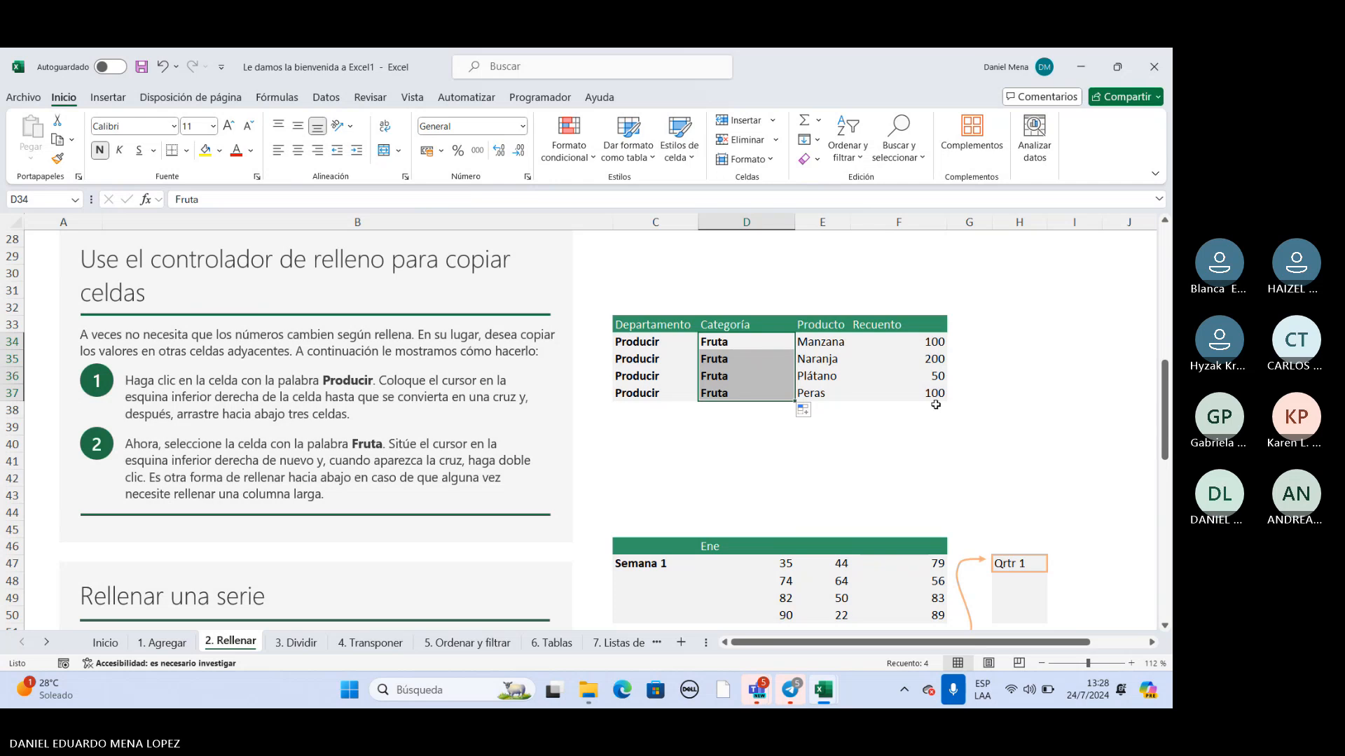
# Read instruction 1 on copying Producir with the fill handle and move on to the Rellenar una serie section.
pyautogui.scroll(-2, 938, 407)
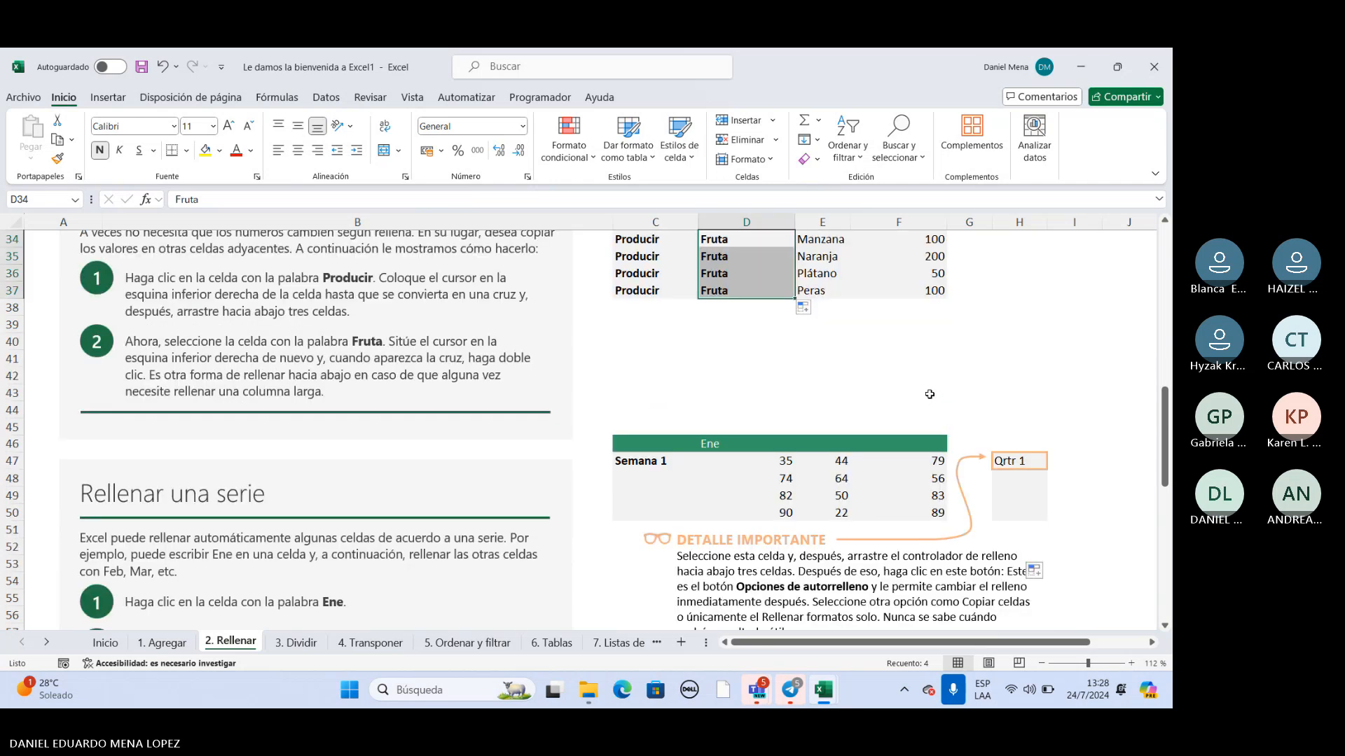
pyautogui.scroll(2, 696, 378)
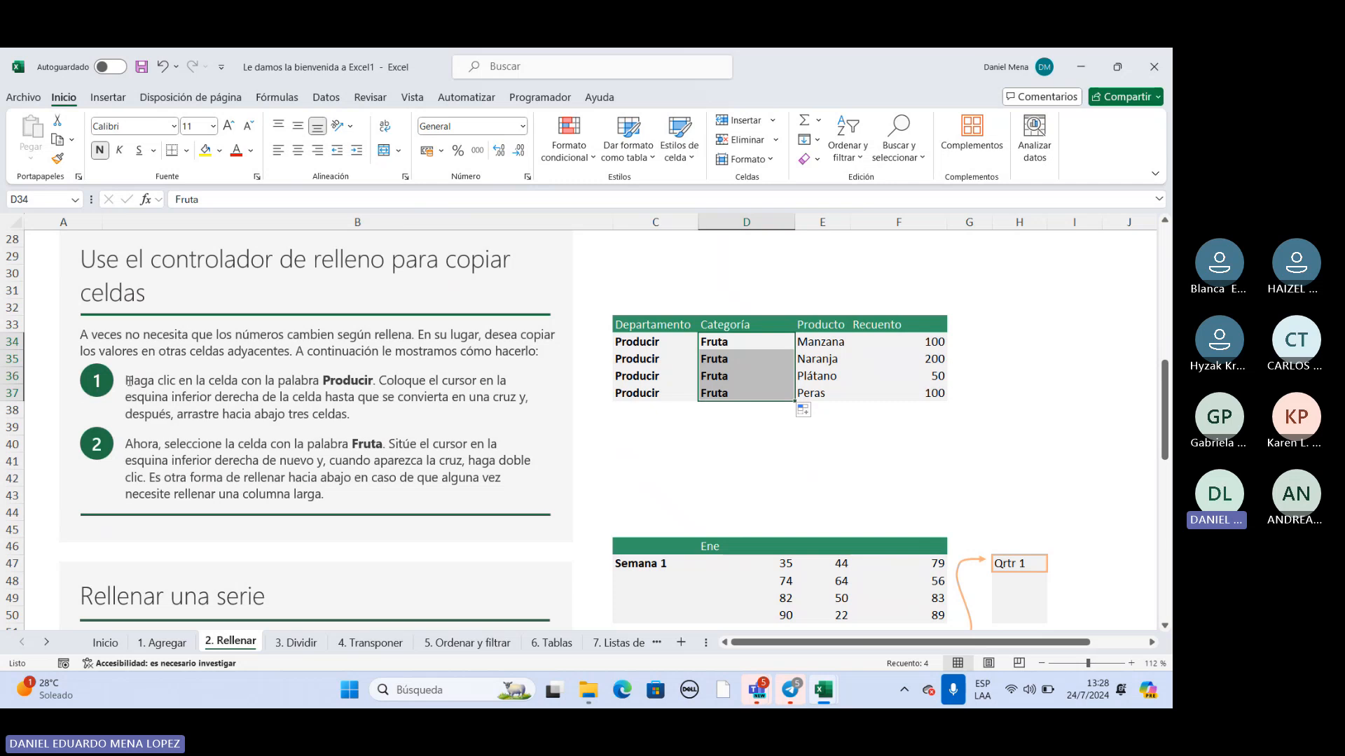
pyautogui.moveTo(129, 381); pyautogui.dragTo(364, 414)
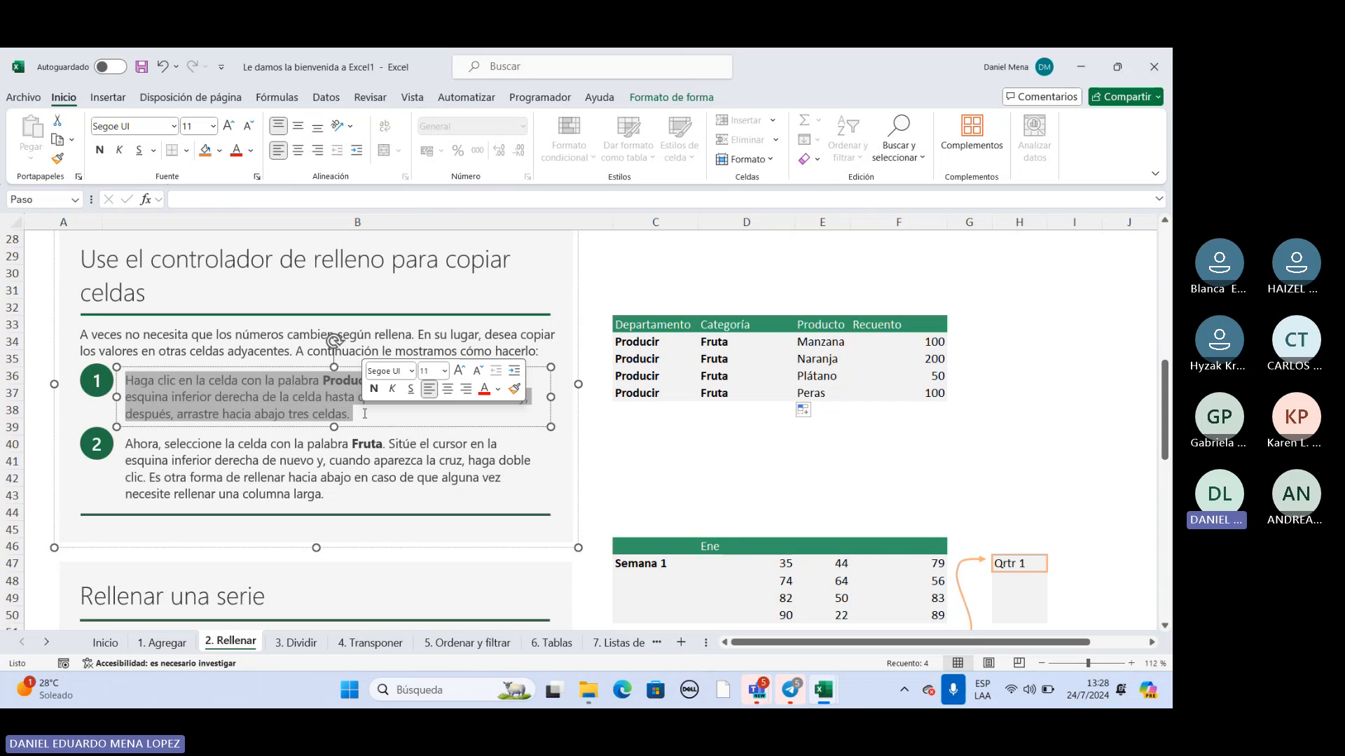
pyautogui.click(433, 417)
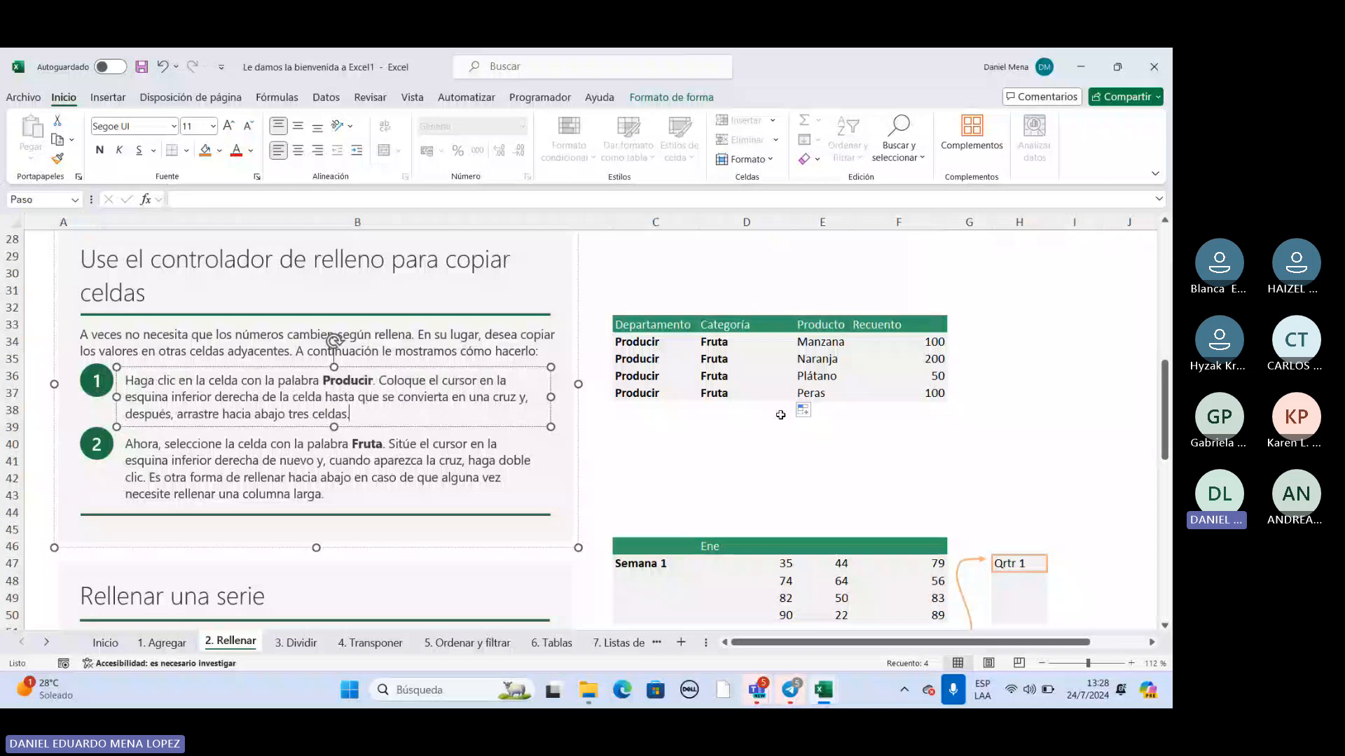
pyautogui.scroll(-1, 780, 415)
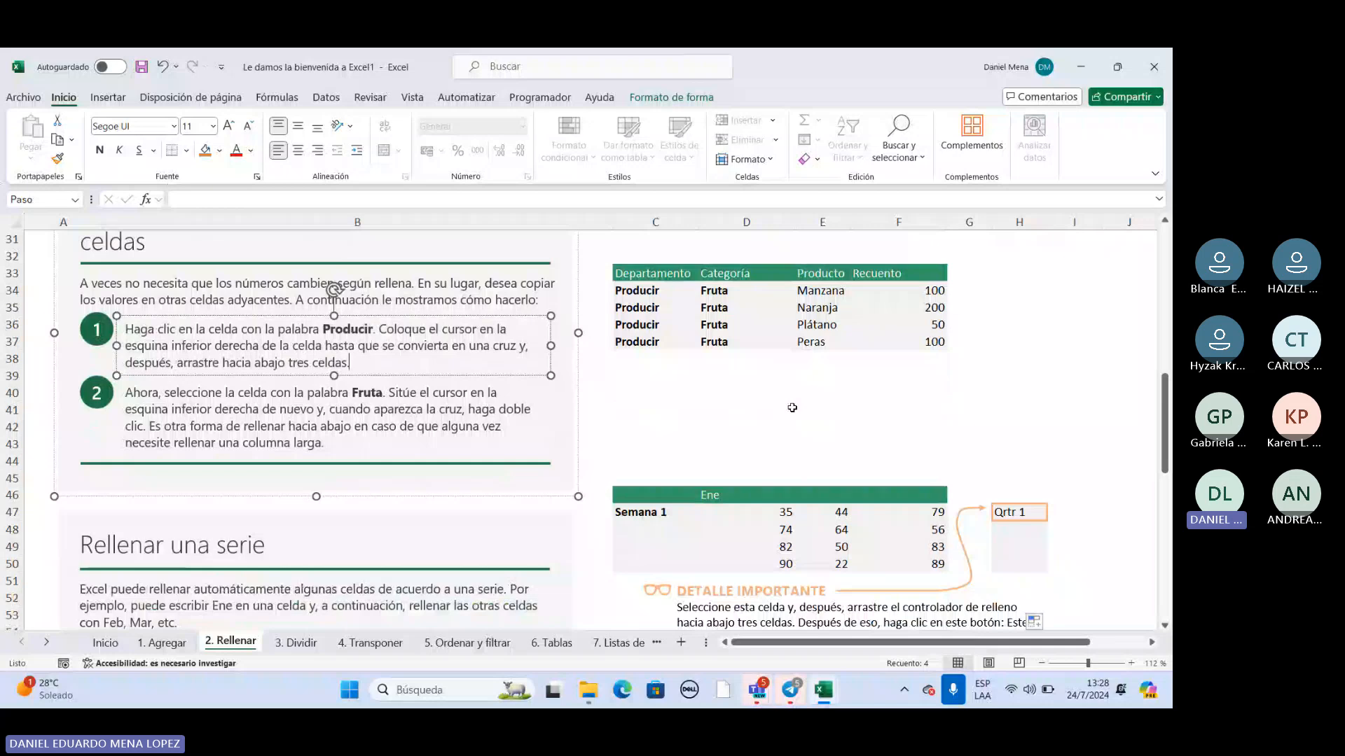
pyautogui.scroll(-1, 792, 407)
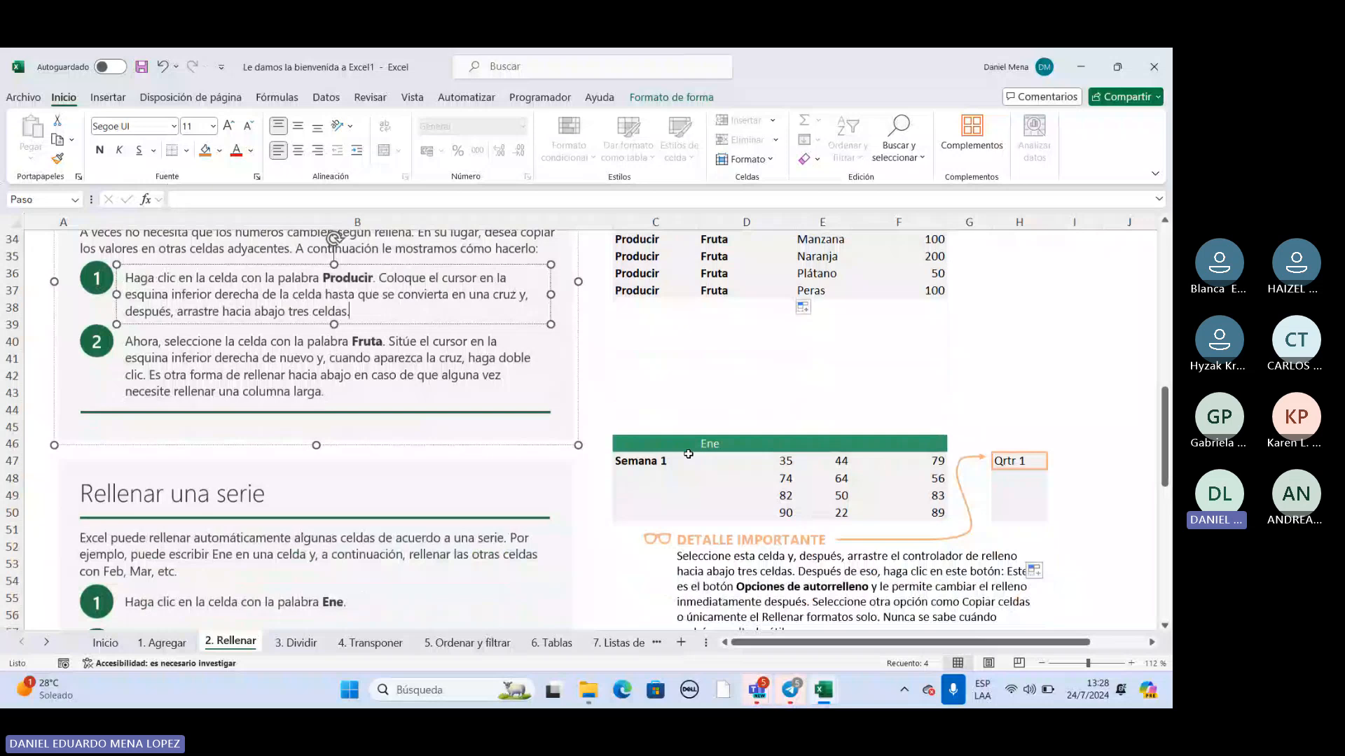
# Go to the Rellenar una serie example table and select its Ene header cell.
pyautogui.scroll(-1, 662, 428)
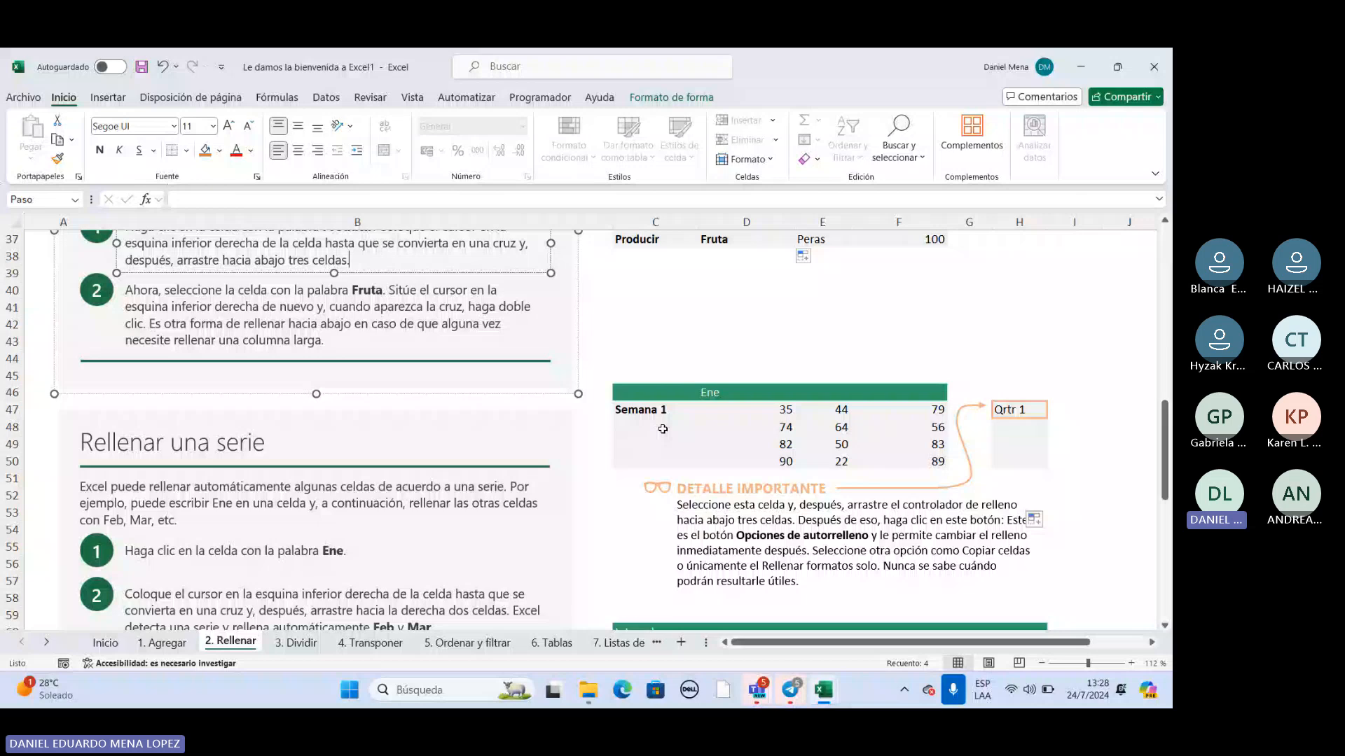
pyautogui.click(715, 393)
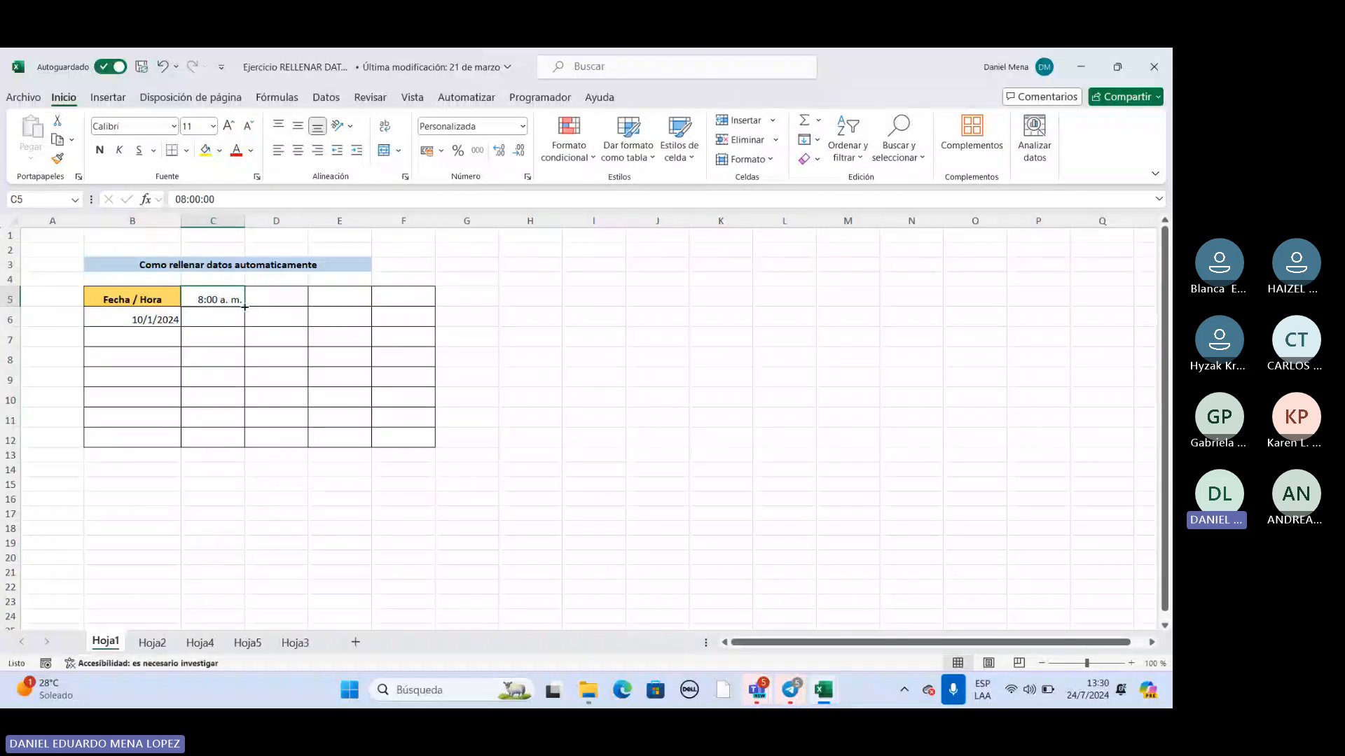
# In the Ejercicio RELLENAR DATOS 1 workbook, fill the 8:00 a. m. time in C5 across to F5 as an hourly series.
pyautogui.moveTo(245, 306); pyautogui.dragTo(430, 306)
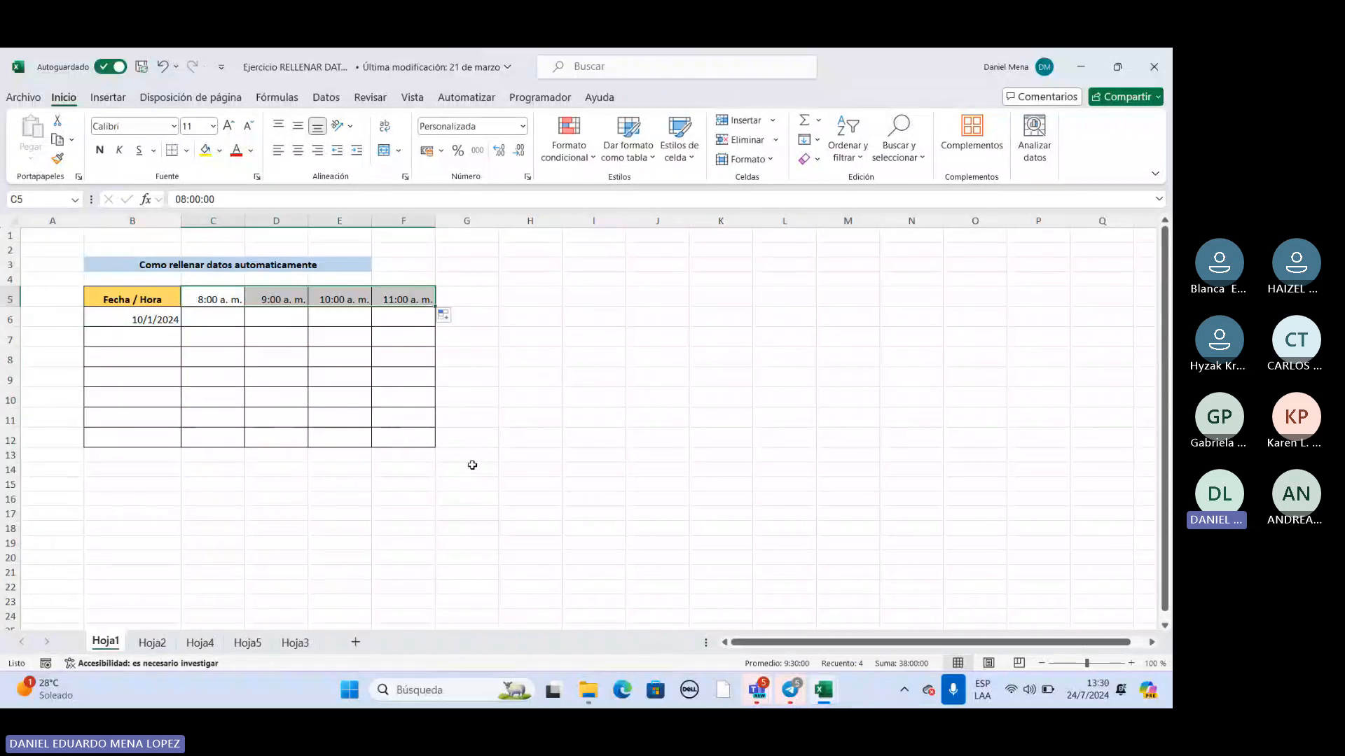
pyautogui.click(212, 310)
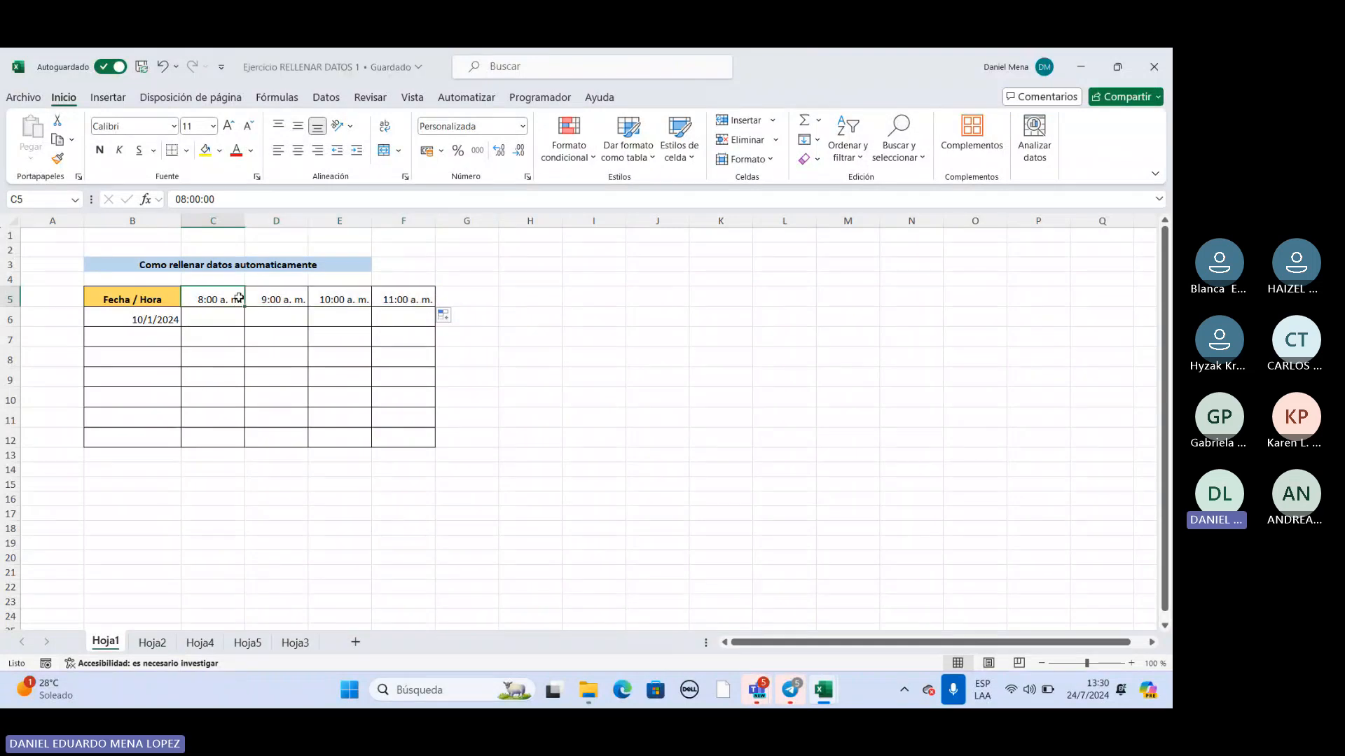
pyautogui.click(330, 302)
# Fill the date in B6 down to B12 as a daily series and check the resulting dates.
pyautogui.click(140, 320)
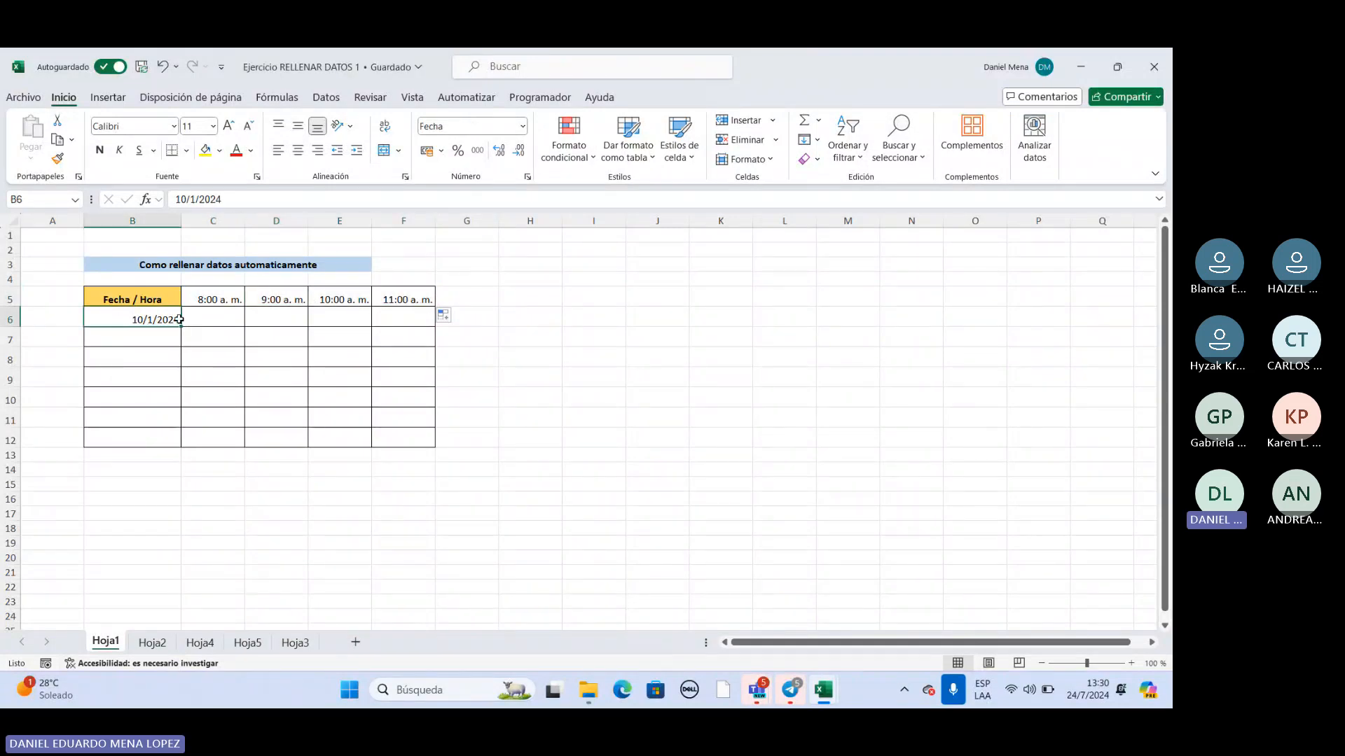
pyautogui.moveTo(182, 323); pyautogui.dragTo(176, 442)
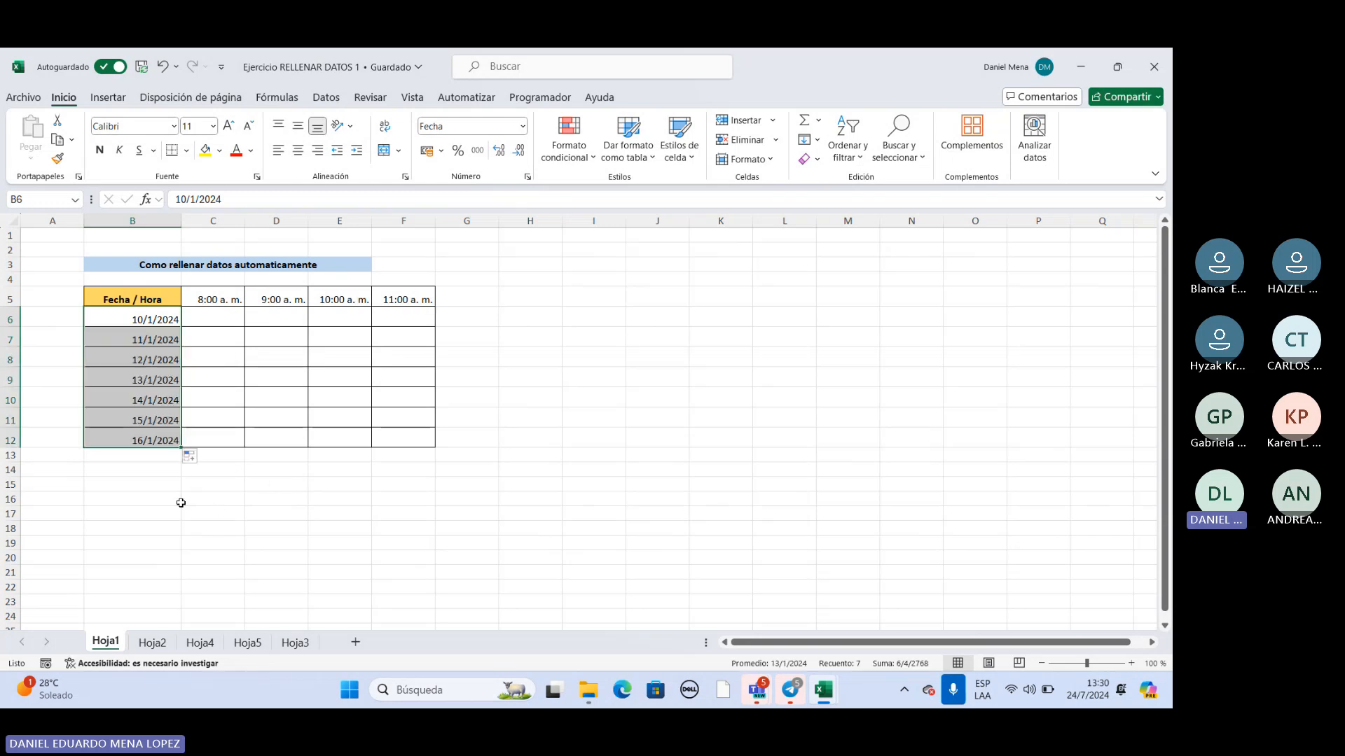
pyautogui.click(156, 486)
pyautogui.click(145, 320)
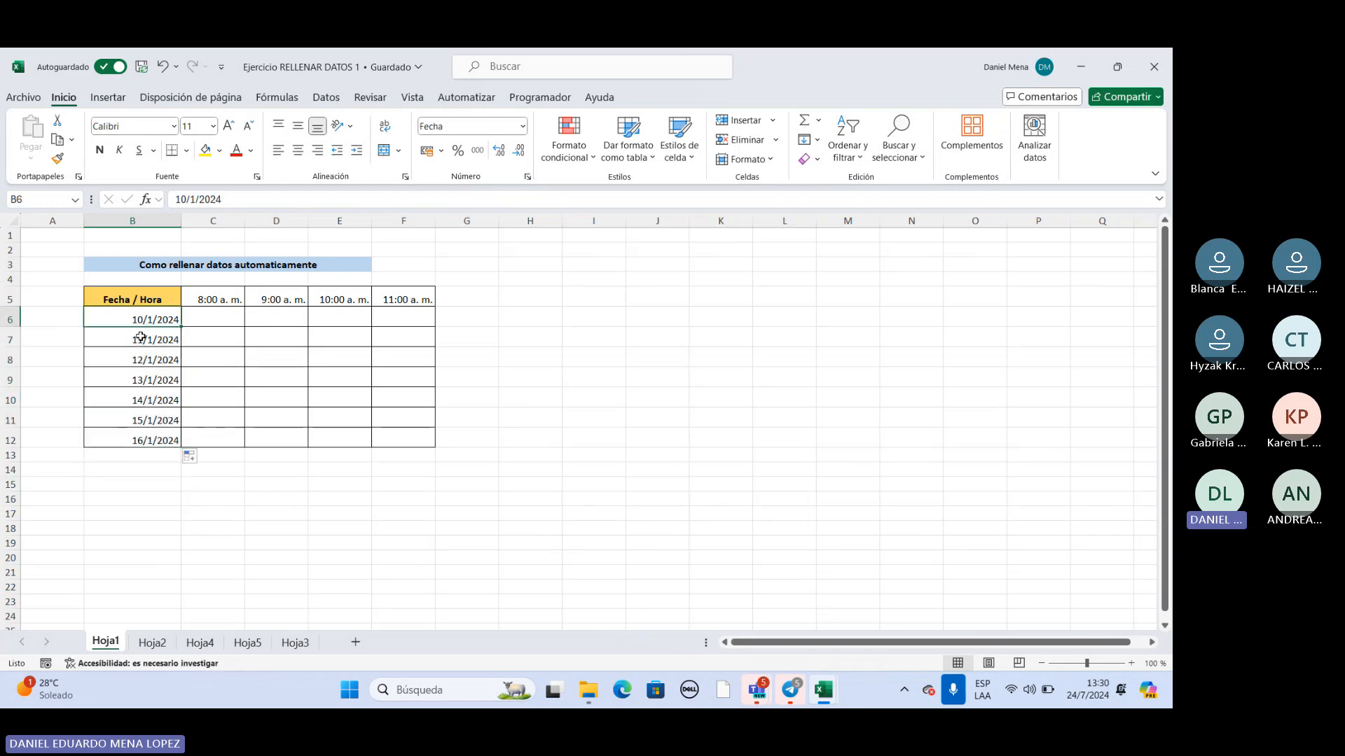
pyautogui.click(138, 343)
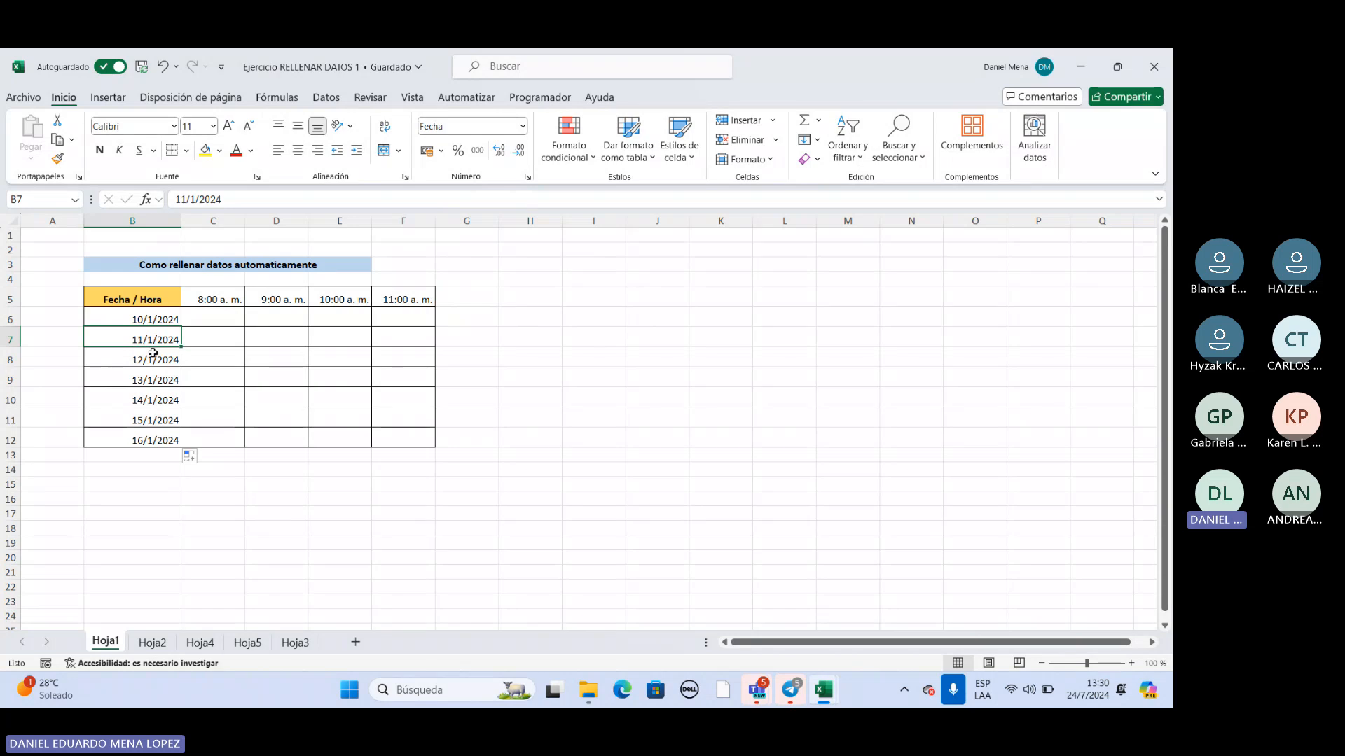
pyautogui.click(133, 362)
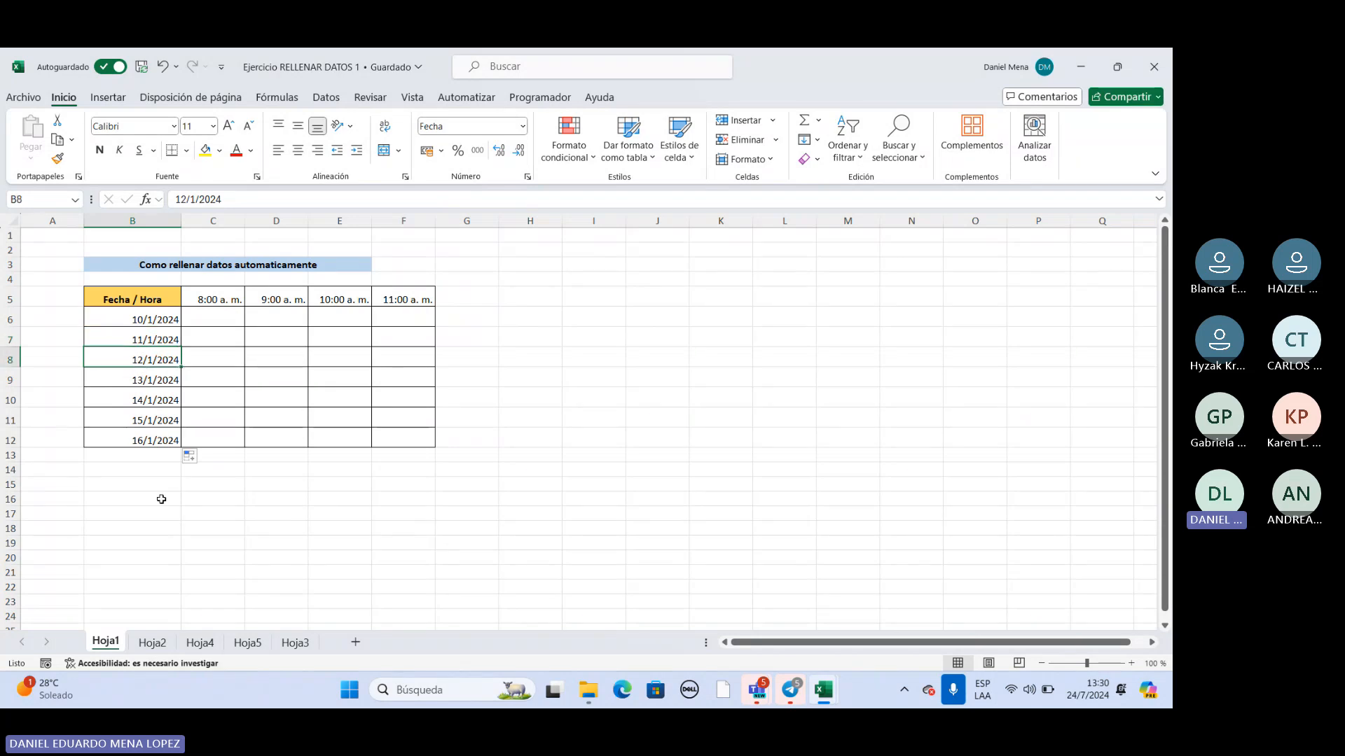
pyautogui.hotkey('ctrl', 'Down')
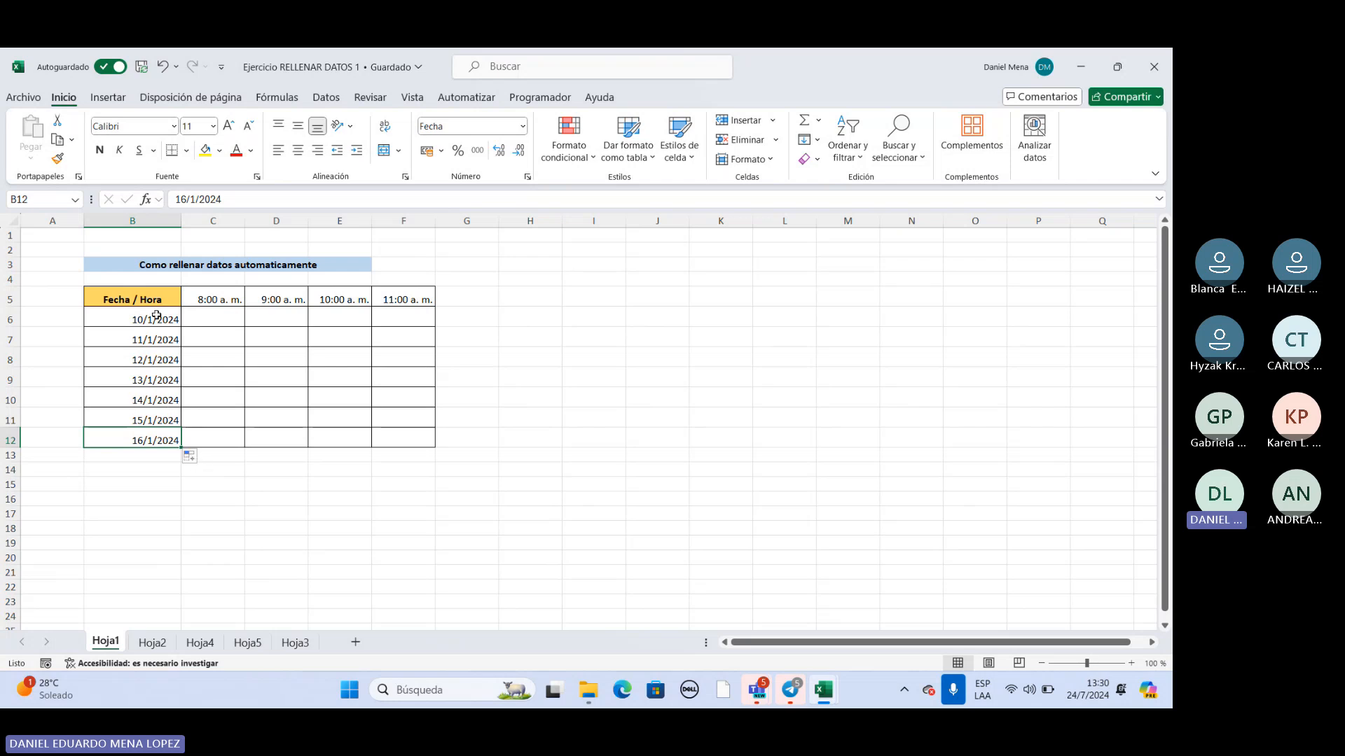
# Switch the B6:B12 date series to Rellenar meses and check the dates cell by cell.
pyautogui.moveTo(156, 316); pyautogui.dragTo(160, 440)
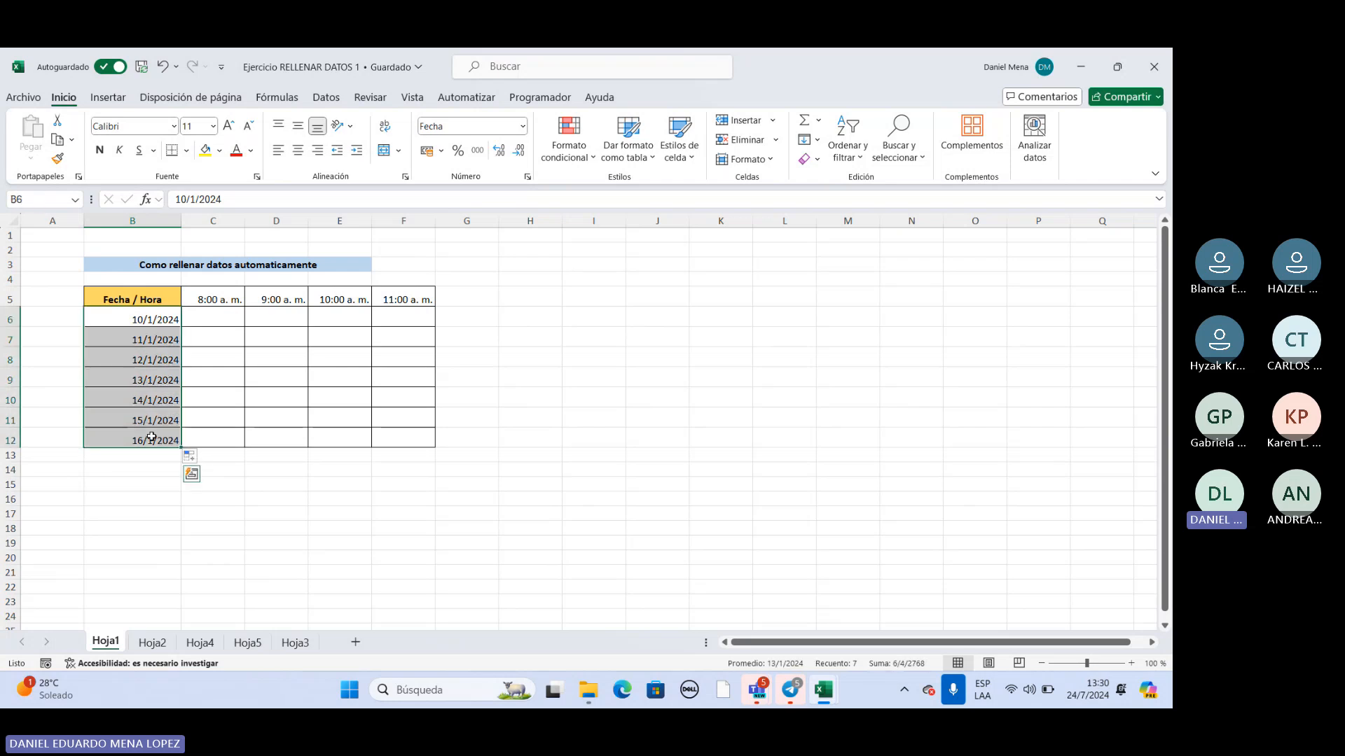
pyautogui.click(204, 458)
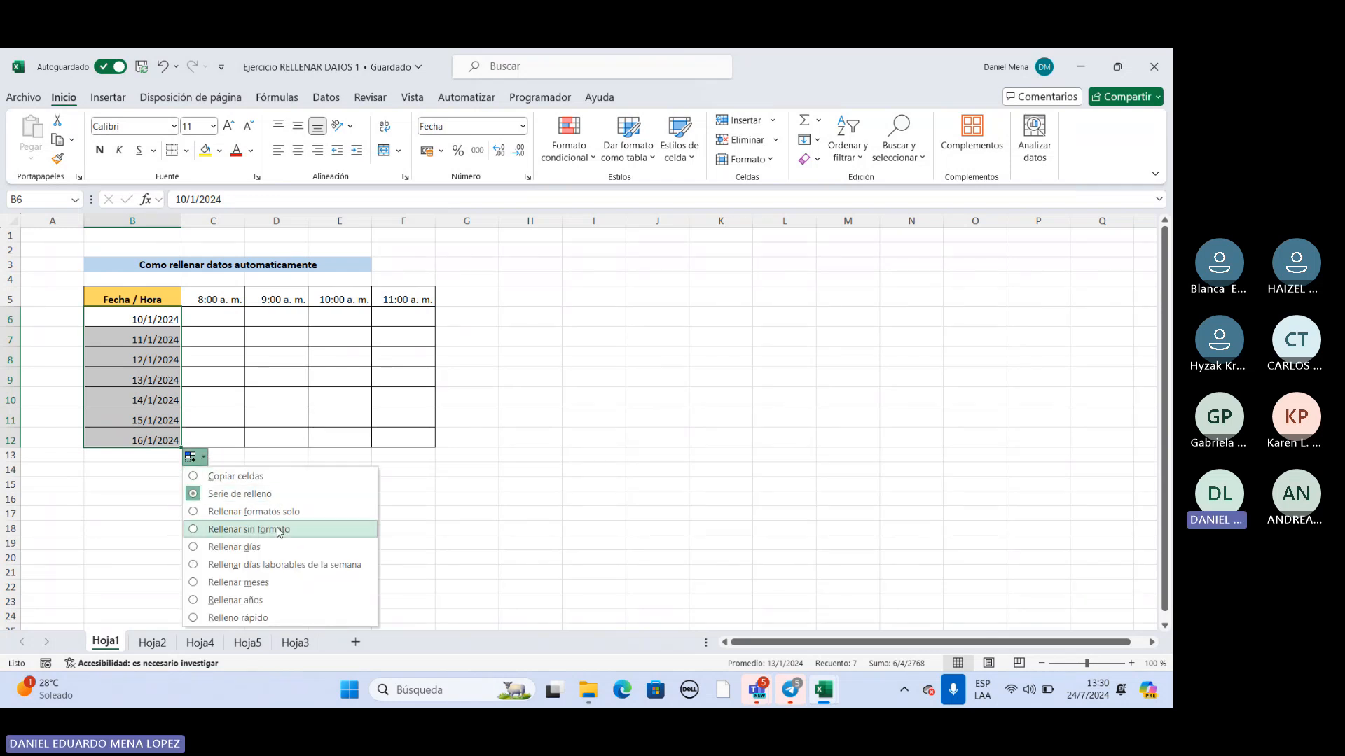
pyautogui.click(194, 583)
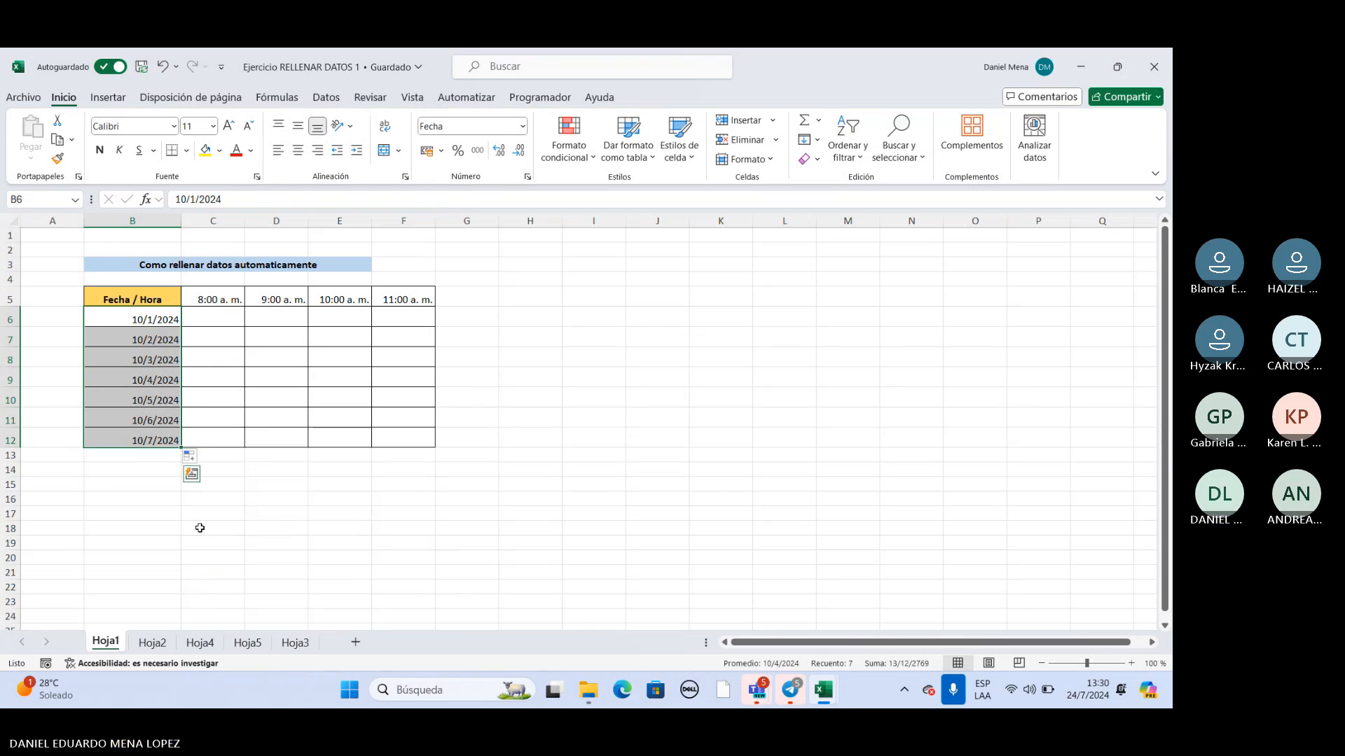
pyautogui.click(121, 322)
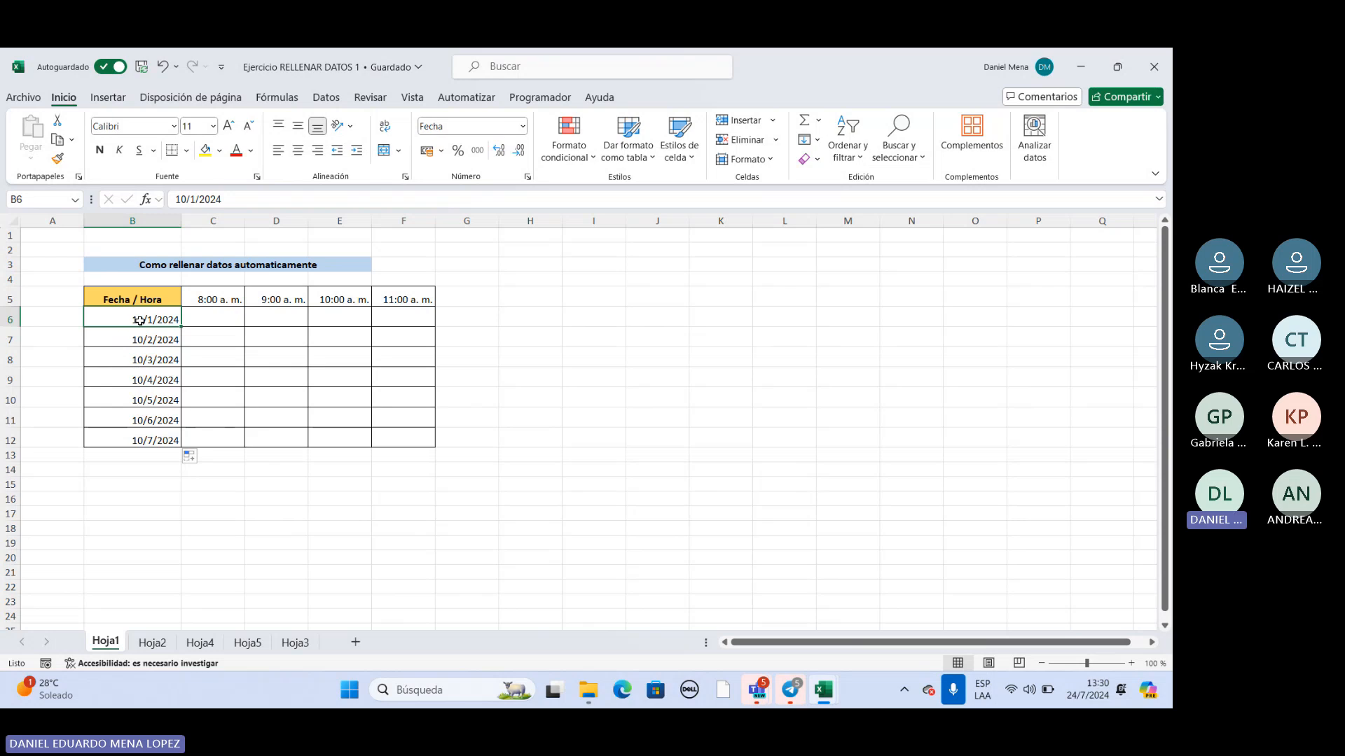
pyautogui.moveTo(136, 322); pyautogui.dragTo(124, 435)
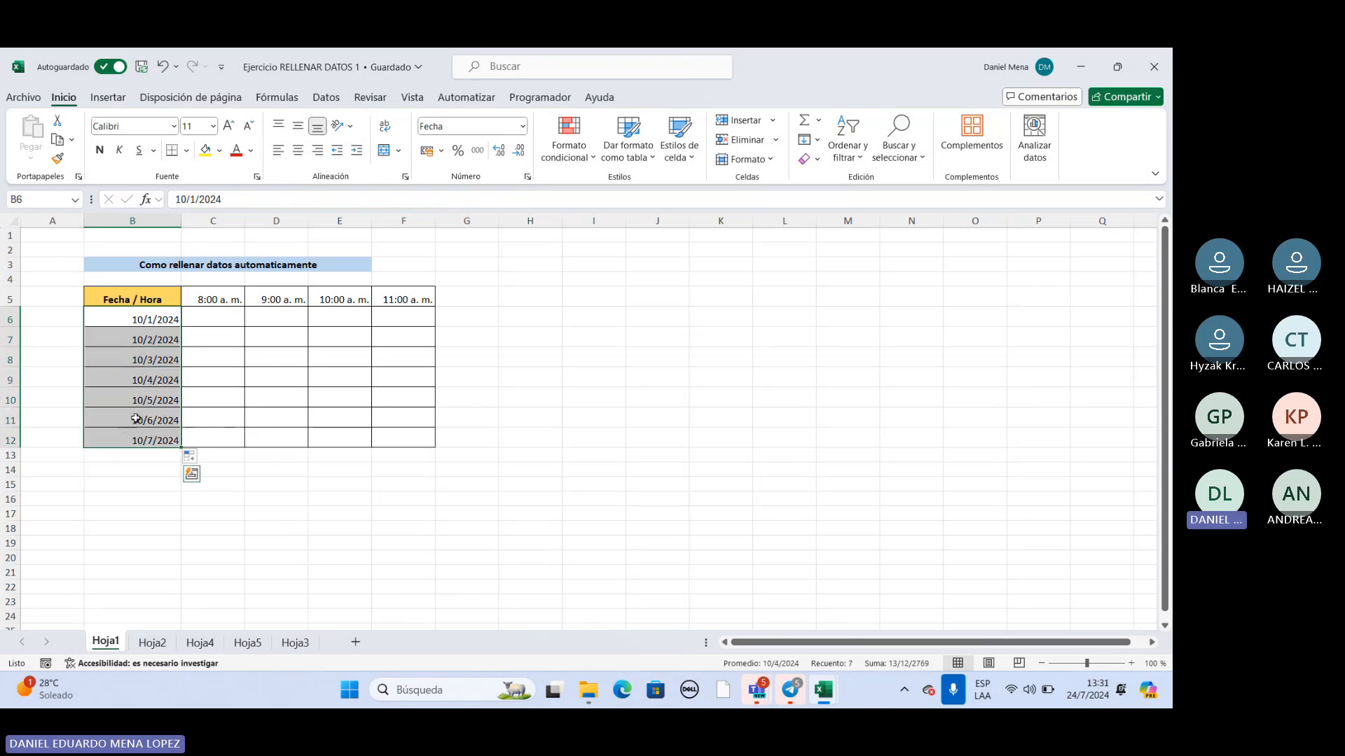
pyautogui.click(148, 325)
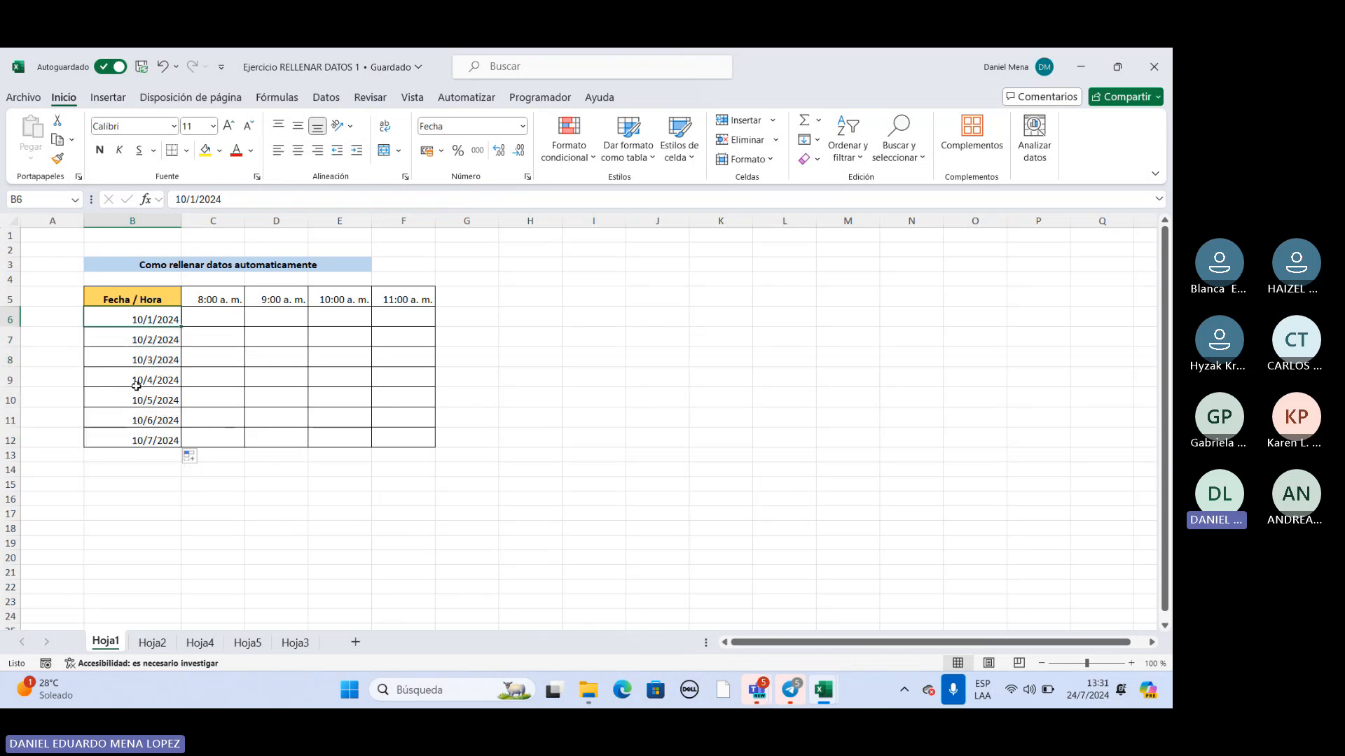
pyautogui.click(153, 340)
pyautogui.click(151, 360)
pyautogui.click(150, 381)
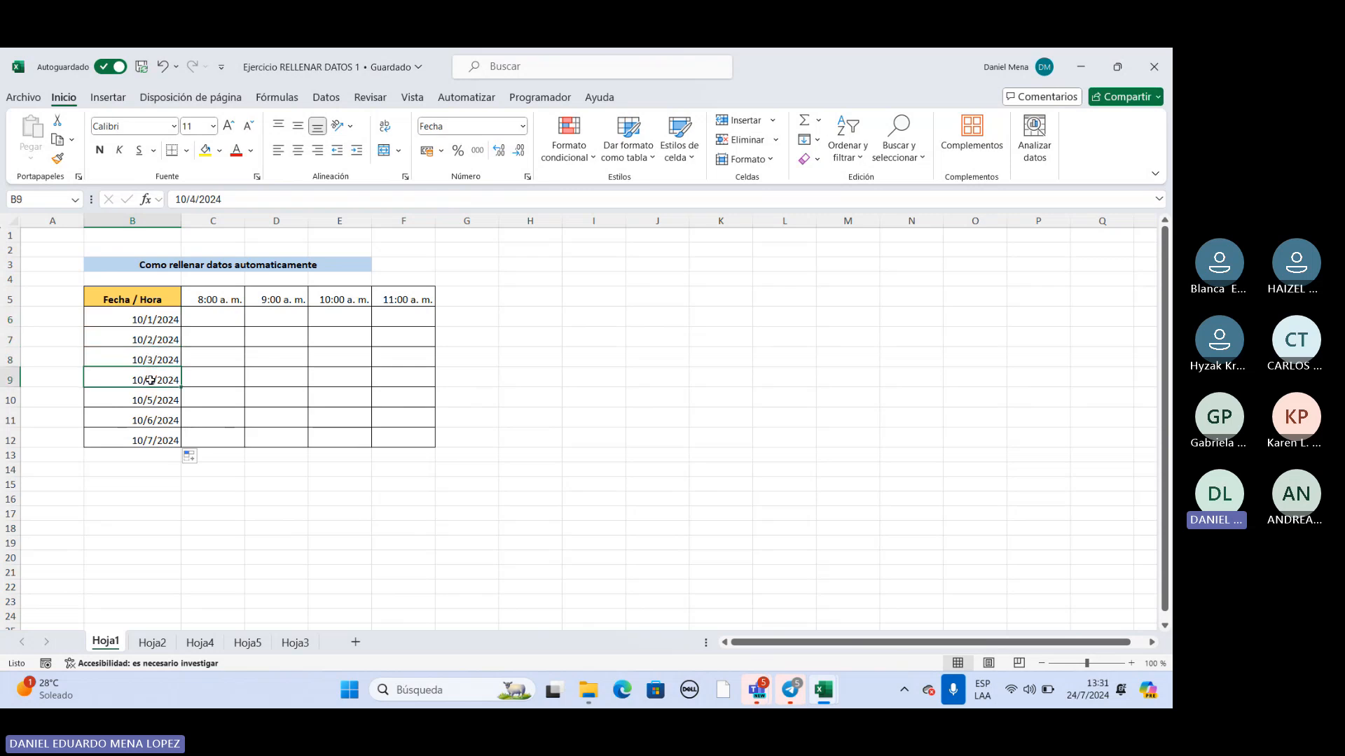
pyautogui.click(152, 438)
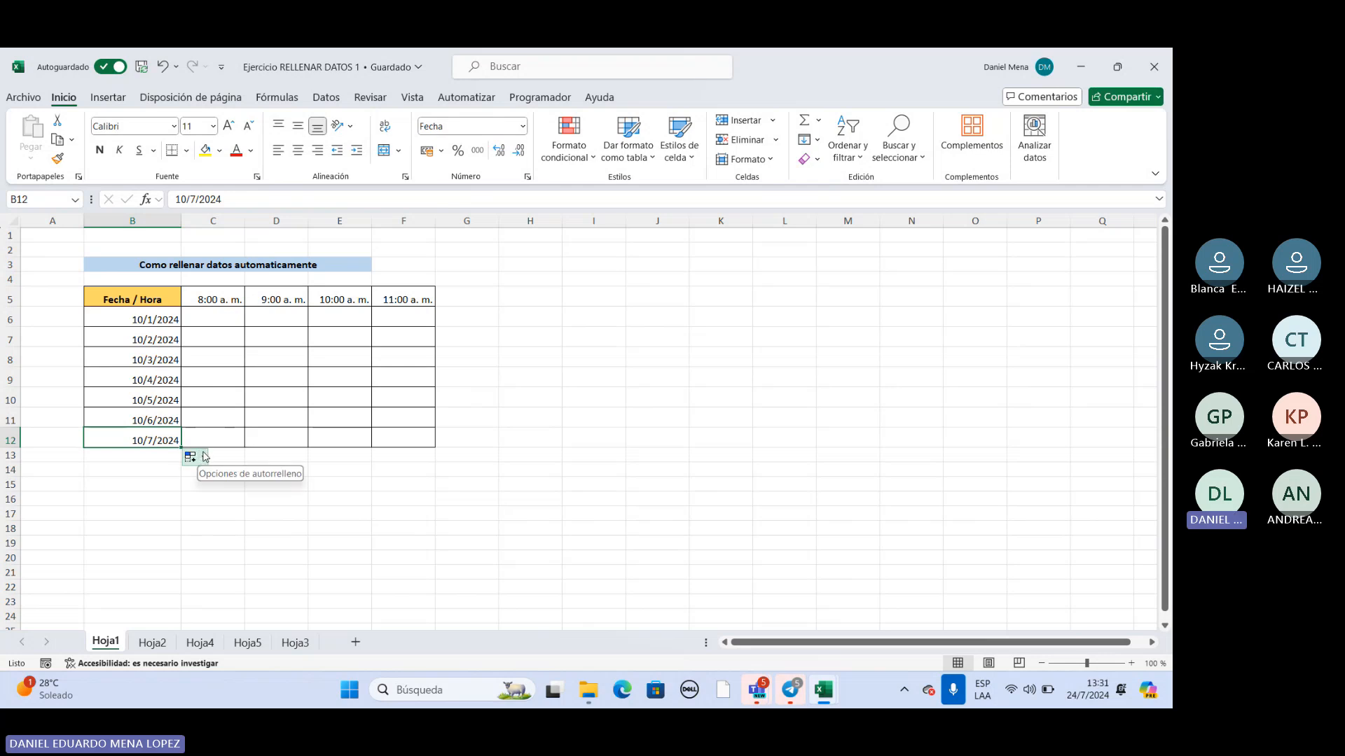
# Change the B6:B12 date series to Rellenar años and review the filled range.
pyautogui.click(205, 457)
pyautogui.moveTo(156, 323); pyautogui.dragTo(155, 442)
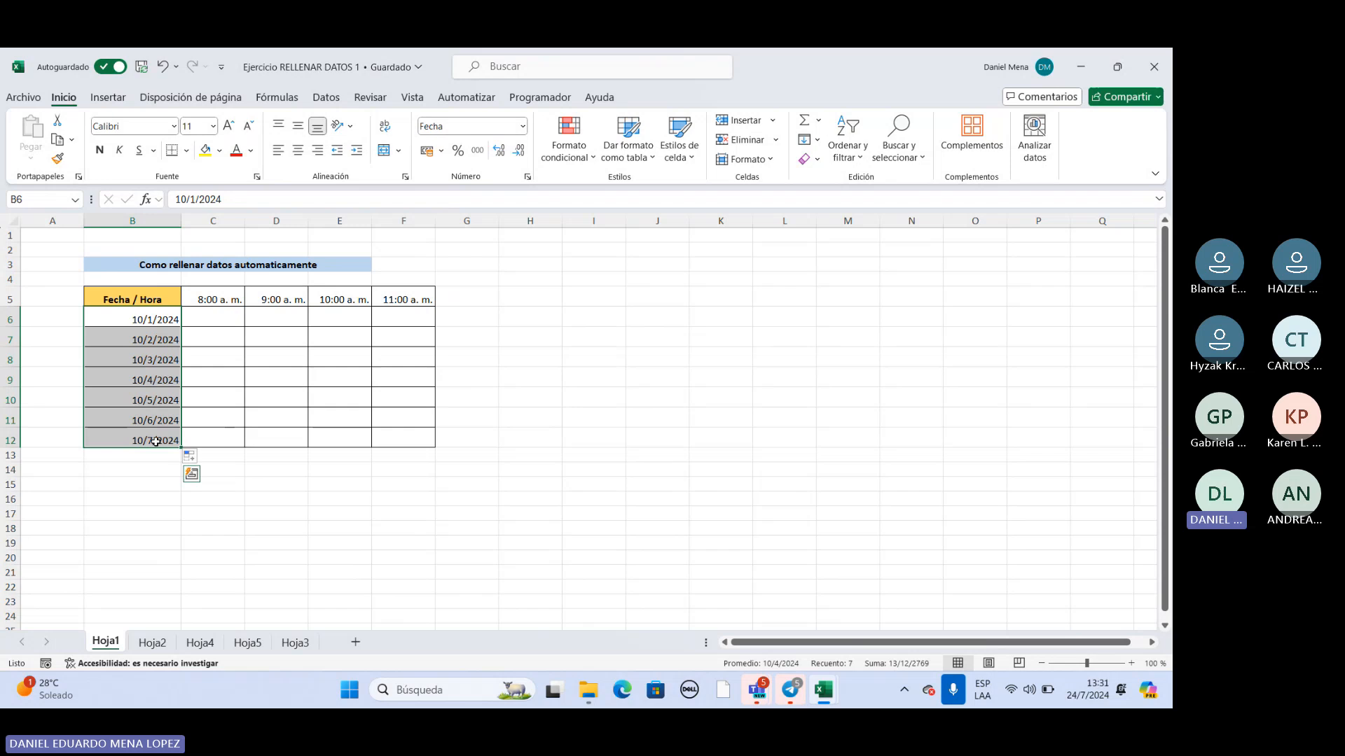
pyautogui.click(204, 460)
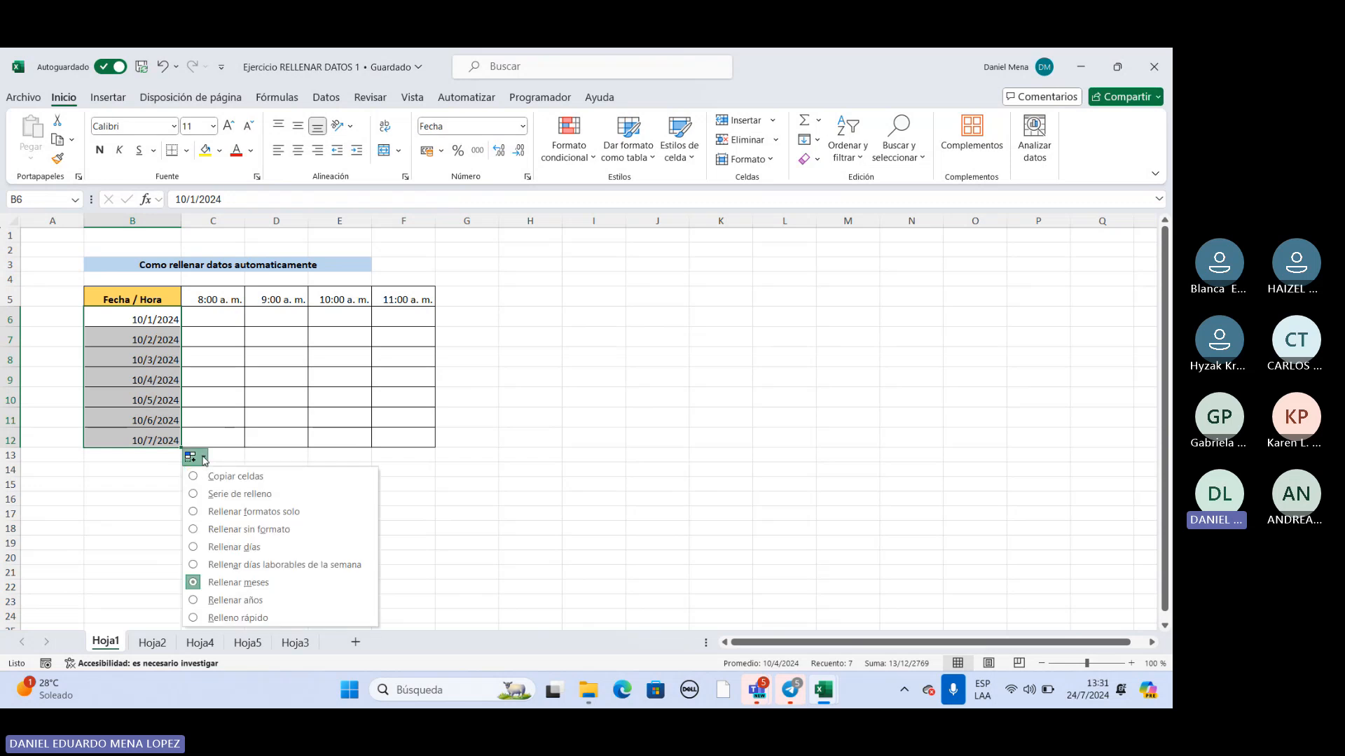
pyautogui.click(195, 601)
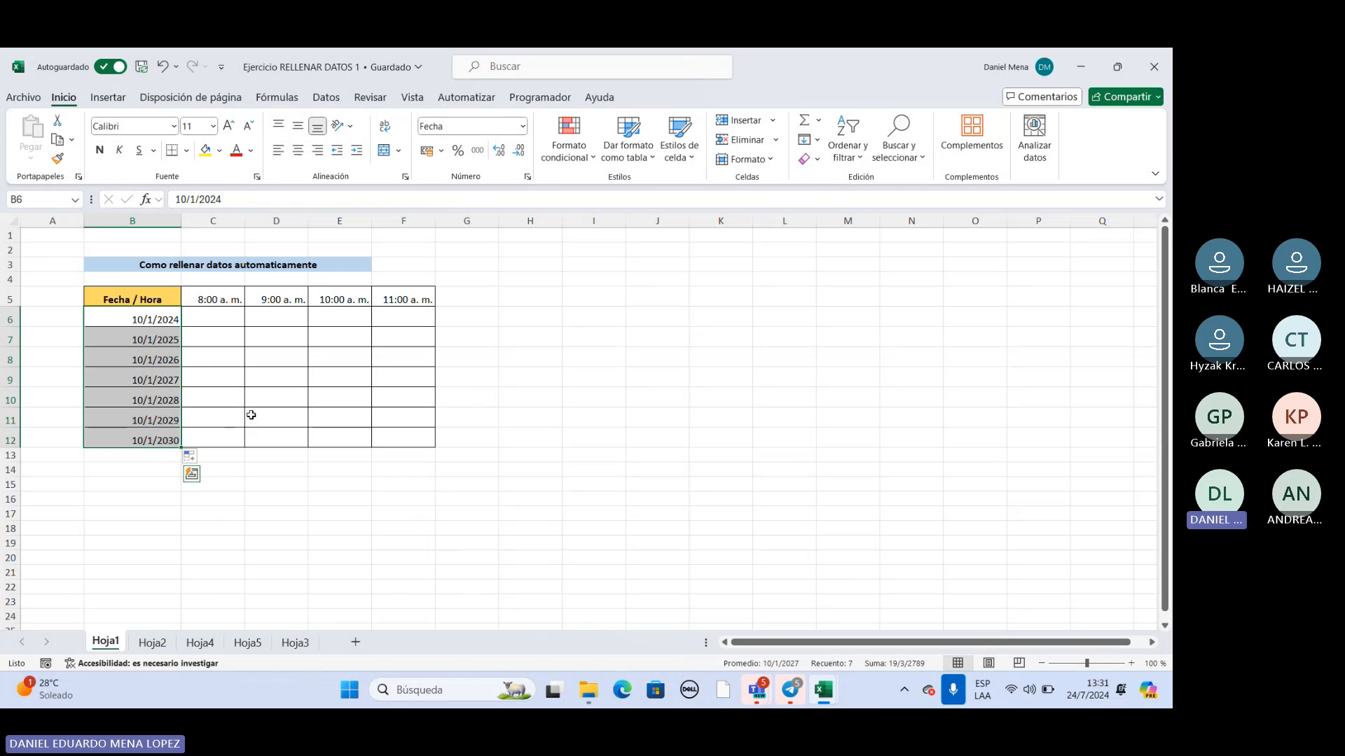
pyautogui.click(161, 321)
pyautogui.moveTo(166, 319); pyautogui.dragTo(161, 440)
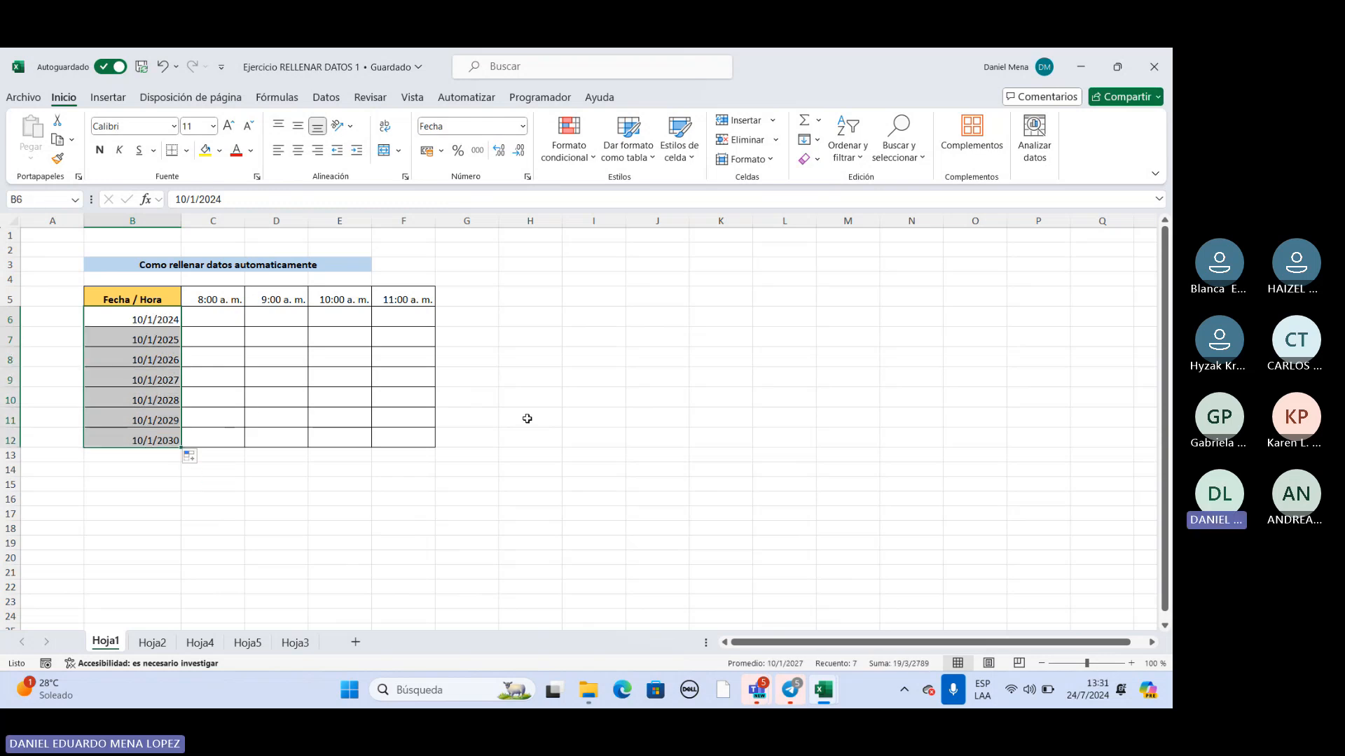
# On Hoja2, fill the FIN DE MES date in C8 down to C18 as a daily series.
pyautogui.click(152, 643)
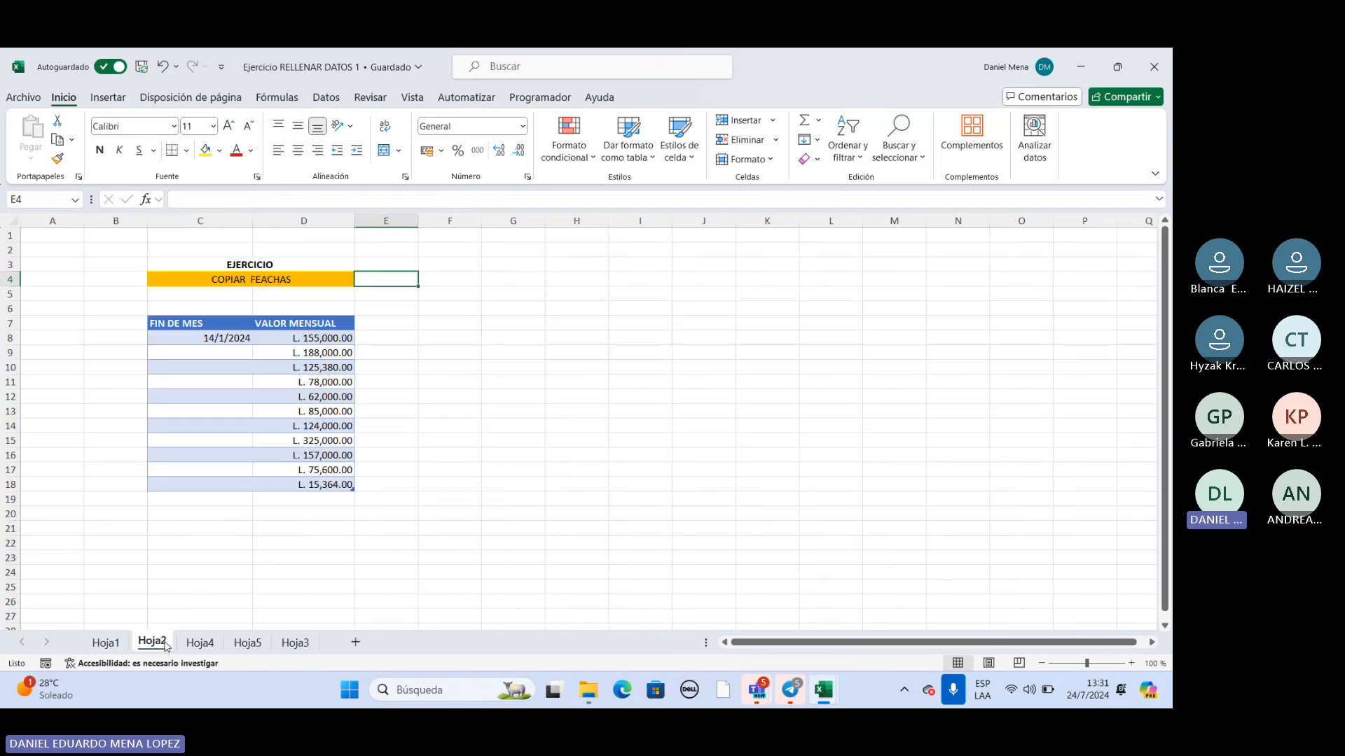
pyautogui.click(229, 340)
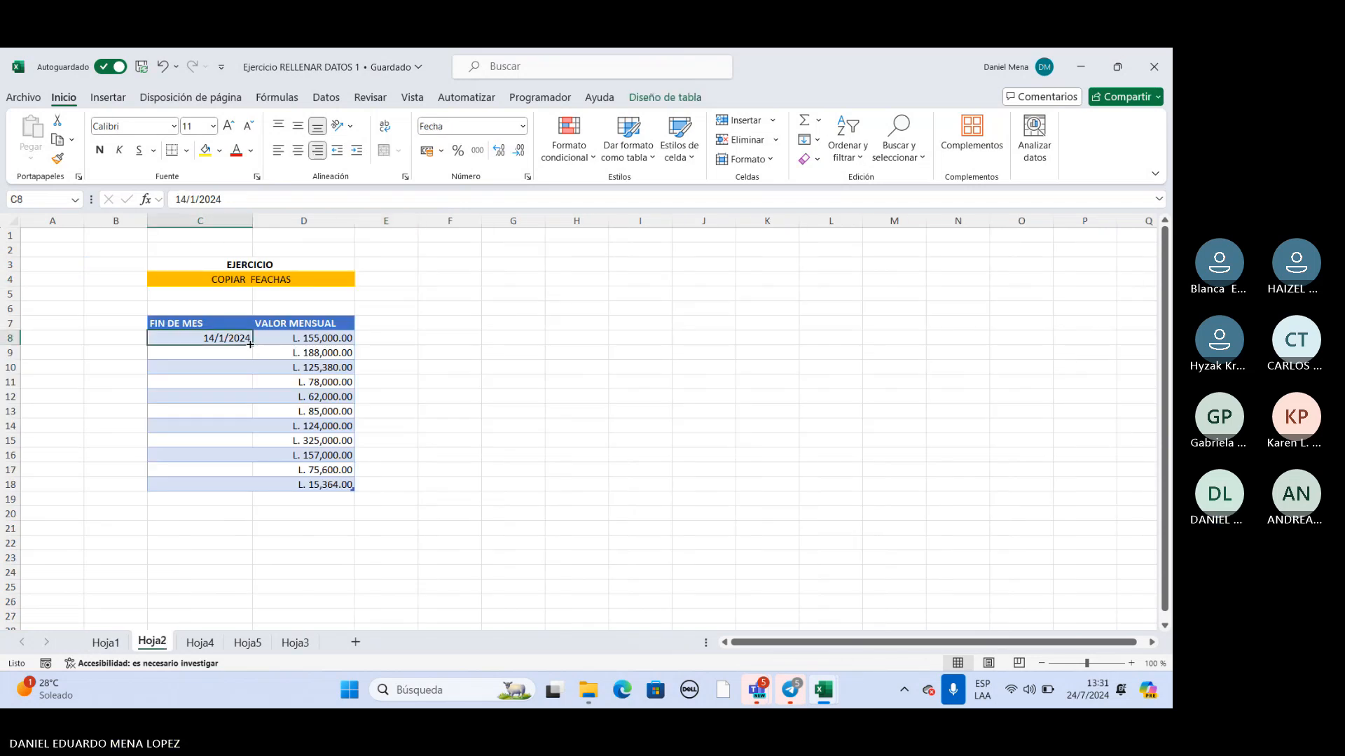
pyautogui.moveTo(254, 346); pyautogui.dragTo(241, 488)
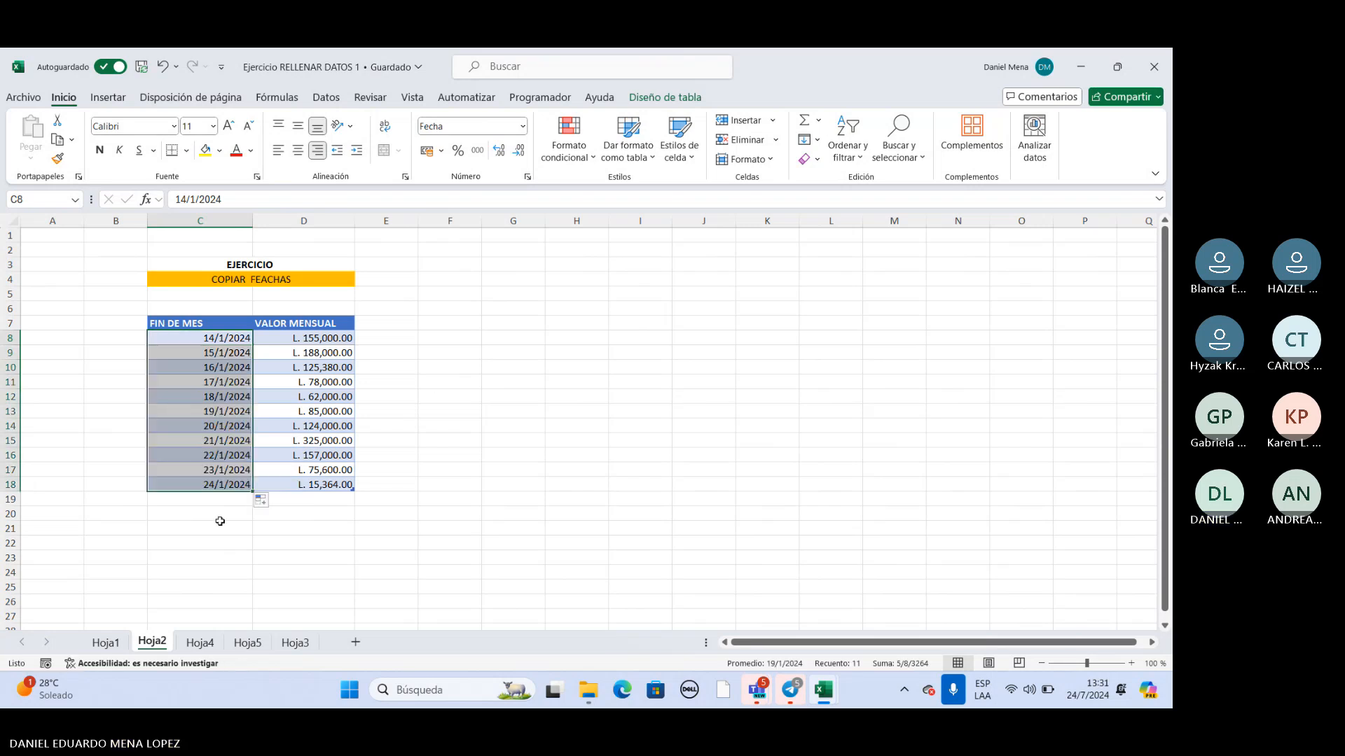
# On Hoja4, number the Visitantes list by extending the 1, 2 series from C6:C7 down to C18.
pyautogui.click(198, 643)
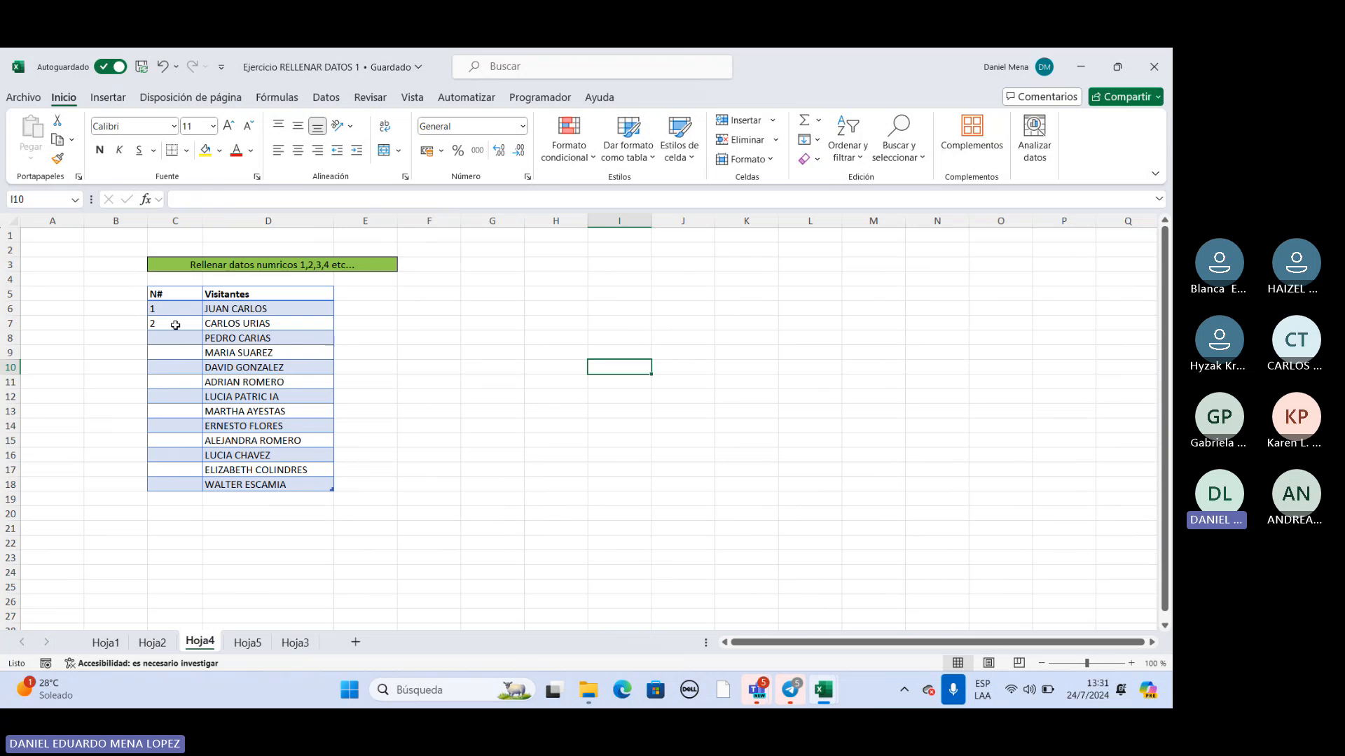
pyautogui.moveTo(226, 309); pyautogui.dragTo(210, 489)
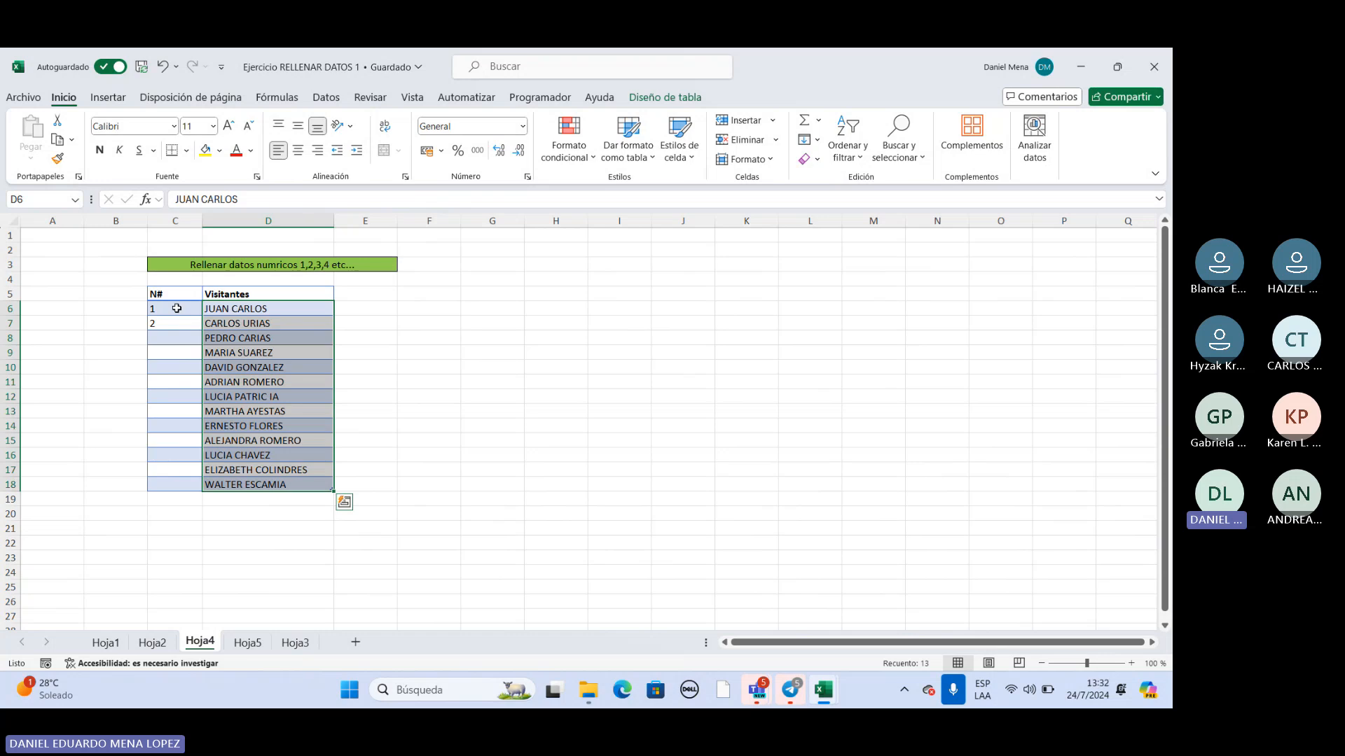
pyautogui.press('XF86MonBrightnessUp')
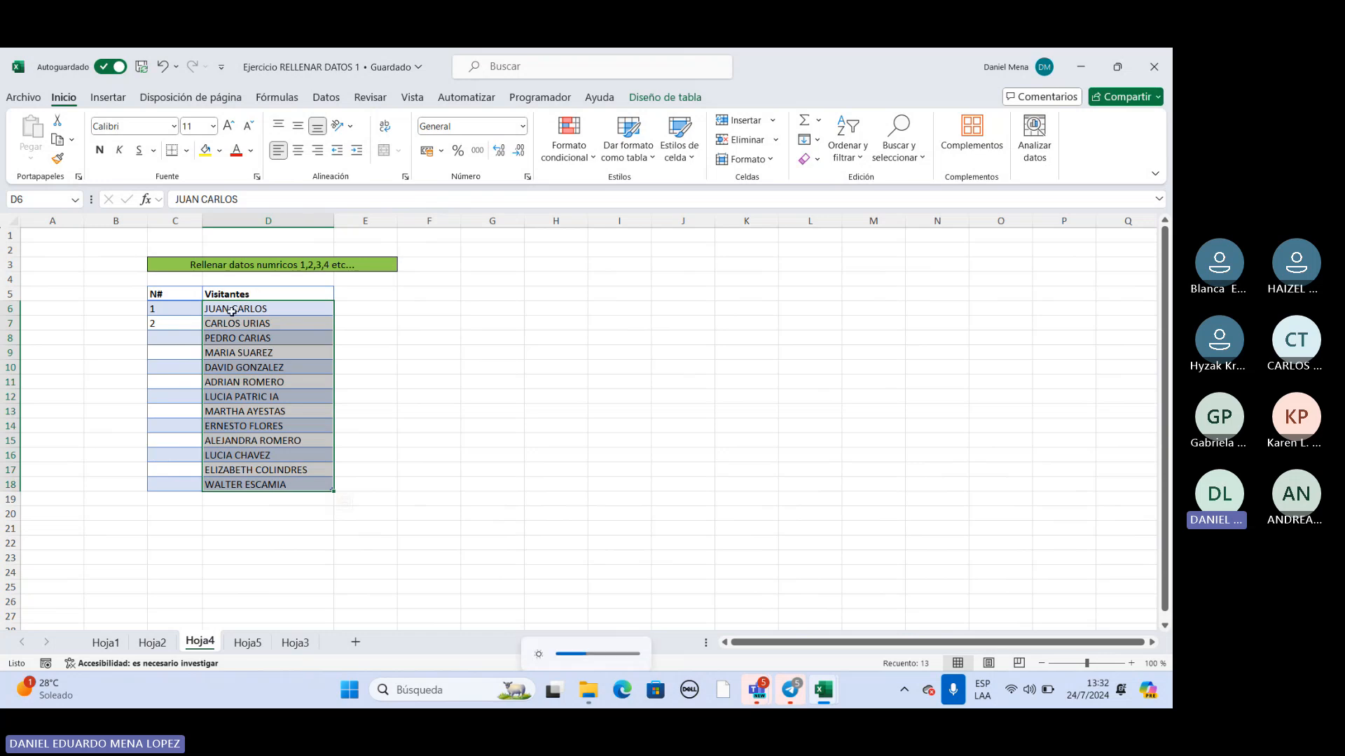
pyautogui.click(174, 308)
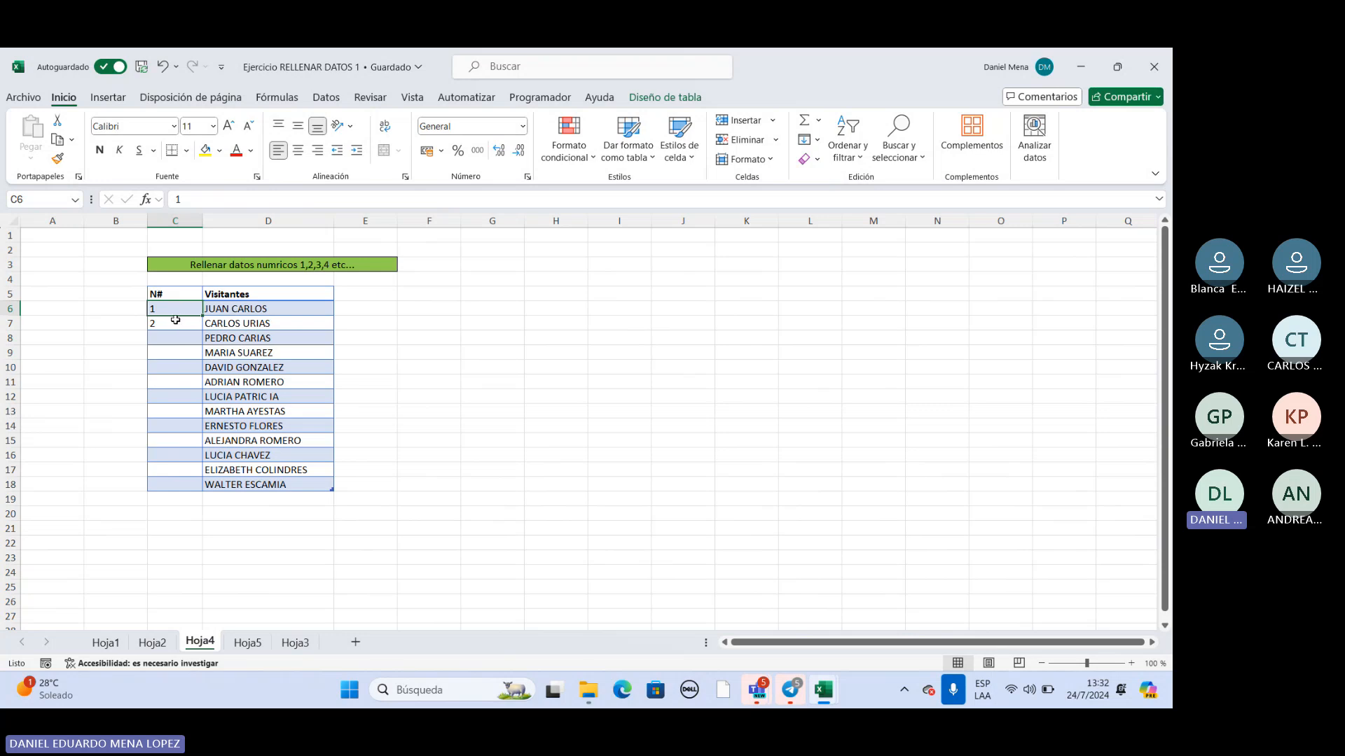
pyautogui.click(181, 321)
pyautogui.moveTo(175, 308); pyautogui.dragTo(201, 484)
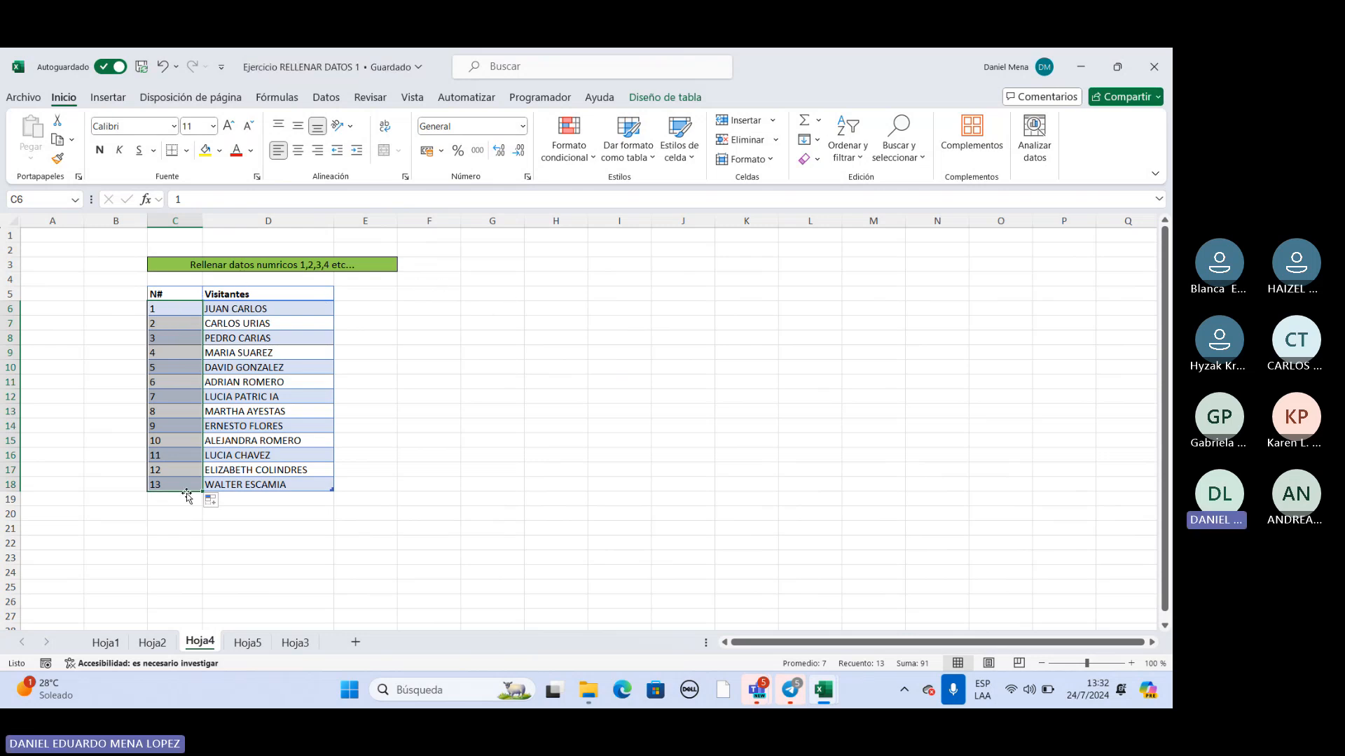
# Enter 1 in B6 beside the visitors table and centre it horizontally.
pyautogui.click(109, 307)
pyautogui.write('1')
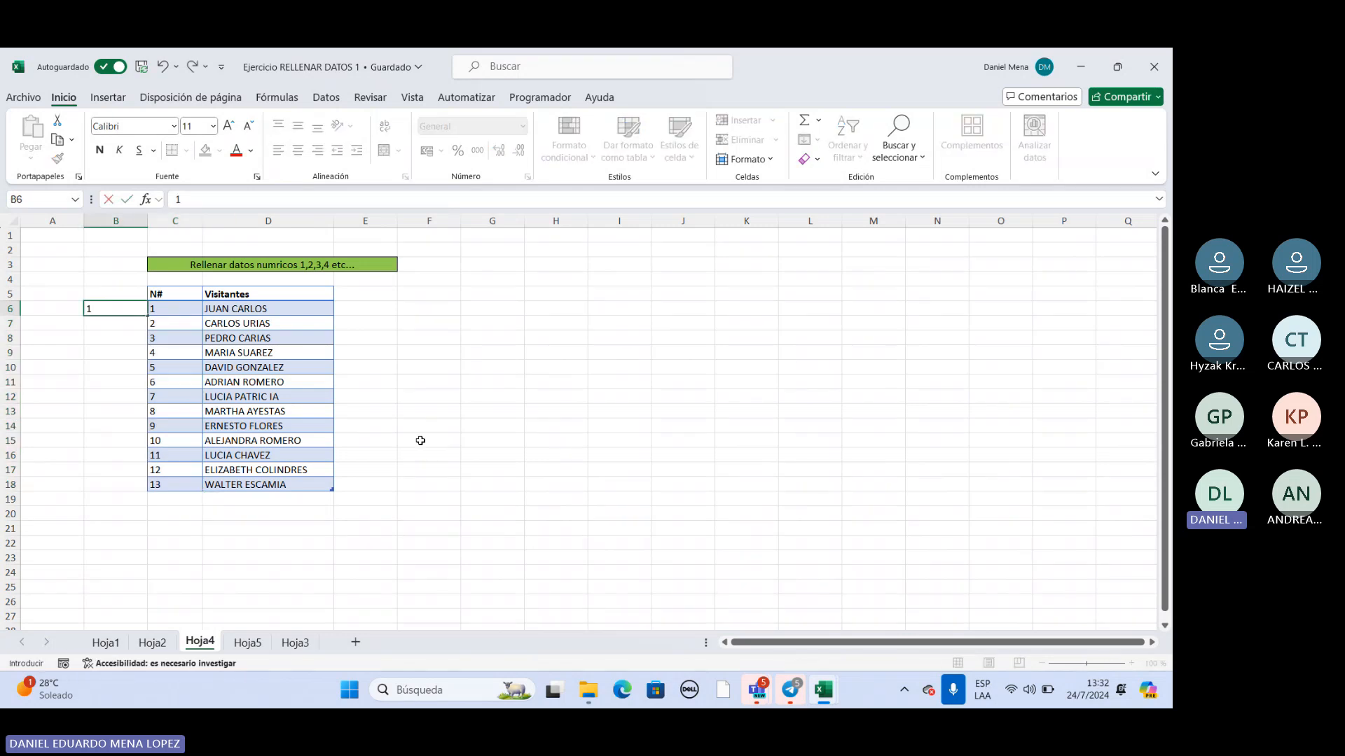
pyautogui.click(421, 440)
pyautogui.click(110, 301)
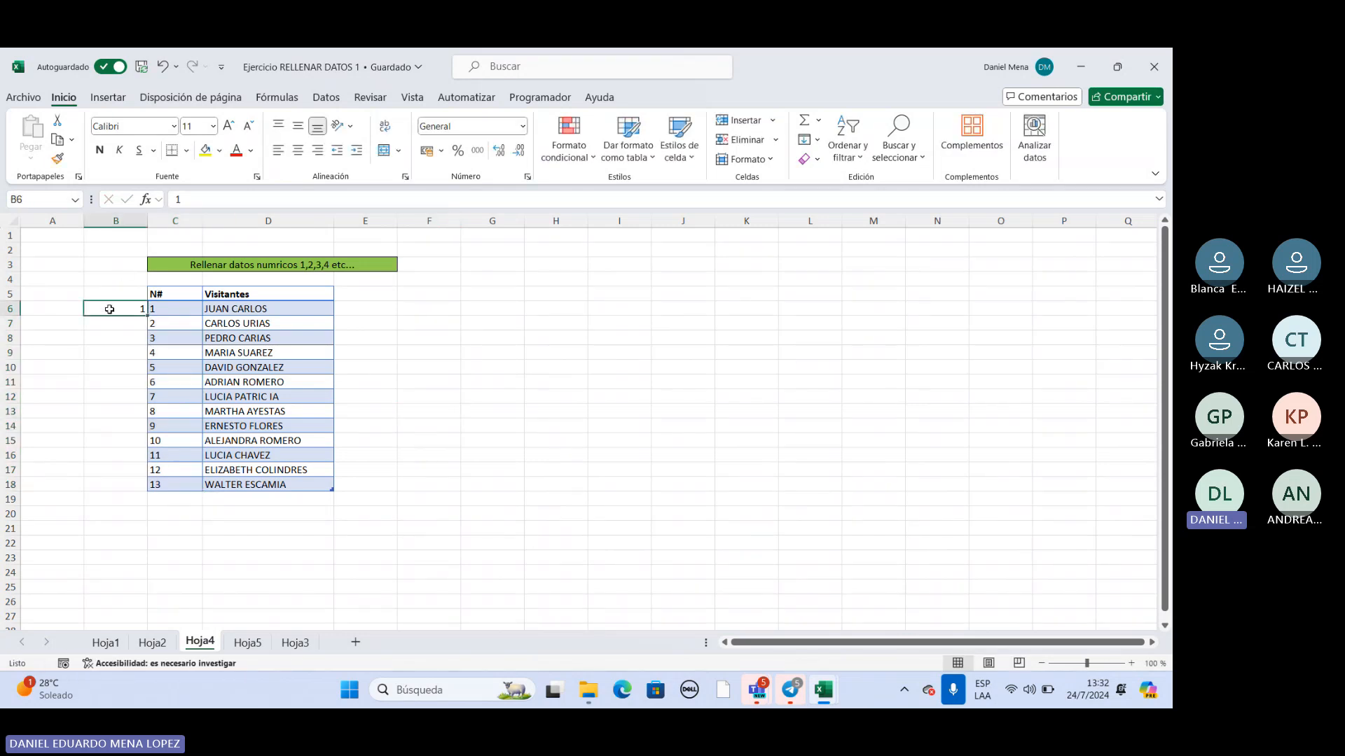
pyautogui.click(299, 150)
pyautogui.click(513, 372)
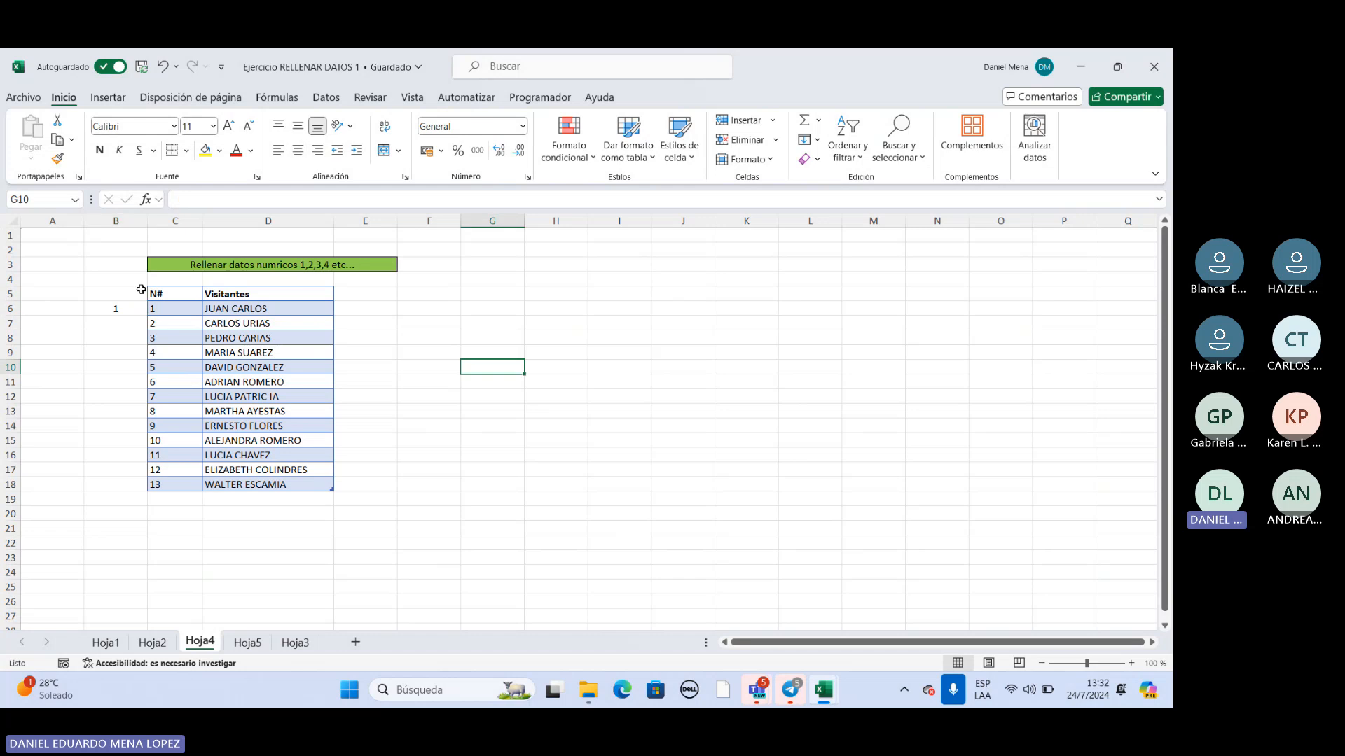
# Select B6 and turn off Autoguardado for the workbook.
pyautogui.click(132, 307)
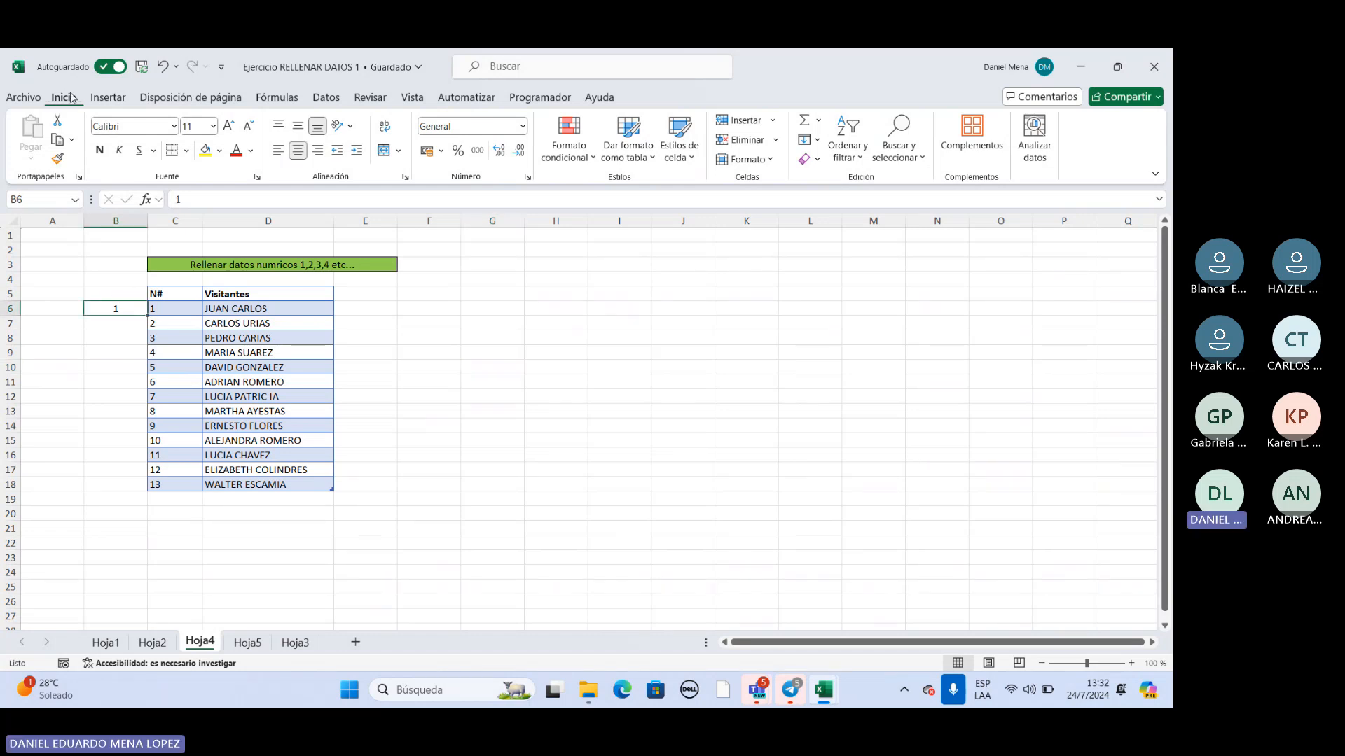
pyautogui.click(112, 66)
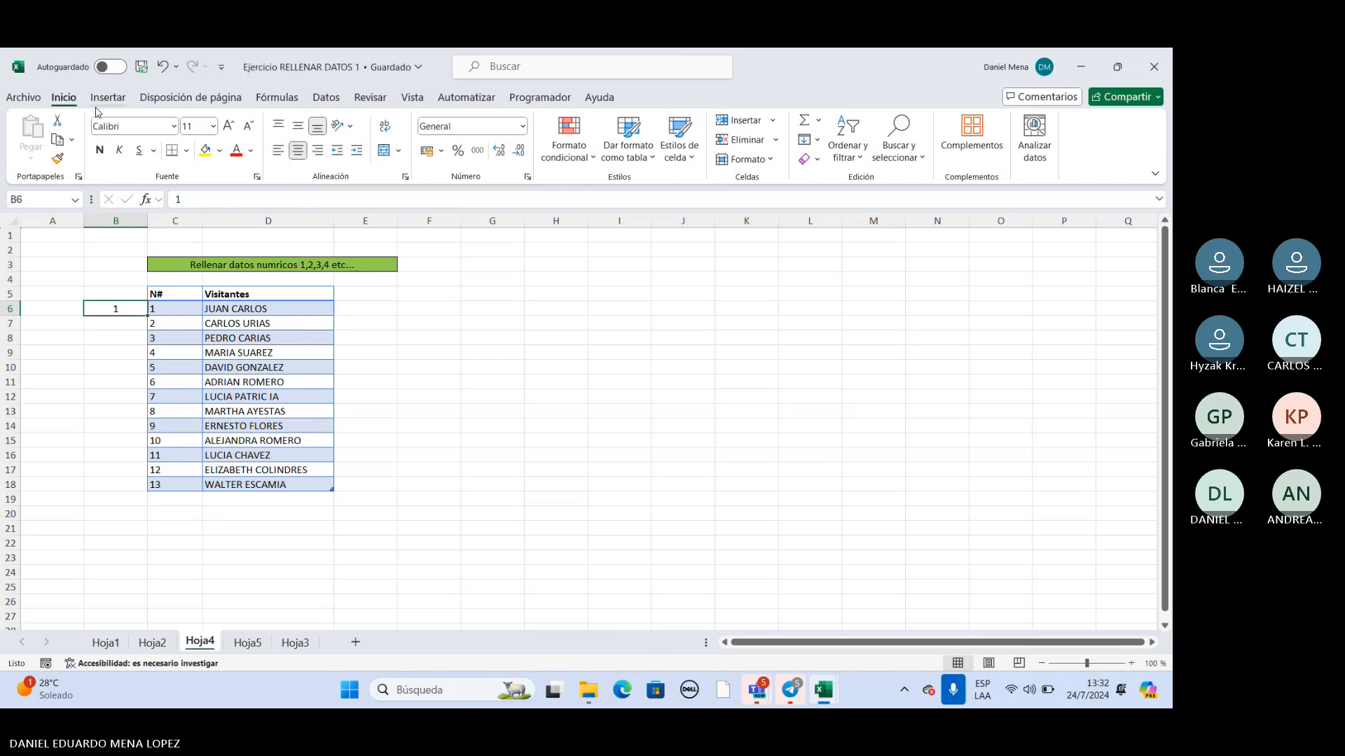
# Fill a linear series down column B from B6 with increment 1 and limit 13.
pyautogui.click(816, 143)
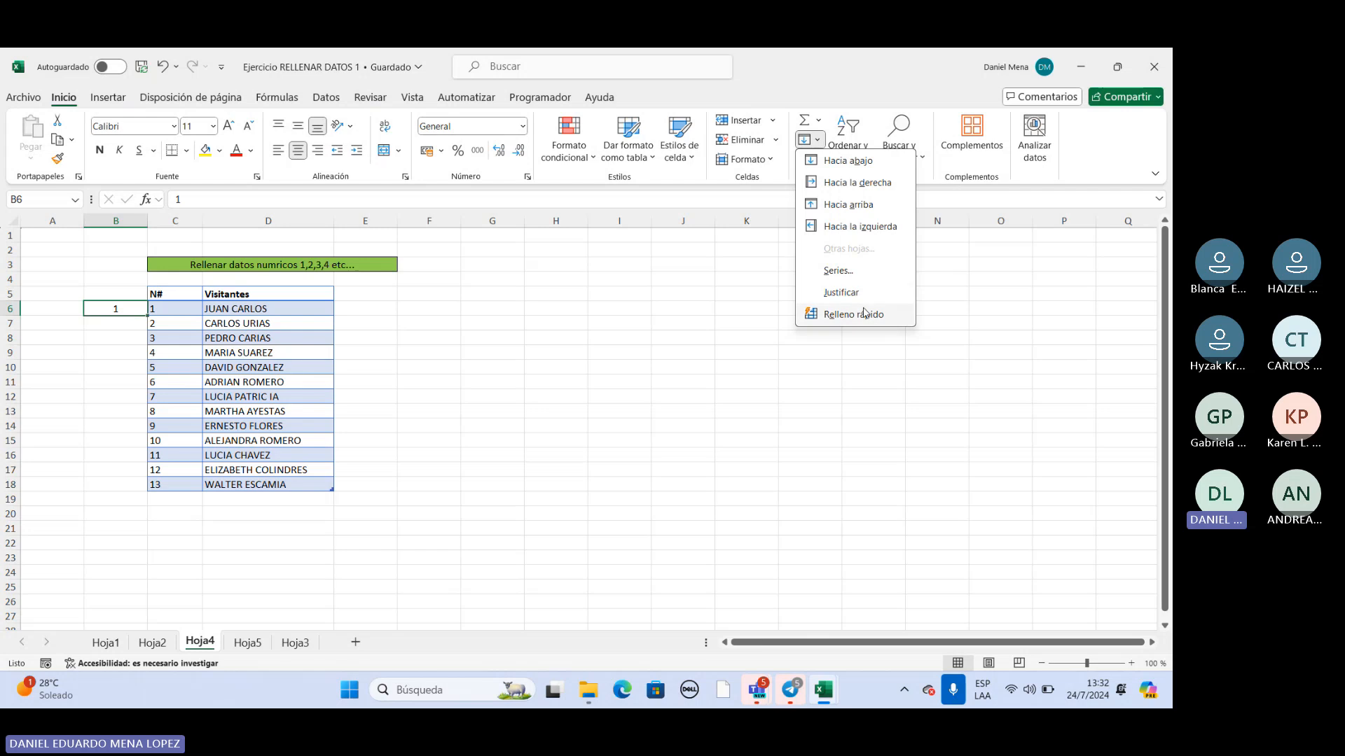
pyautogui.click(835, 141)
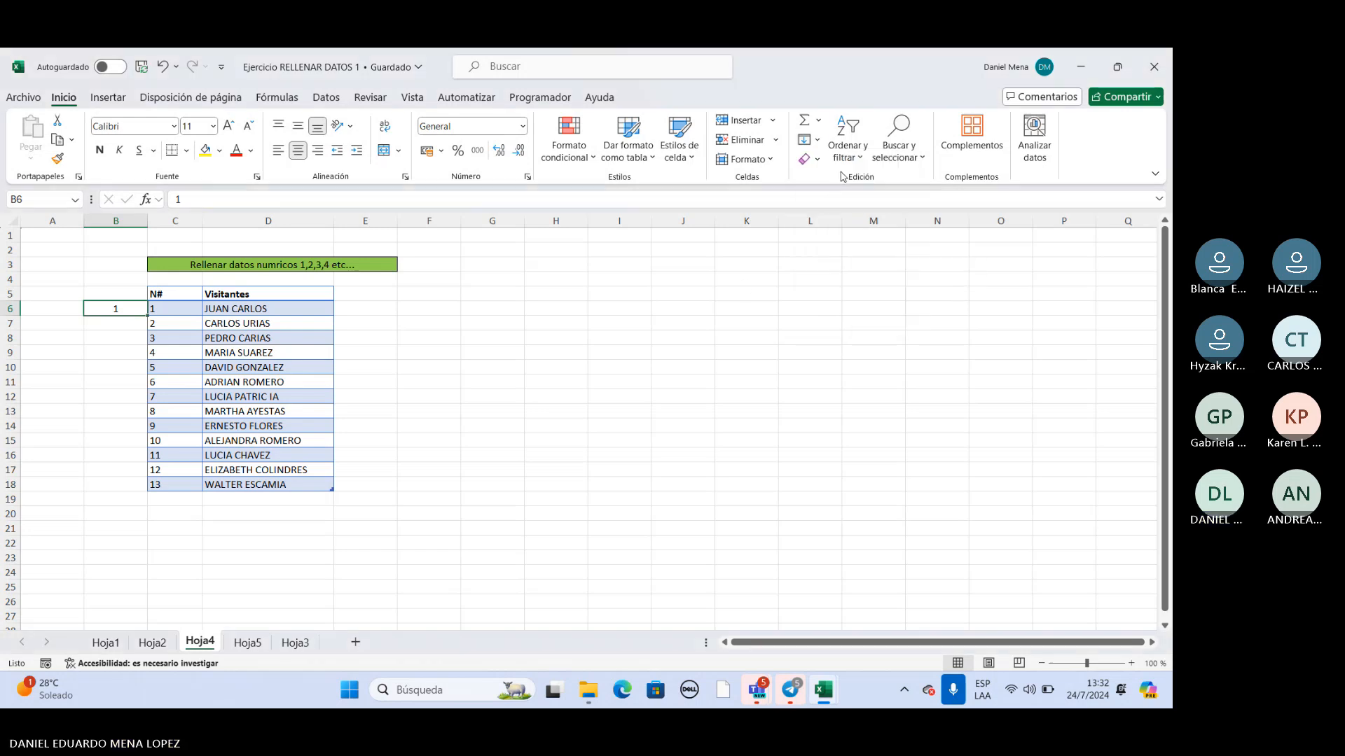
pyautogui.click(818, 143)
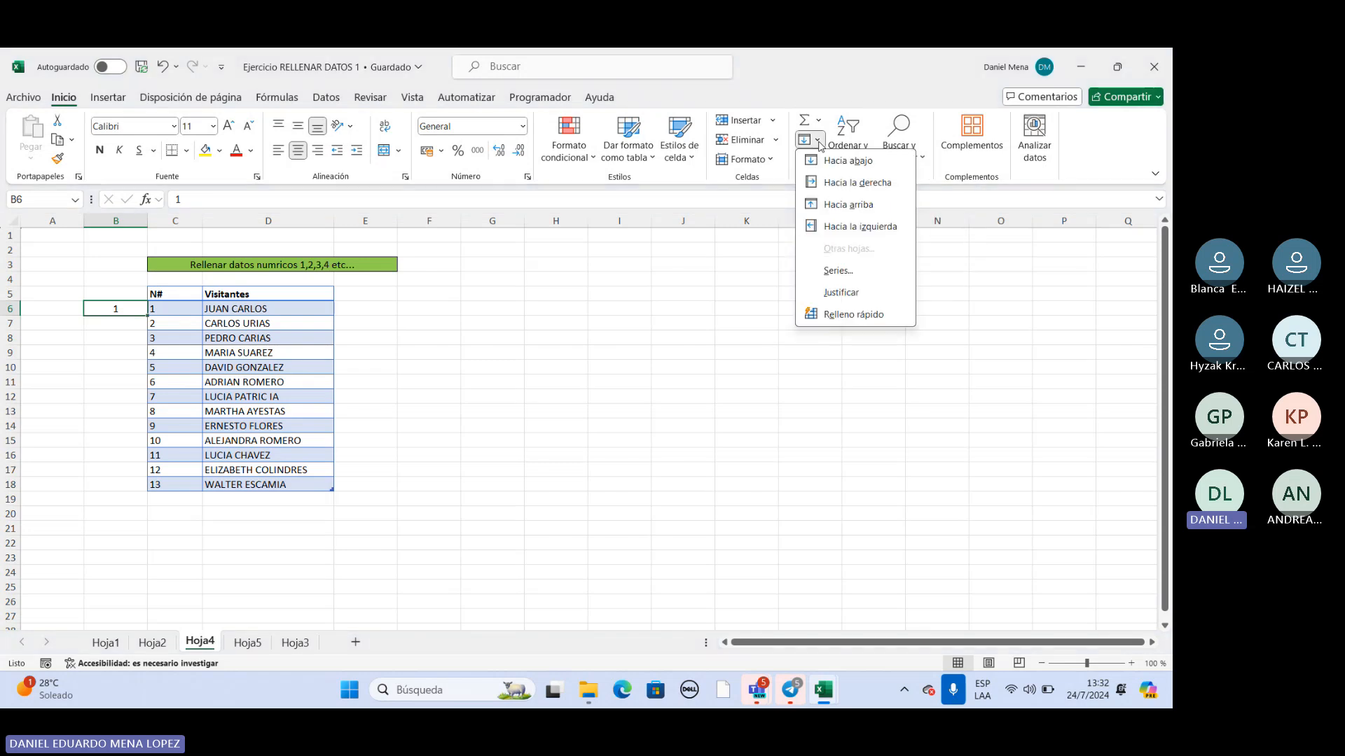
pyautogui.click(837, 272)
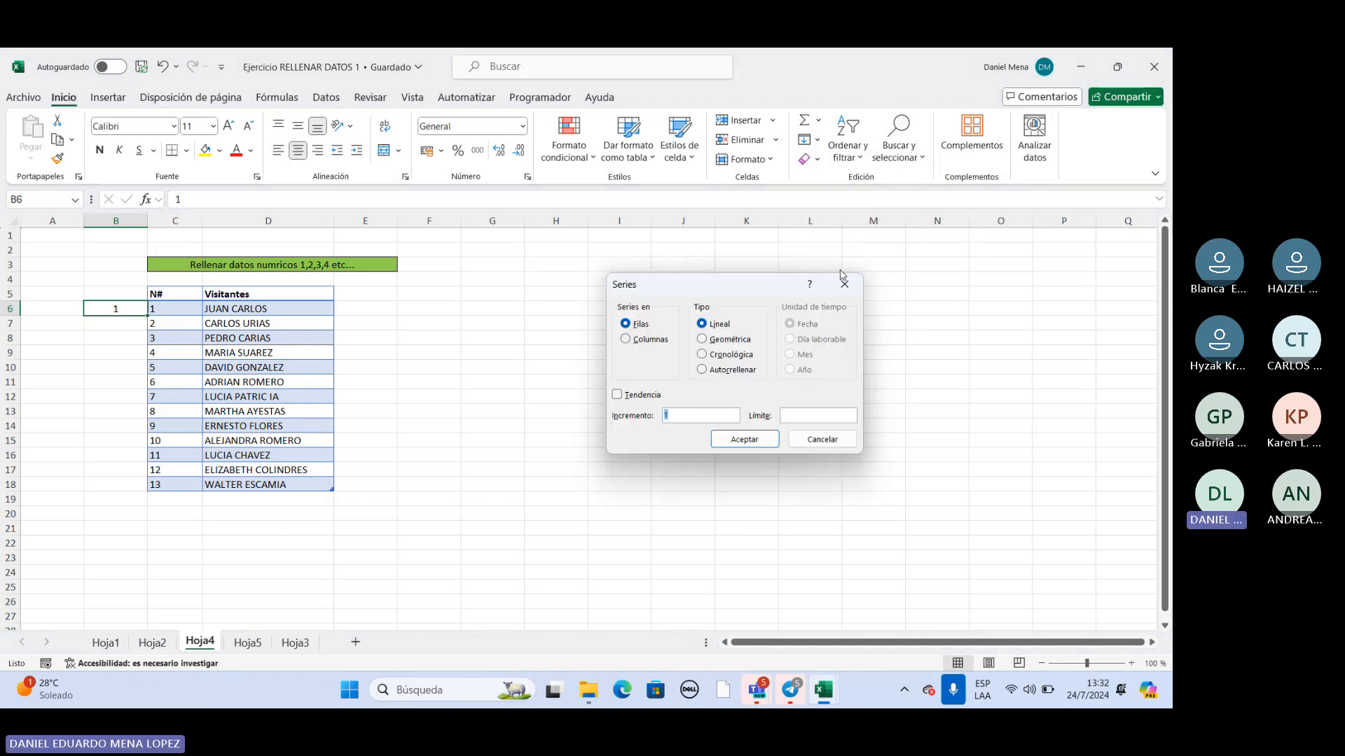
pyautogui.click(630, 342)
pyautogui.click(799, 419)
pyautogui.write('1')
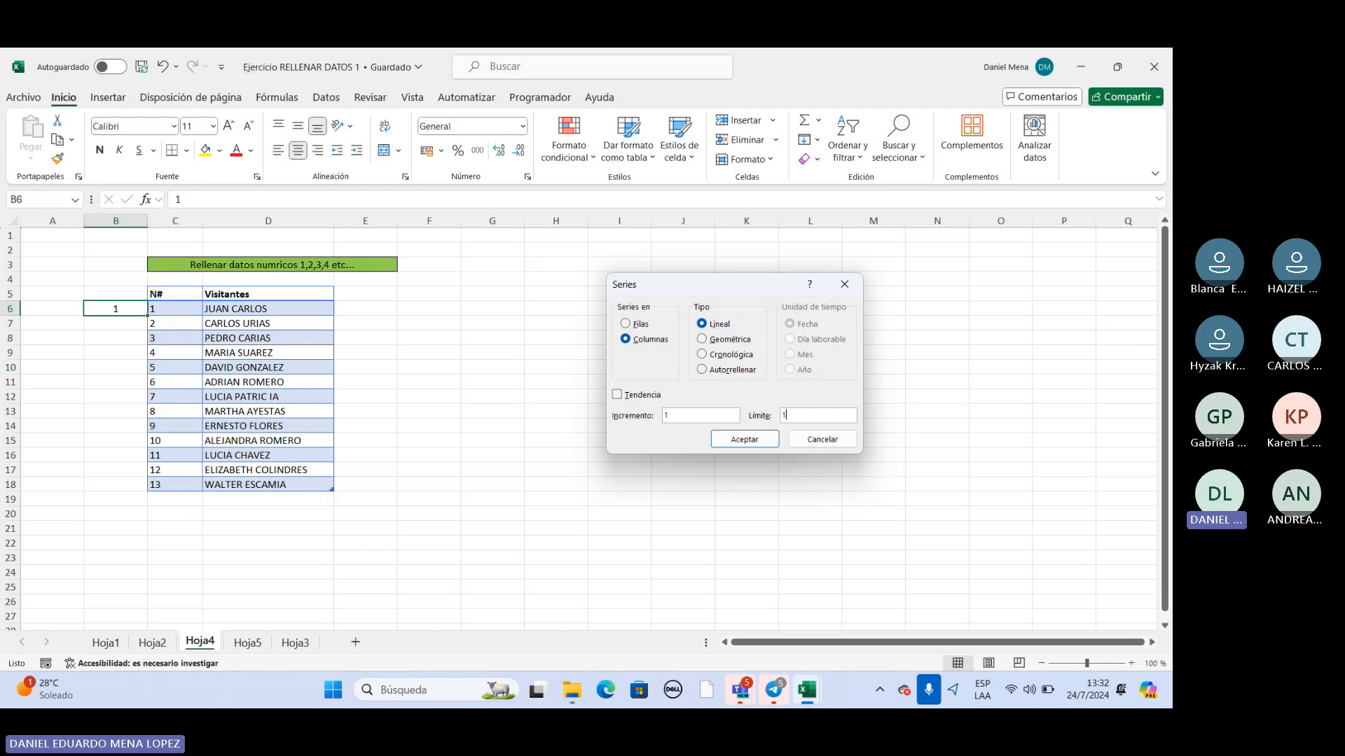
pyautogui.write('3')
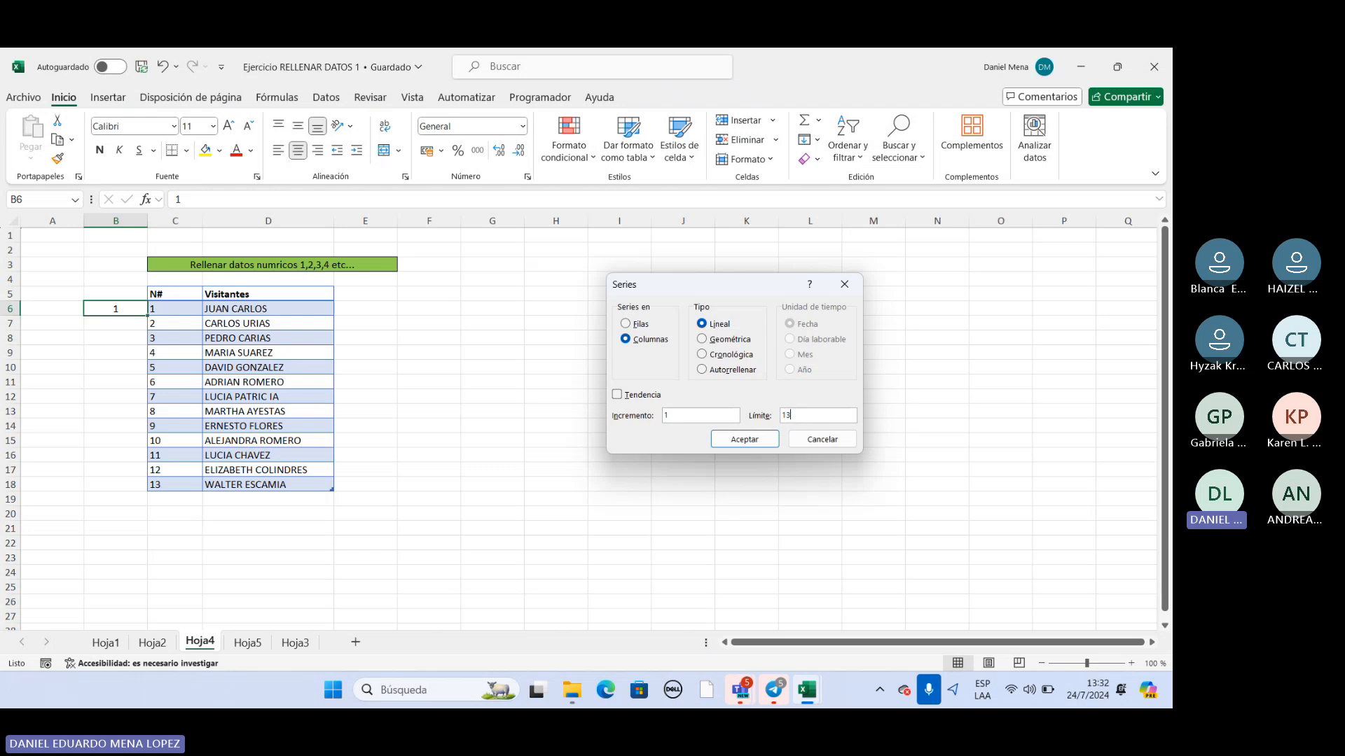
pyautogui.click(763, 437)
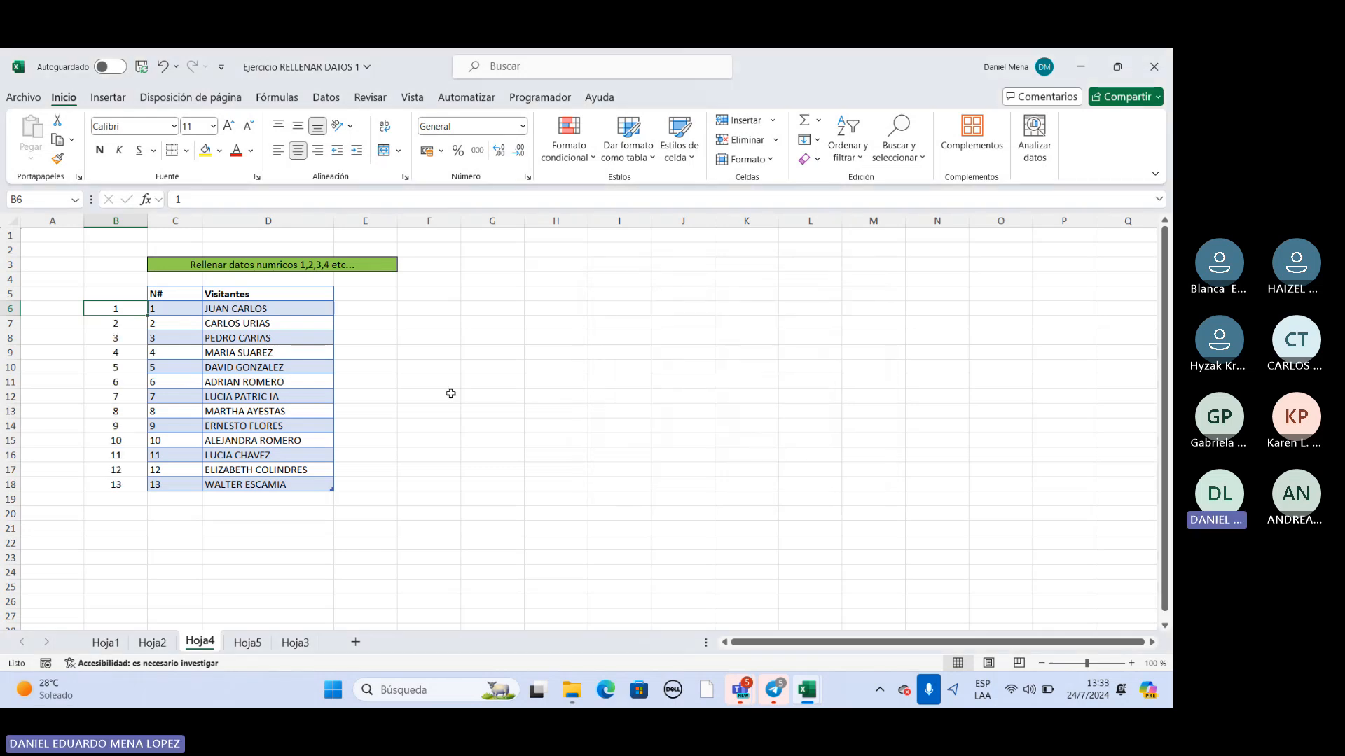
# Clear the contents of B5:B19 beside the visitors table.
pyautogui.moveTo(129, 309); pyautogui.dragTo(114, 486)
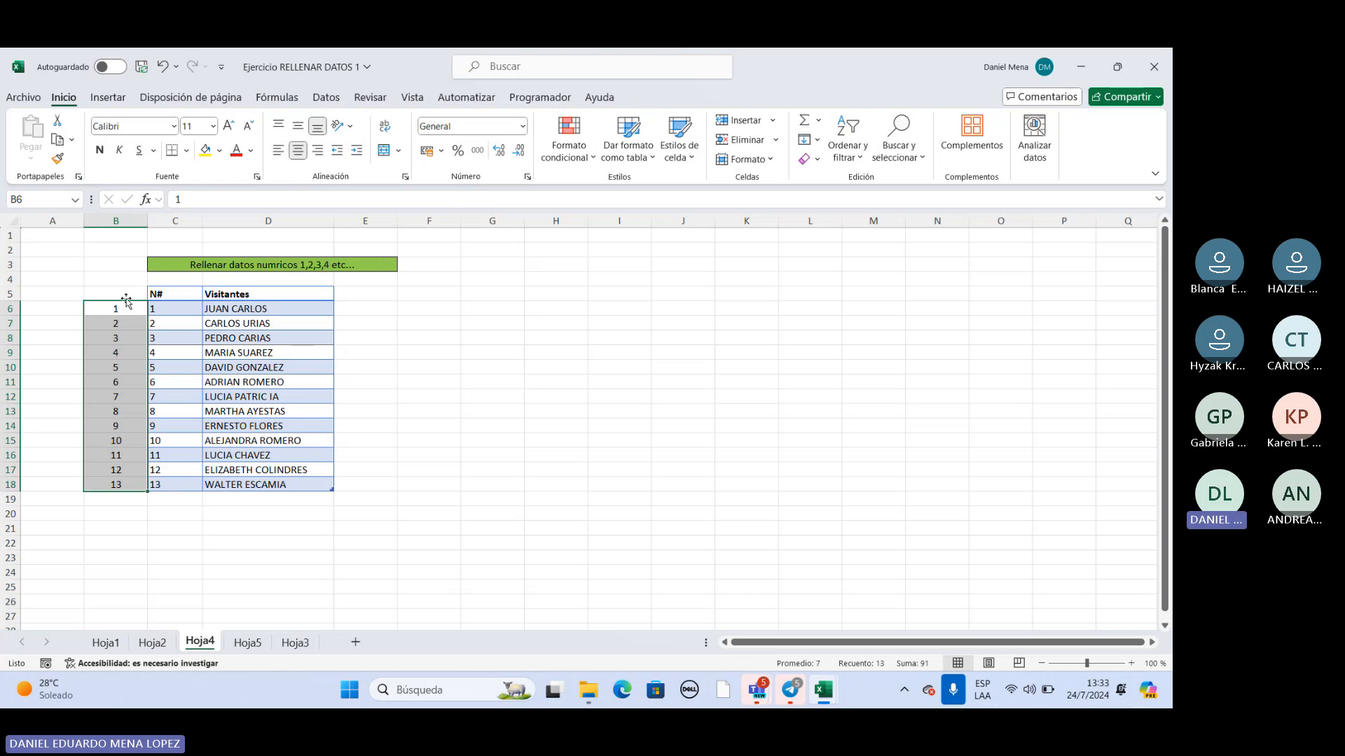
pyautogui.moveTo(122, 294); pyautogui.dragTo(123, 493)
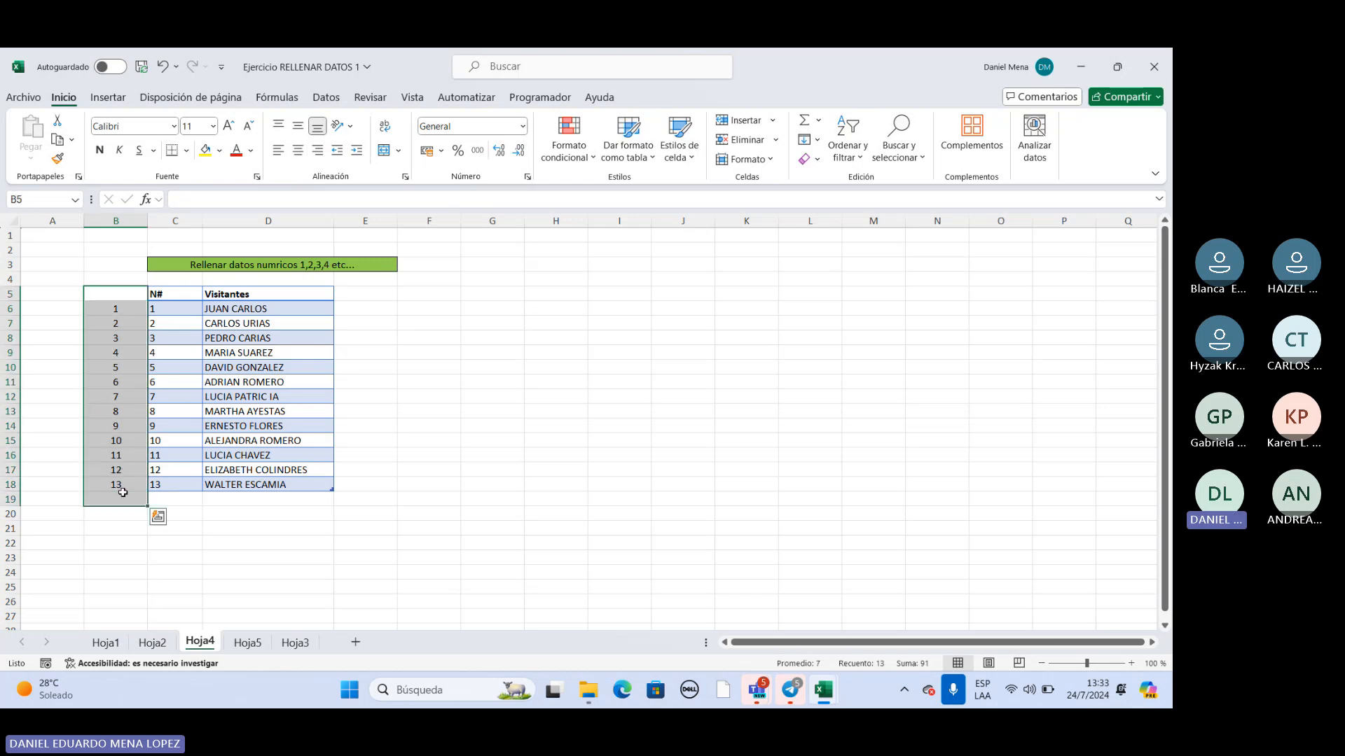
pyautogui.press('Delete')
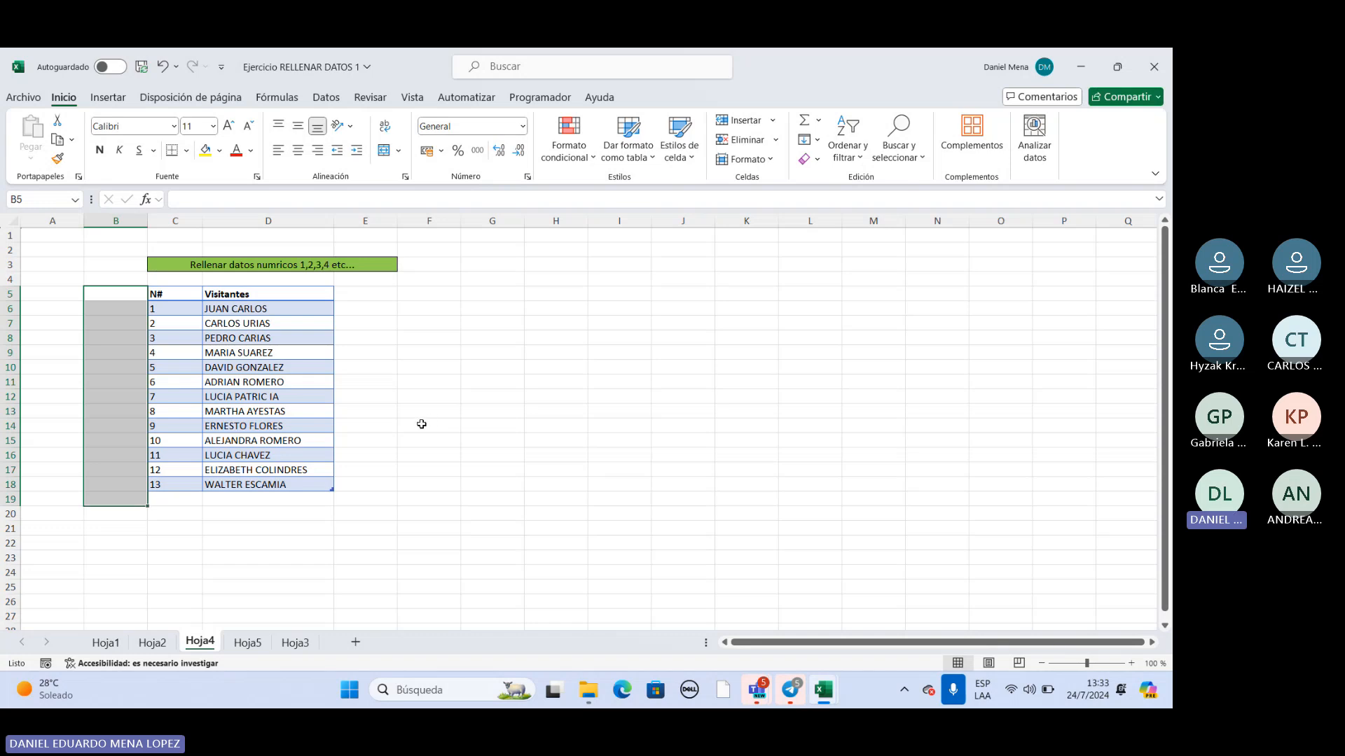
# On Hoja5, enter 4 in C8 and extend the 2, 4 series under Numeros Pares down to C18.
pyautogui.click(249, 644)
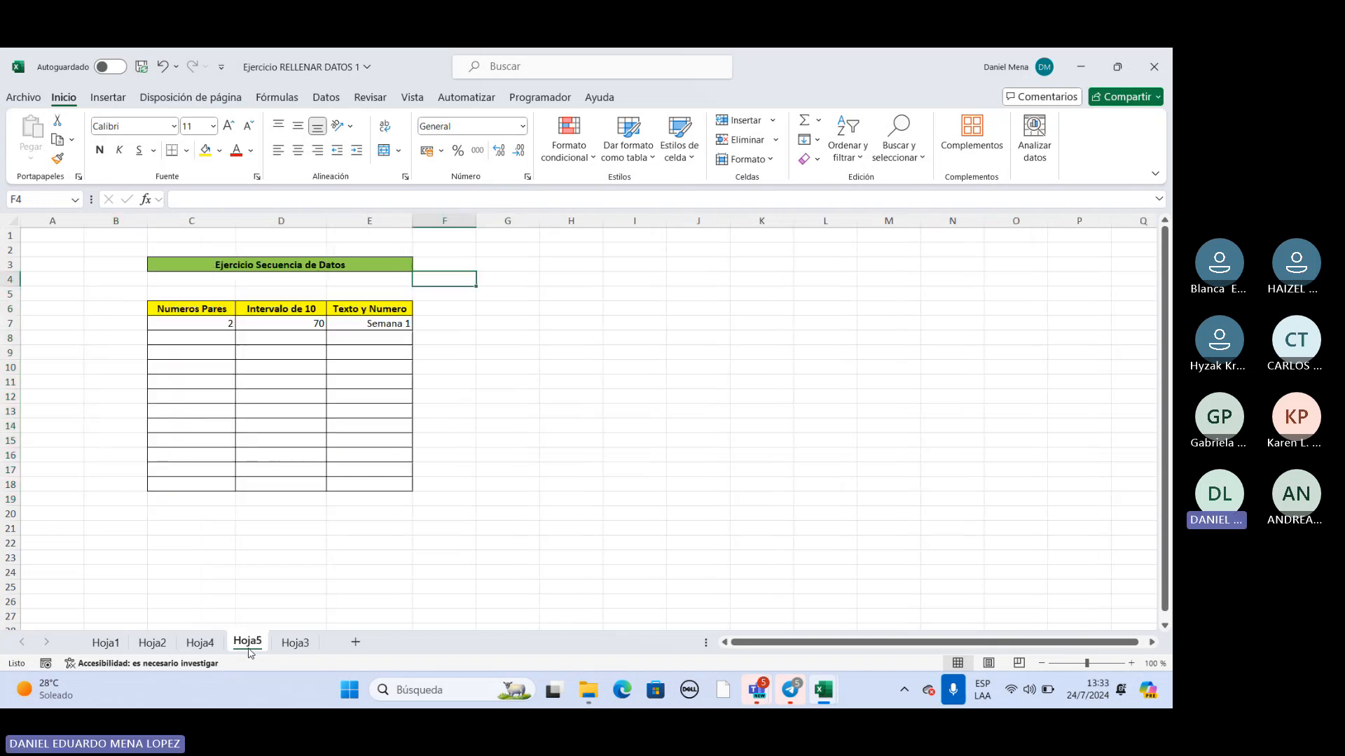
pyautogui.click(223, 326)
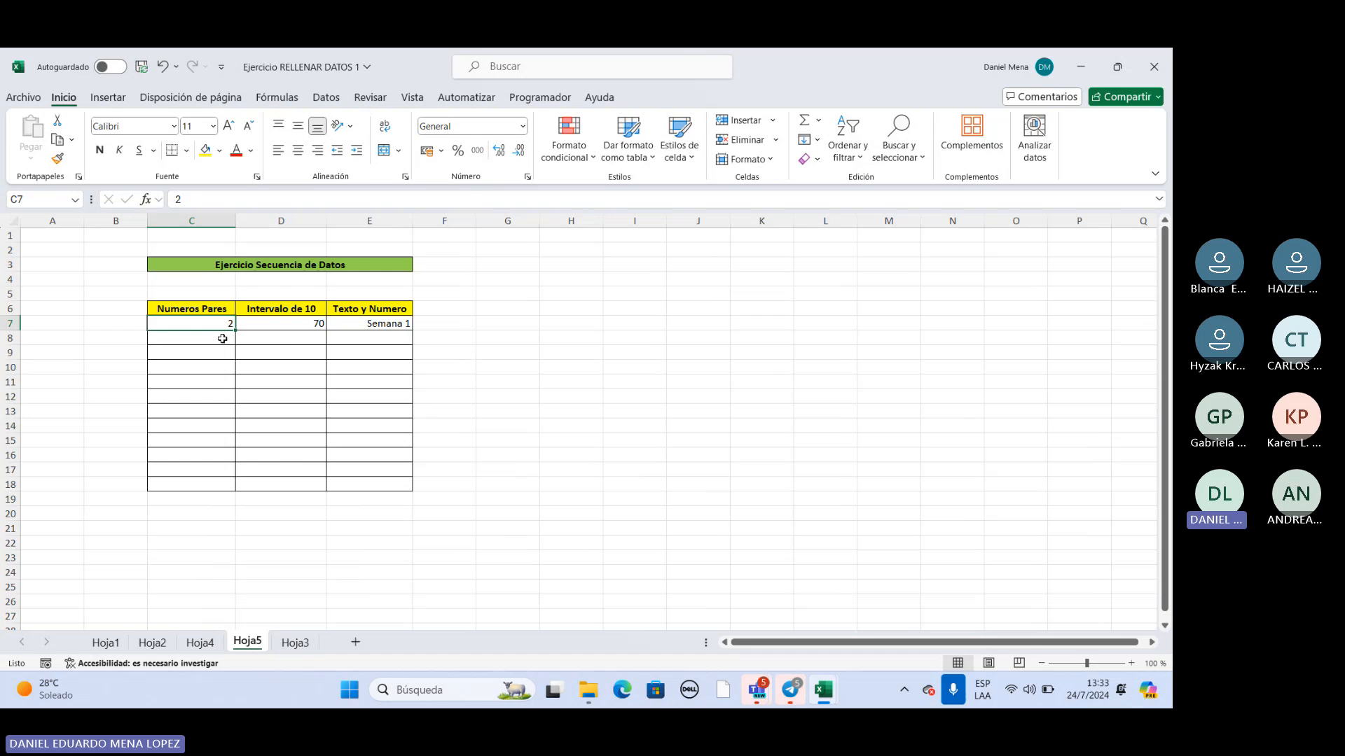
pyautogui.click(217, 313)
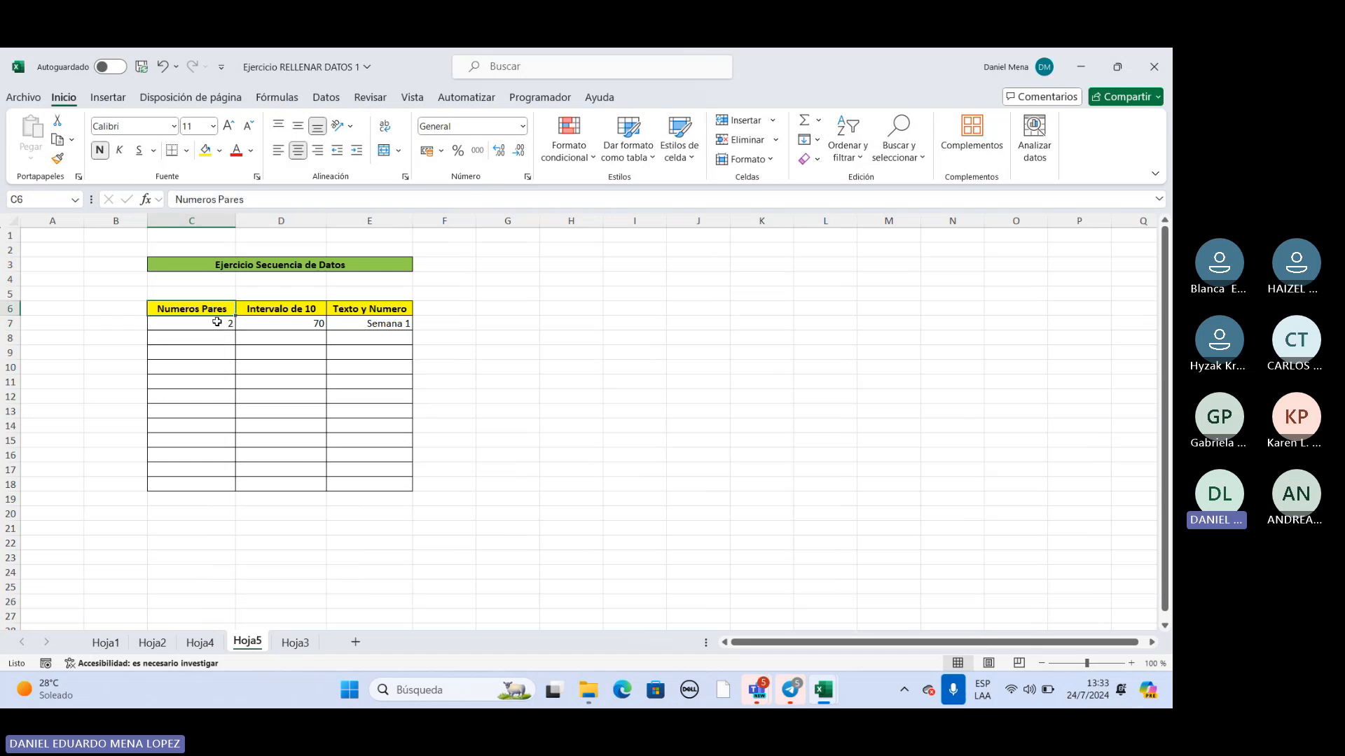
pyautogui.click(221, 328)
pyautogui.click(225, 340)
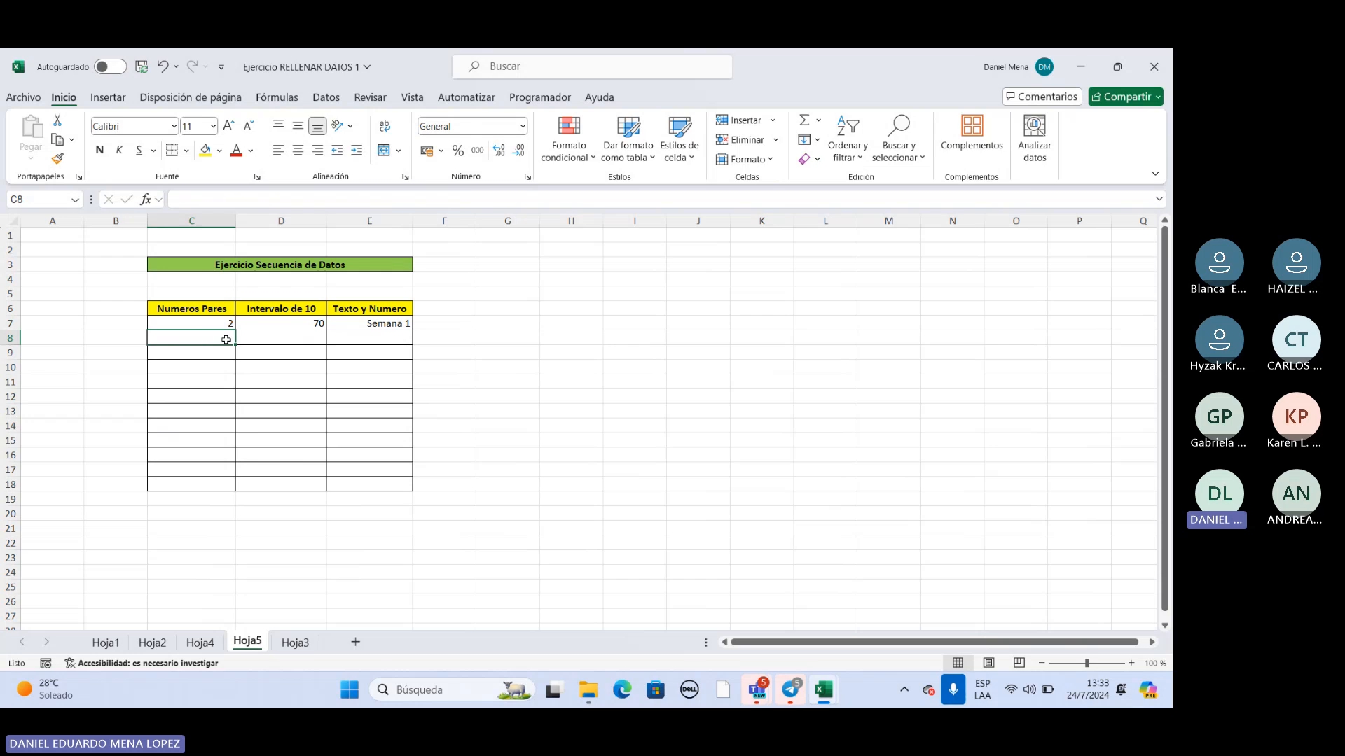
pyautogui.write('4')
pyautogui.click(270, 345)
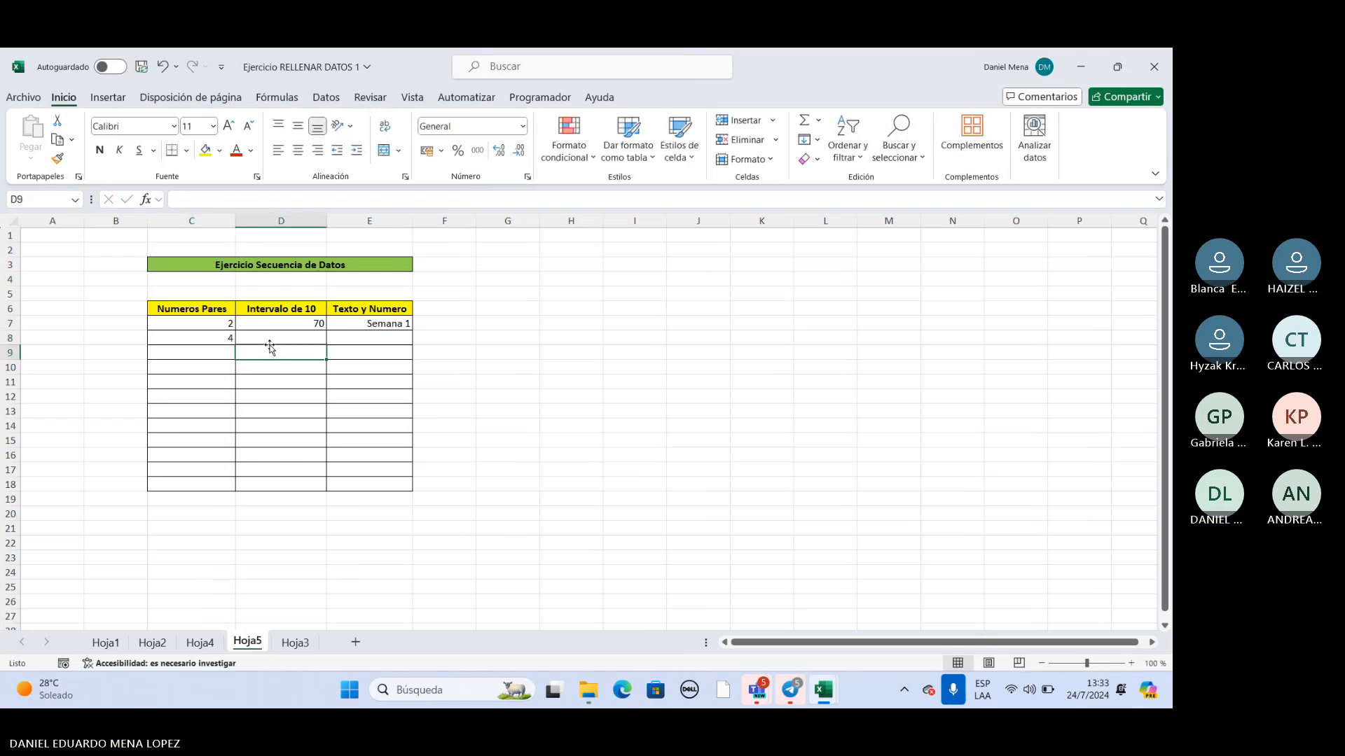
pyautogui.moveTo(231, 327); pyautogui.dragTo(214, 486)
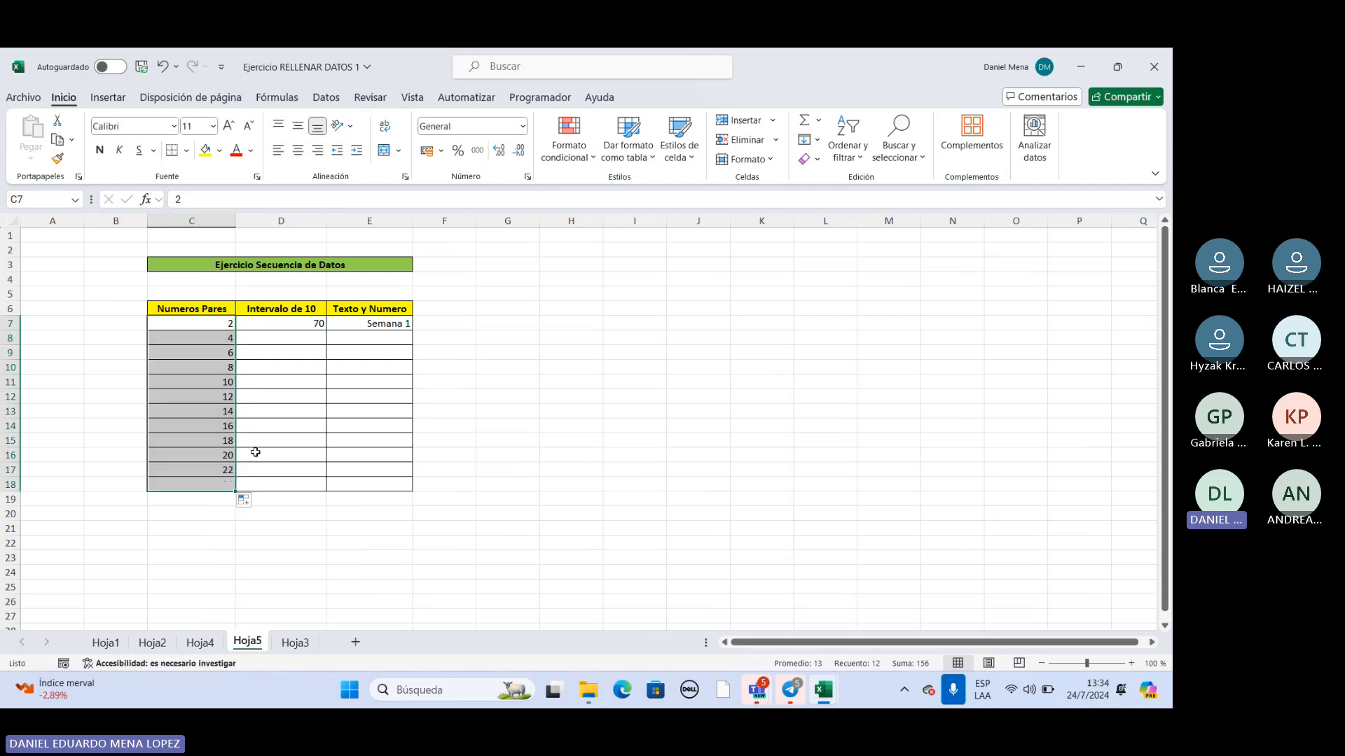
# Review the even-number sequence in C7:C18 and its two starting values in C7:C8.
pyautogui.click(228, 325)
pyautogui.click(227, 338)
pyautogui.click(229, 353)
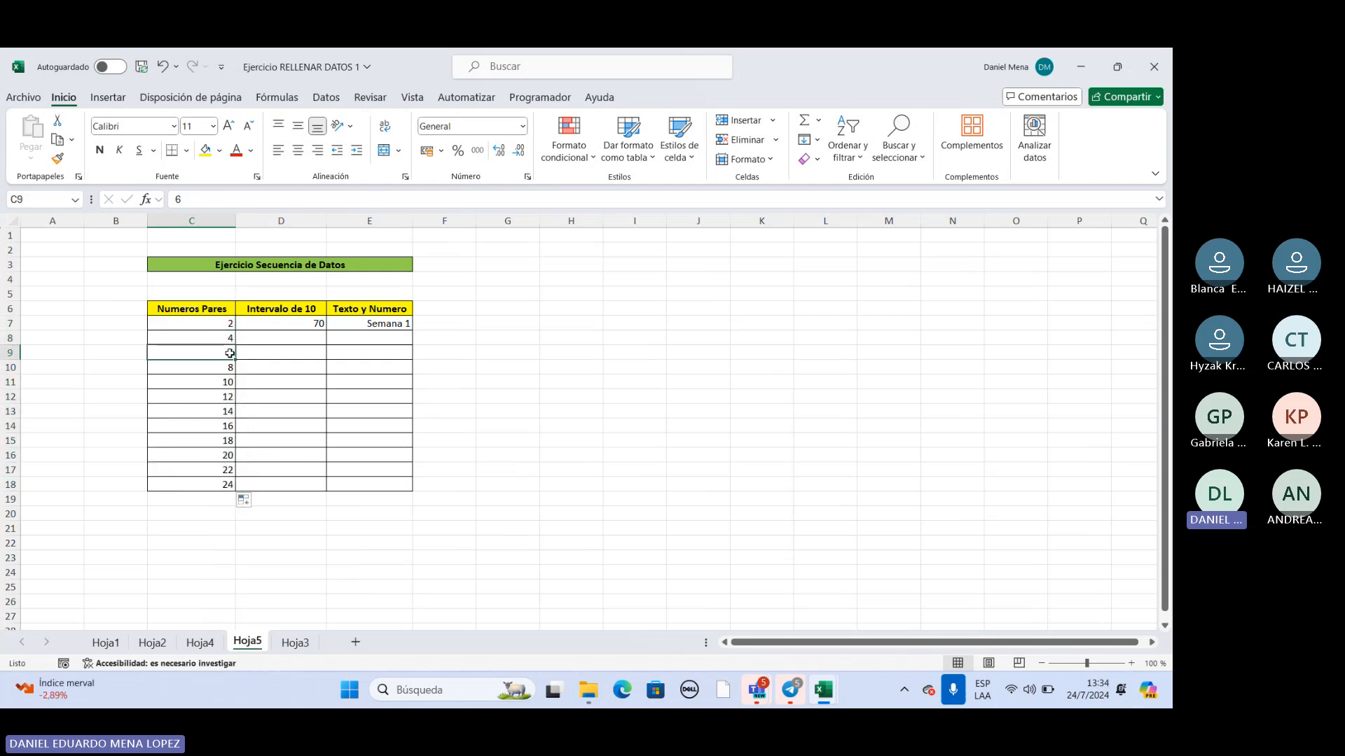
pyautogui.click(227, 369)
pyautogui.click(226, 382)
pyautogui.click(225, 397)
pyautogui.click(224, 412)
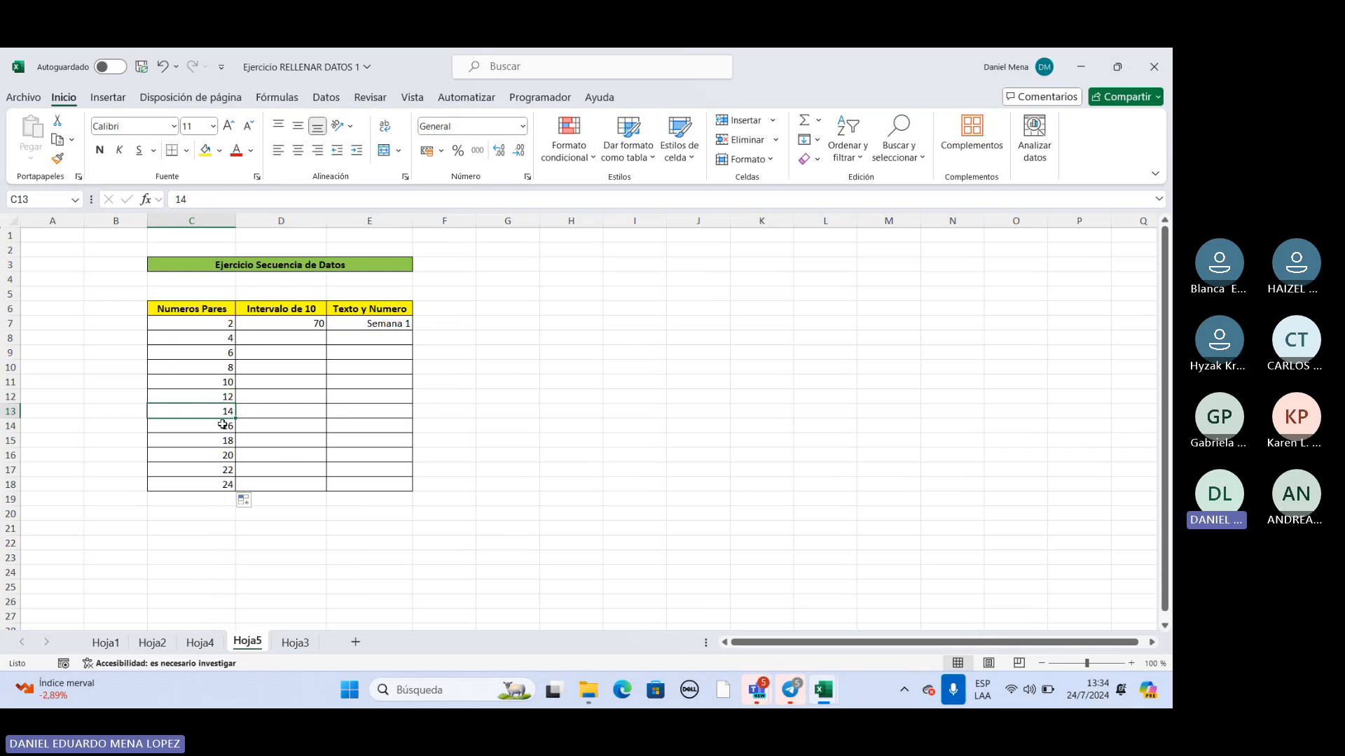
pyautogui.click(224, 484)
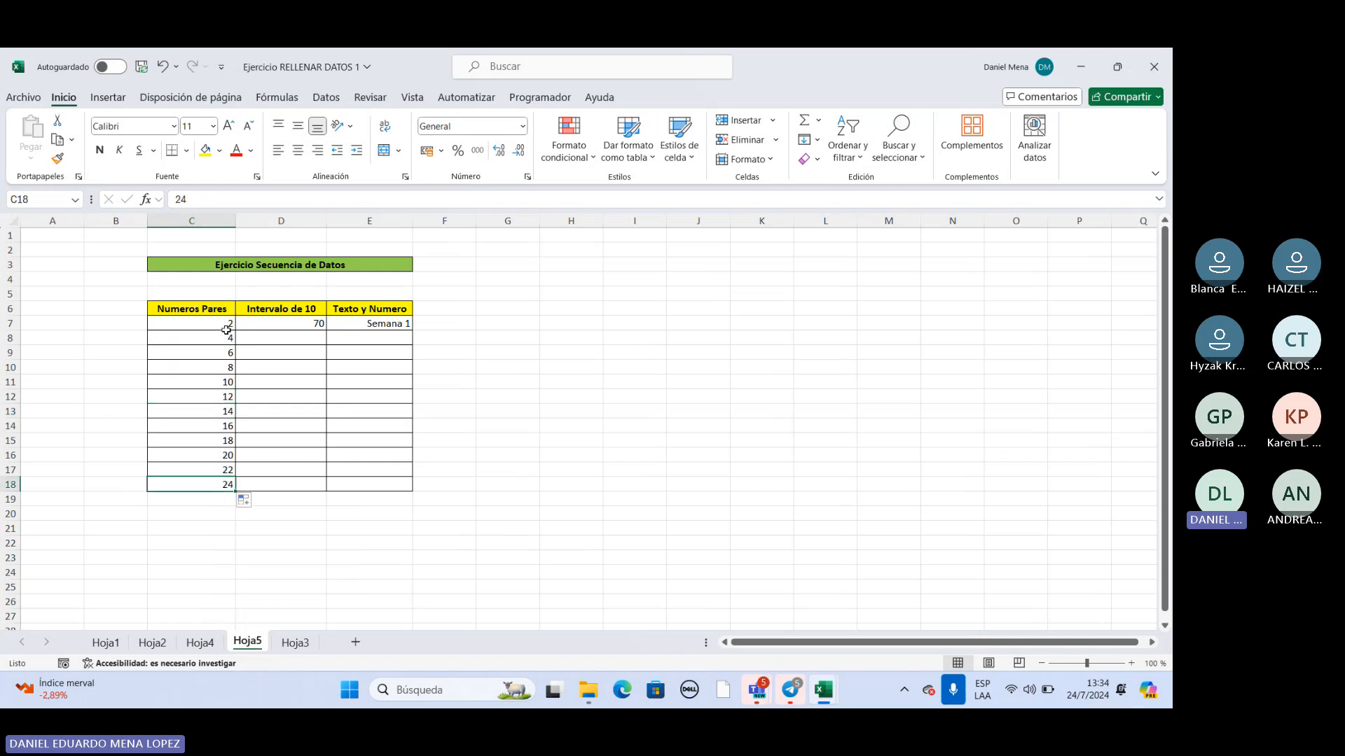
pyautogui.moveTo(229, 322); pyautogui.dragTo(225, 336)
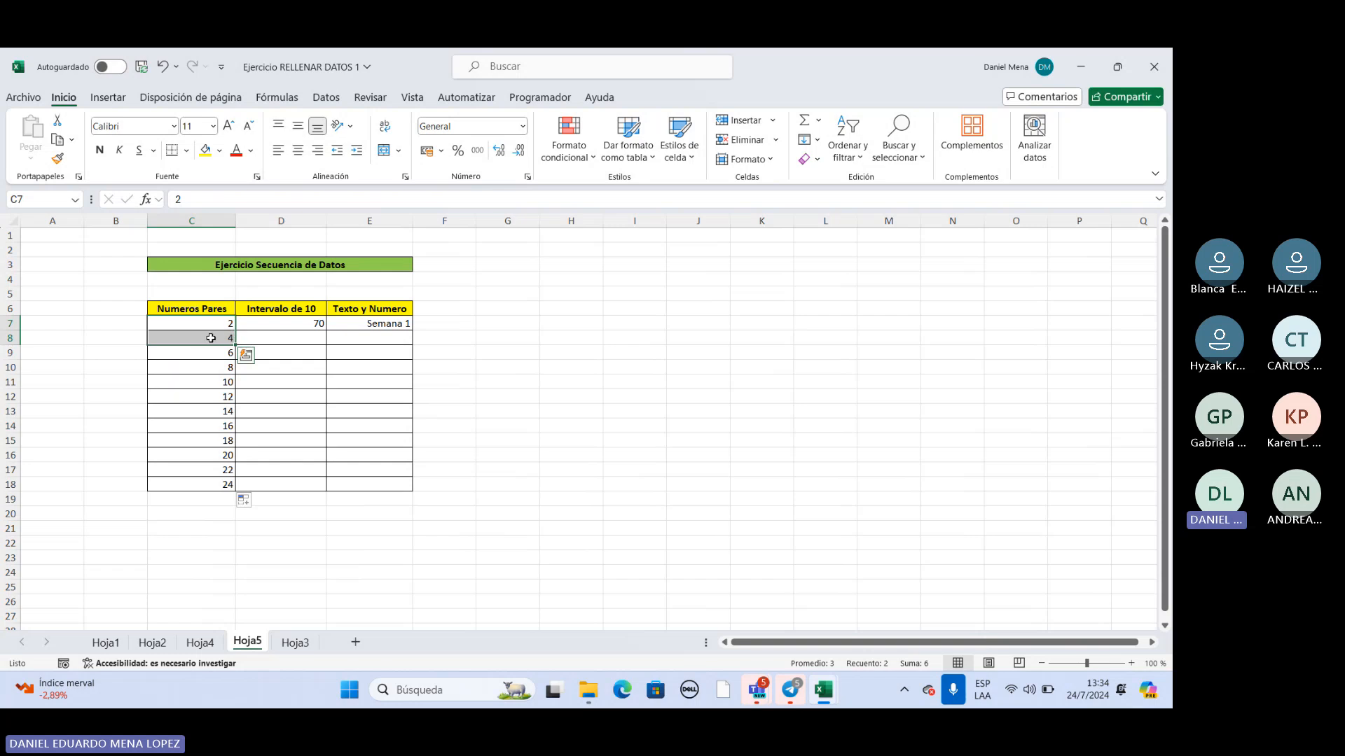
# Enter 80 in D8 and extend the 70, 80 series under Intervalo de 10 down to D18.
pyautogui.click(321, 323)
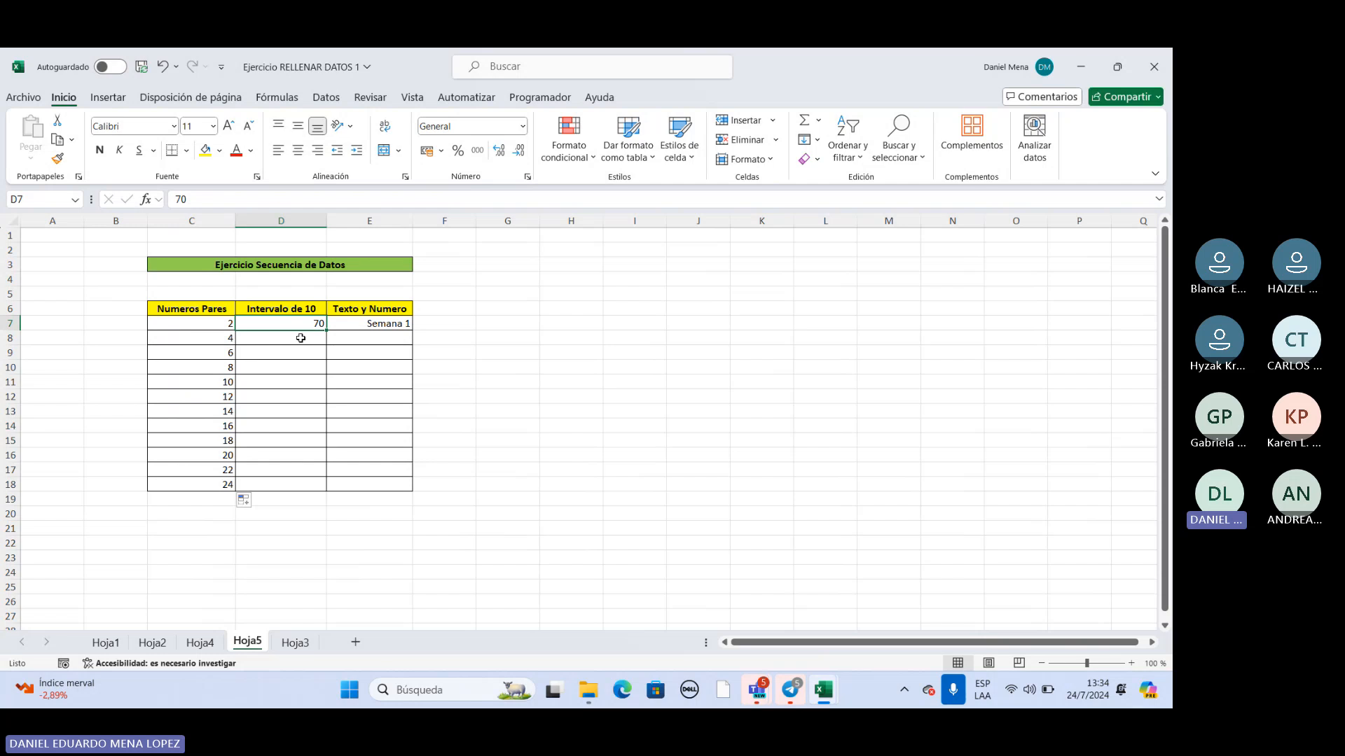
pyautogui.click(297, 340)
pyautogui.doubleClick(298, 340)
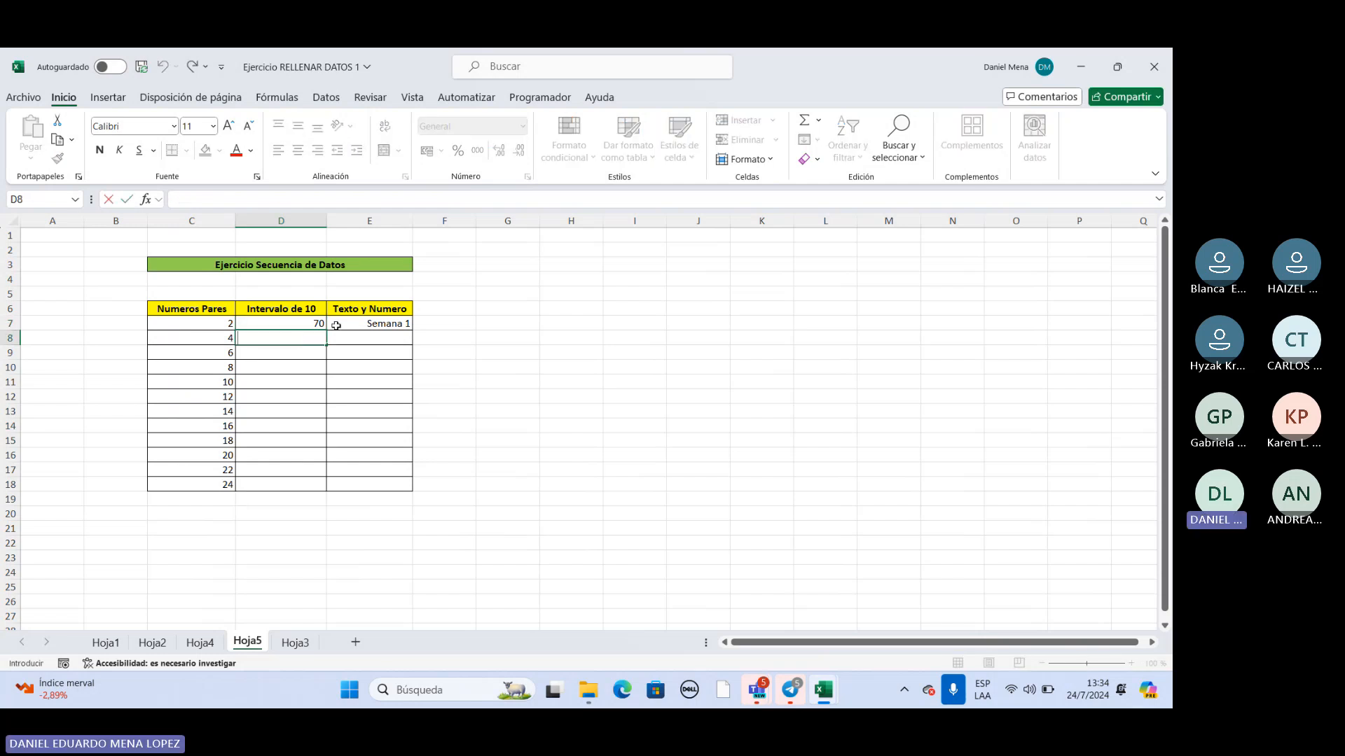
pyautogui.write('80')
pyautogui.click(316, 323)
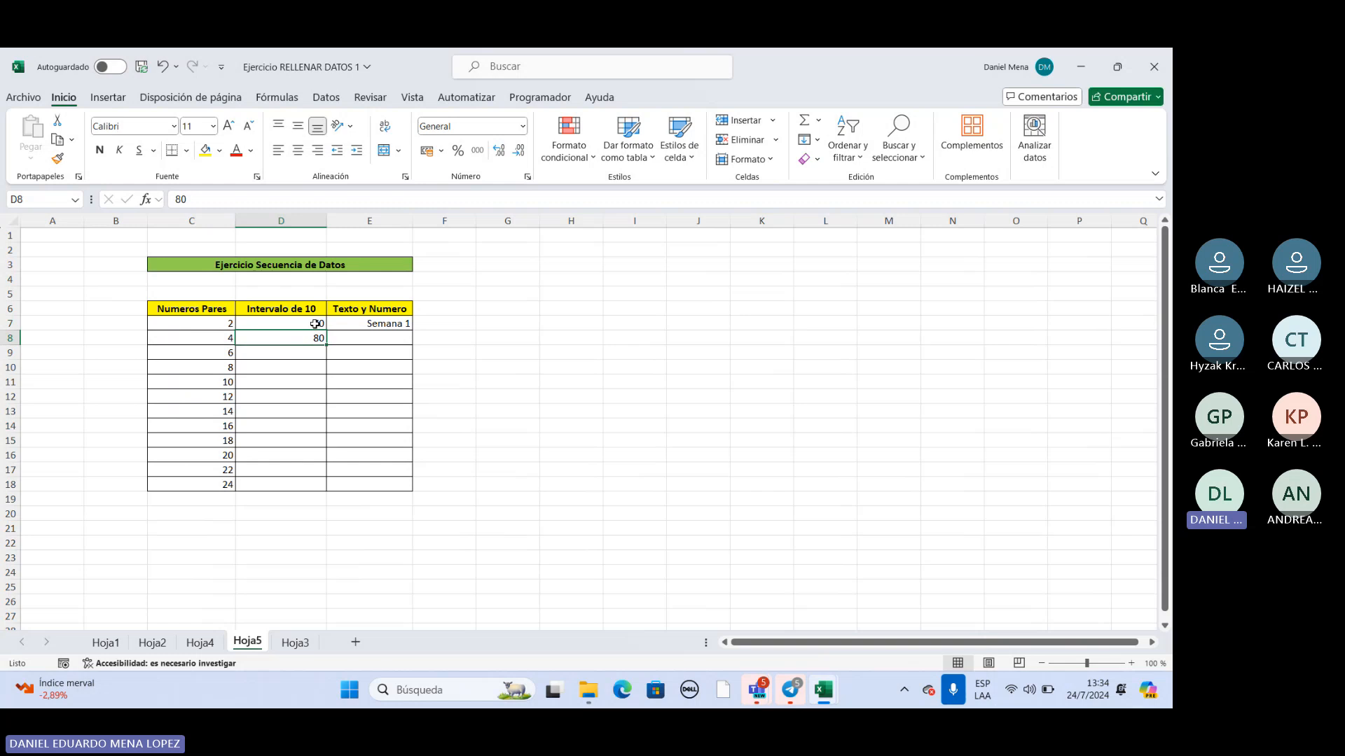
pyautogui.click(309, 336)
pyautogui.moveTo(317, 324); pyautogui.dragTo(327, 490)
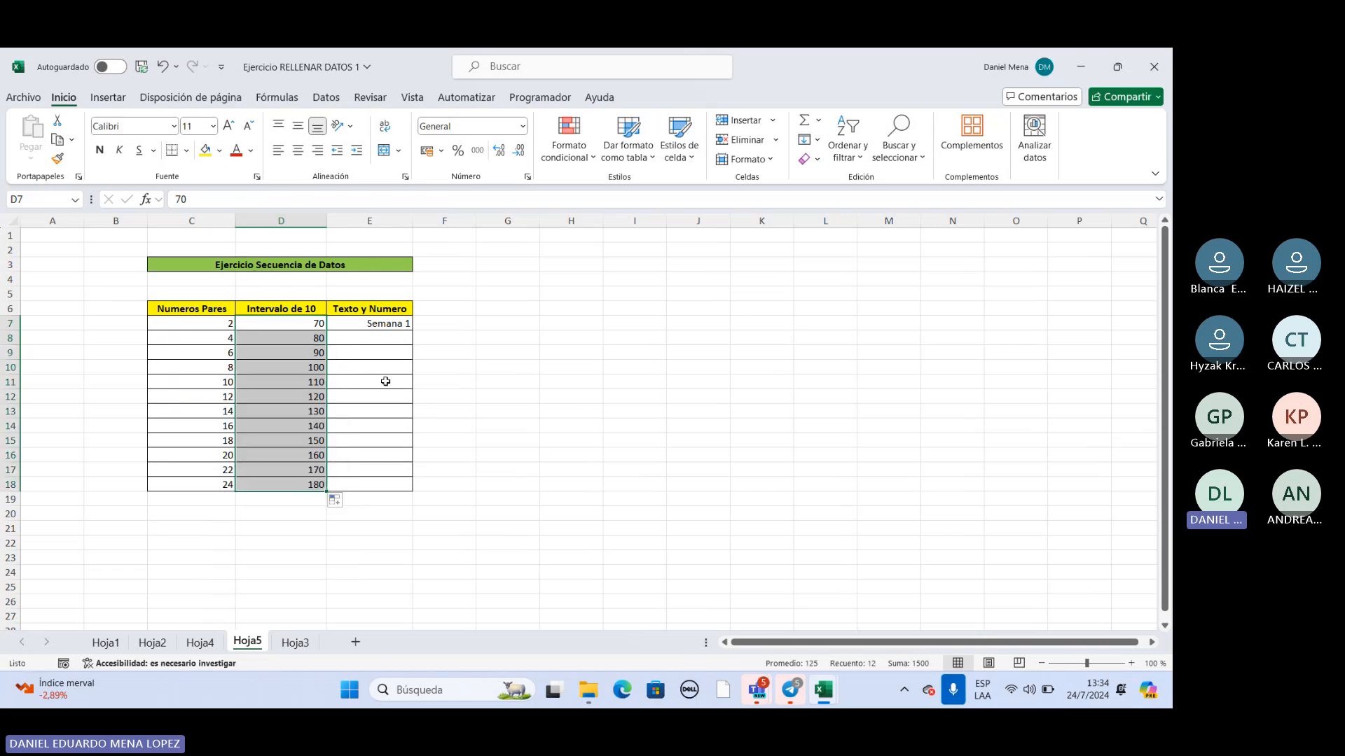
# Review the values in the Intervalo de 10 column cell by cell from D7 to D12.
pyautogui.click(361, 361)
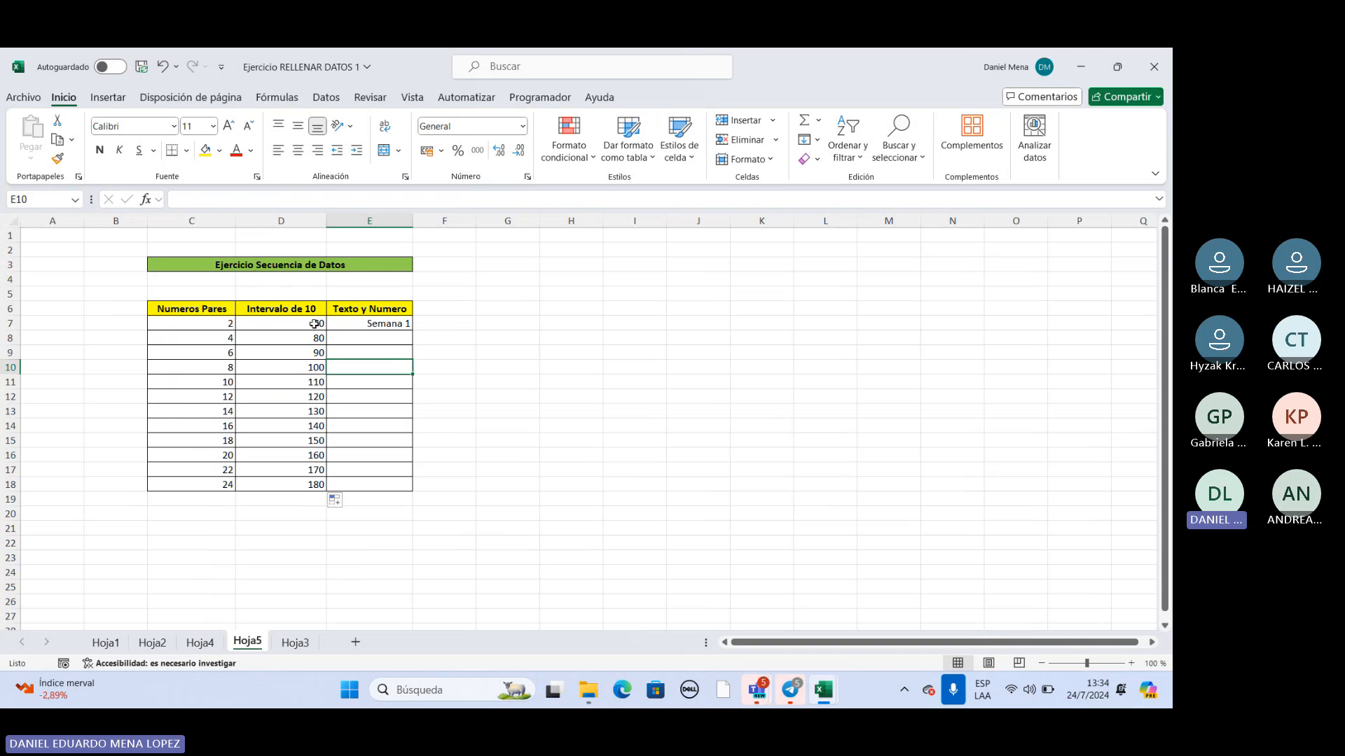
pyautogui.click(289, 320)
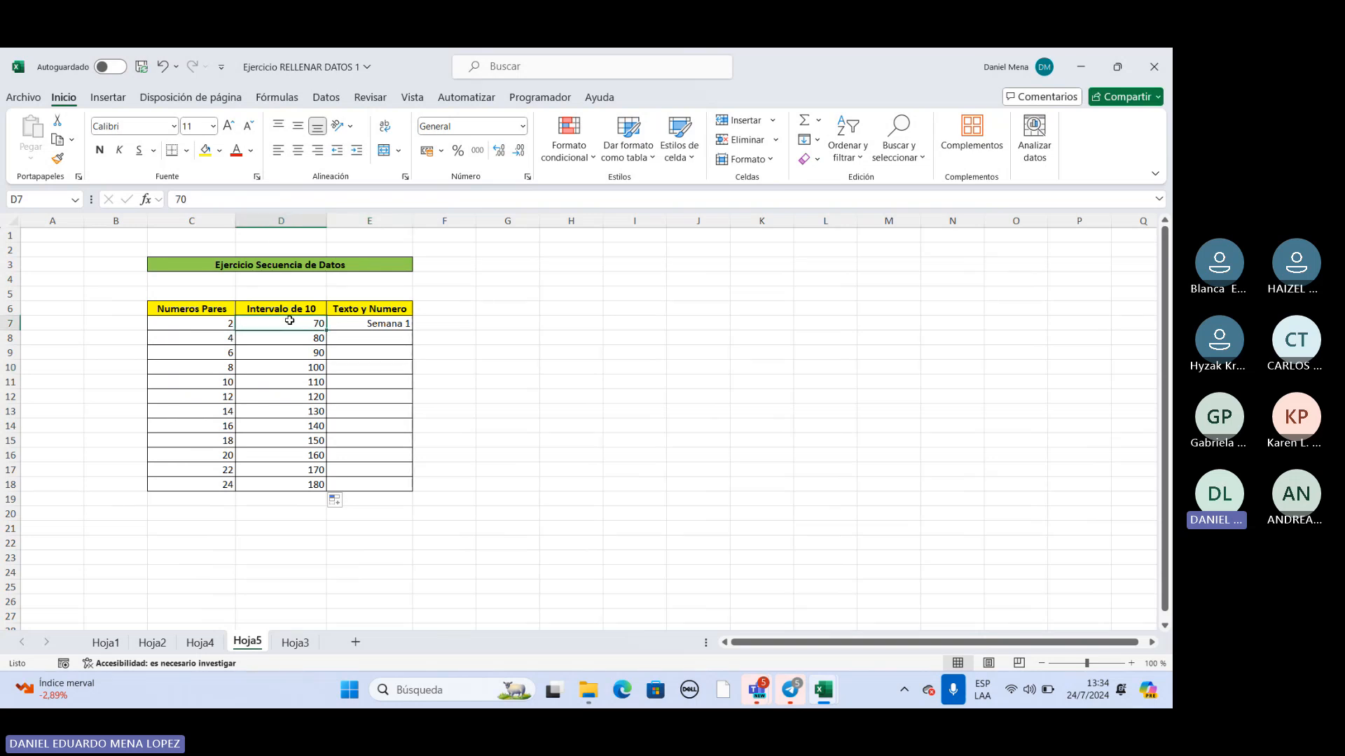
pyautogui.click(300, 339)
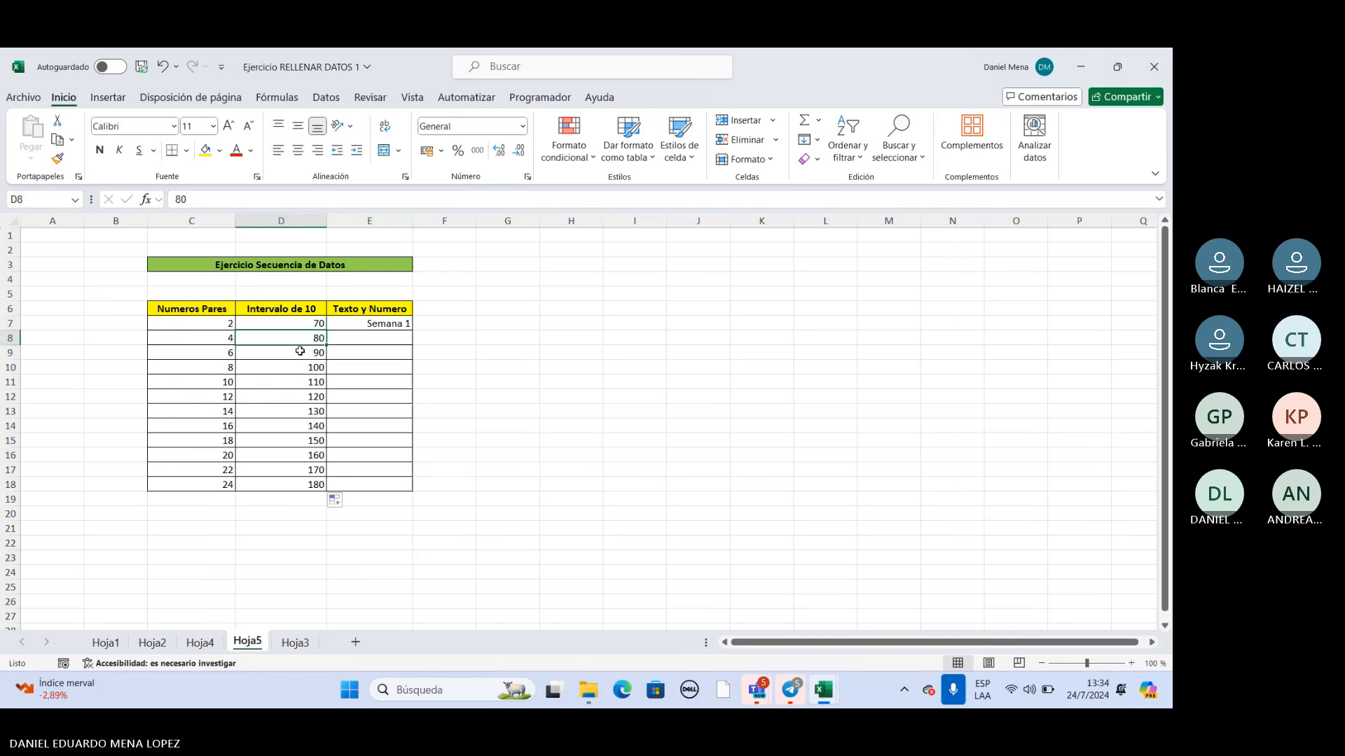
pyautogui.click(296, 352)
pyautogui.click(292, 367)
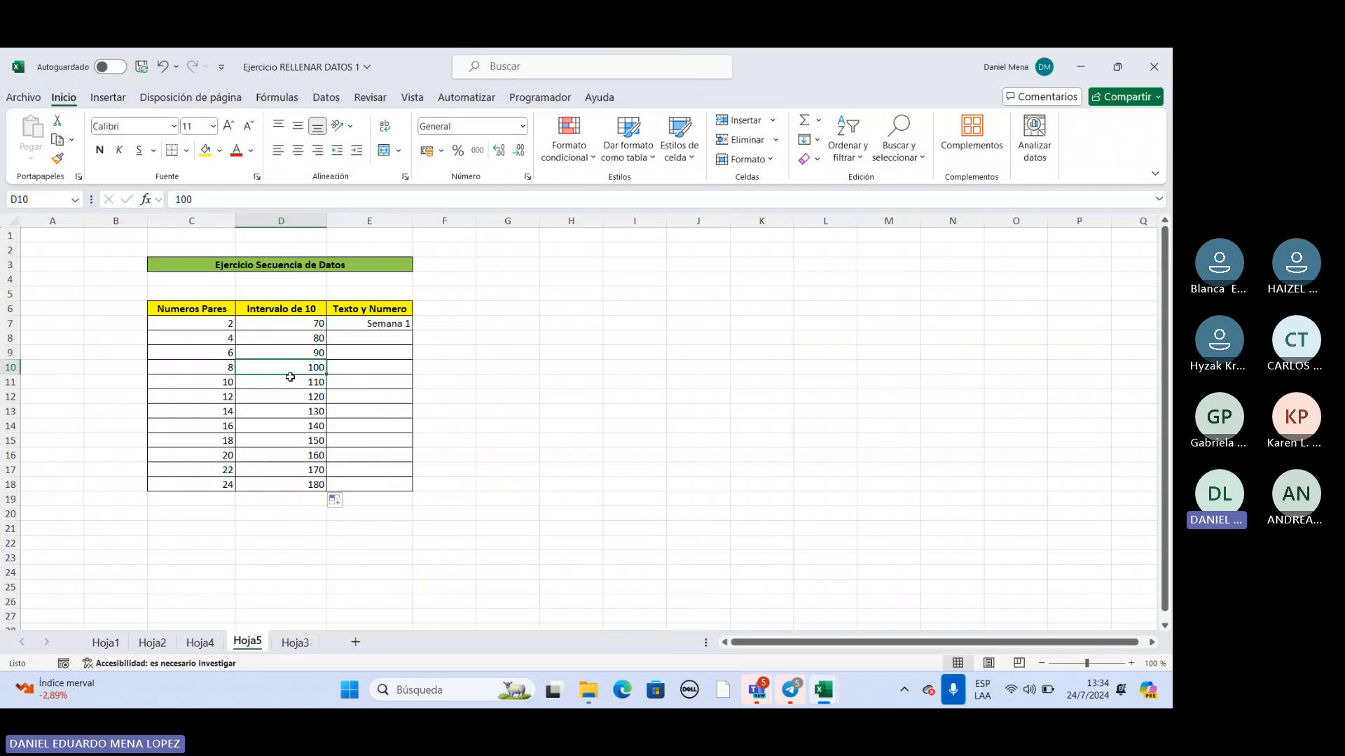
pyautogui.click(294, 382)
pyautogui.click(297, 400)
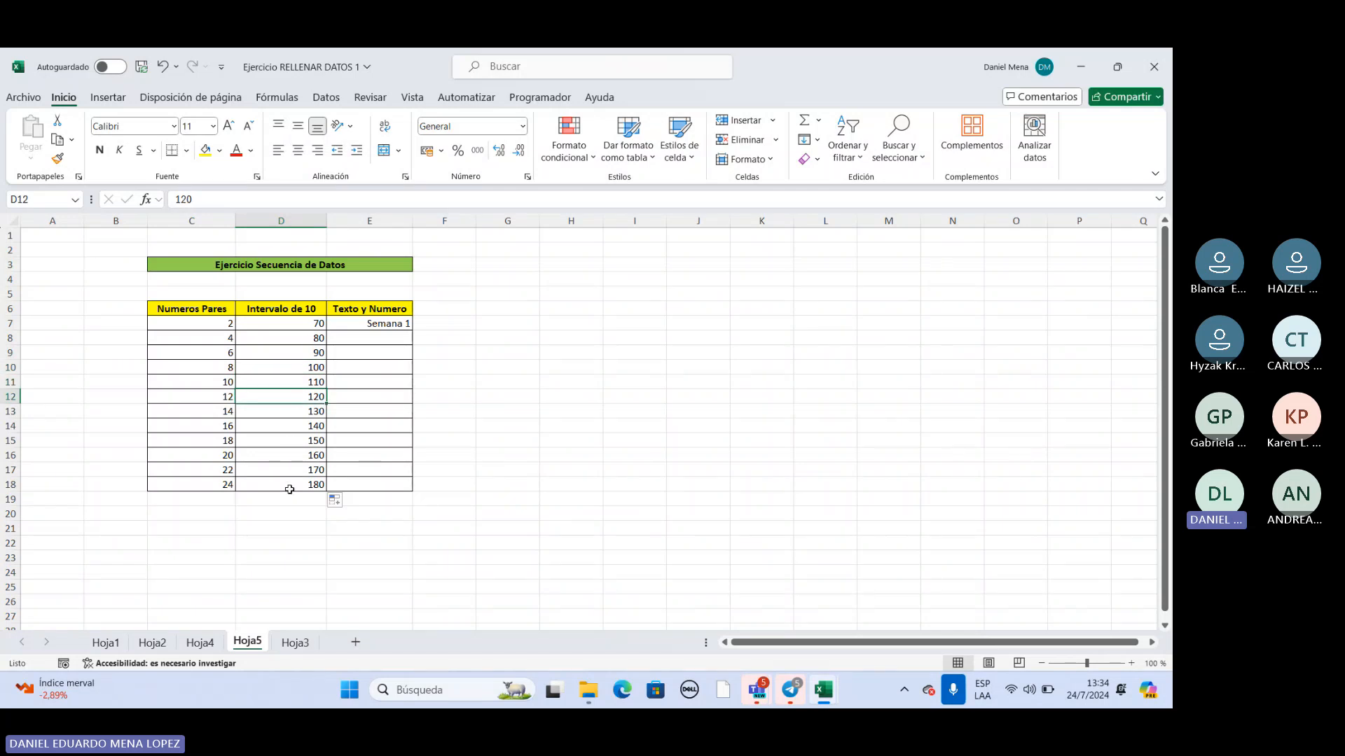
# Fill the Texto y Numero column from Semana 1 in E7 down to E18, and open Hoja3.
pyautogui.click(386, 340)
pyautogui.click(385, 322)
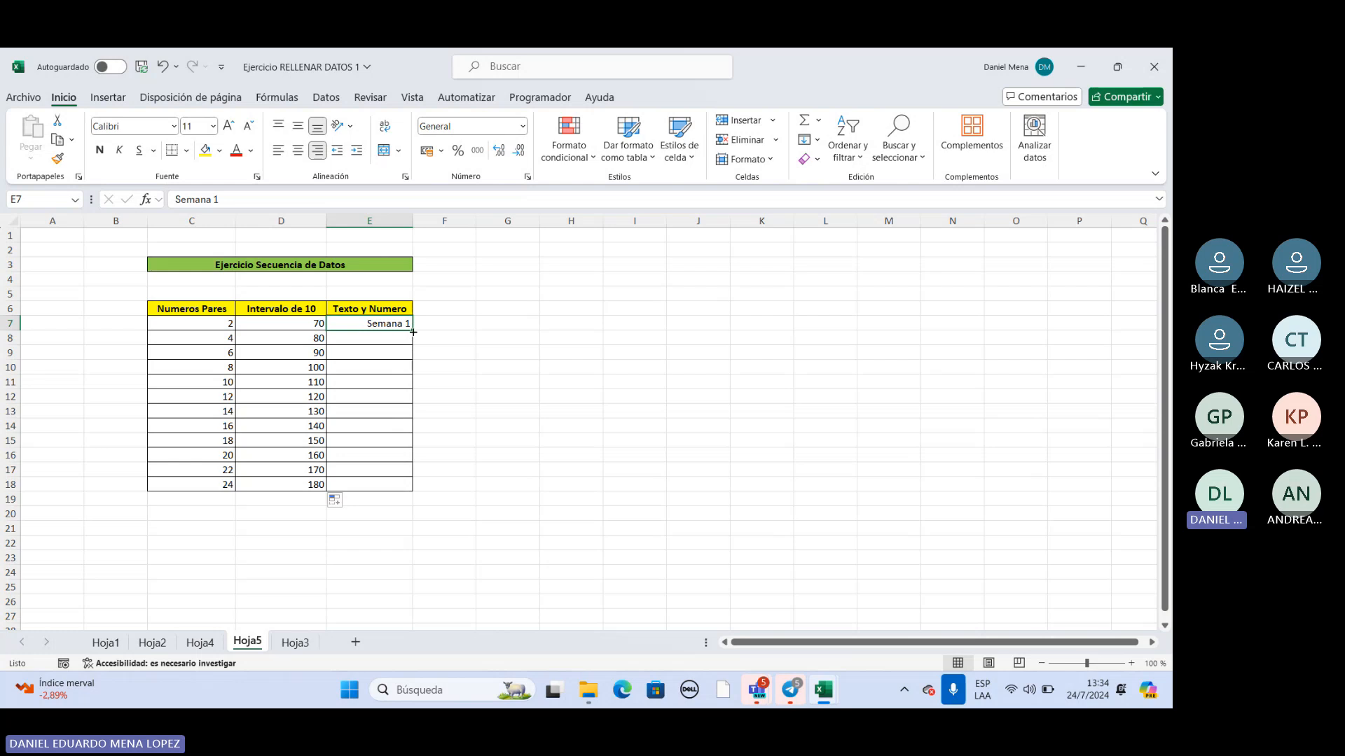
pyautogui.moveTo(413, 332); pyautogui.dragTo(402, 486)
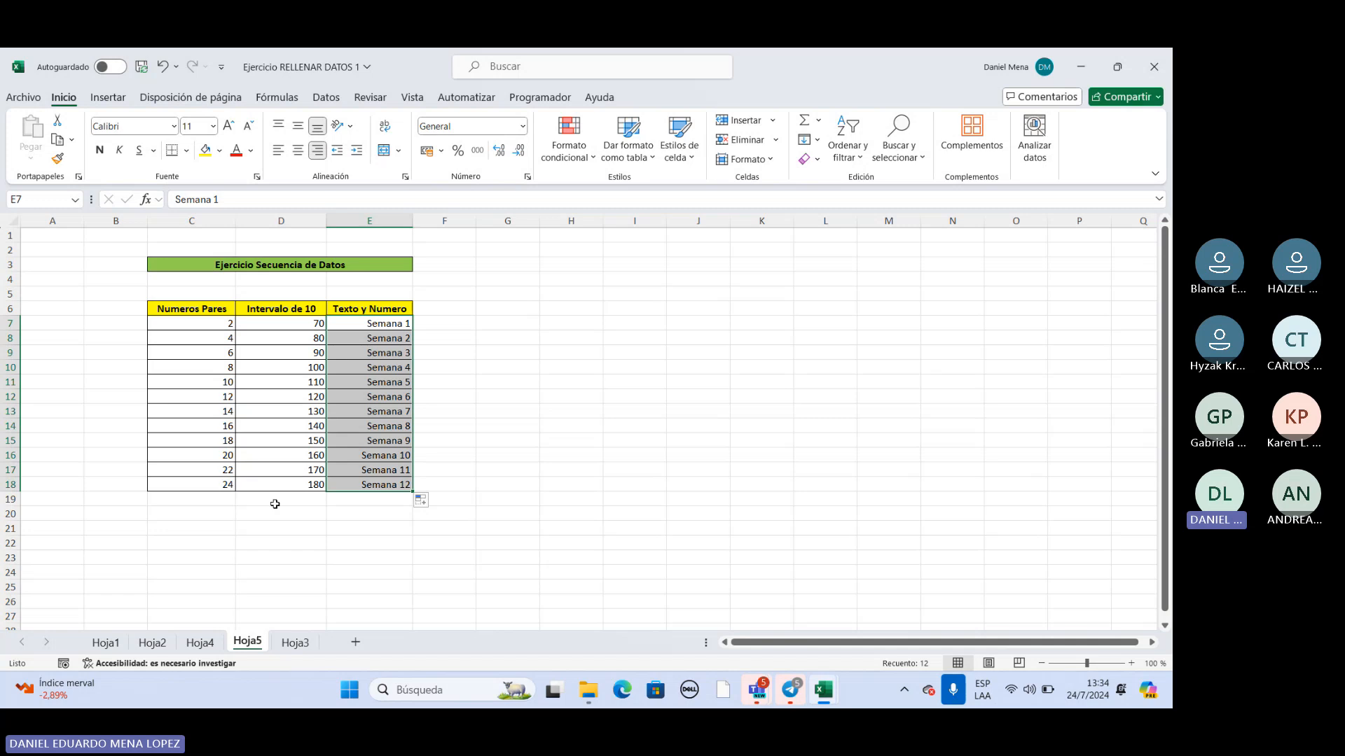
pyautogui.click(295, 642)
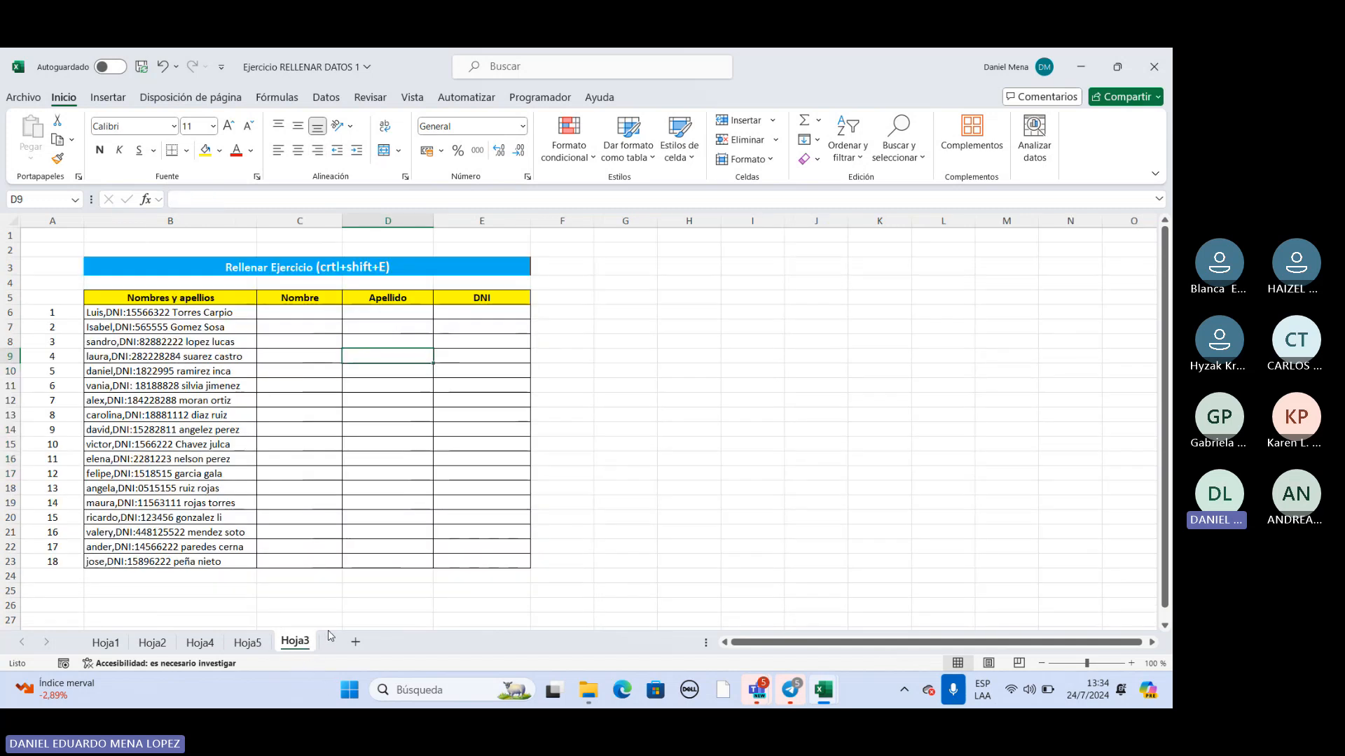
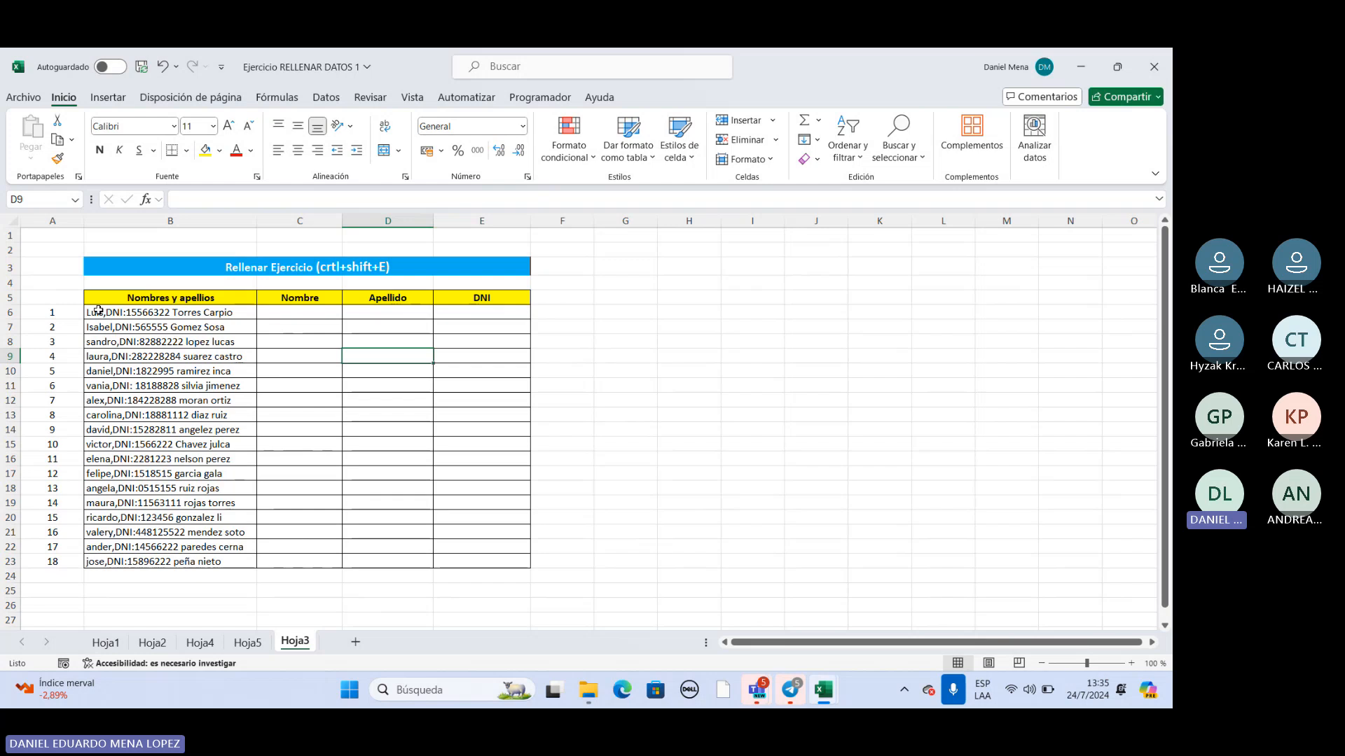
# Examine the combined entries in B6:B23 and the headings Nombres y apellios, Nombre, Apellido and DNI in row 5.
pyautogui.moveTo(98, 309); pyautogui.dragTo(266, 573)
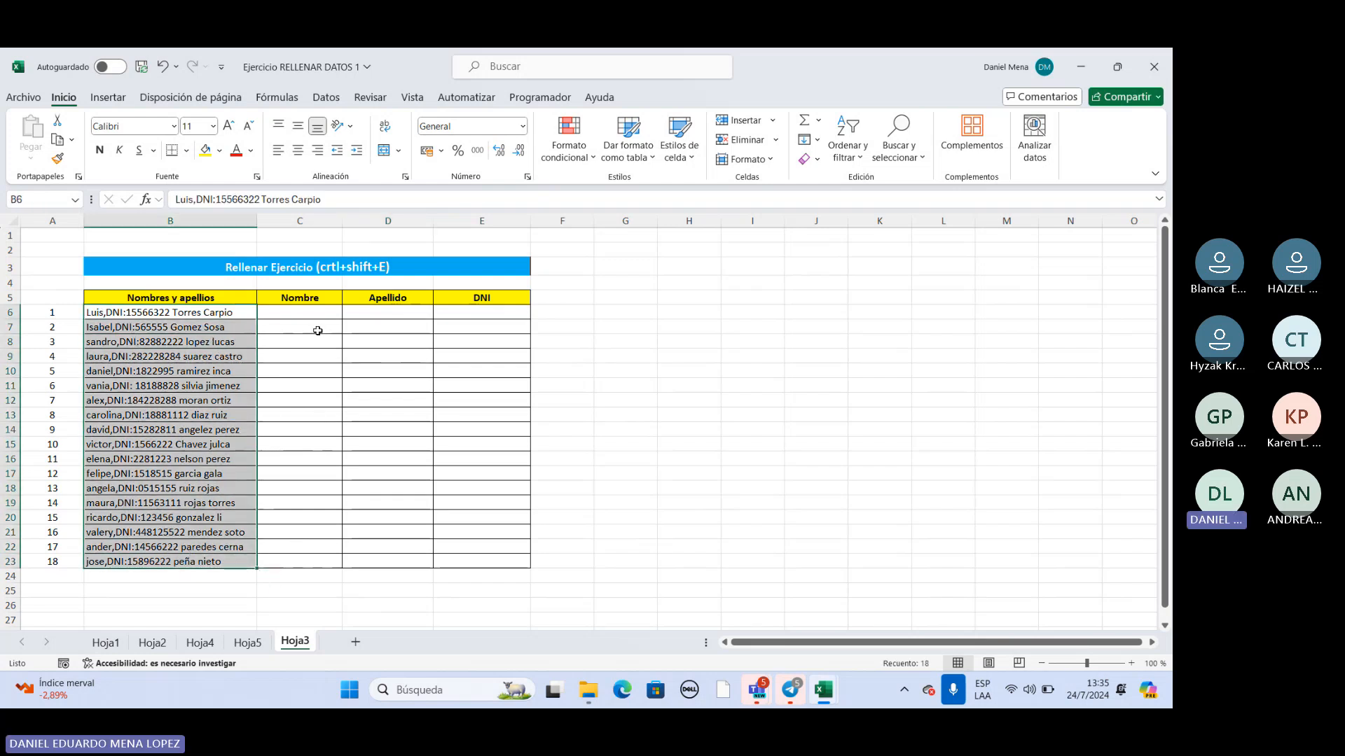
pyautogui.click(99, 314)
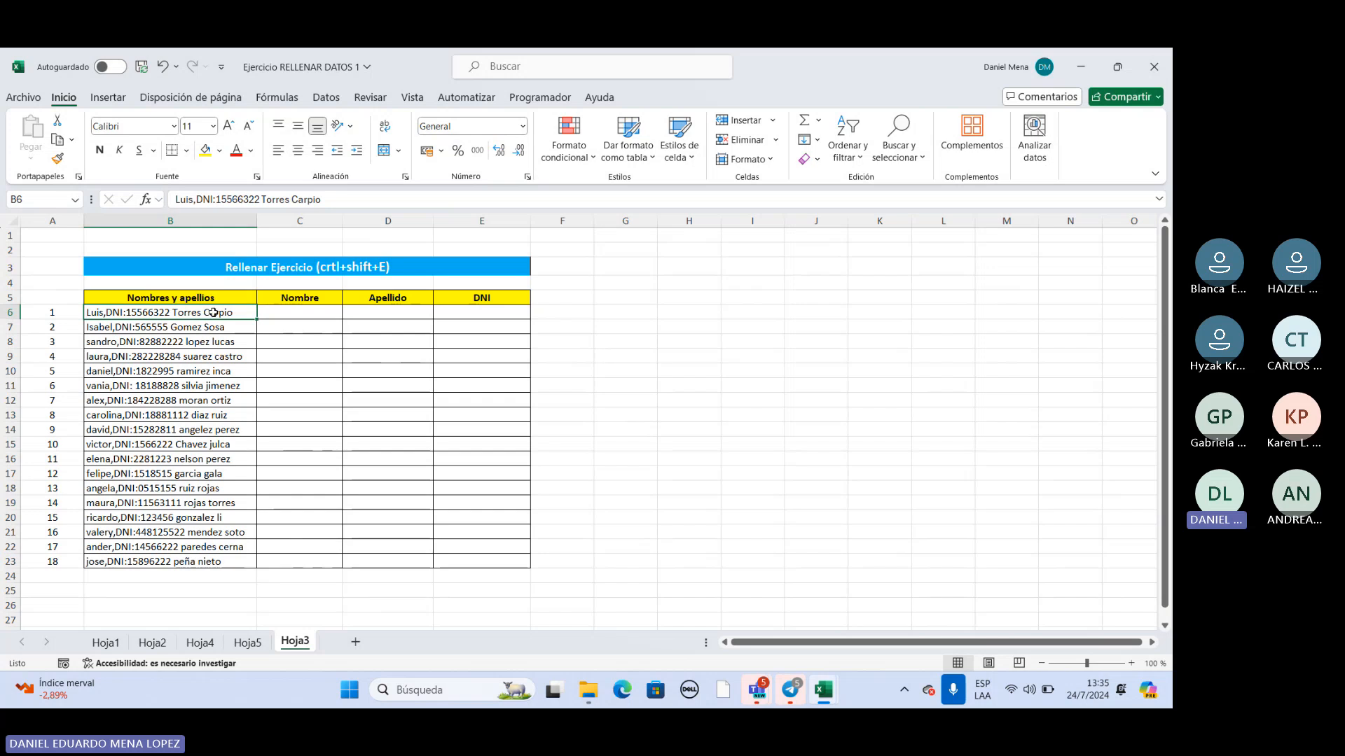
pyautogui.click(175, 298)
pyautogui.click(280, 297)
pyautogui.click(420, 298)
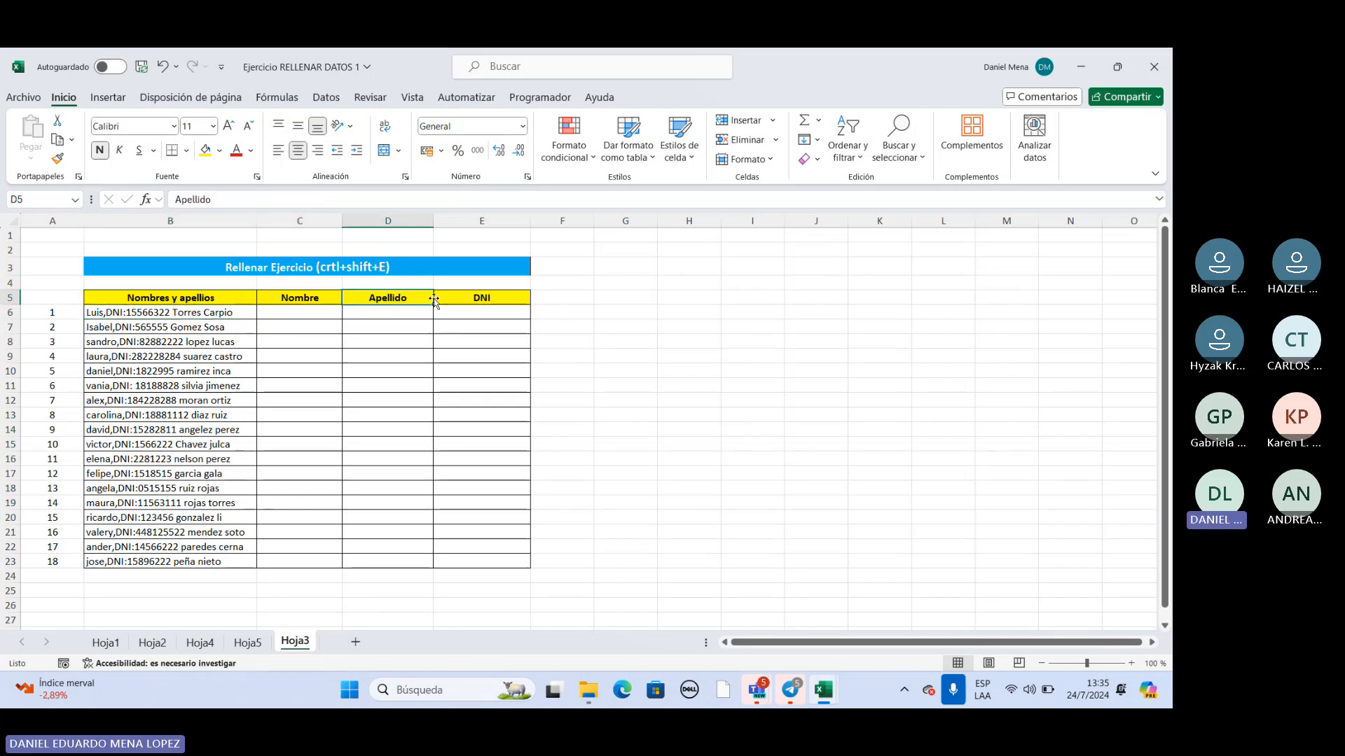
pyautogui.click(473, 300)
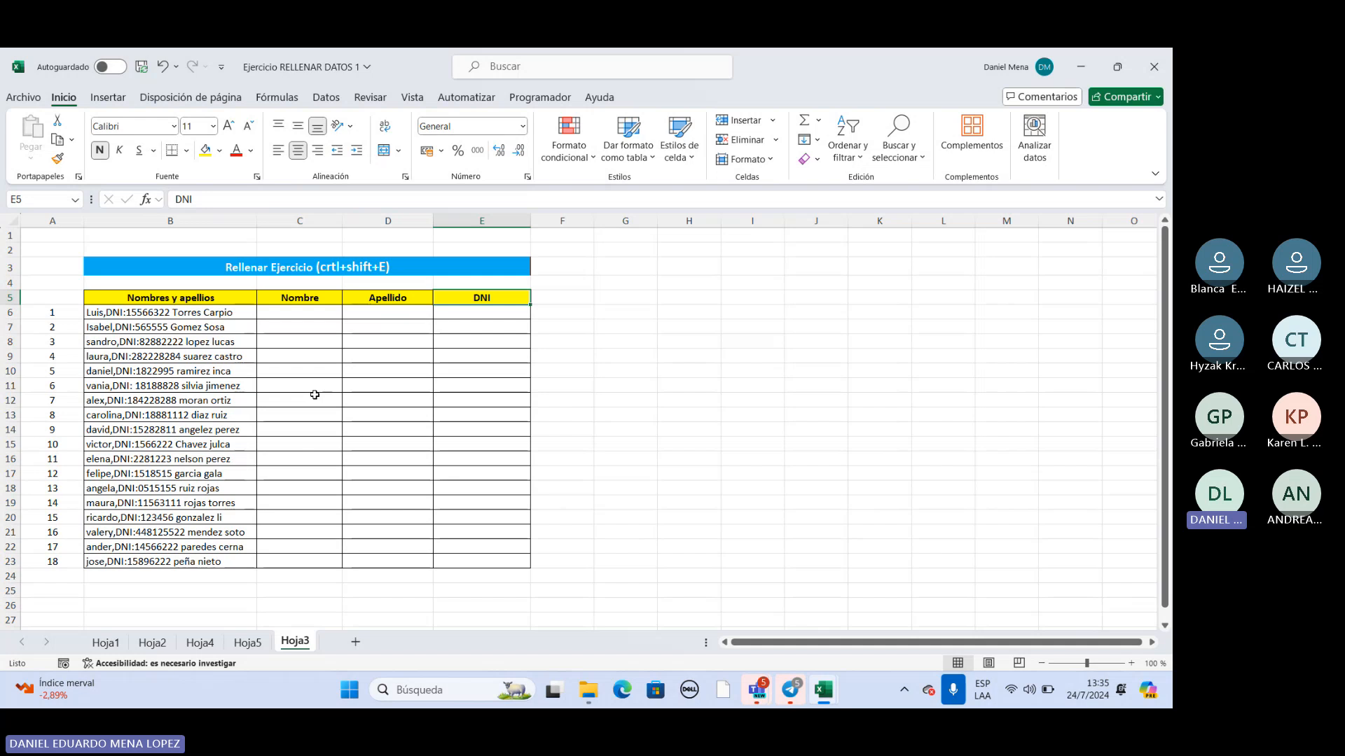
# Enter the first name from B6 in C6 under Nombre, and highlight the matching part of the text inside B6.
pyautogui.doubleClick(317, 313)
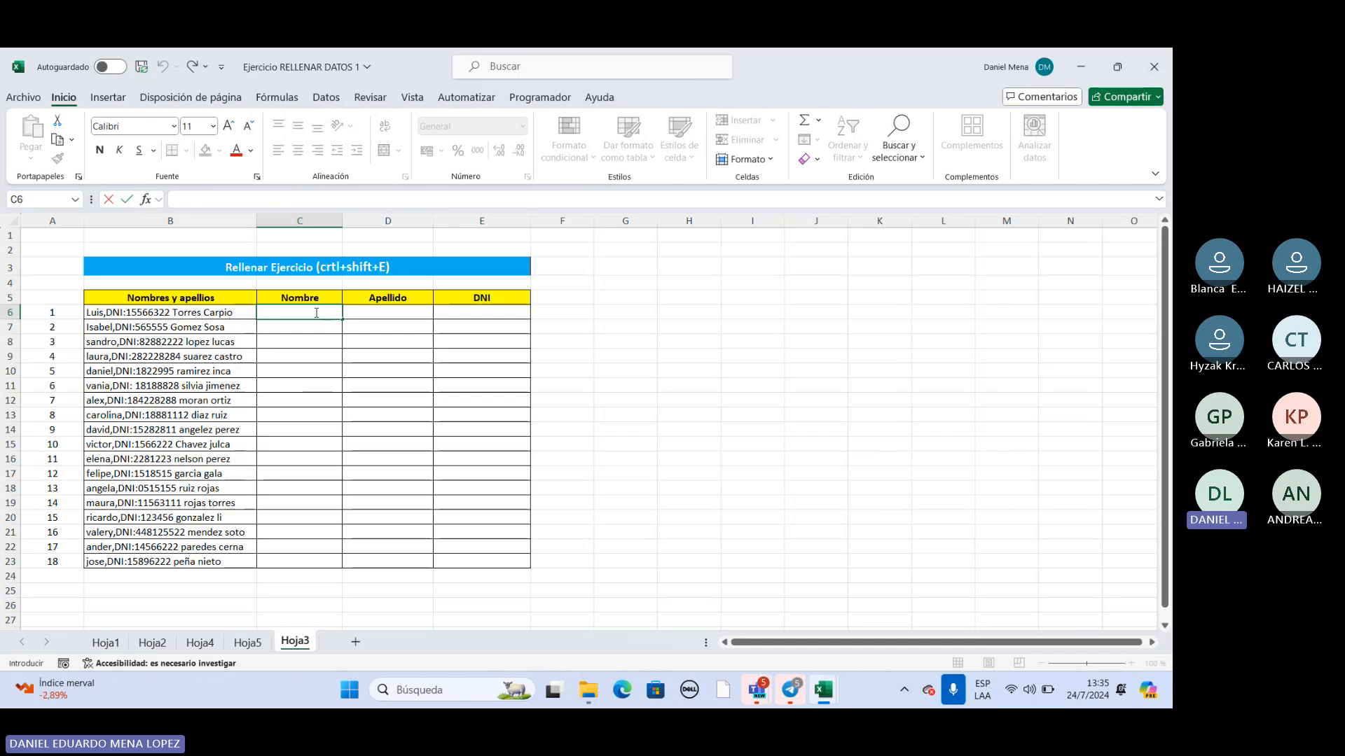
pyautogui.write('Luis')
pyautogui.press('Return')
pyautogui.click(308, 311)
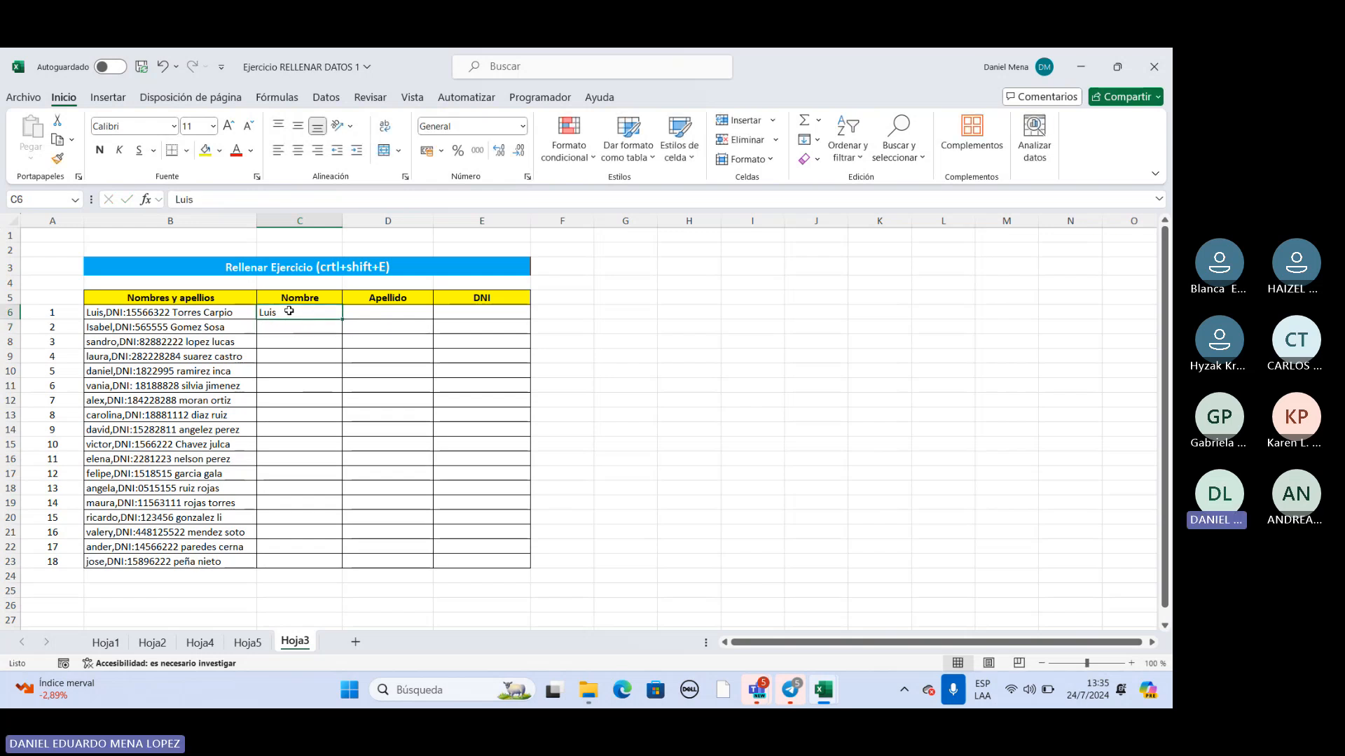
pyautogui.click(104, 313)
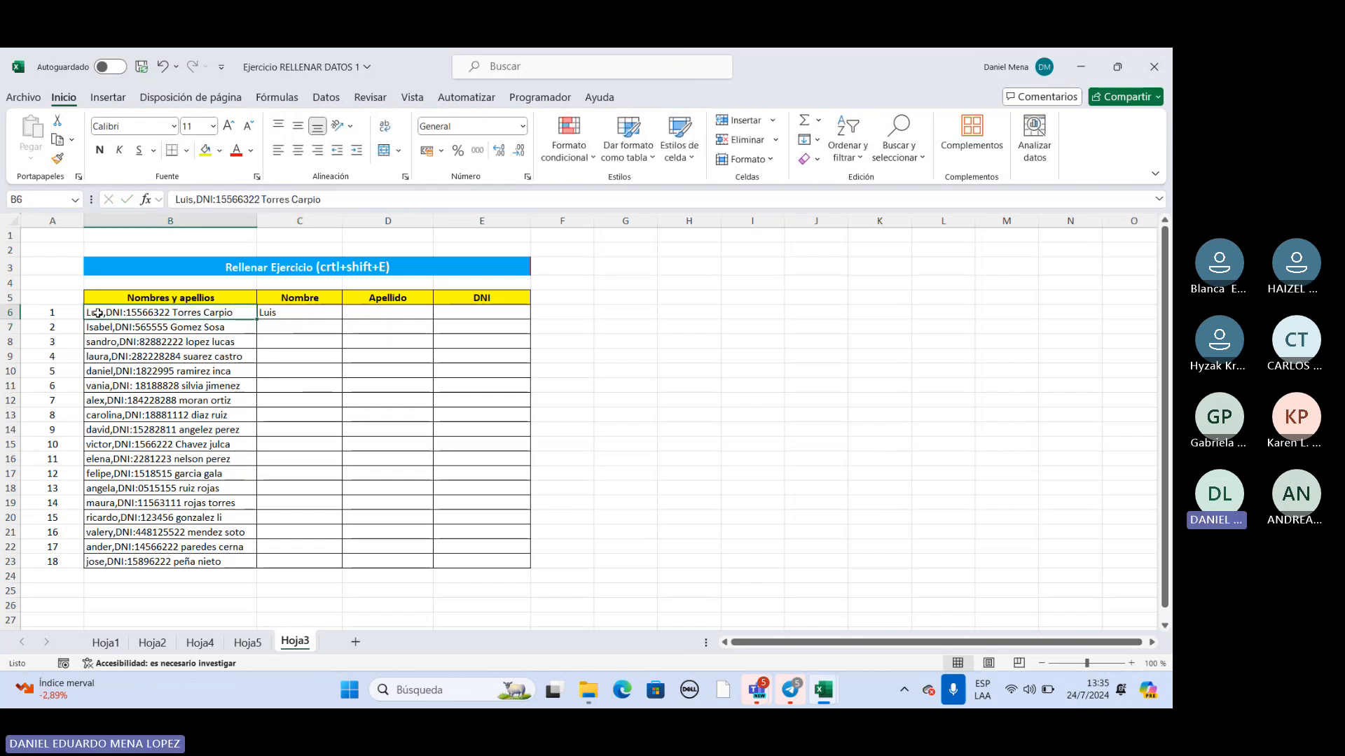
pyautogui.doubleClick(98, 313)
pyautogui.moveTo(104, 313); pyautogui.dragTo(86, 313)
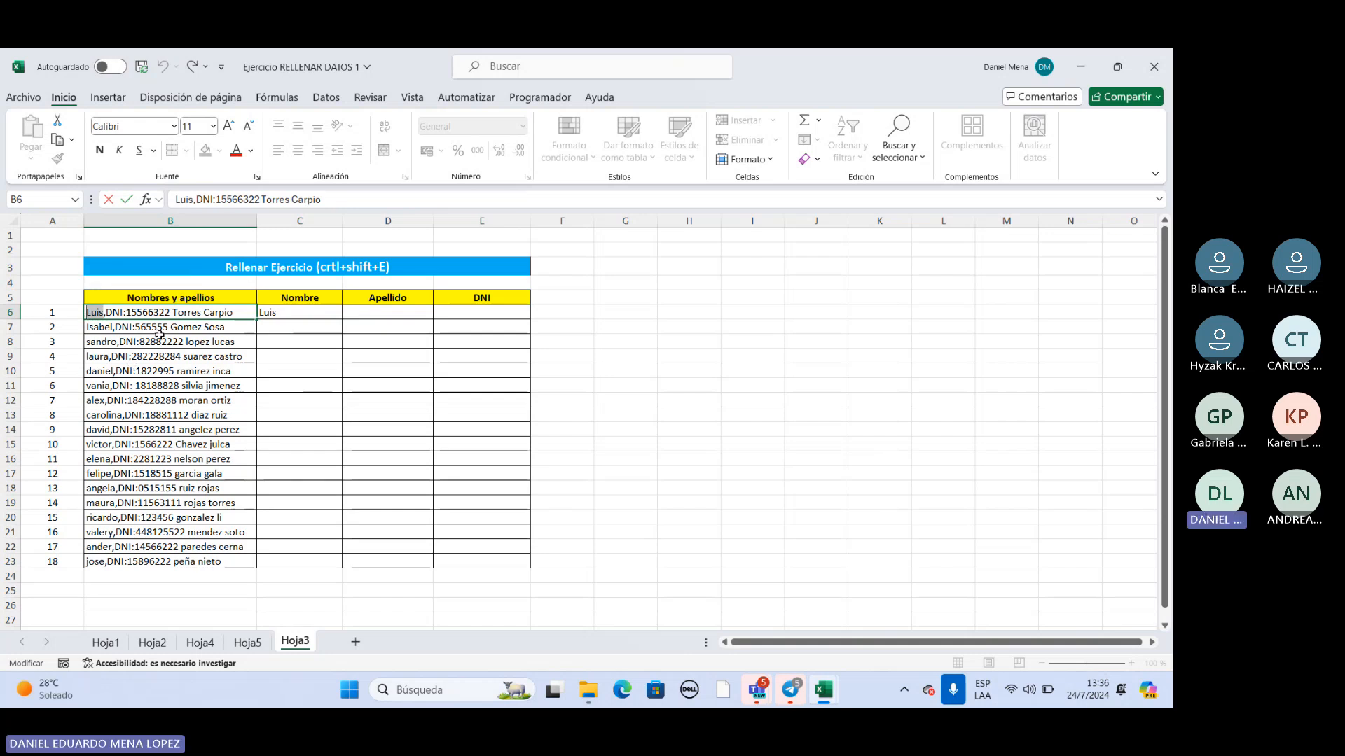
pyautogui.click(285, 328)
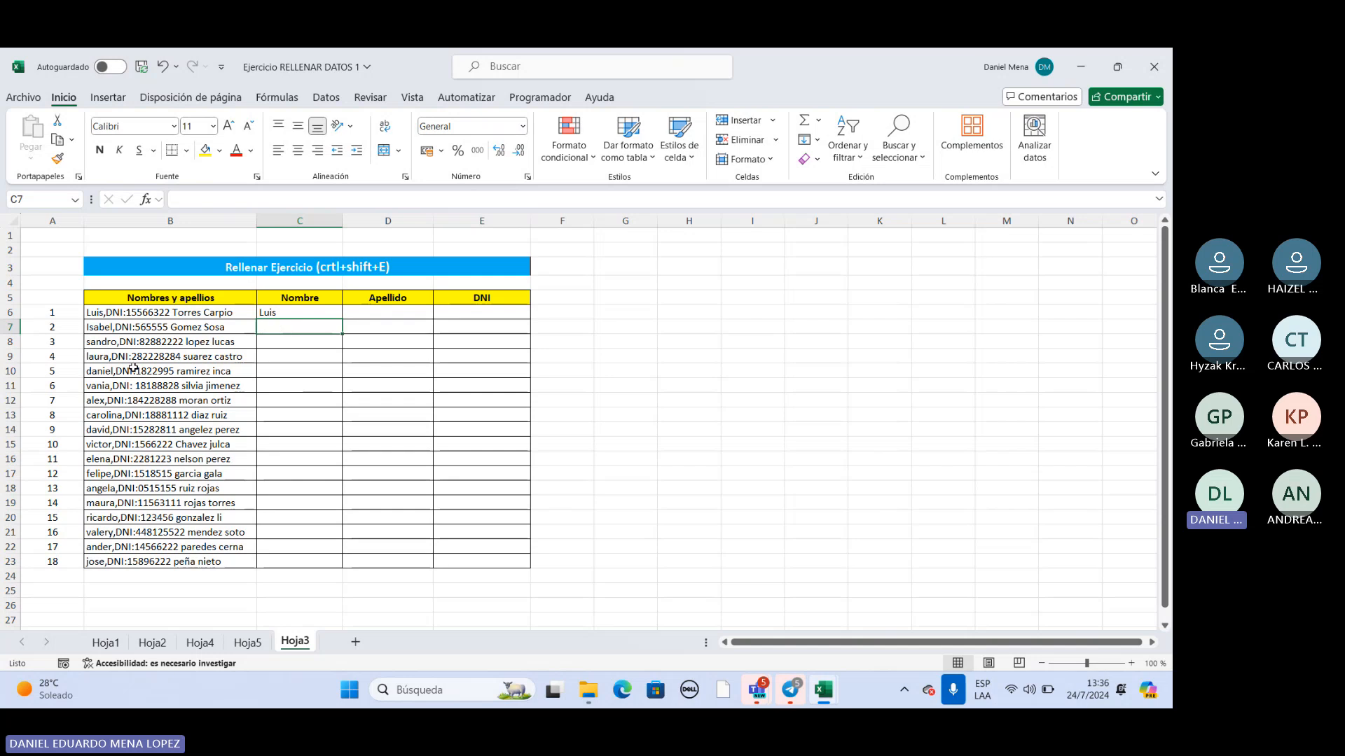
# Enter the first name from B7 in C7 as the second example in the Nombre column.
pyautogui.doubleClick(296, 327)
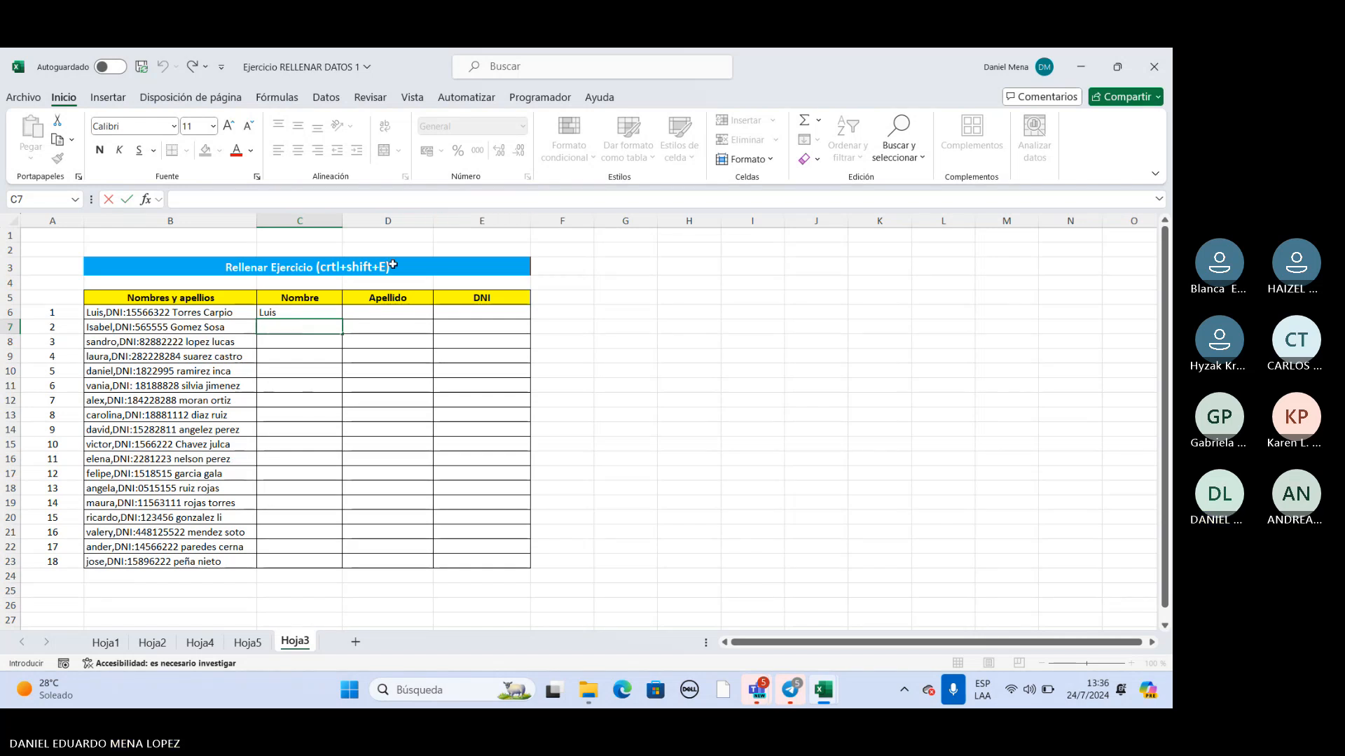
pyautogui.moveTo(301, 313); pyautogui.dragTo(309, 356)
pyautogui.click(310, 312)
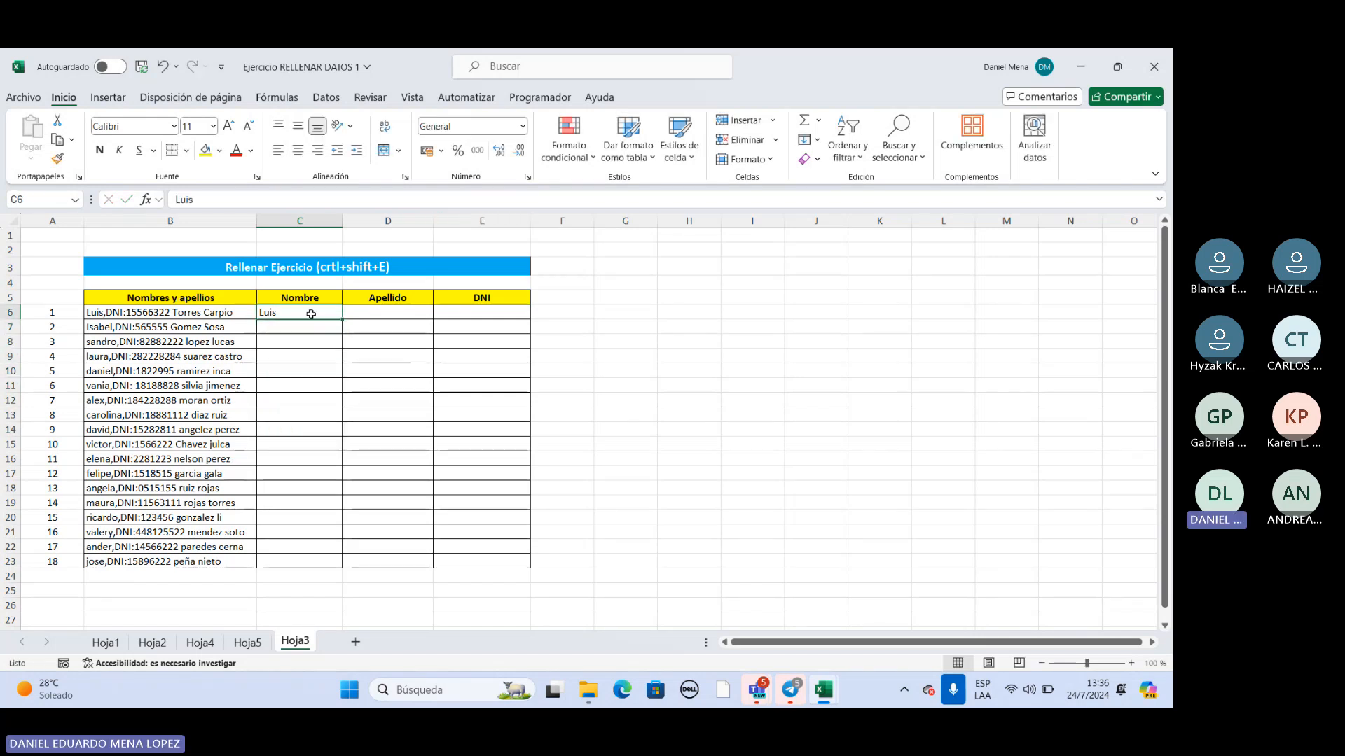
pyautogui.doubleClick(294, 327)
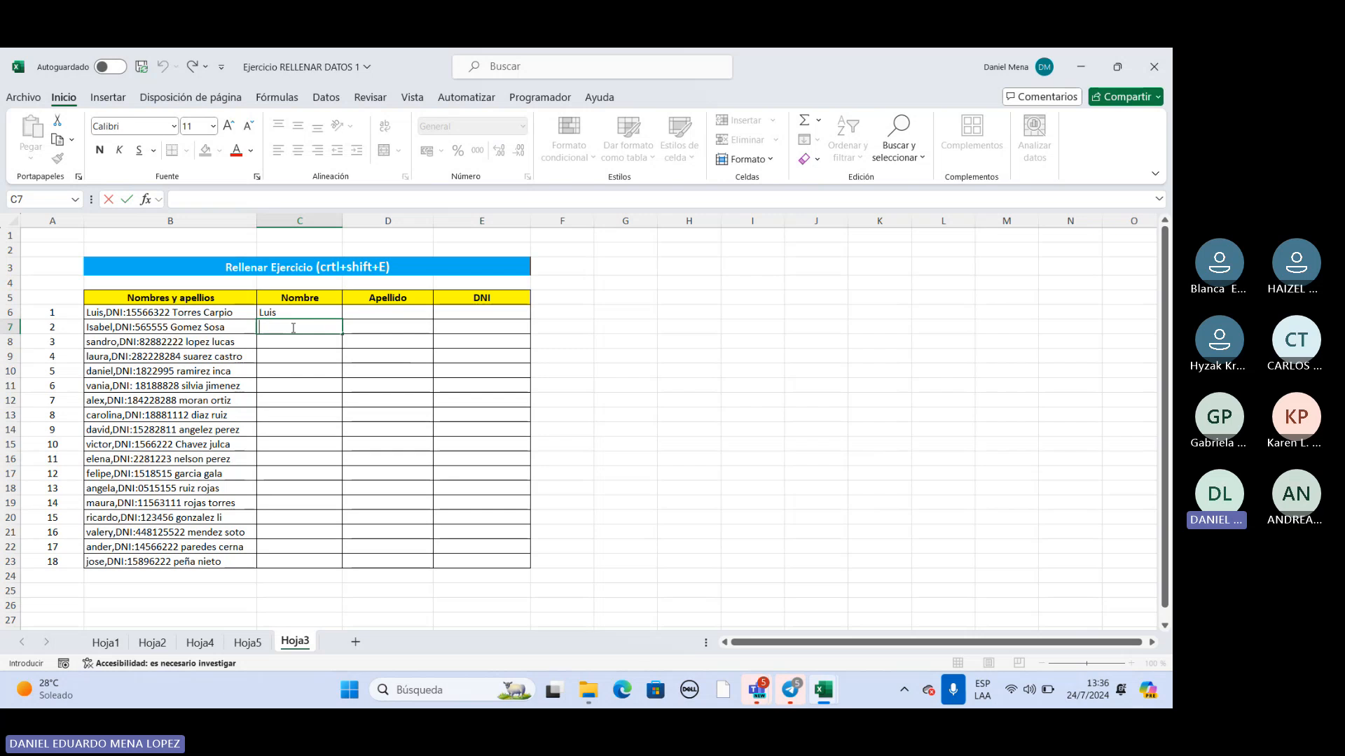
pyautogui.write('Isab')
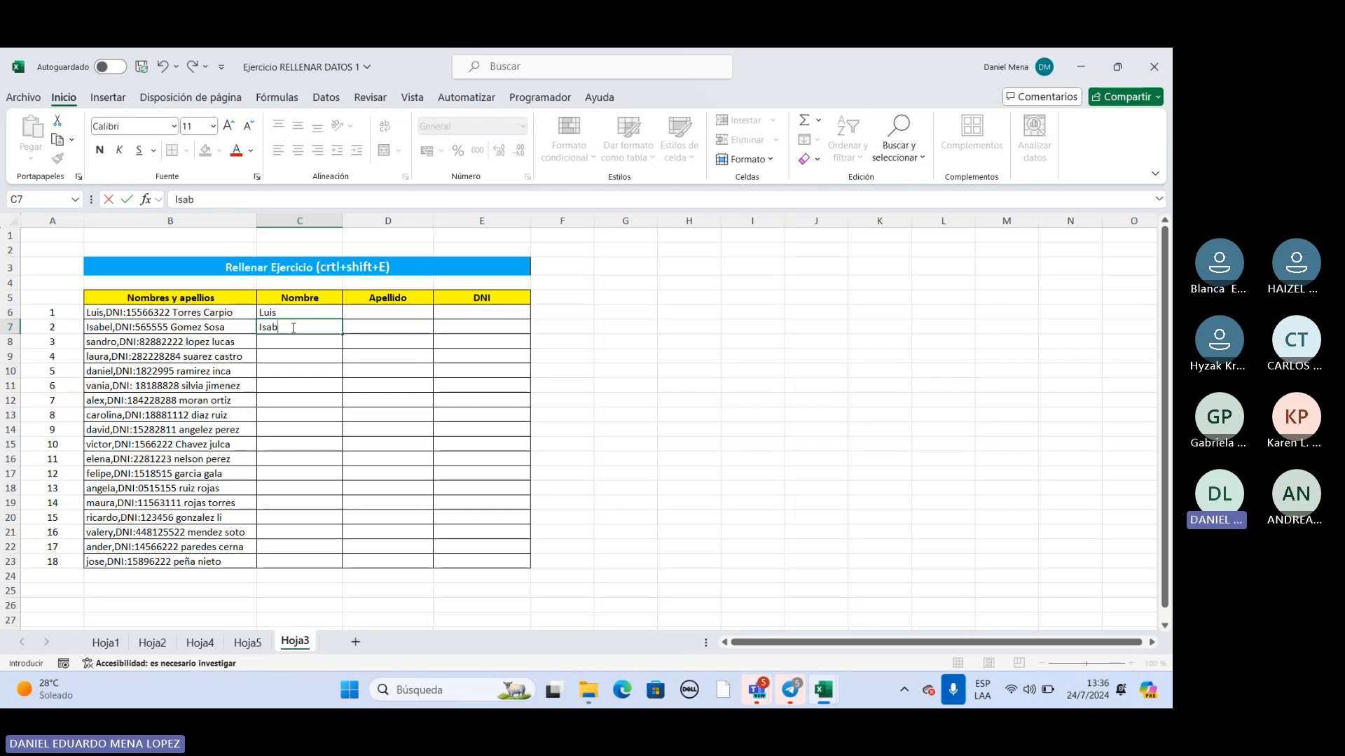
pyautogui.write('el')
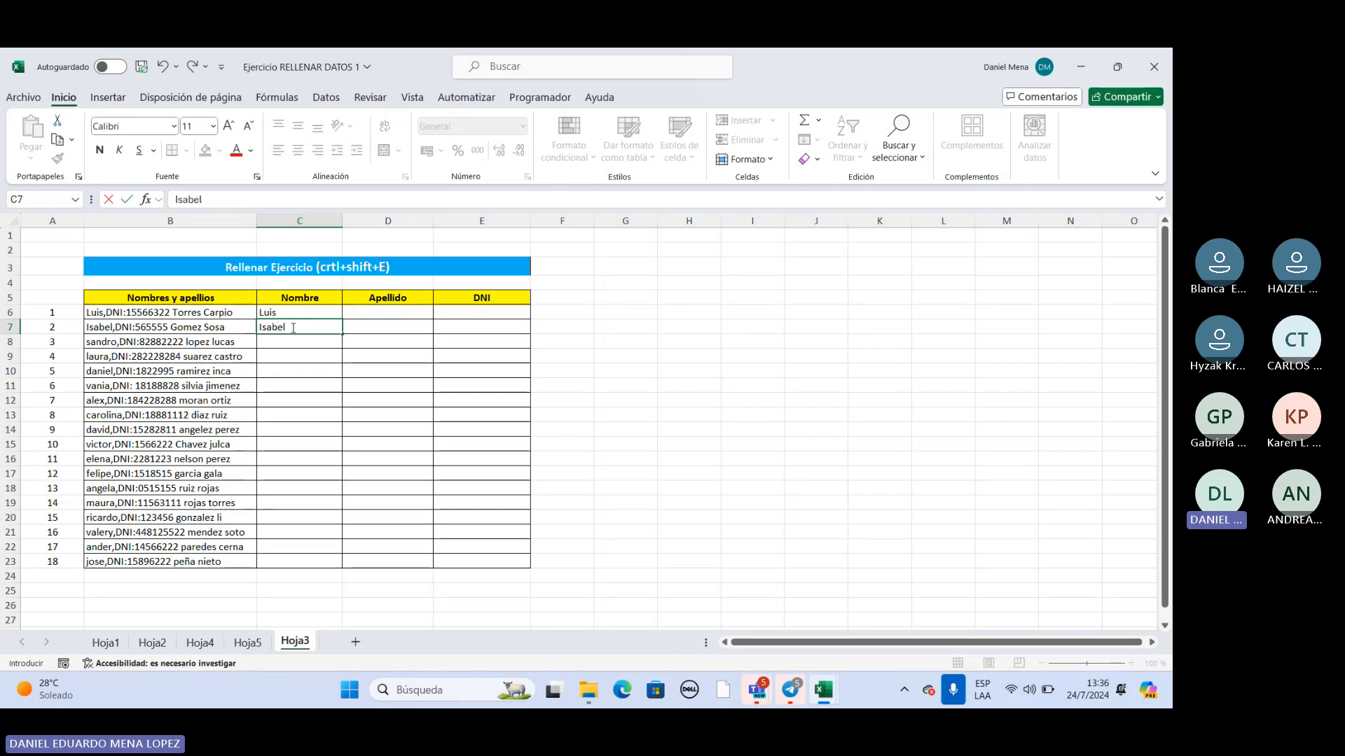
# Begin the first name from B8 in C8 and accept the Flash Fill suggestion for the Nombre column down to C23.
pyautogui.click(277, 341)
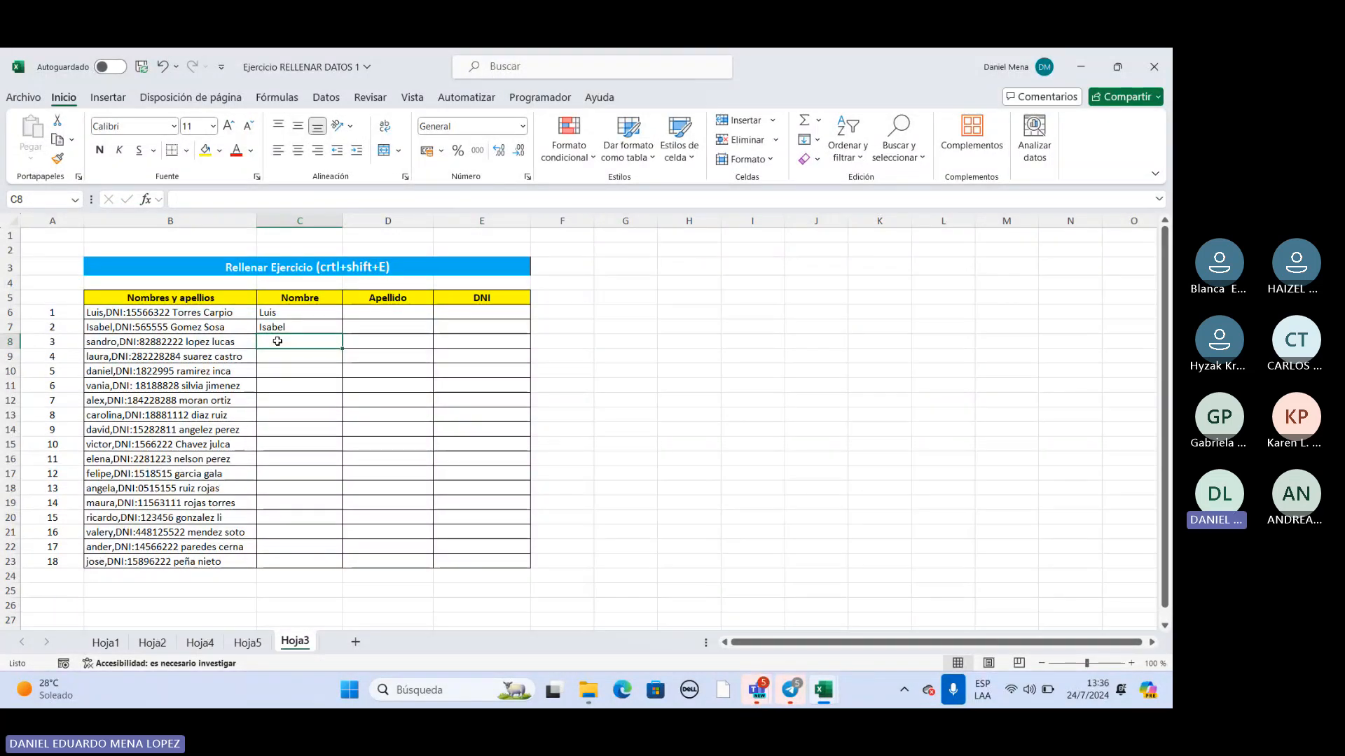
pyautogui.write('Sandro')
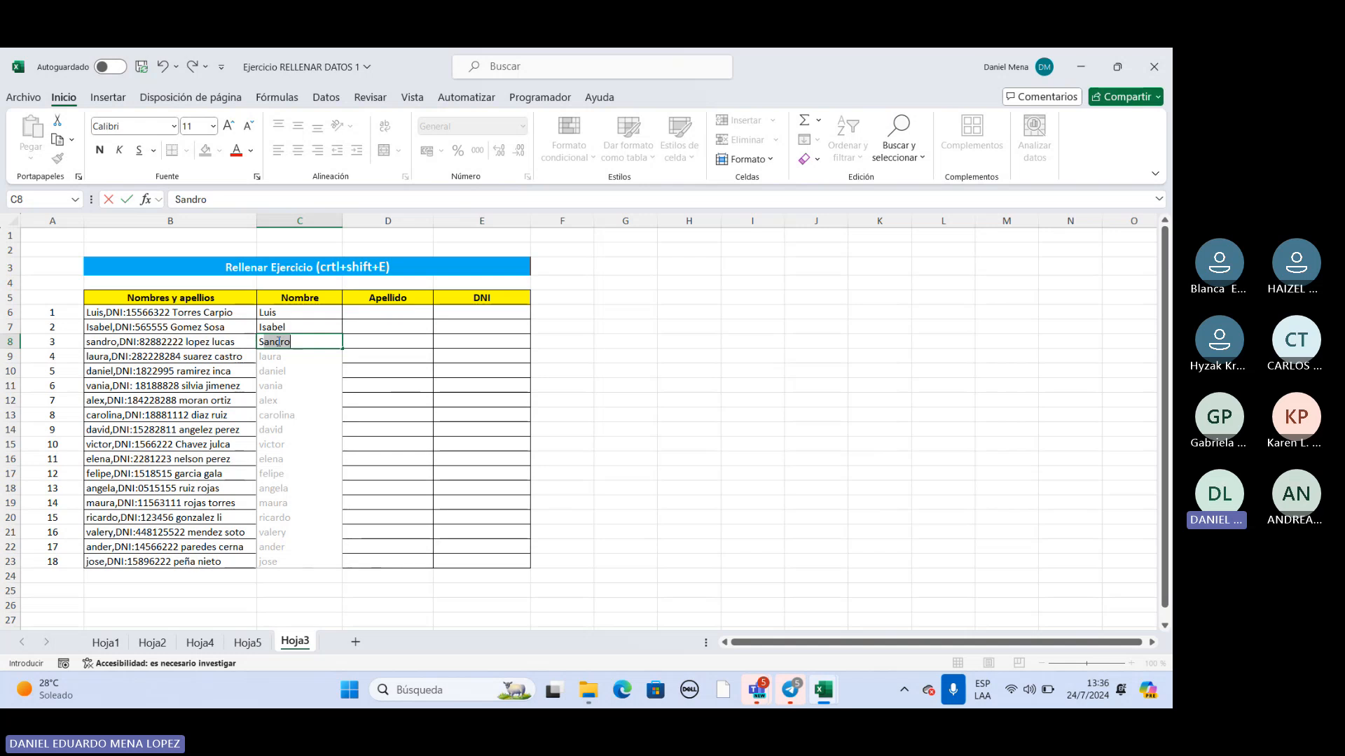
pyautogui.press('Return')
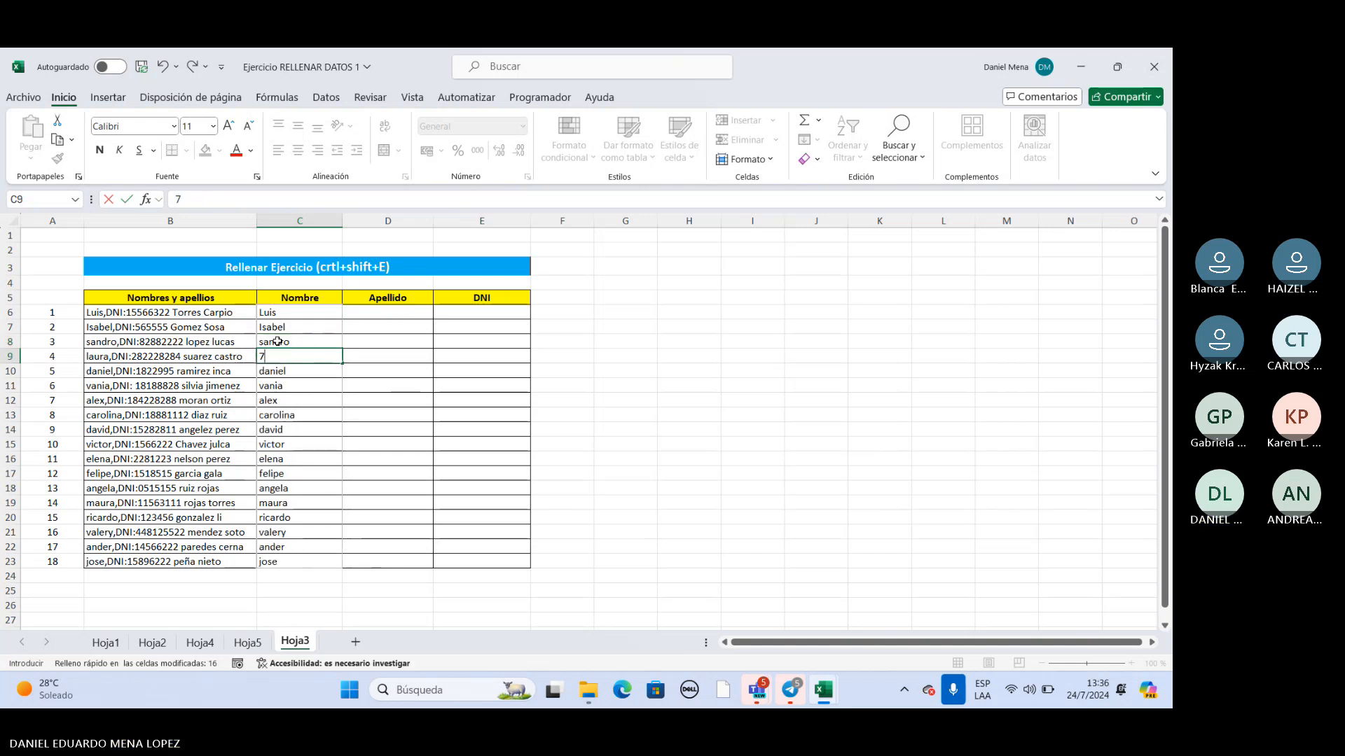
# Clear the stray entry from C9 and enter the first name from B9 there.
pyautogui.press('BackSpace')
pyautogui.click(359, 379)
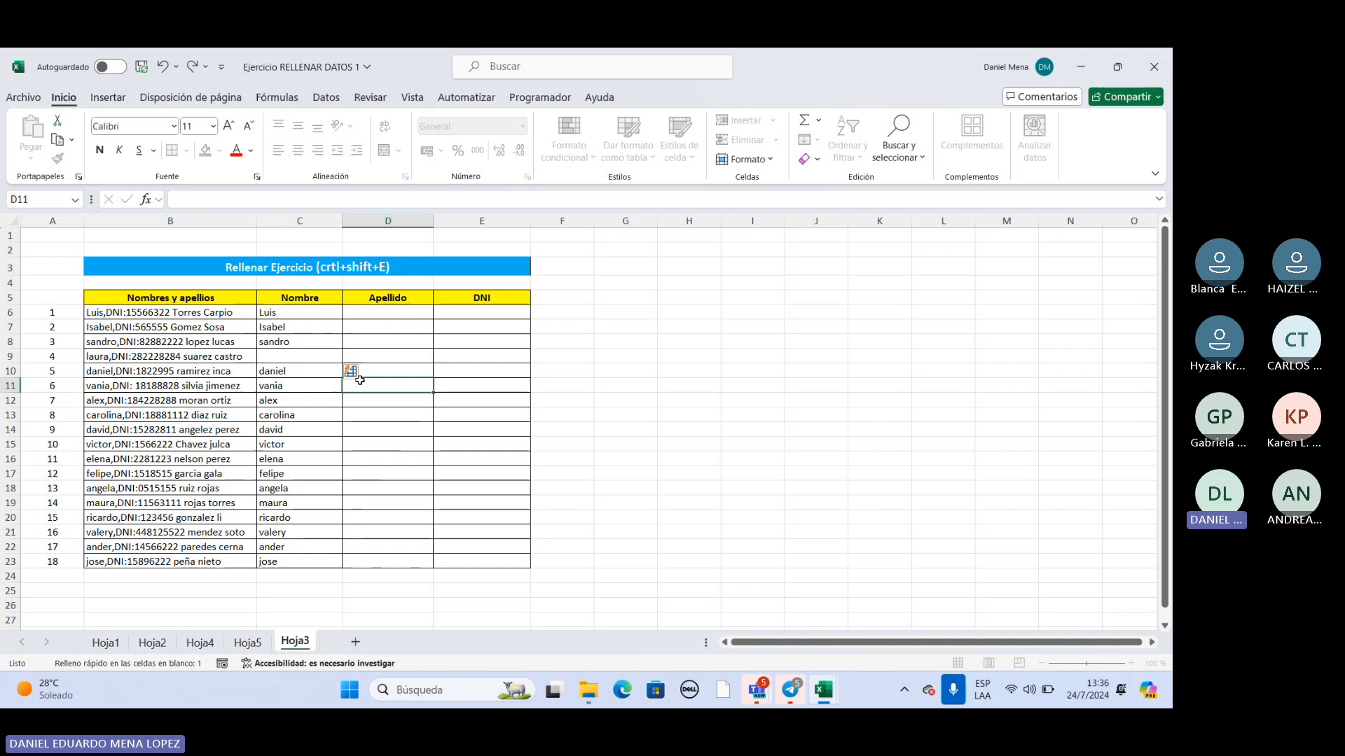
pyautogui.click(303, 355)
pyautogui.write('laura')
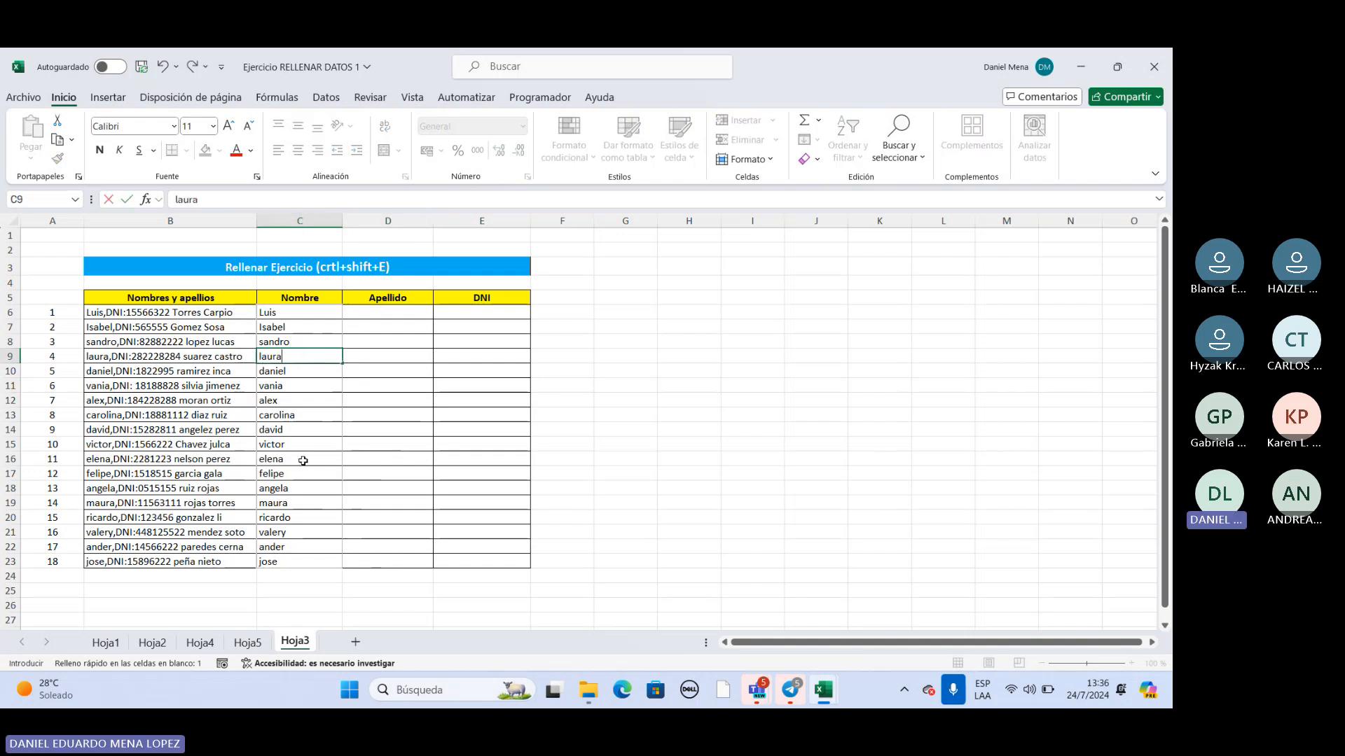
# Enter both surnames from B6 in D6 under Apellido.
pyautogui.click(400, 313)
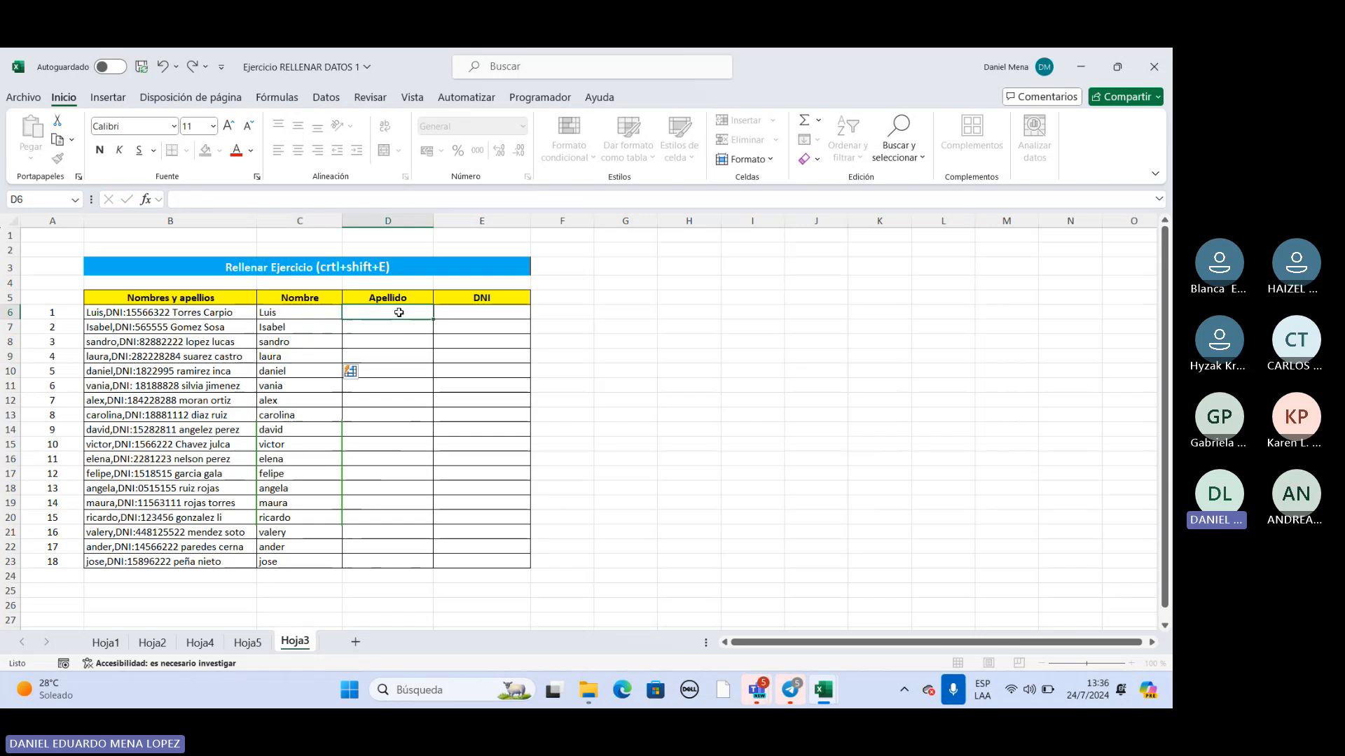
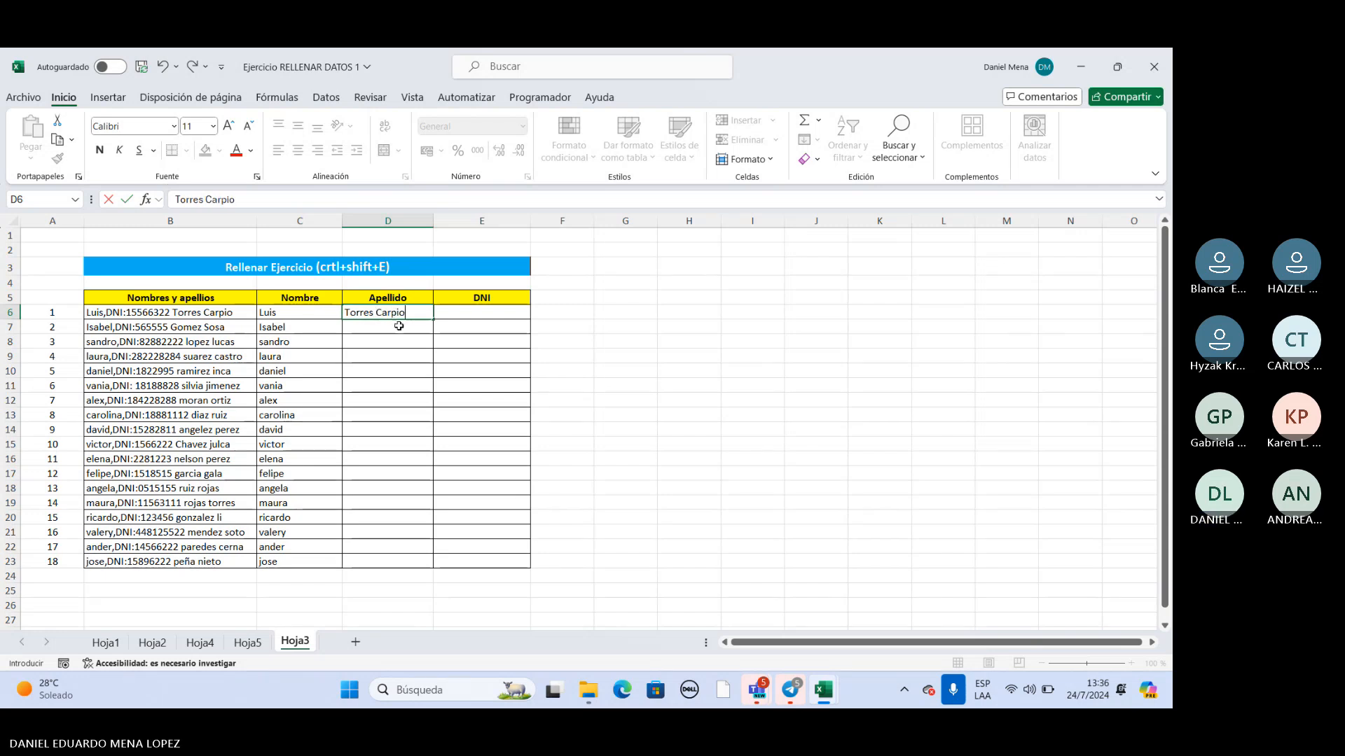
pyautogui.press('Return')
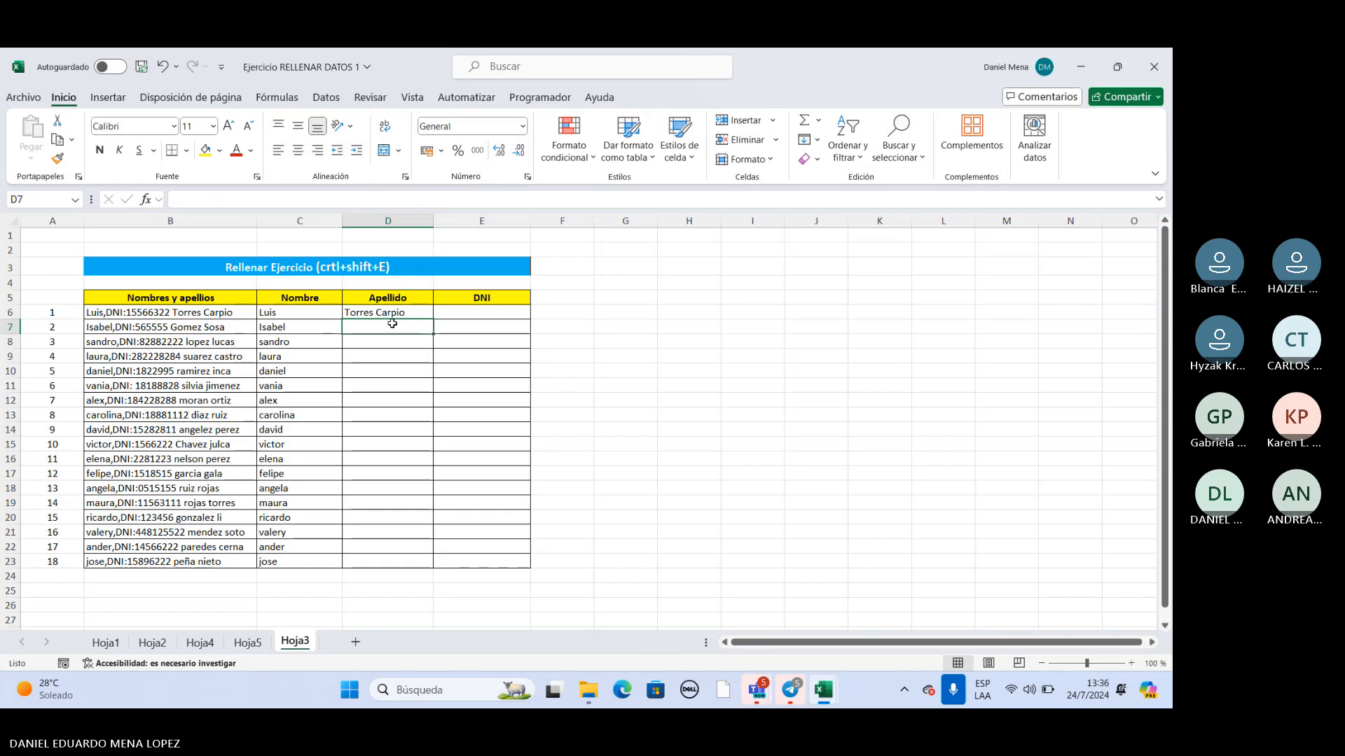
# Flash-fill the Apellido column from D7, undo the fill, and point out the shortcut in the exercise title.
pyautogui.hotkey('ctrl', 'e')
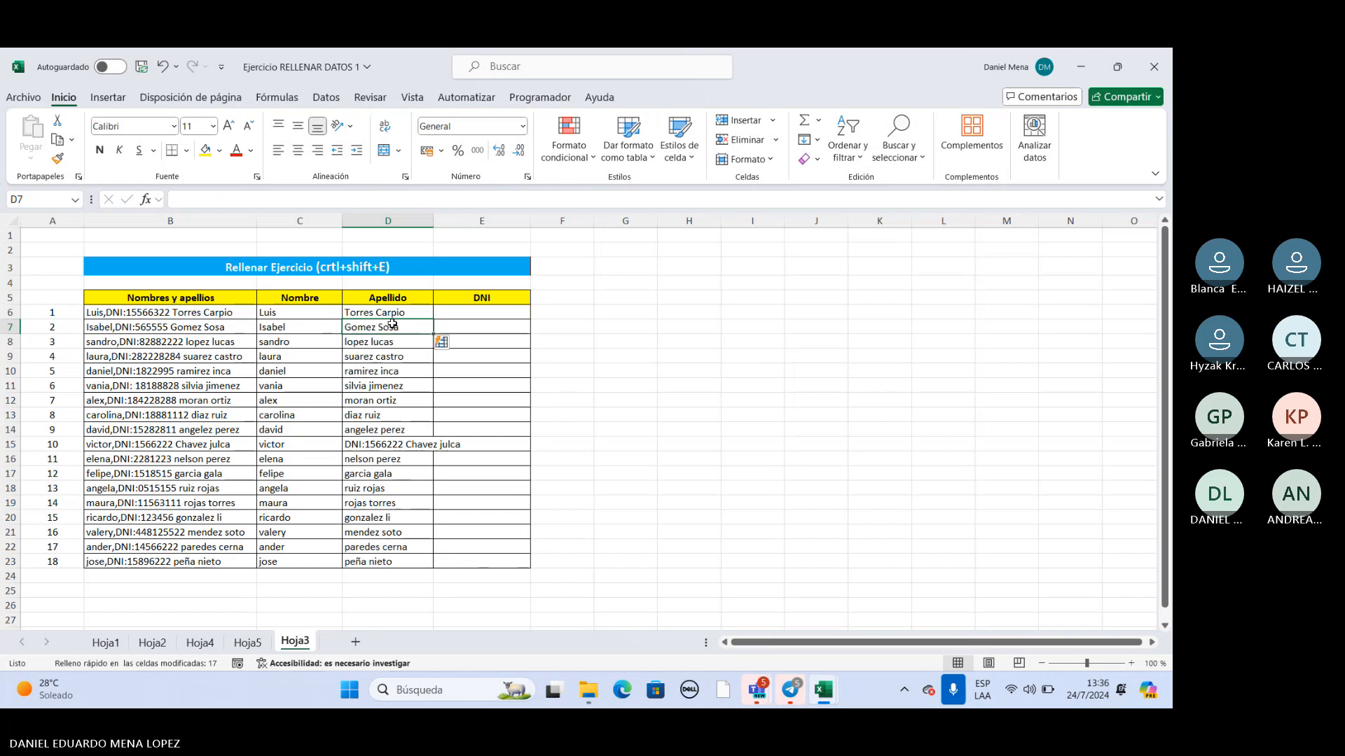
pyautogui.click(163, 66)
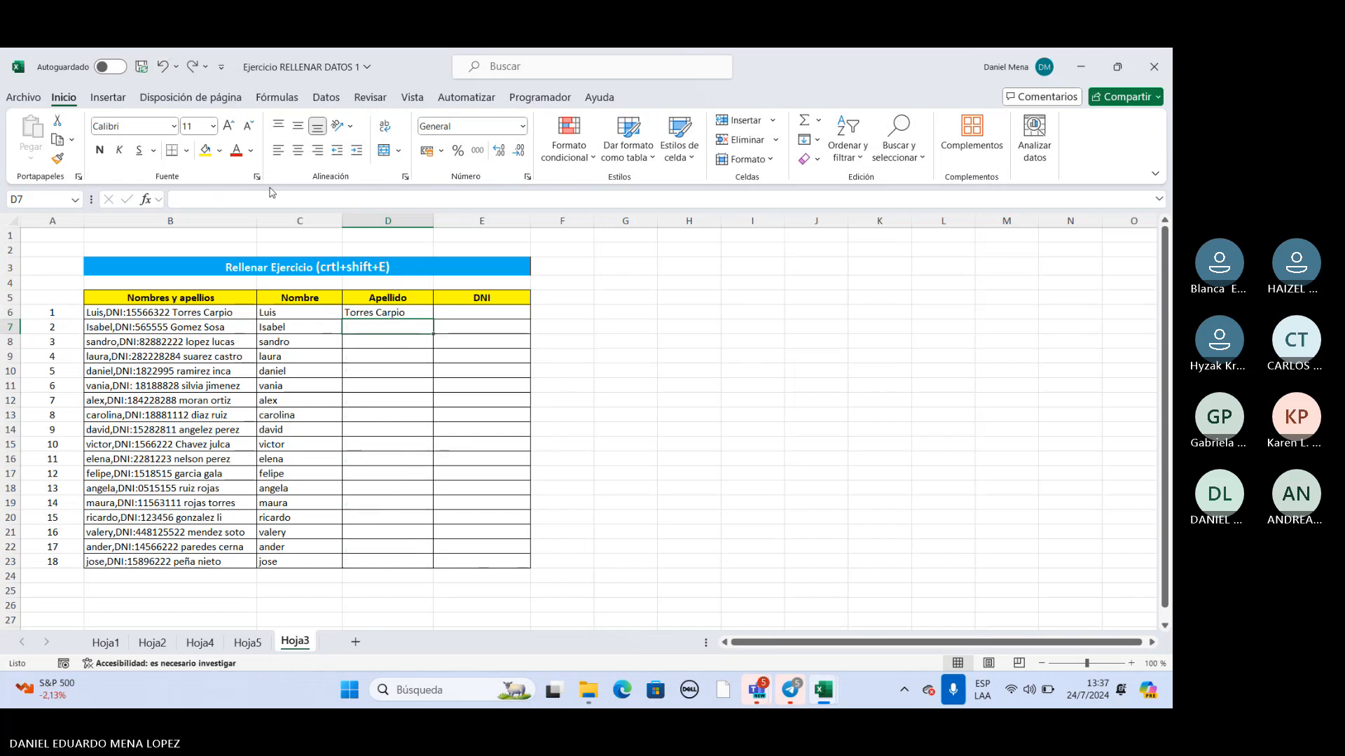
pyautogui.click(377, 269)
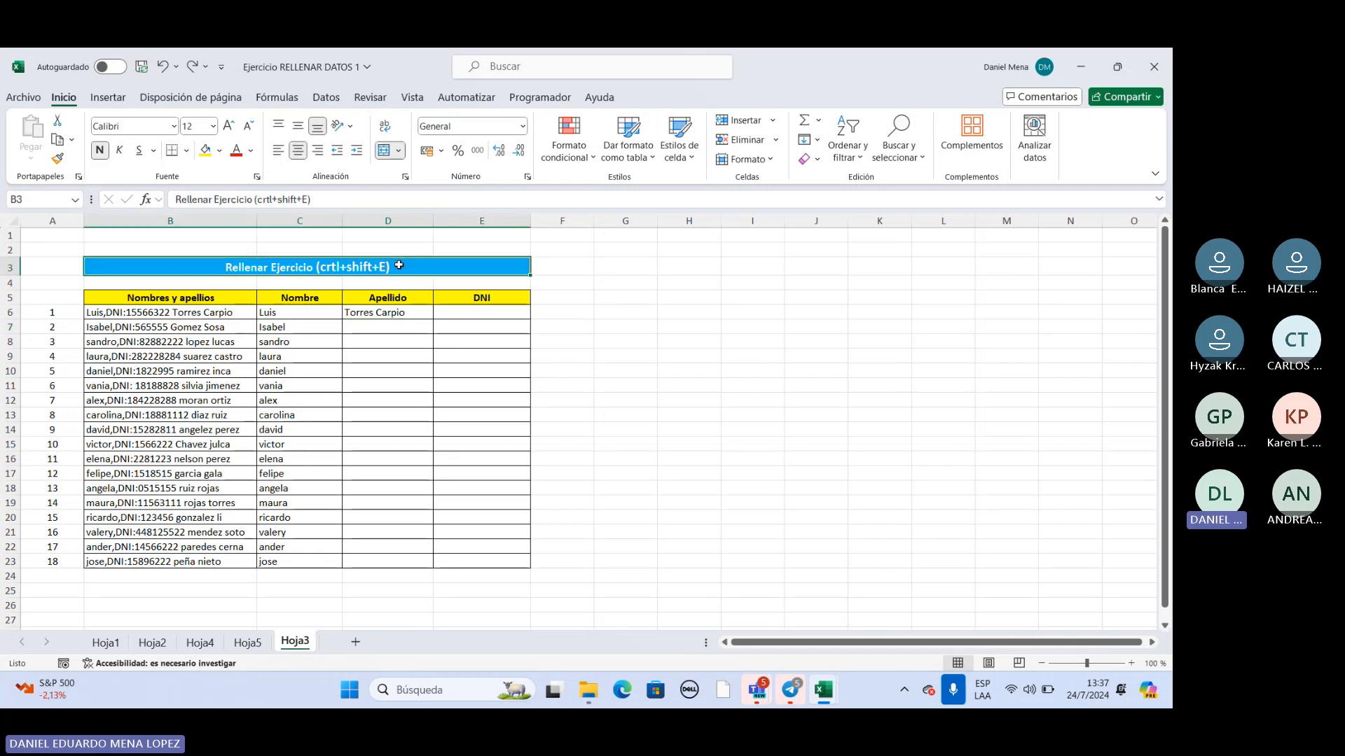
# Flash-fill the surnames from D7 down to D23 and widen column D to fit its longest entry.
pyautogui.click(396, 327)
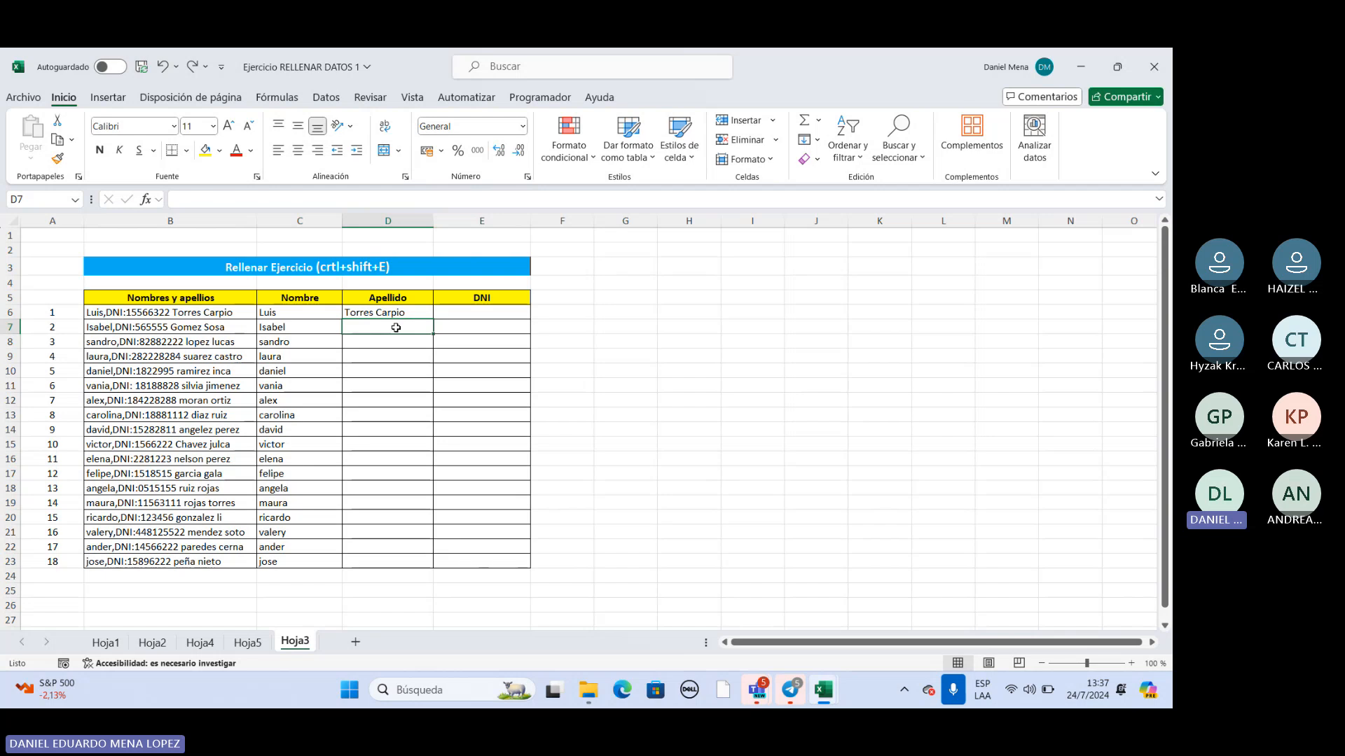
pyautogui.hotkey('ctrl', 'shift', 'e')
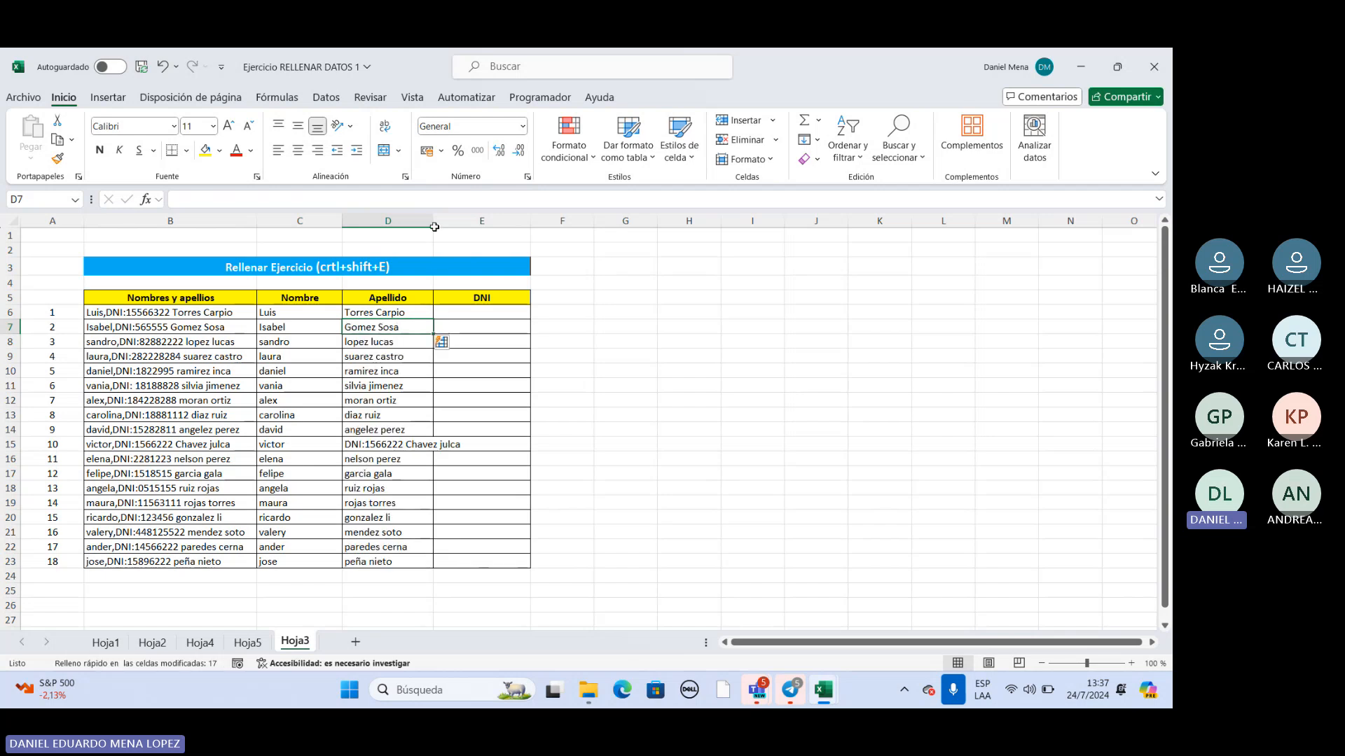
pyautogui.moveTo(433, 220); pyautogui.dragTo(473, 221)
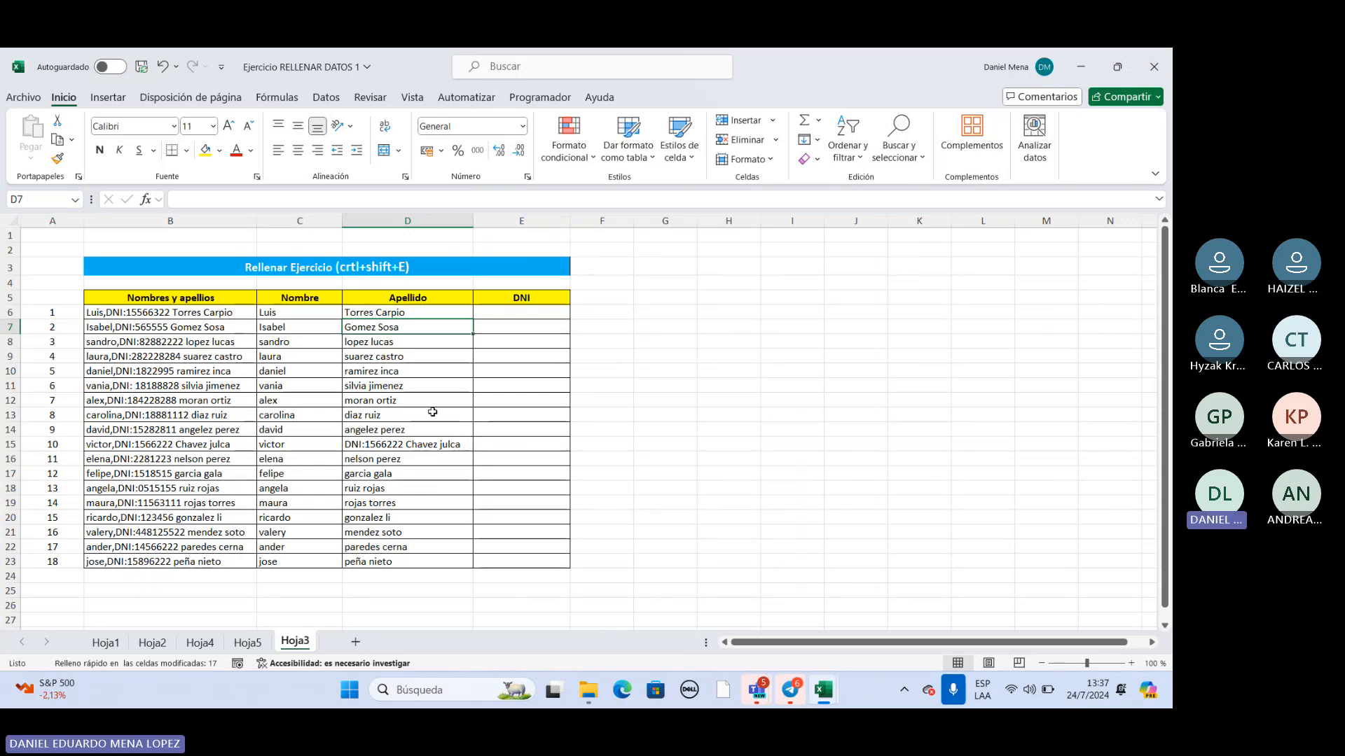
# Enter the DNI label and ID number from B6 in E6, and flash-fill the DNI column from E7 down to E23.
pyautogui.click(518, 310)
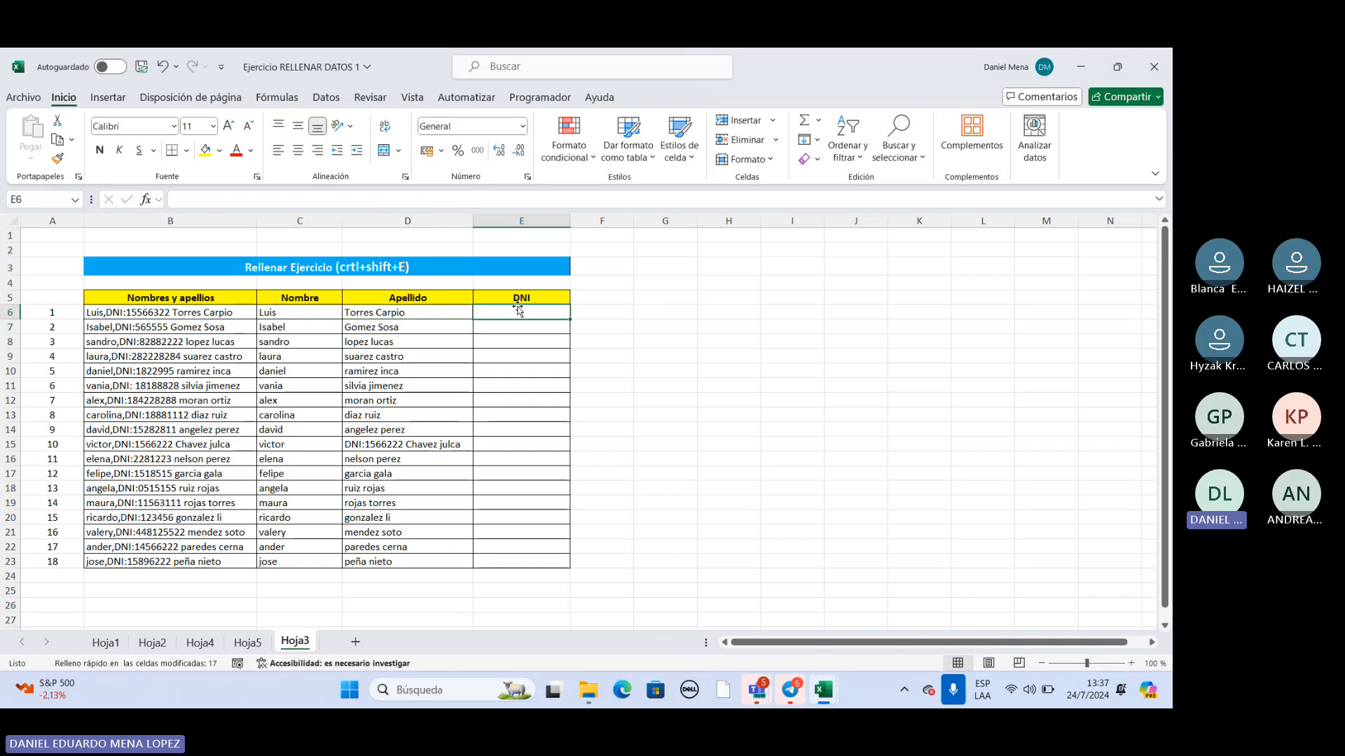
pyautogui.write('da')
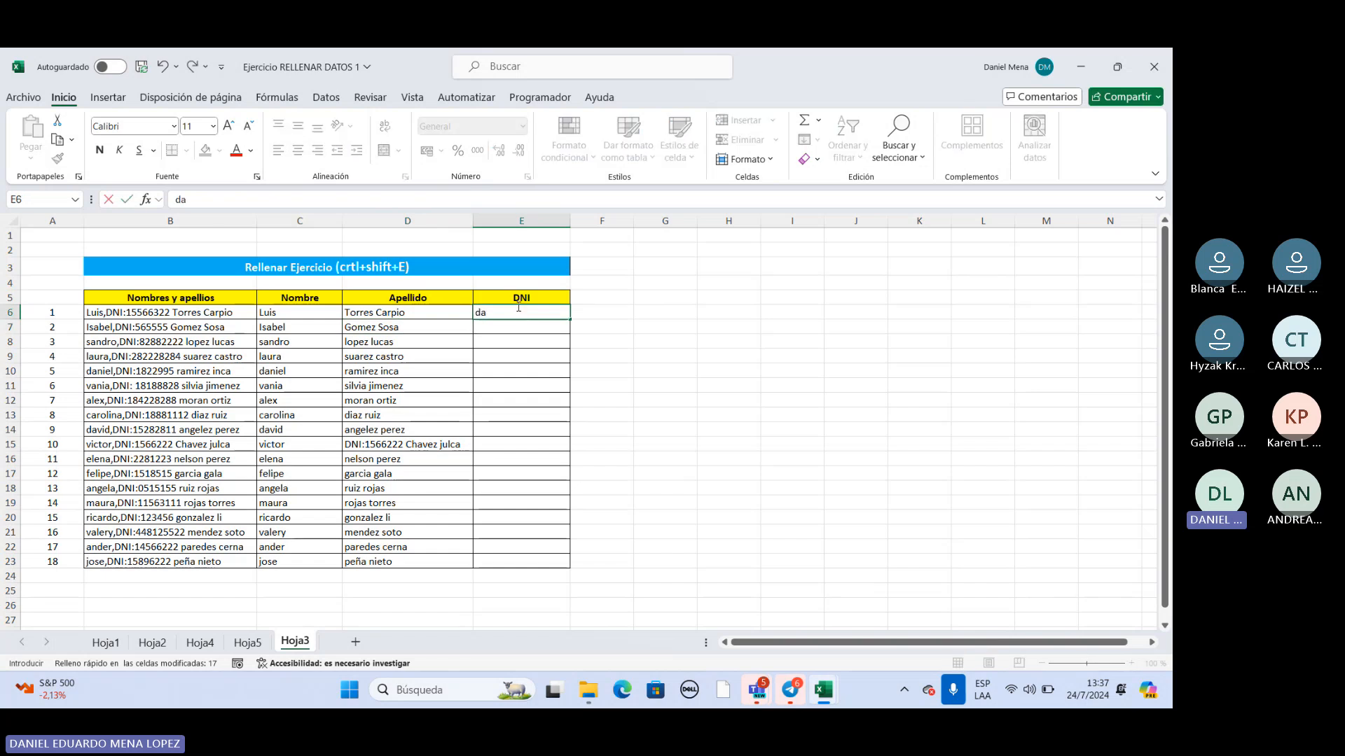
pyautogui.press('BackSpace')
pyautogui.press('BackSpace')
pyautogui.write('DA')
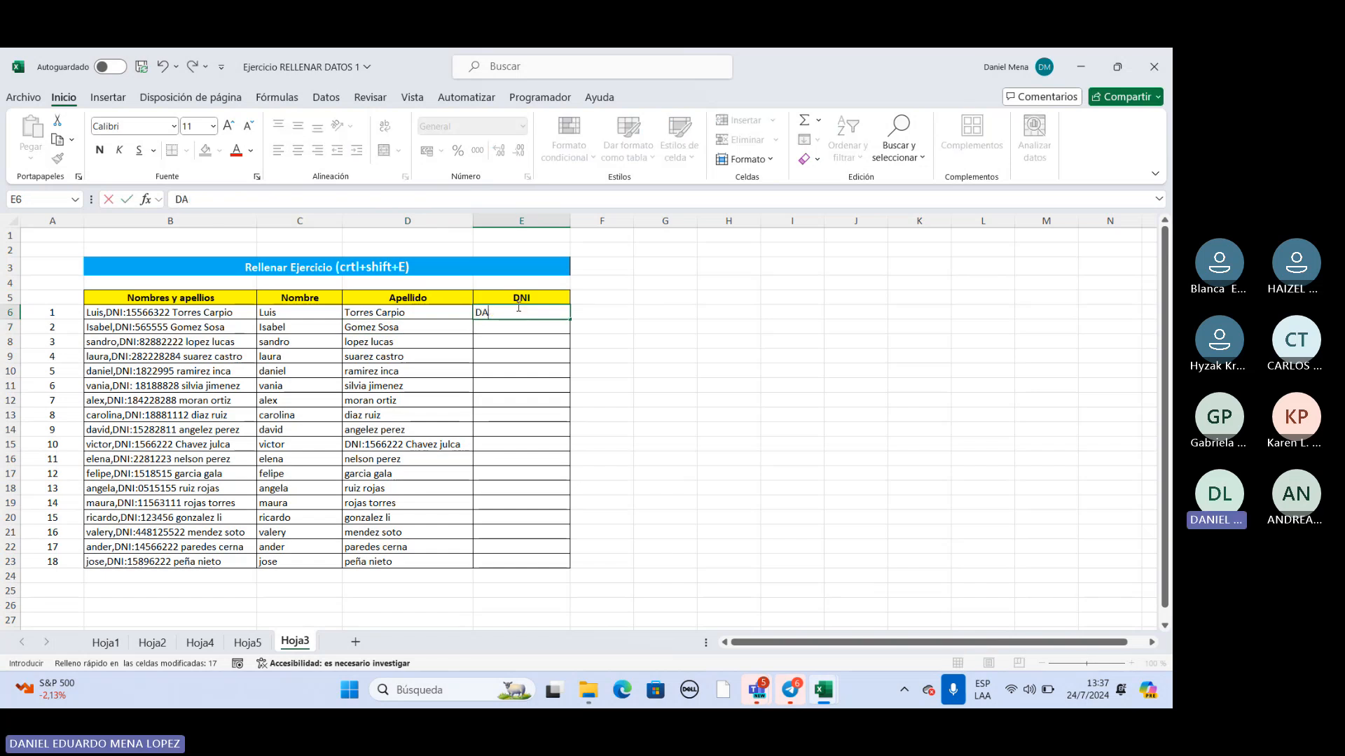
pyautogui.press('BackSpace')
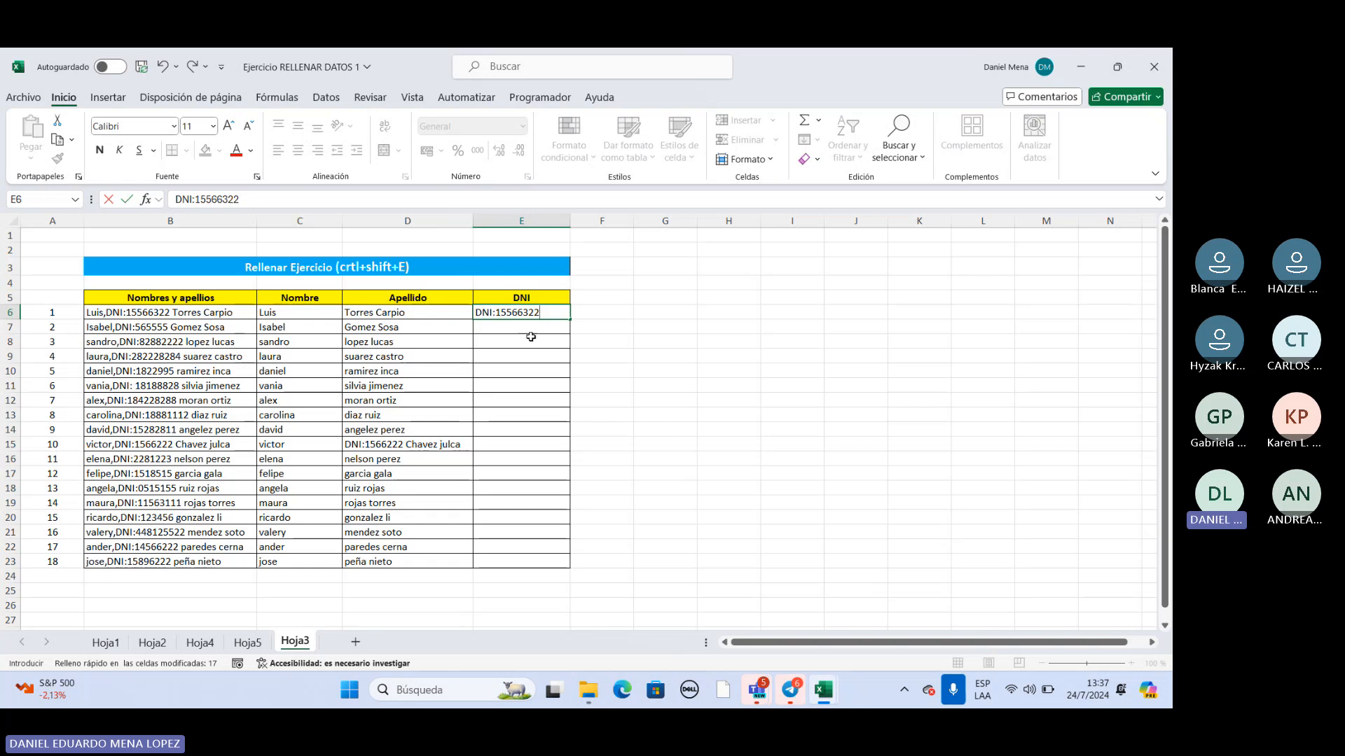
pyautogui.click(532, 330)
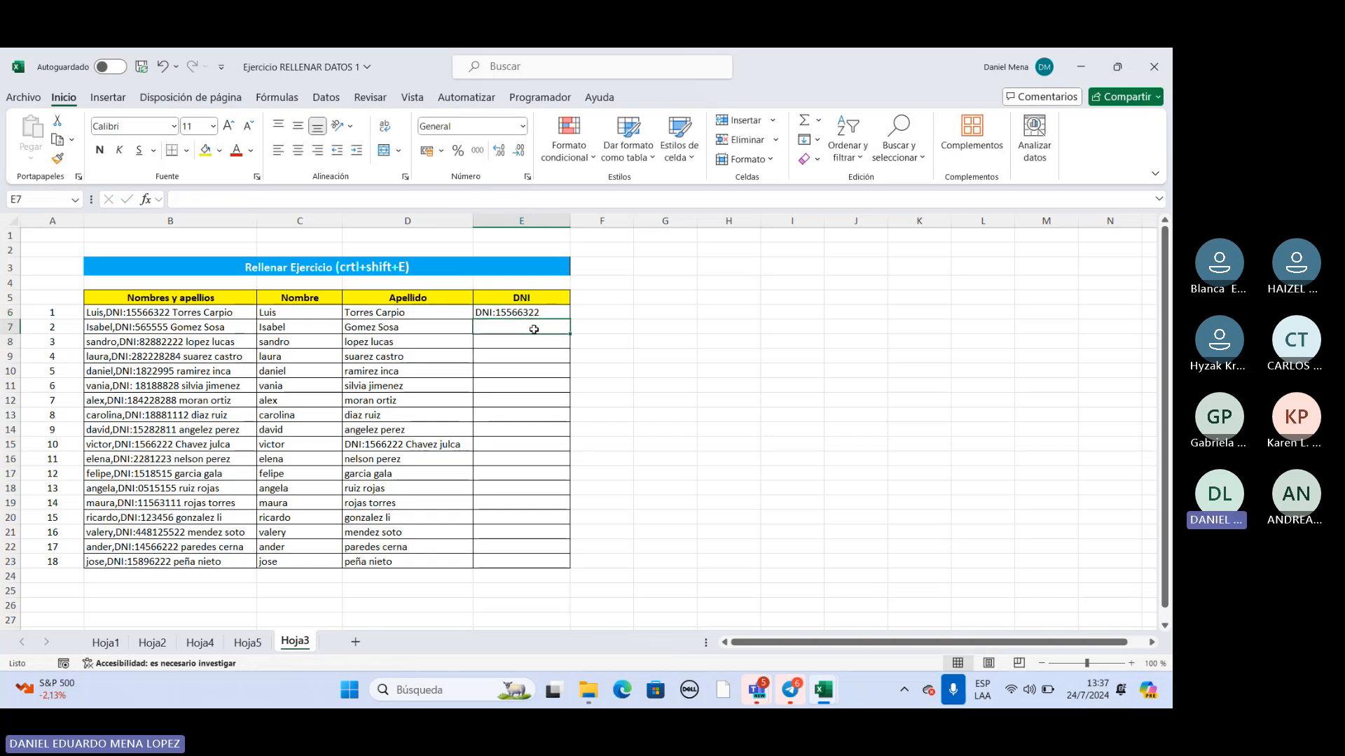
pyautogui.hotkey('ctrl', 'shift', 'e')
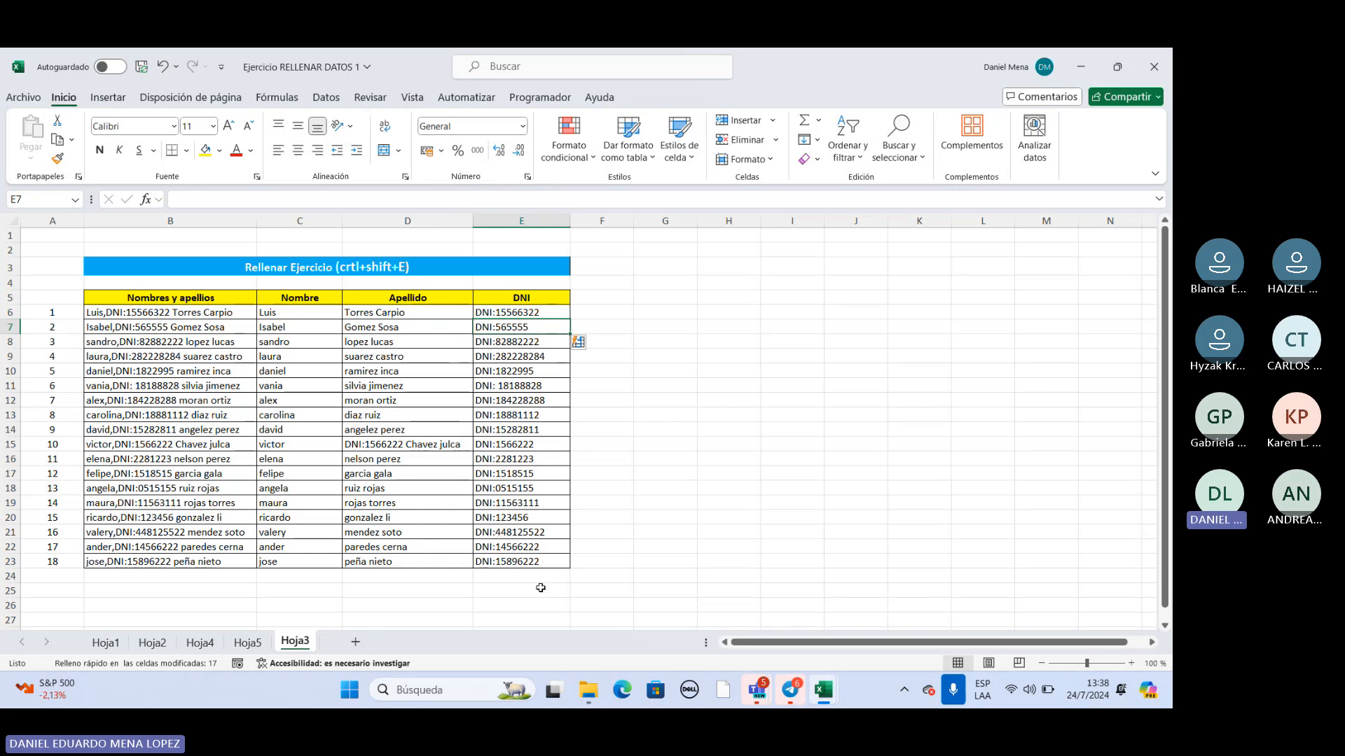
# Switch to the "Le damos la bienvenida a Excel1" workbook and show the first exercise on the "3. Dividir" sheet.
pyautogui.moveTo(823, 690)
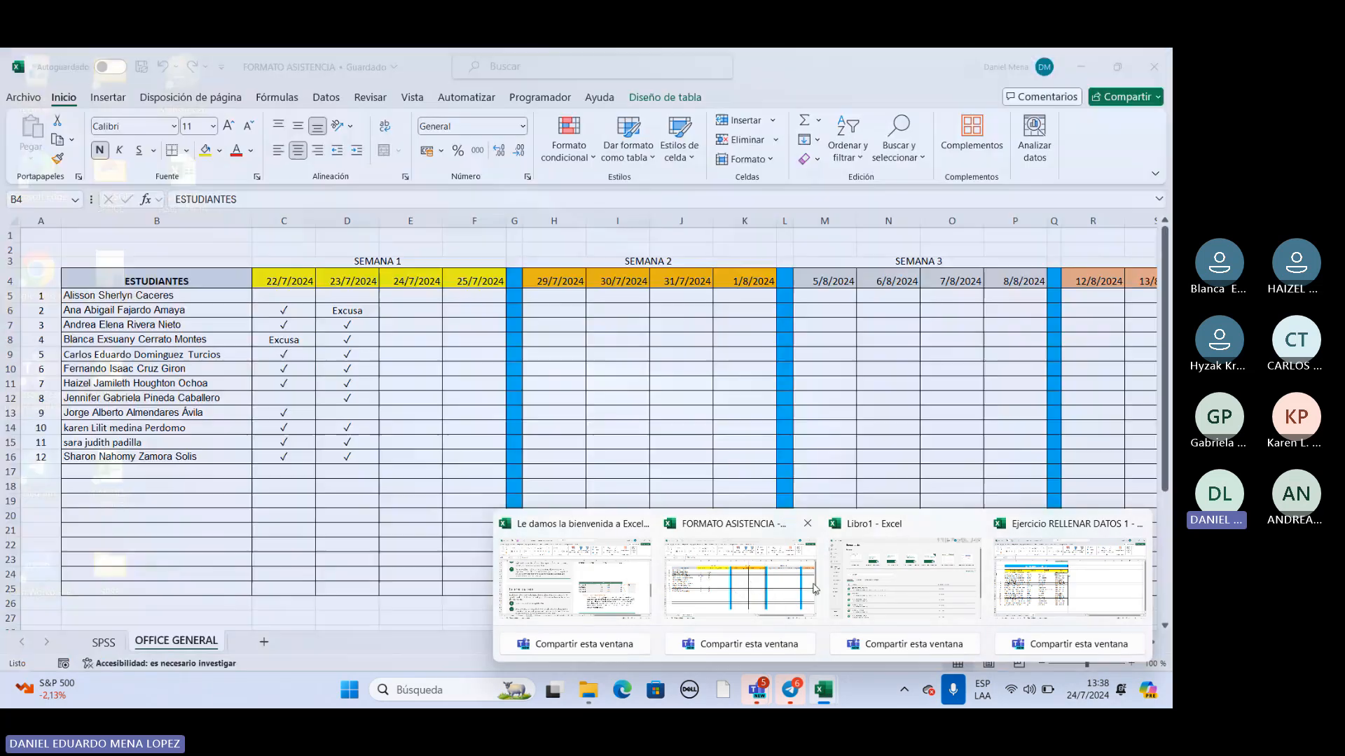
pyautogui.click(805, 585)
pyautogui.moveTo(824, 690)
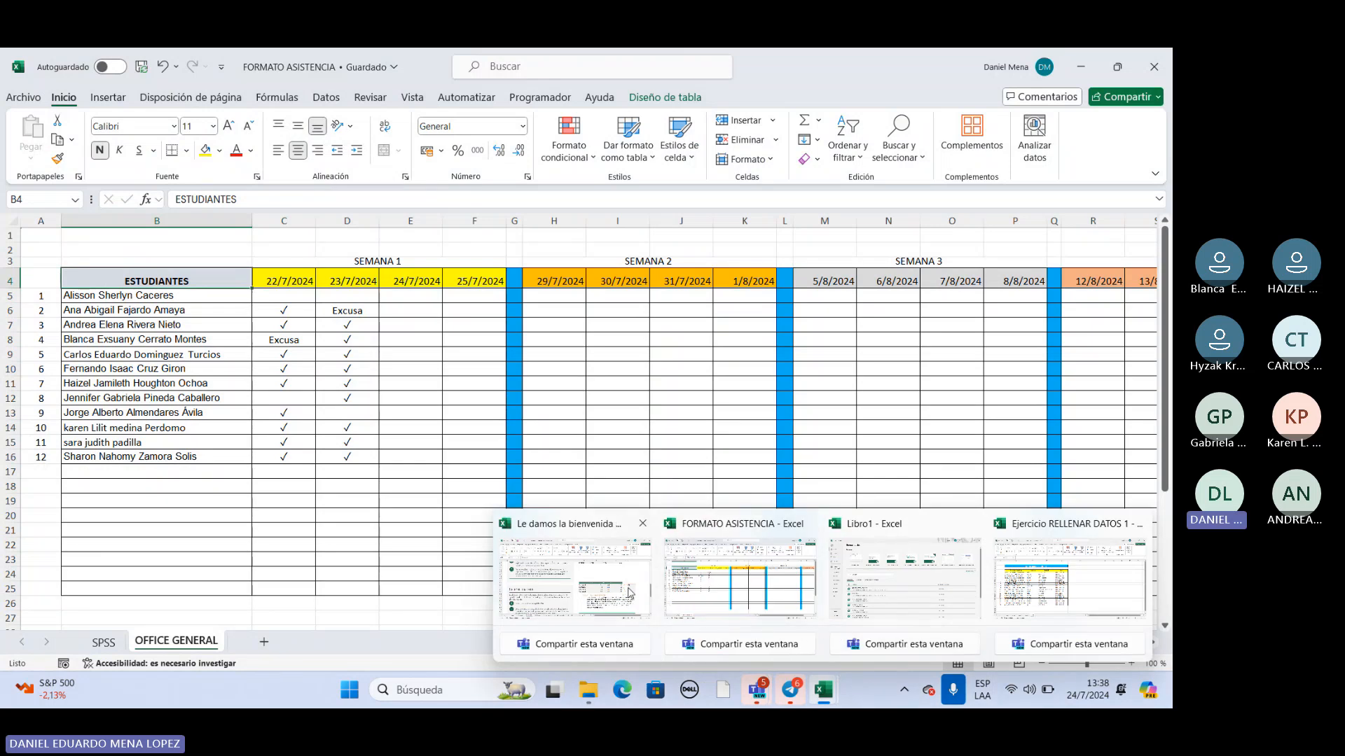
pyautogui.moveTo(628, 592)
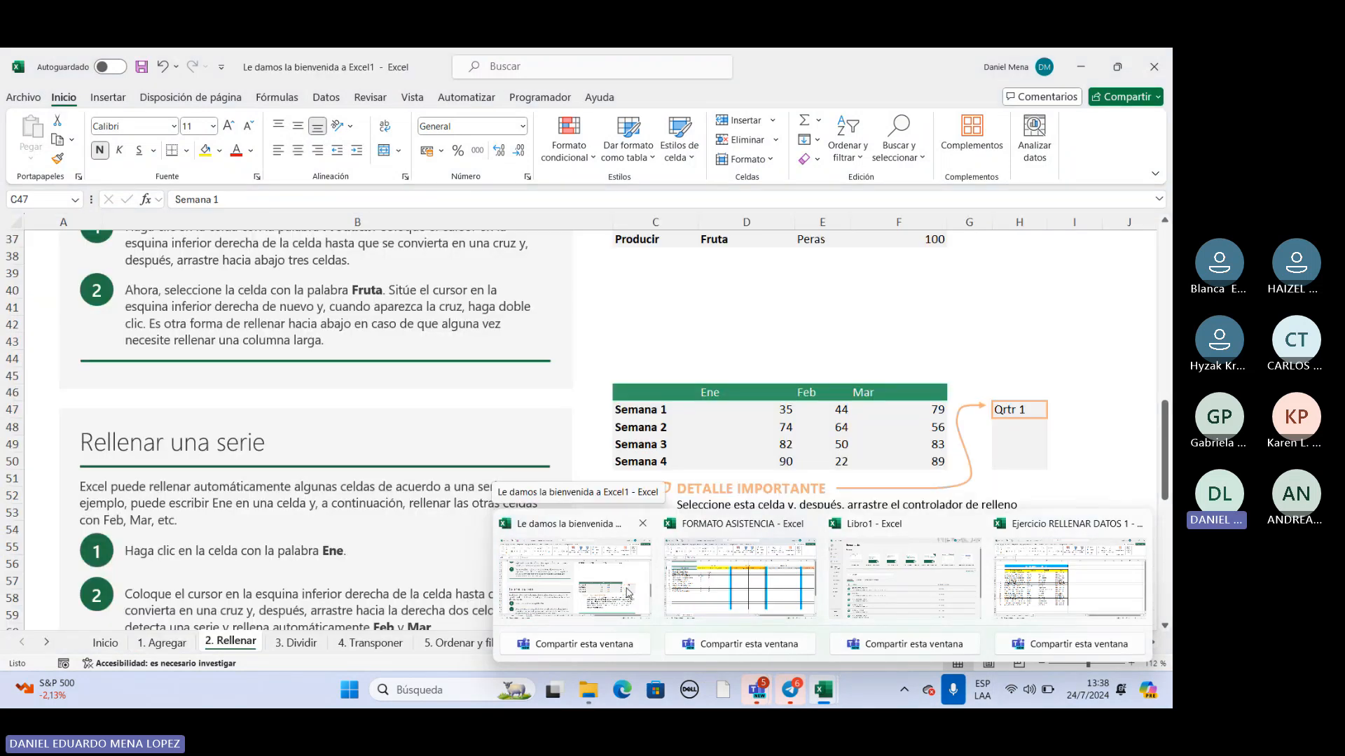
pyautogui.click(622, 587)
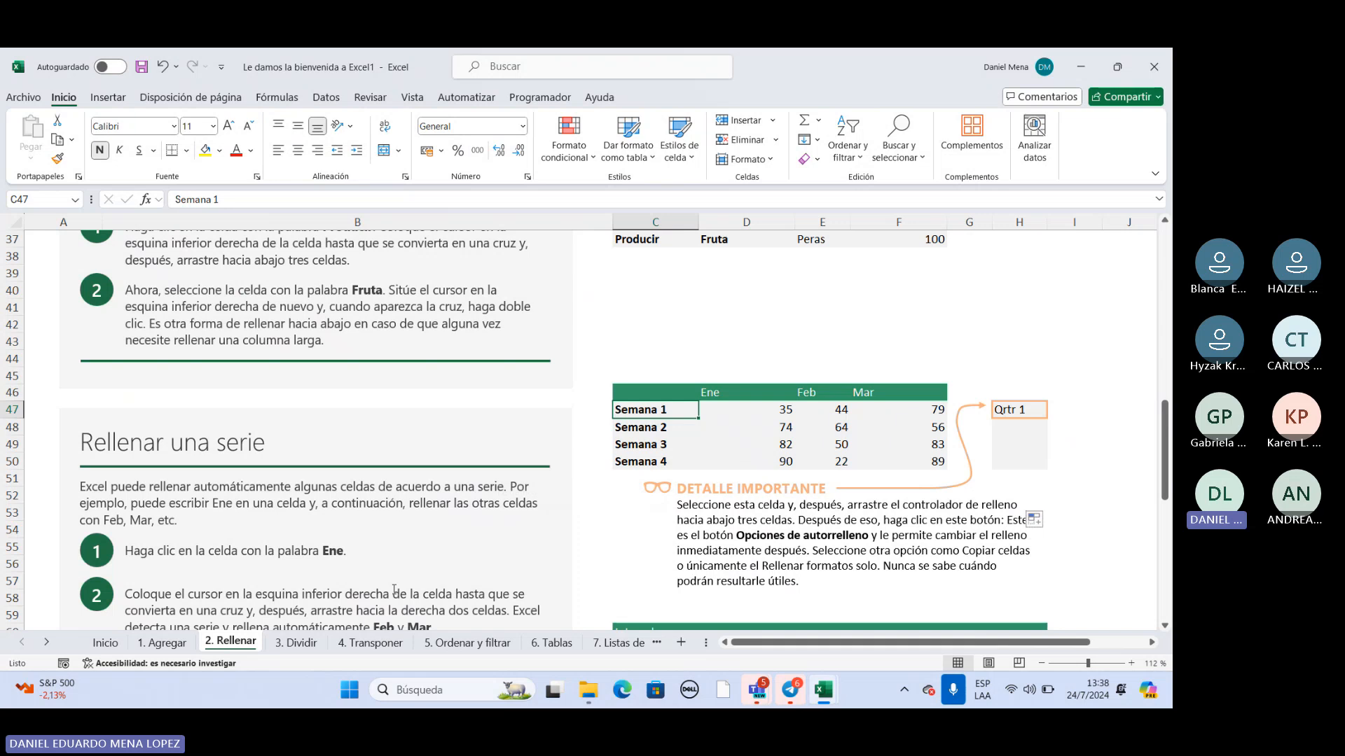
pyautogui.click(306, 642)
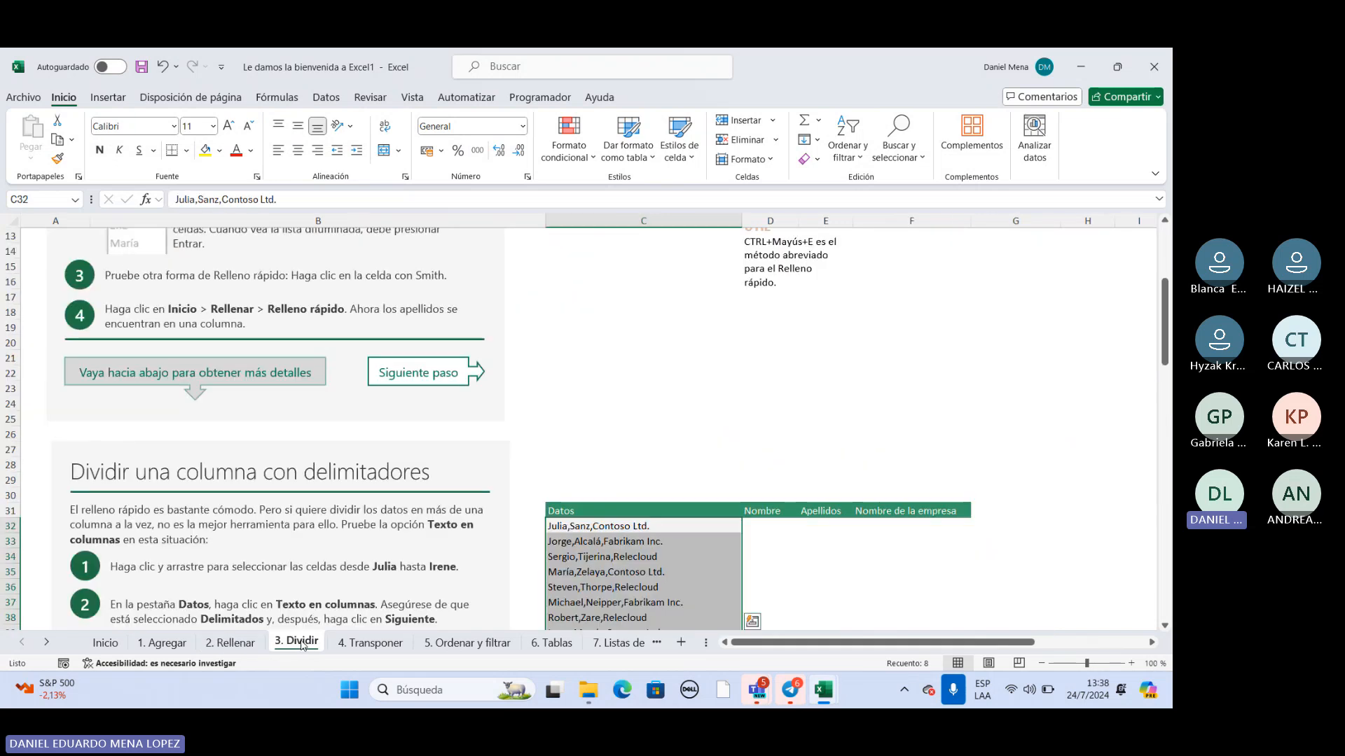
pyautogui.scroll(4, 461, 520)
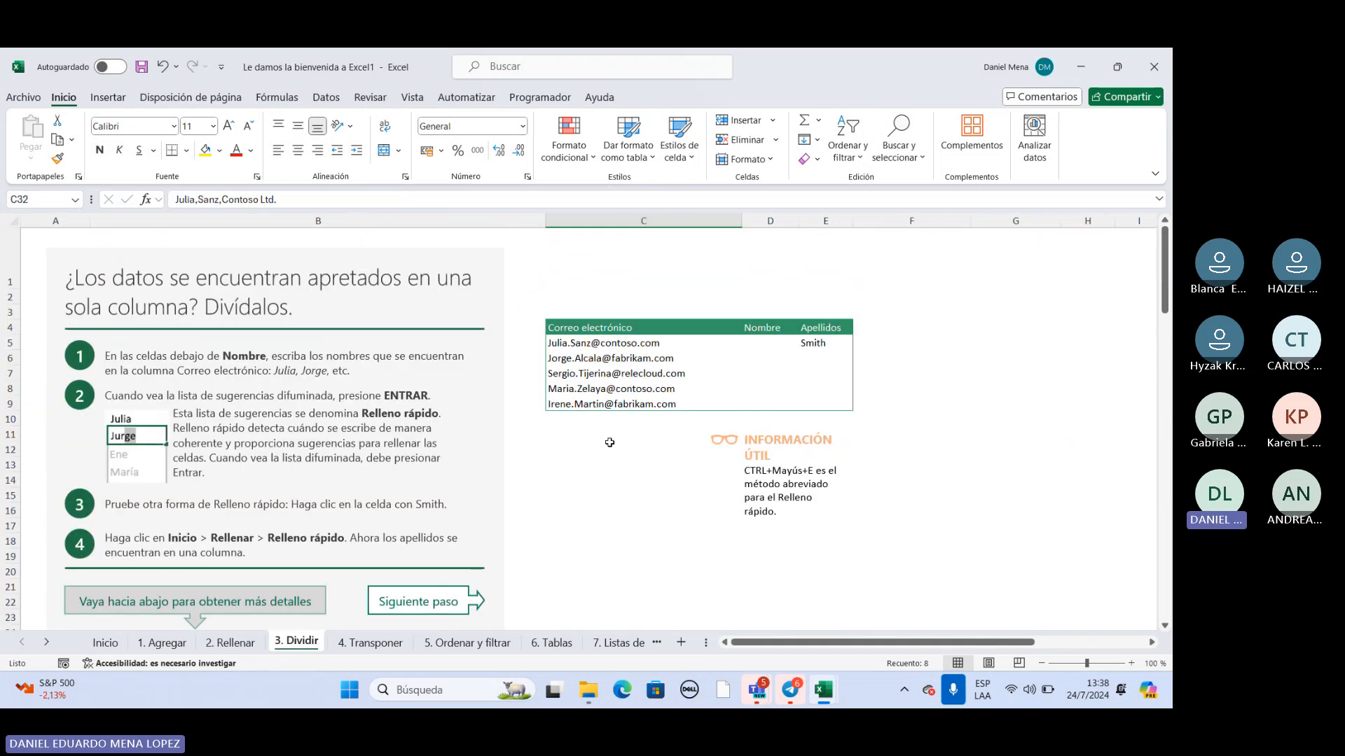
# Enter the first names from the e-mails in C5 and C6 under Nombre, accepting the Flash Fill suggestions down to D9.
pyautogui.click(765, 343)
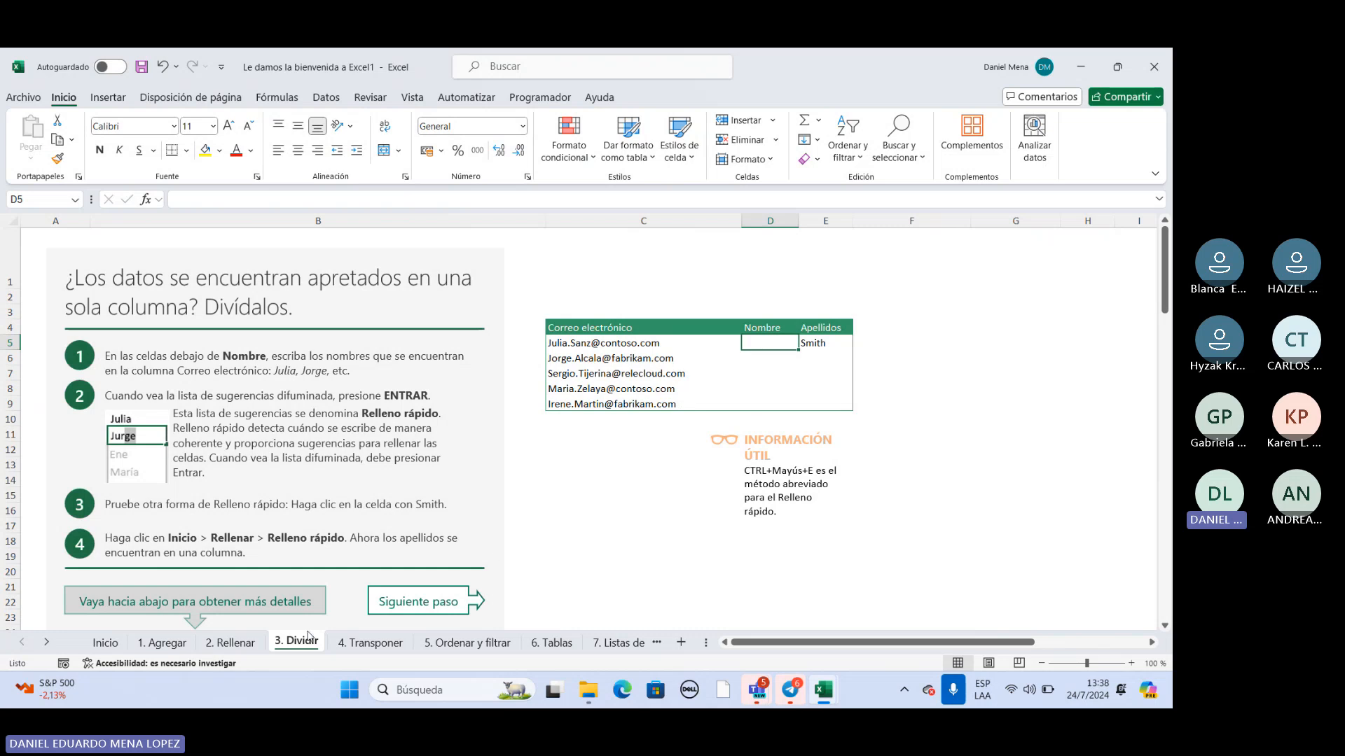
pyautogui.doubleClick(771, 345)
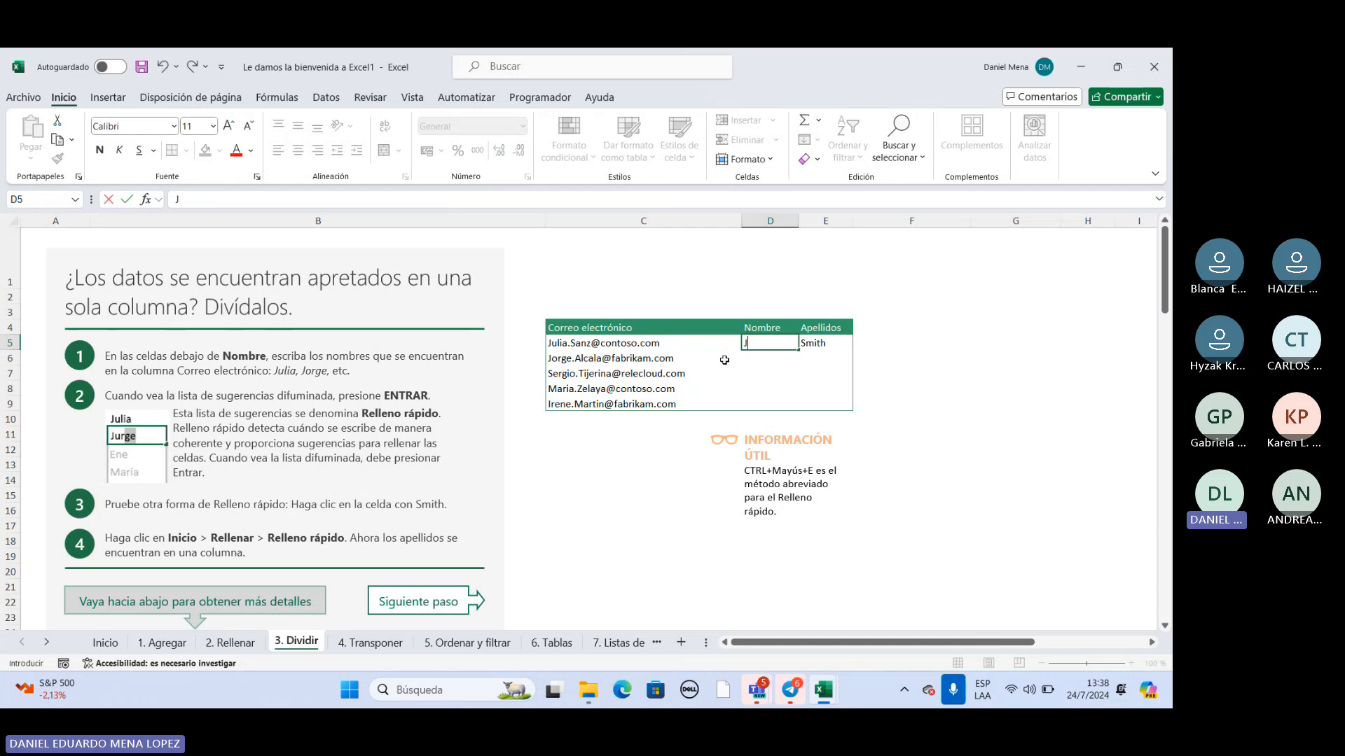
pyautogui.write('Ji')
pyautogui.press('BackSpace')
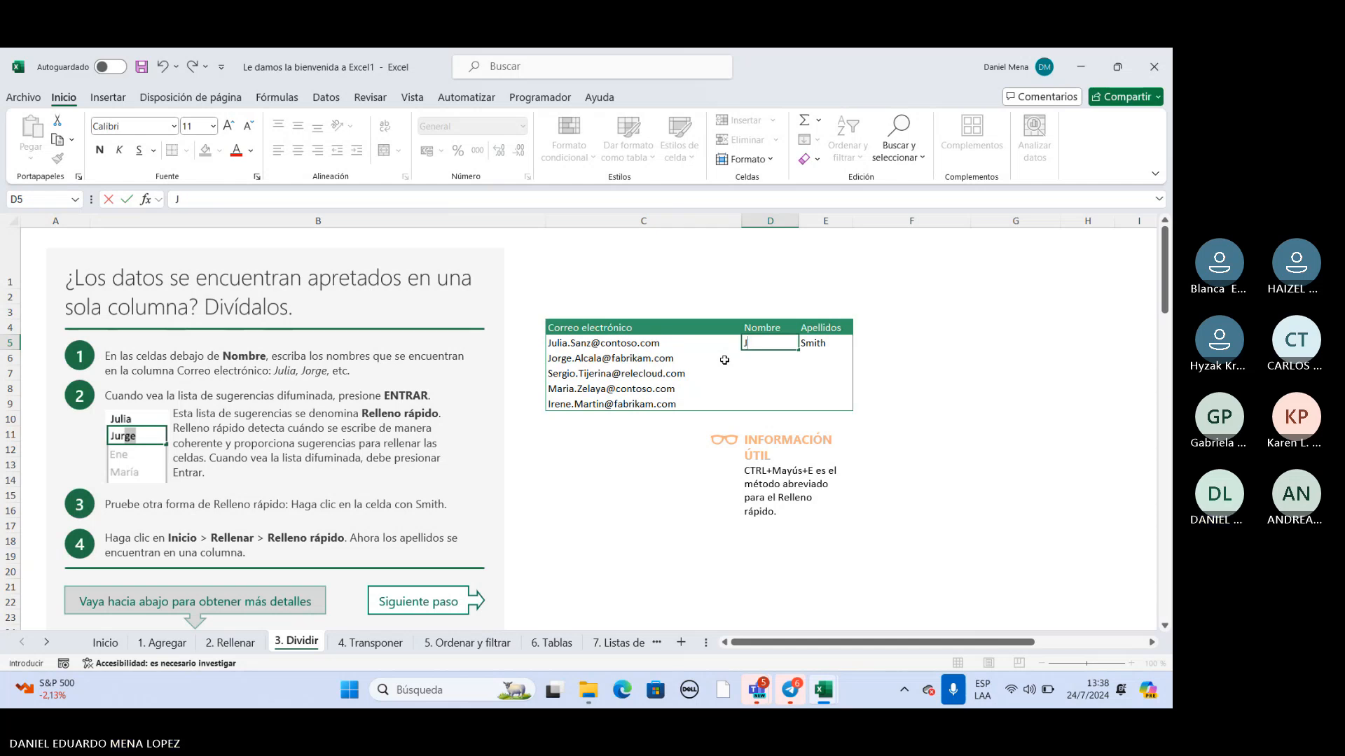
pyautogui.write('ulia')
pyautogui.click(754, 357)
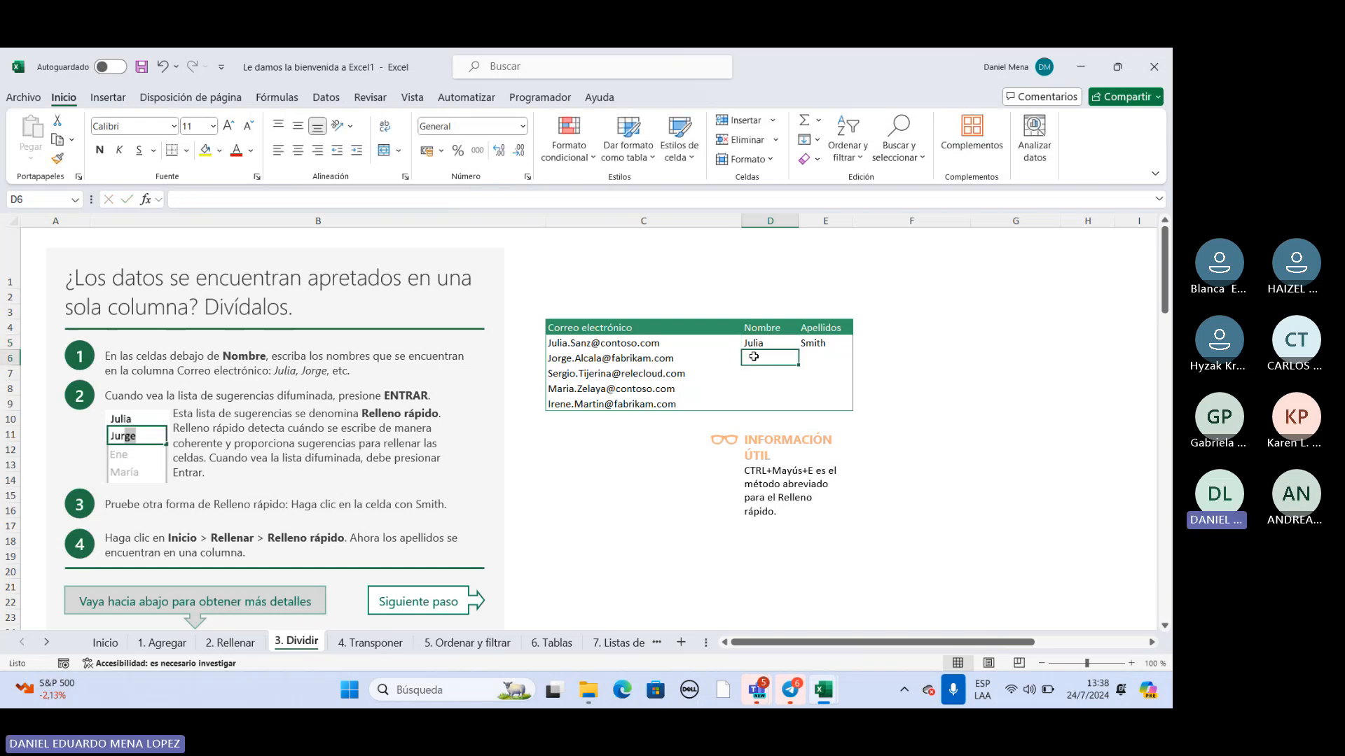
pyautogui.write('jorge')
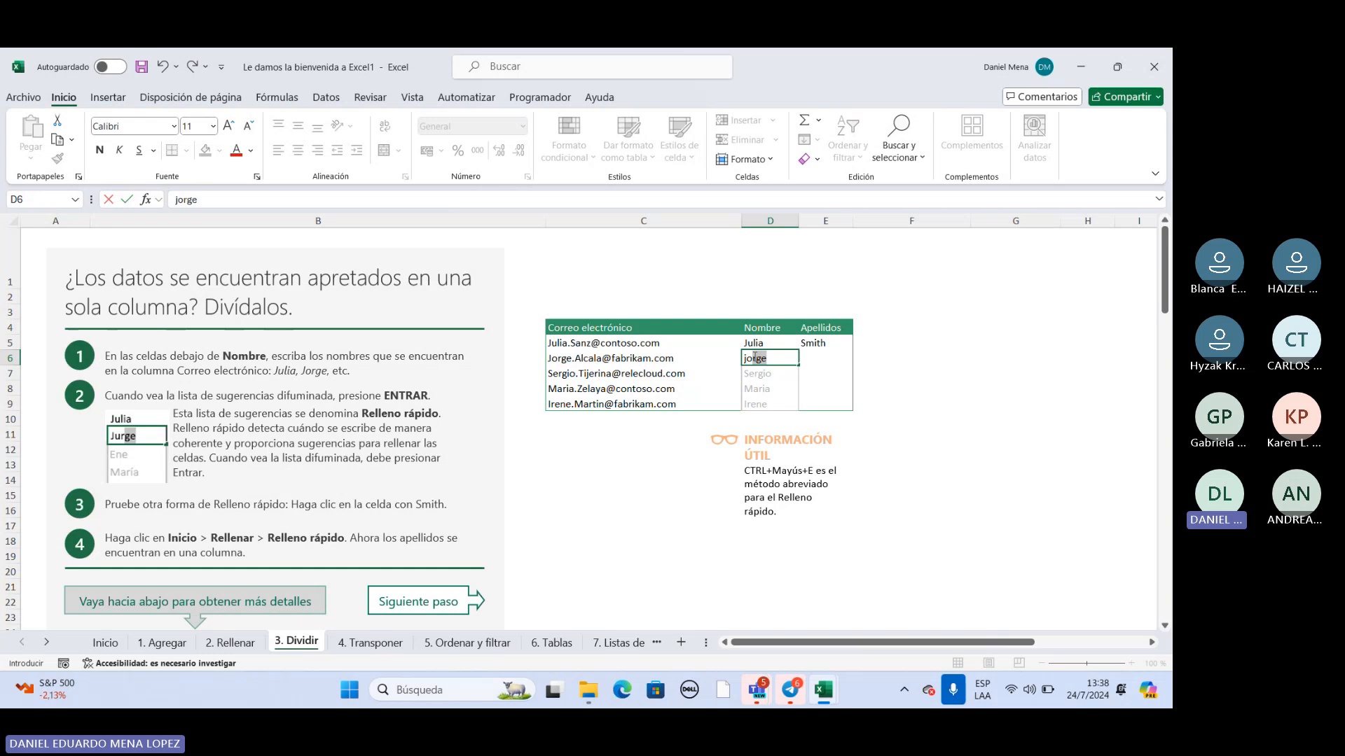
pyautogui.press('Return')
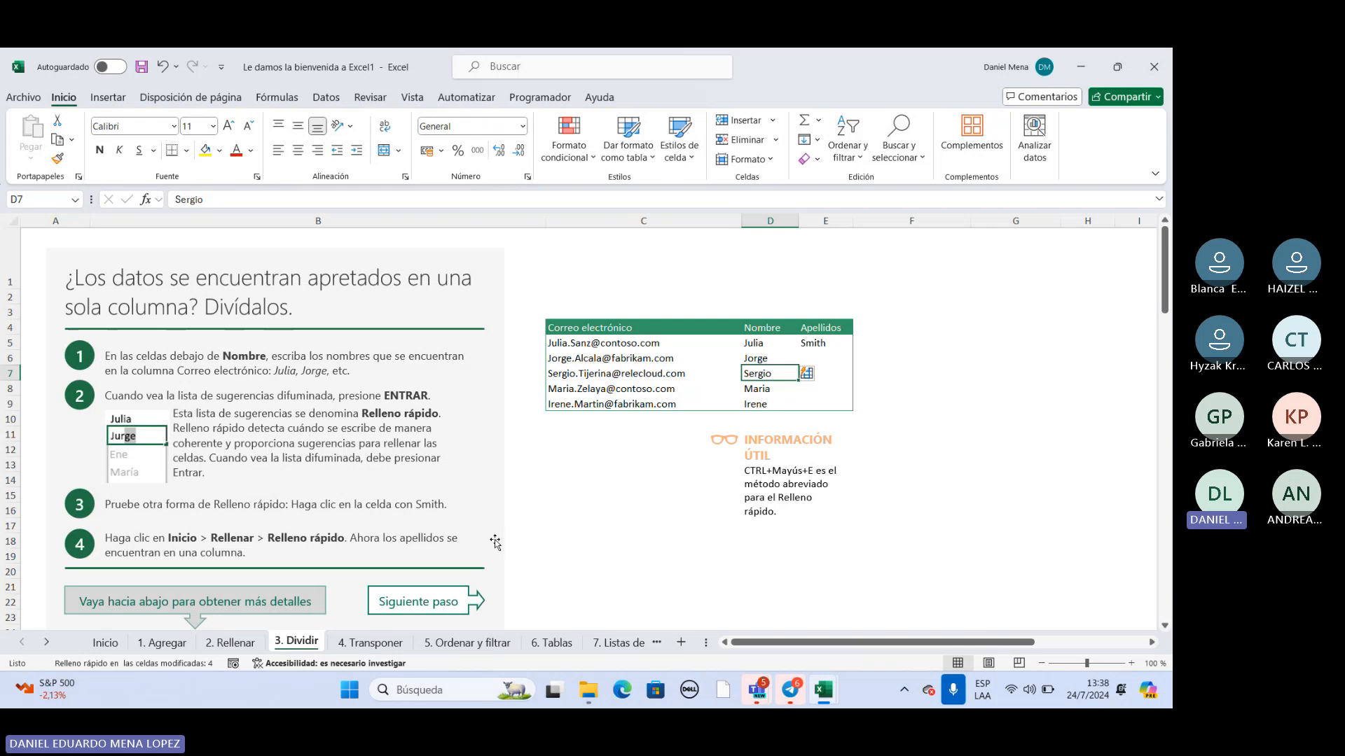
# Open the "4. Transponer" sheet and copy the two-row Elemento and Cantidad table in C5:H6.
pyautogui.click(376, 644)
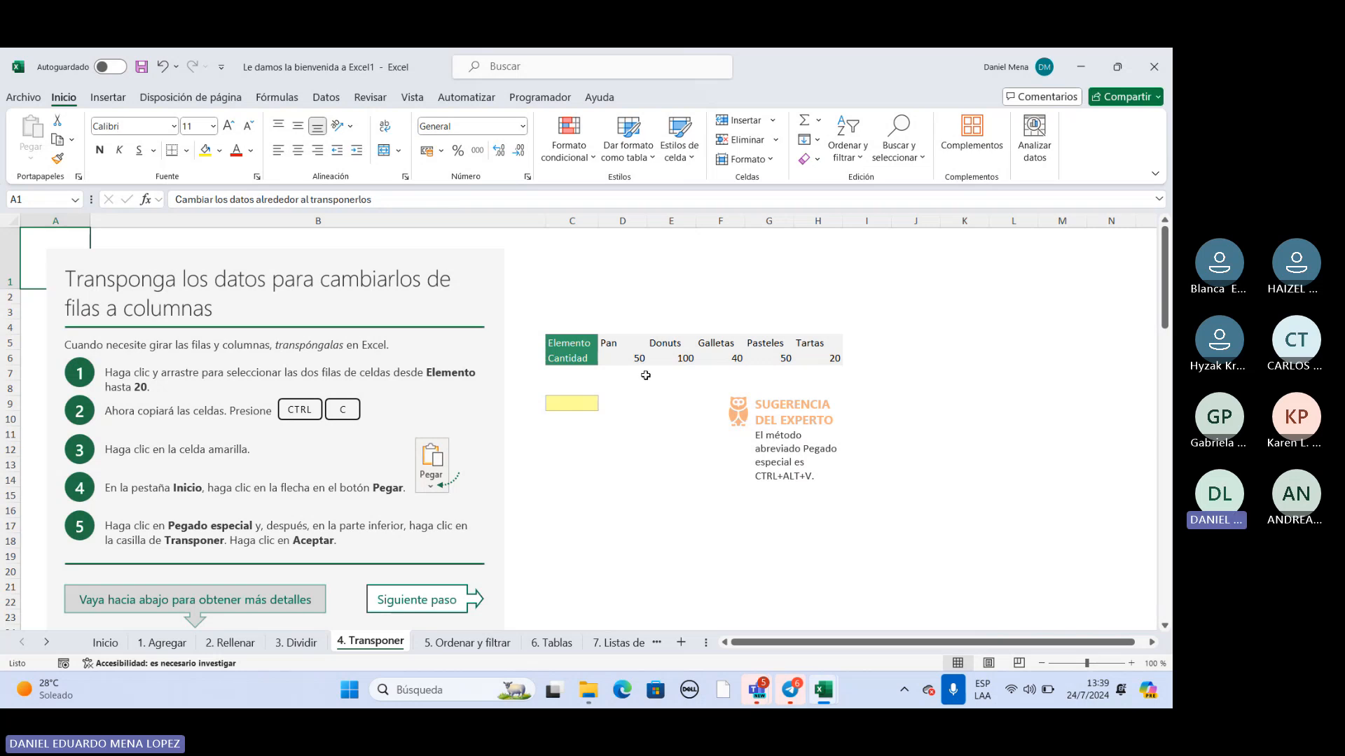
pyautogui.moveTo(564, 342); pyautogui.dragTo(837, 359)
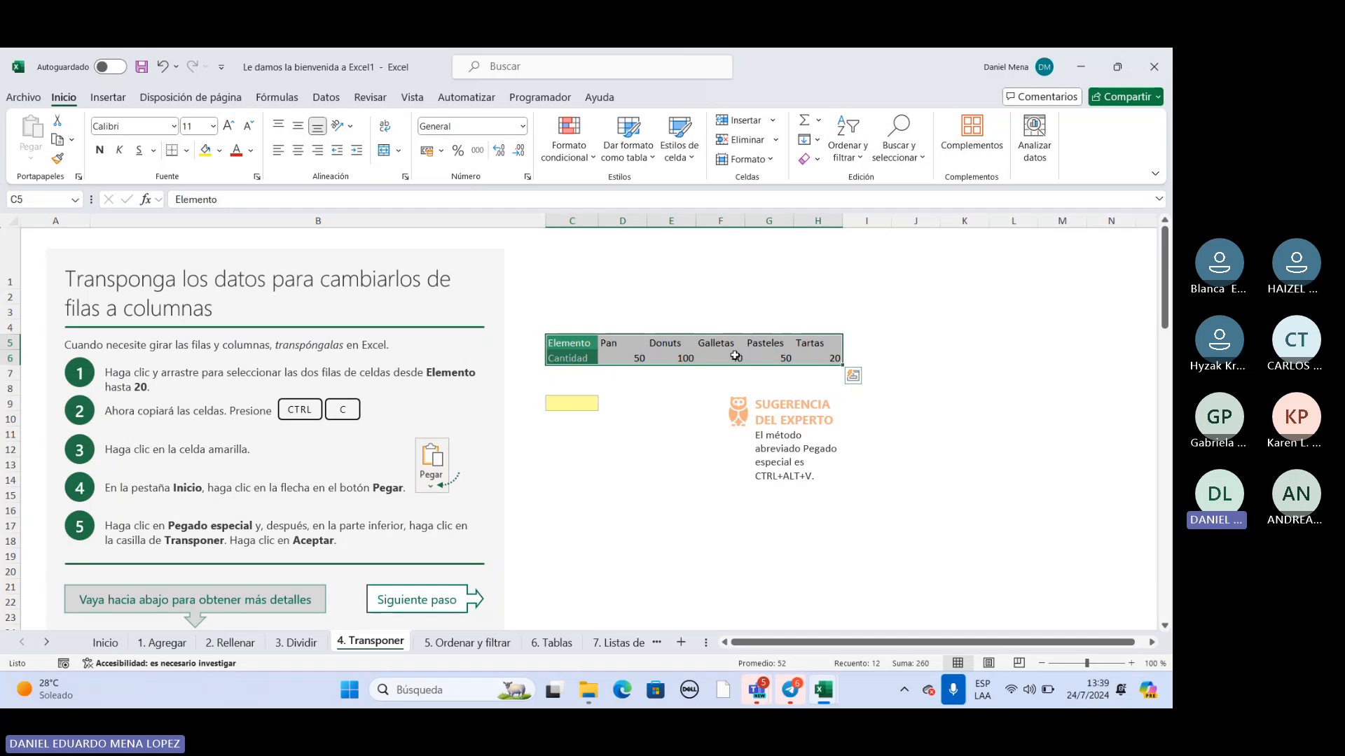
pyautogui.hotkey('ctrl', 'c')
pyautogui.click(619, 392)
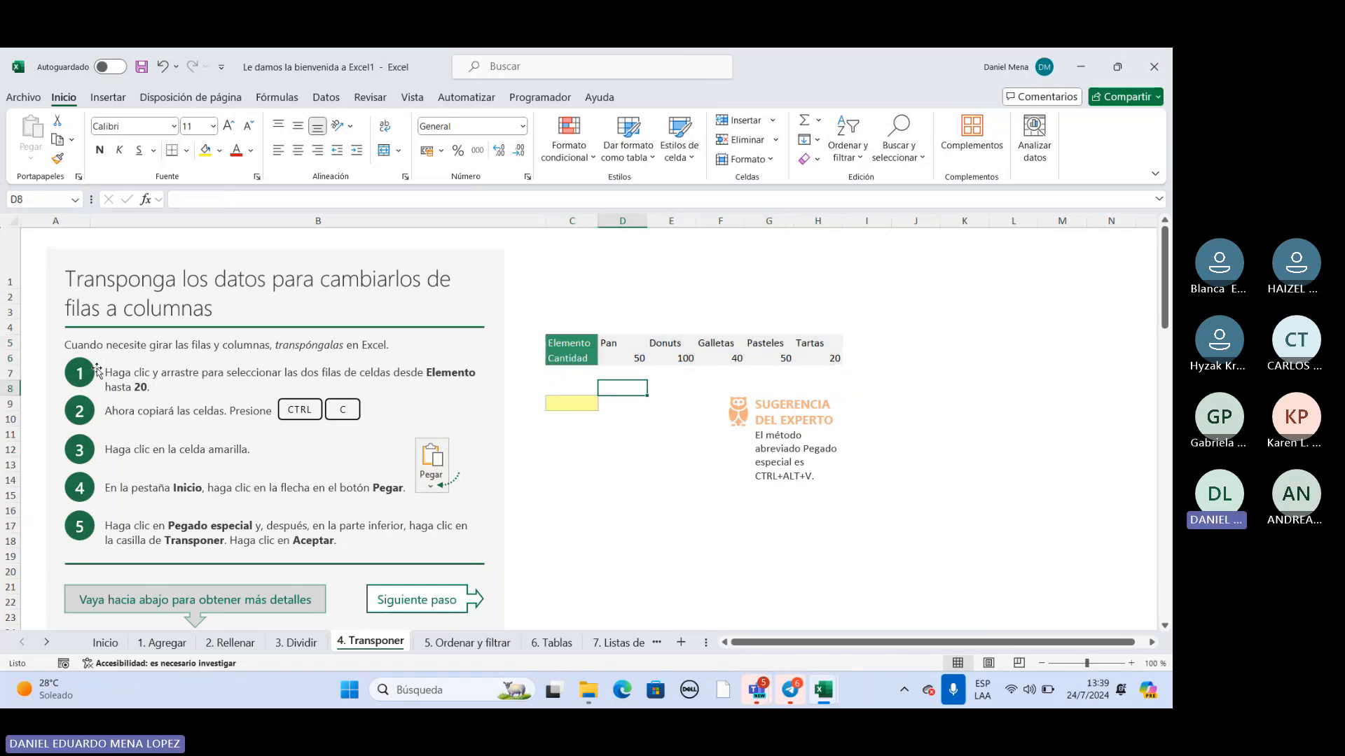
pyautogui.moveTo(584, 342); pyautogui.dragTo(805, 357)
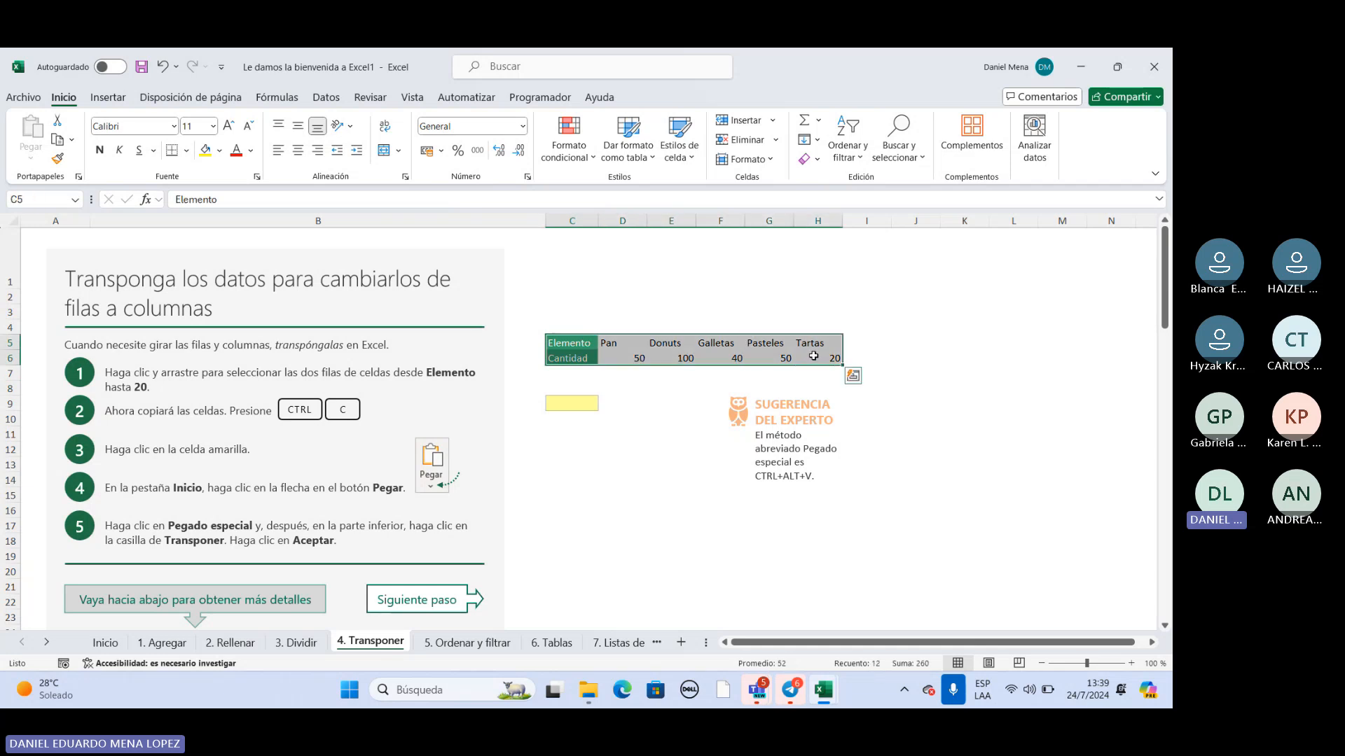
pyautogui.rightClick(707, 354)
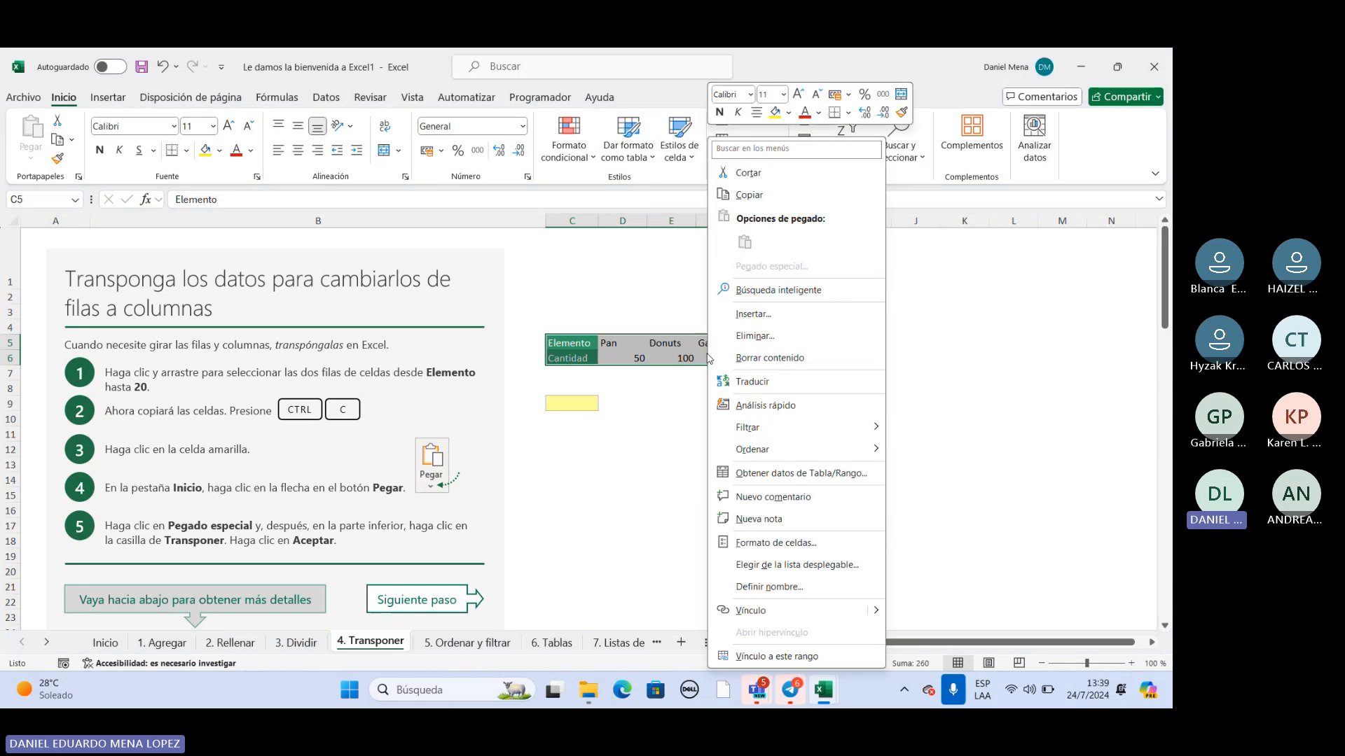
pyautogui.click(750, 197)
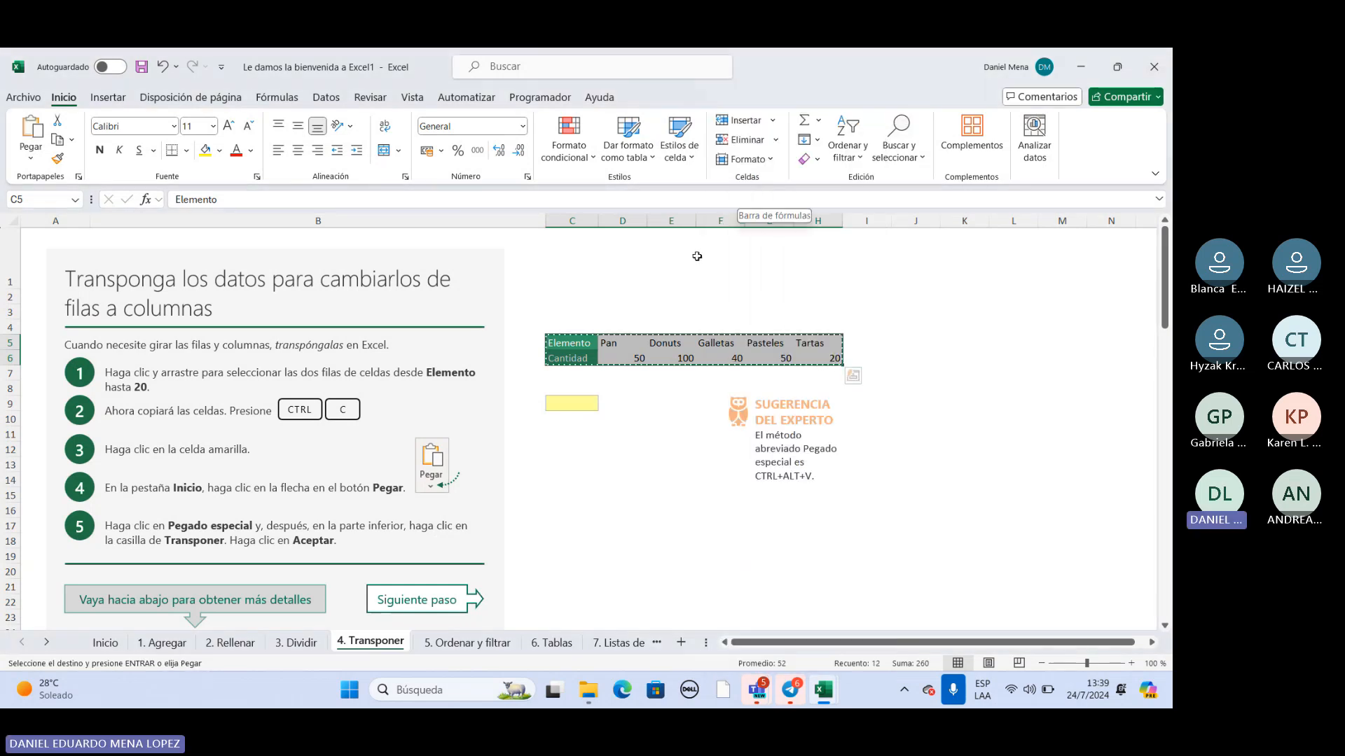
# Paste the copied table into the yellow cell C9 using Pegado especial with Transponer enabled.
pyautogui.click(582, 406)
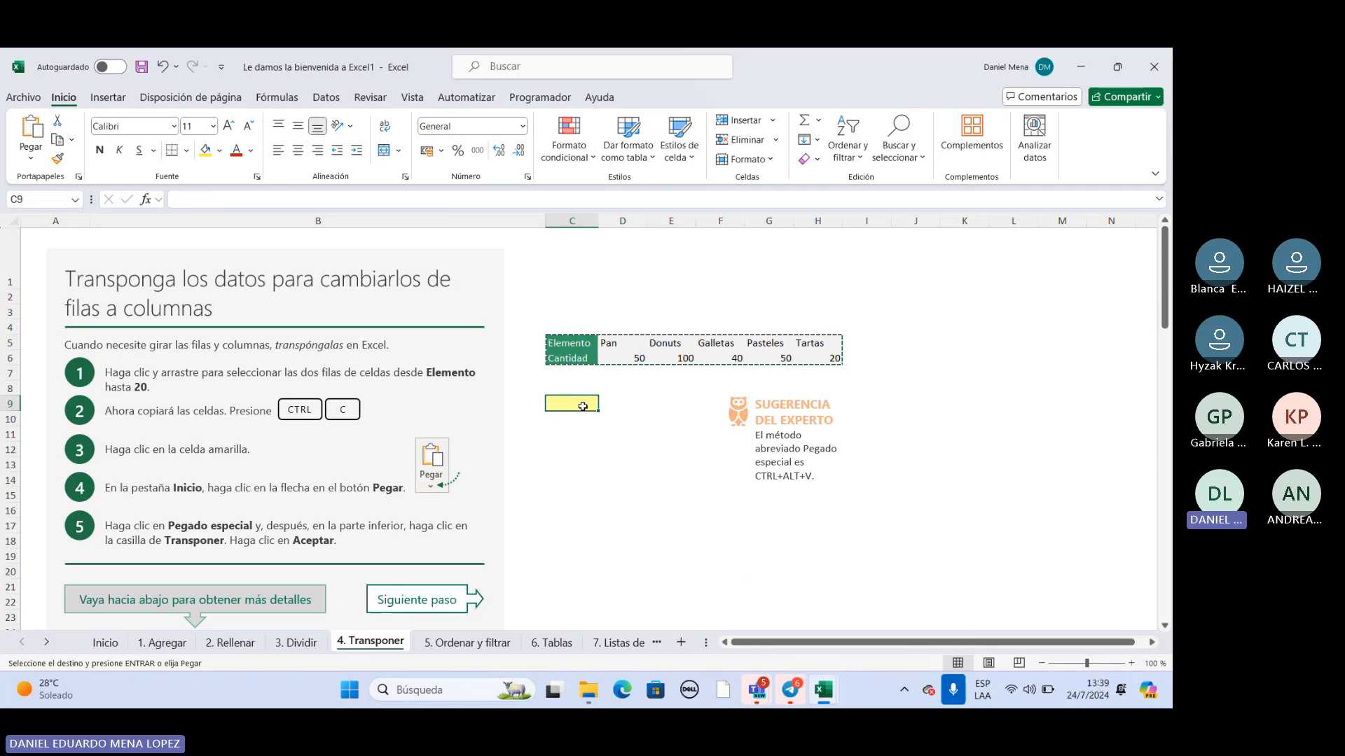
pyautogui.rightClick(583, 406)
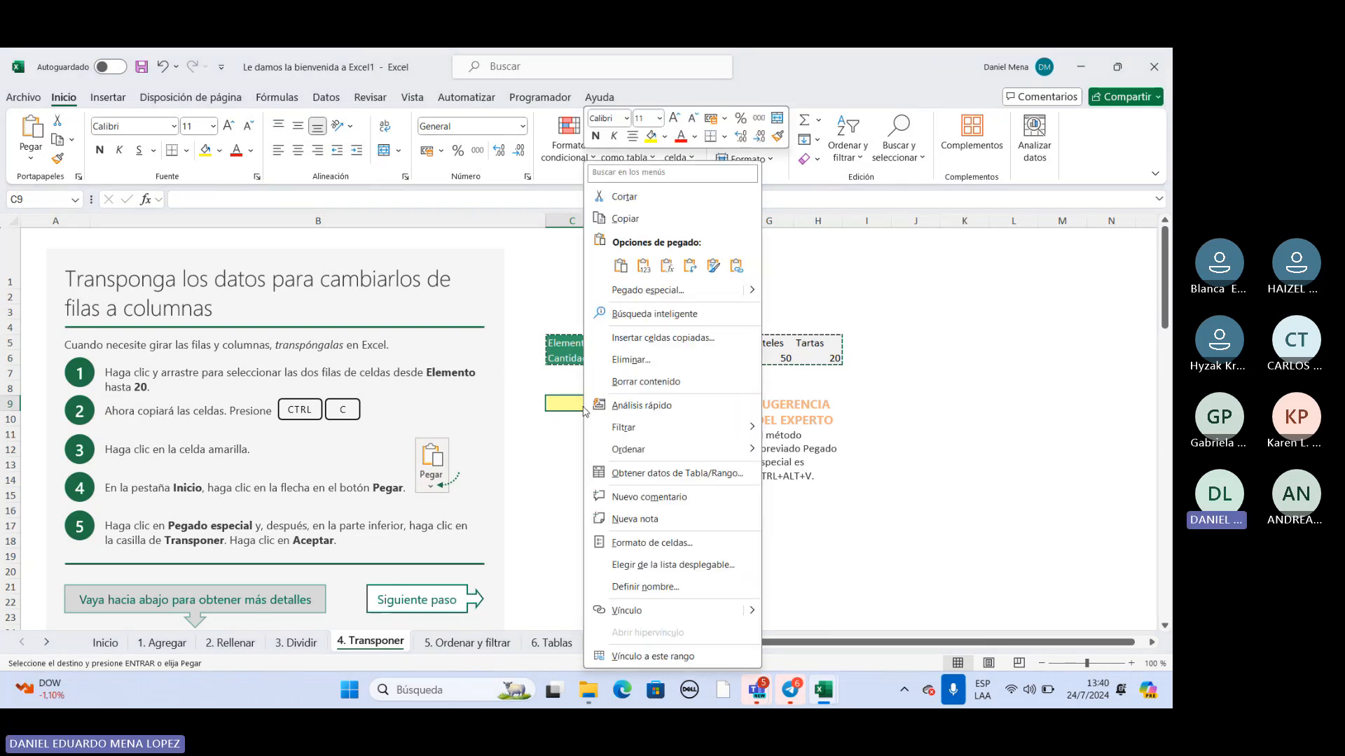
pyautogui.click(683, 294)
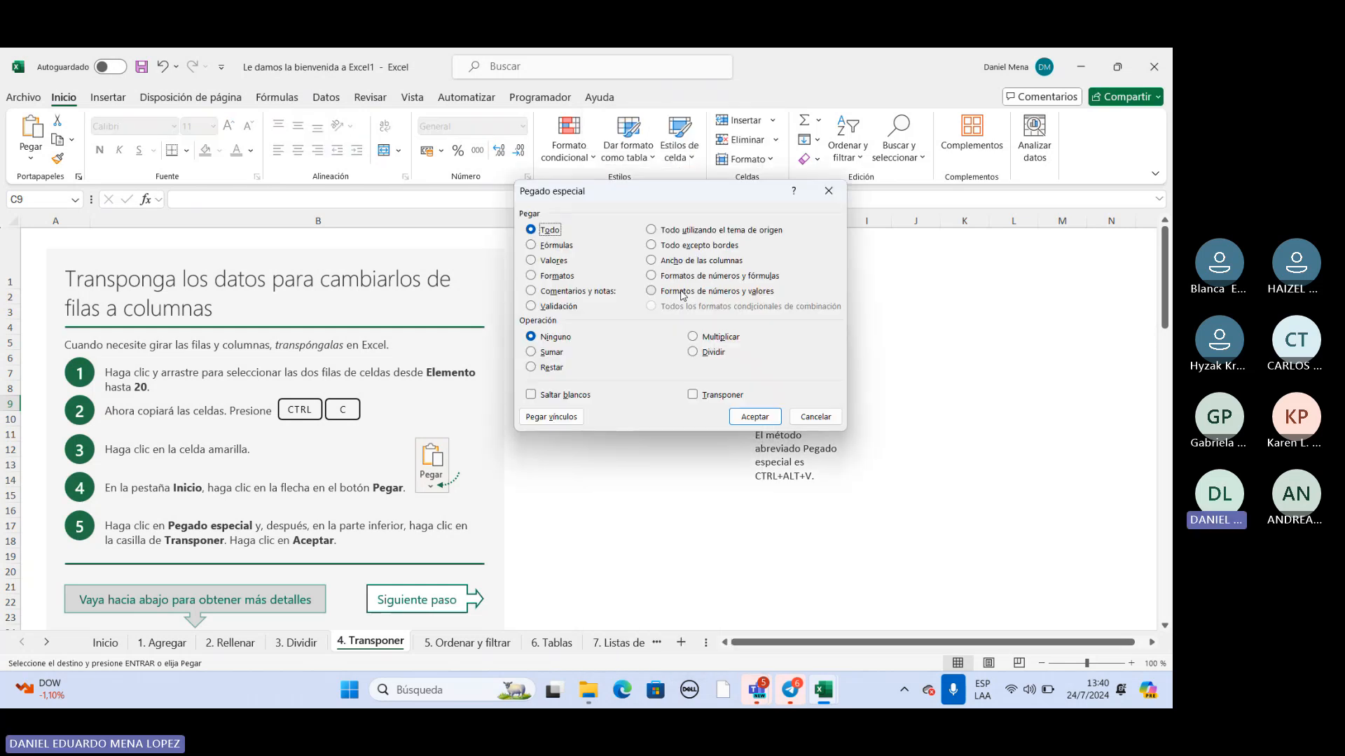
pyautogui.click(693, 395)
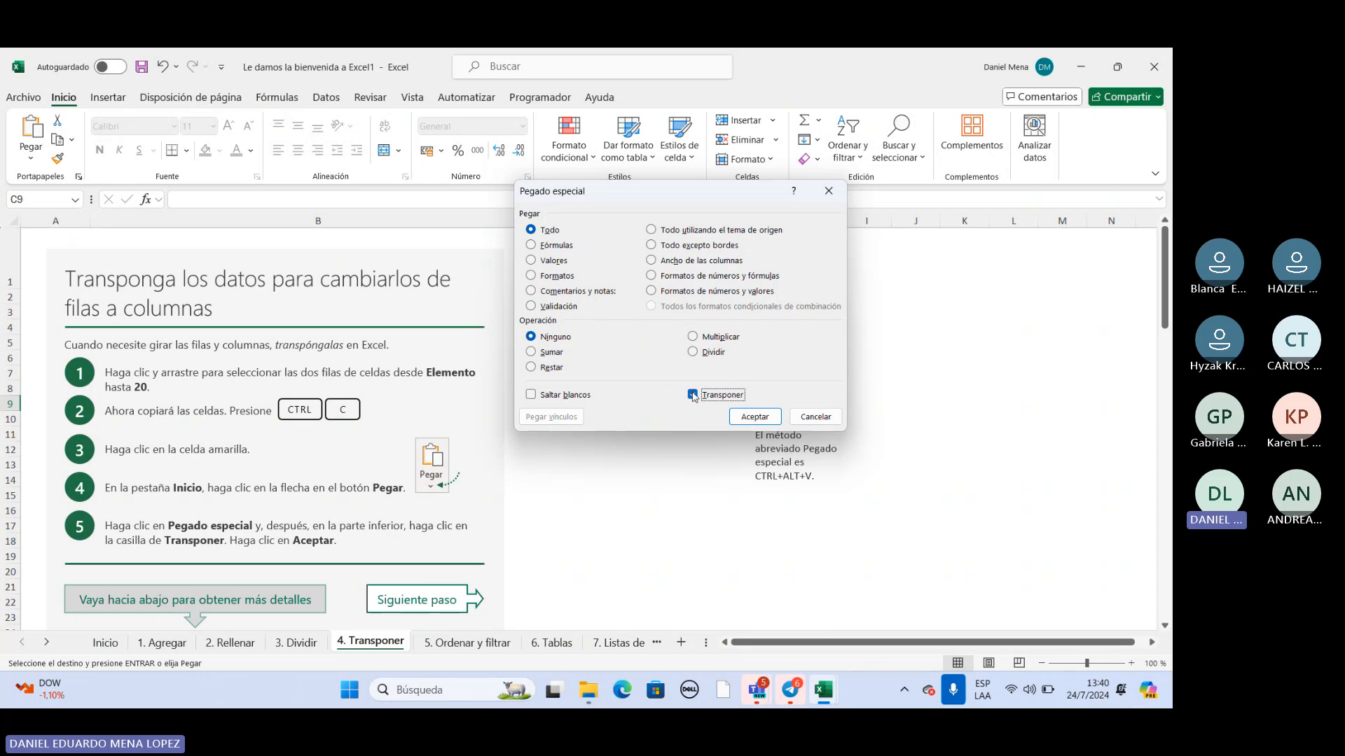
pyautogui.click(755, 417)
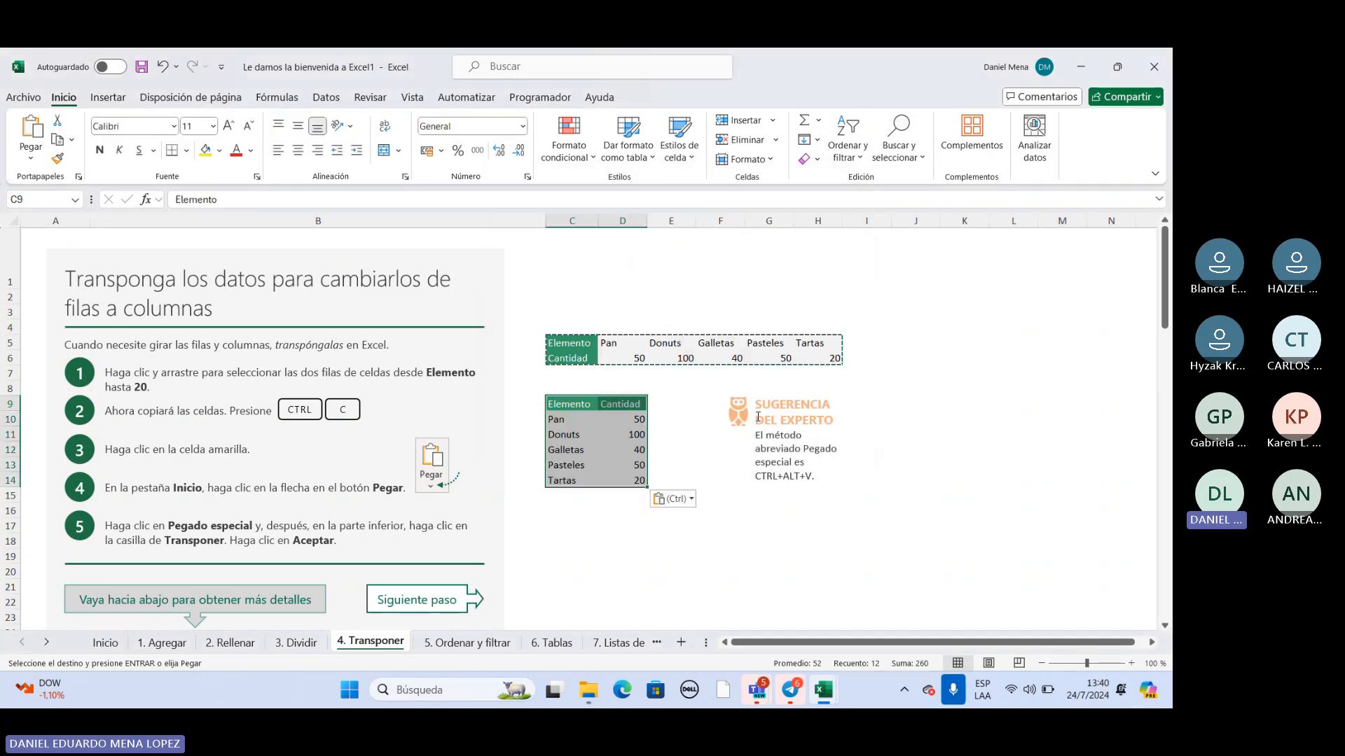
pyautogui.click(914, 344)
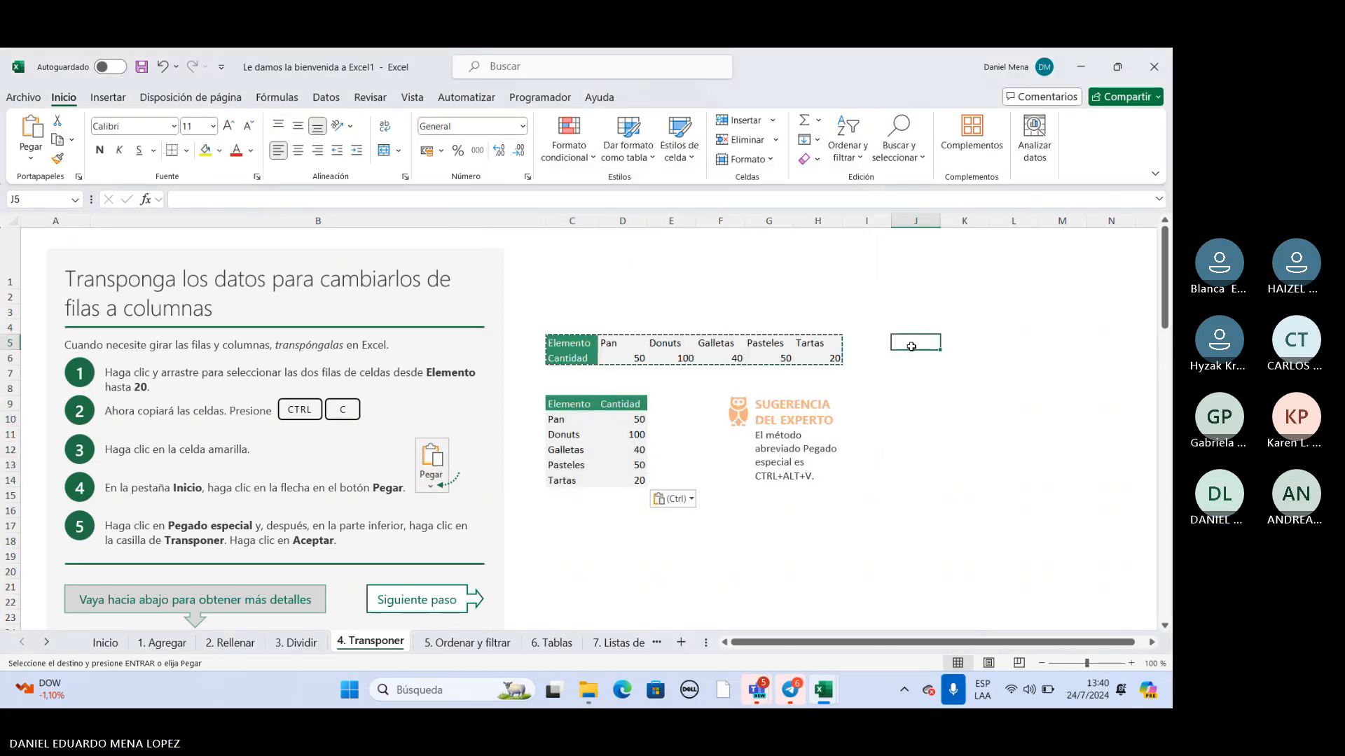
pyautogui.click(897, 401)
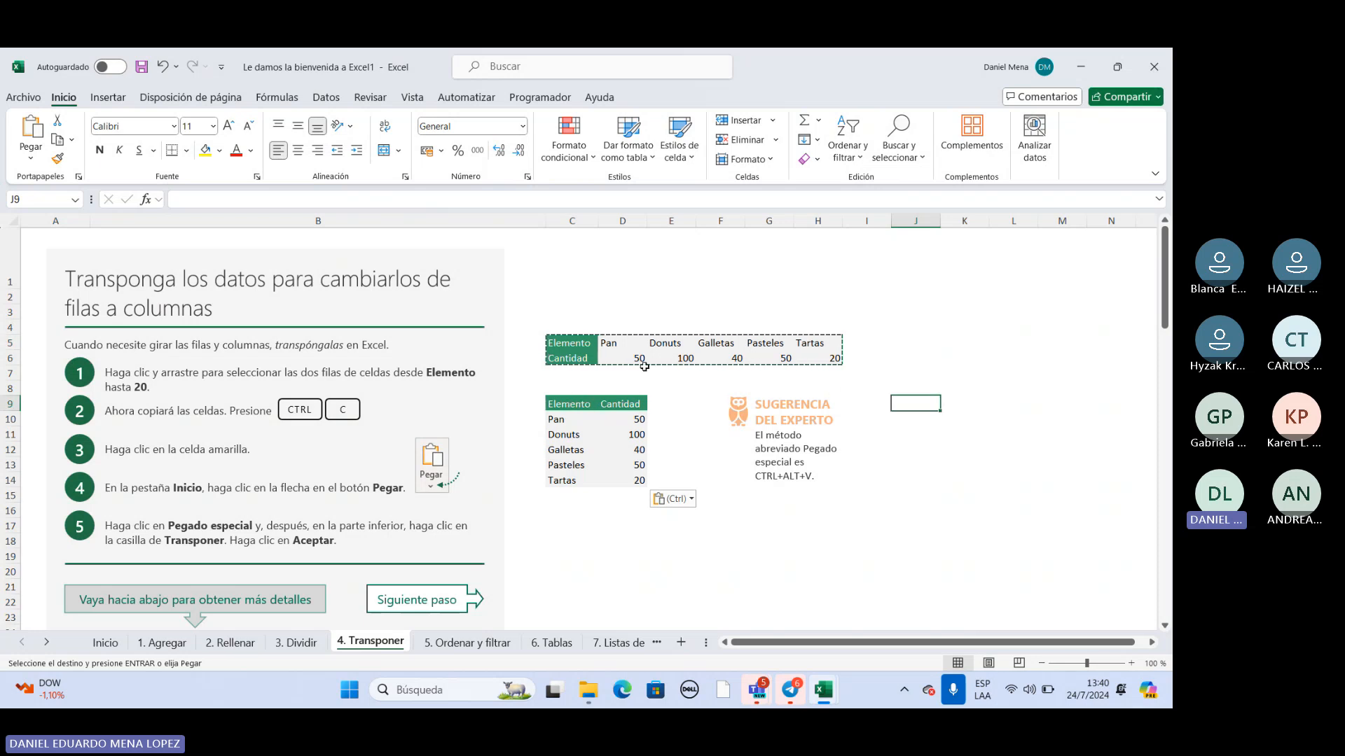
pyautogui.click(625, 419)
# Copy the two-row Artículo and Importe table in C33:H34 of the "Transponer con una fórmula" exercise.
pyautogui.scroll(-6, 664, 414)
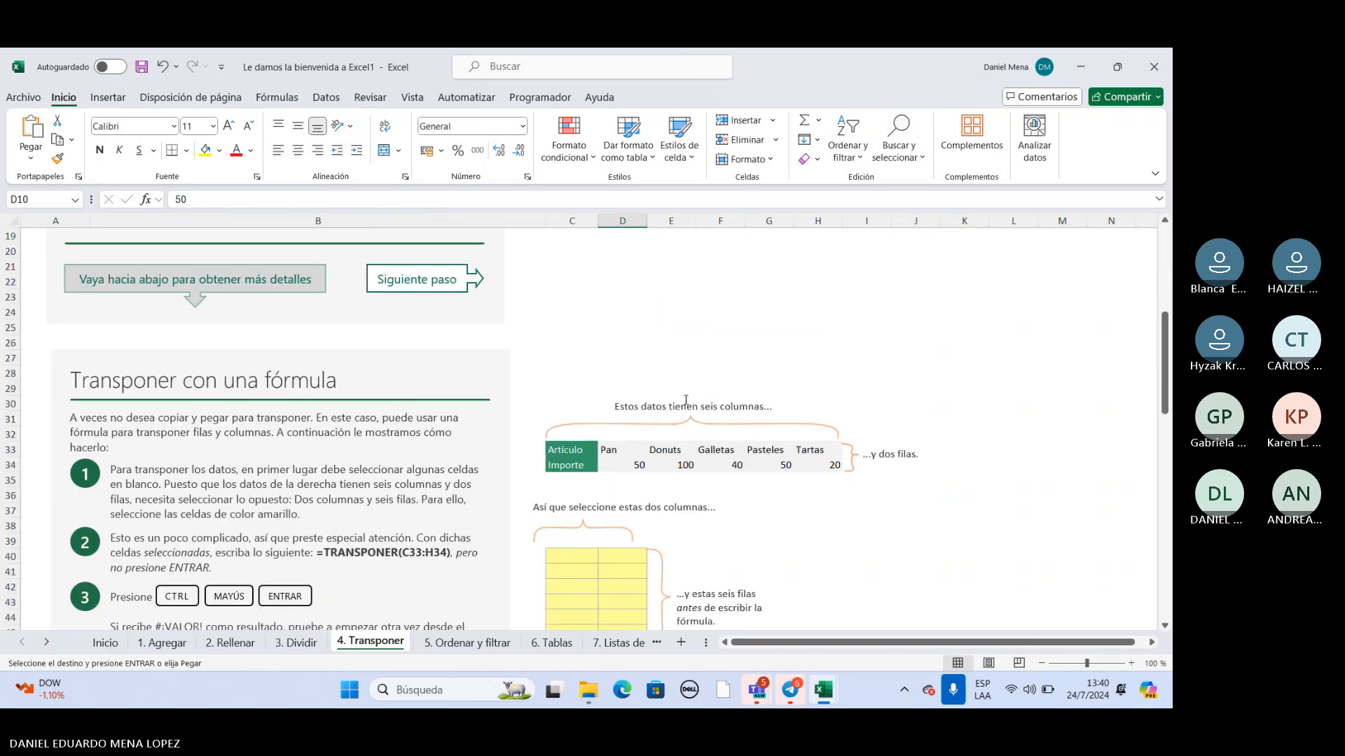
pyautogui.scroll(-2, 692, 394)
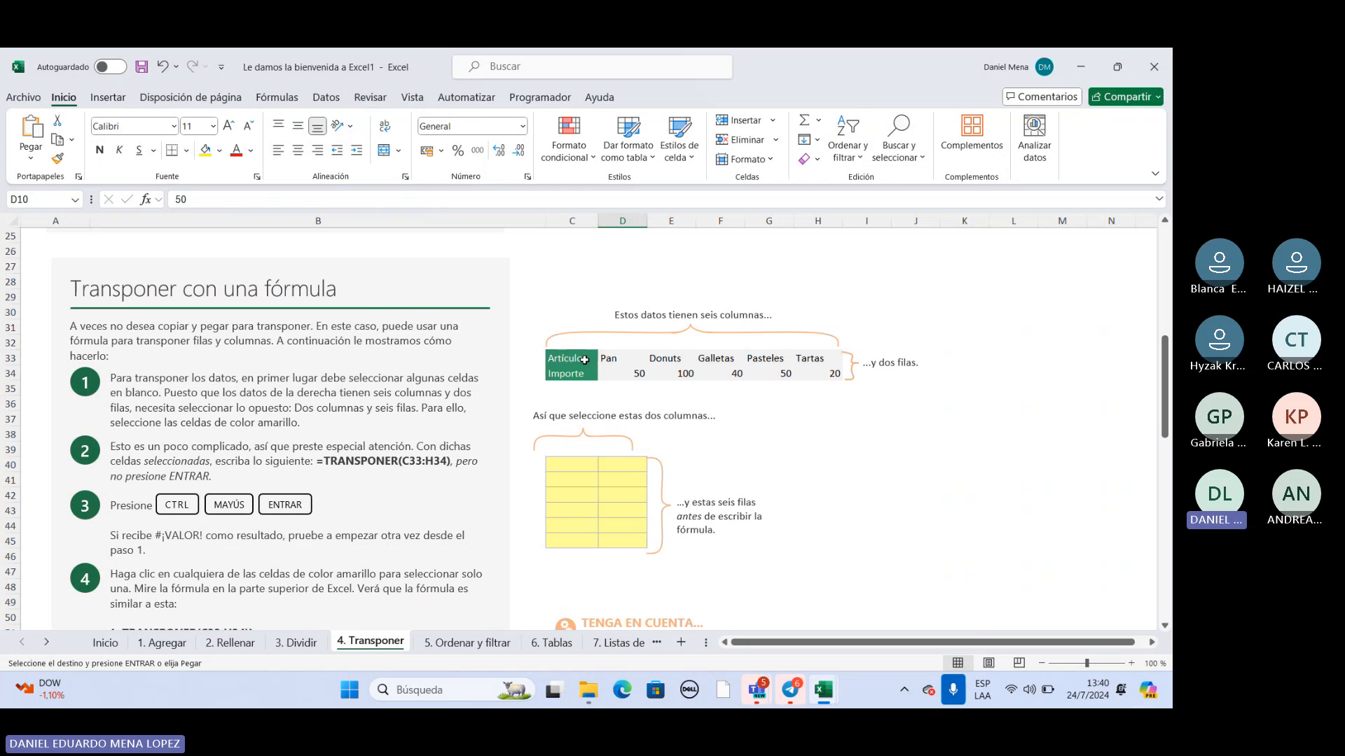
pyautogui.moveTo(583, 355); pyautogui.dragTo(813, 377)
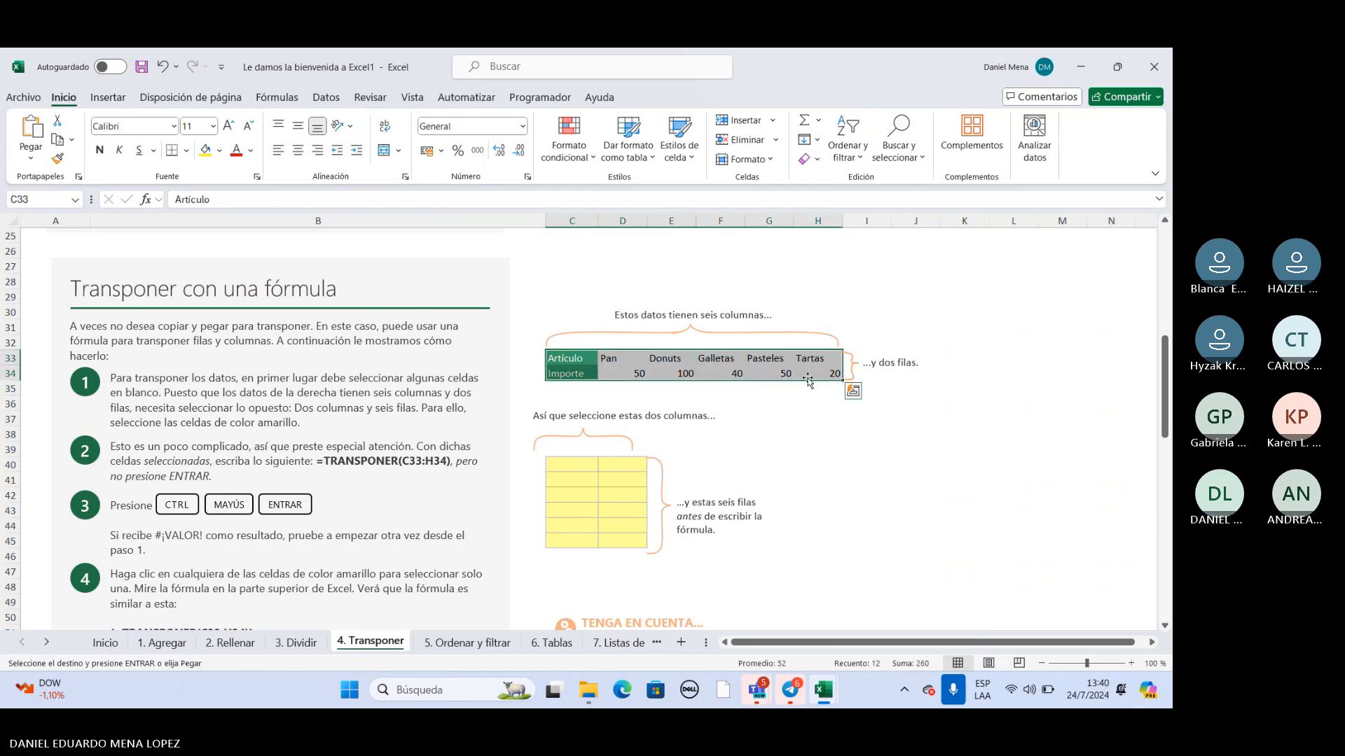
pyautogui.rightClick(752, 367)
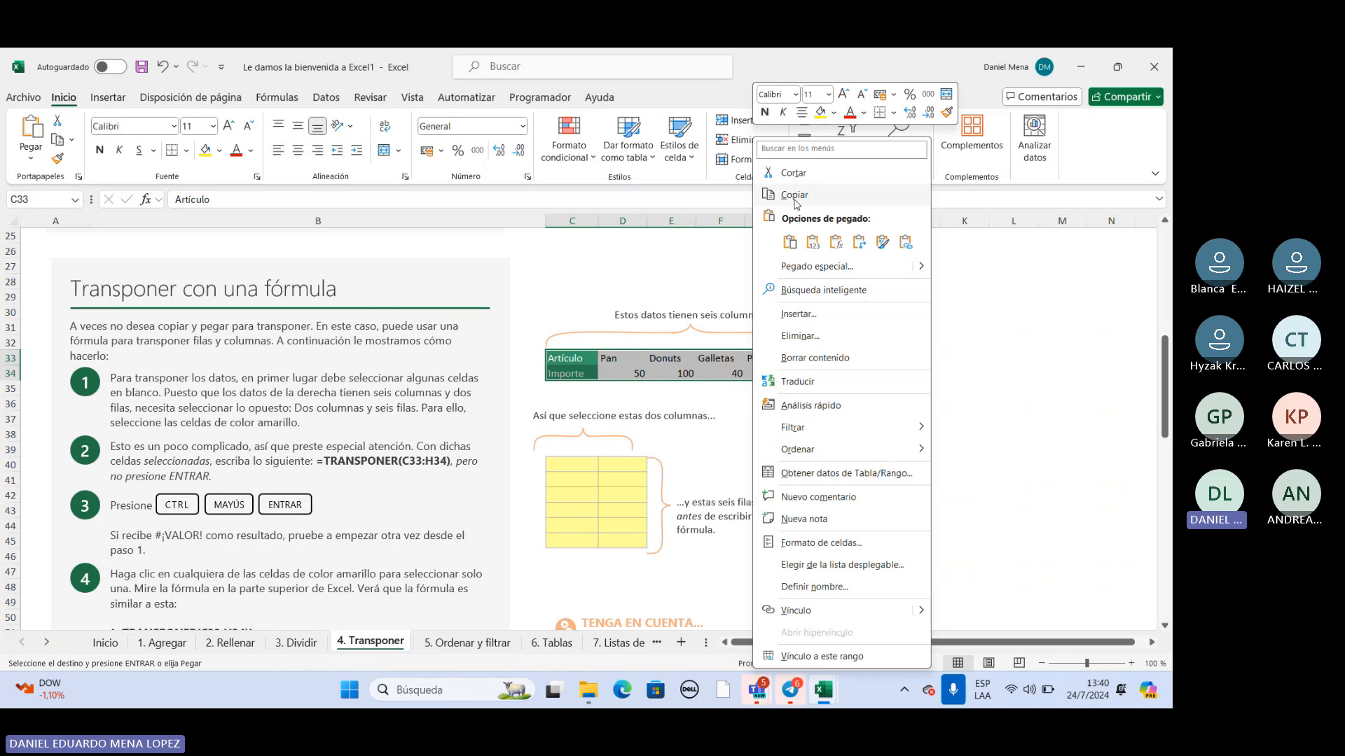
pyautogui.click(795, 196)
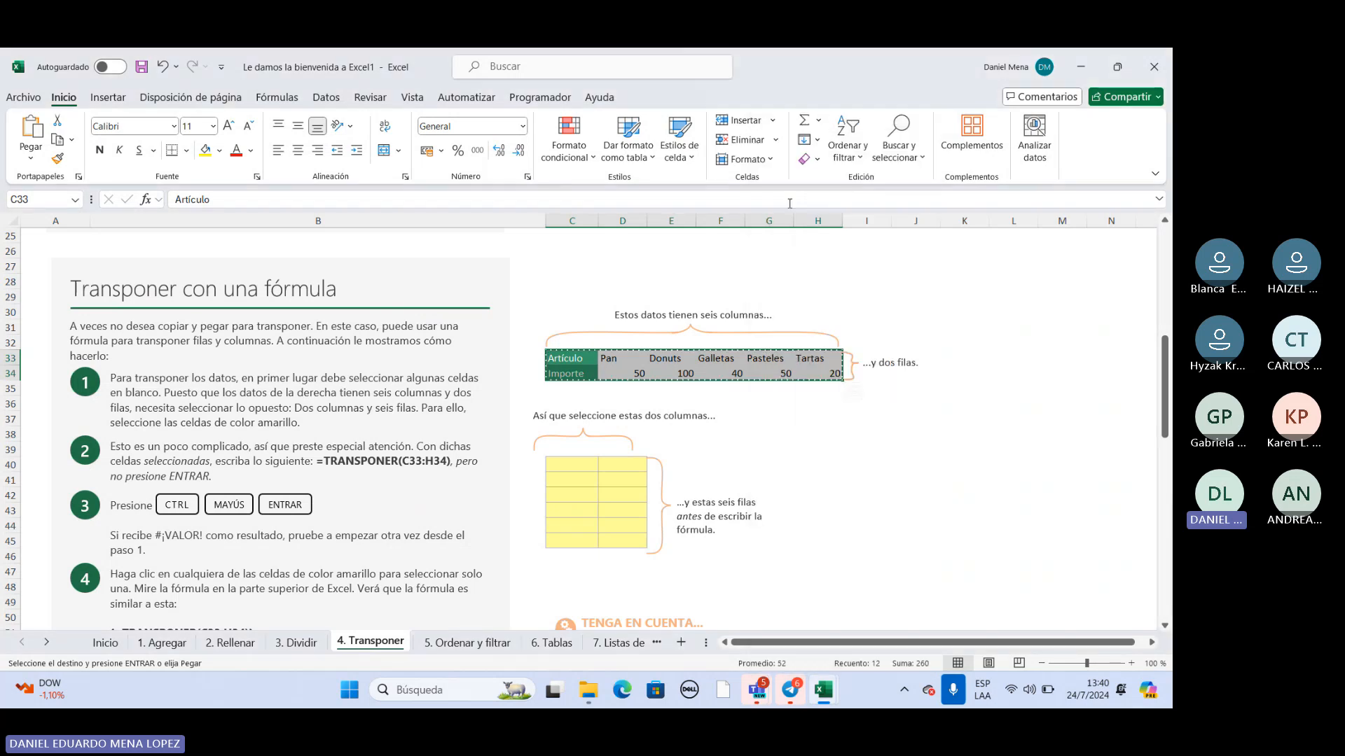
# Paste the copied table into the yellow cells starting at C40 using Pegado especial with Transponer enabled.
pyautogui.click(564, 466)
pyautogui.rightClick(569, 470)
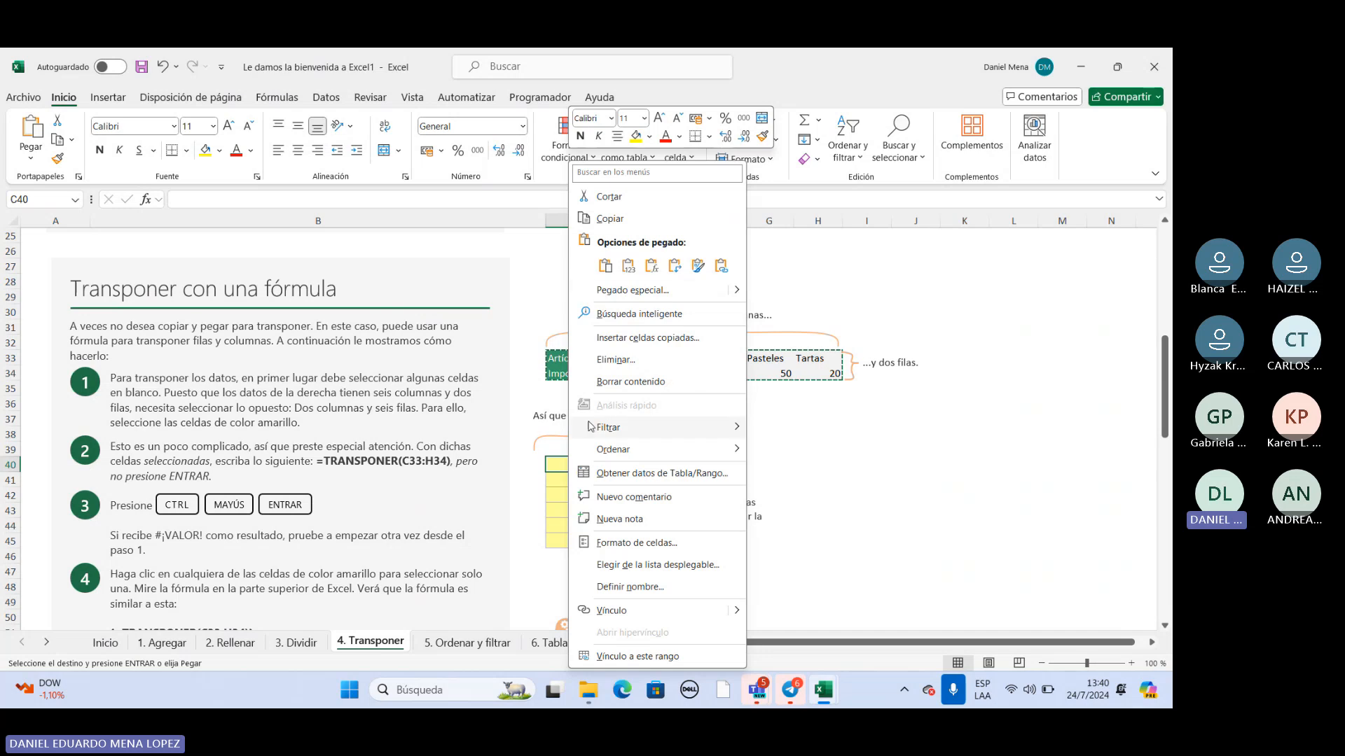
pyautogui.click(665, 291)
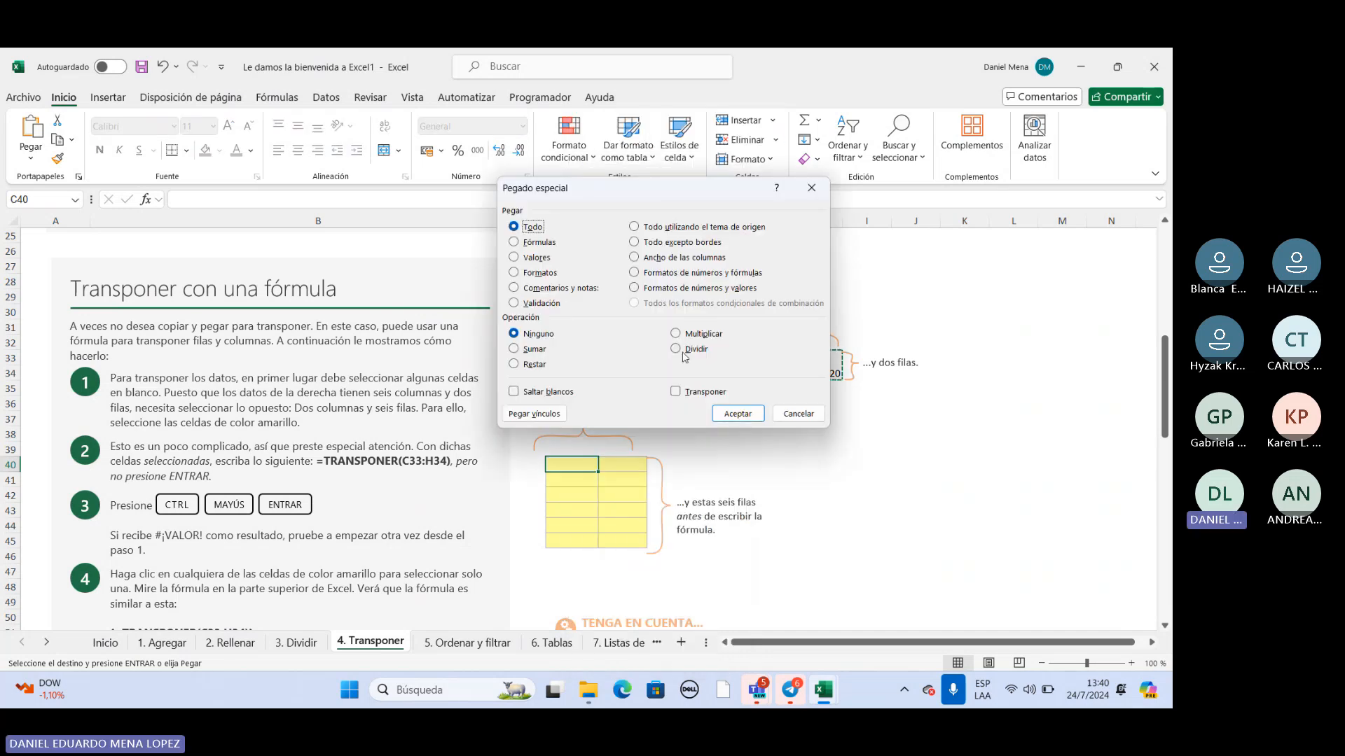
pyautogui.click(675, 392)
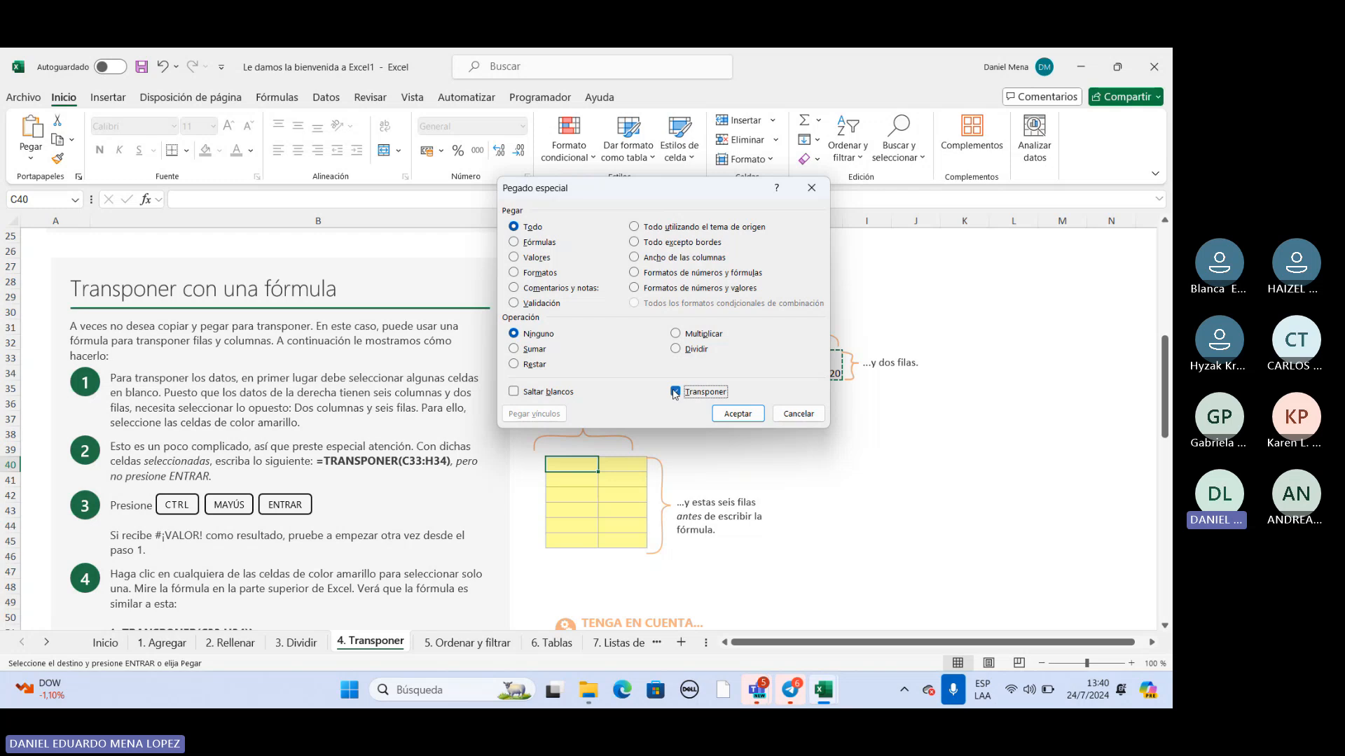
pyautogui.click(738, 413)
pyautogui.click(1013, 479)
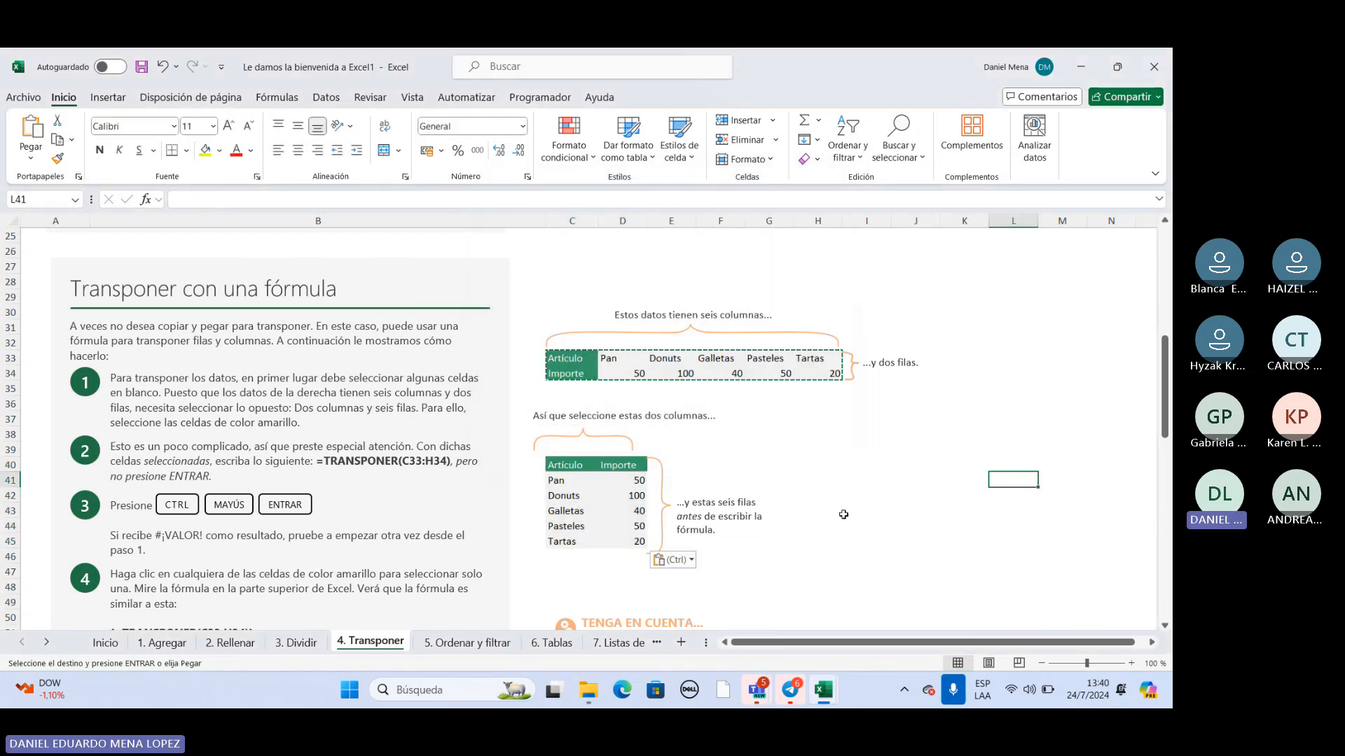
pyautogui.scroll(-1, 827, 512)
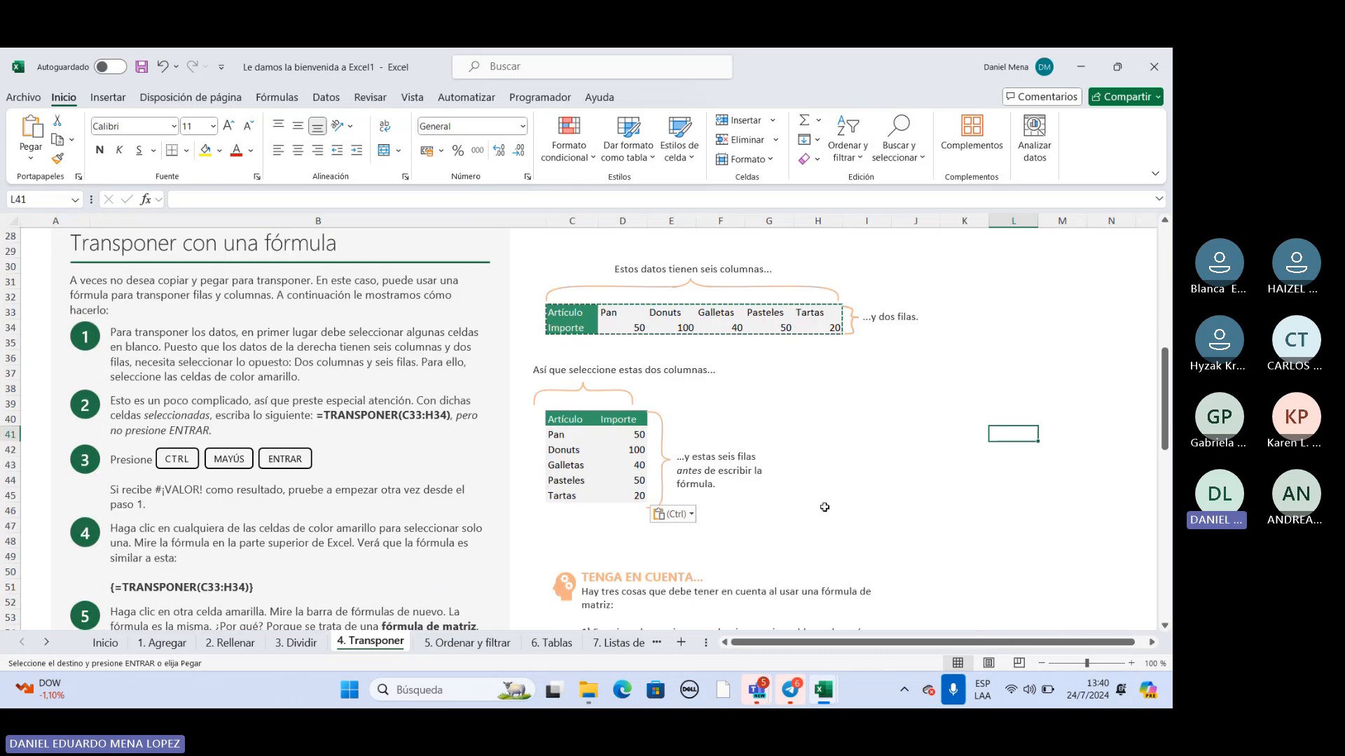
pyautogui.scroll(8, 192, 345)
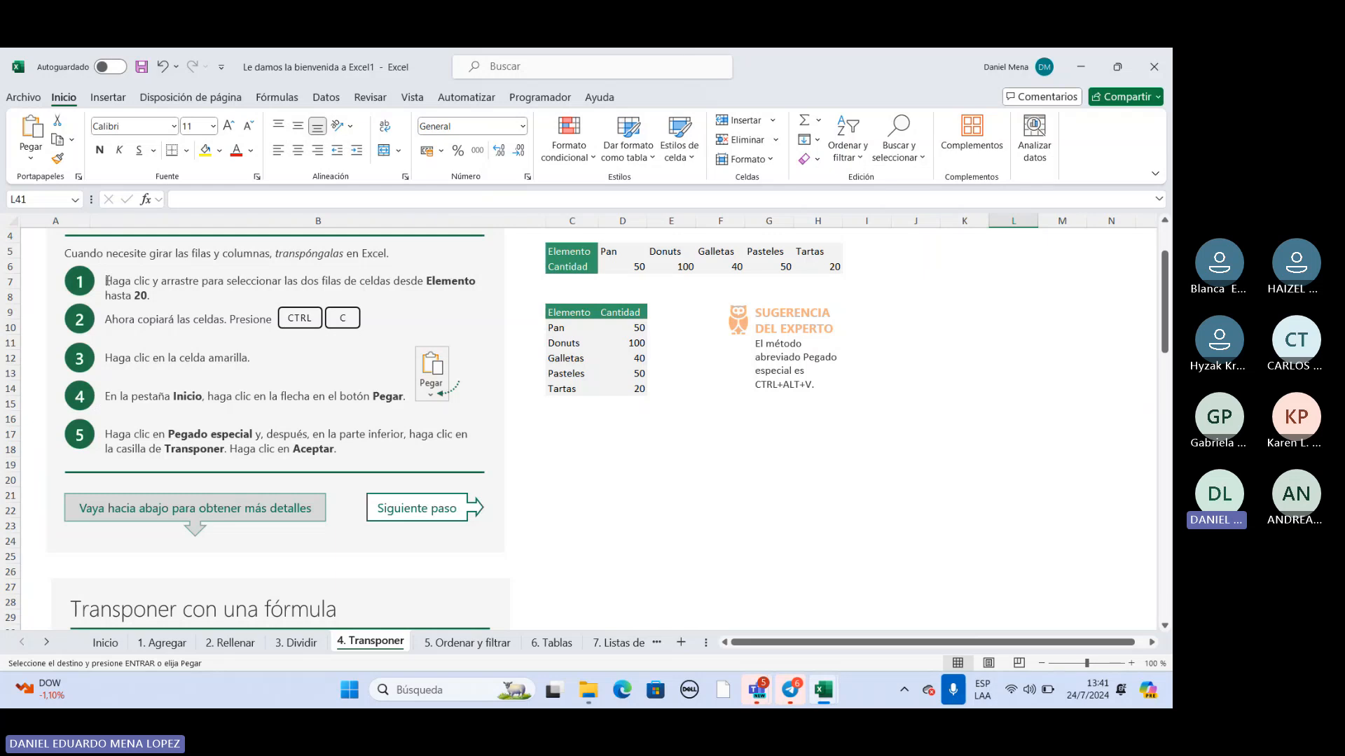
pyautogui.moveTo(107, 280); pyautogui.dragTo(133, 296)
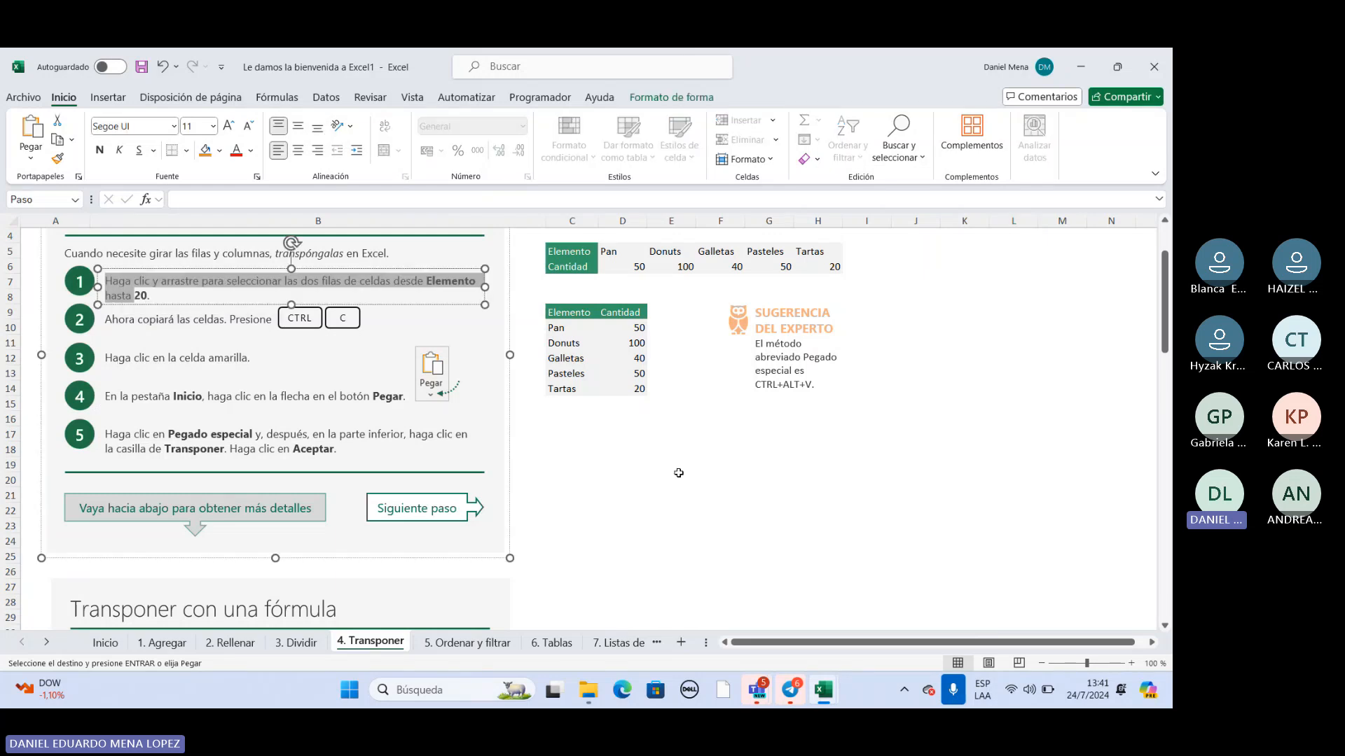
pyautogui.scroll(-6, 770, 448)
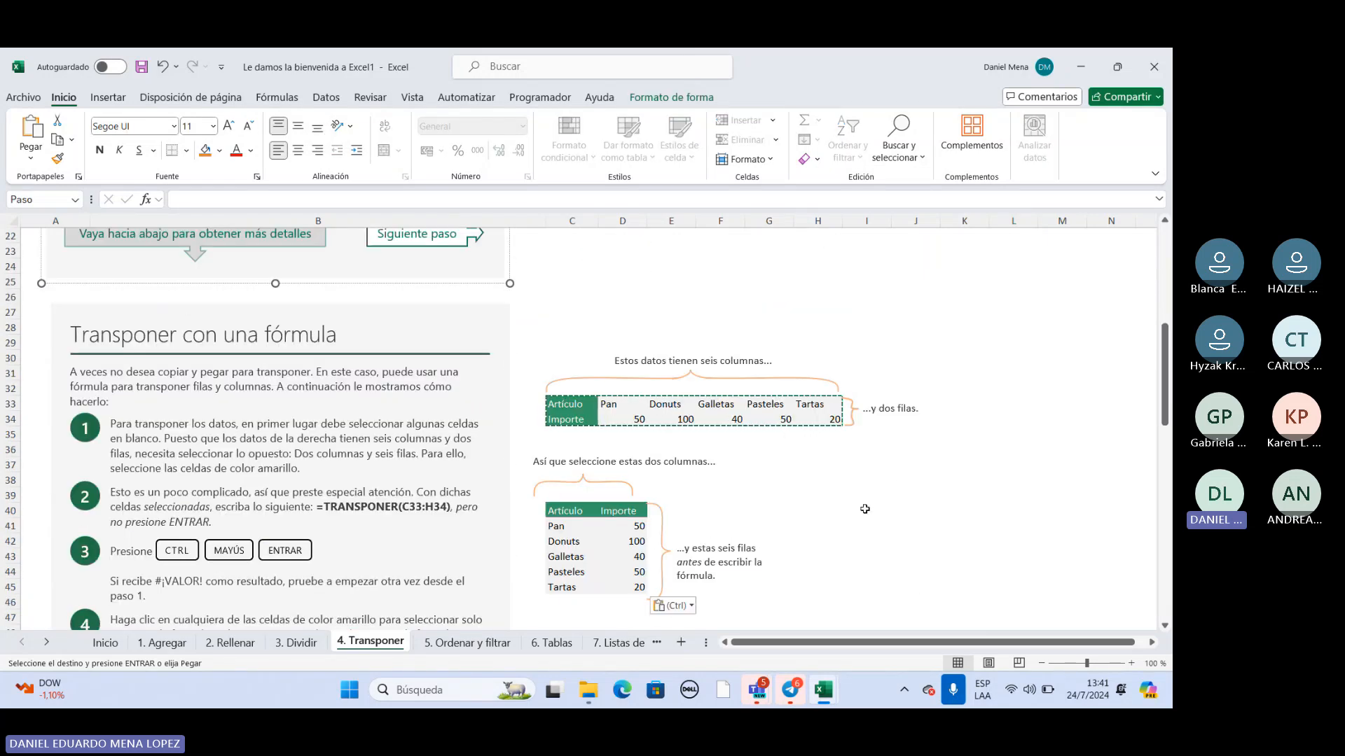
pyautogui.scroll(-2, 763, 488)
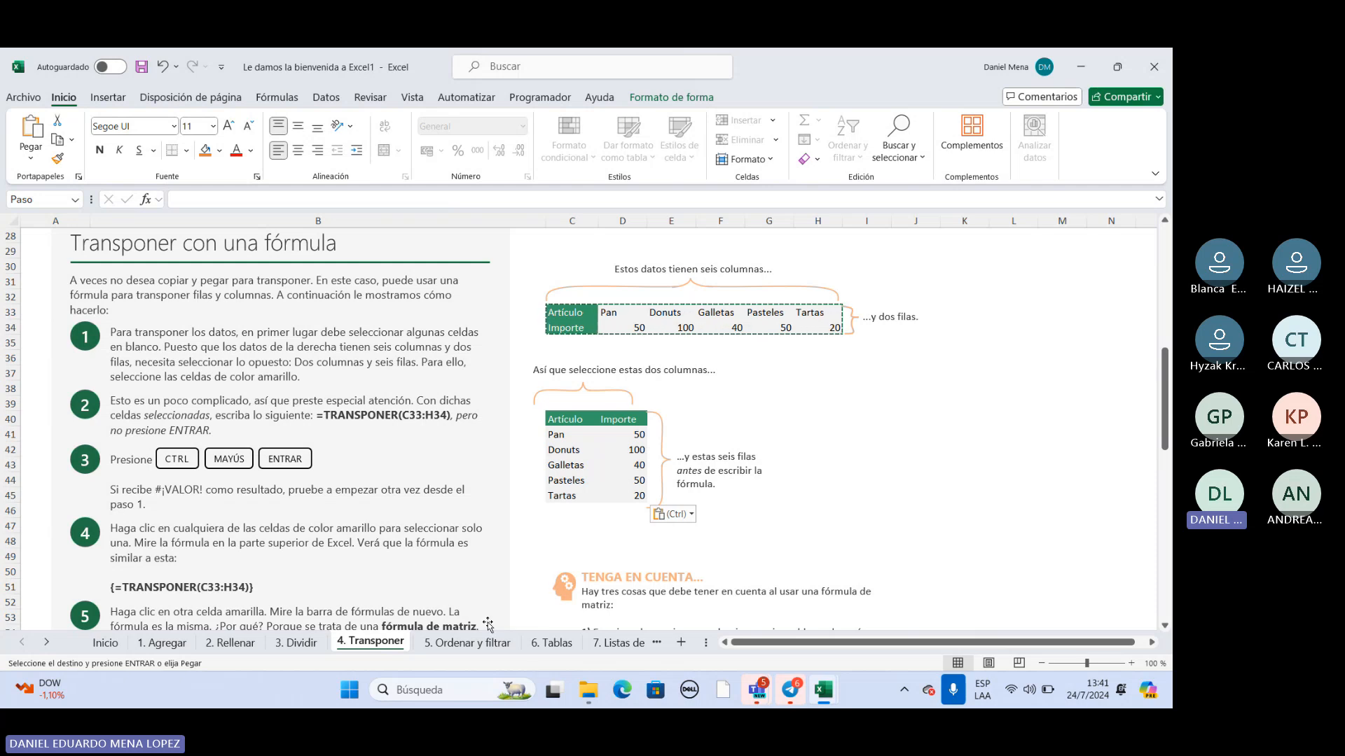
# Open the "5. Ordenar y filtrar" sheet and highlight its first instruction on sorting the departments alphabetically.
pyautogui.hotkey('ctrl', 'pagedown')
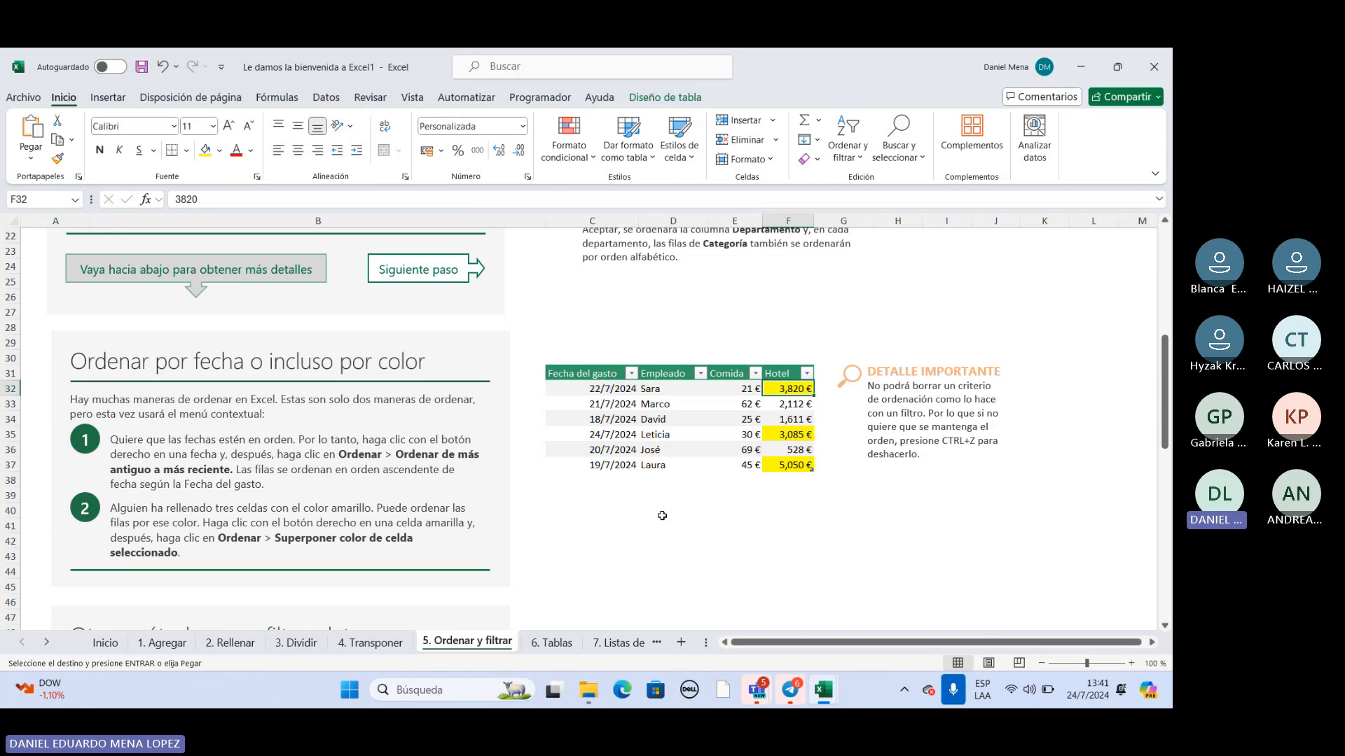
pyautogui.scroll(4, 669, 521)
pyautogui.scroll(4, 677, 525)
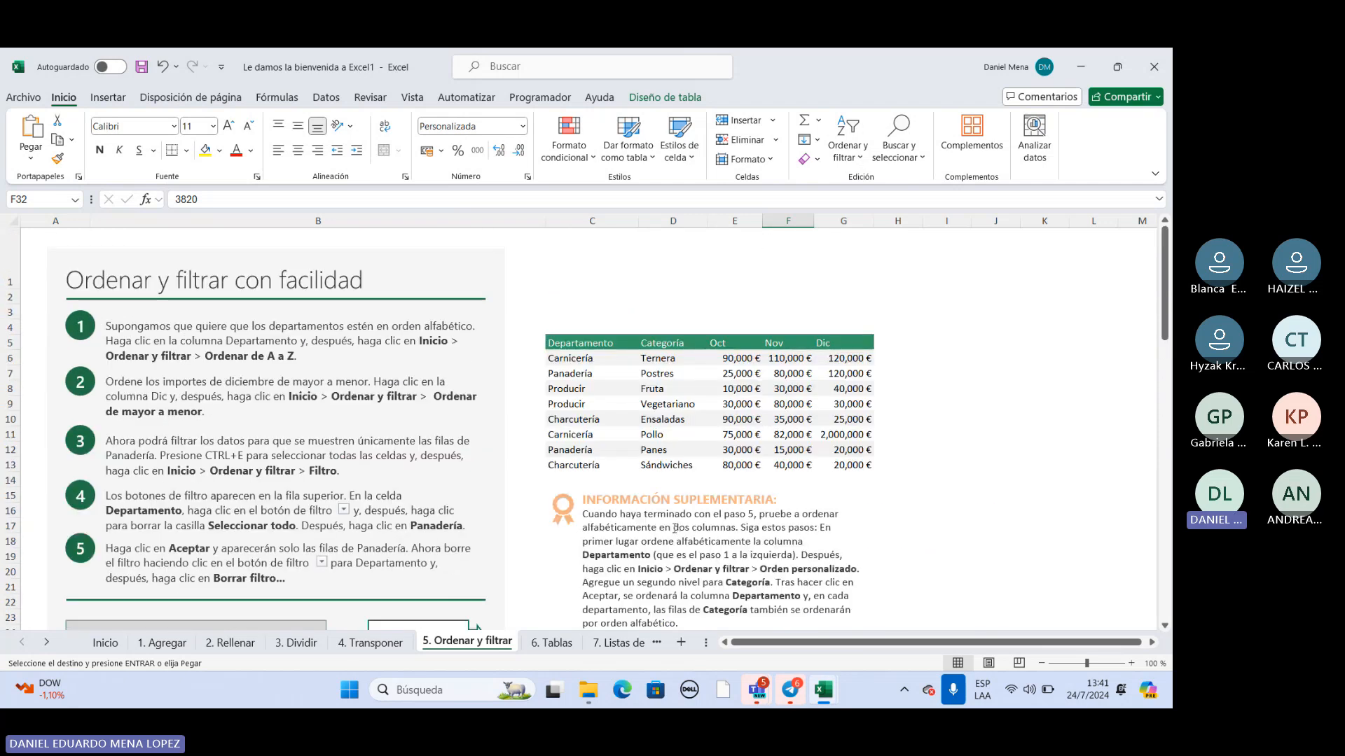
pyautogui.click(103, 286)
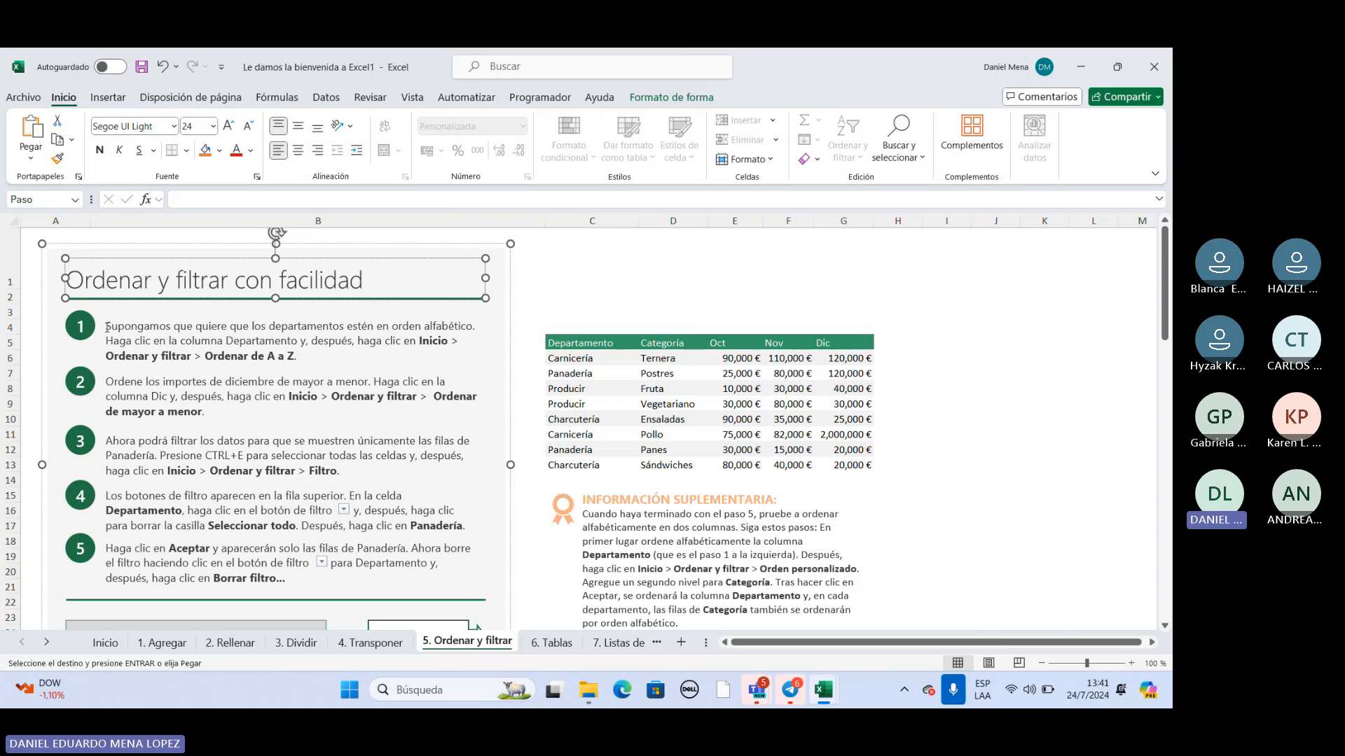
pyautogui.moveTo(110, 328); pyautogui.dragTo(192, 356)
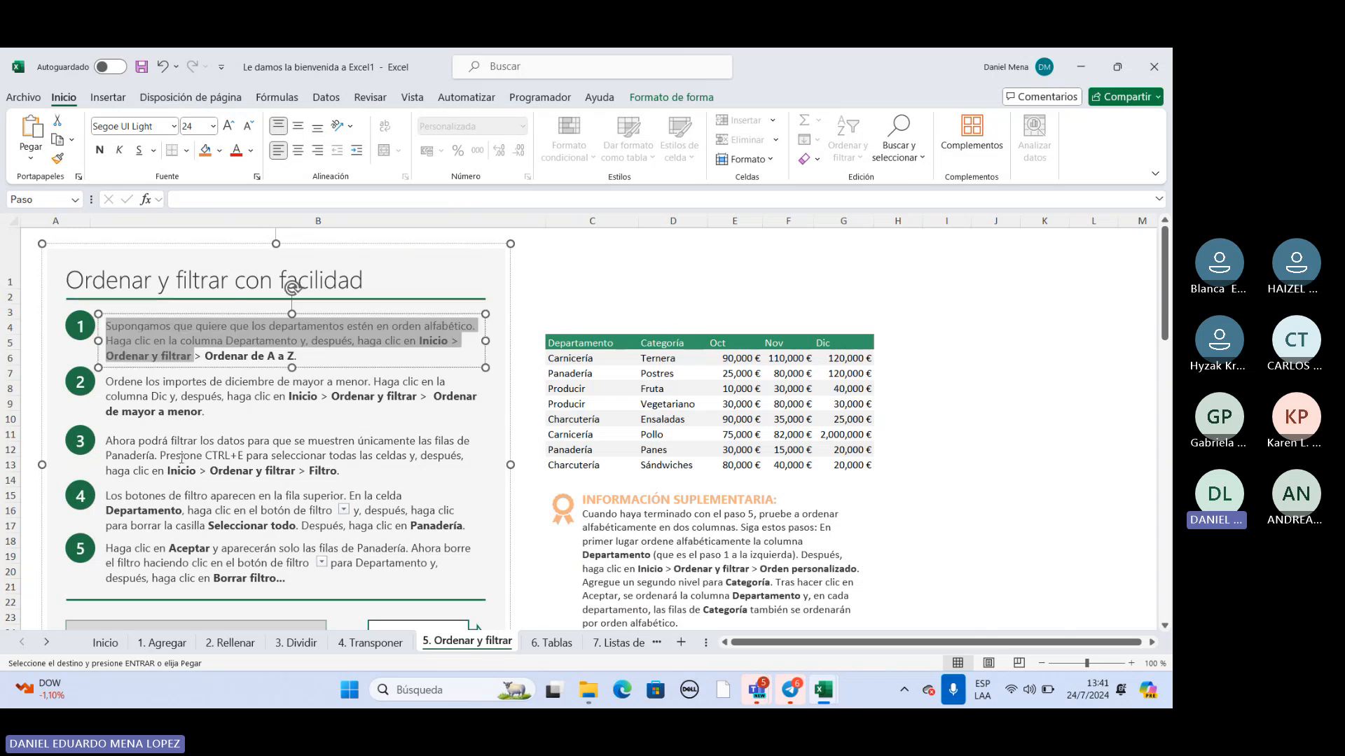
pyautogui.click(603, 295)
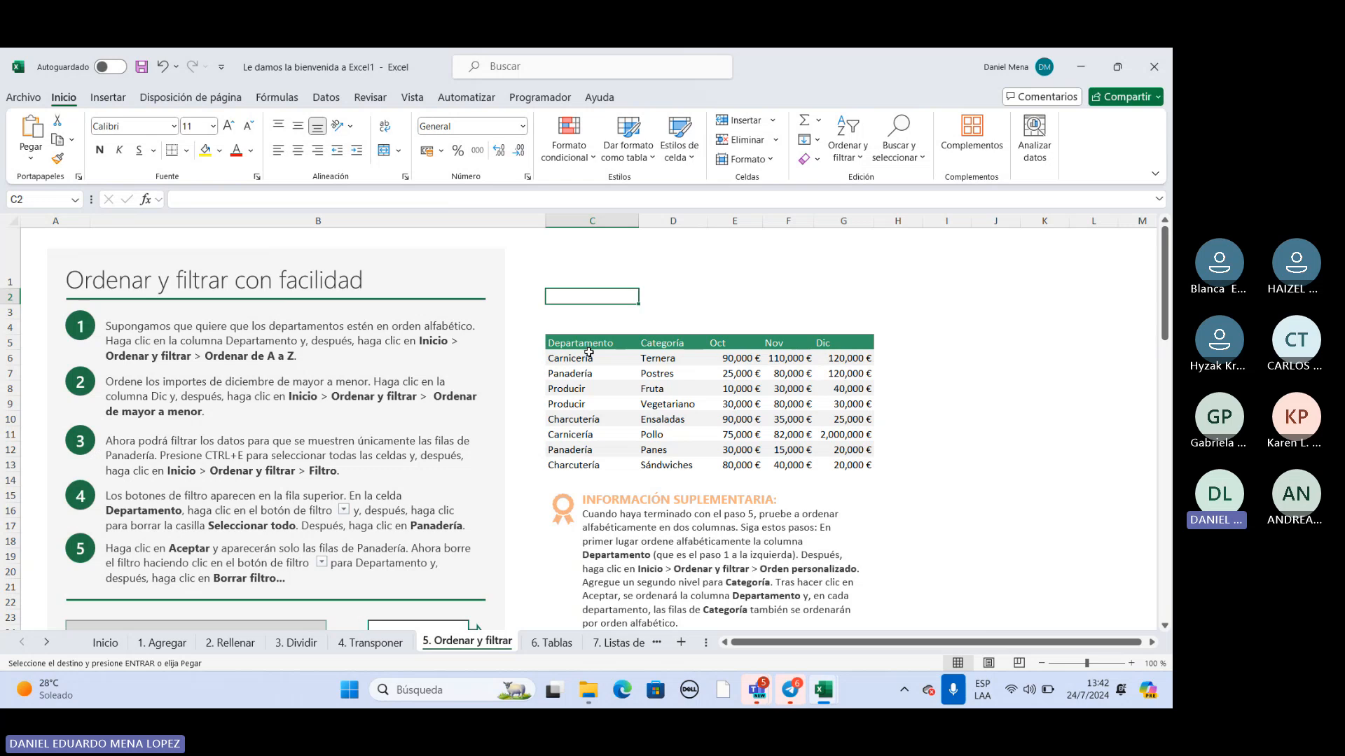
# Sort the Departamento values in C6:C13 from A to Z, continuing with the current selection only.
pyautogui.moveTo(589, 354); pyautogui.dragTo(584, 467)
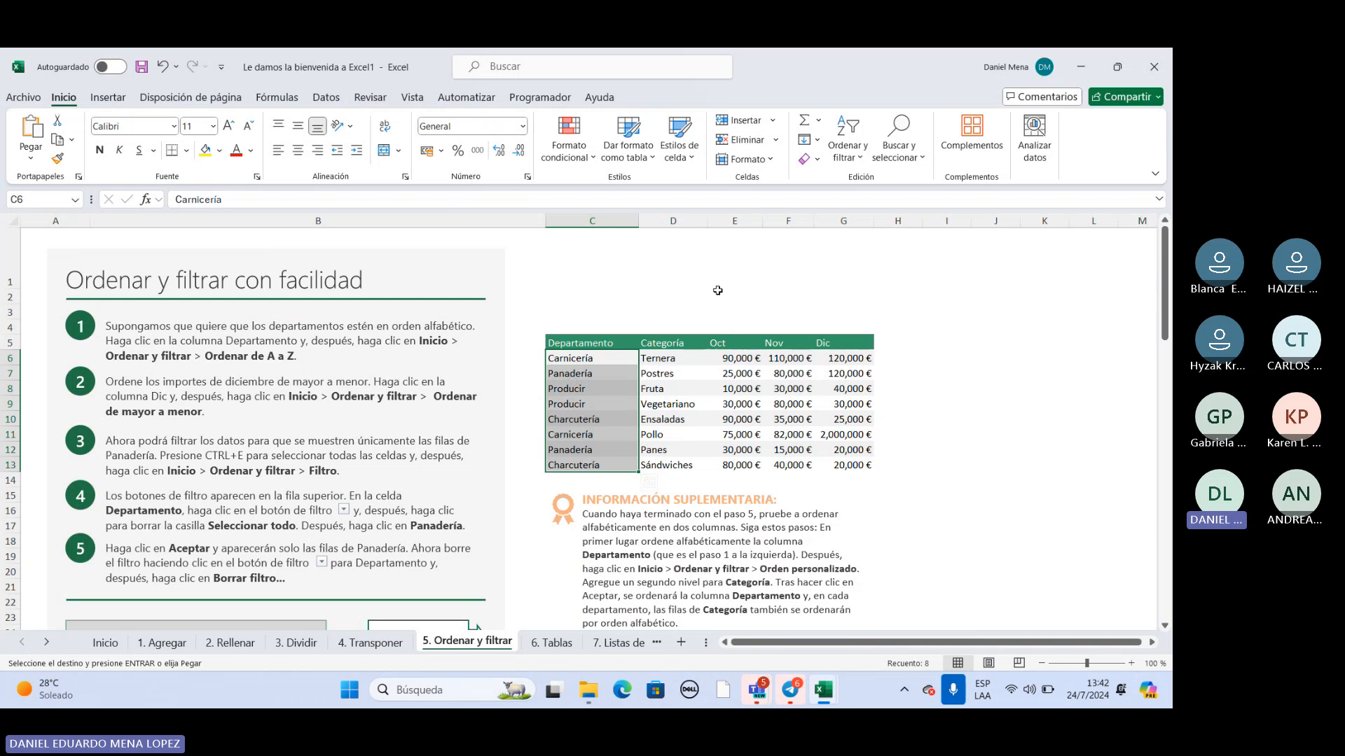
pyautogui.click(852, 147)
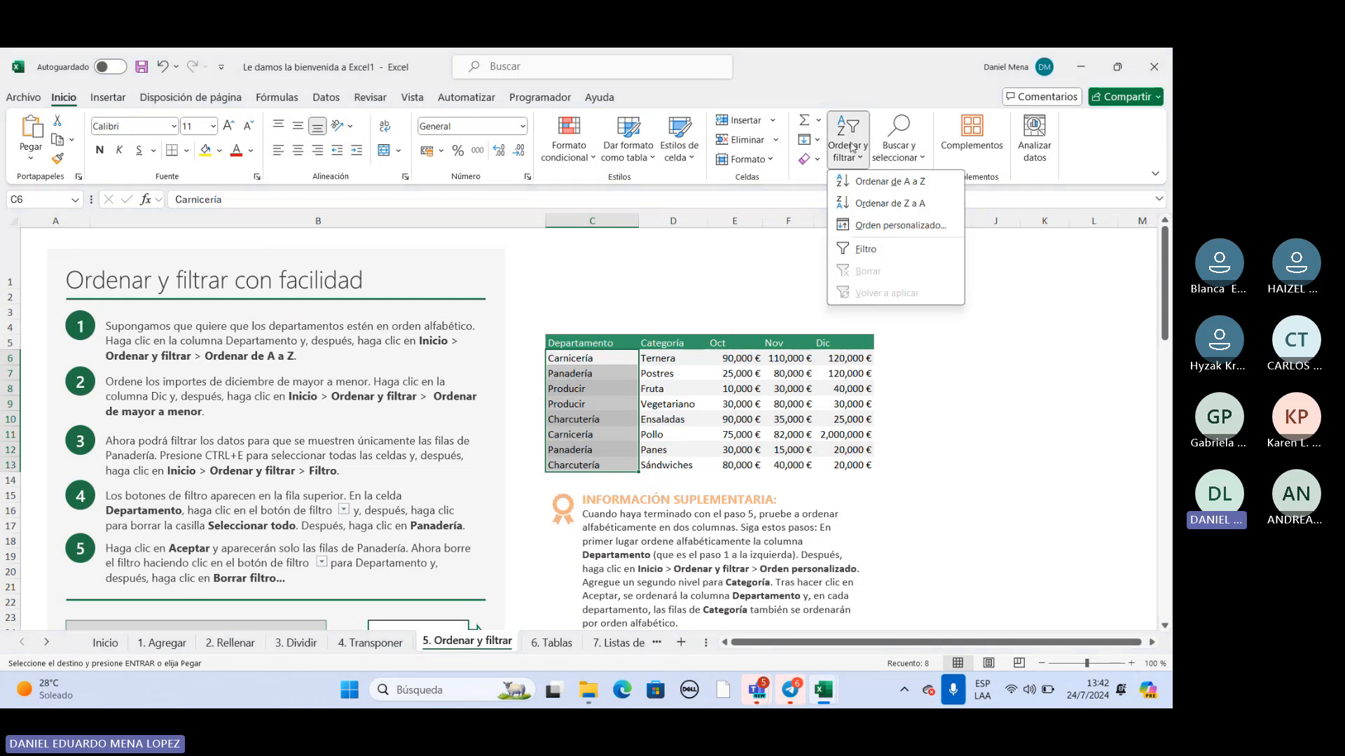
pyautogui.click(866, 184)
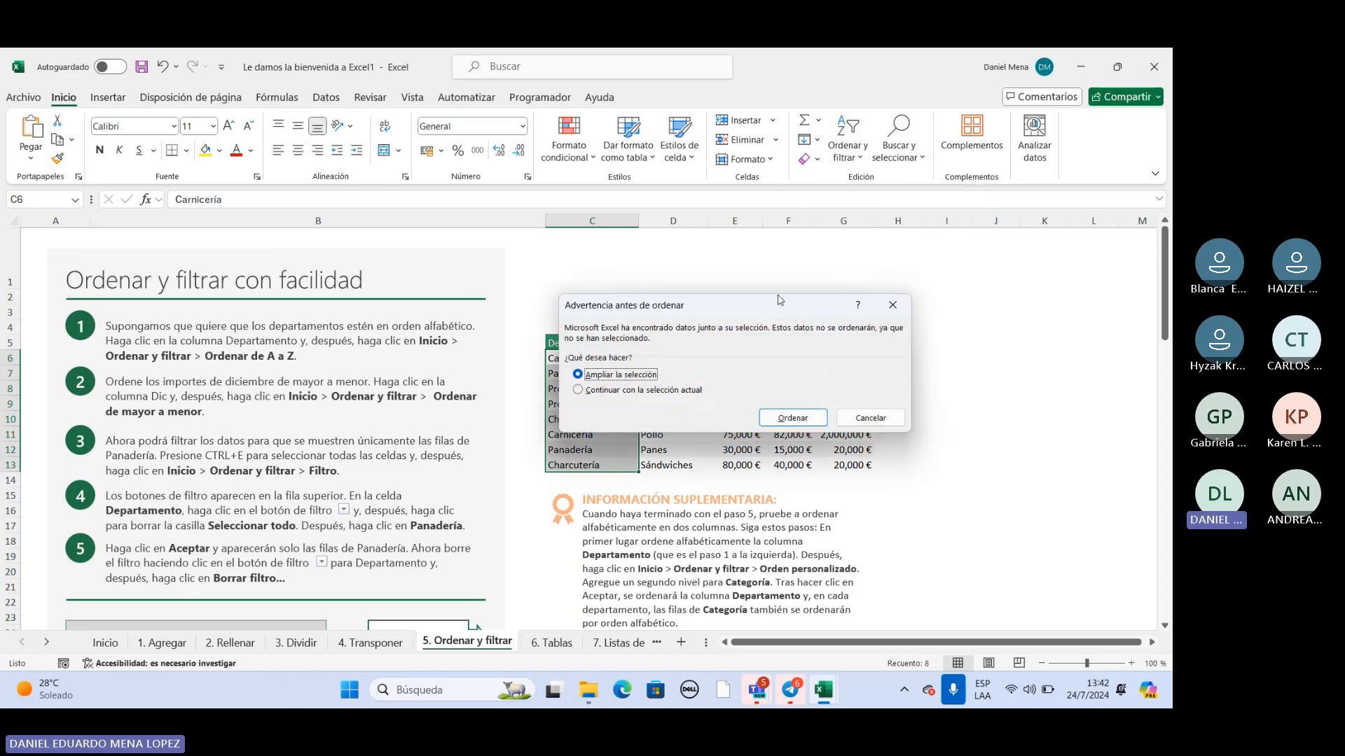
pyautogui.click(580, 391)
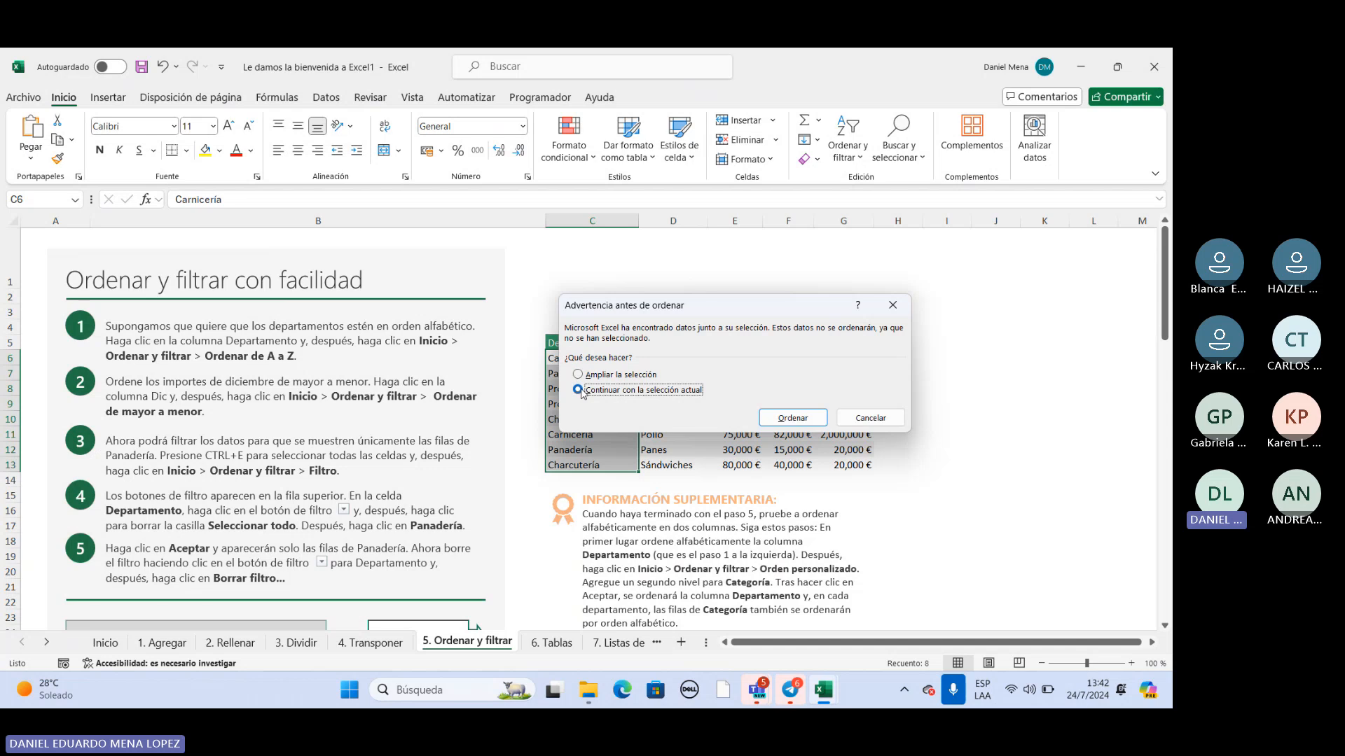
pyautogui.click(785, 422)
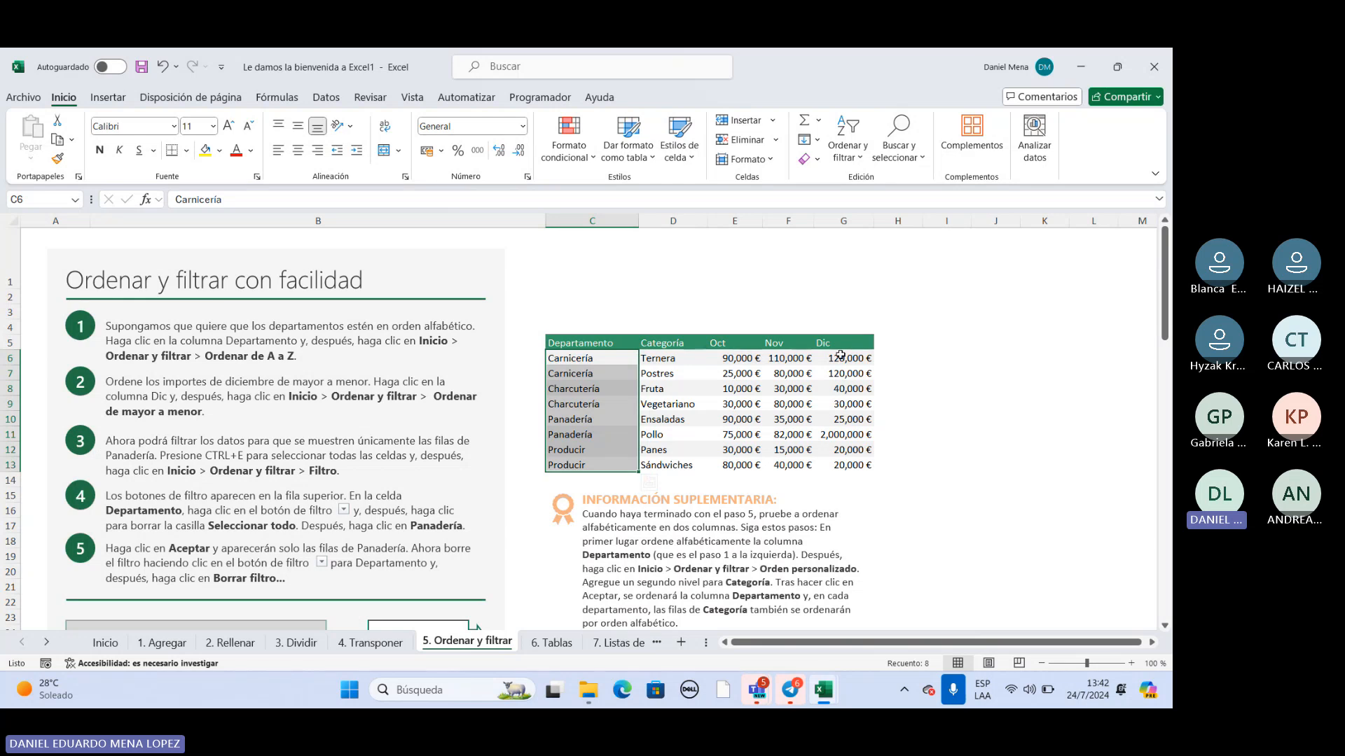
# Sort the Dic amounts in G6:G13 from largest to smallest, continuing with the current selection only.
pyautogui.moveTo(840, 355); pyautogui.dragTo(839, 460)
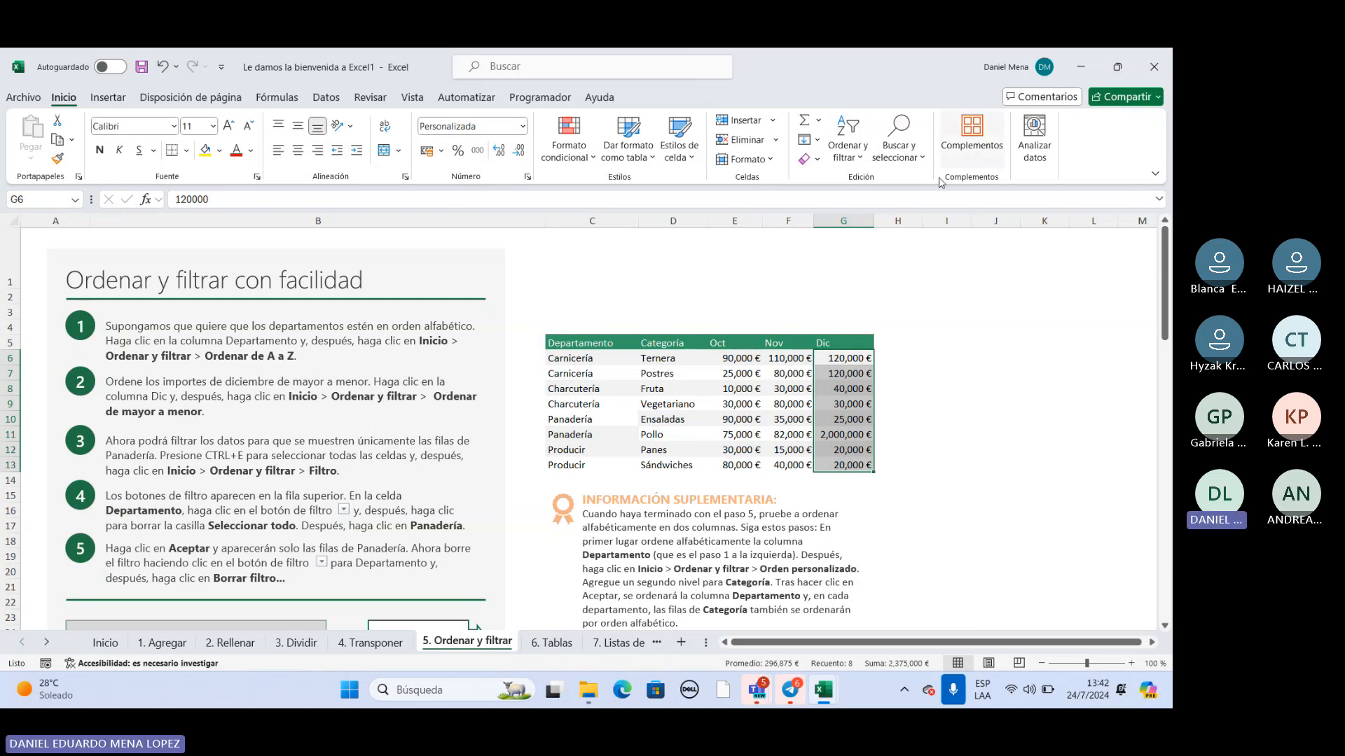
pyautogui.click(865, 161)
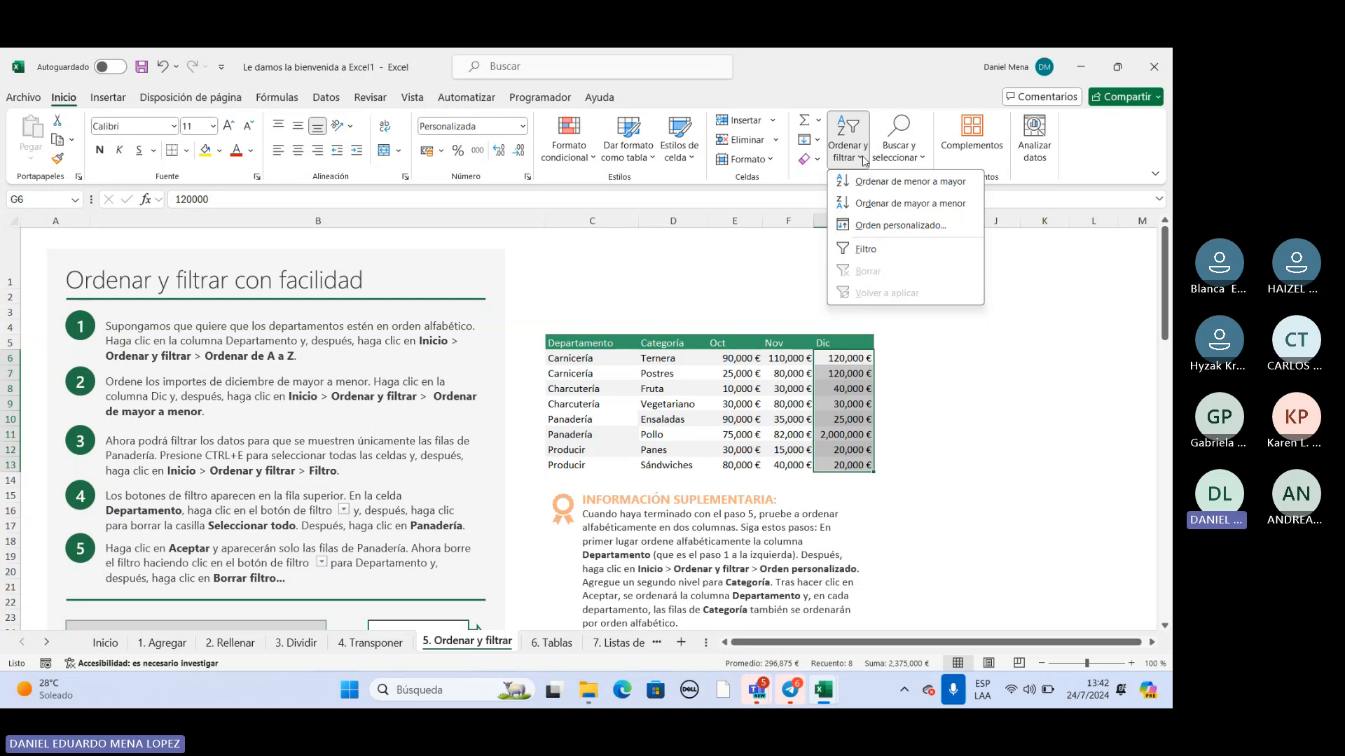
pyautogui.click(904, 203)
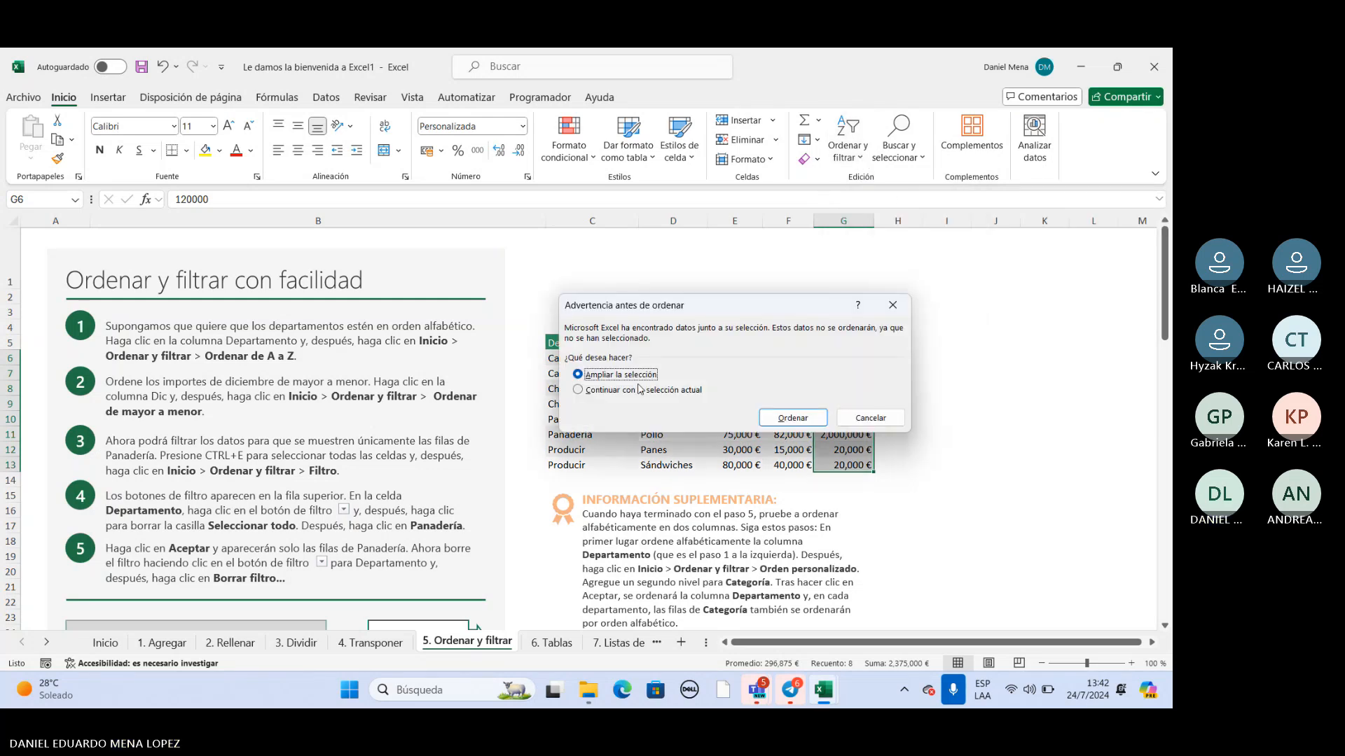
pyautogui.click(580, 390)
pyautogui.click(788, 419)
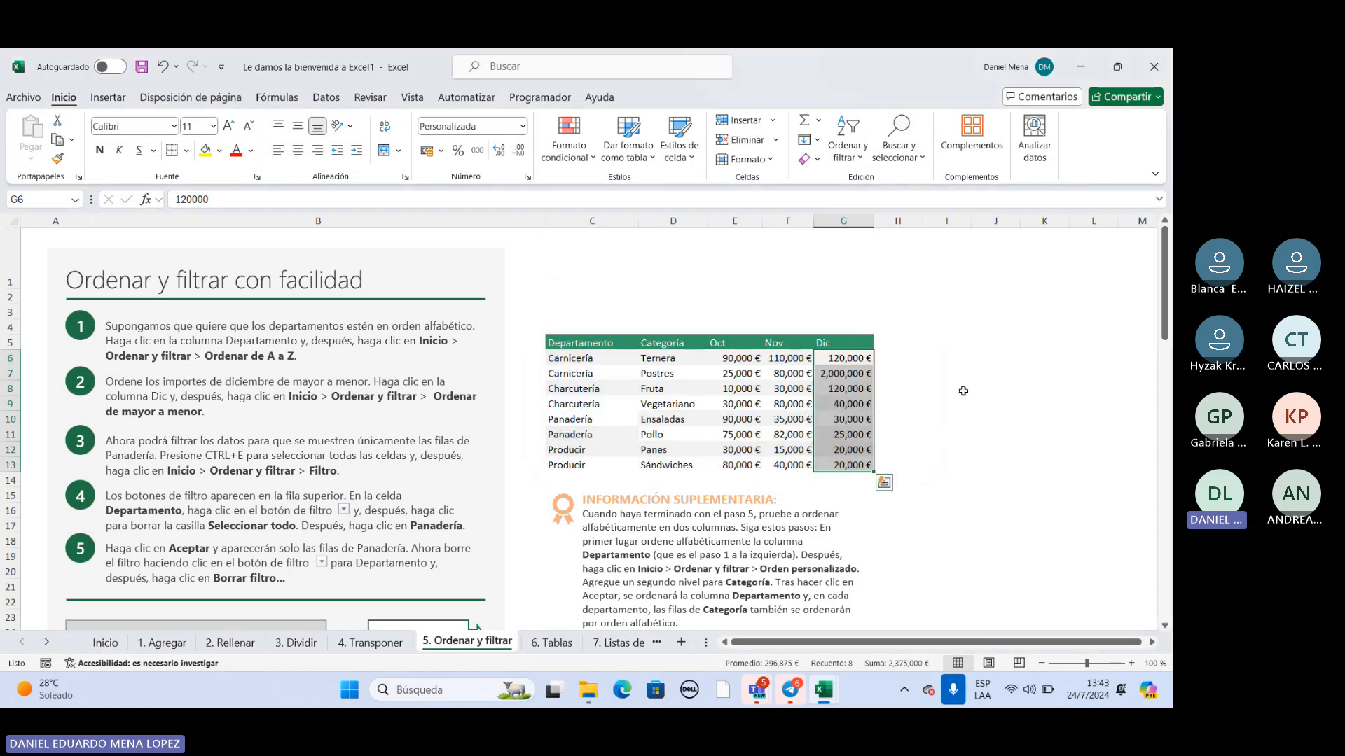
pyautogui.click(944, 376)
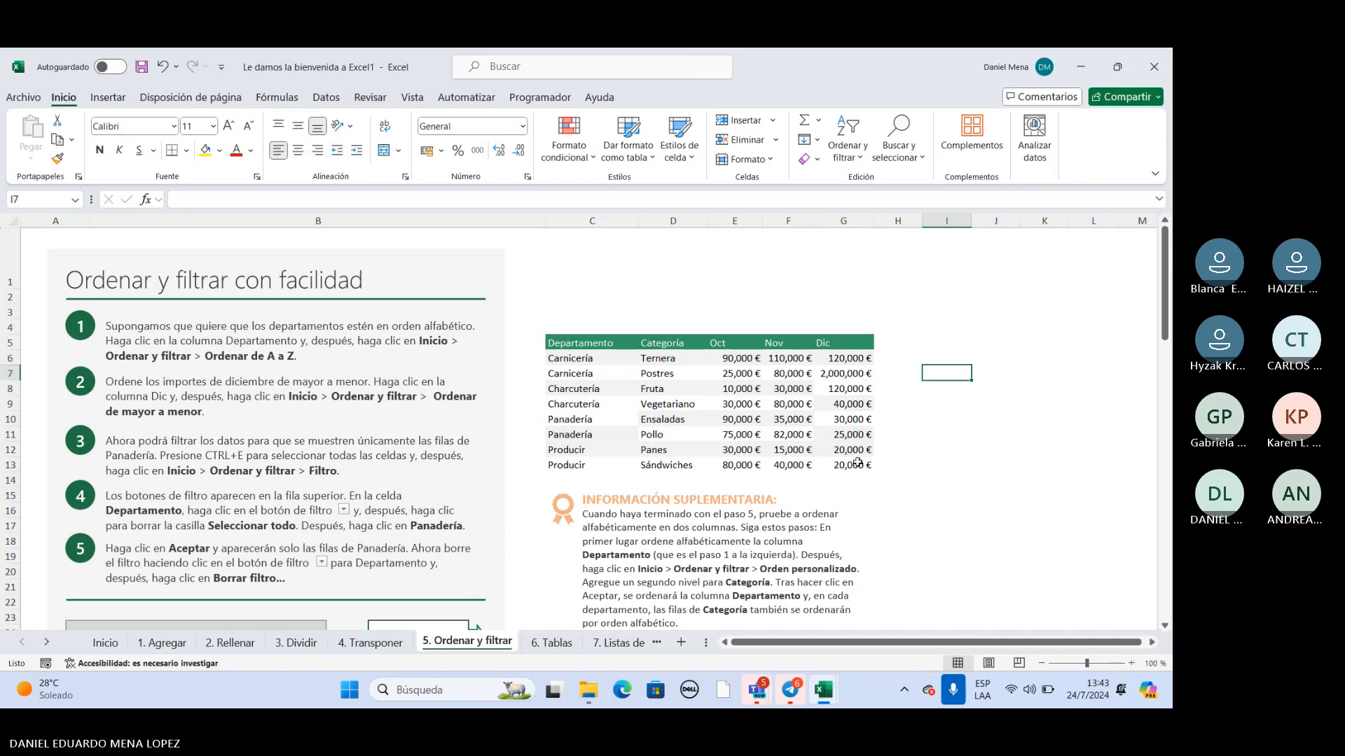
# Sort the Fecha del gasto dates in C32:C37 from oldest to newest, then check the first and last dates.
pyautogui.scroll(-2, 810, 420)
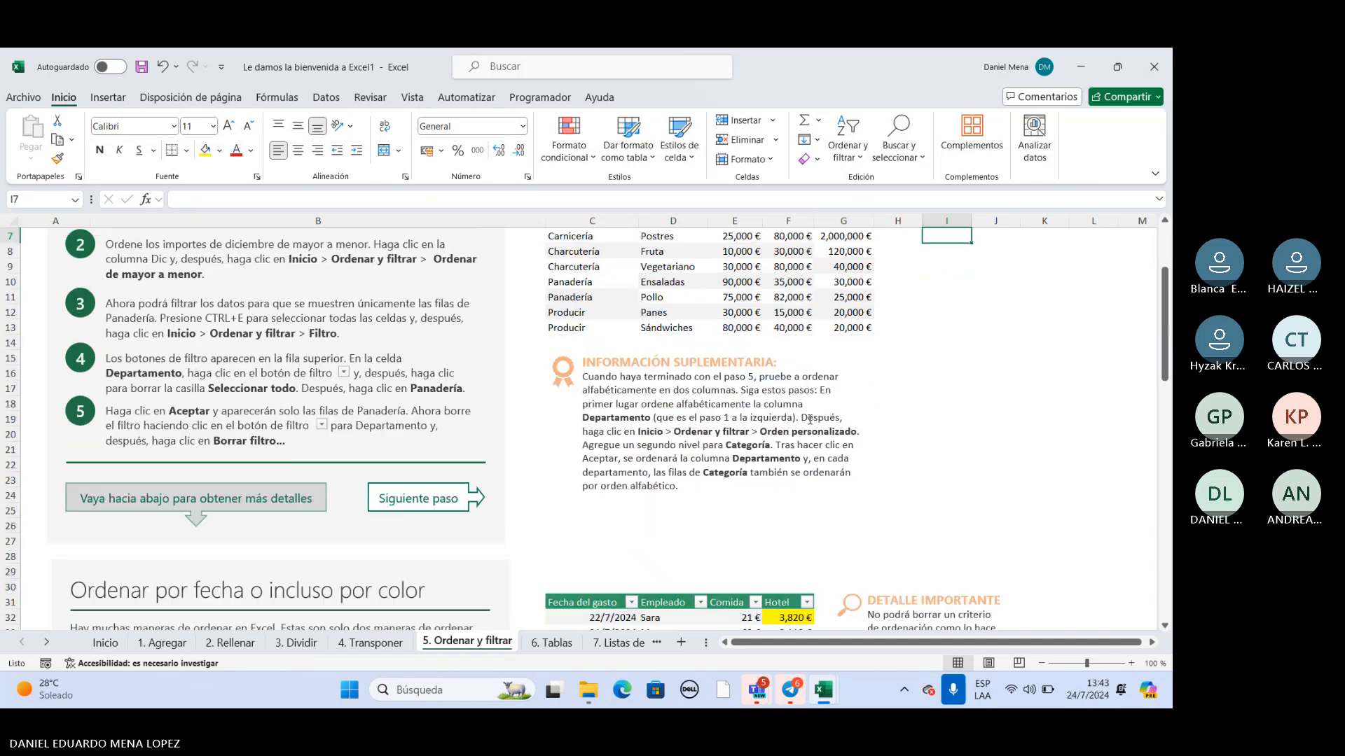
pyautogui.scroll(-5, 814, 418)
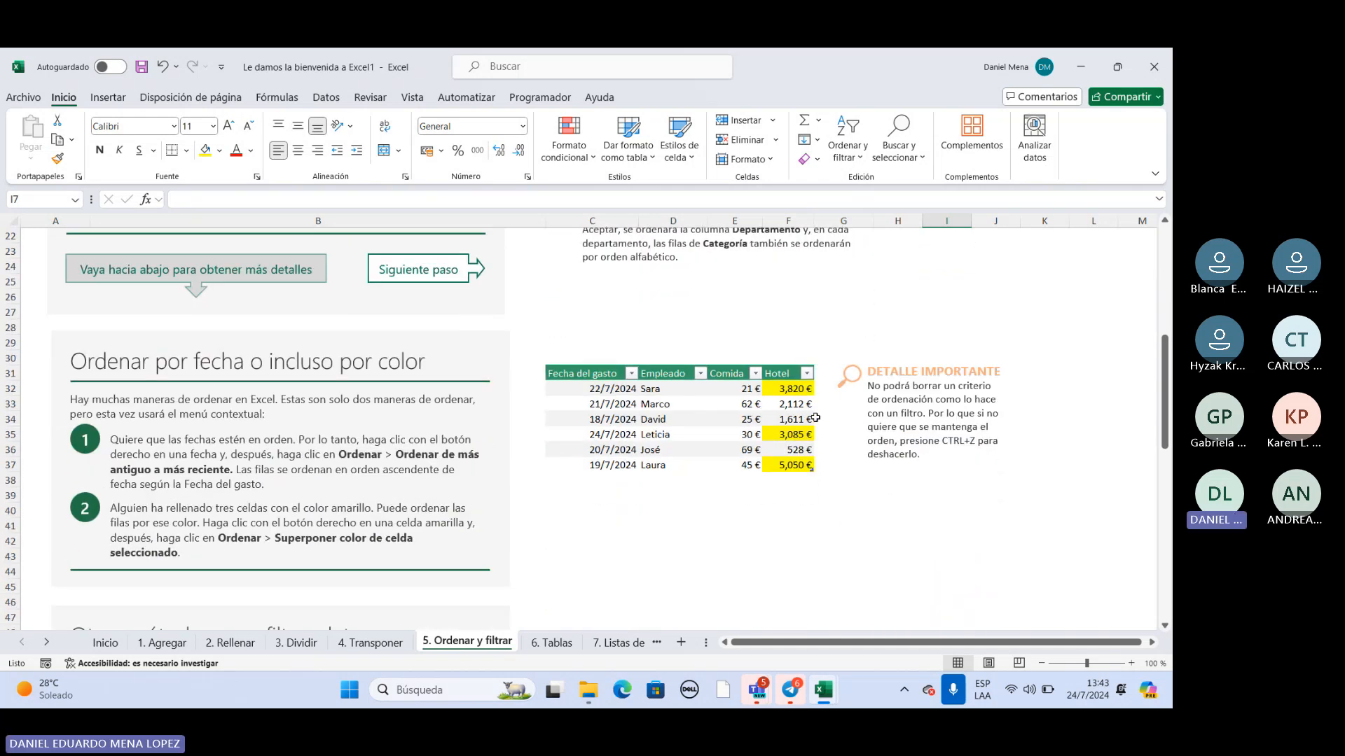
pyautogui.scroll(-1, 815, 418)
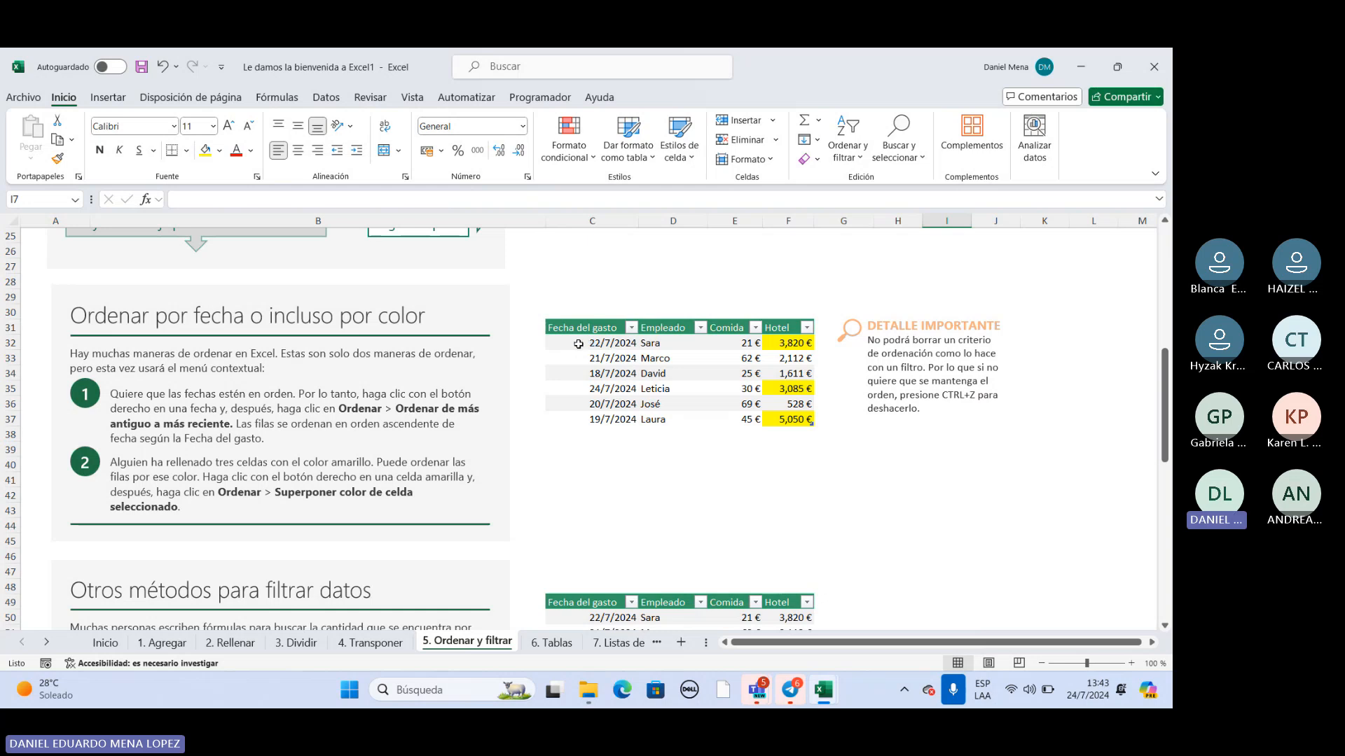
pyautogui.moveTo(572, 339); pyautogui.dragTo(575, 419)
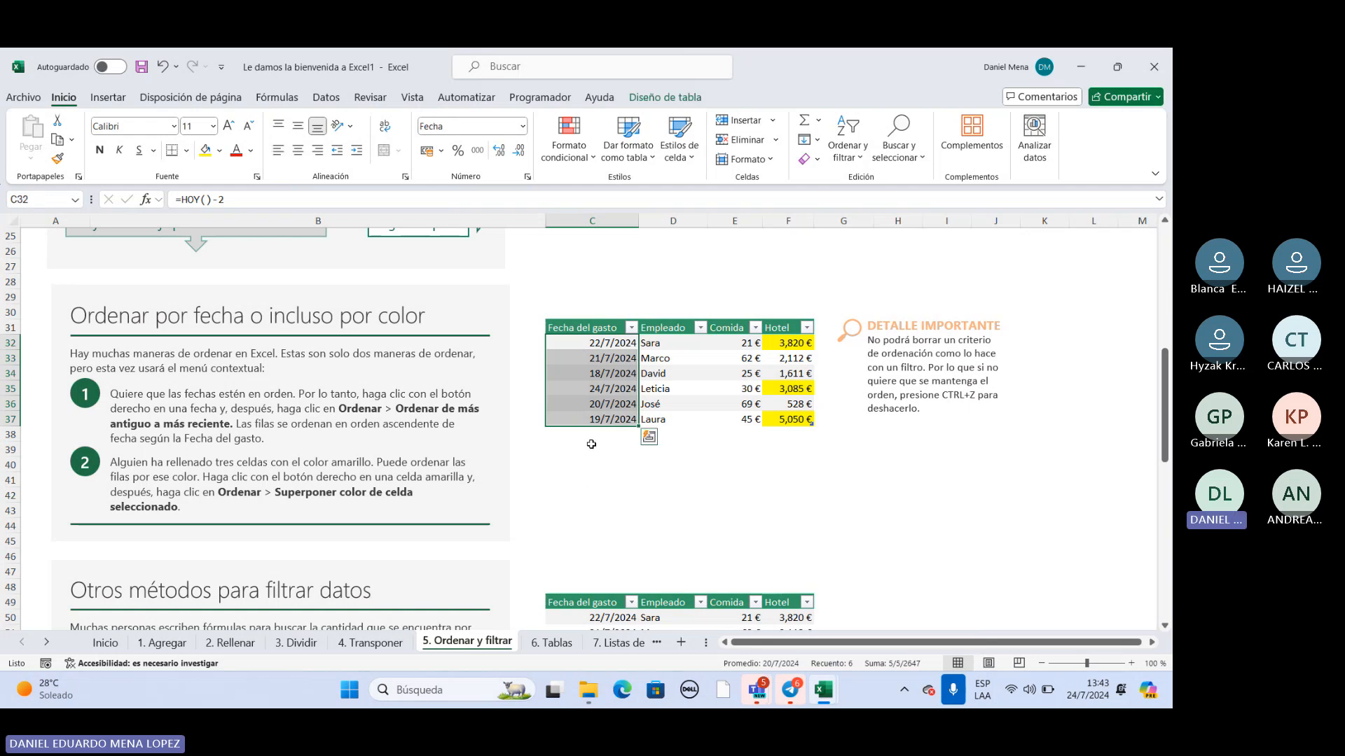
pyautogui.rightClick(576, 378)
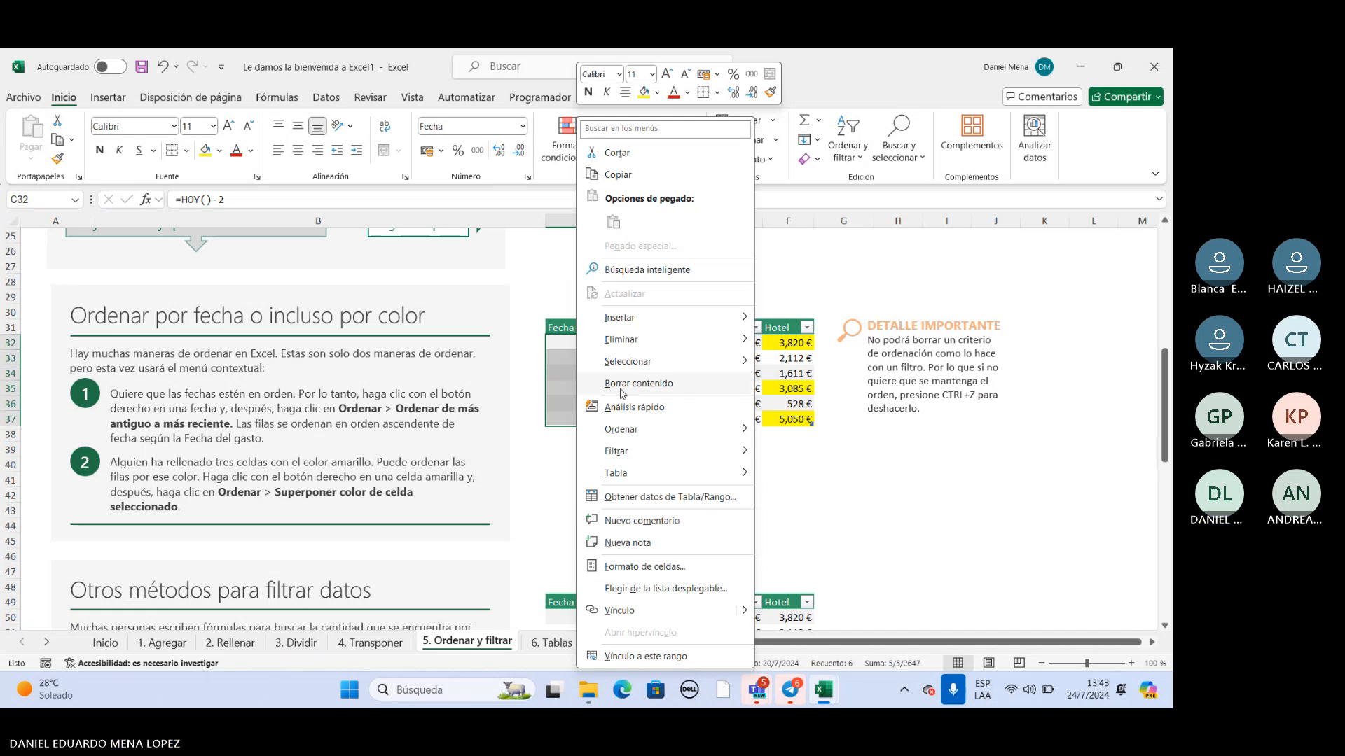
pyautogui.moveTo(639, 431)
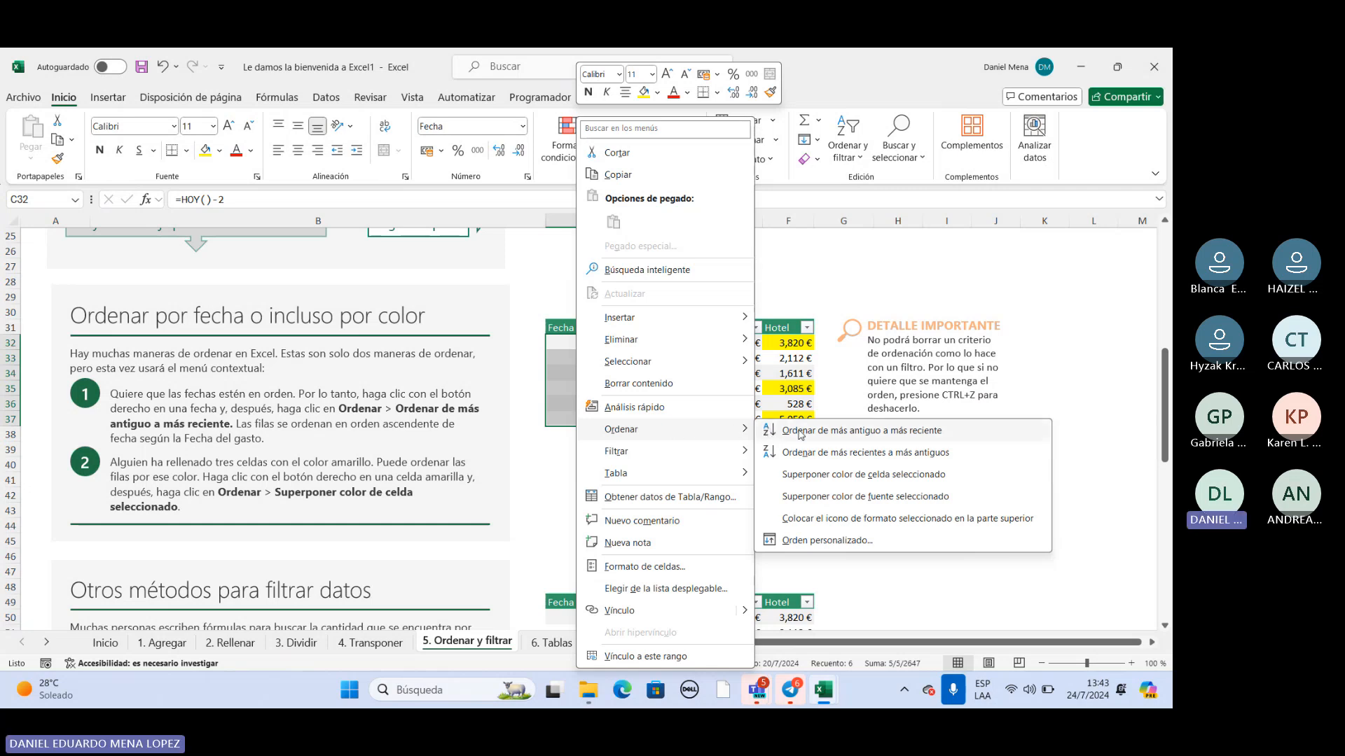
pyautogui.click(828, 430)
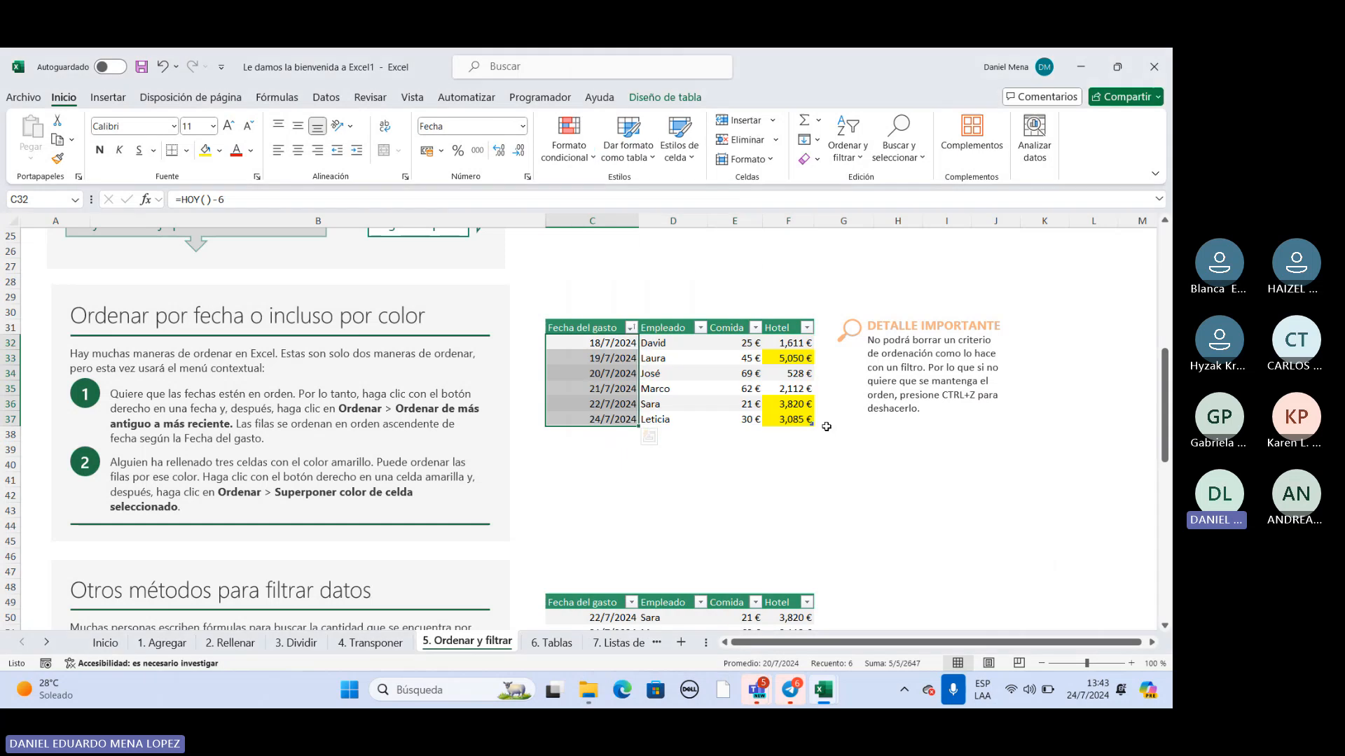
pyautogui.click(622, 343)
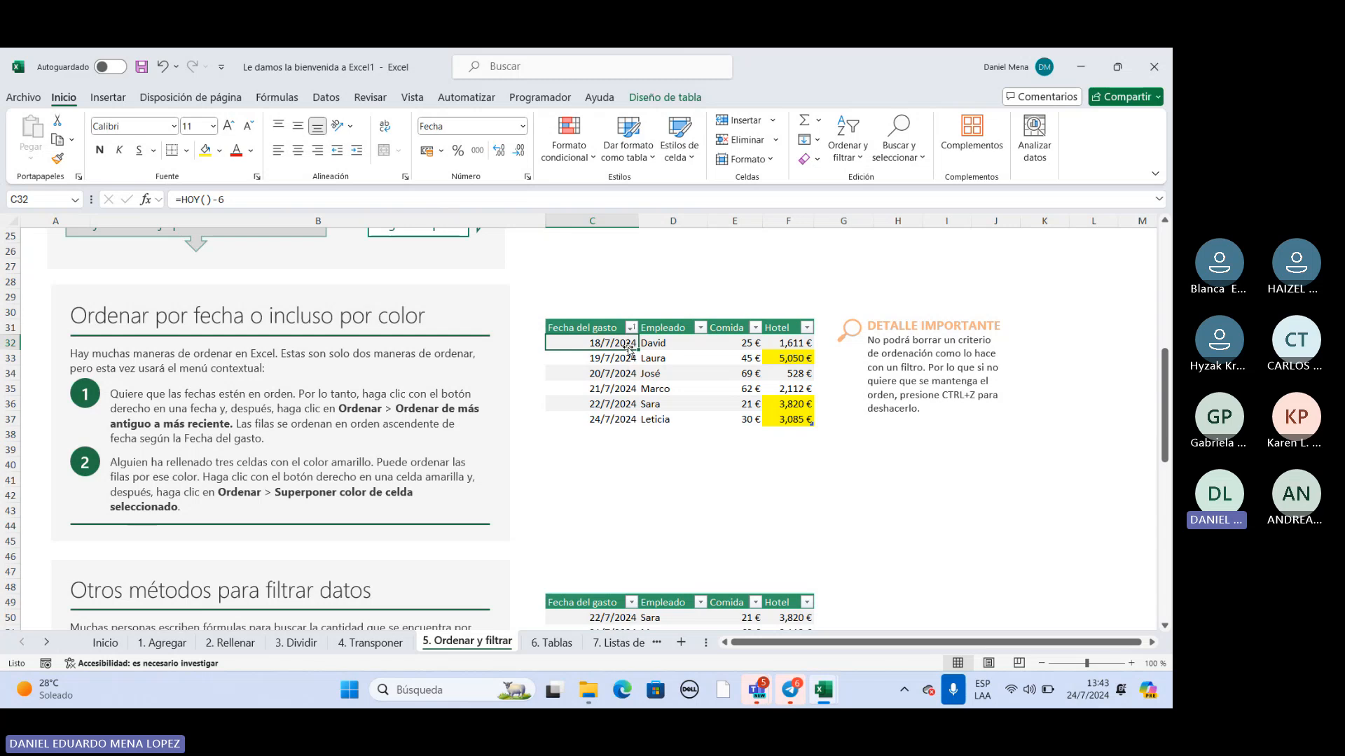
pyautogui.click(597, 422)
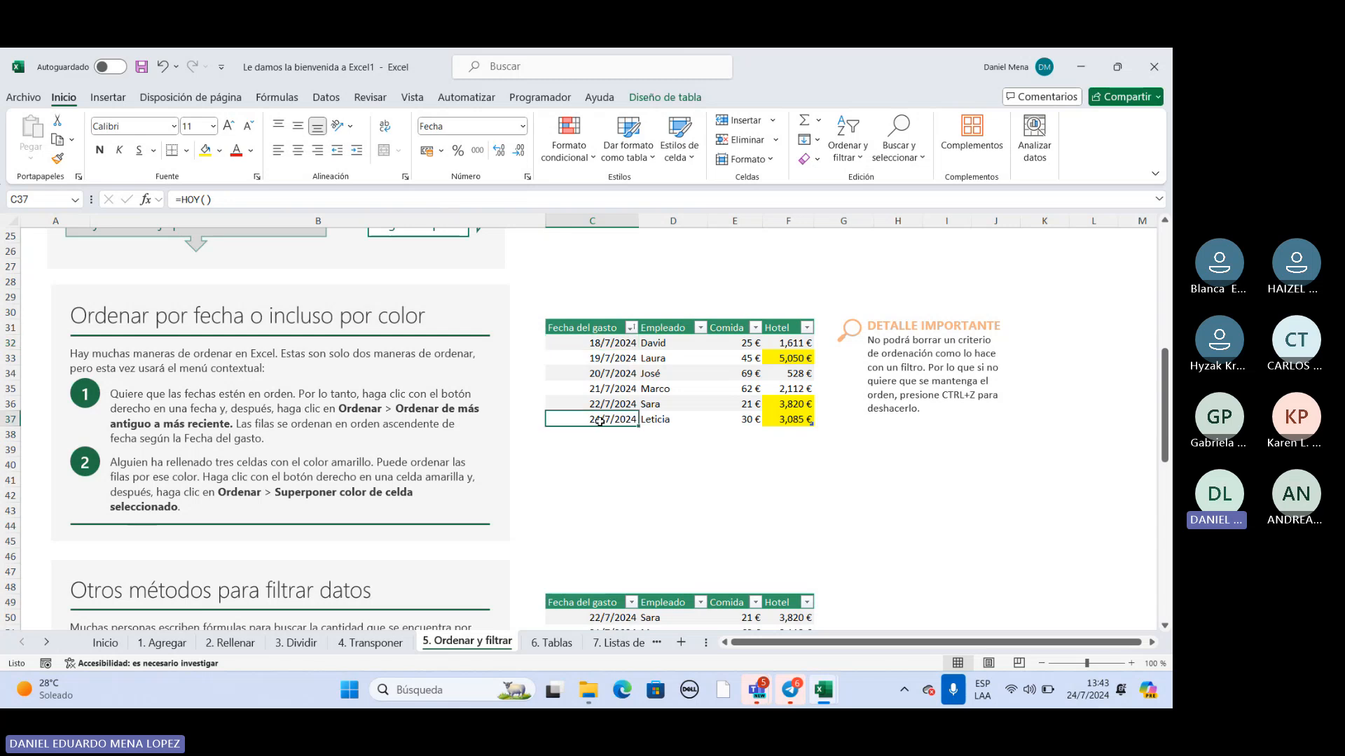
# Sort the expense table in C31:F37 by the selected cell color so the yellow Hotel amounts come first.
pyautogui.click(793, 358)
pyautogui.click(789, 404)
pyautogui.click(789, 420)
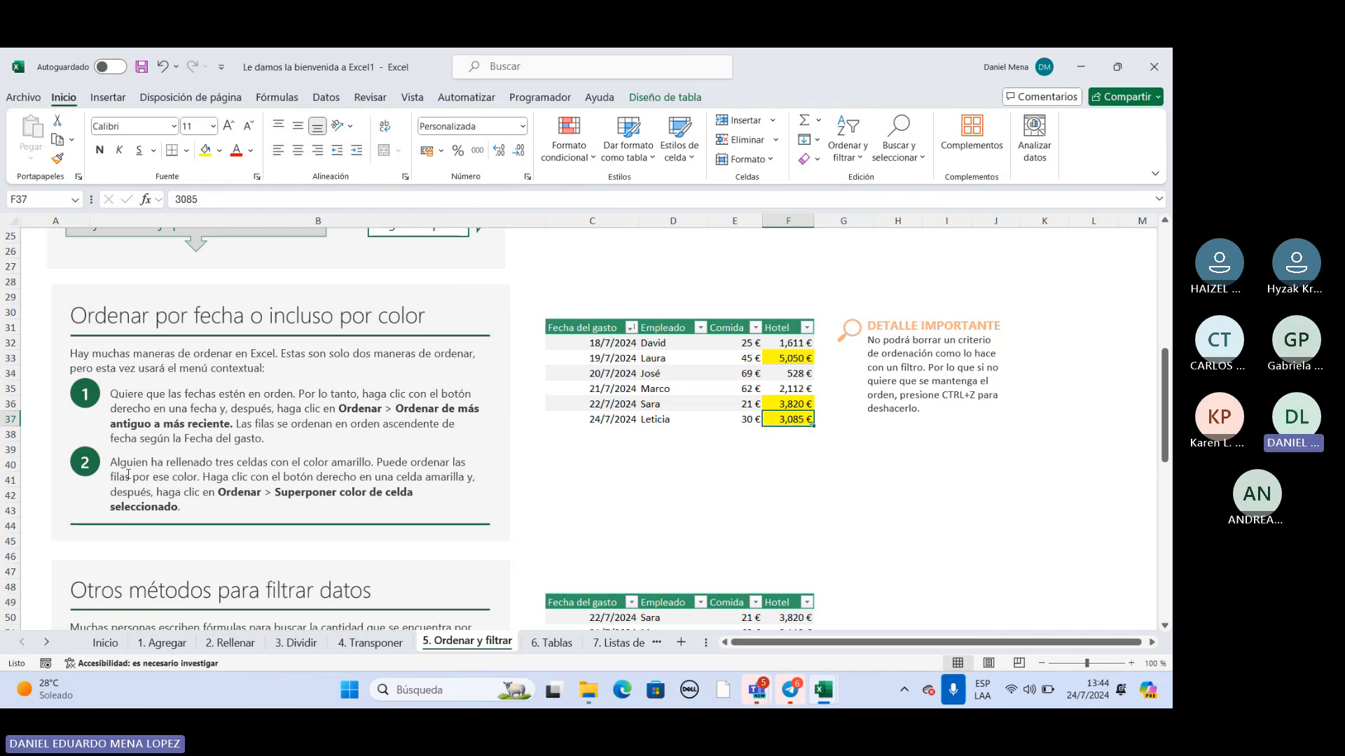
pyautogui.moveTo(112, 463); pyautogui.dragTo(185, 507)
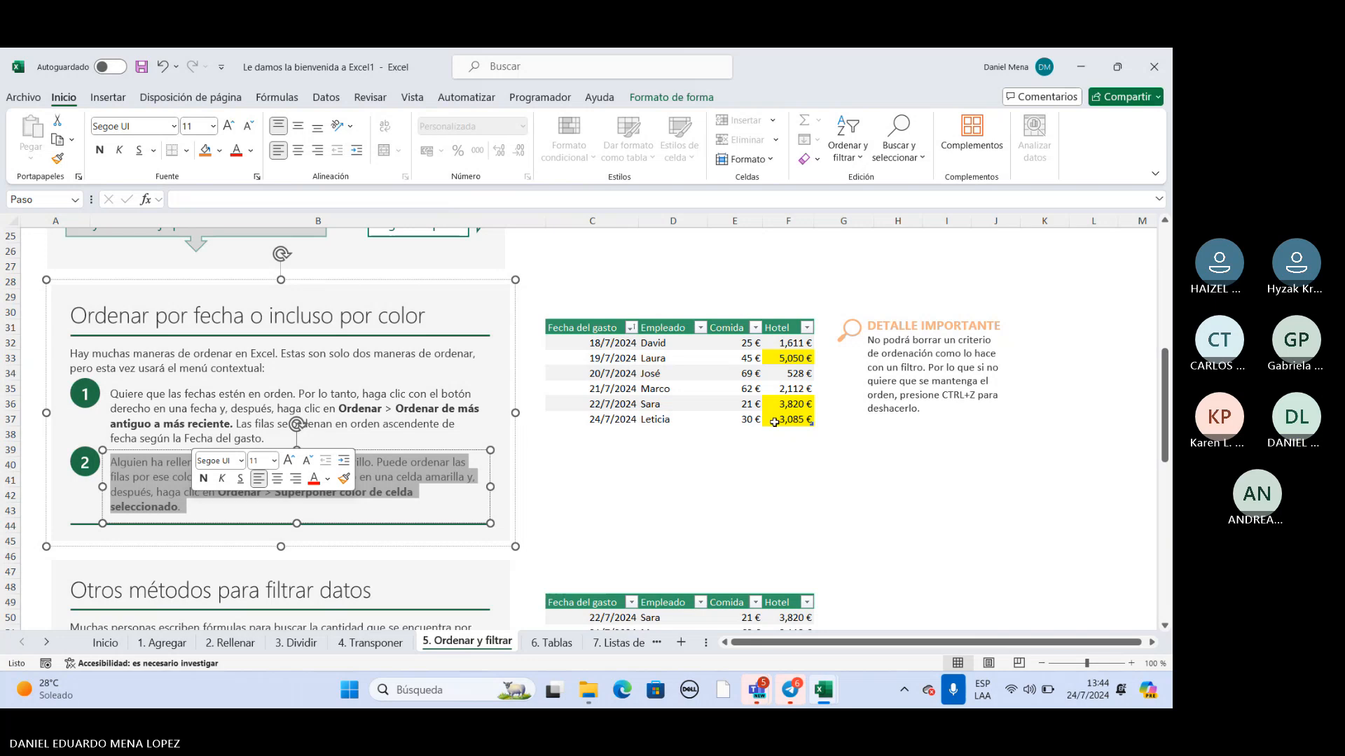
pyautogui.click(647, 482)
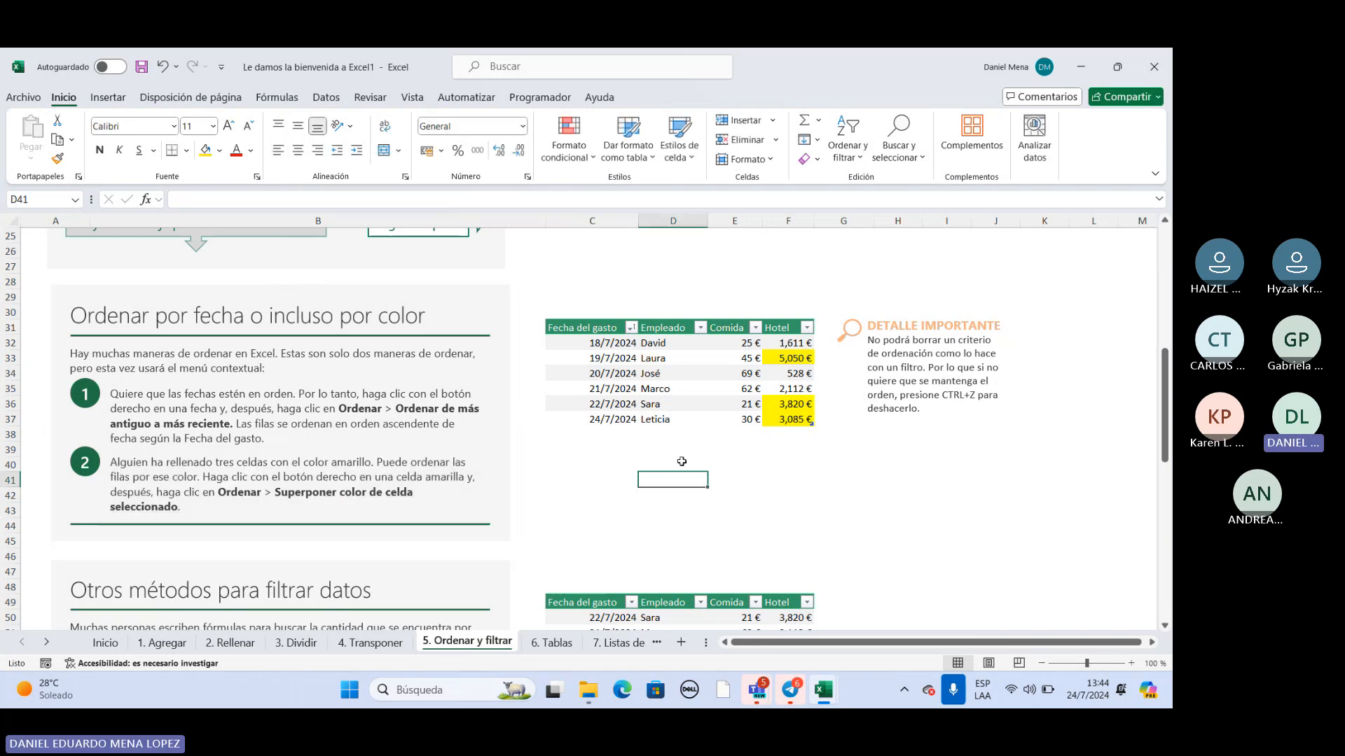
pyautogui.rightClick(785, 407)
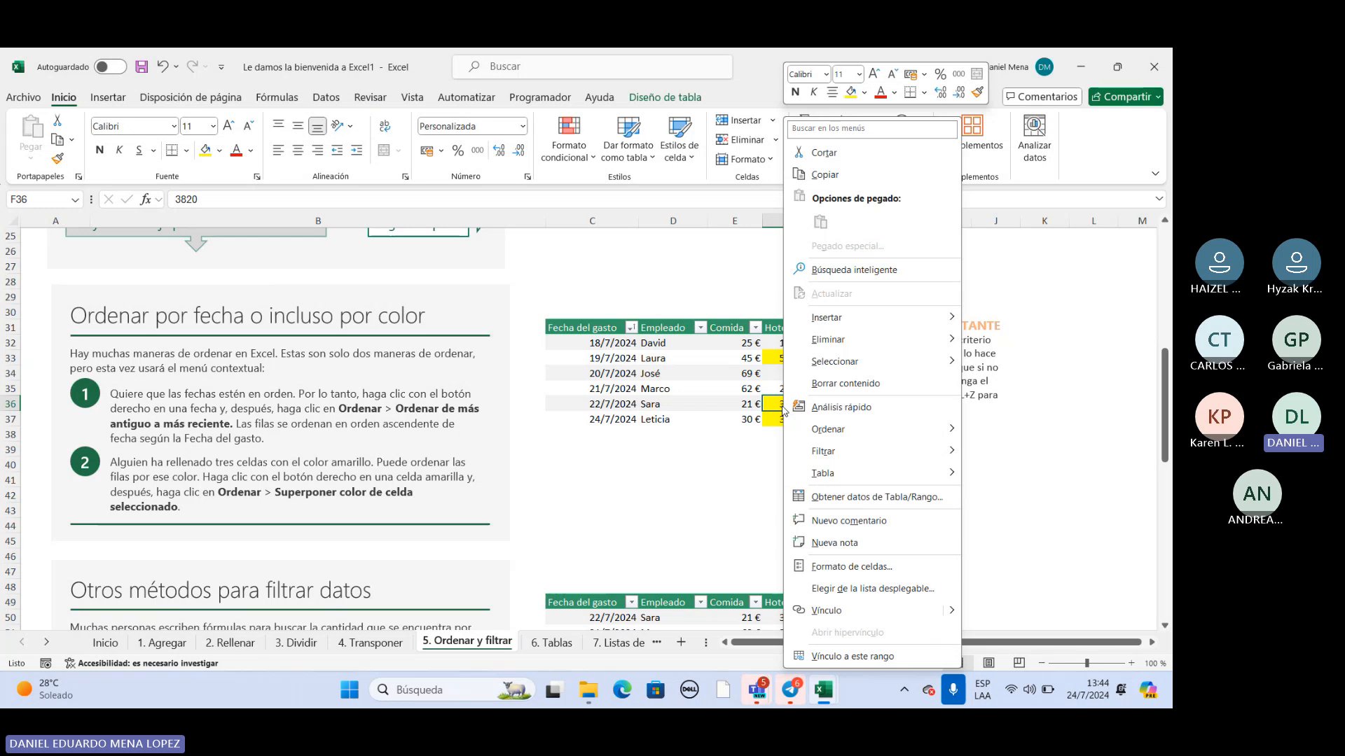
pyautogui.moveTo(829, 430)
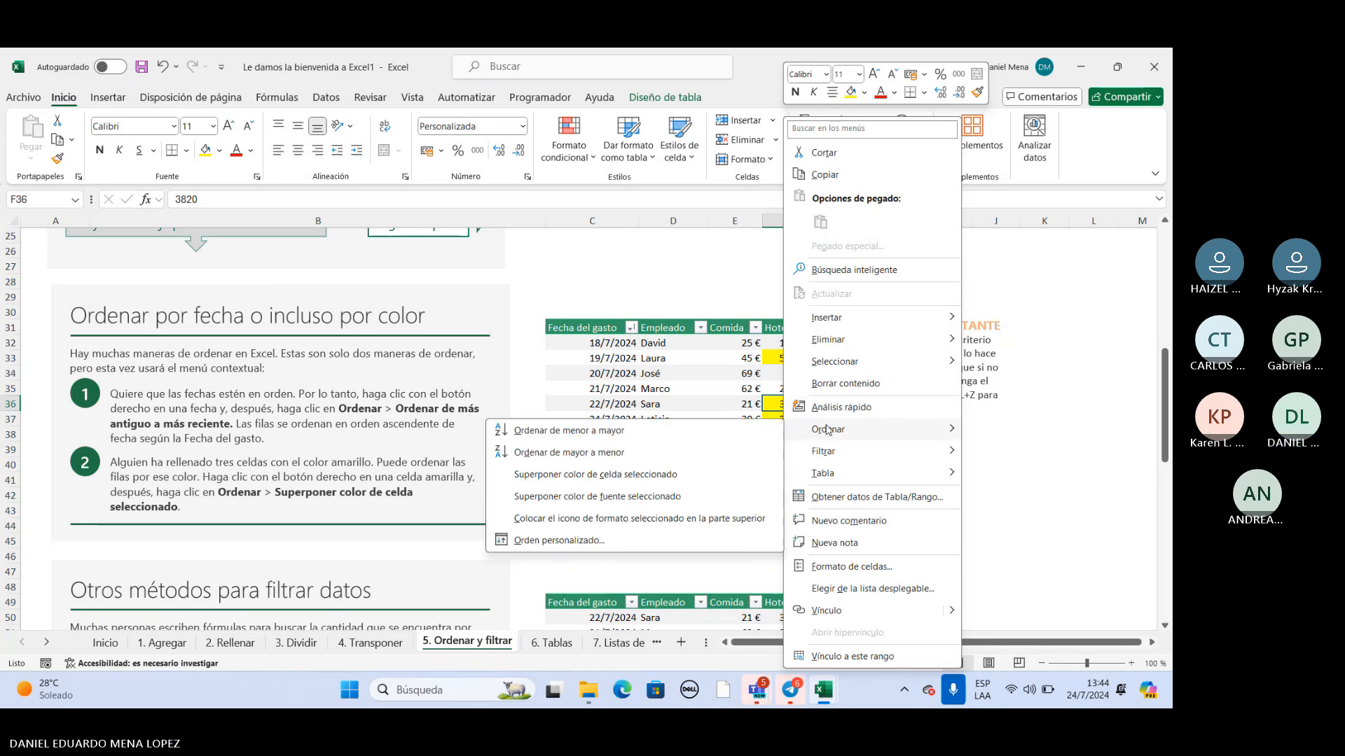
pyautogui.click(619, 474)
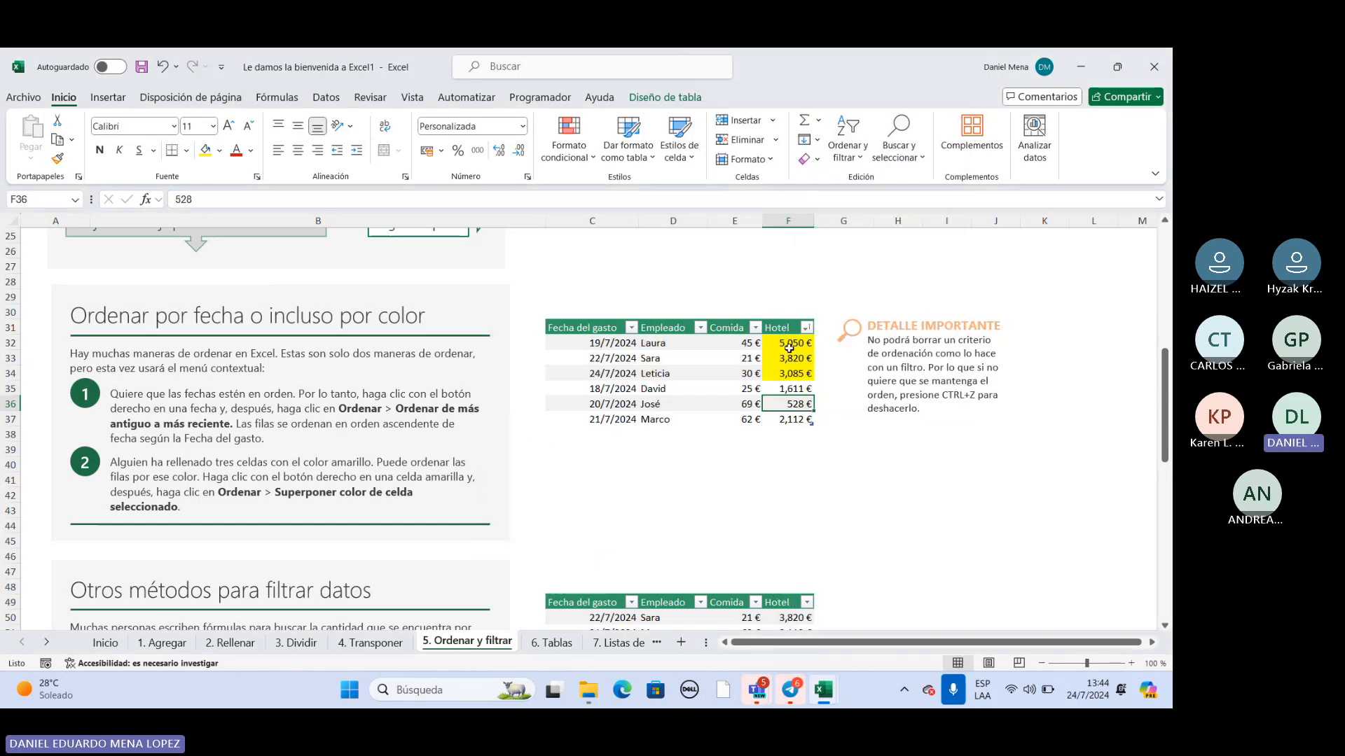
pyautogui.moveTo(788, 341); pyautogui.dragTo(791, 374)
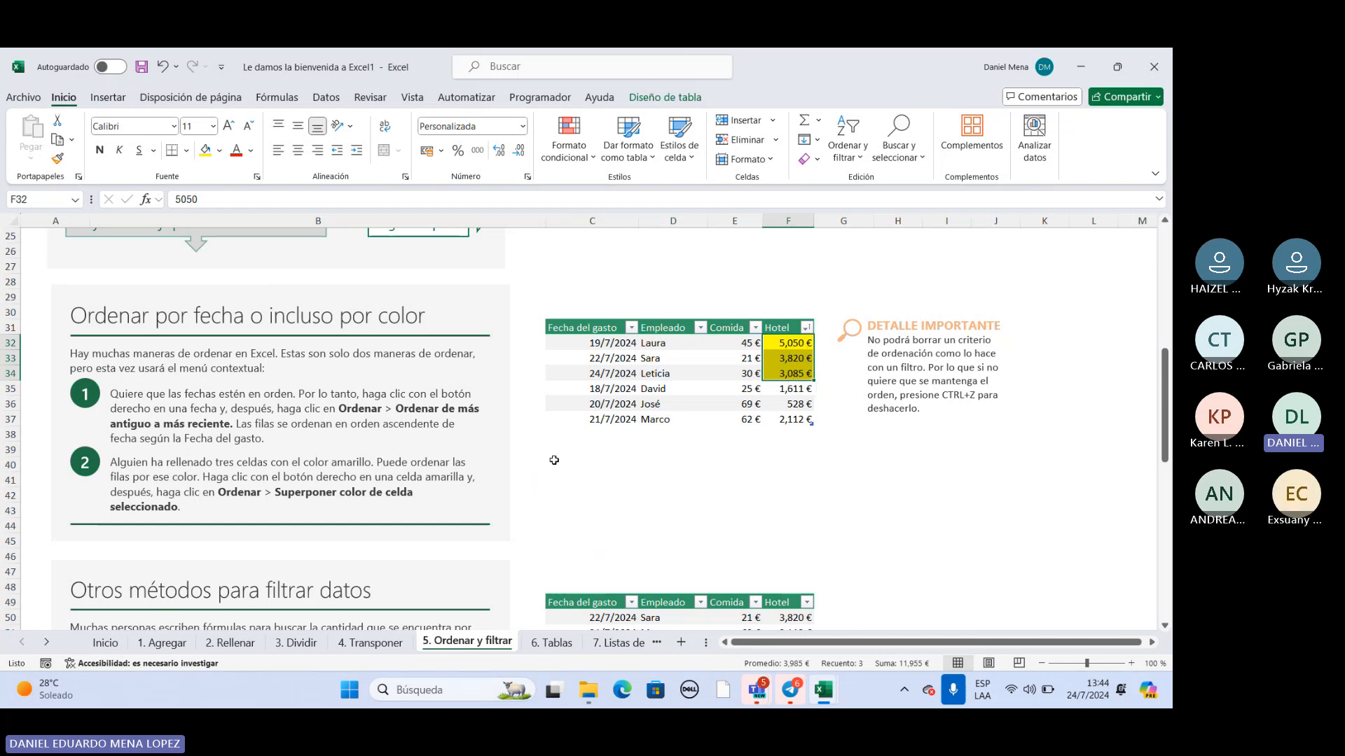
pyautogui.click(630, 375)
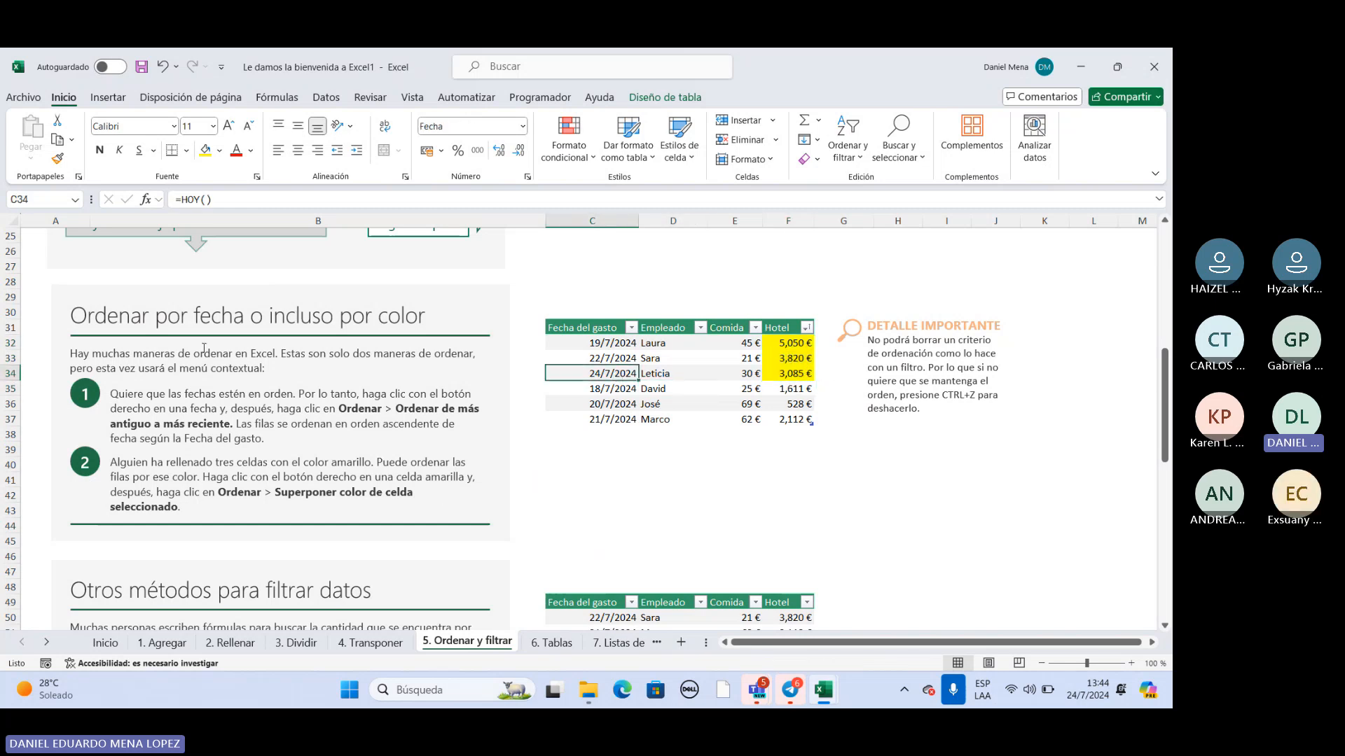
# Review the date and color sorting instructions, then compare the department table in C5:G13 with the expense table's date column.
pyautogui.moveTo(112, 393); pyautogui.dragTo(126, 409)
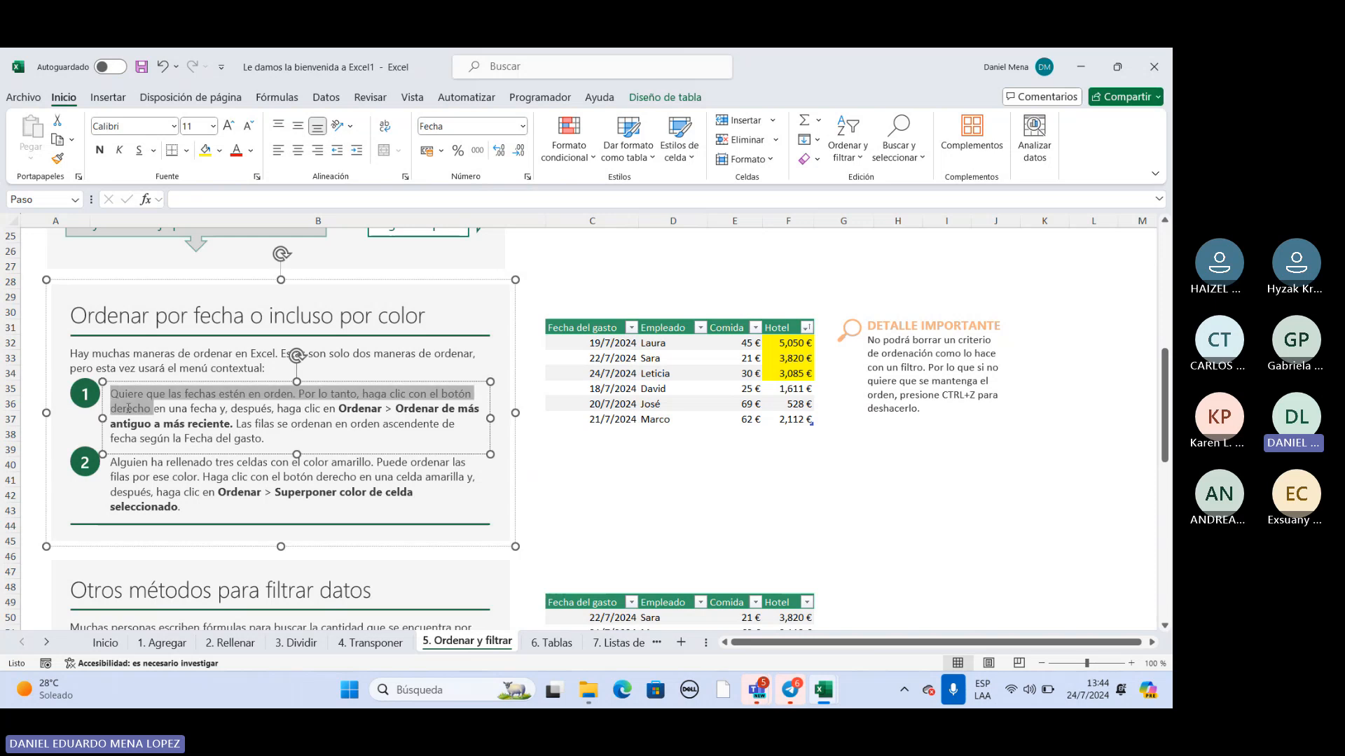
pyautogui.click(127, 404)
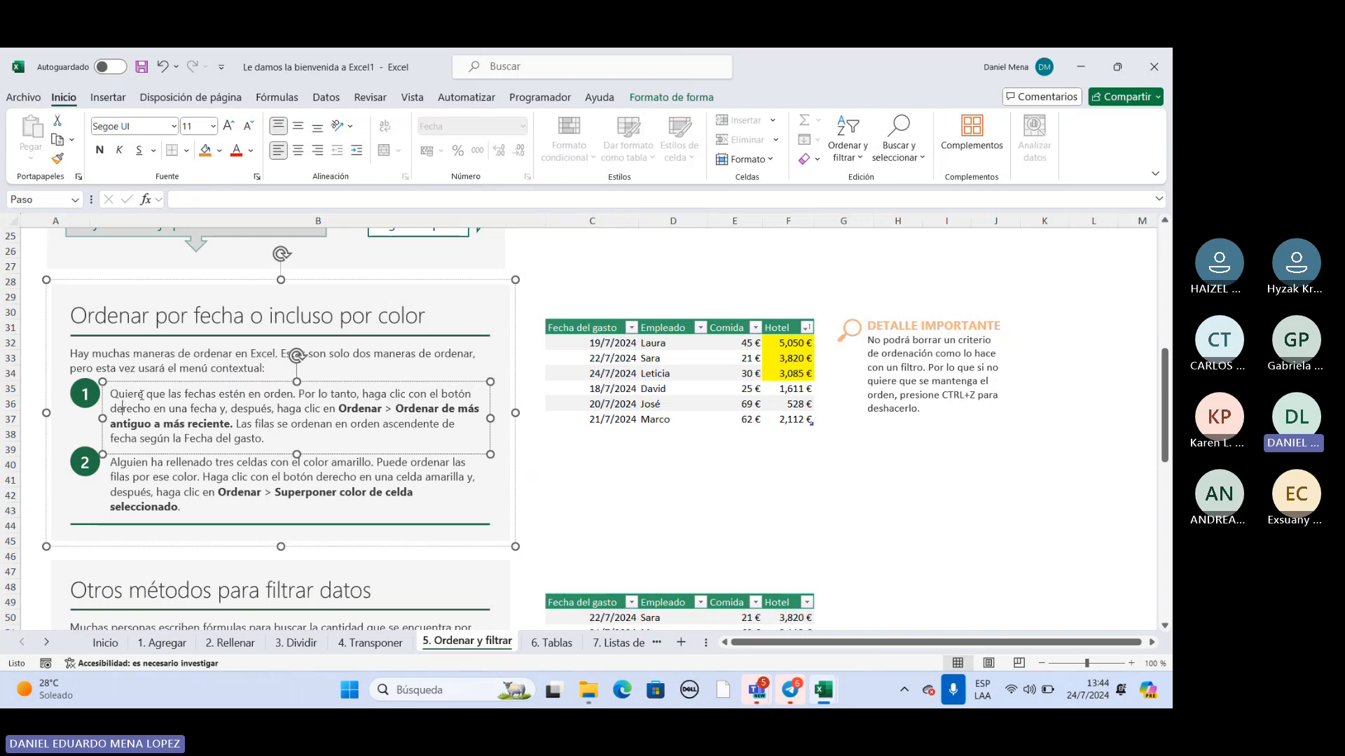
pyautogui.click(174, 462)
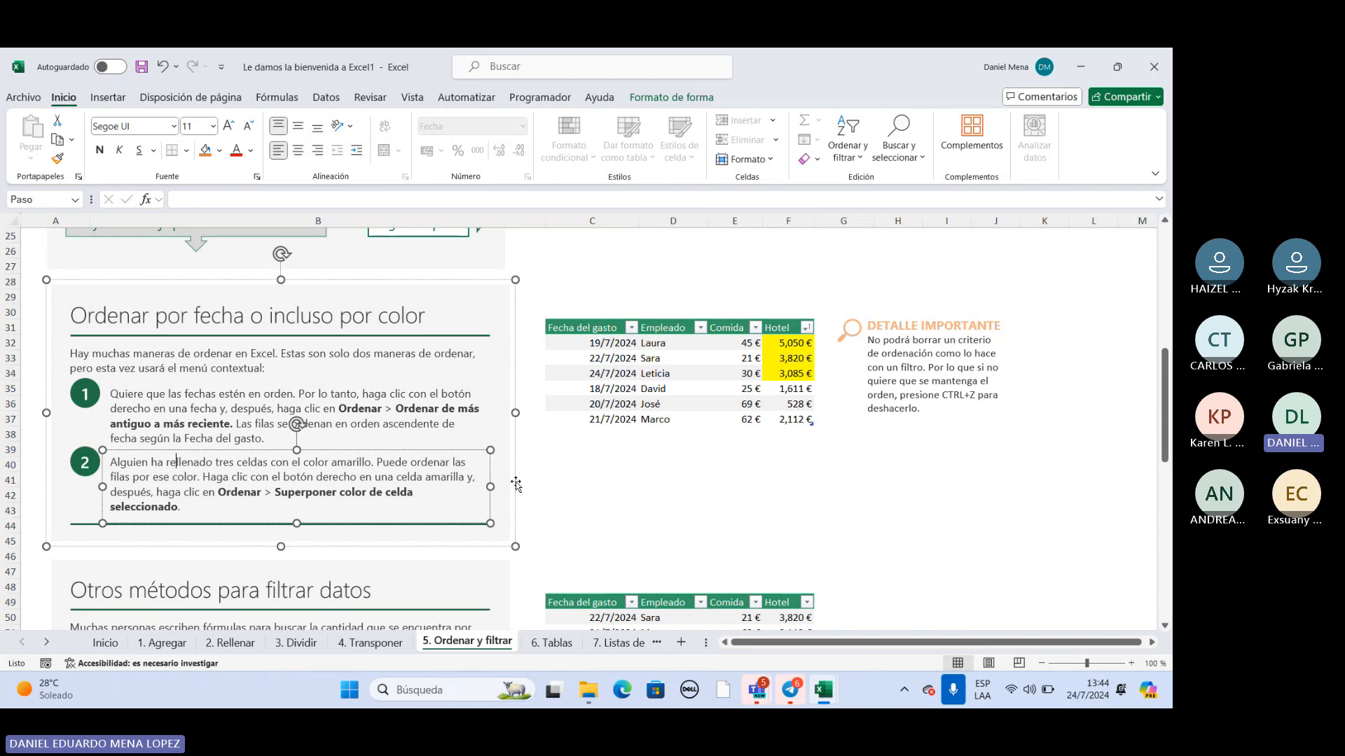
pyautogui.scroll(-3, 668, 410)
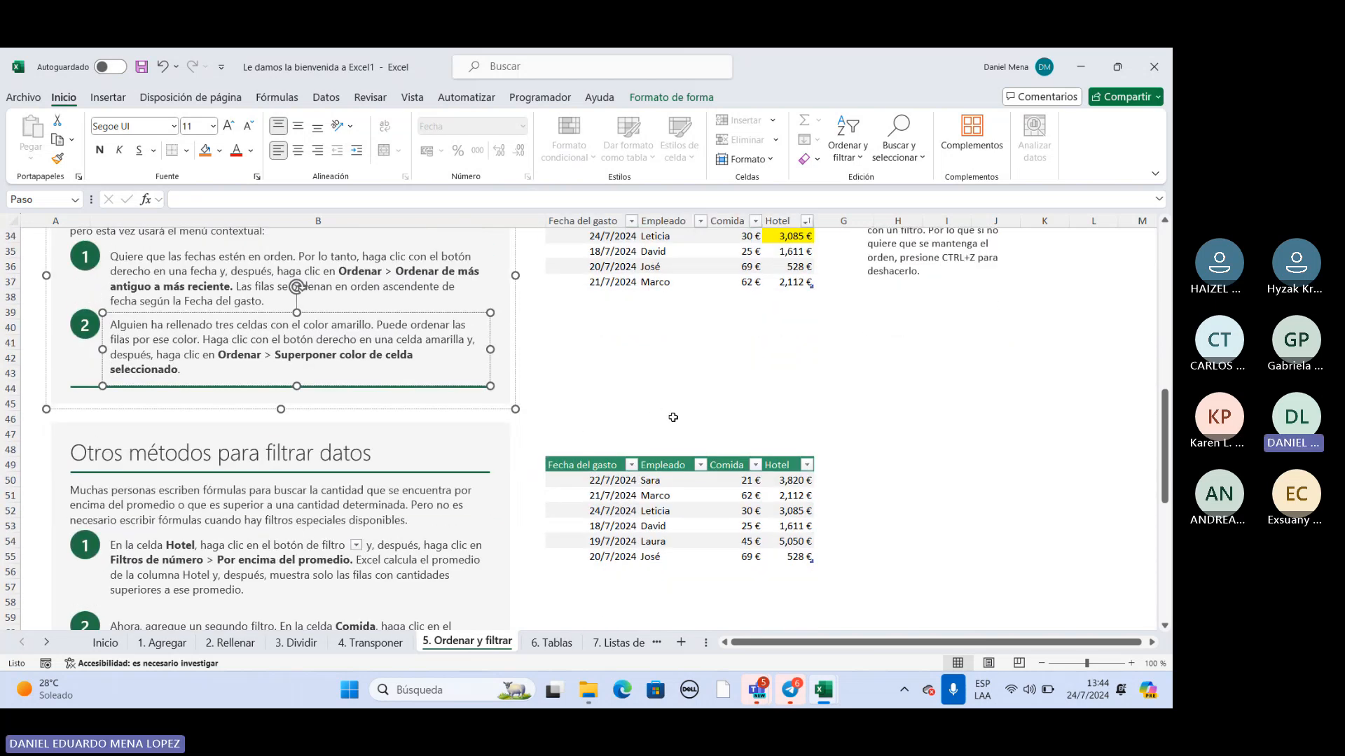
pyautogui.scroll(11, 676, 416)
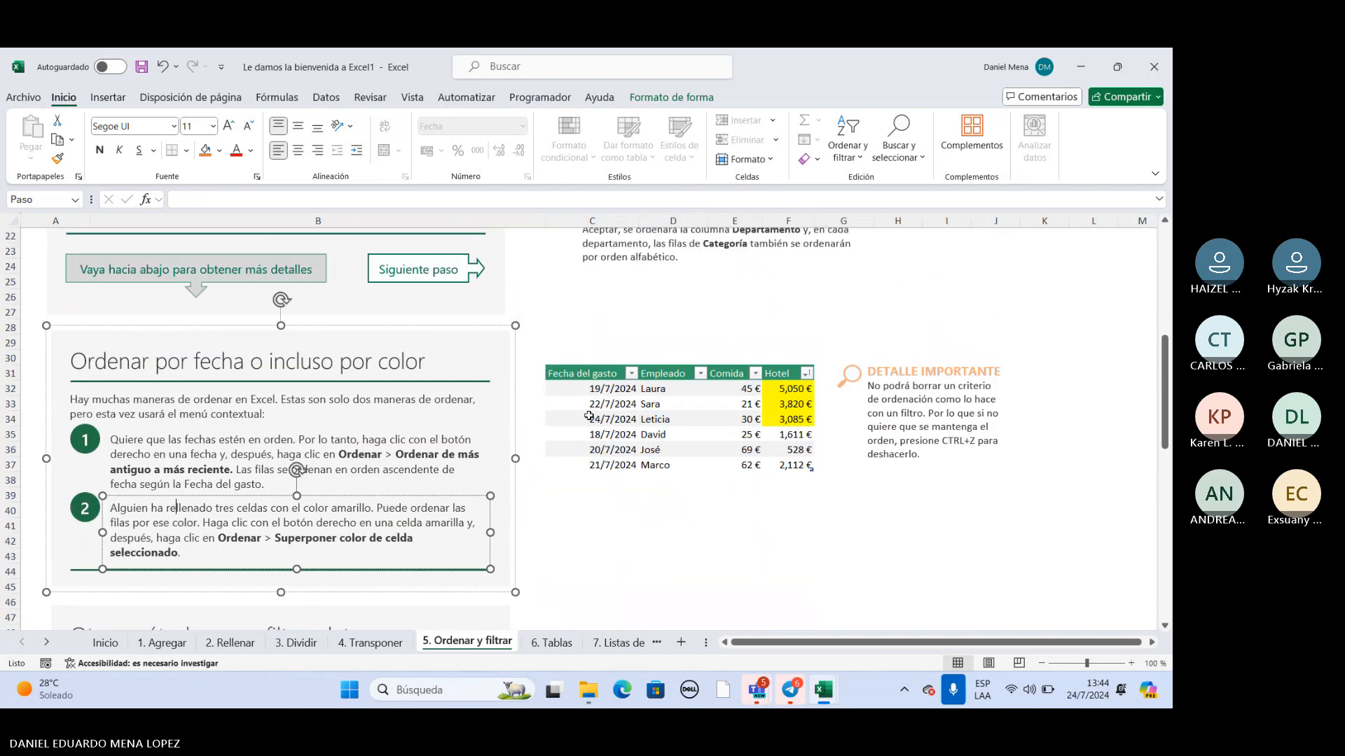
pyautogui.scroll(1, 587, 442)
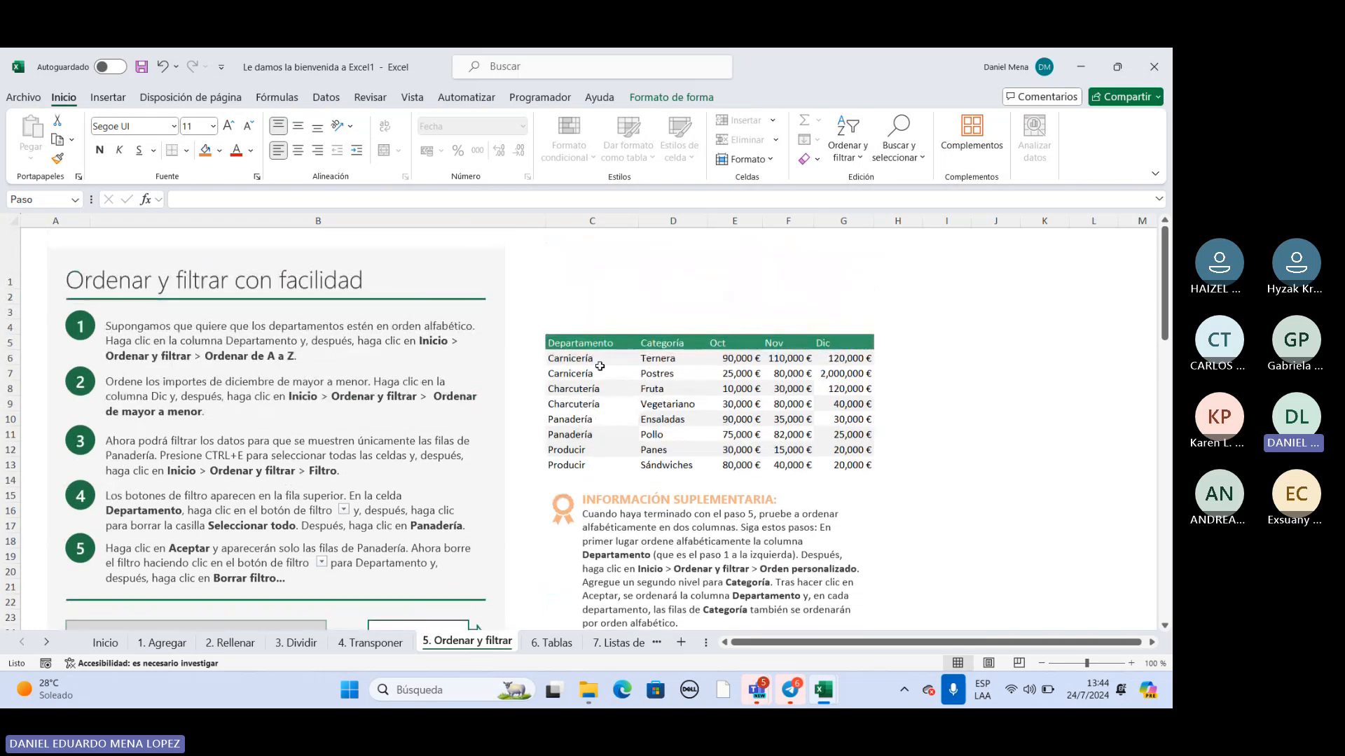
pyautogui.moveTo(599, 356); pyautogui.dragTo(578, 462)
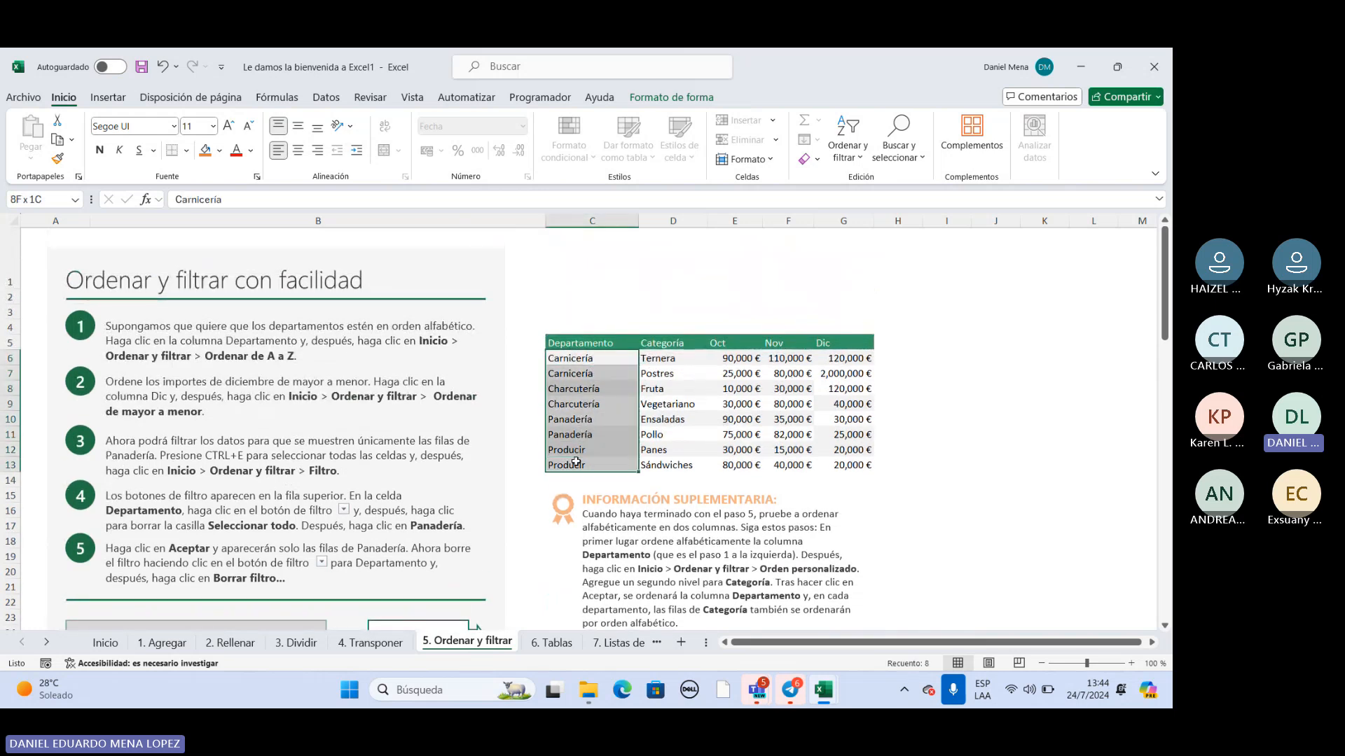
pyautogui.click(837, 362)
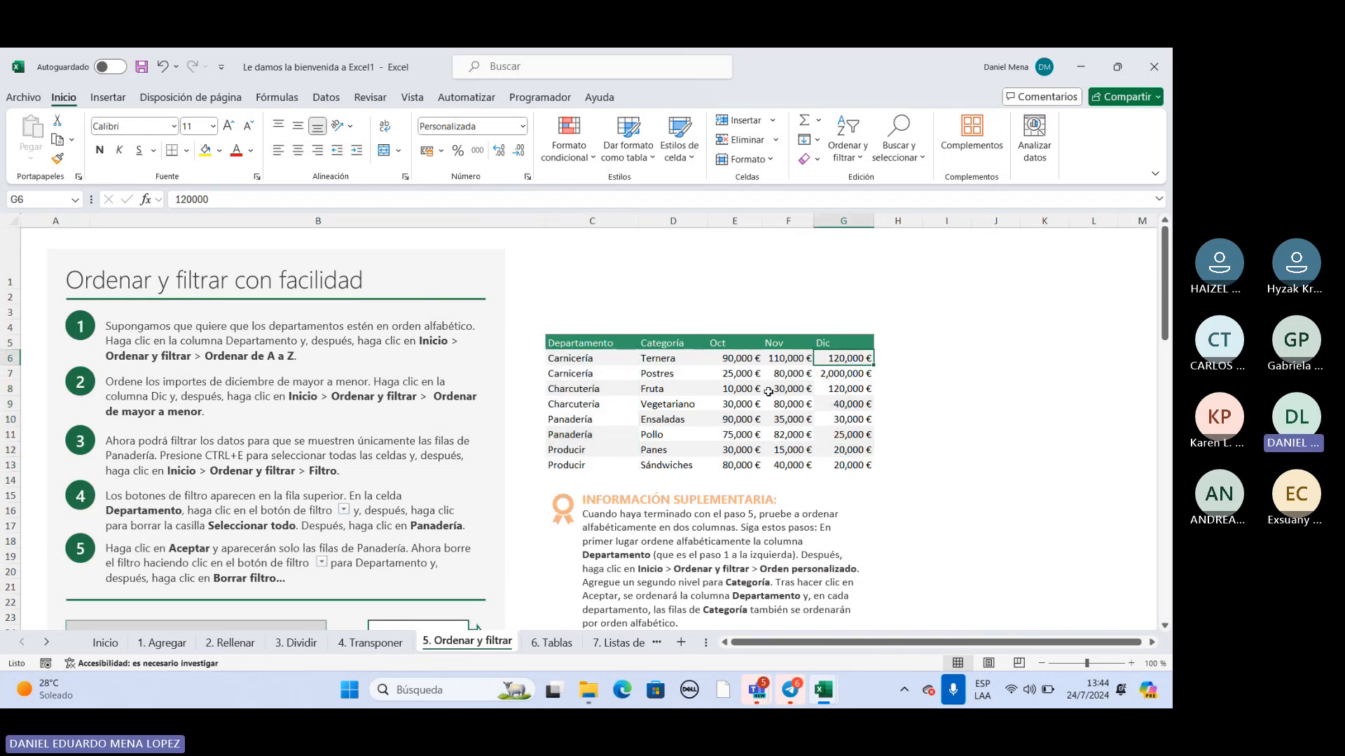
pyautogui.scroll(-7, 571, 393)
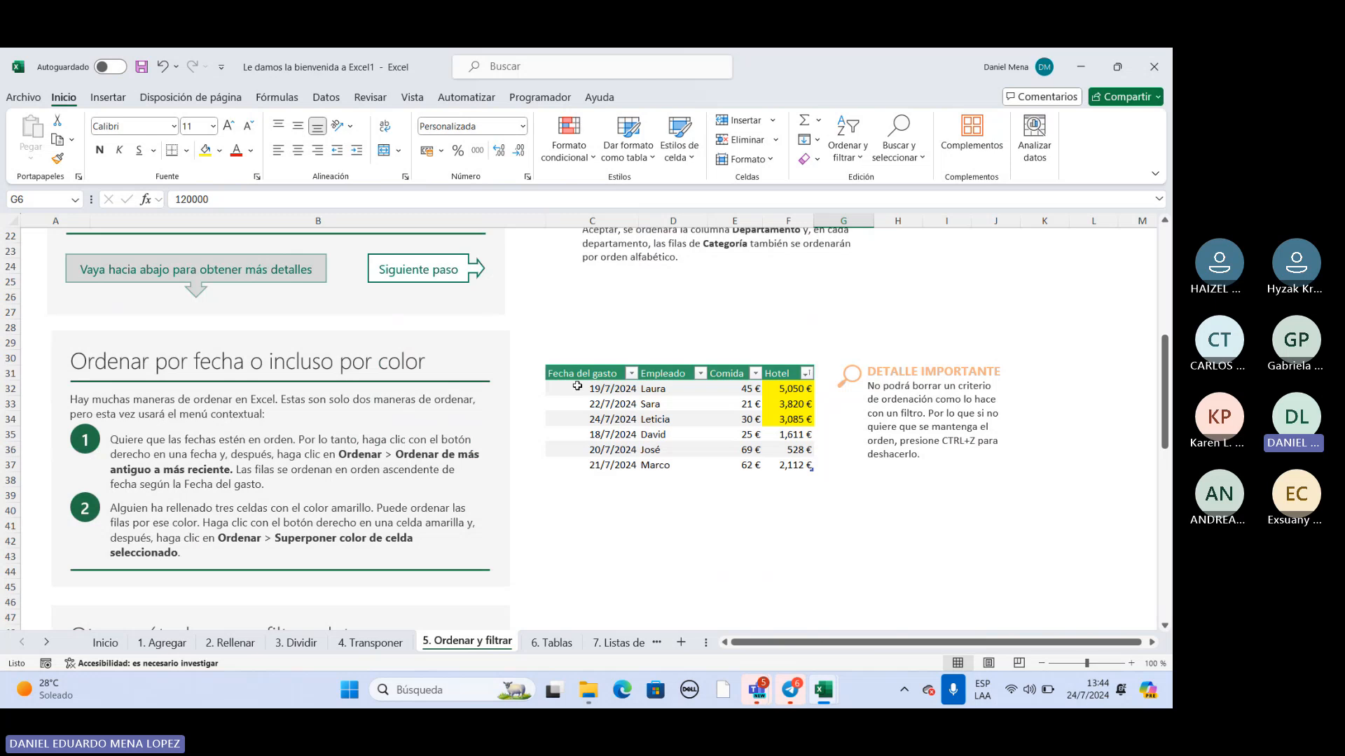
pyautogui.moveTo(571, 390); pyautogui.dragTo(576, 460)
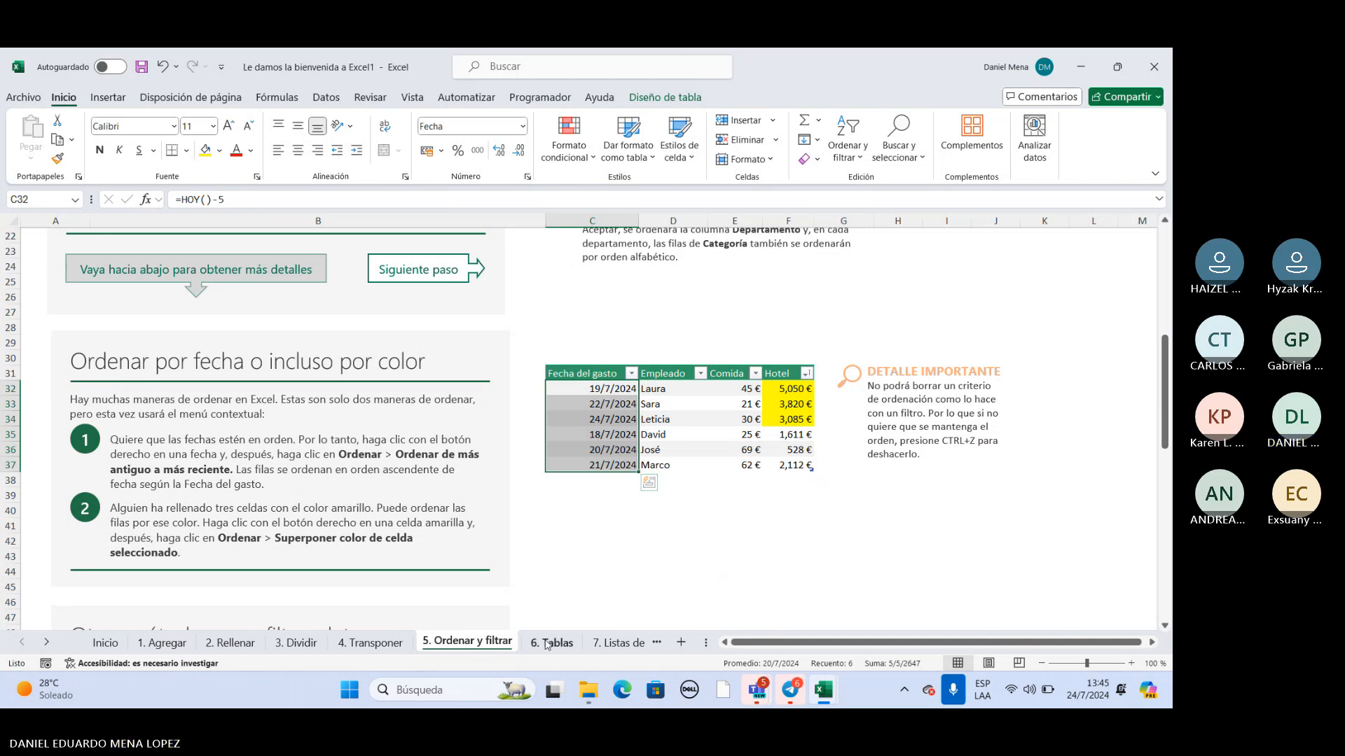
# Open the "6. Tablas" sheet.
pyautogui.click(46, 642)
pyautogui.click(46, 642)
pyautogui.click(46, 642)
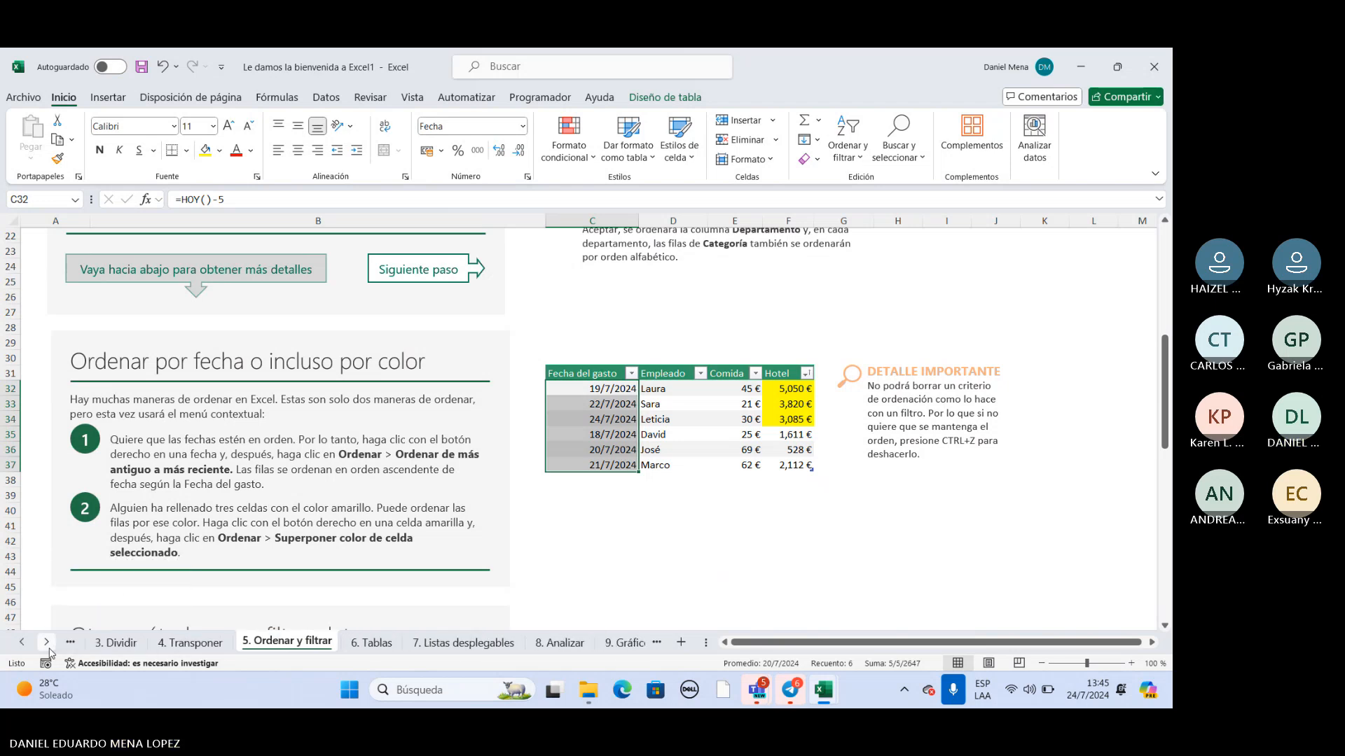
pyautogui.click(50, 649)
pyautogui.click(49, 649)
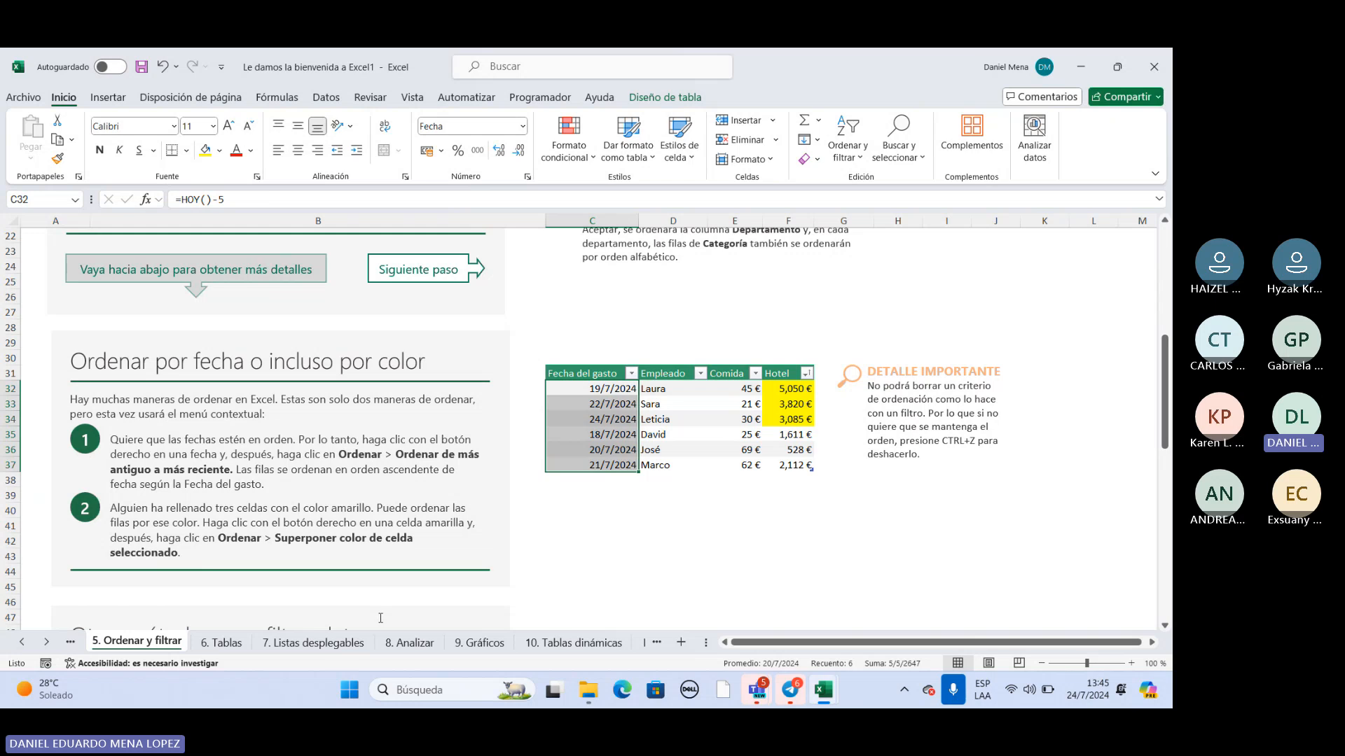
pyautogui.moveTo(769, 691)
pyautogui.click(235, 648)
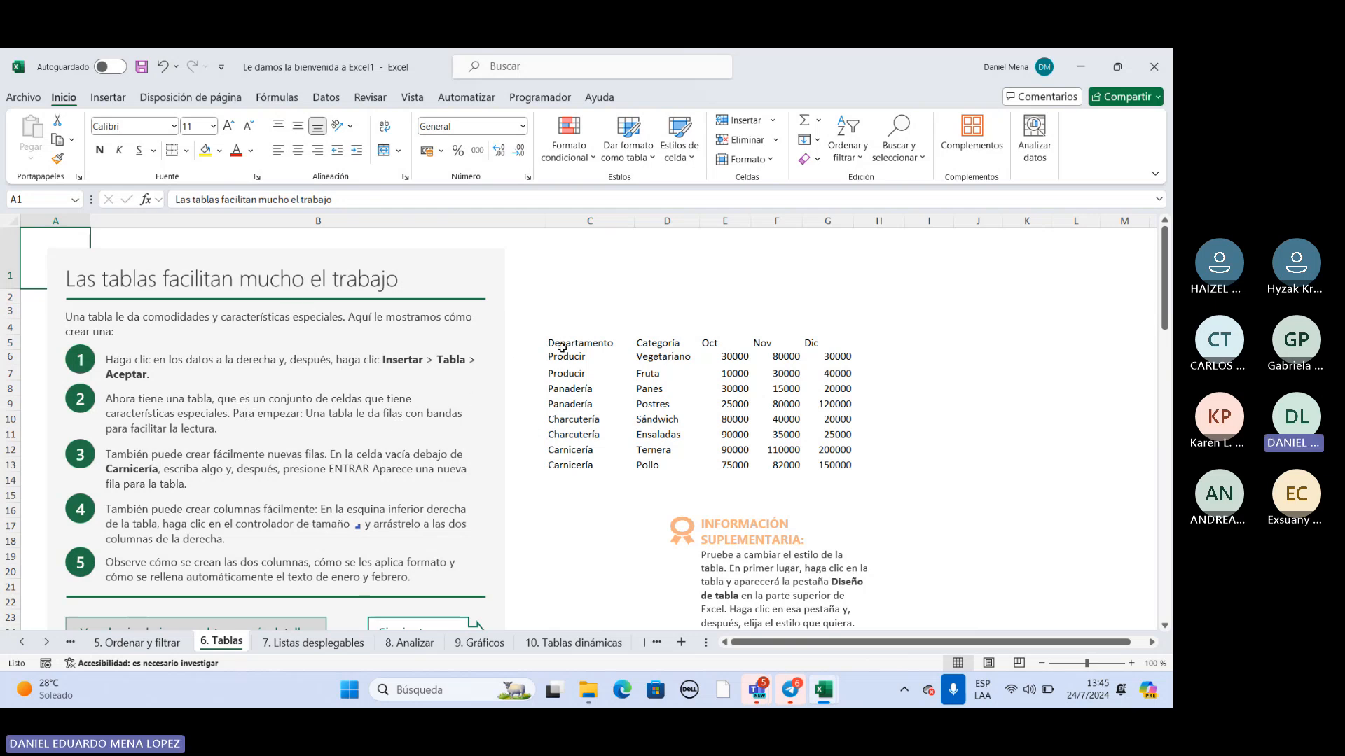
# Examine the data block under the Departamento to Dic headers and the first two instructions on creating a table, ending on cell C5.
pyautogui.moveTo(563, 327); pyautogui.dragTo(837, 463)
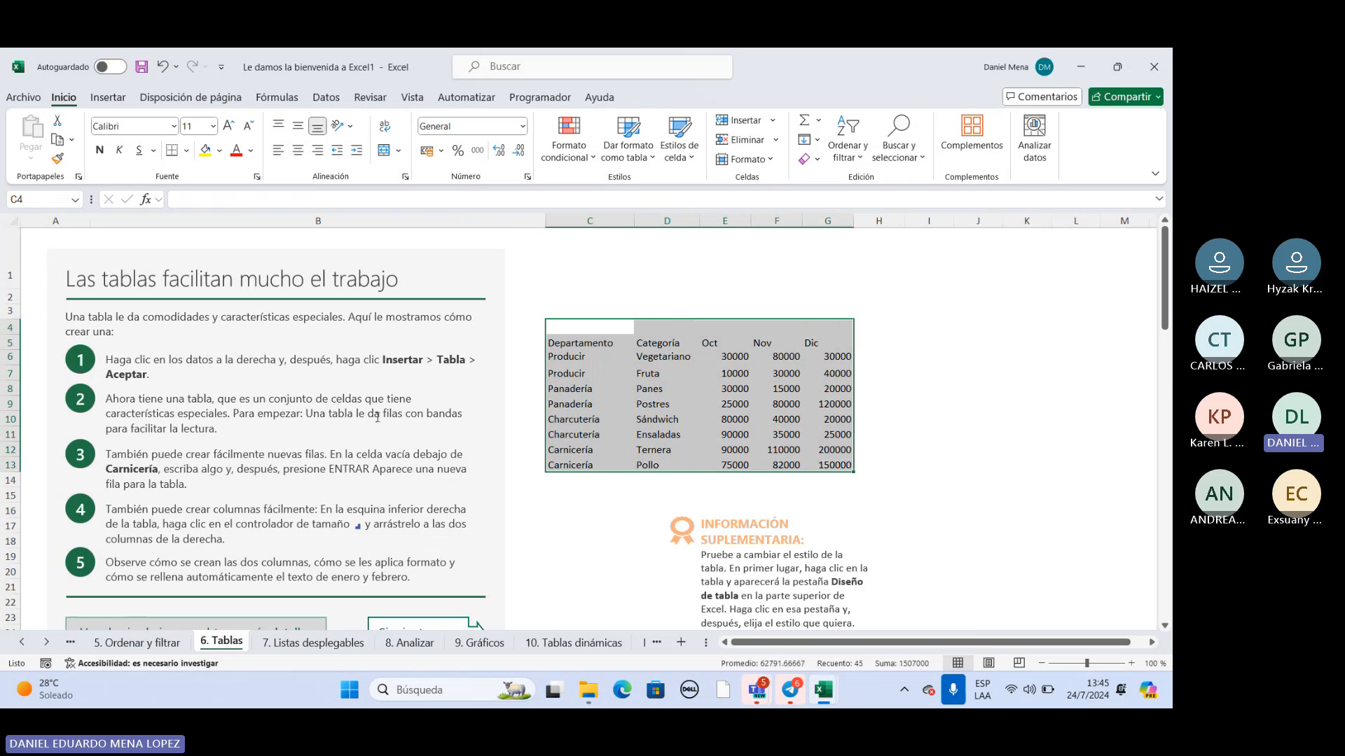
pyautogui.click(111, 357)
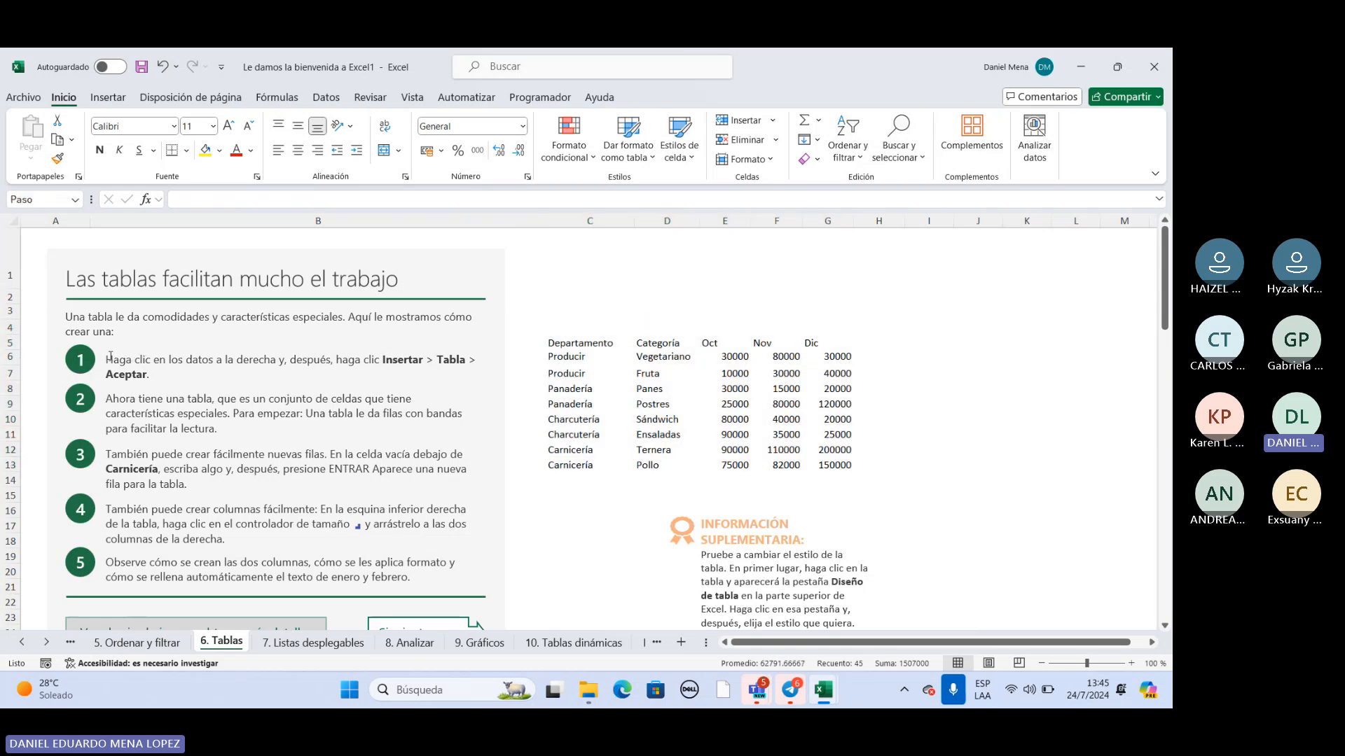
pyautogui.click(156, 372)
pyautogui.click(159, 412)
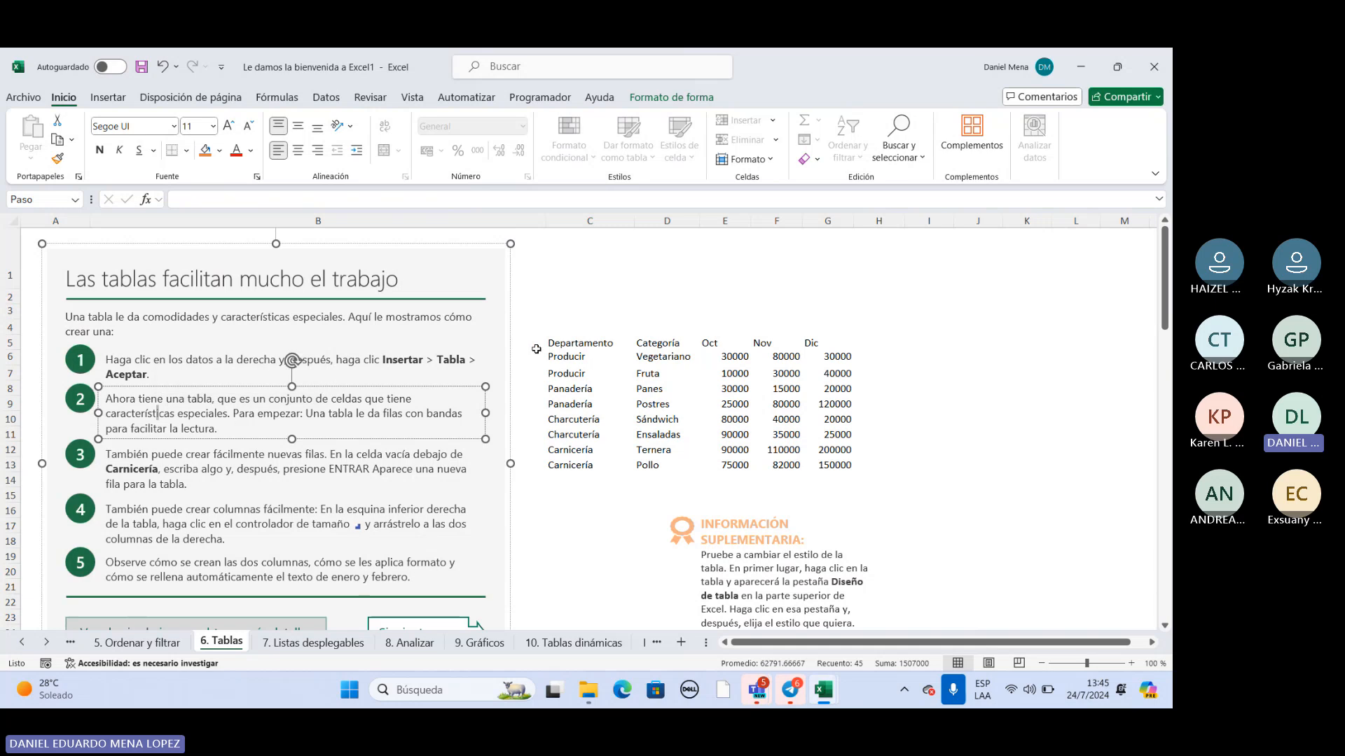
pyautogui.click(393, 359)
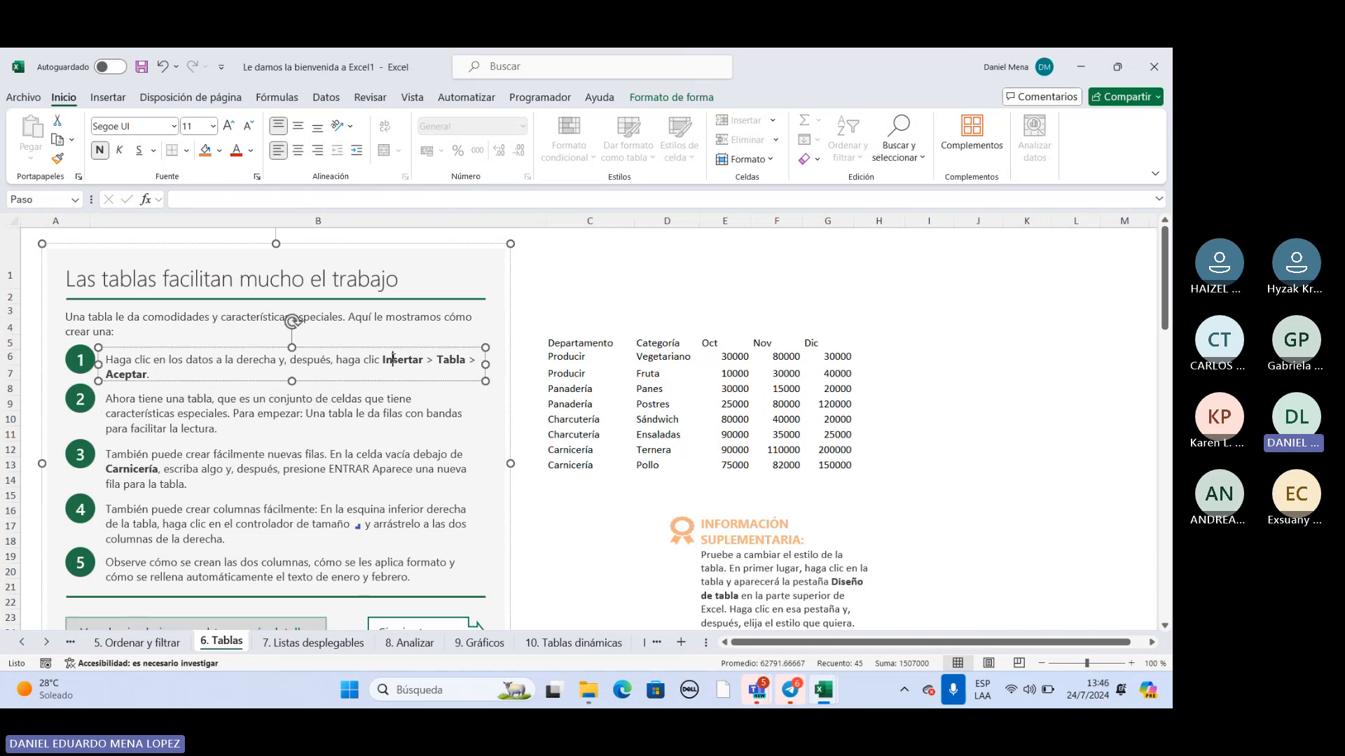
pyautogui.click(551, 344)
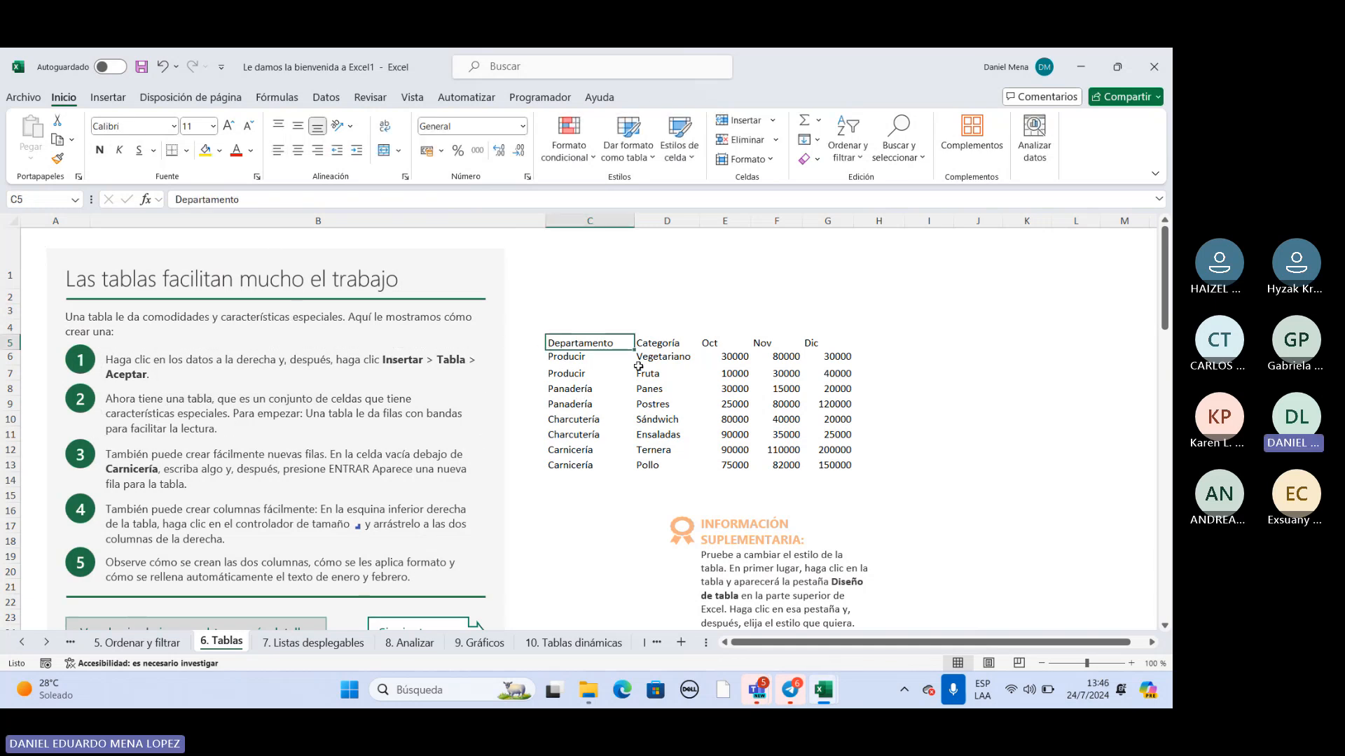
# Convert the department data in C5:G13 into a table with headers.
pyautogui.click(652, 342)
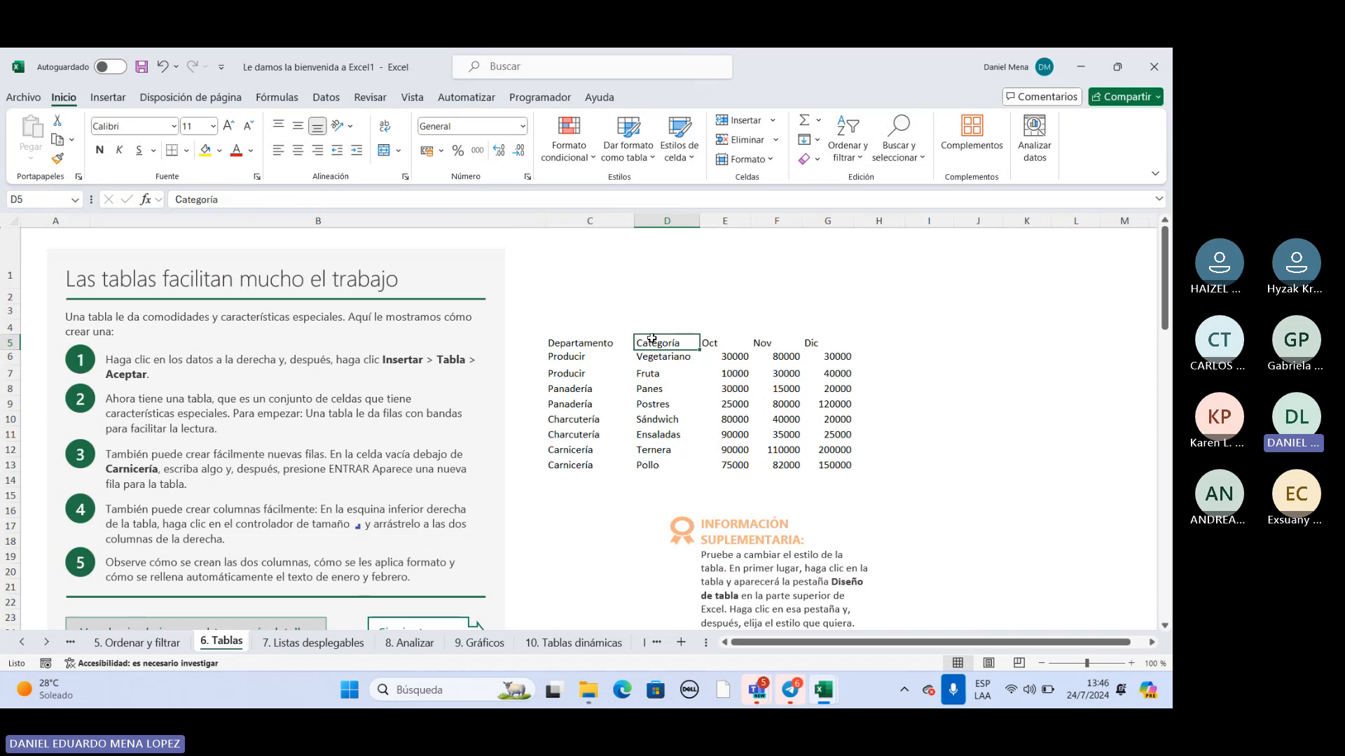
pyautogui.moveTo(588, 345); pyautogui.dragTo(851, 462)
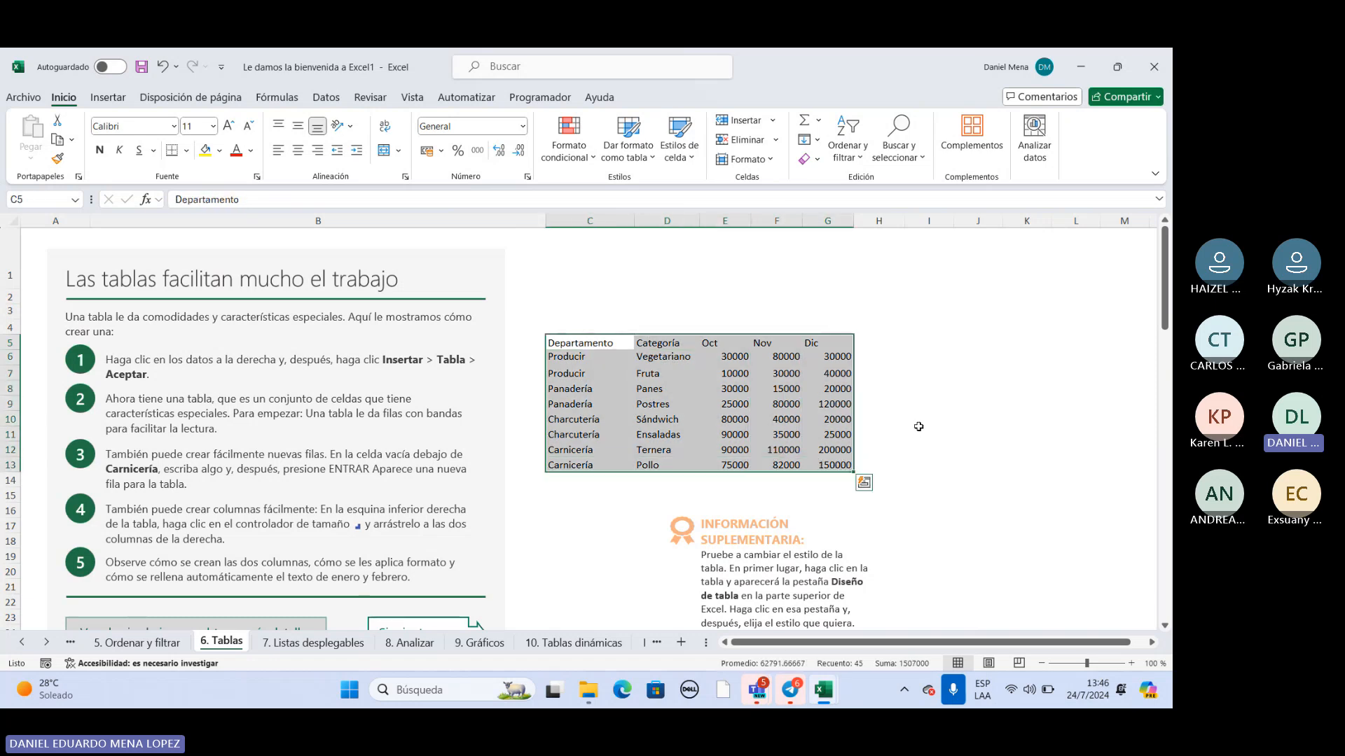
pyautogui.click(708, 294)
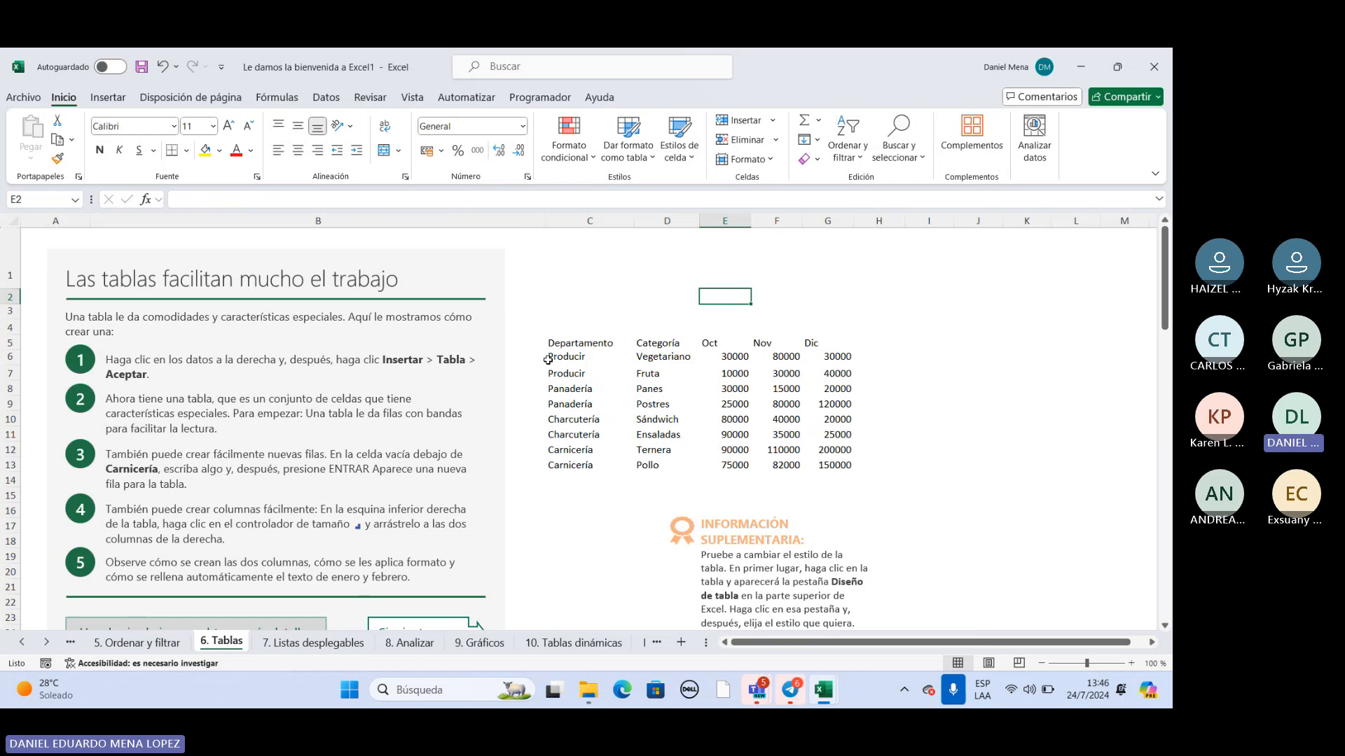
pyautogui.moveTo(553, 341); pyautogui.dragTo(823, 463)
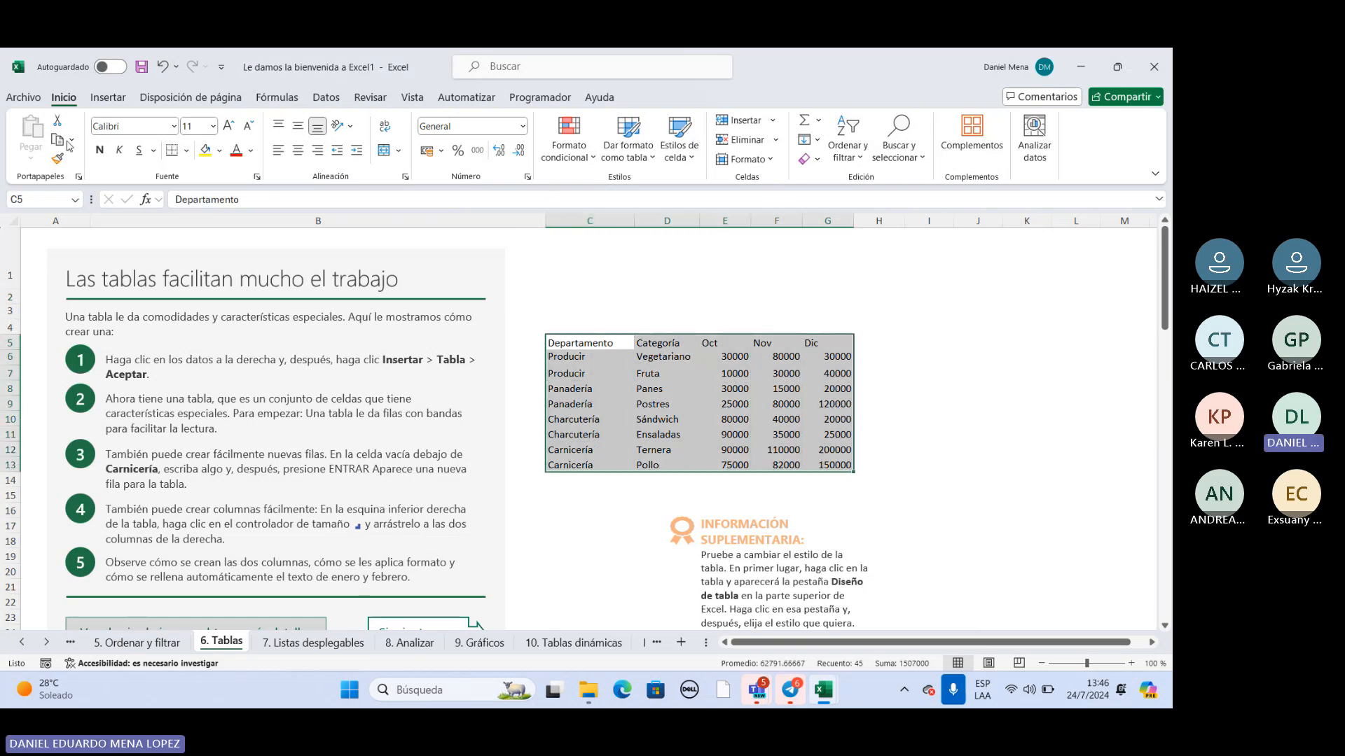
pyautogui.click(108, 98)
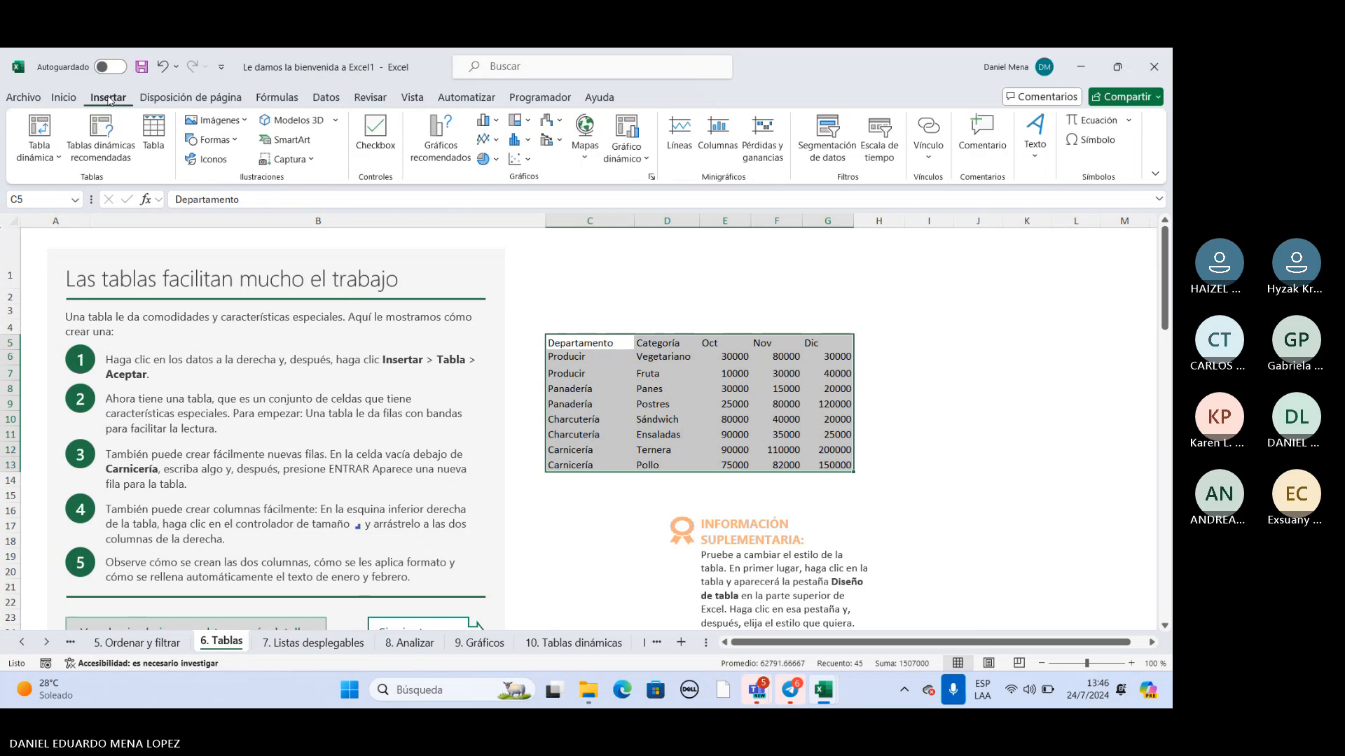
pyautogui.click(153, 131)
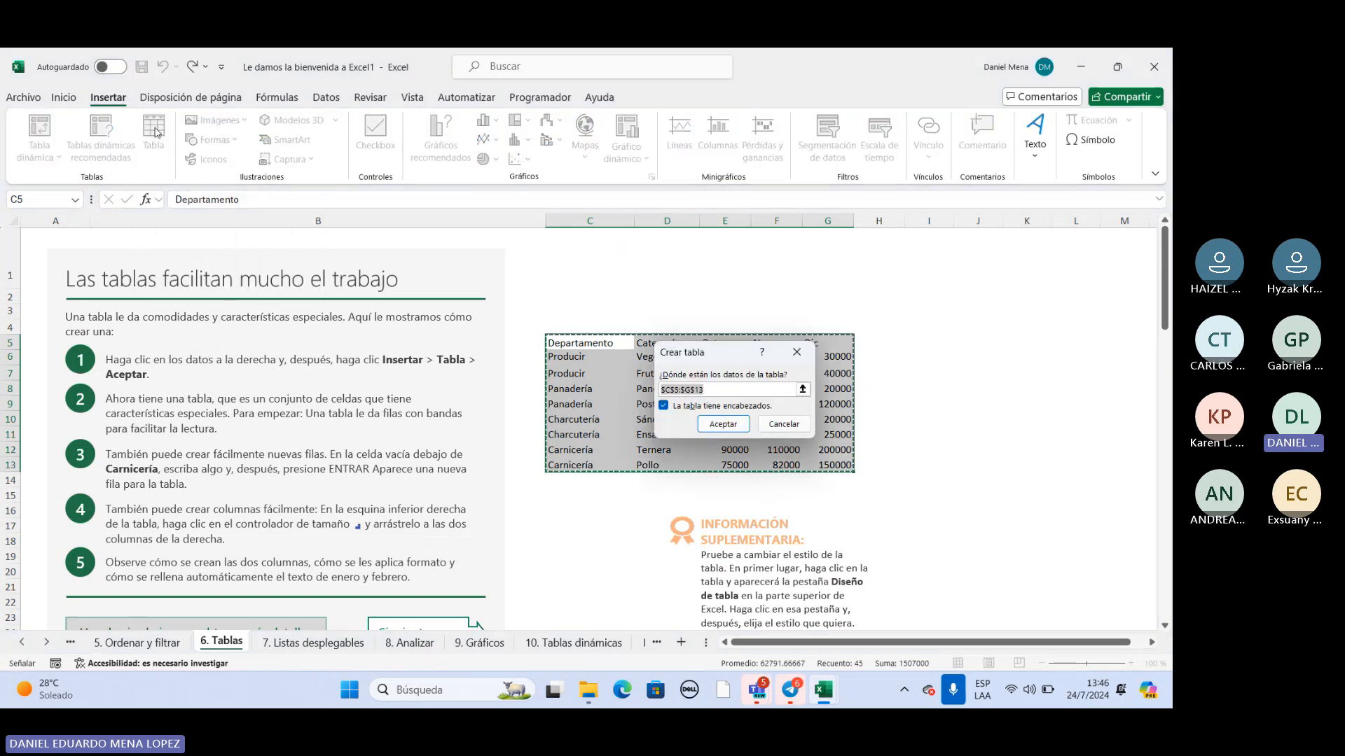
pyautogui.click(718, 425)
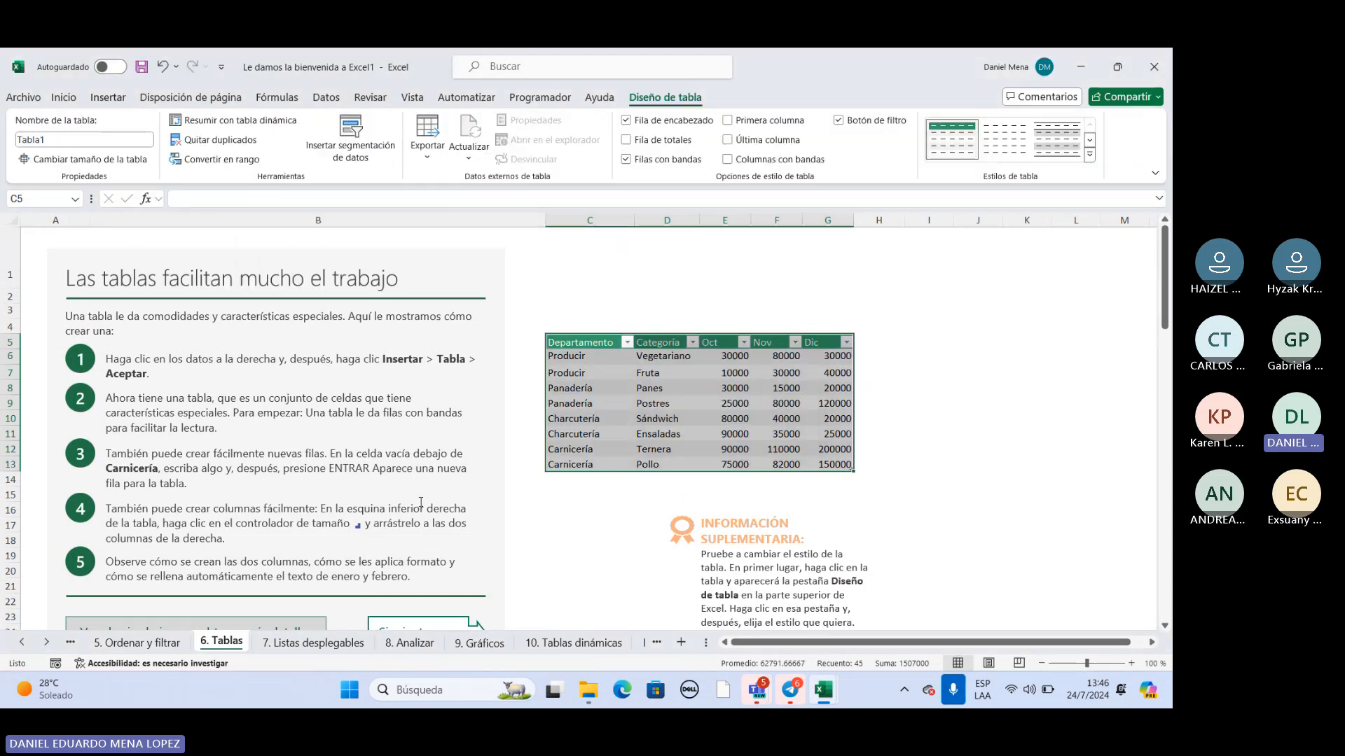
pyautogui.click(967, 388)
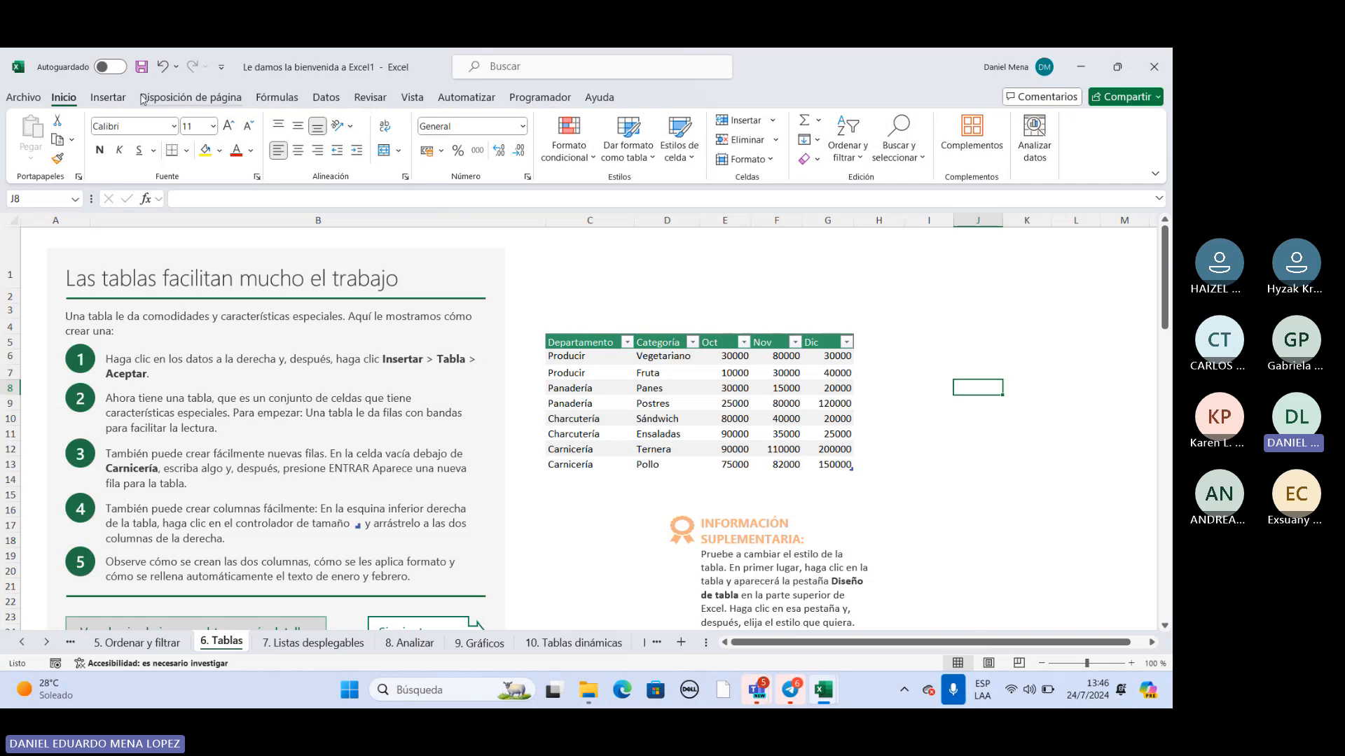
# Undo the table creation on C5:G13.
pyautogui.click(108, 97)
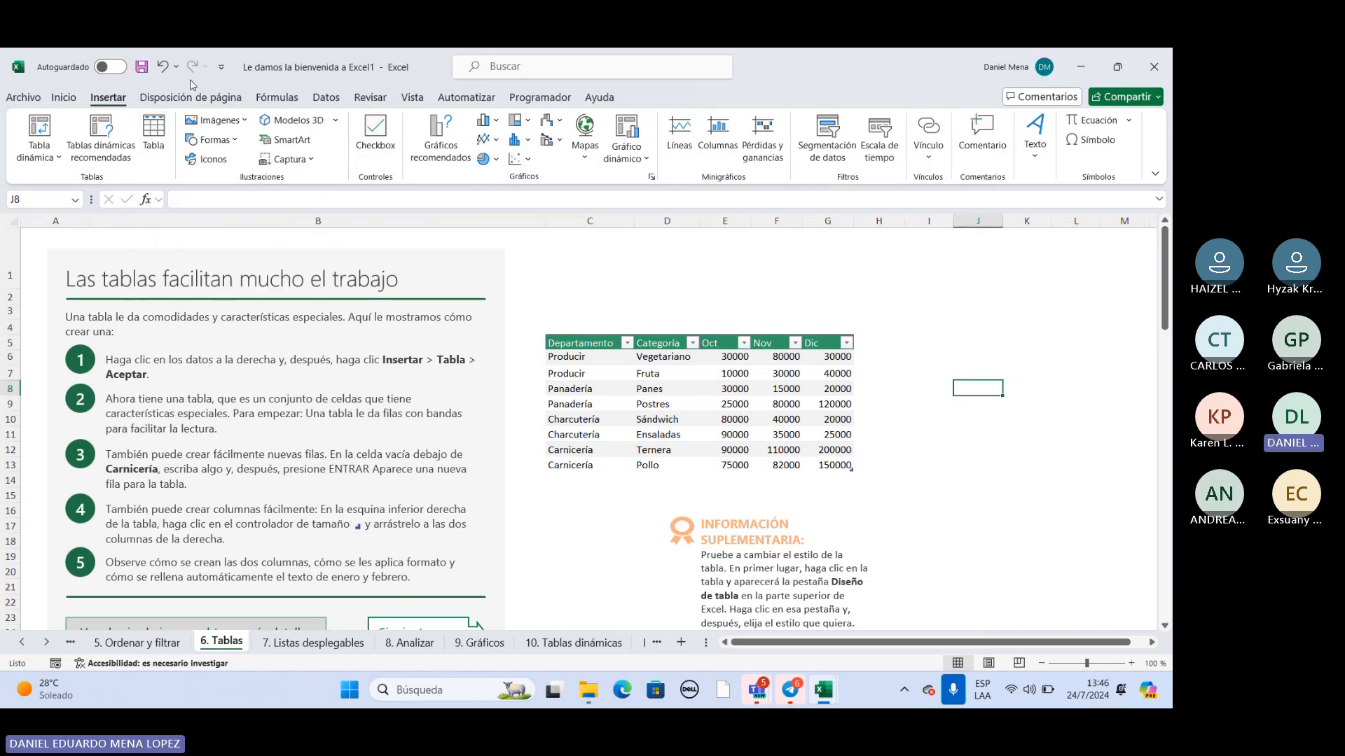
pyautogui.click(162, 67)
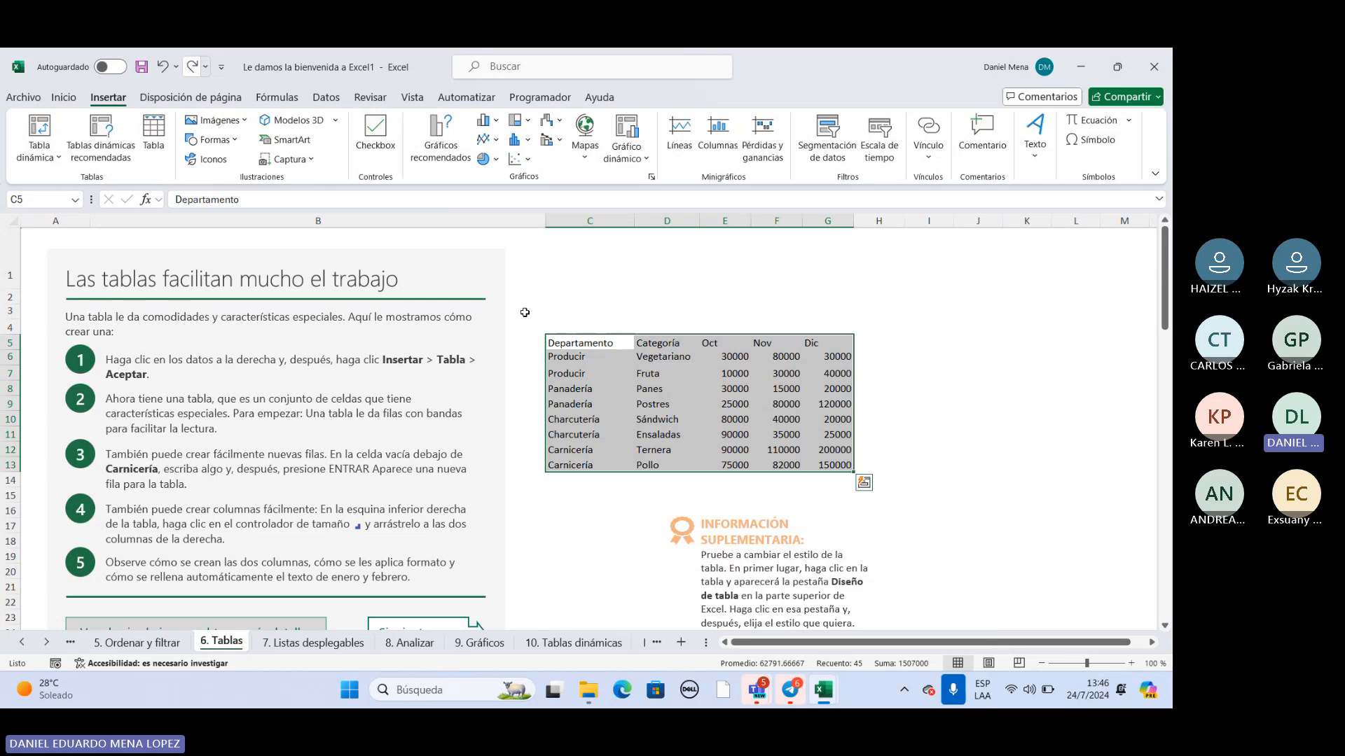
pyautogui.click(928, 370)
# Turn the department range C5:G13 into a table again, keeping its first row as headers.
pyautogui.moveTo(574, 343); pyautogui.dragTo(848, 468)
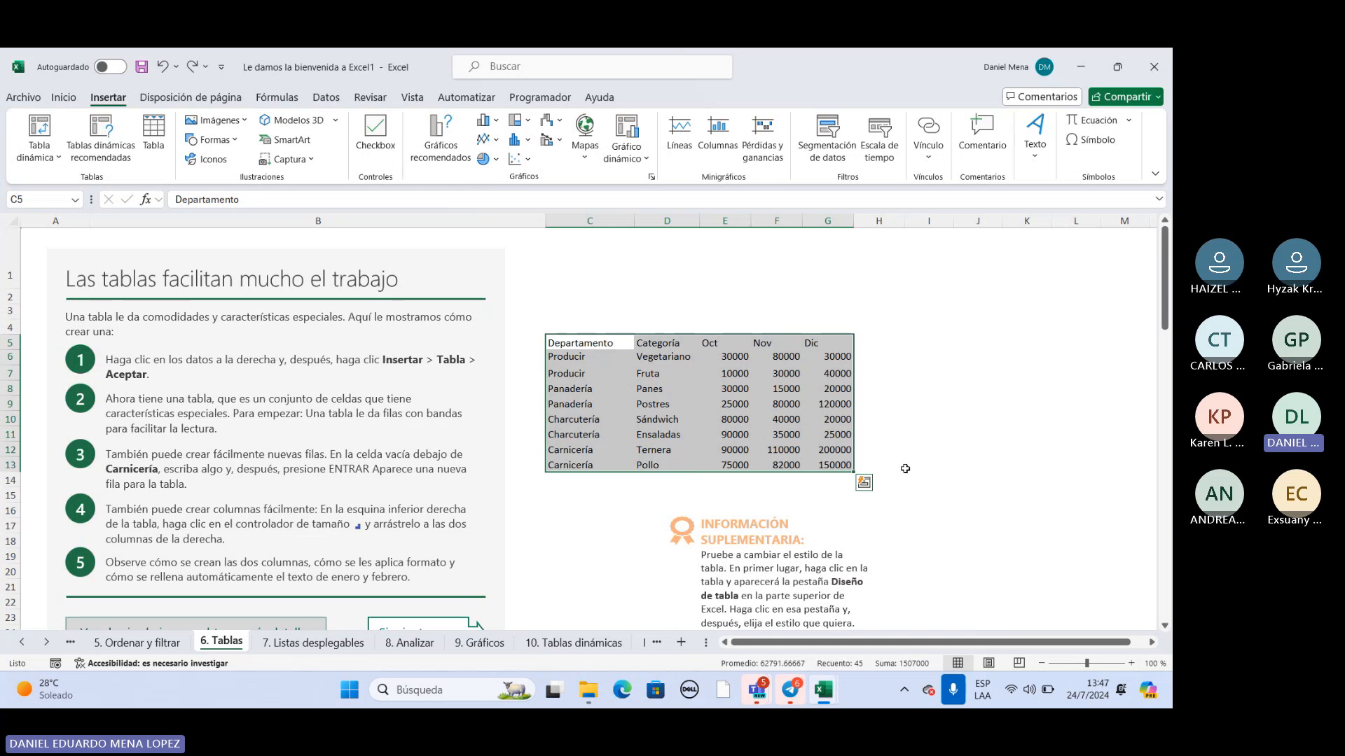
pyautogui.hotkey('ctrl', 't')
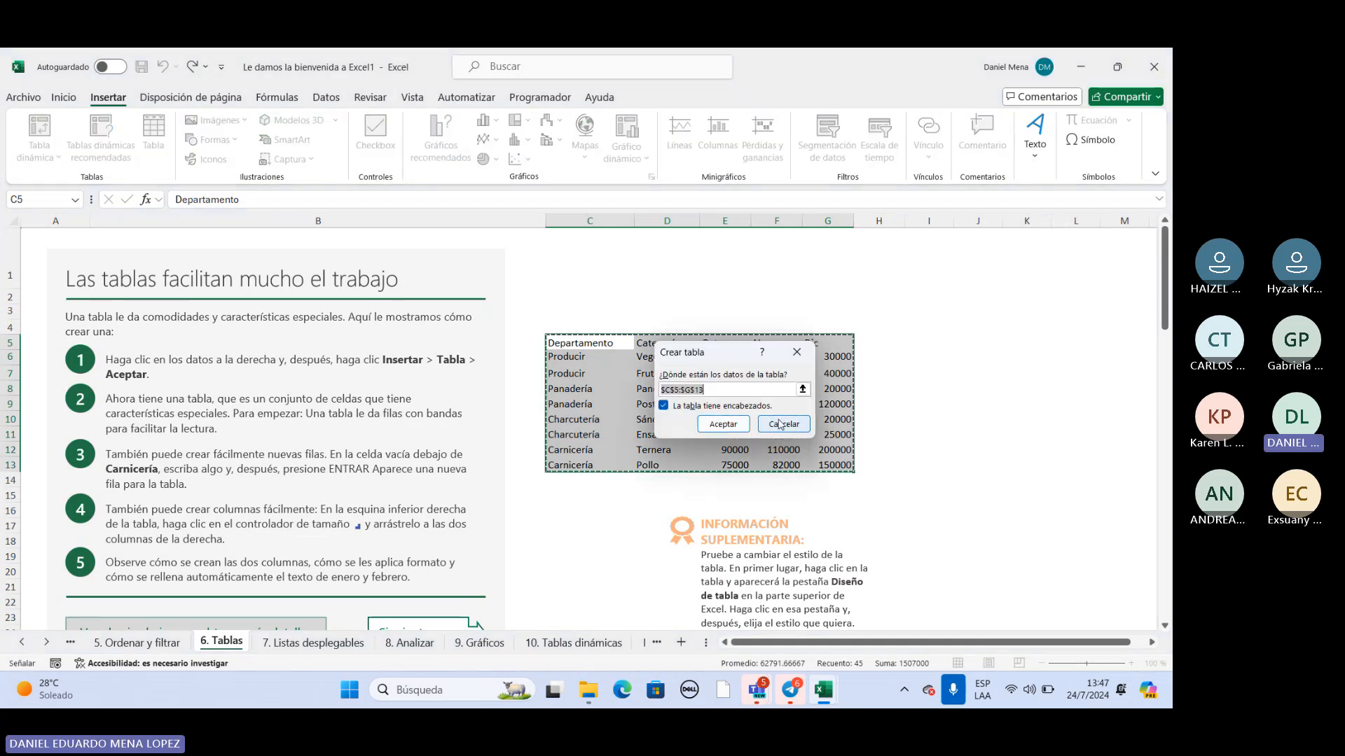
pyautogui.click(743, 427)
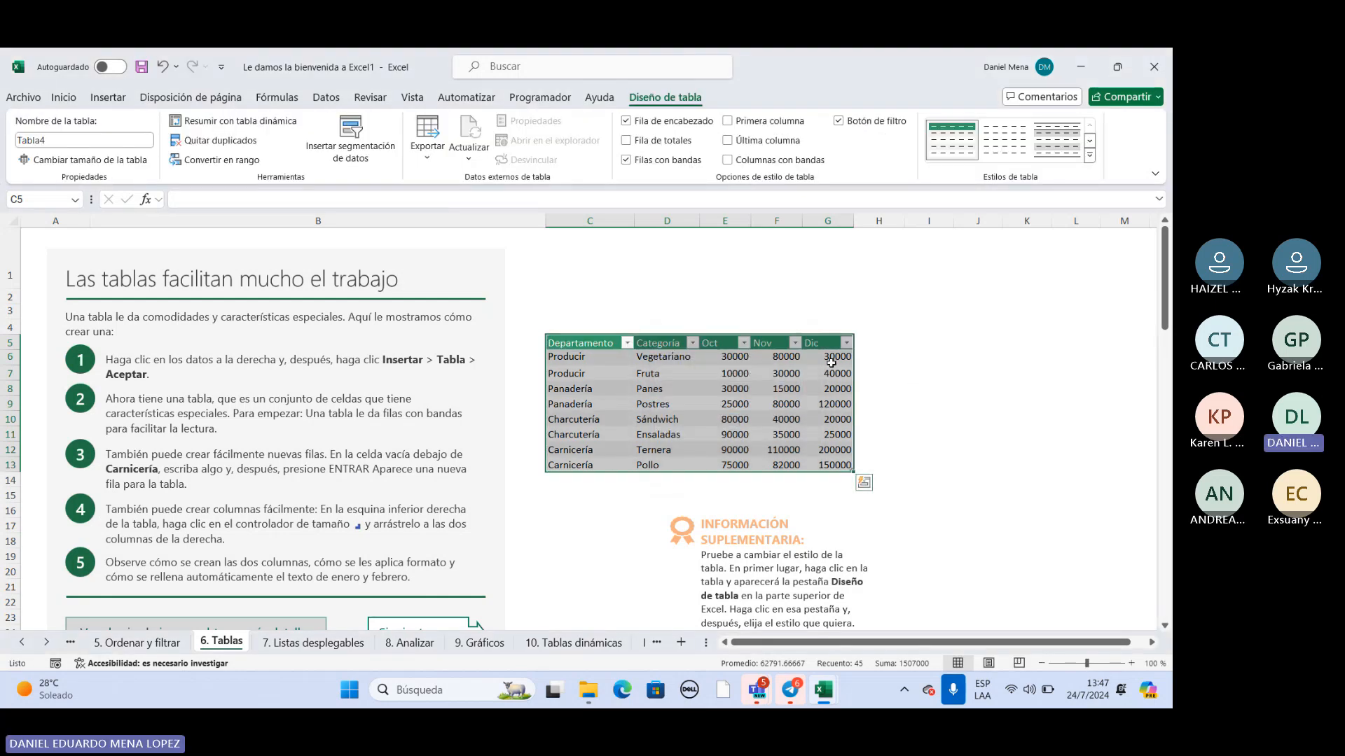
pyautogui.click(693, 356)
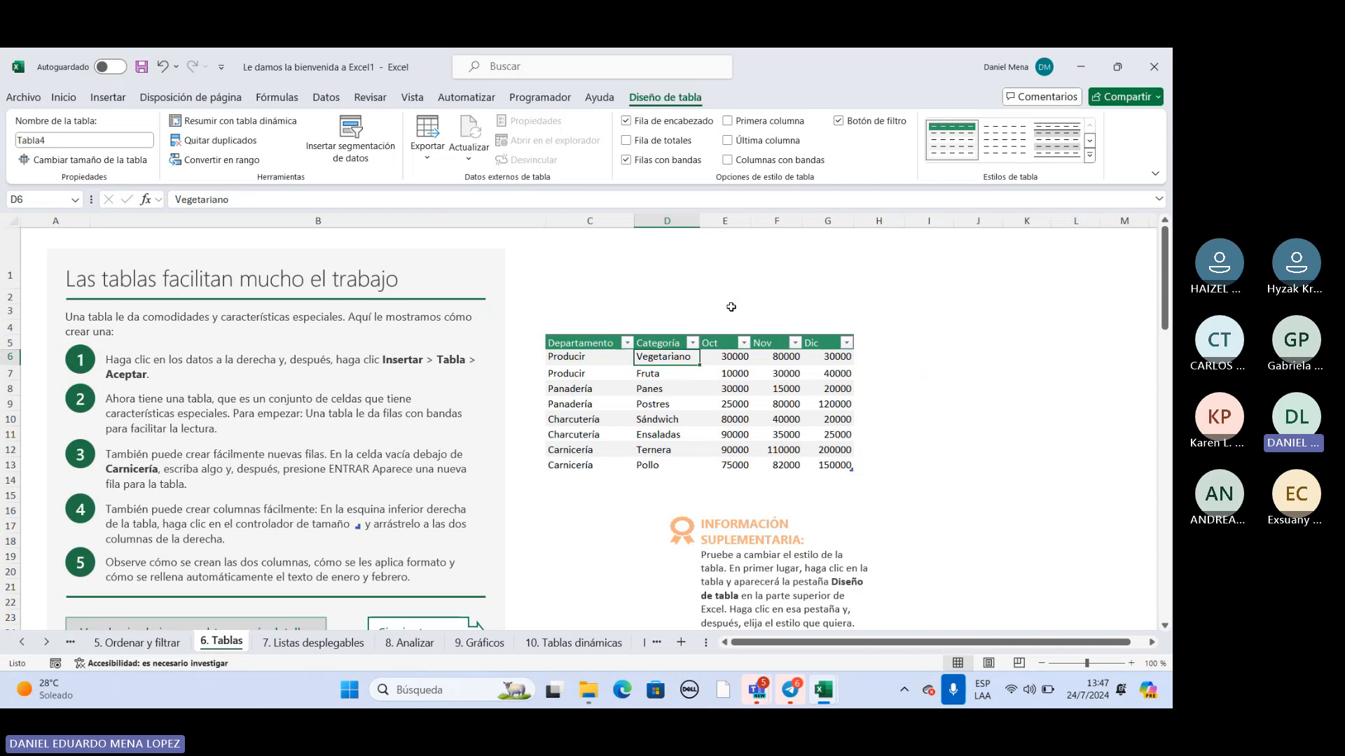
pyautogui.click(110, 98)
pyautogui.click(914, 310)
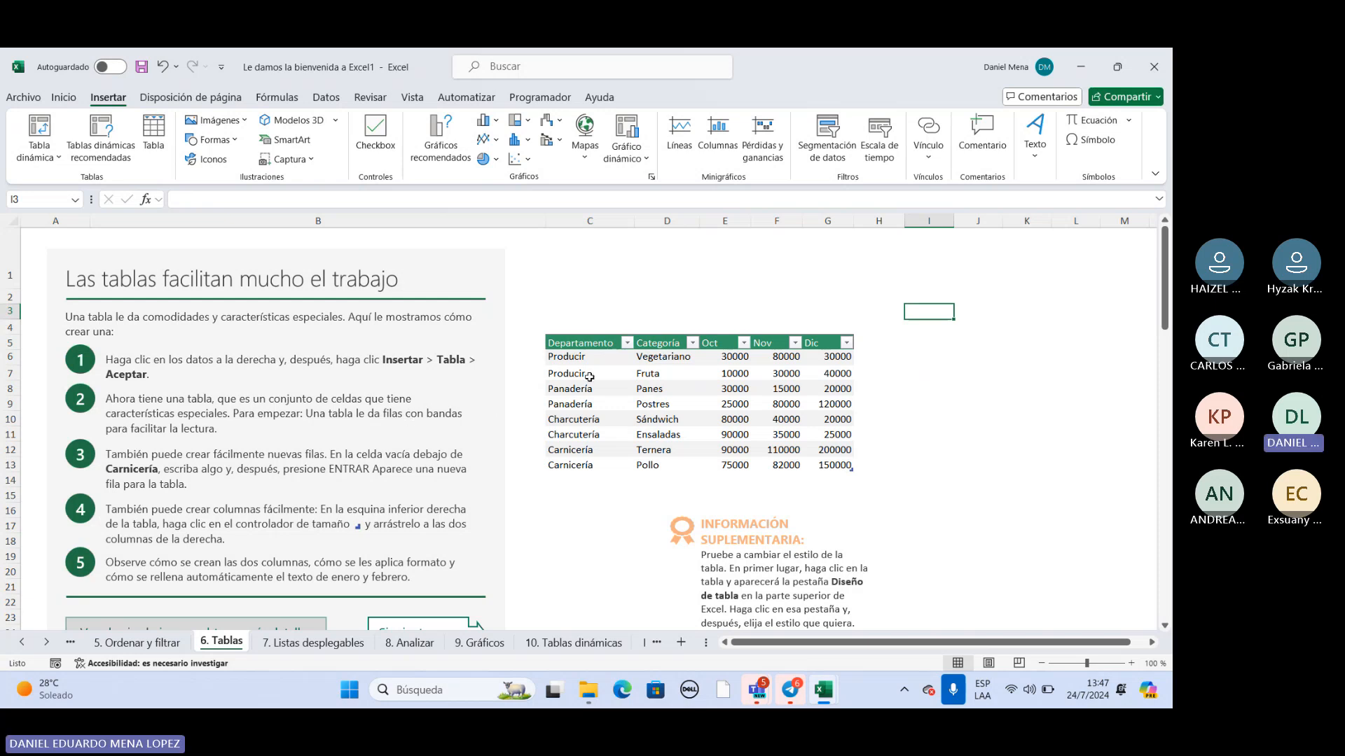
# Turn off the filter buttons in the department table's header row.
pyautogui.click(576, 359)
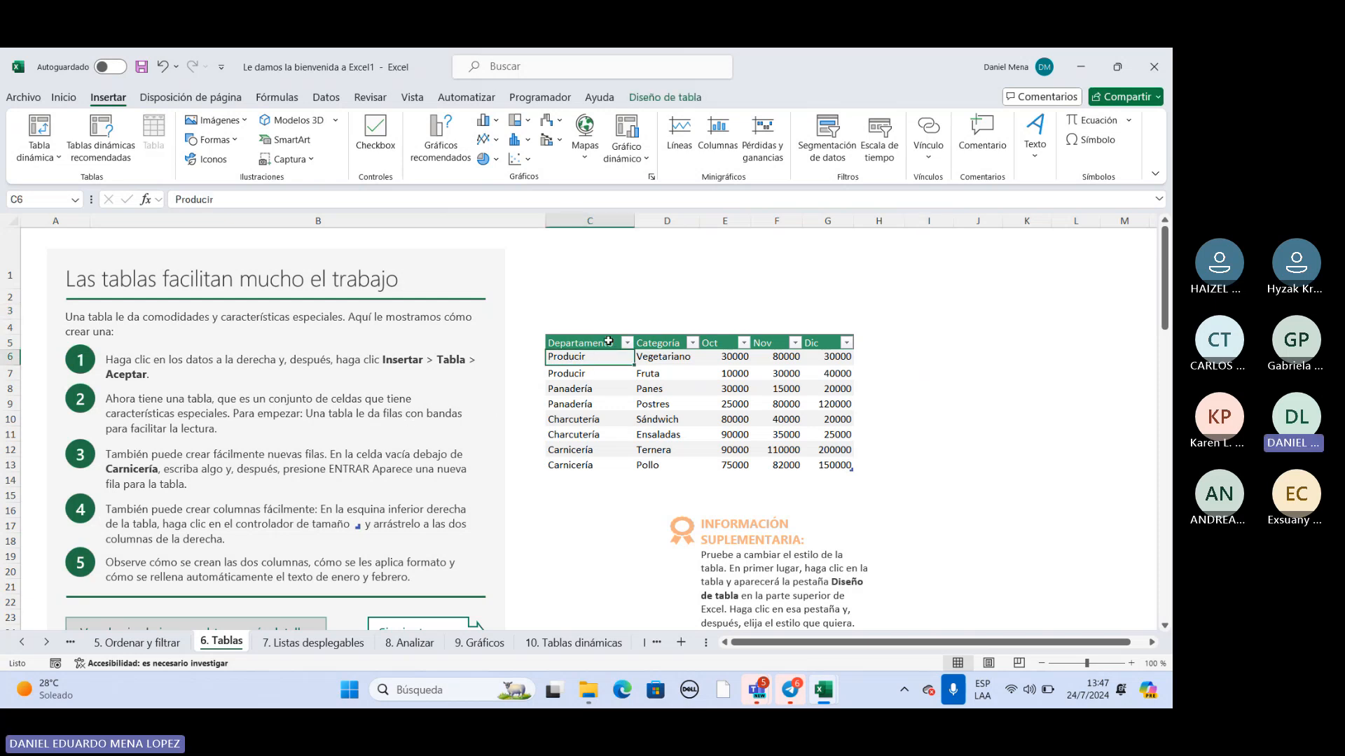
pyautogui.click(607, 342)
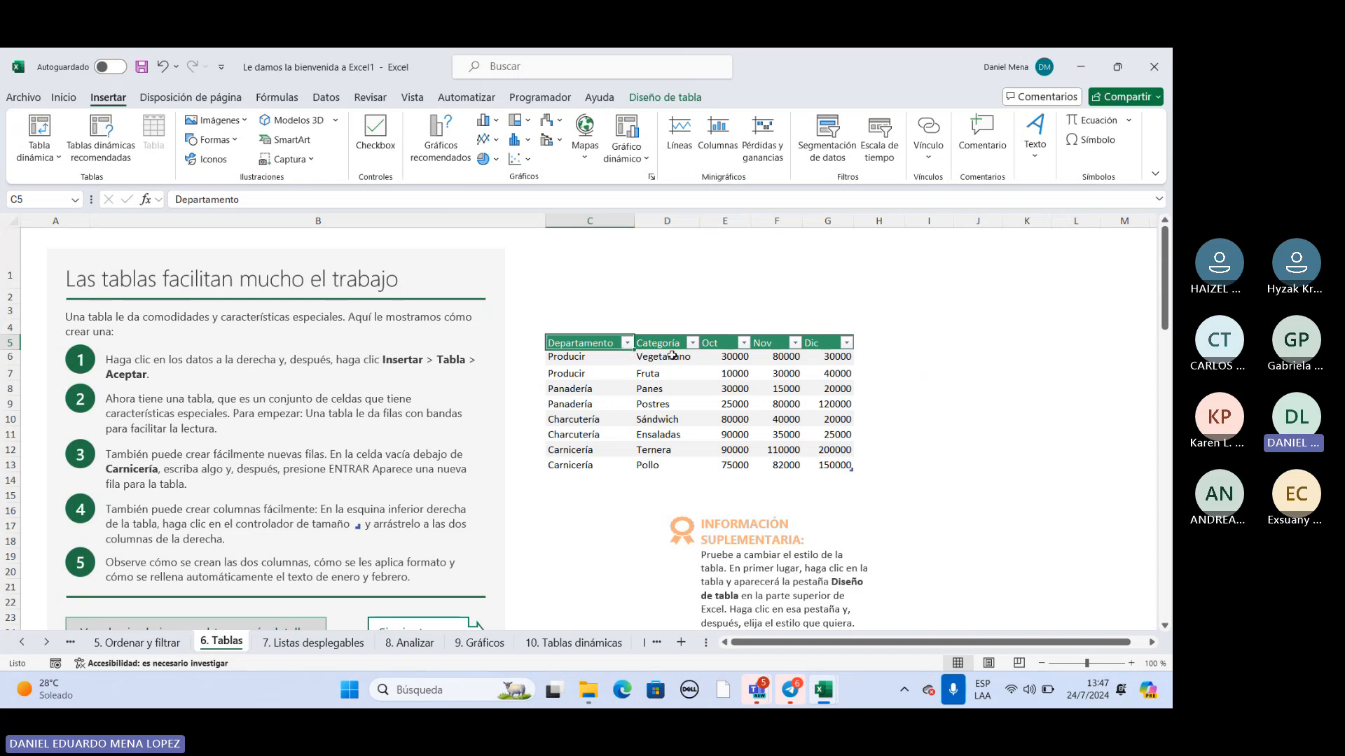
pyautogui.hotkey('ctrl', 'shift', 'l')
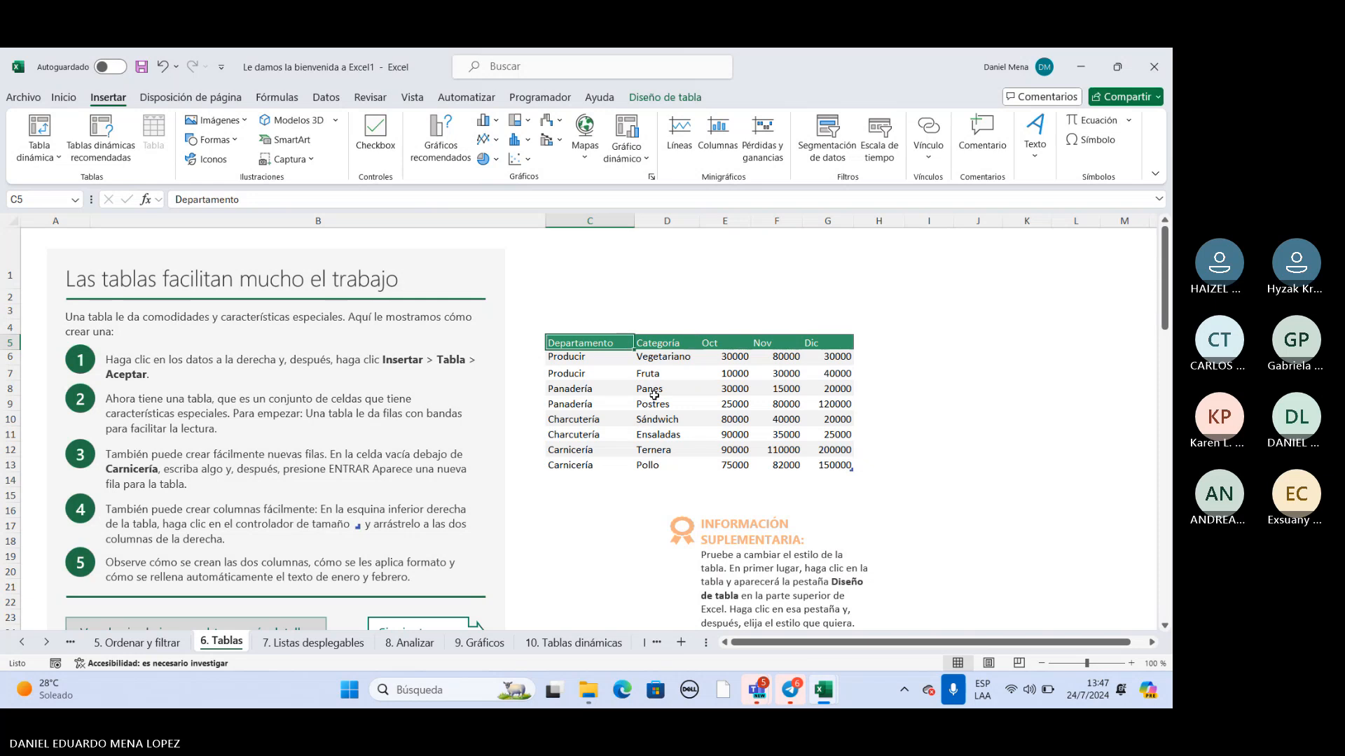
pyautogui.moveTo(596, 351); pyautogui.dragTo(814, 465)
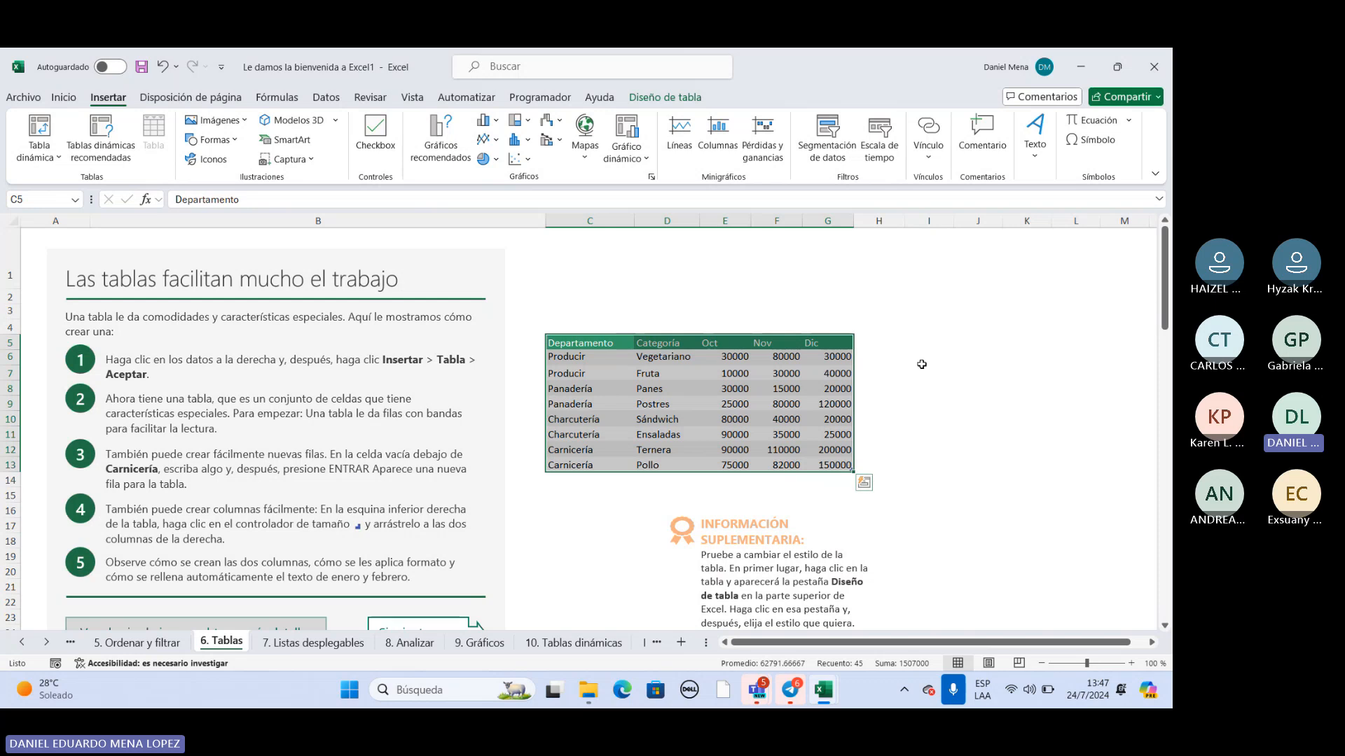
pyautogui.click(973, 357)
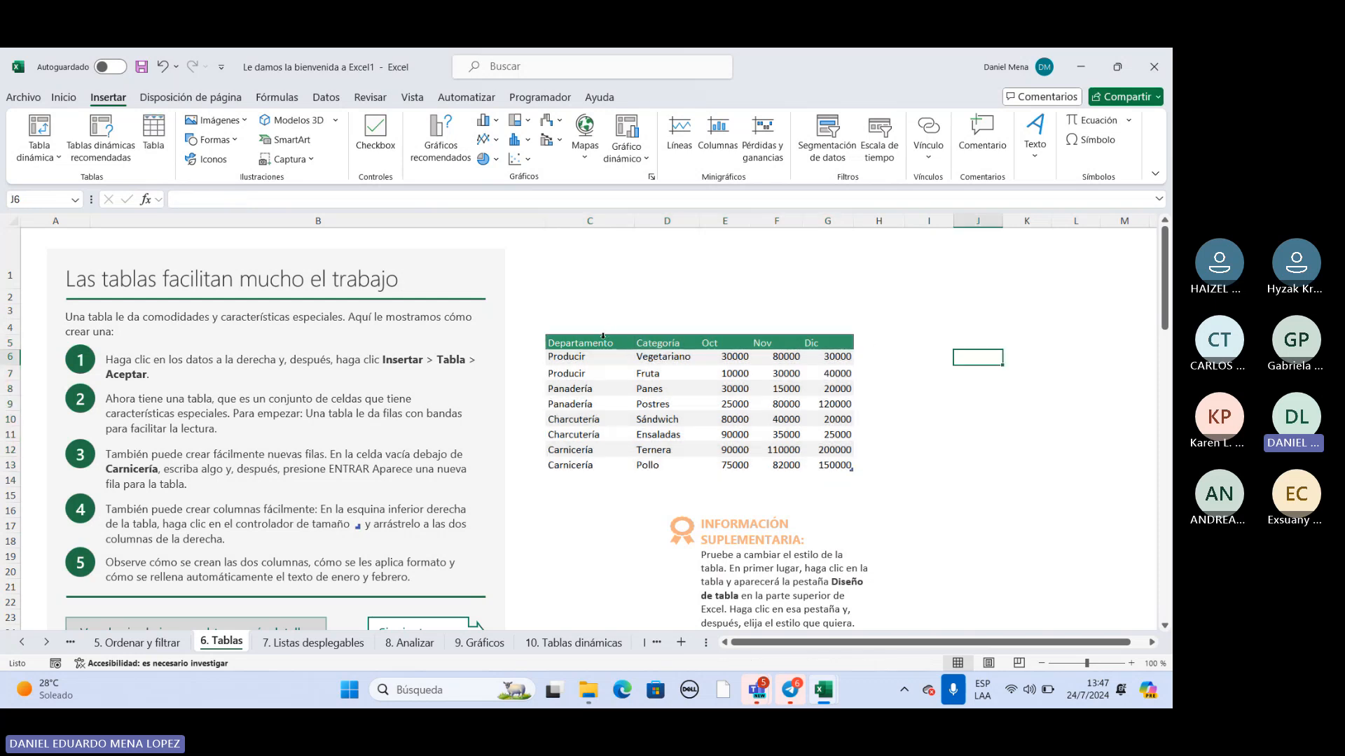
# Select the whole table C5:G13 and turn its header filter buttons back on.
pyautogui.moveTo(603, 336); pyautogui.dragTo(854, 472)
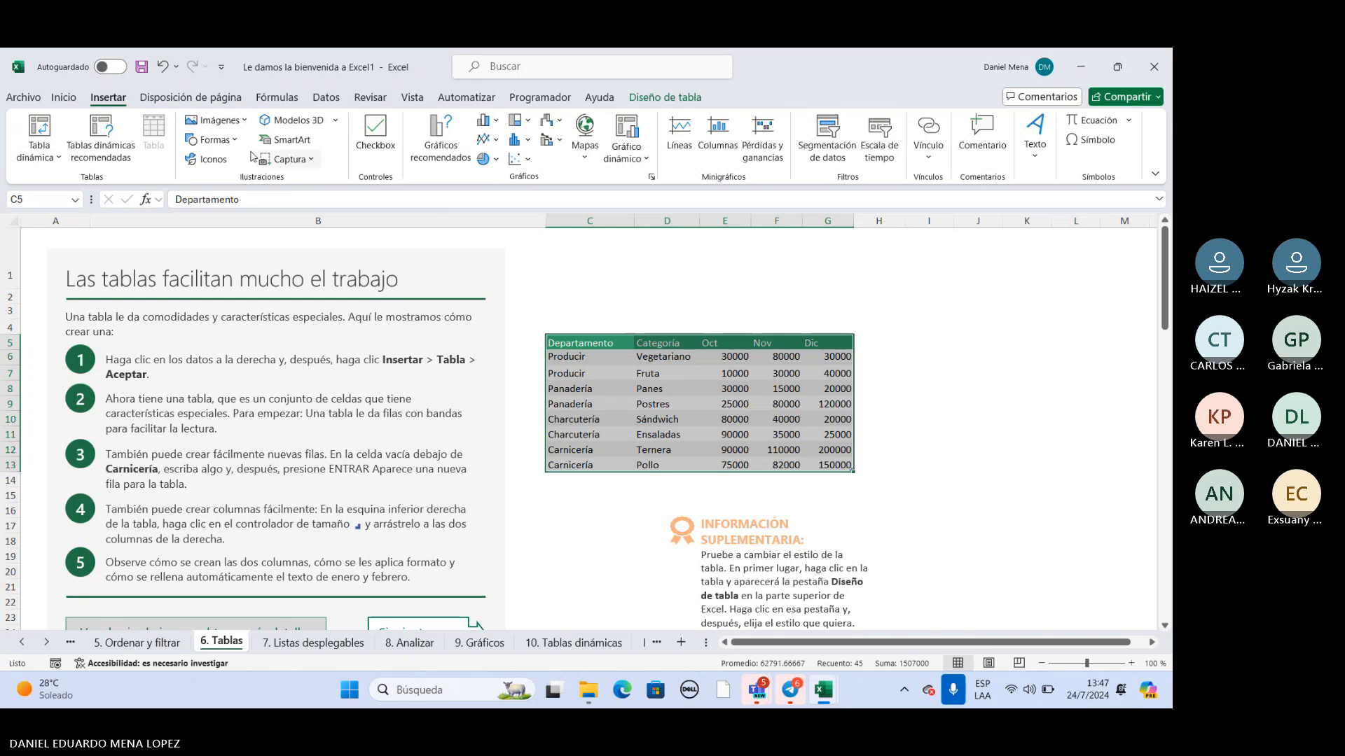
pyautogui.click(64, 98)
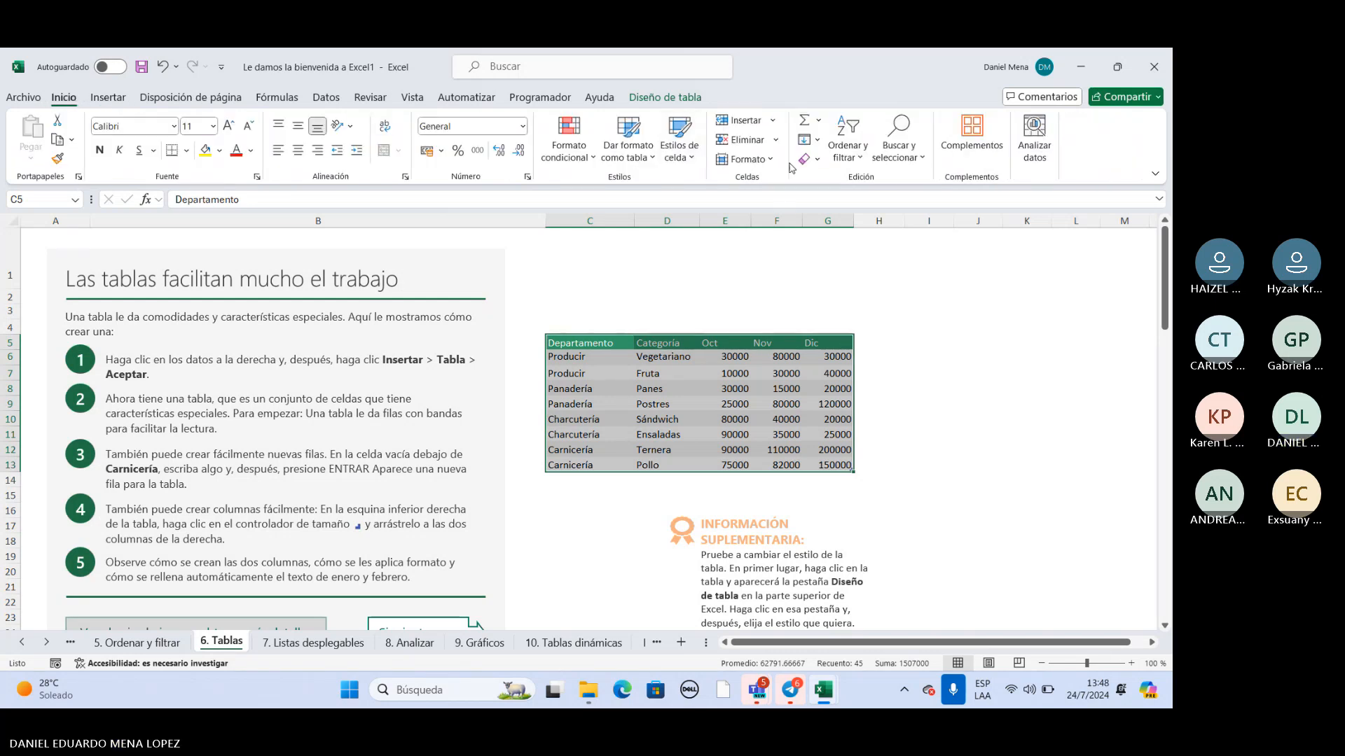
pyautogui.click(860, 161)
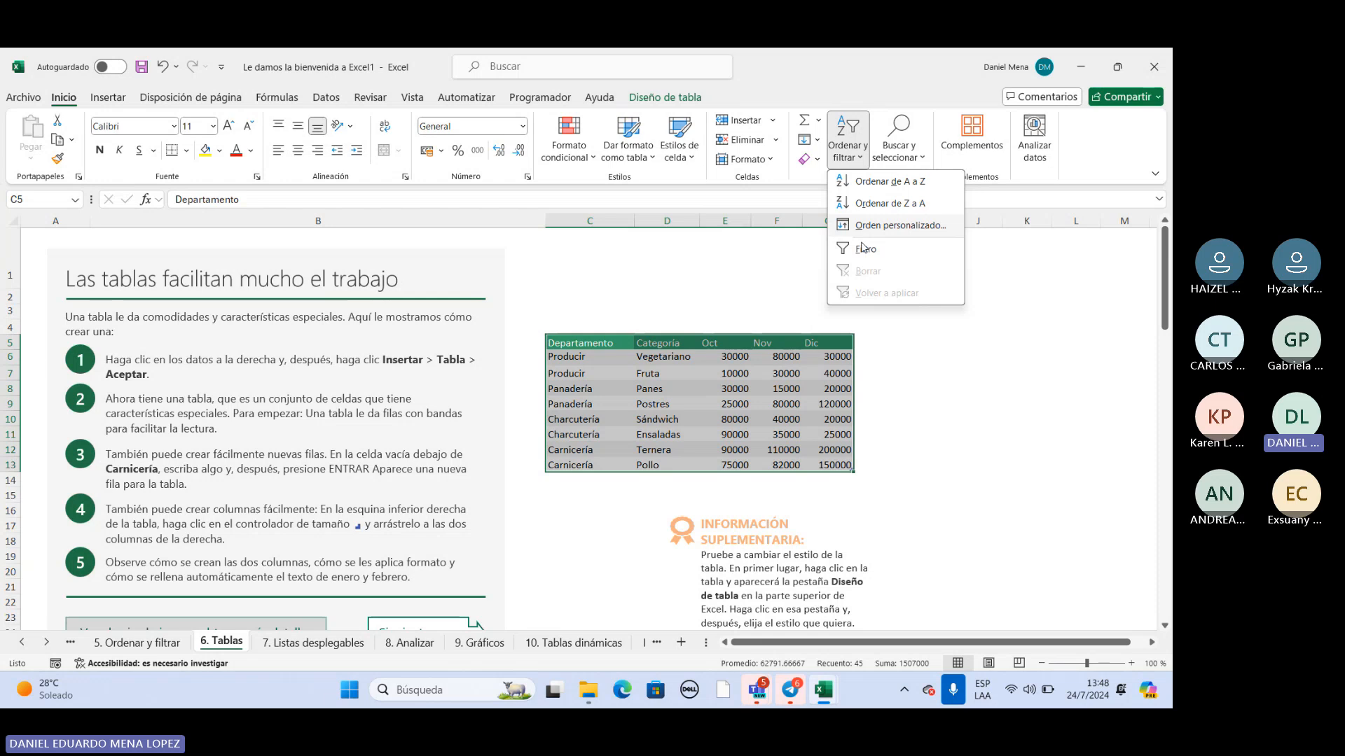
pyautogui.click(862, 248)
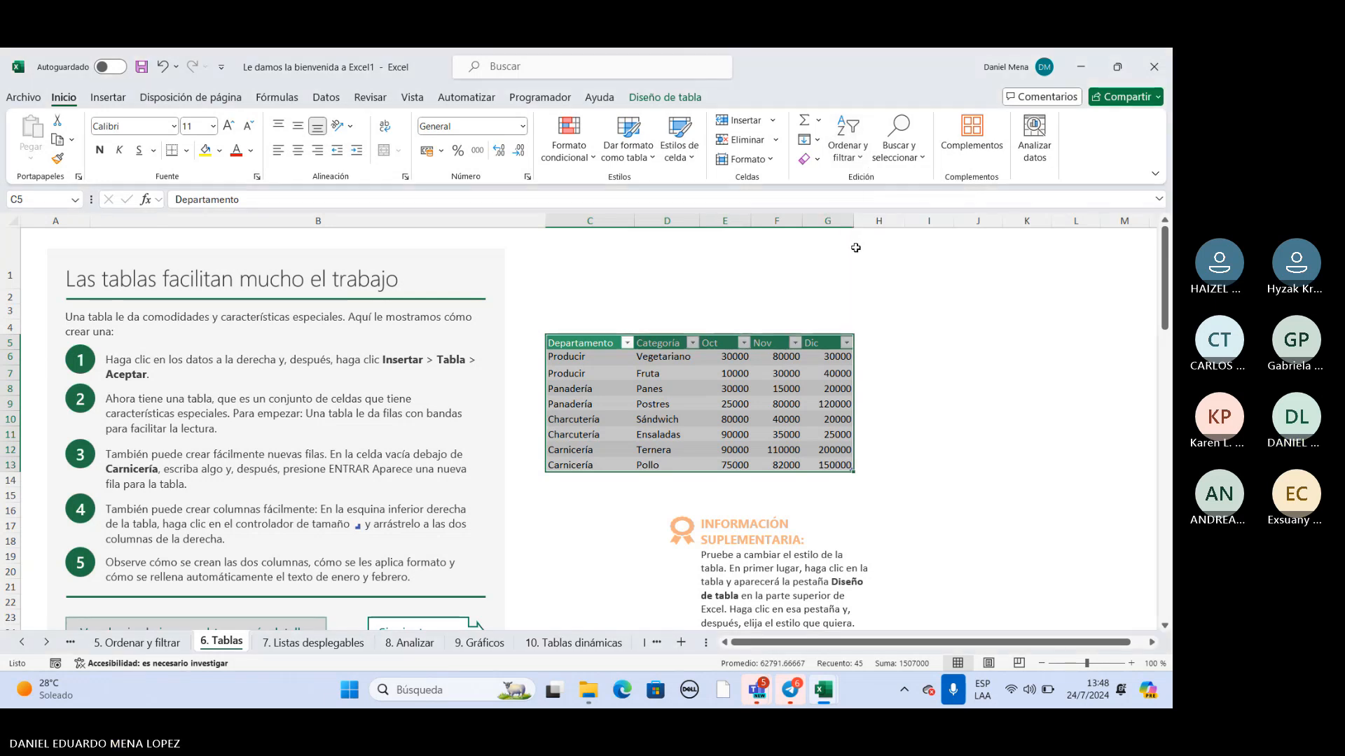
pyautogui.click(908, 283)
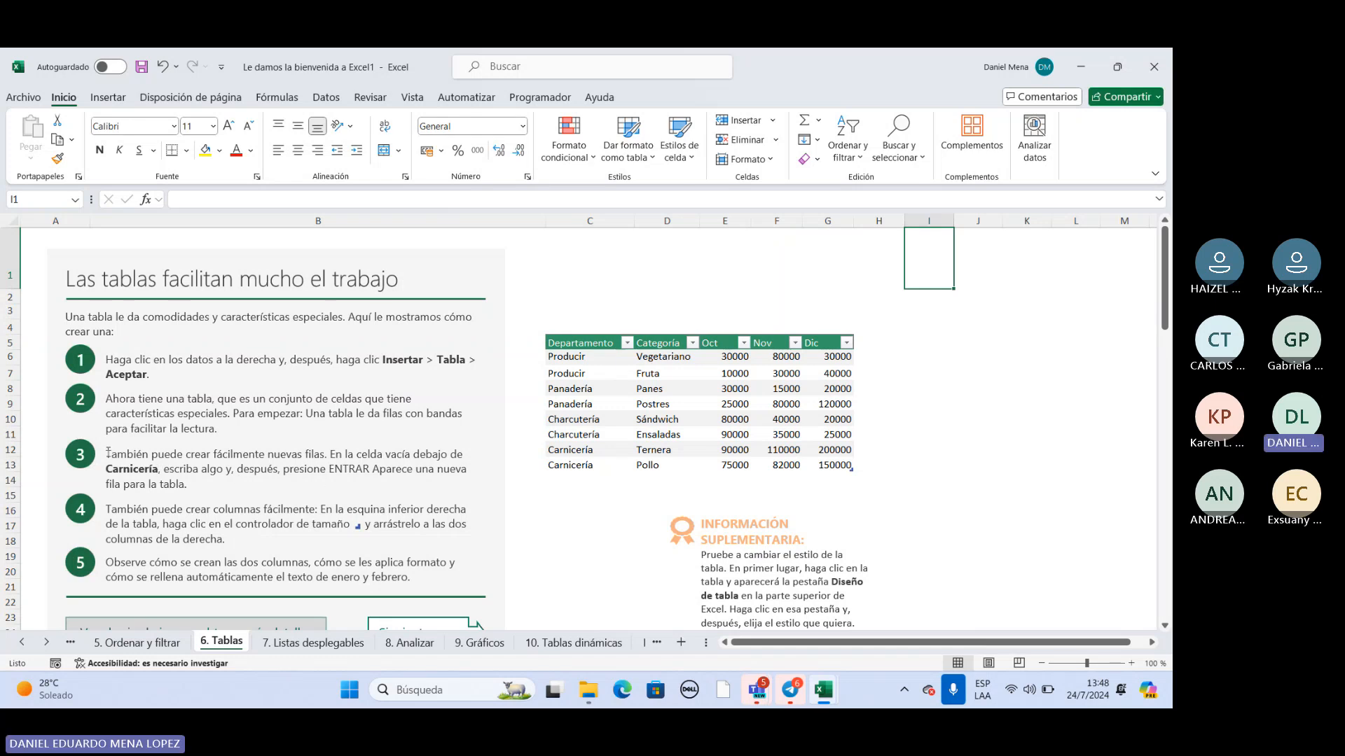
pyautogui.moveTo(109, 453); pyautogui.dragTo(370, 534)
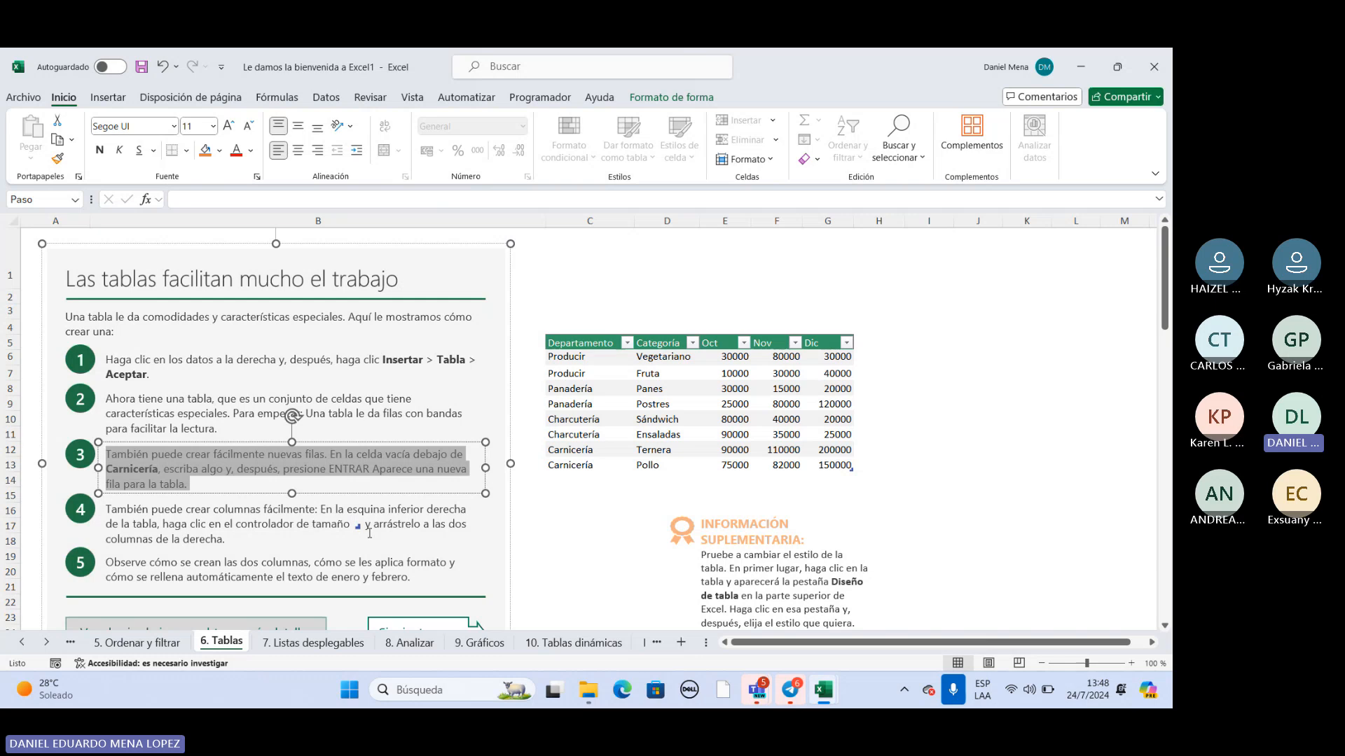
pyautogui.click(434, 525)
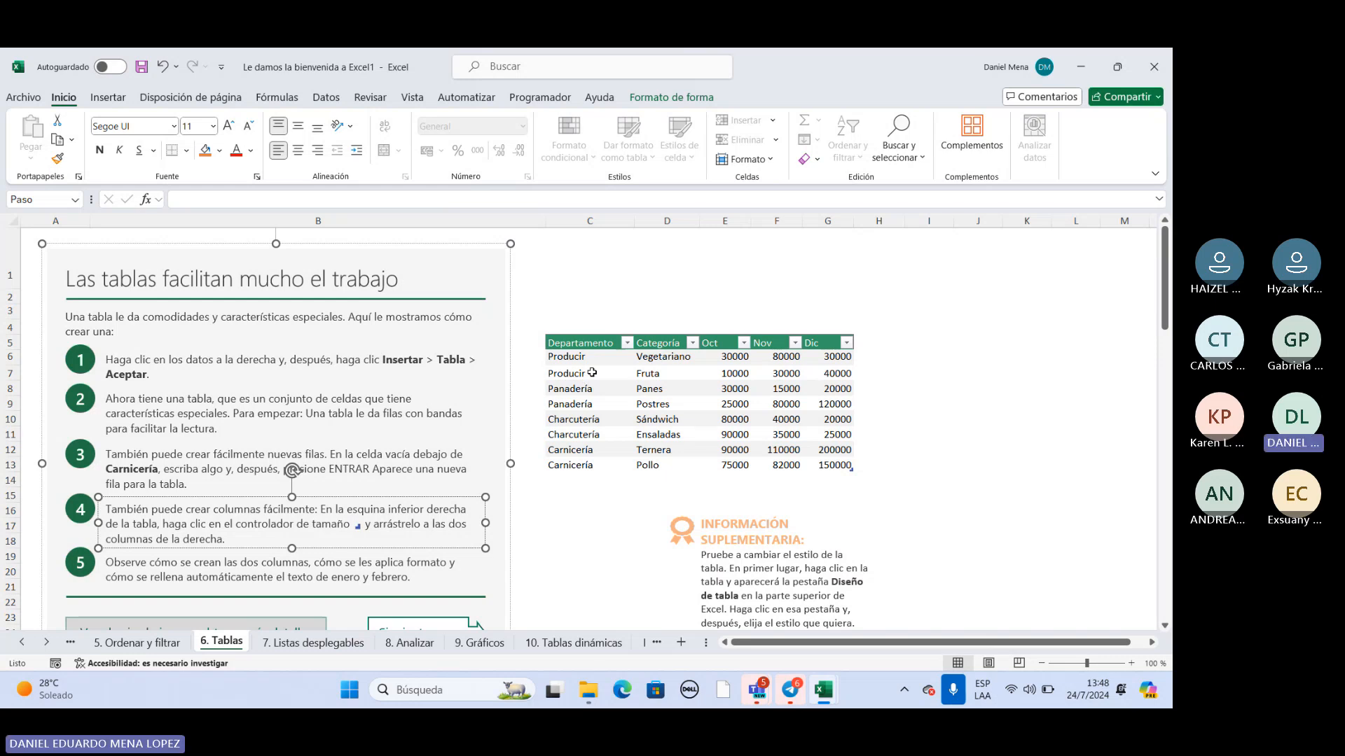
pyautogui.moveTo(600, 342); pyautogui.dragTo(833, 465)
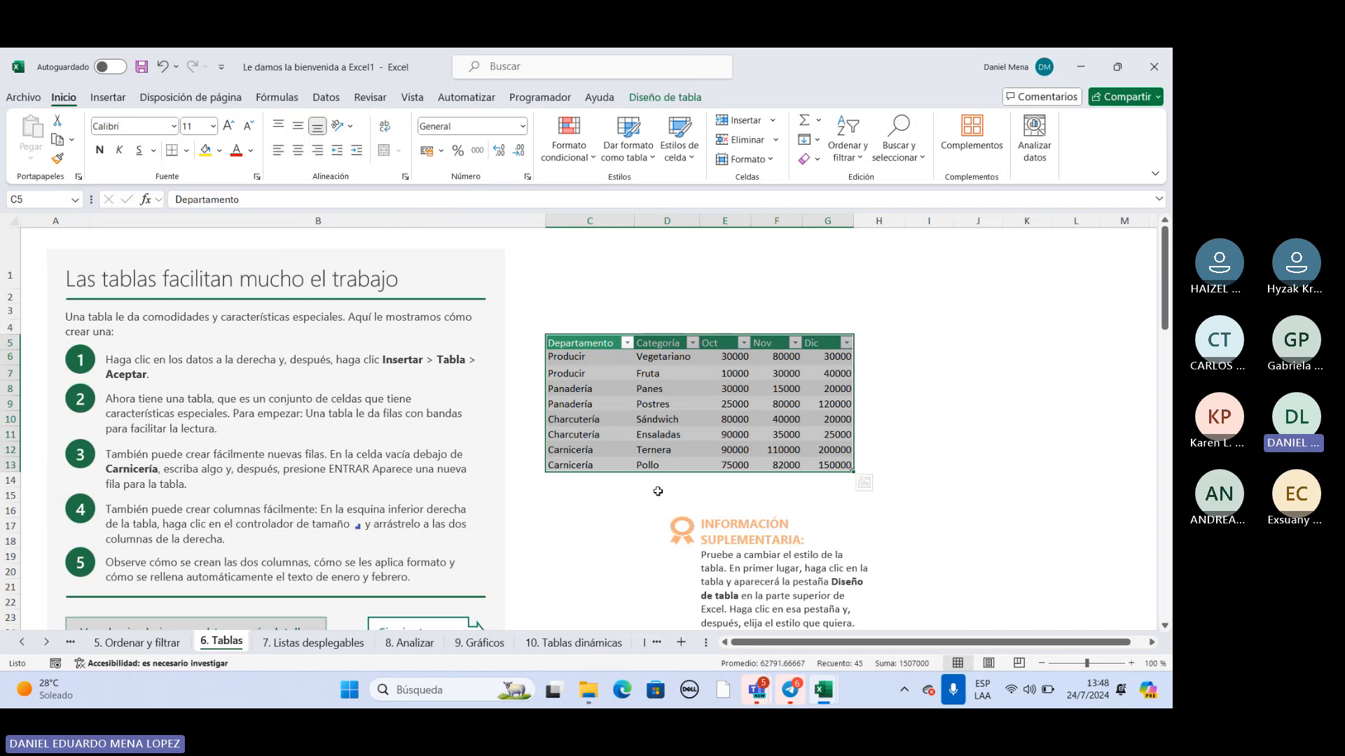
pyautogui.click(591, 481)
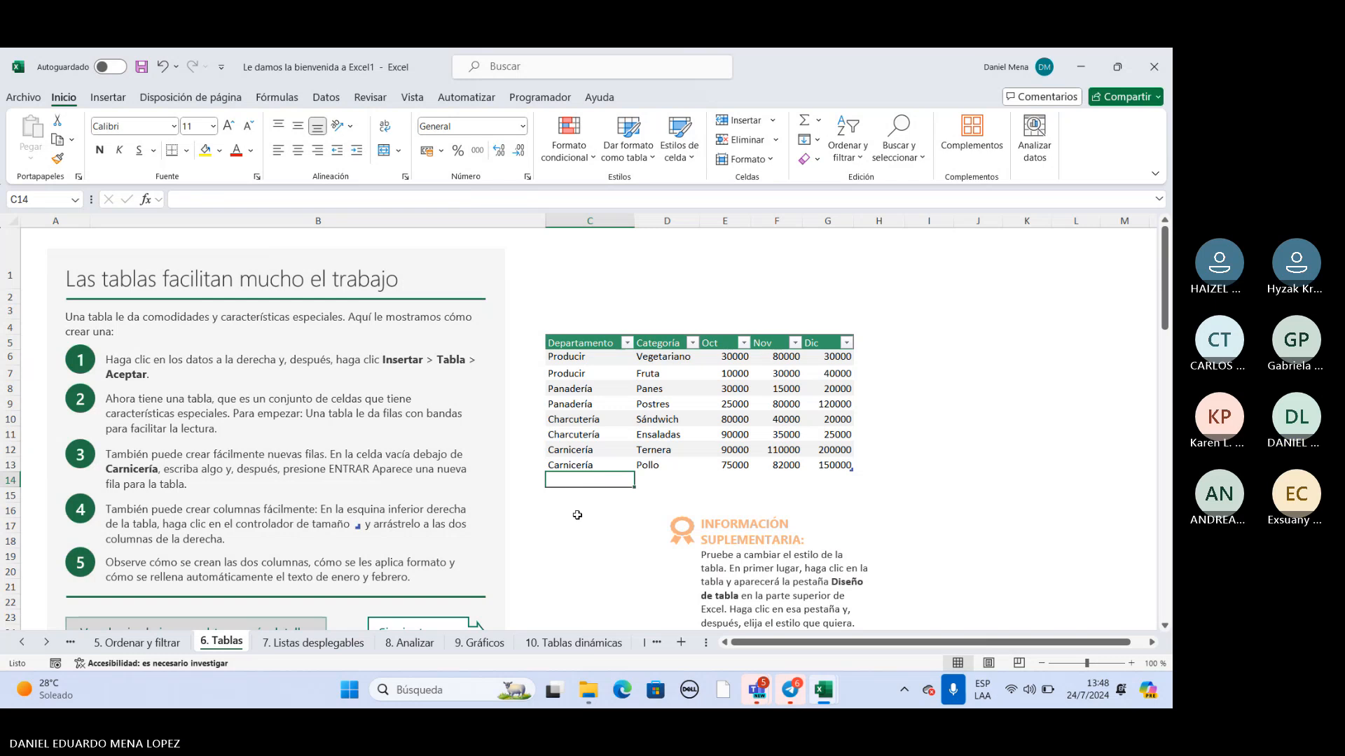
pyautogui.click(634, 493)
pyautogui.click(602, 492)
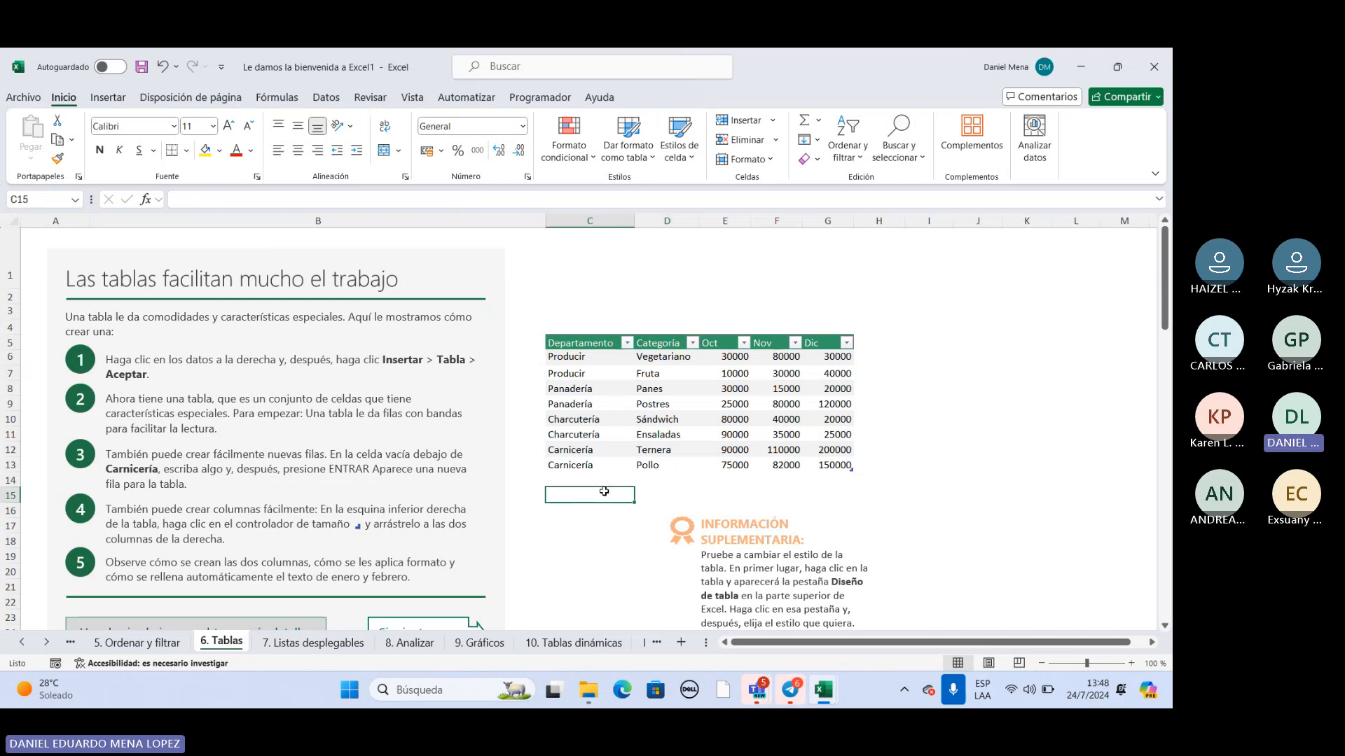
# Add a new row to the department table by entering "Atencion al cliente" in C14, directly below the last Carnicería entry.
pyautogui.click(593, 482)
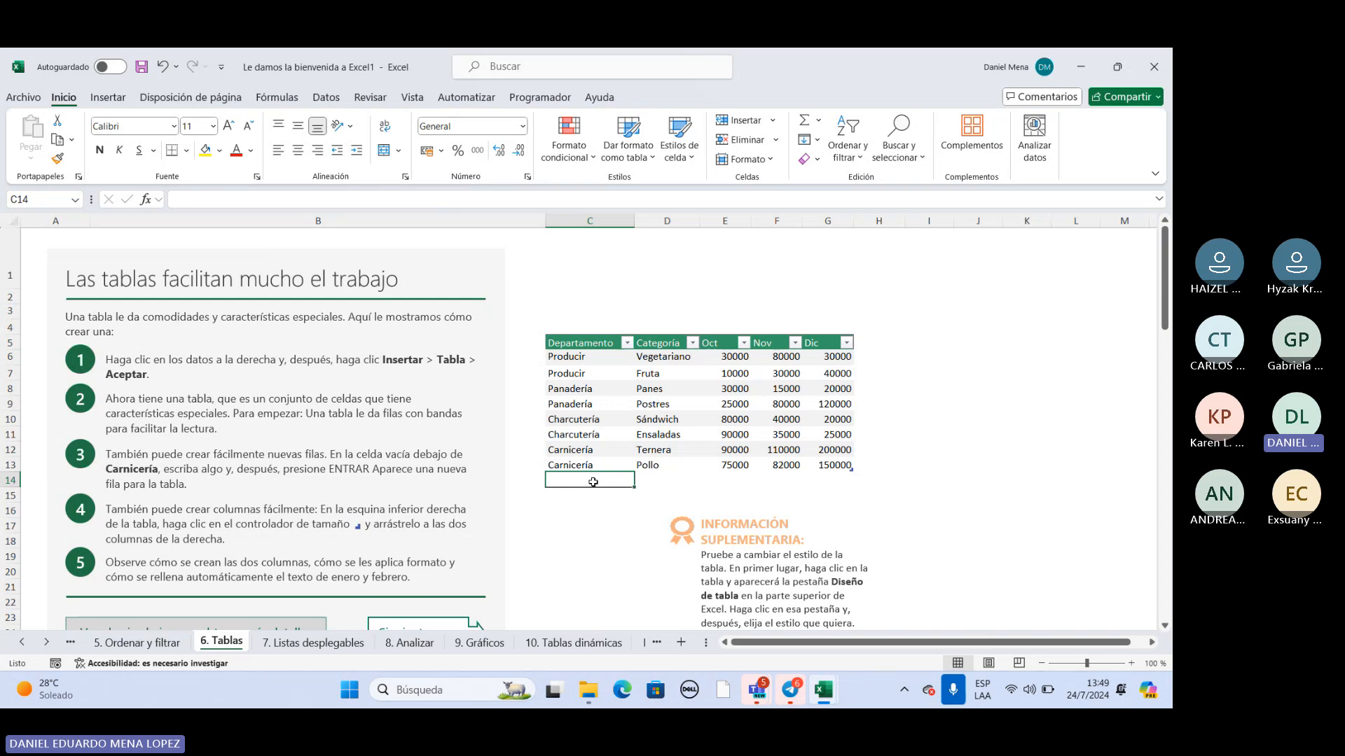
pyautogui.write('a')
pyautogui.press('BackSpace')
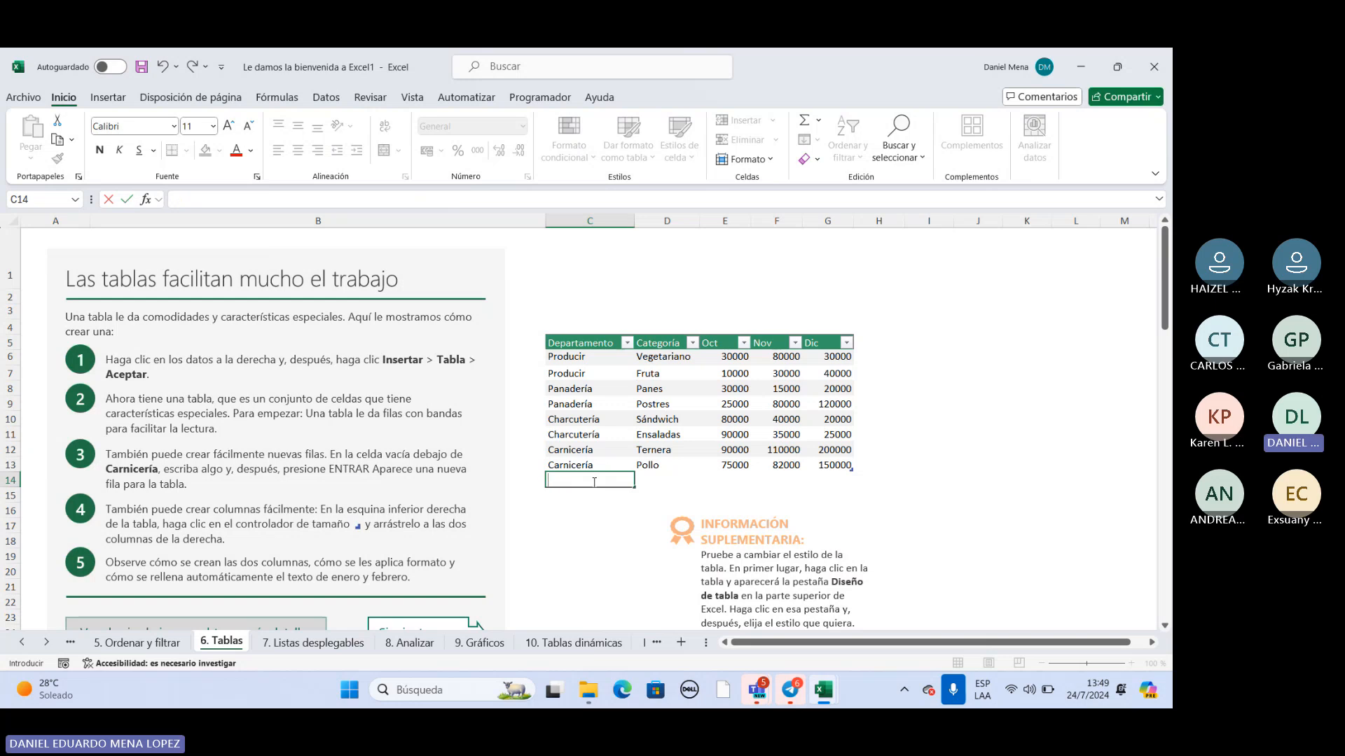
pyautogui.press('Escape')
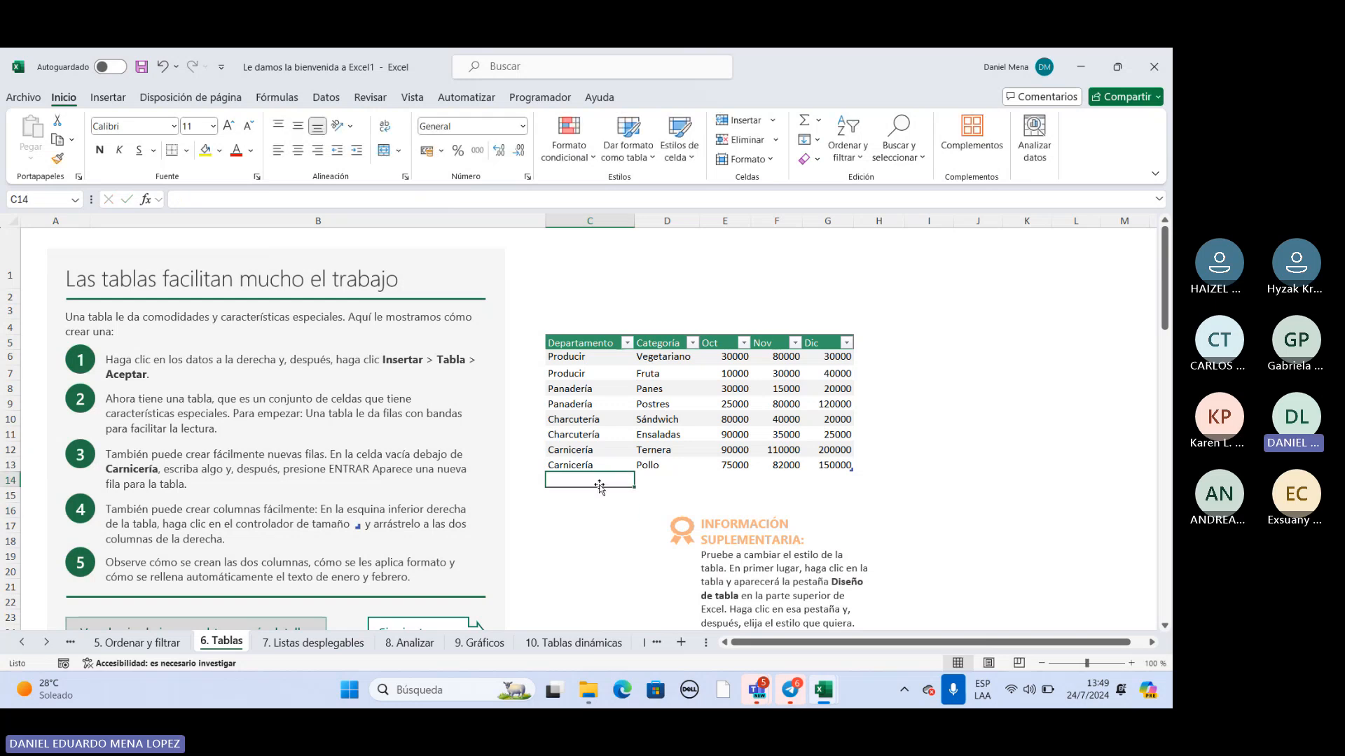
pyautogui.write('Atencion')
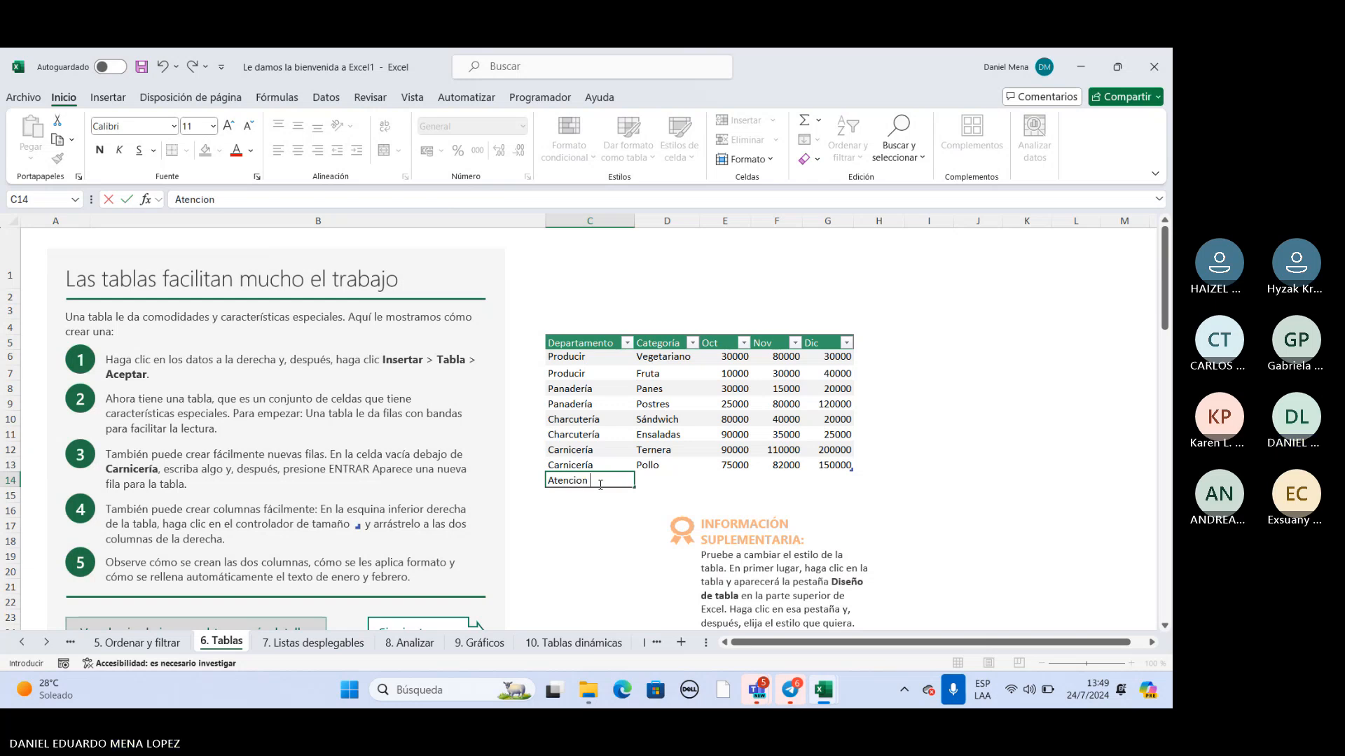
pyautogui.write(' al c')
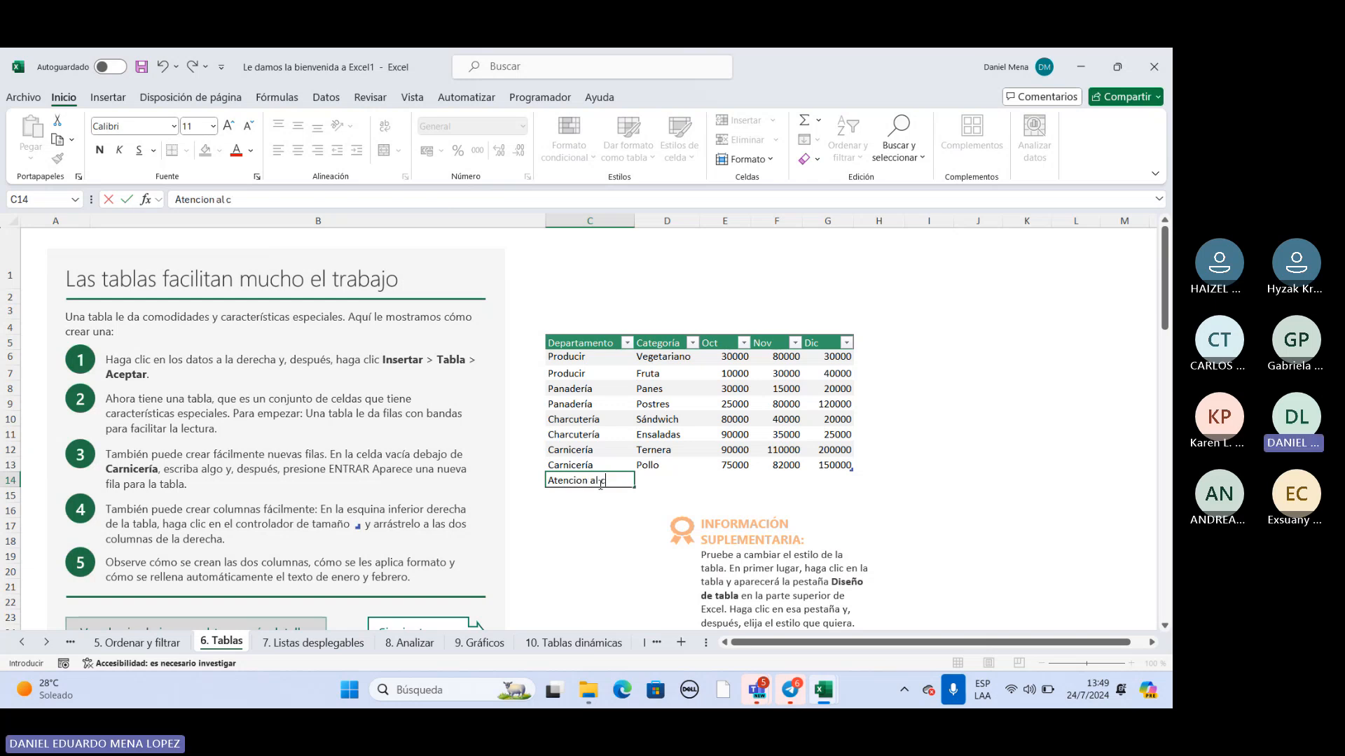
pyautogui.write('liente')
pyautogui.click(622, 520)
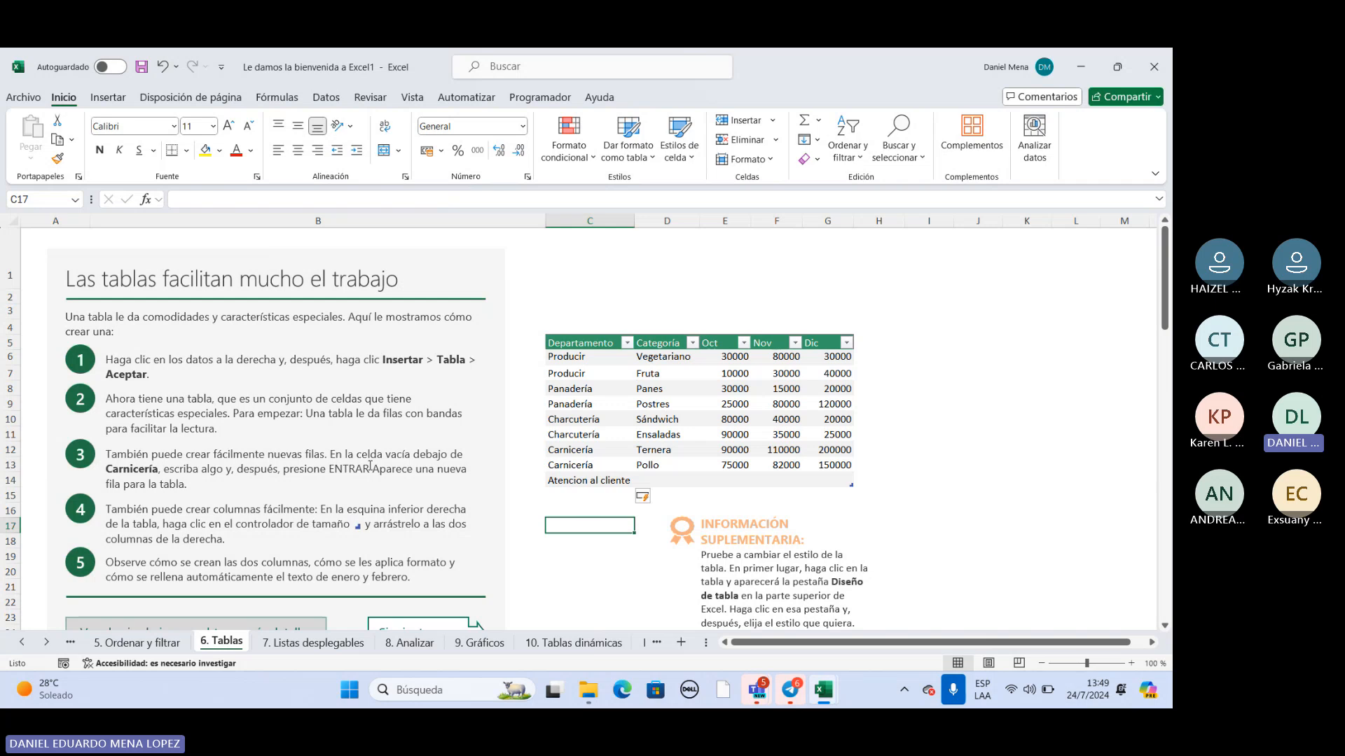
# Add another row to the department table by entering "produccion" in C15.
pyautogui.click(563, 495)
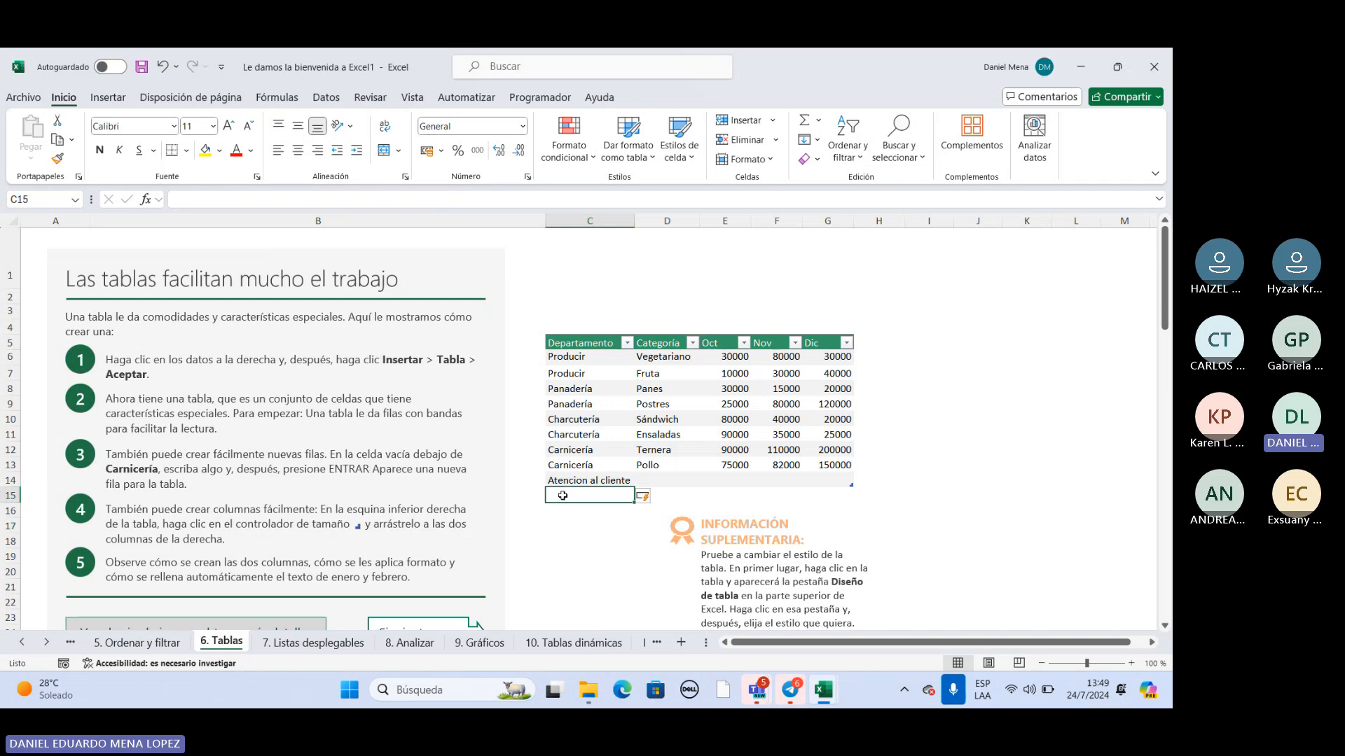
pyautogui.write('prod')
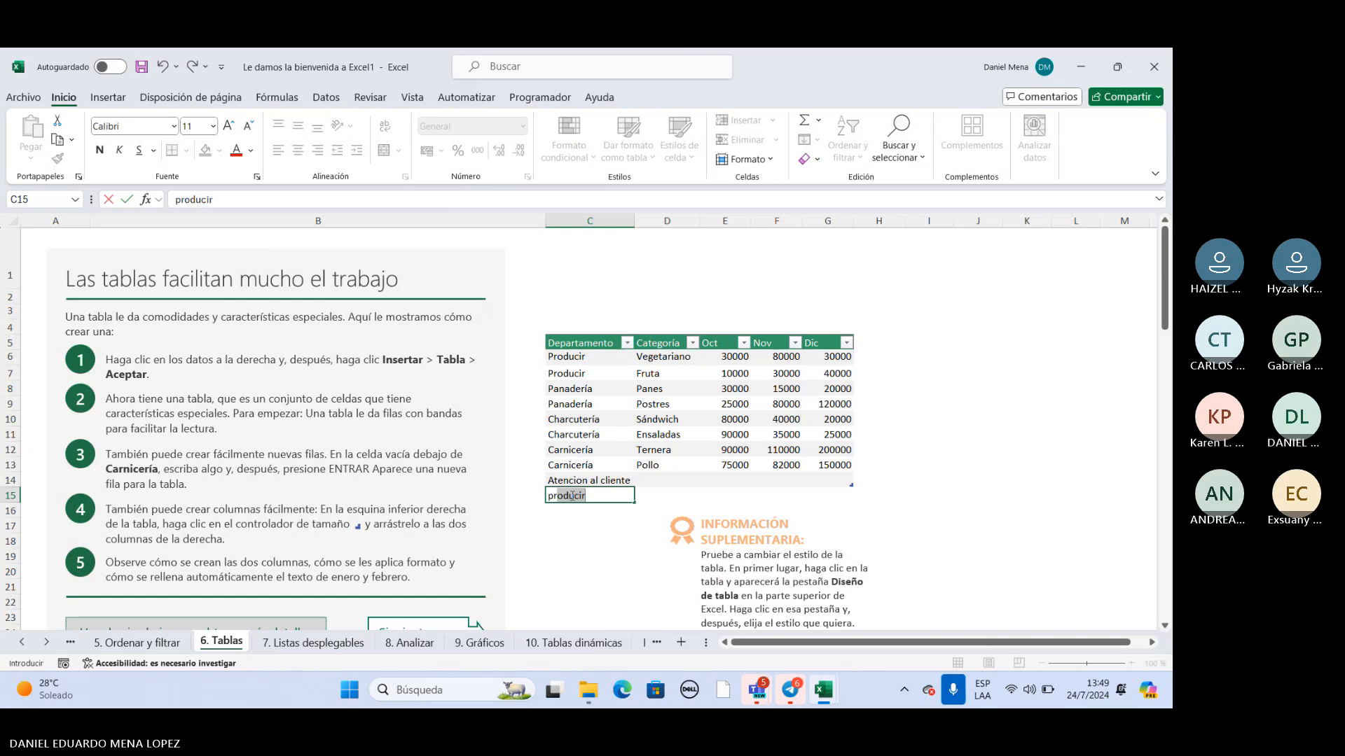
pyautogui.write('uccion')
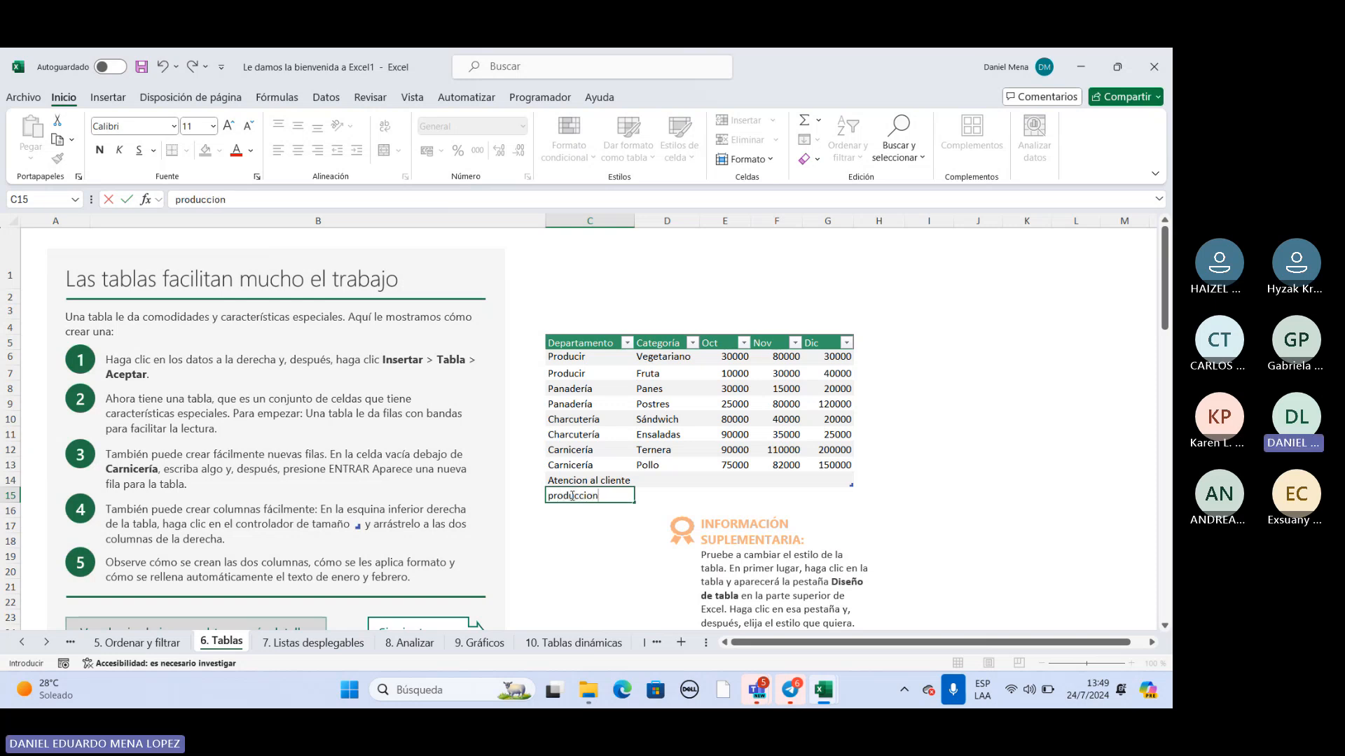
pyautogui.press('Return')
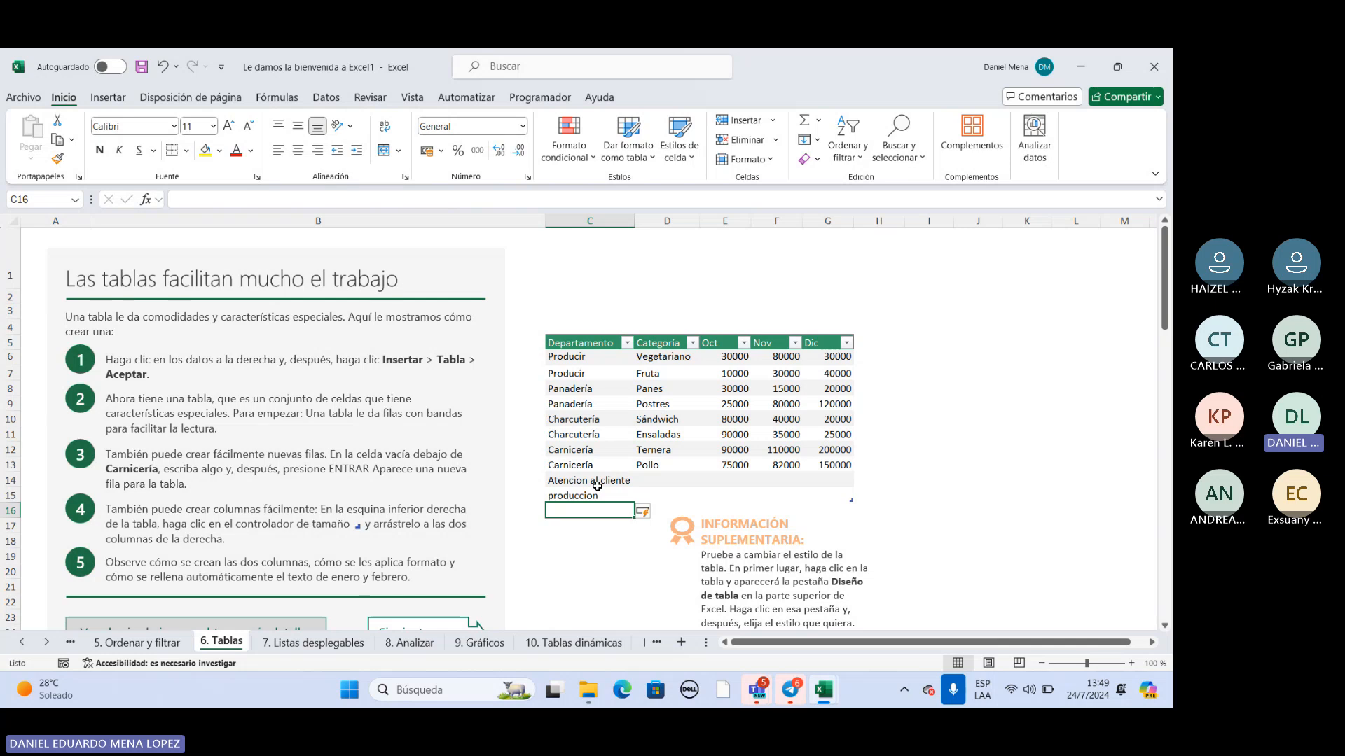
# Extend the department table by two columns, through column I, using its resize handle.
pyautogui.click(851, 505)
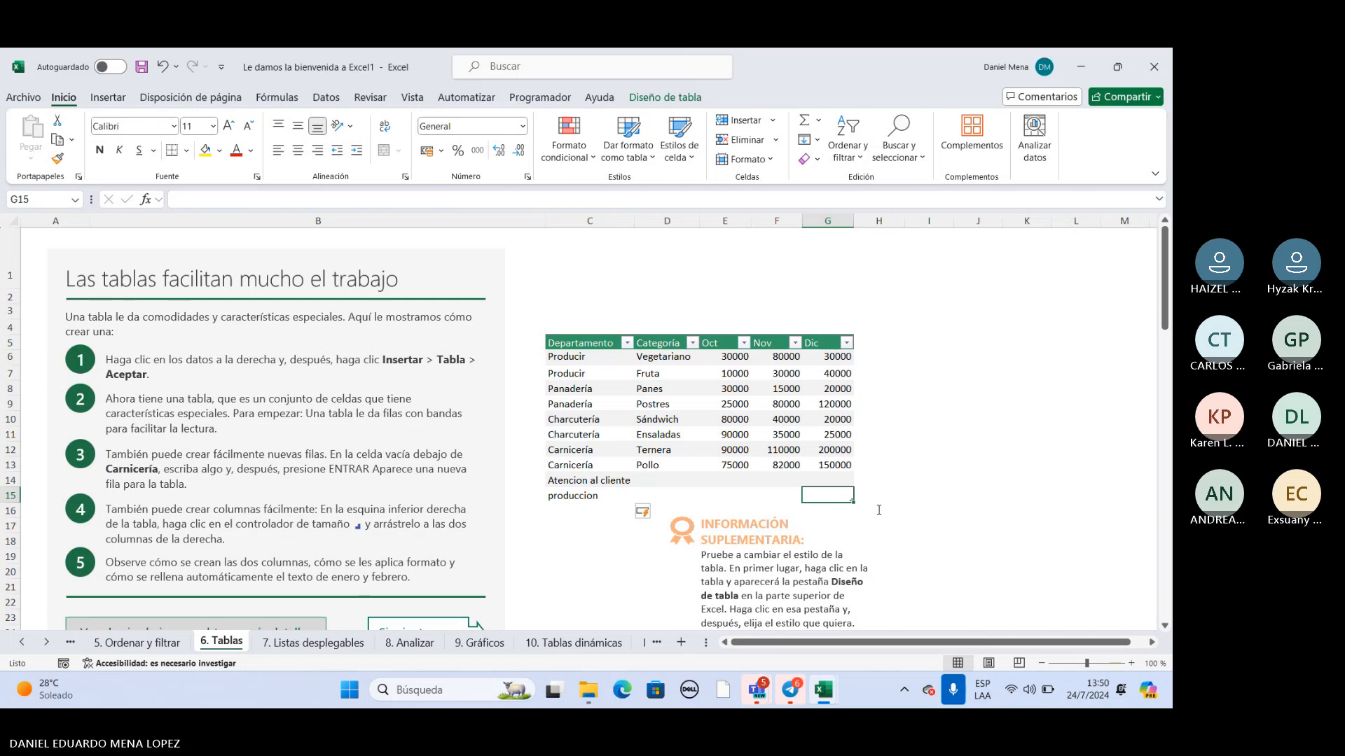
pyautogui.click(857, 499)
pyautogui.click(923, 483)
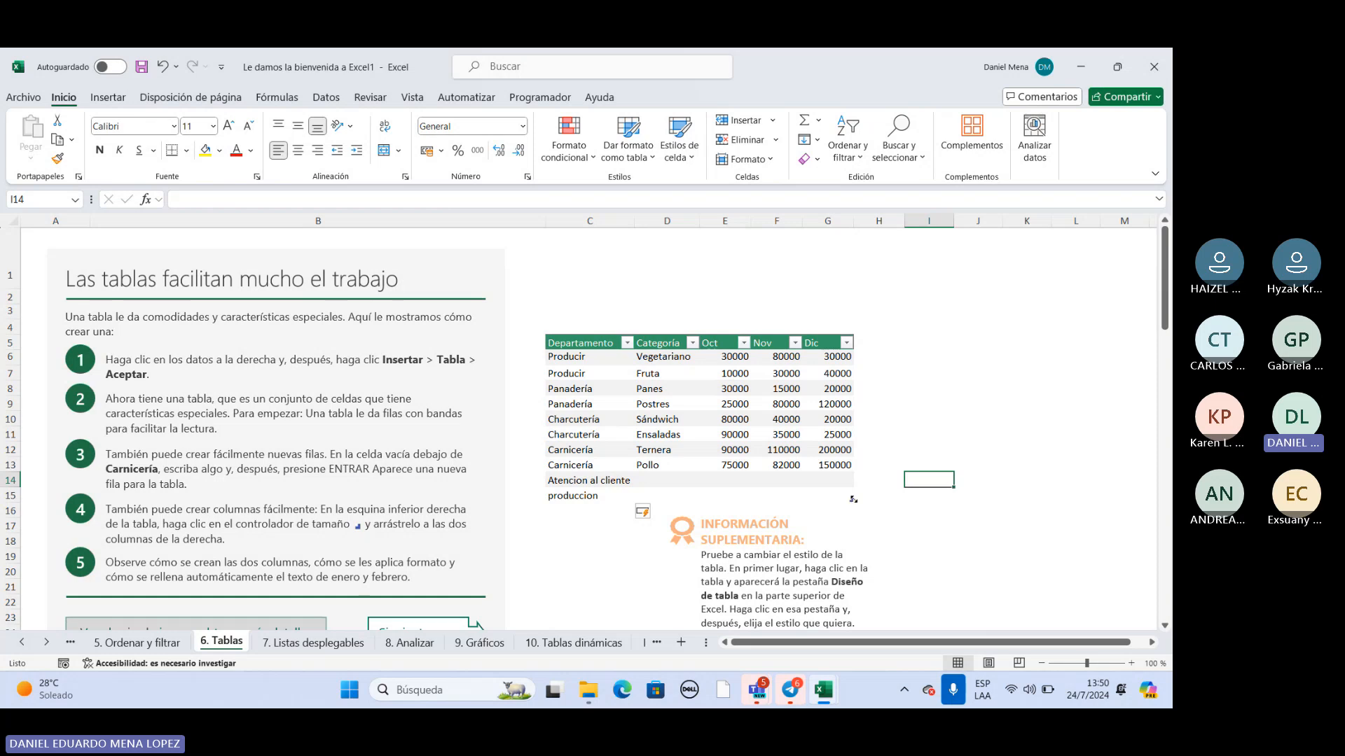
pyautogui.moveTo(853, 499); pyautogui.dragTo(953, 500)
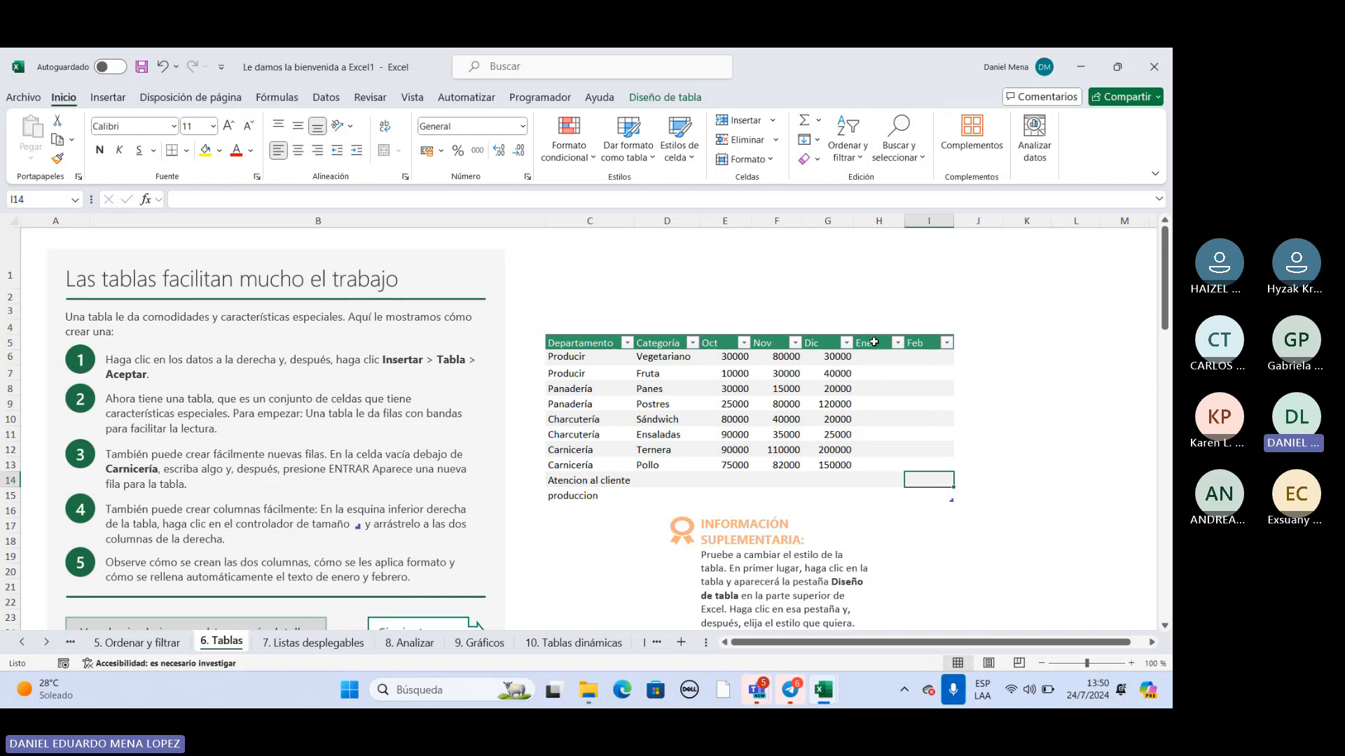
# Check the Dic, Ene and Feb headers and extend the department table by three more columns, through column L.
pyautogui.click(818, 345)
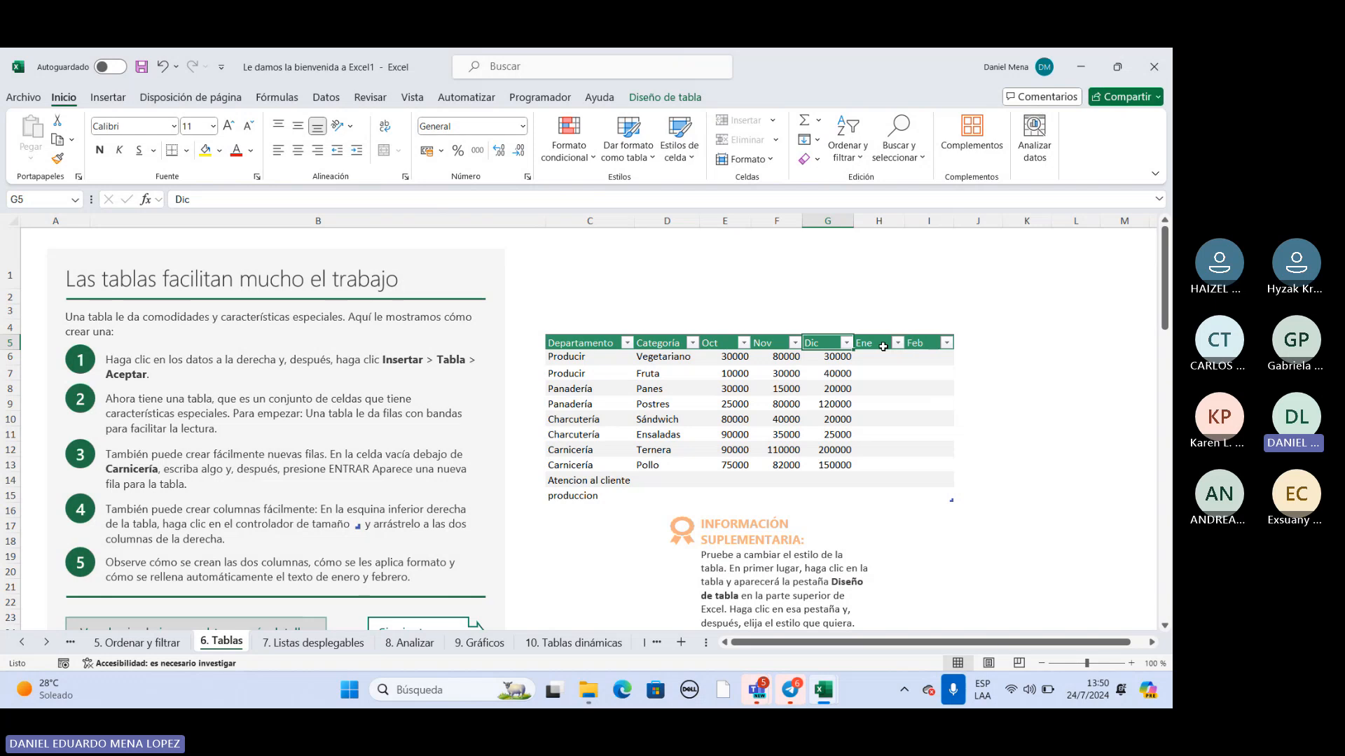
pyautogui.click(883, 345)
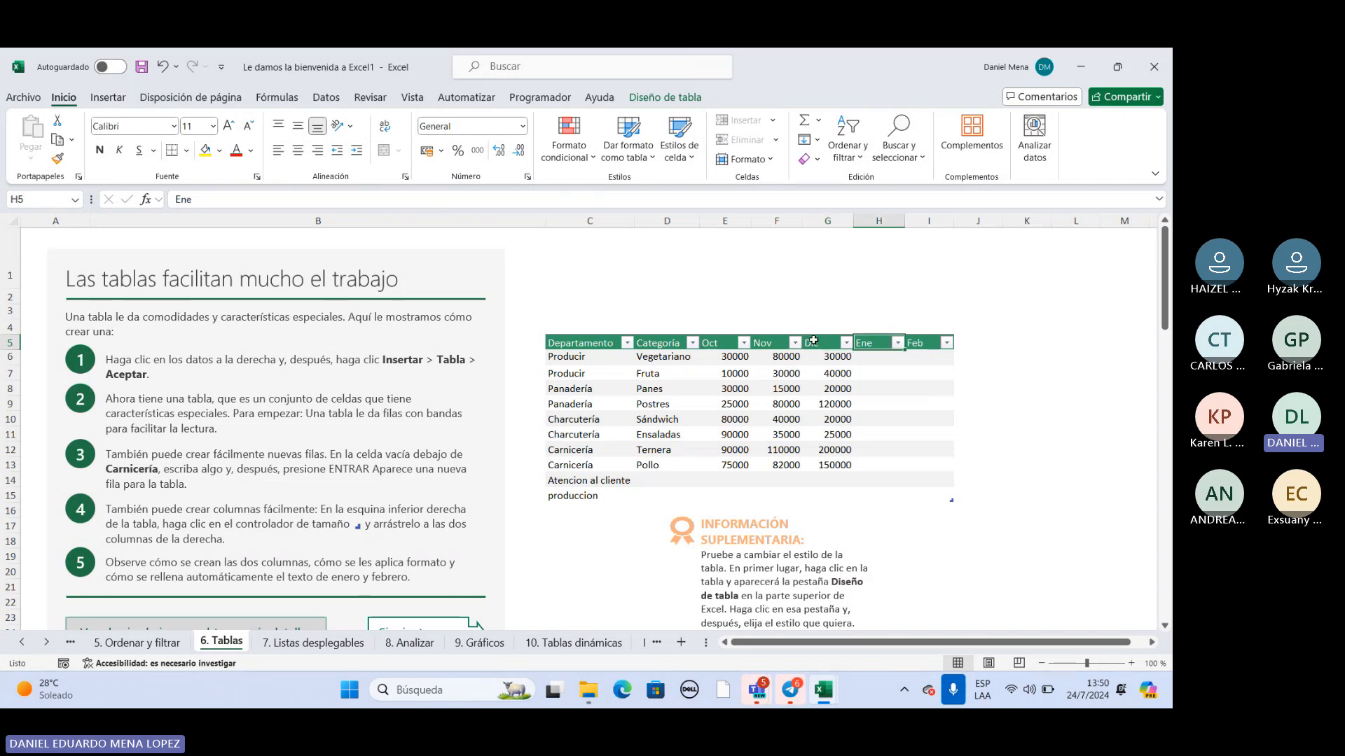
pyautogui.click(816, 341)
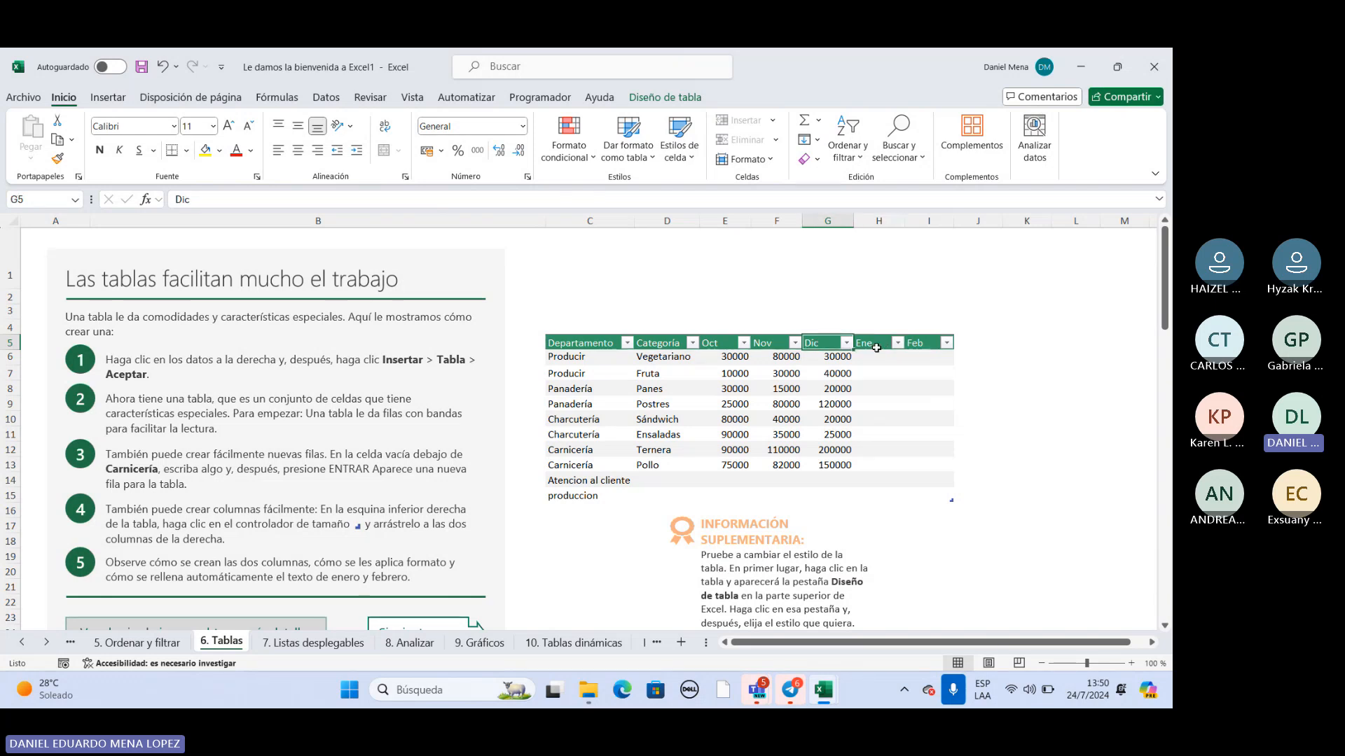
pyautogui.click(877, 347)
pyautogui.click(915, 342)
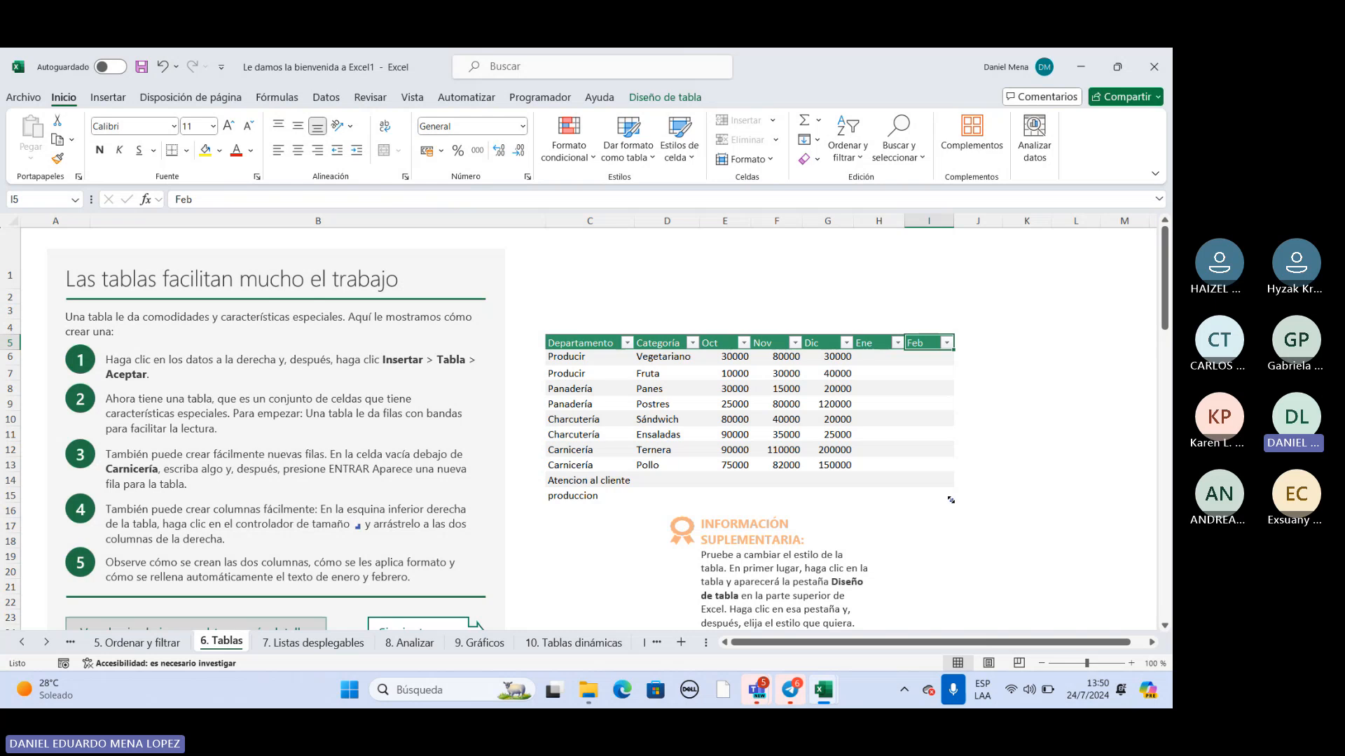
pyautogui.moveTo(956, 500); pyautogui.dragTo(1099, 501)
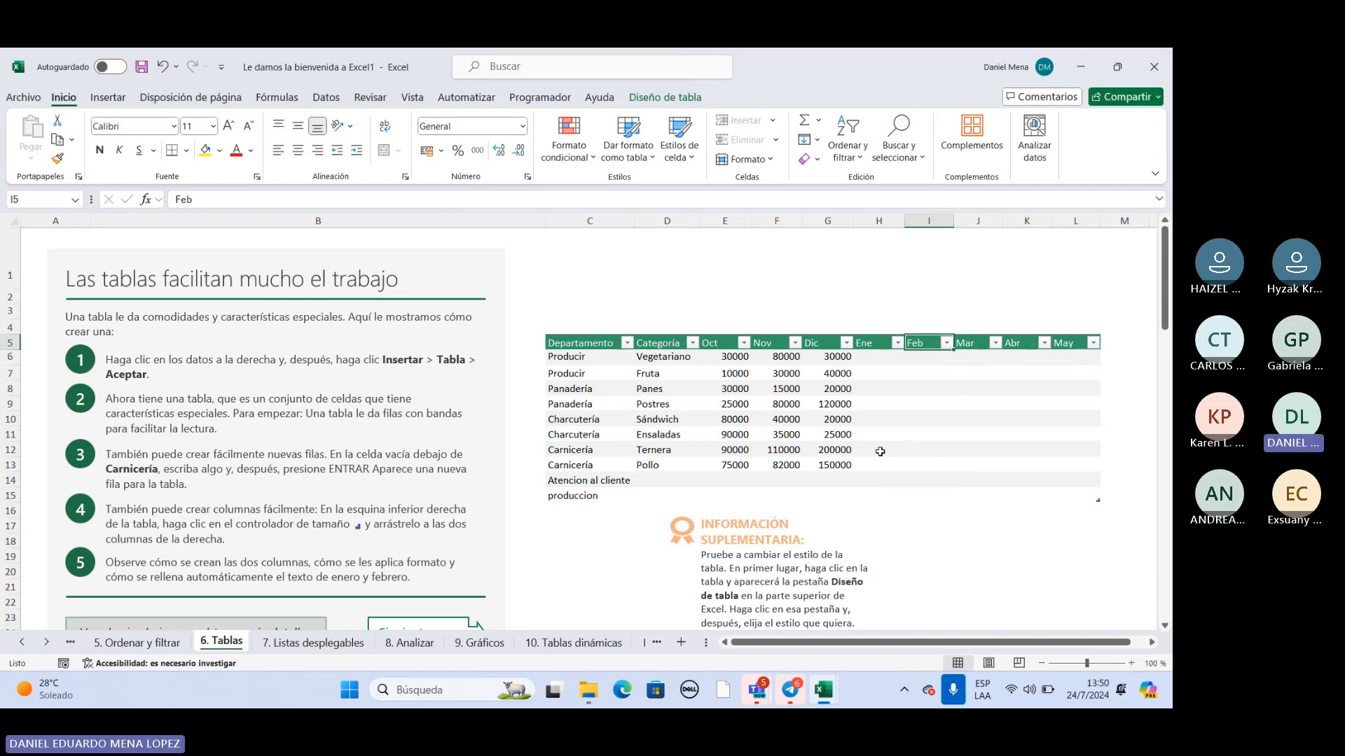
# In the Columnas calculadas exercise, fill the Total column from H34 with =SUMA(ColumnasCalculadas[@[Oct]:[Dic]]).
pyautogui.scroll(-7, 876, 453)
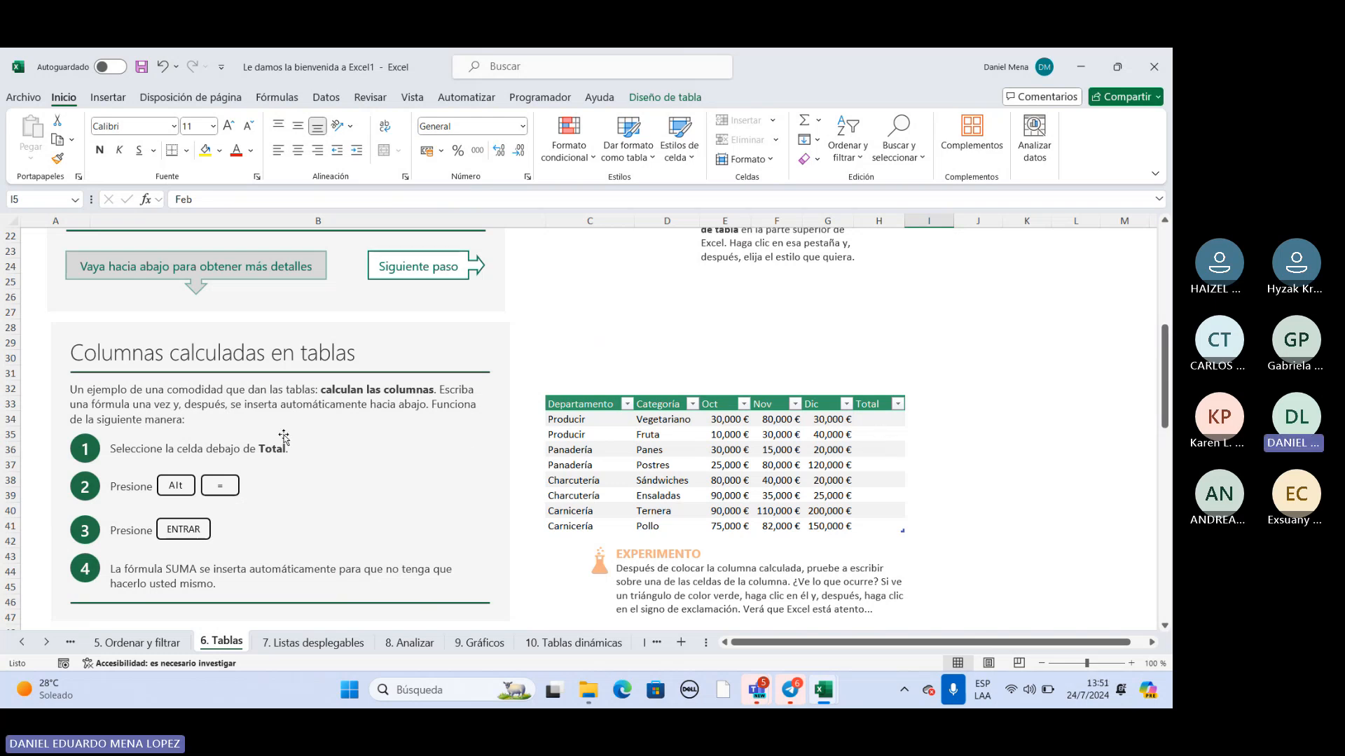
pyautogui.scroll(-1, 653, 463)
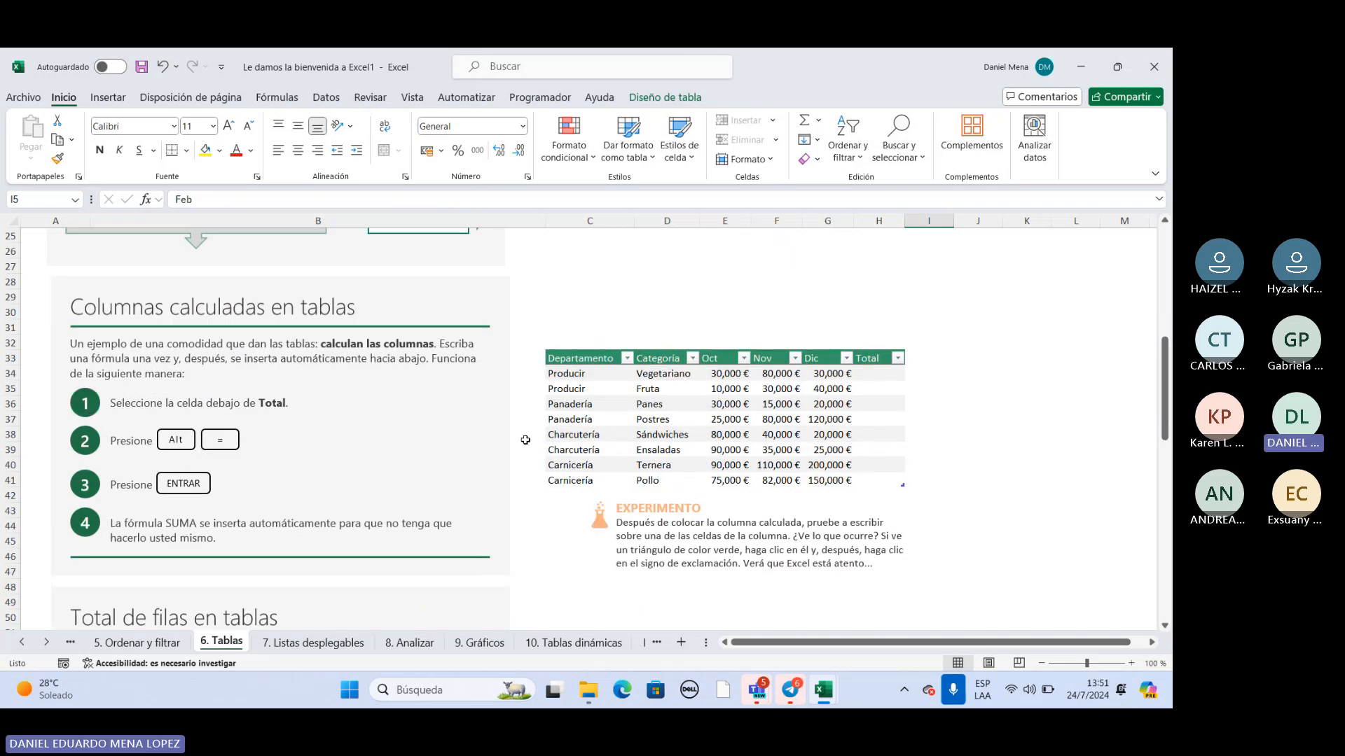
pyautogui.moveTo(595, 359); pyautogui.dragTo(595, 466)
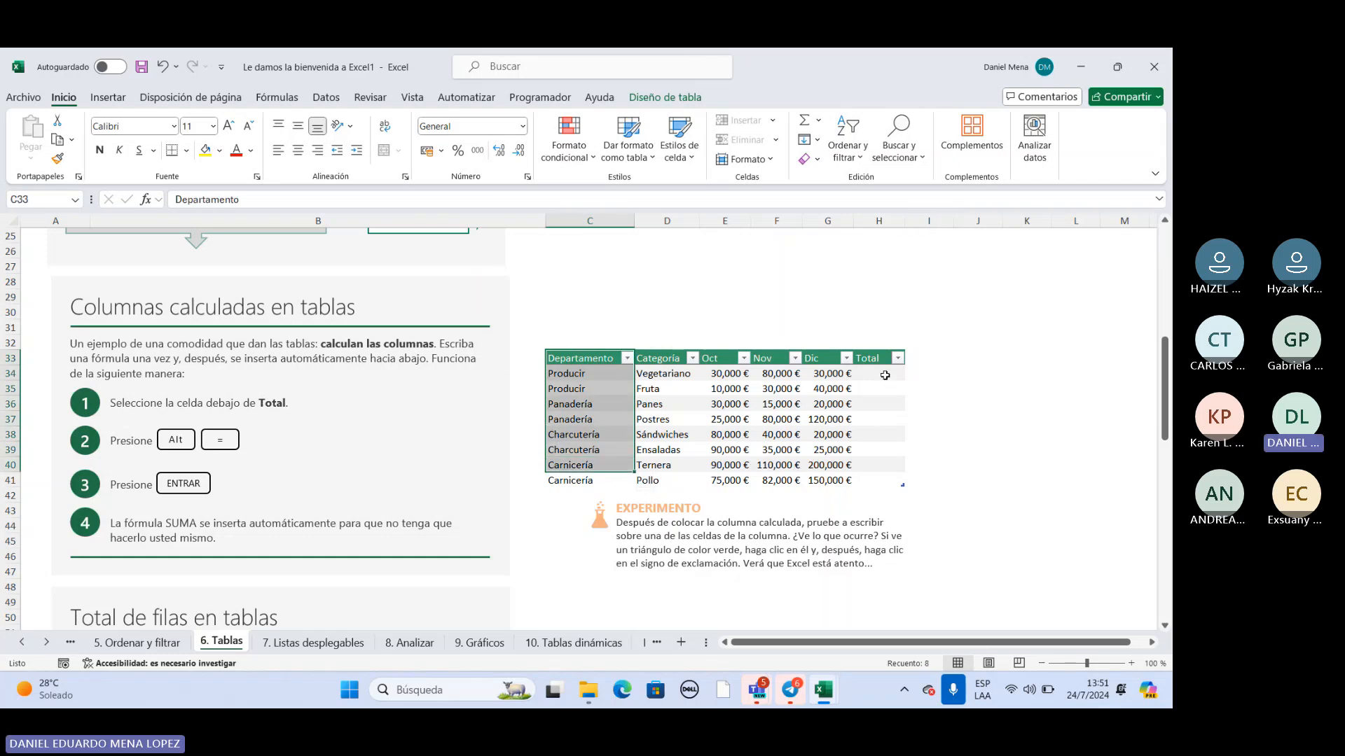
pyautogui.click(885, 375)
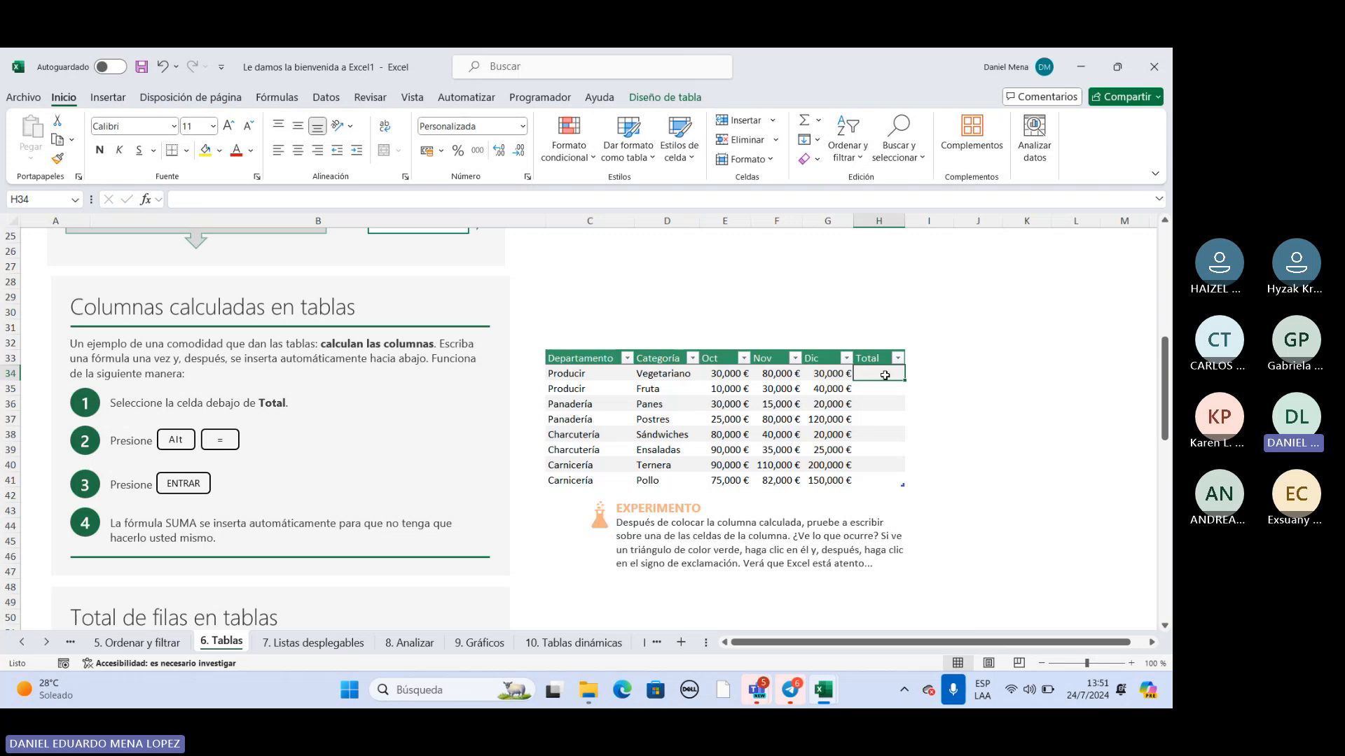
pyautogui.doubleClick(883, 376)
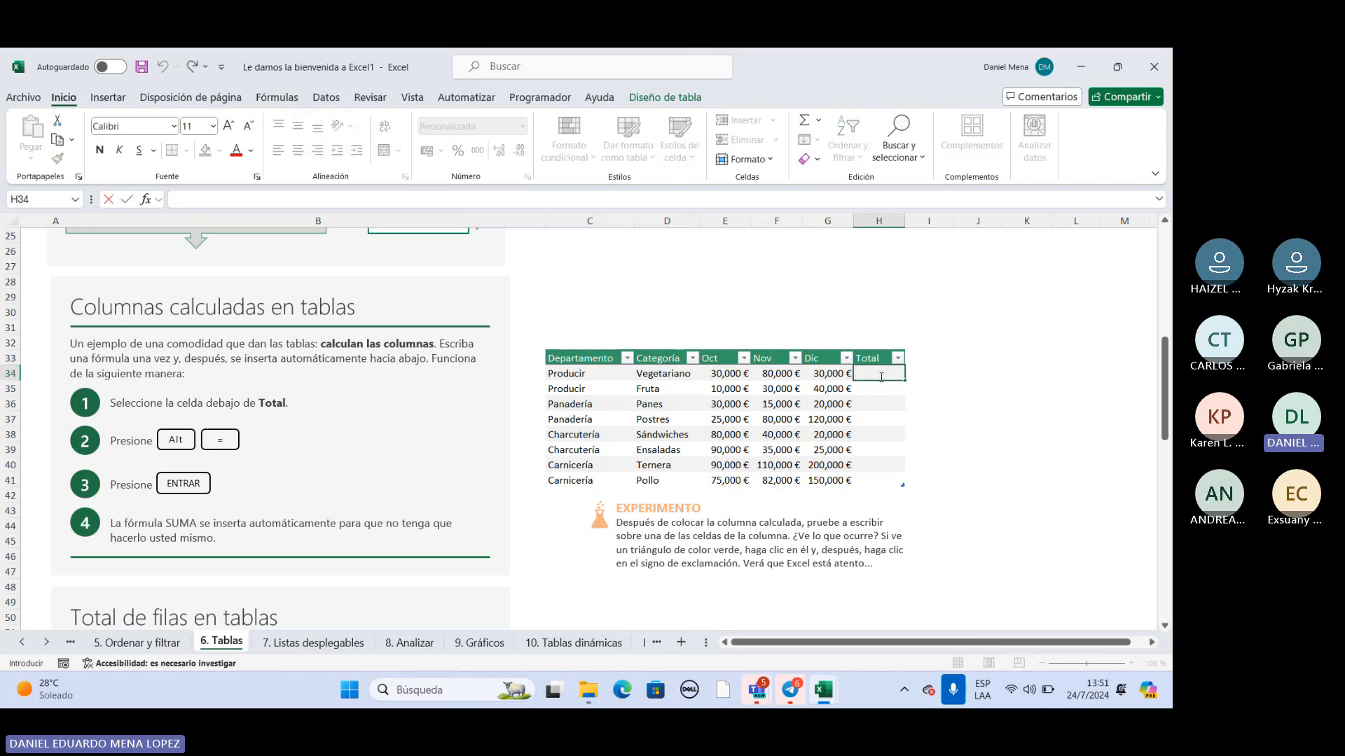
pyautogui.write('0')
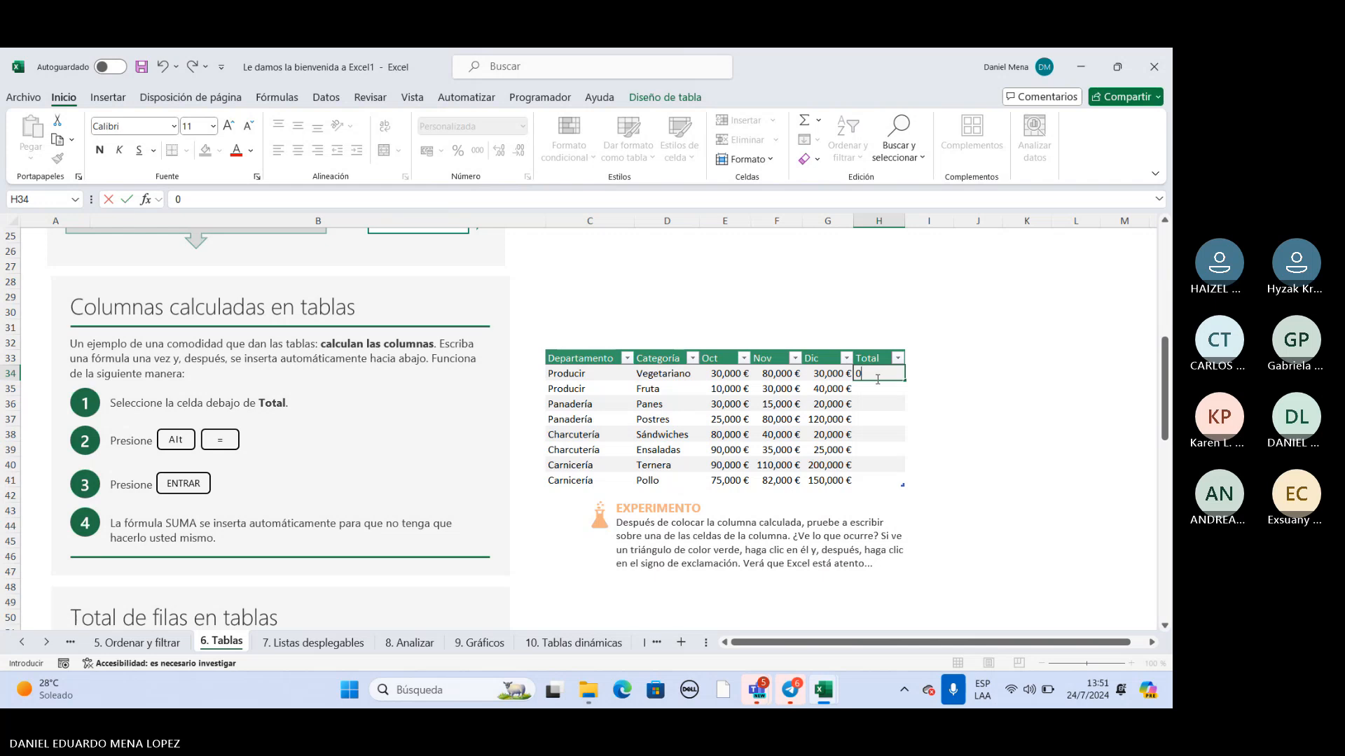
pyautogui.write('=SUMA')
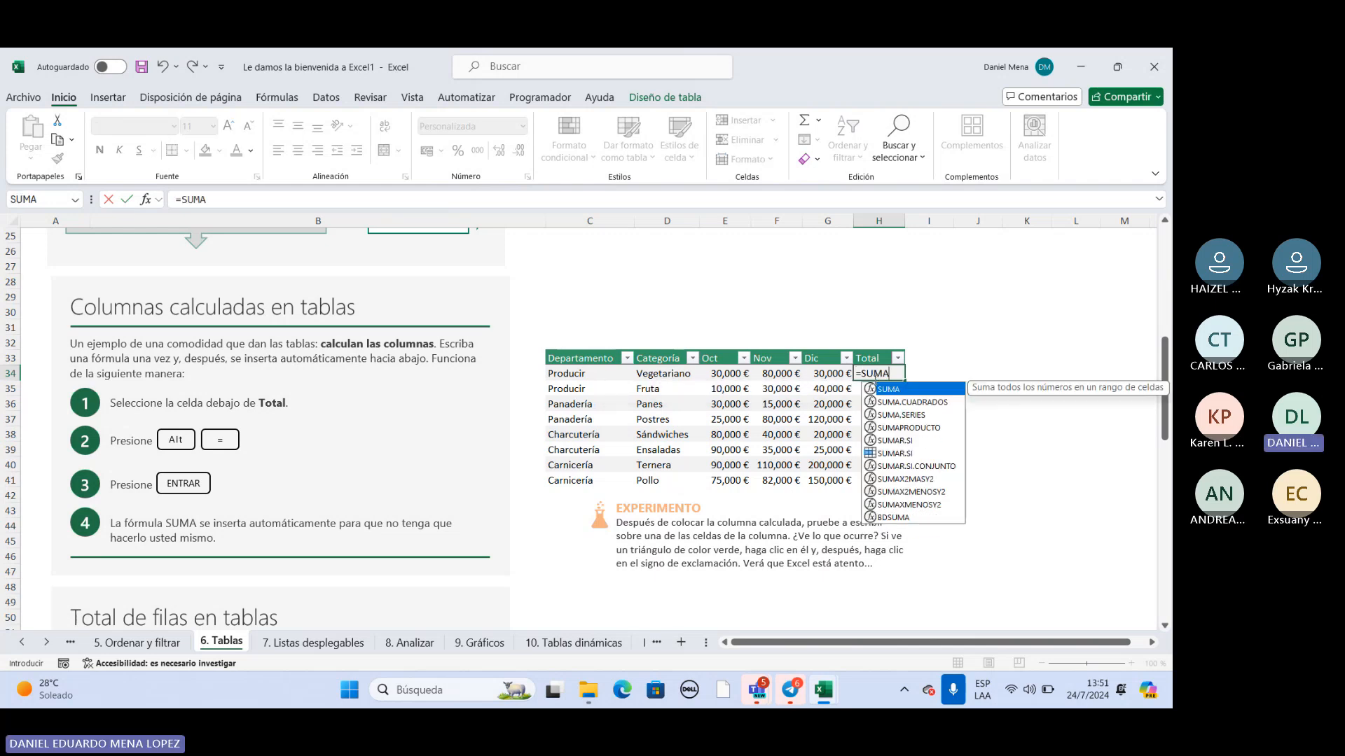
pyautogui.doubleClick(890, 391)
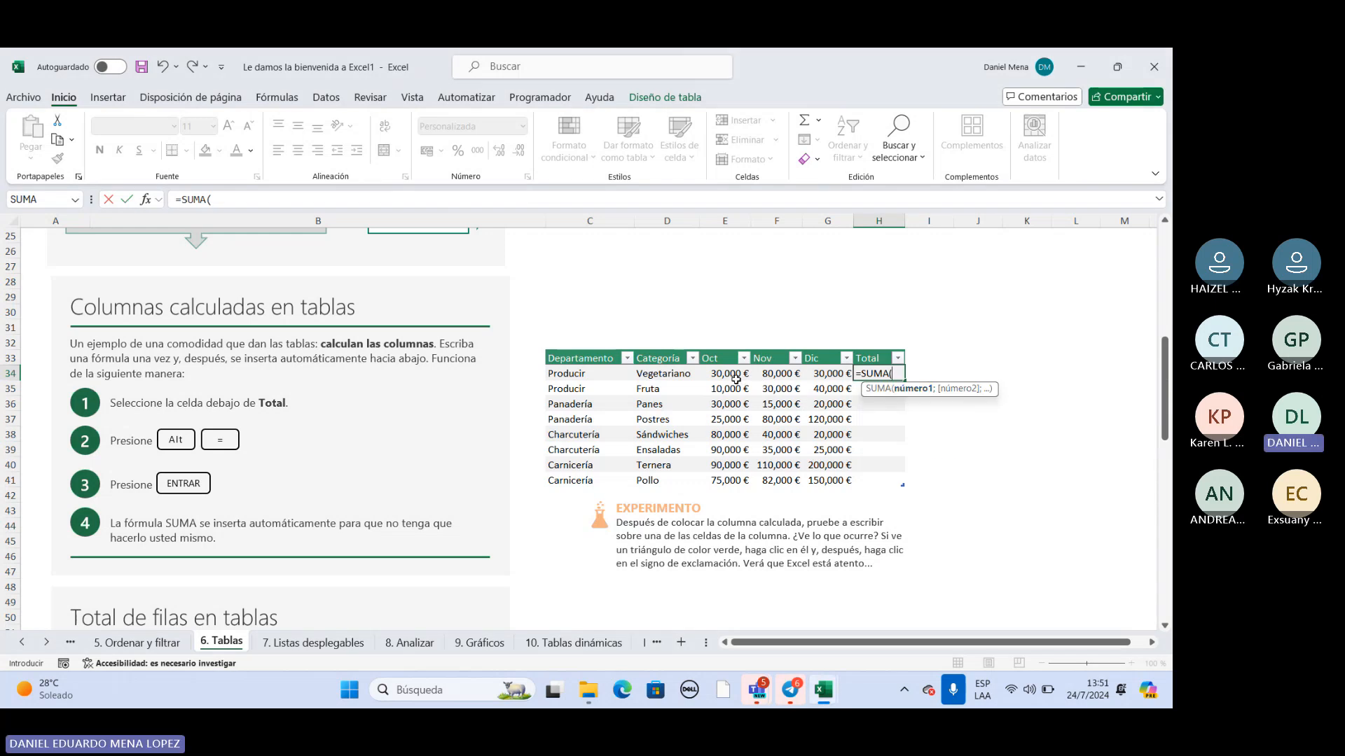
pyautogui.moveTo(734, 377); pyautogui.dragTo(830, 375)
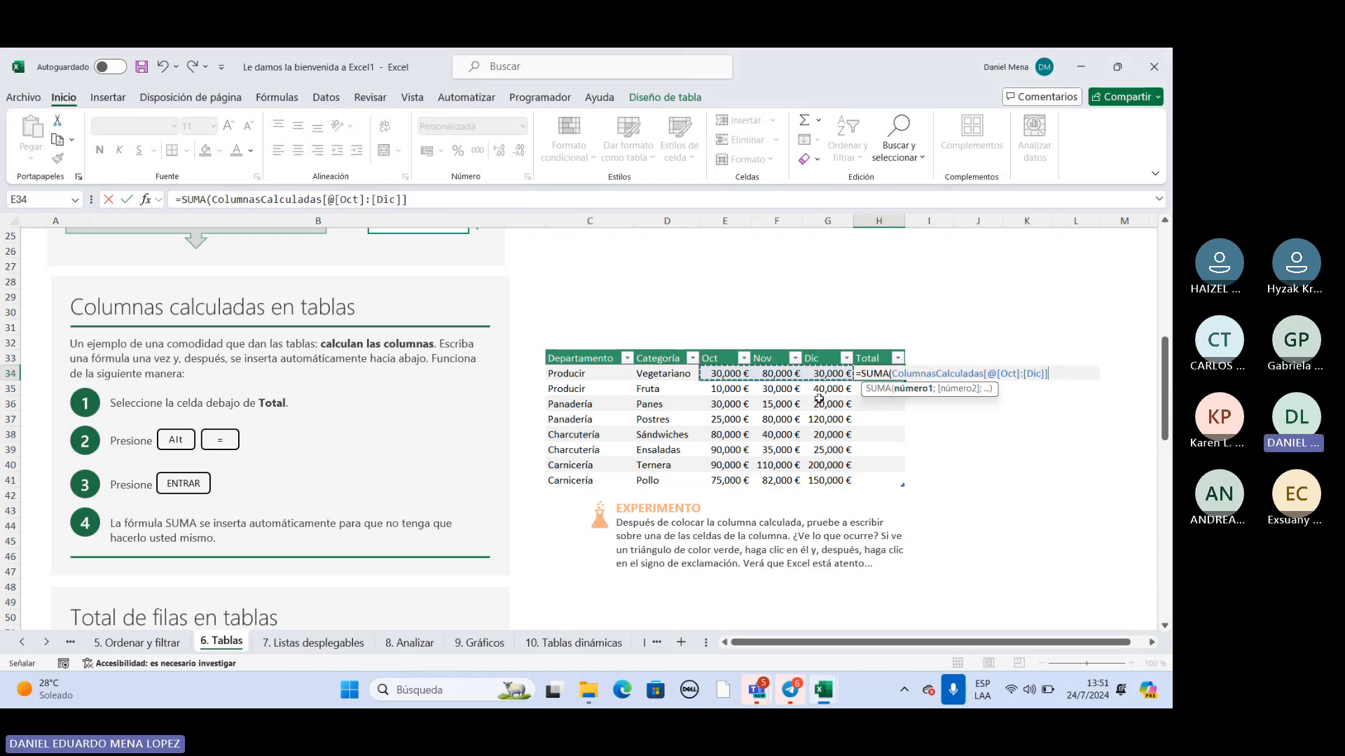
pyautogui.press('Return')
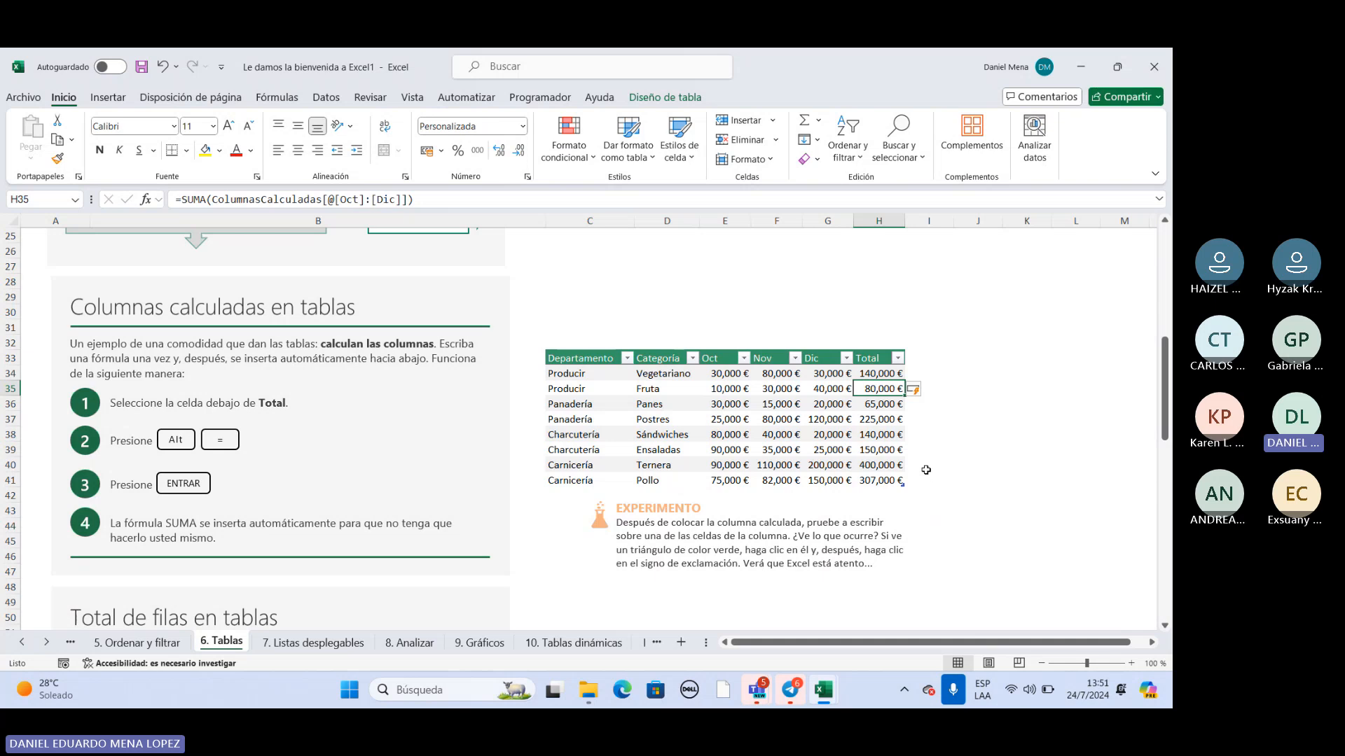
# Examine the Total de filas en tablas exercise instructions and its Departamento, Categoría and Ventas table.
pyautogui.scroll(-2, 829, 488)
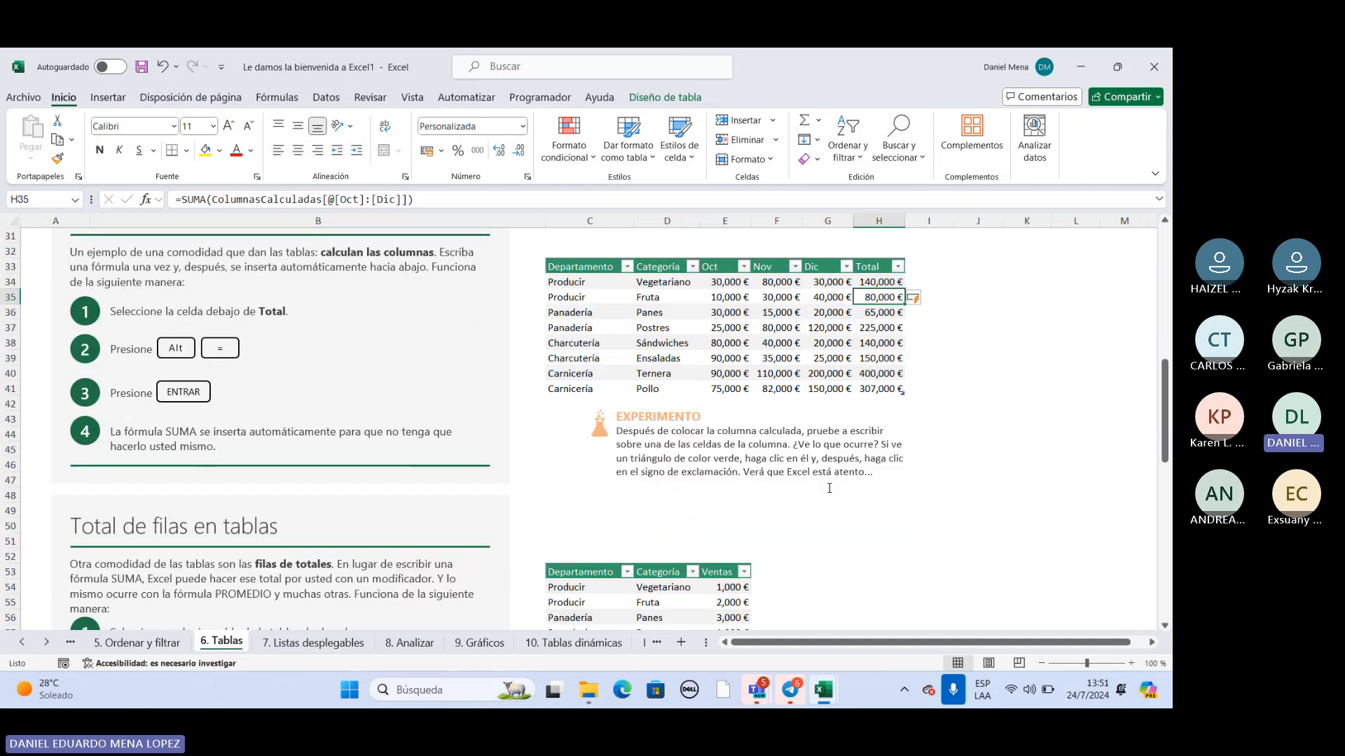
pyautogui.scroll(-2, 829, 488)
pyautogui.scroll(-1, 827, 488)
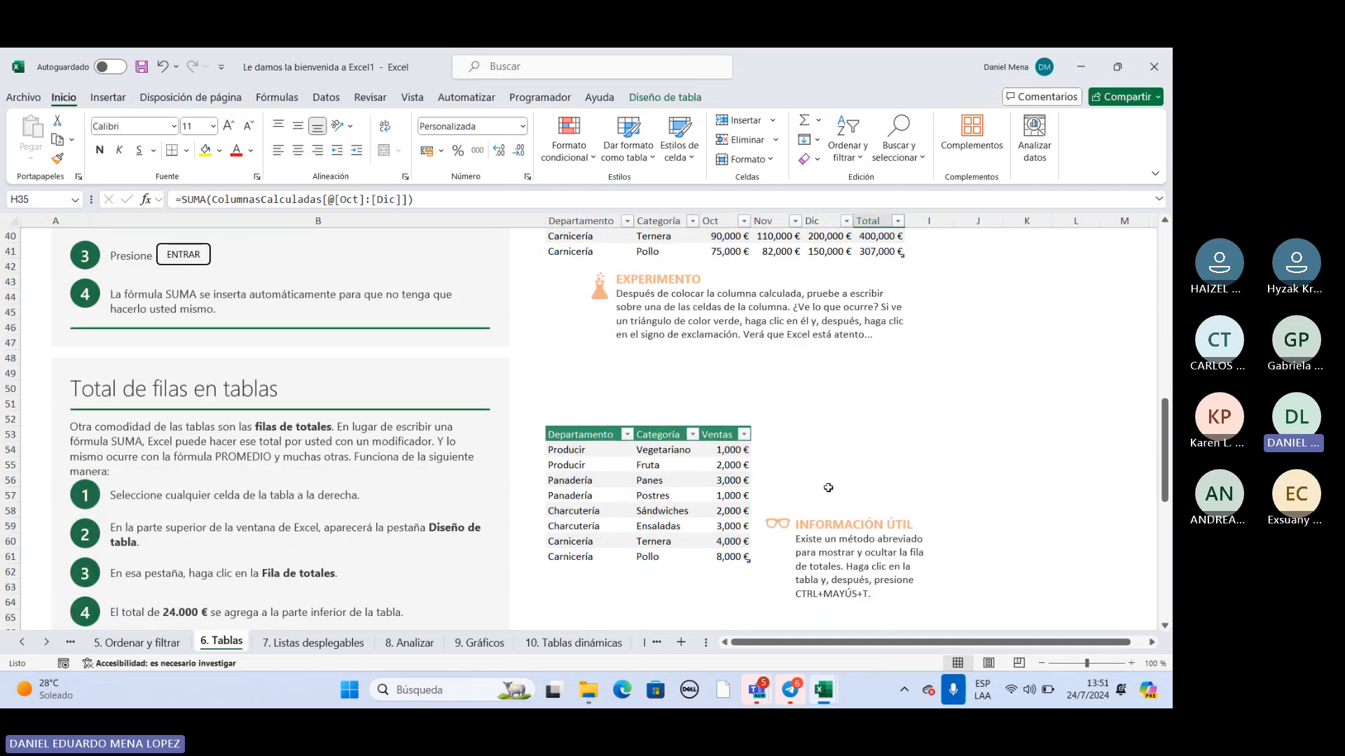
pyautogui.scroll(-2, 828, 488)
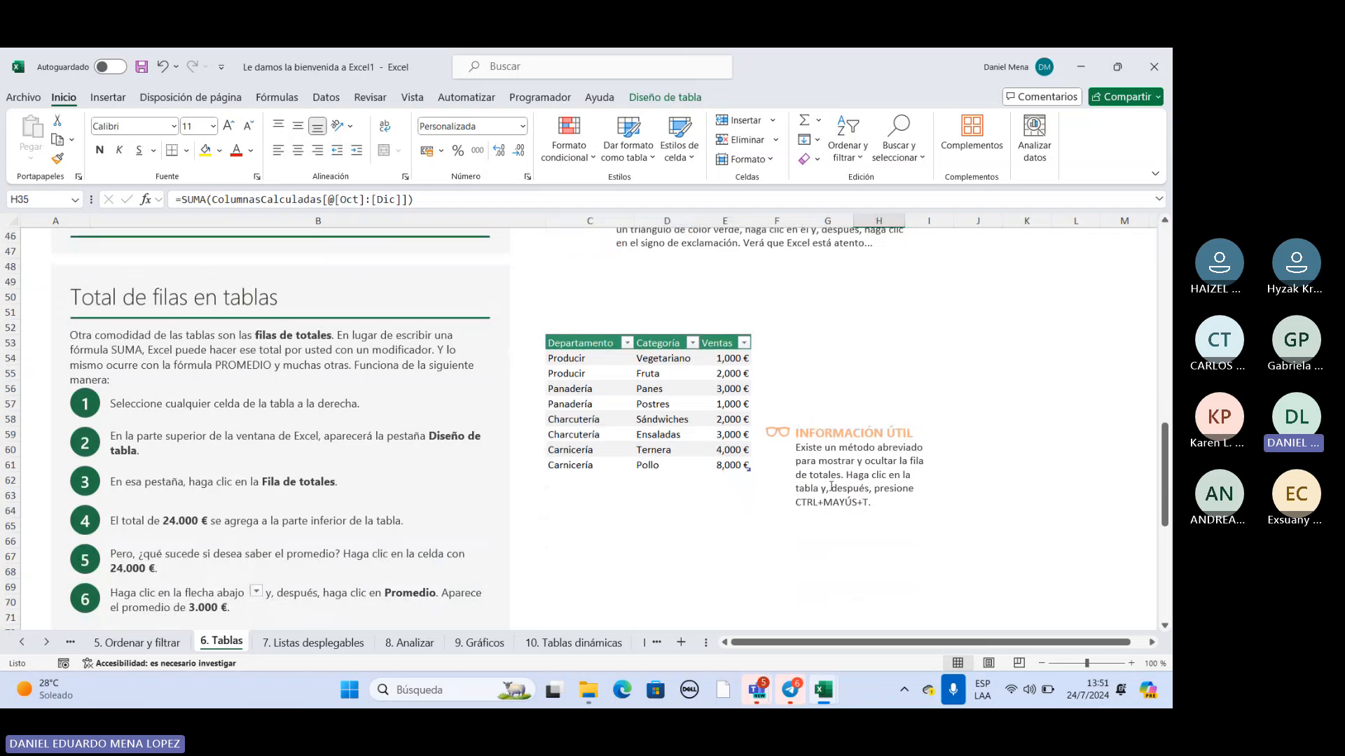
pyautogui.scroll(-1, 621, 392)
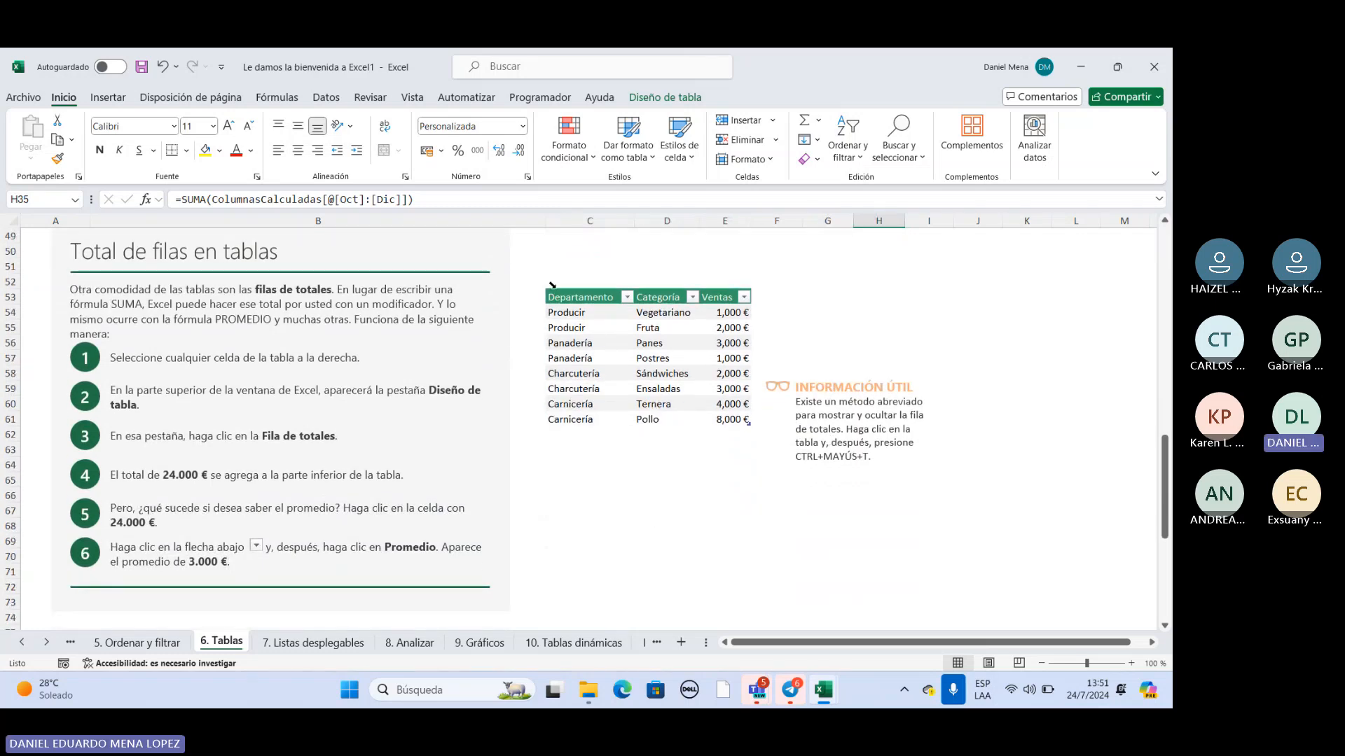
pyautogui.moveTo(553, 287); pyautogui.dragTo(566, 420)
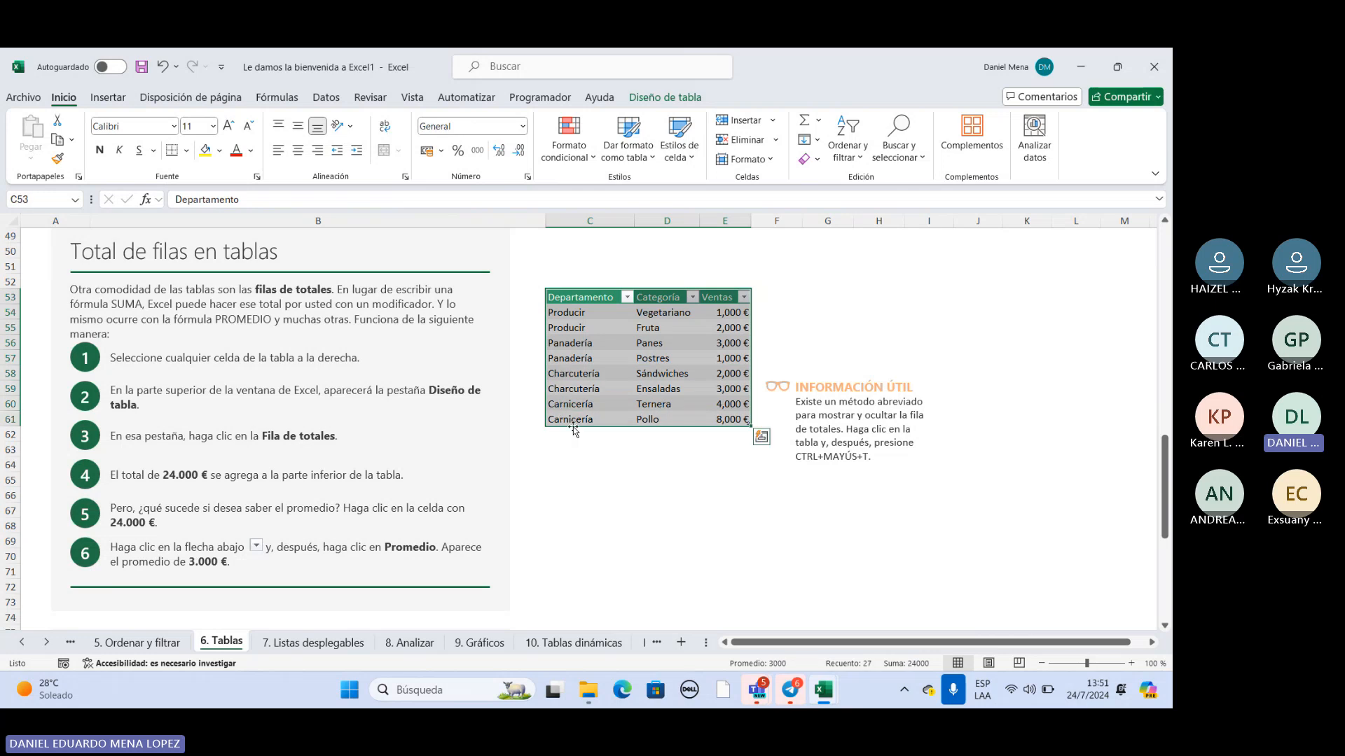
pyautogui.click(625, 476)
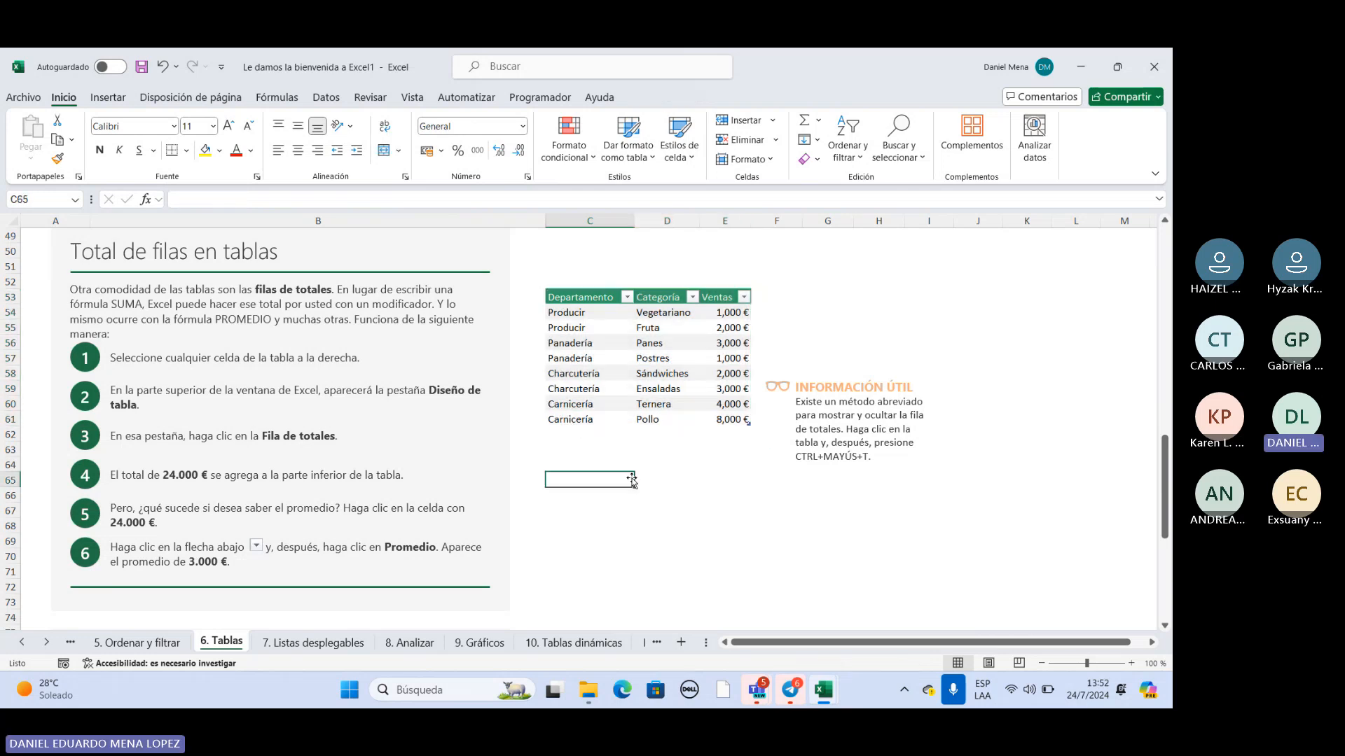
pyautogui.click(627, 296)
pyautogui.click(626, 296)
pyautogui.click(586, 322)
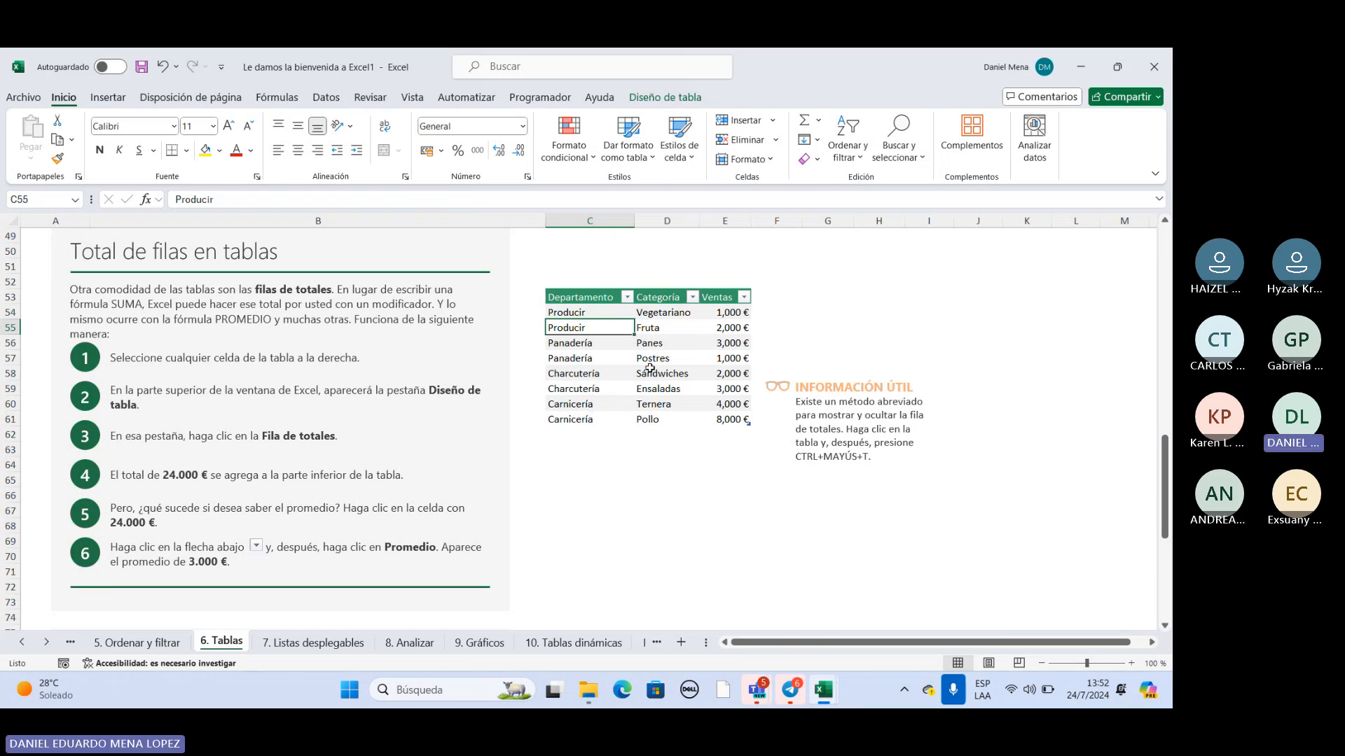
pyautogui.click(606, 464)
pyautogui.moveTo(585, 295); pyautogui.dragTo(674, 422)
pyautogui.click(568, 470)
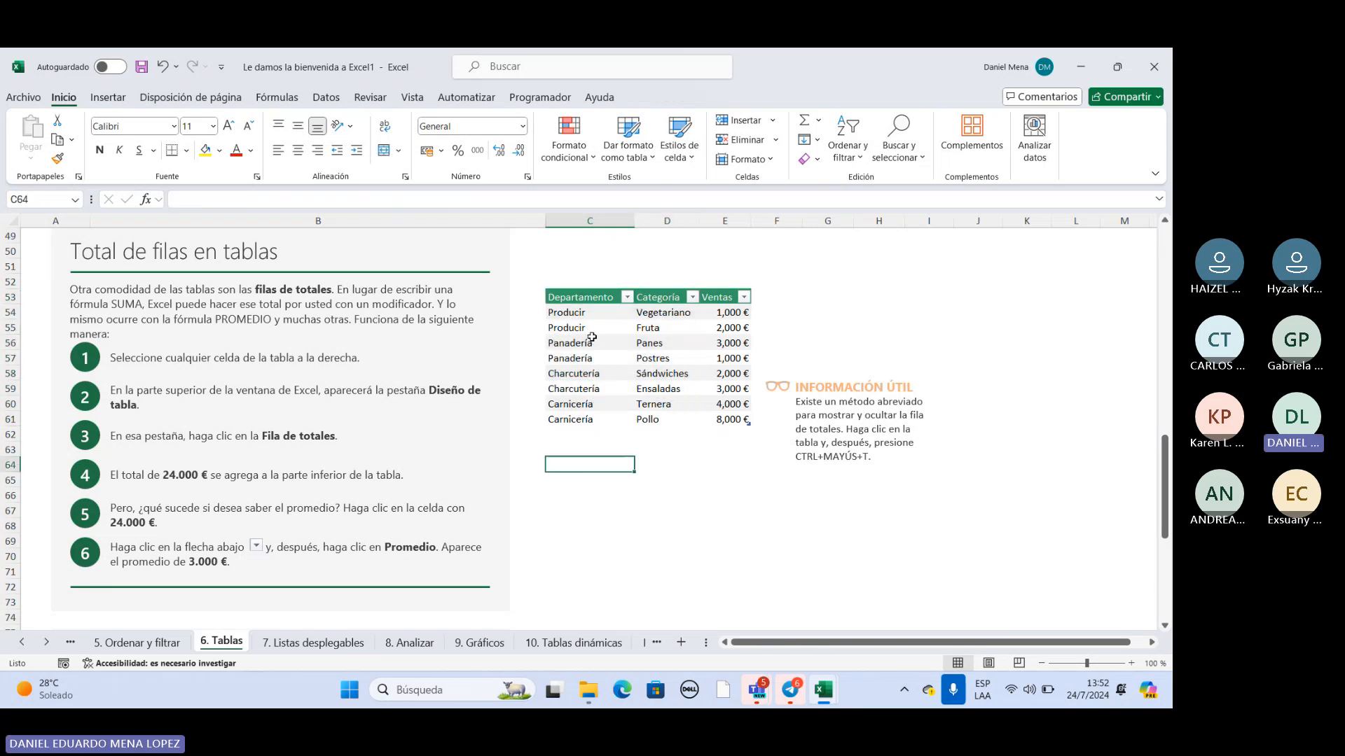
# Turn on the totals row (Fila de totales) for the TotalFilas table and check it against the Ventas values.
pyautogui.click(592, 337)
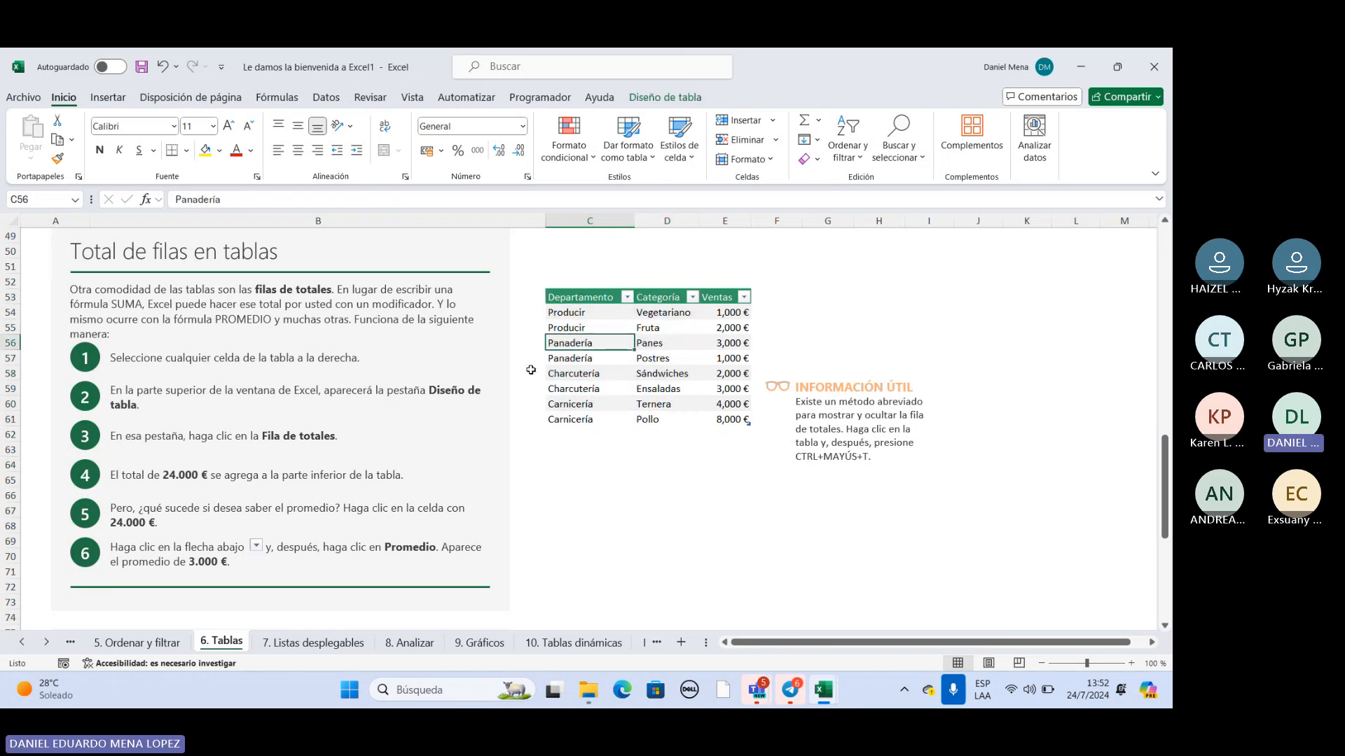
pyautogui.click(665, 98)
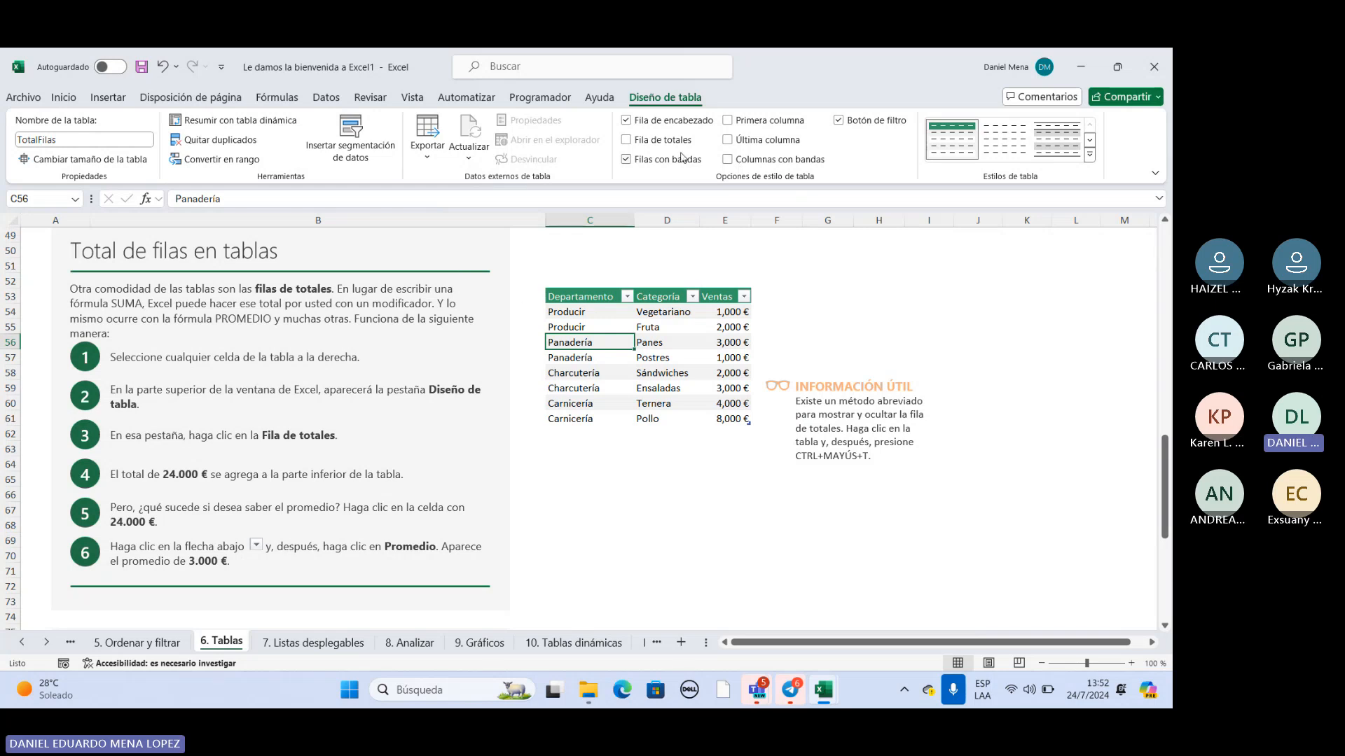
pyautogui.click(627, 141)
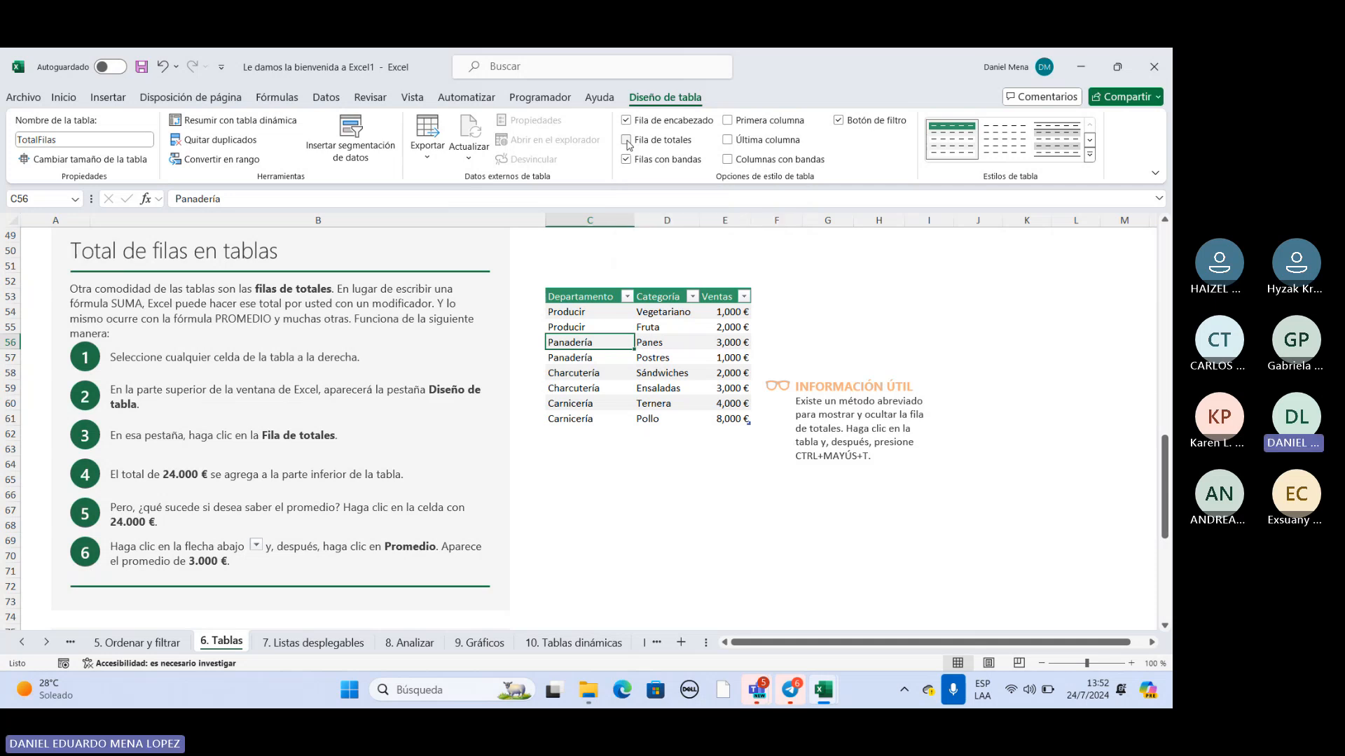
pyautogui.click(592, 435)
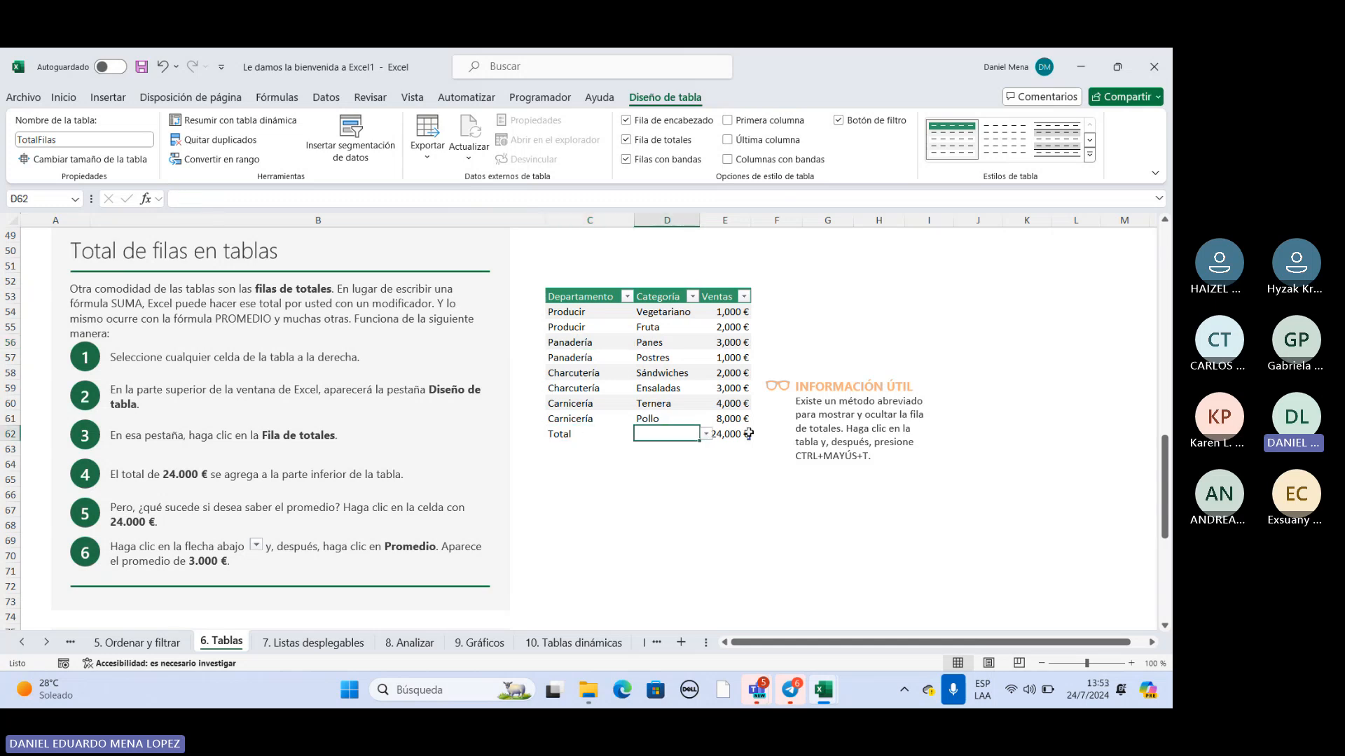
pyautogui.click(737, 434)
pyautogui.moveTo(533, 429); pyautogui.dragTo(722, 440)
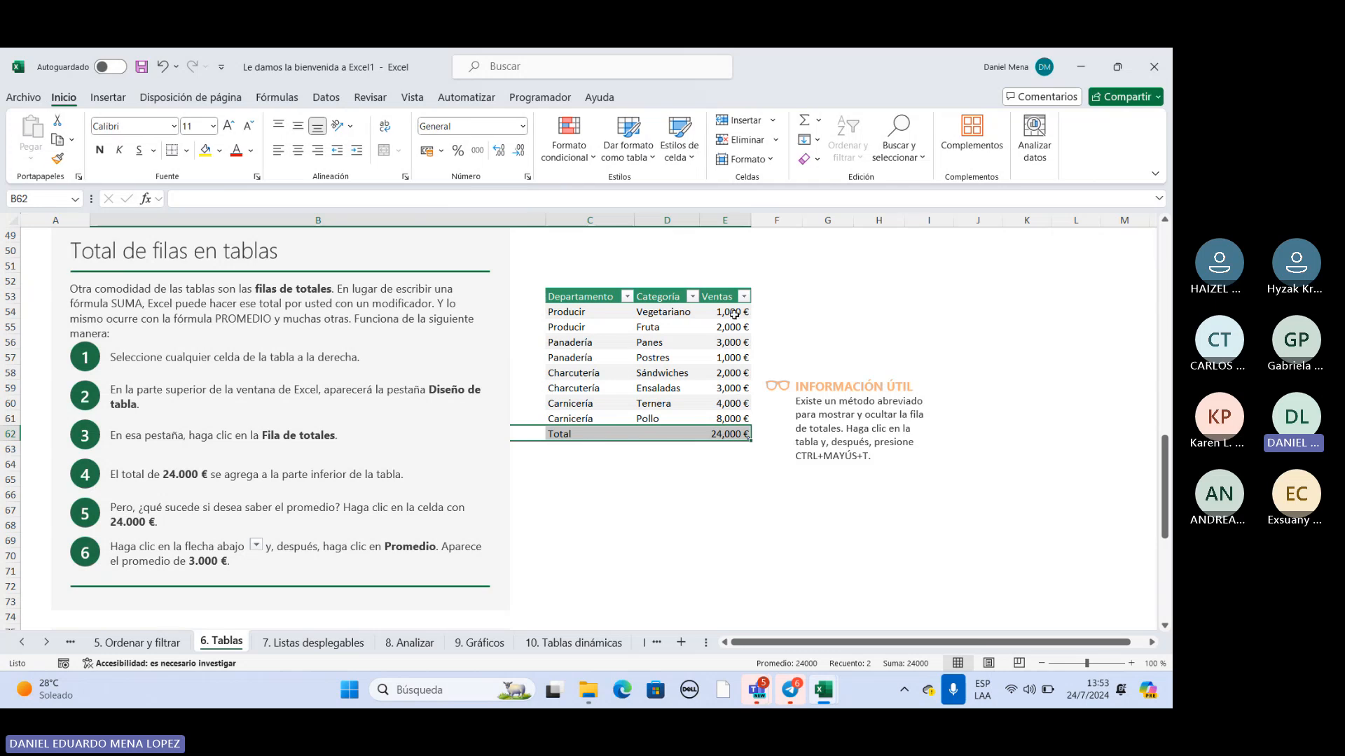
pyautogui.moveTo(733, 313); pyautogui.dragTo(728, 404)
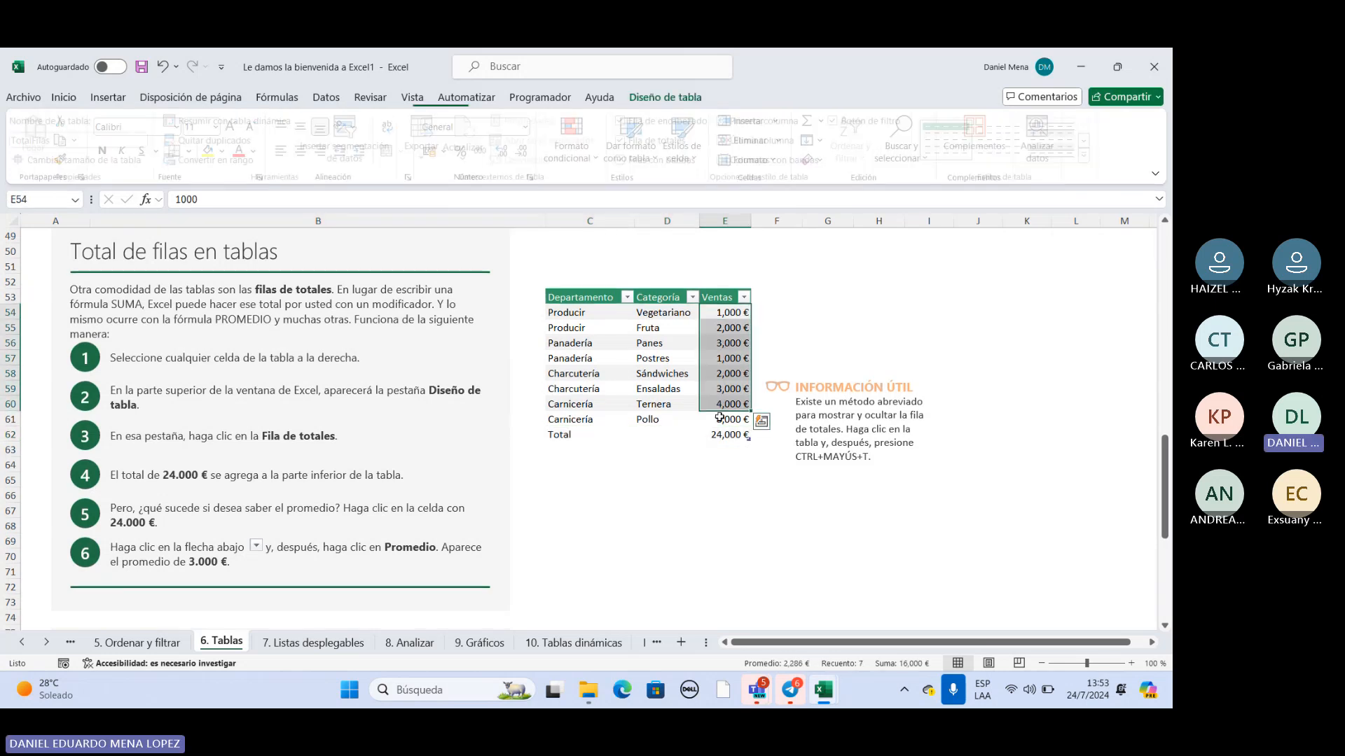
# Set the Ventas summary function in the totals row, cell E62, to Promedio.
pyautogui.click(725, 434)
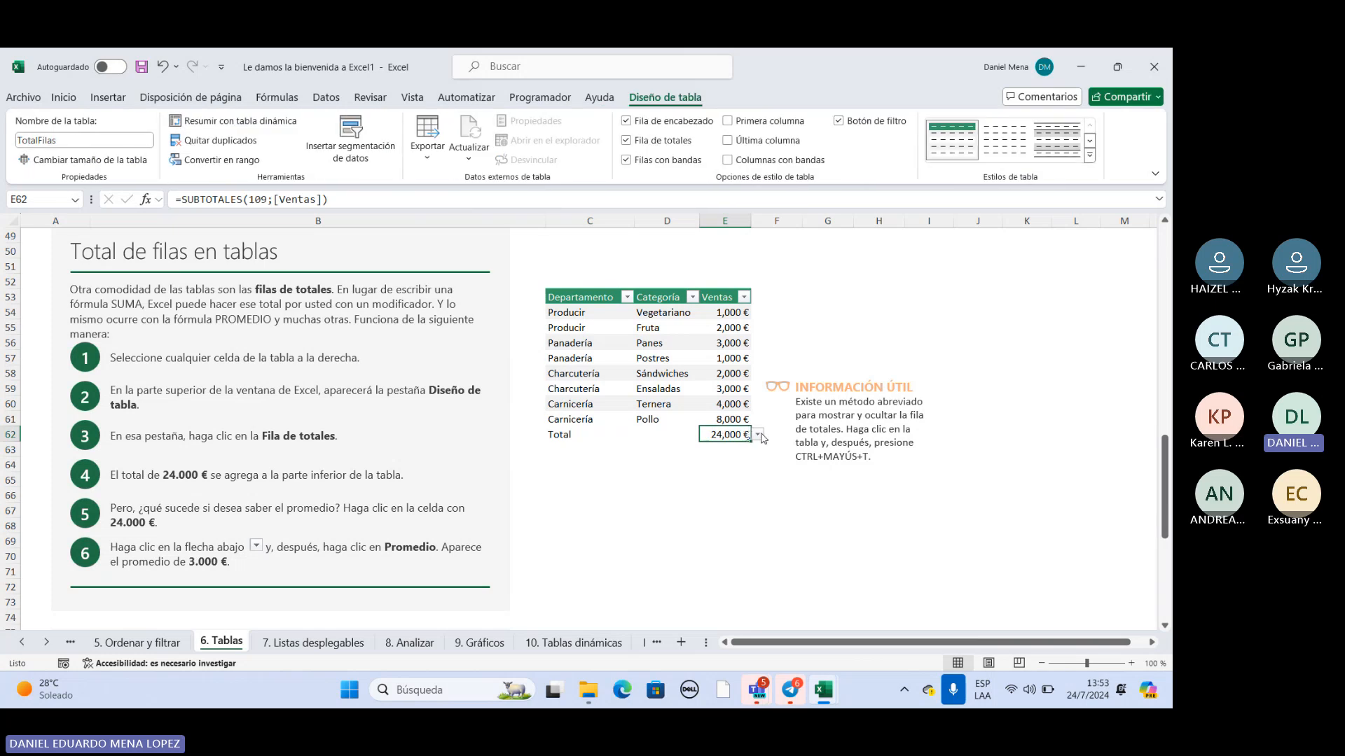
pyautogui.click(759, 435)
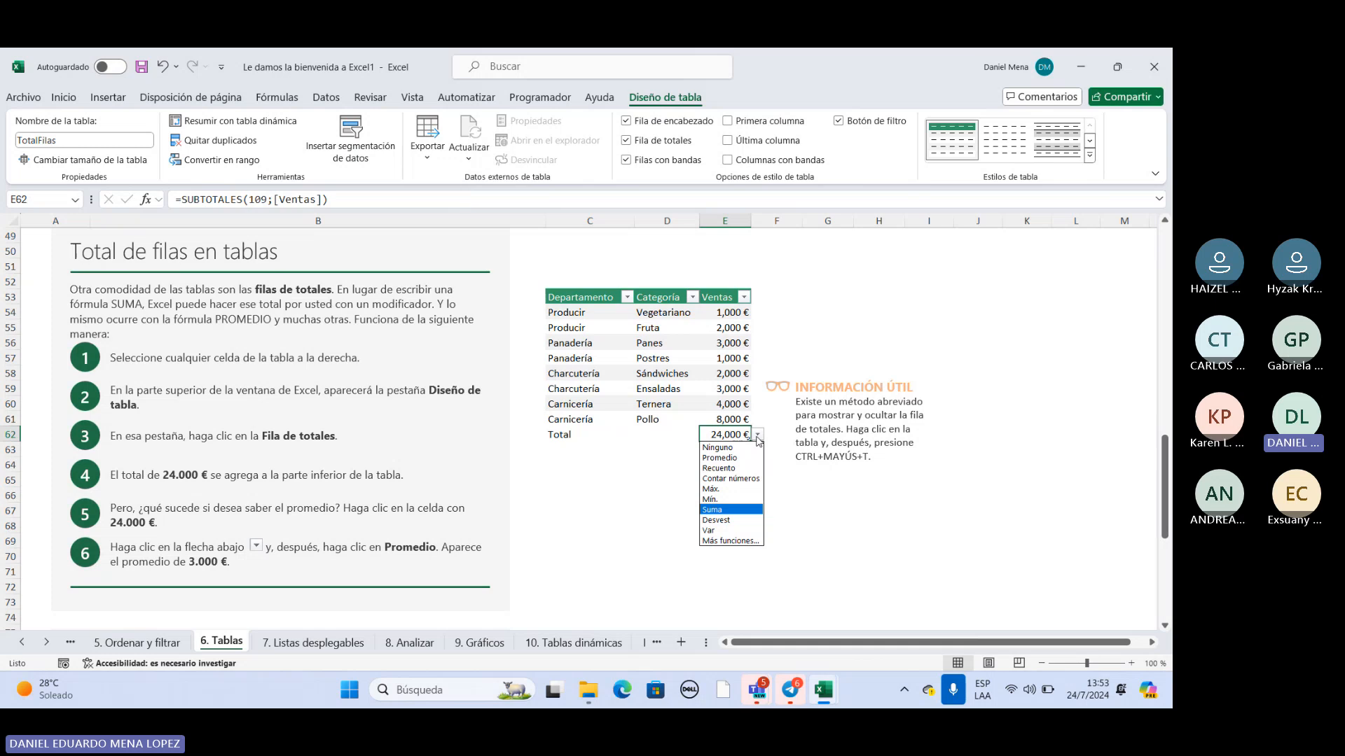
pyautogui.click(719, 458)
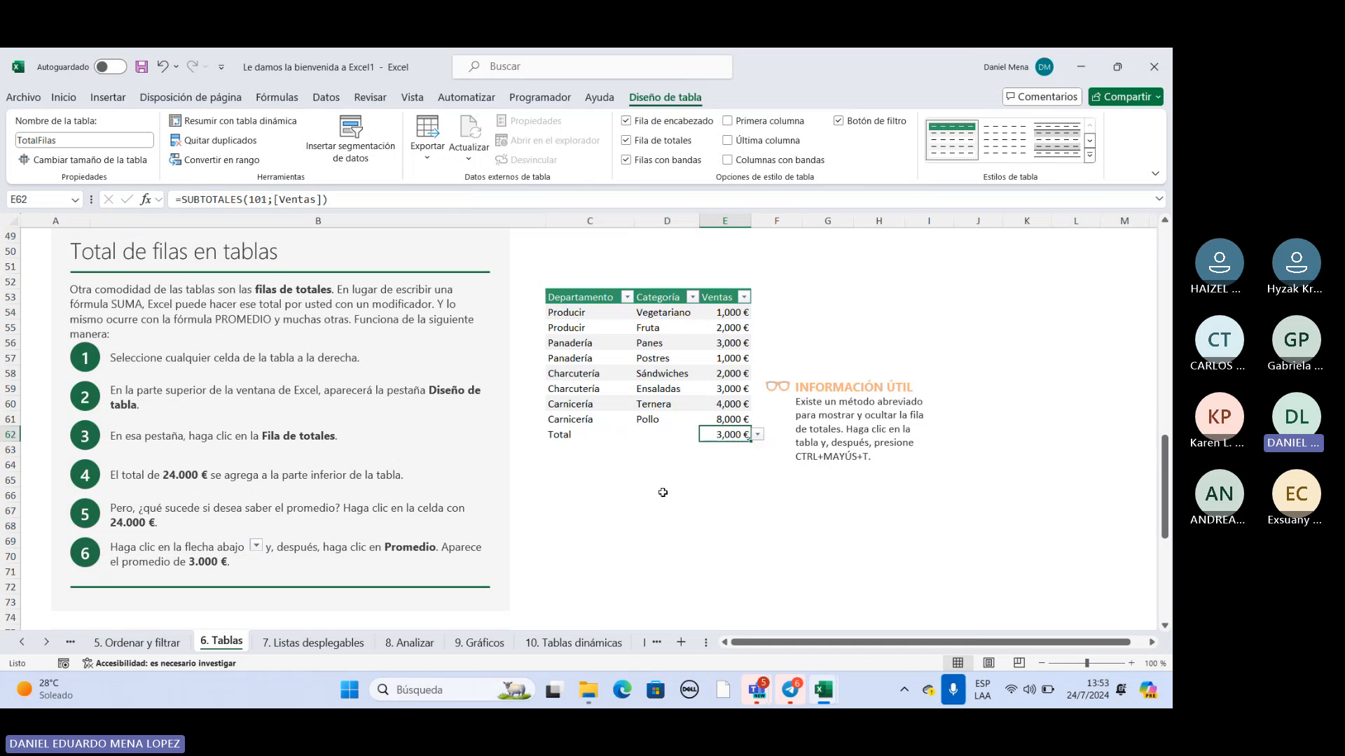
# Try Mín. and Máx. as the Ventas summary function in E62, finishing with Suma.
pyautogui.click(758, 435)
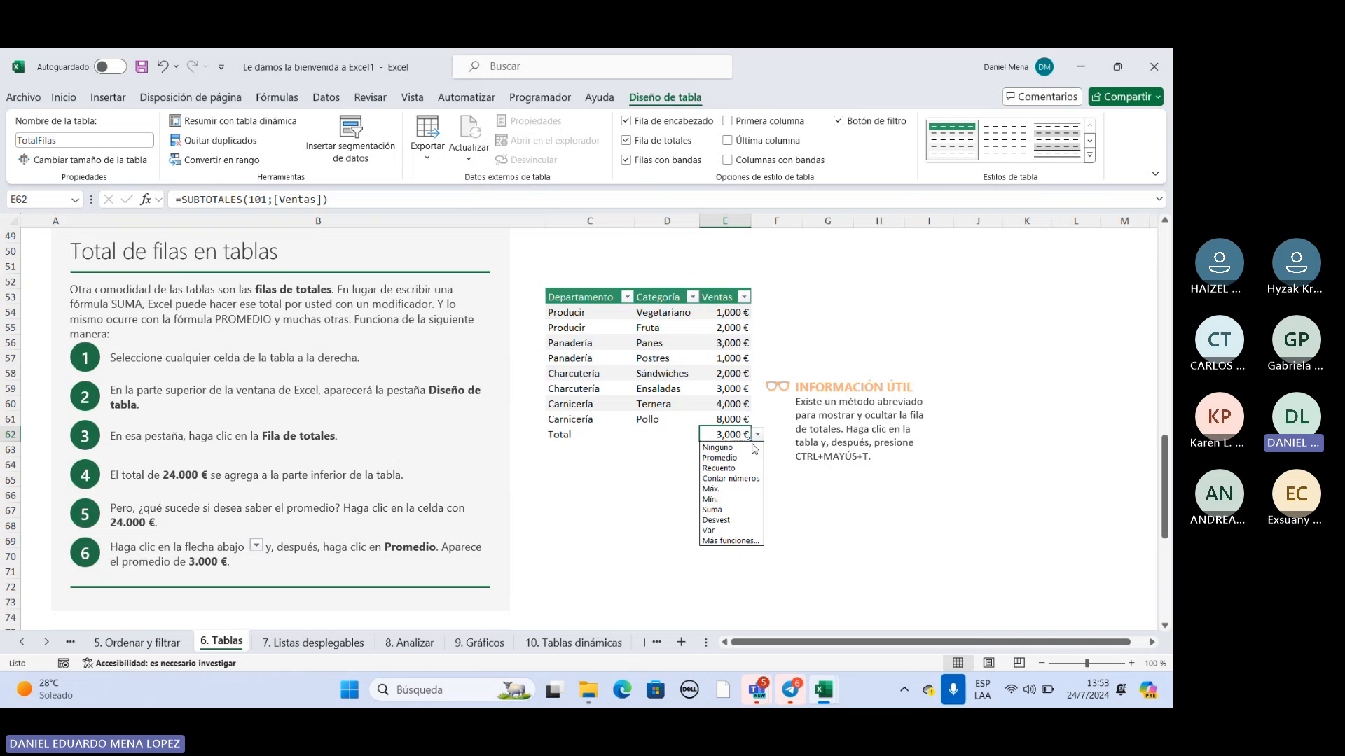
pyautogui.click(724, 499)
pyautogui.click(757, 435)
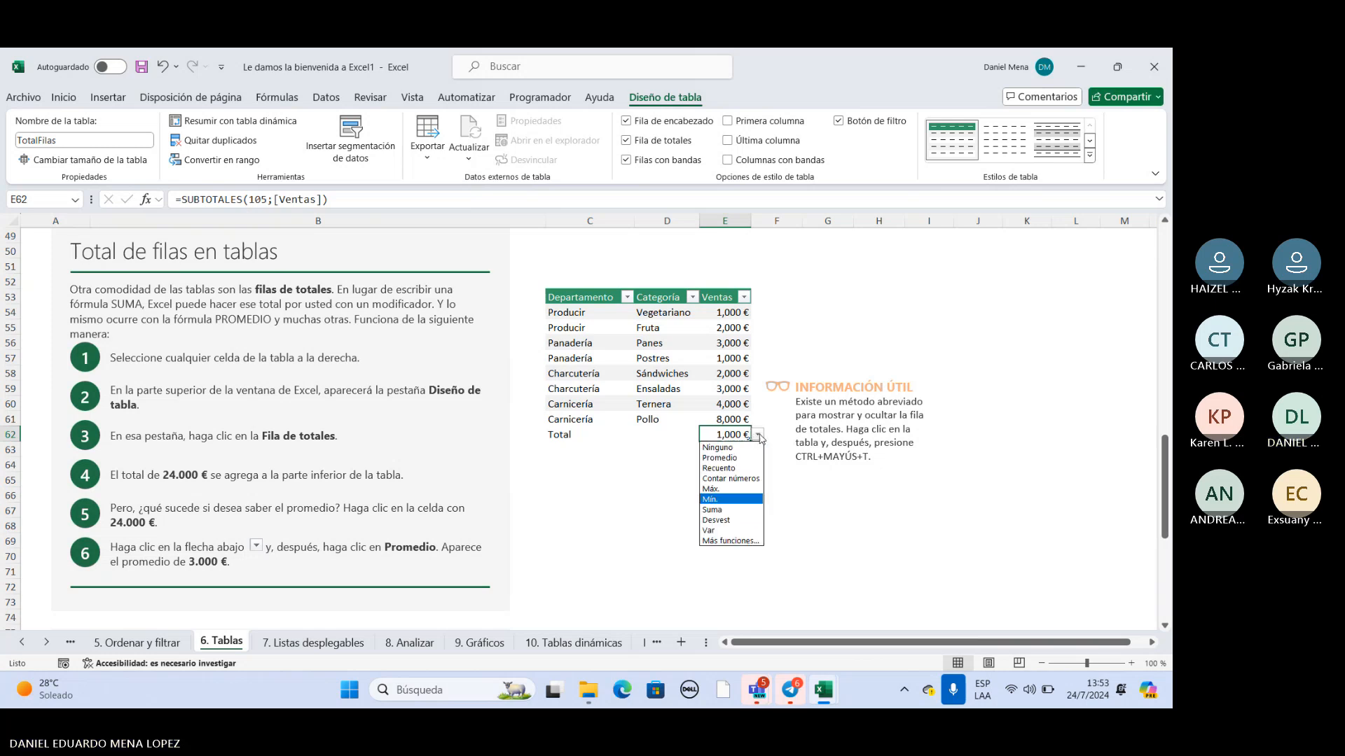
pyautogui.click(736, 489)
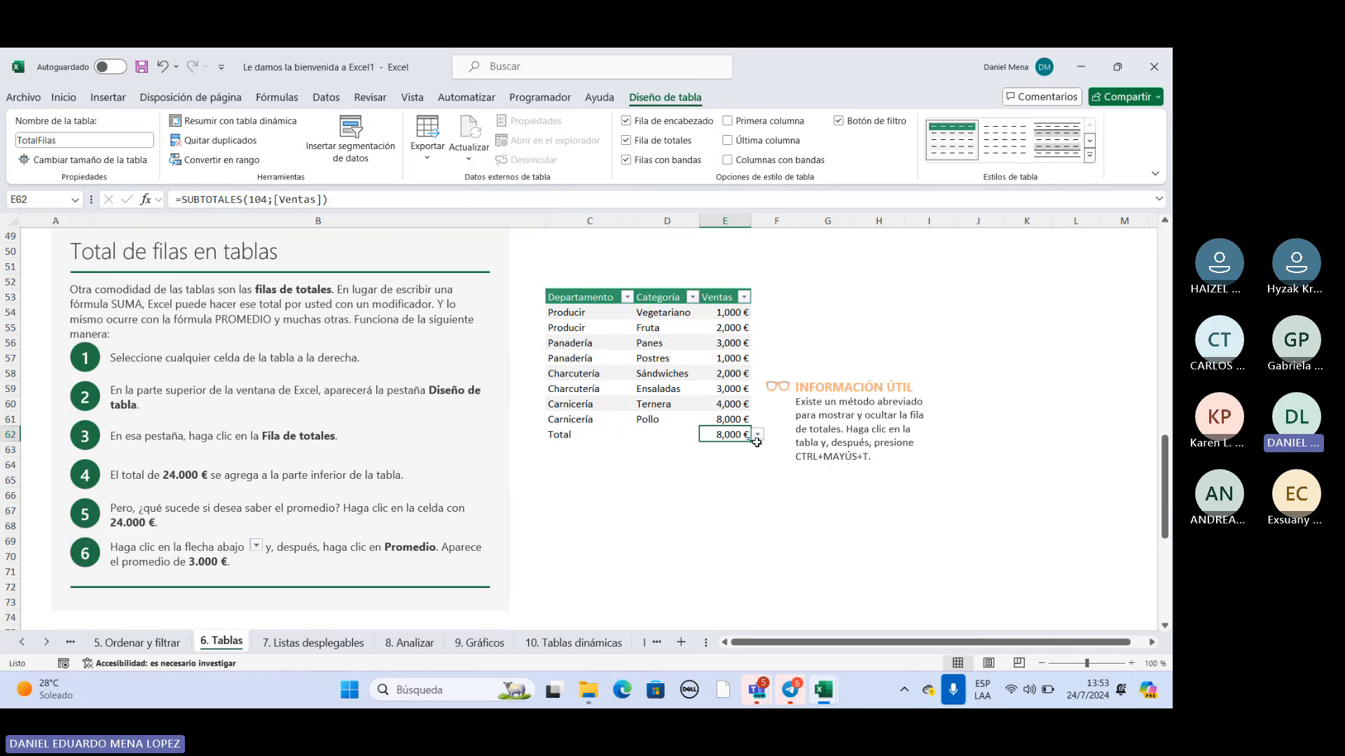
pyautogui.click(757, 437)
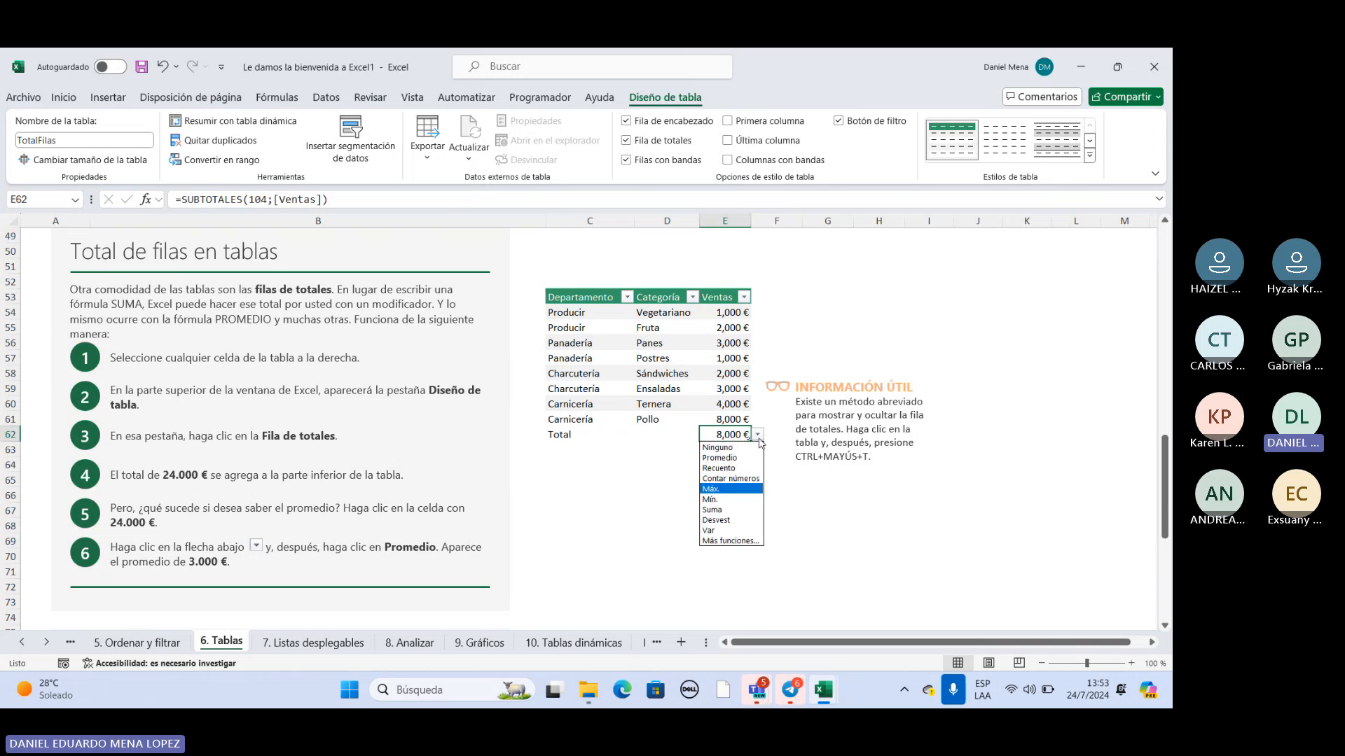
pyautogui.click(725, 509)
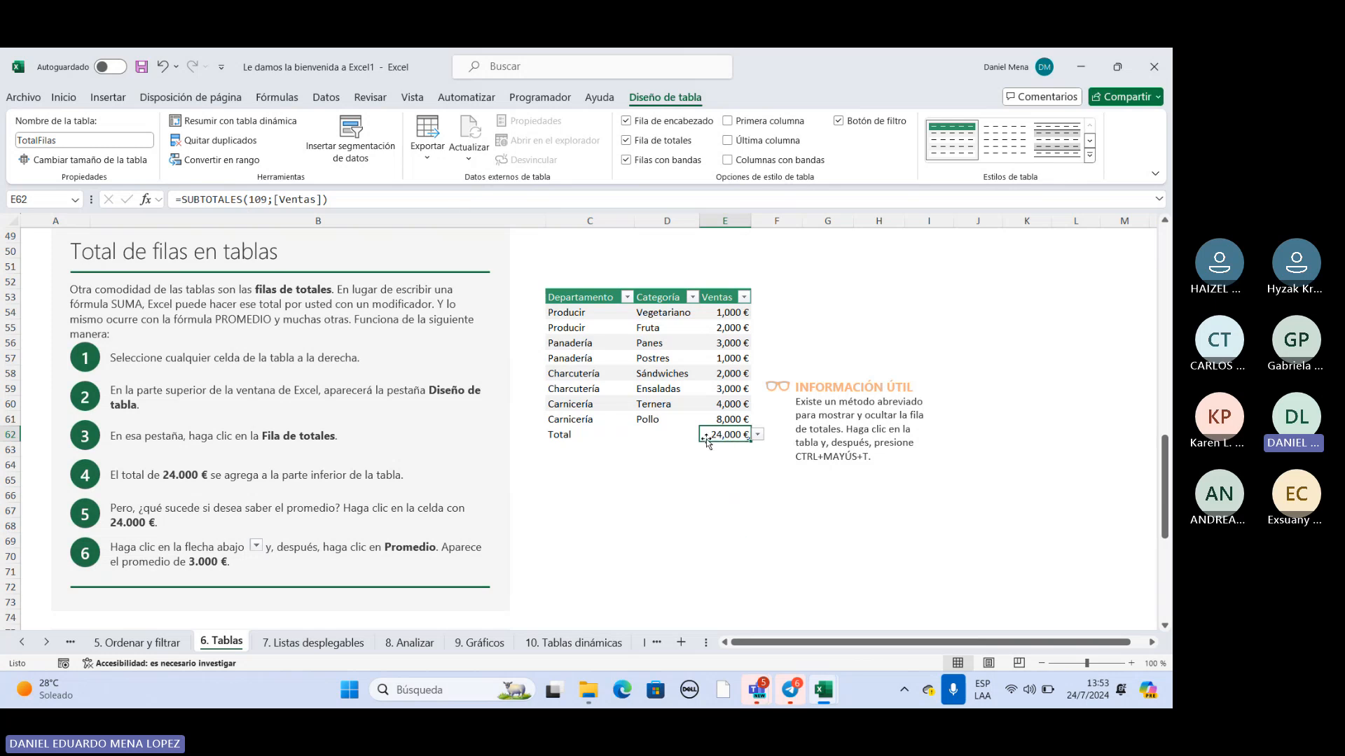
# Select the table's data from C53 to E61 and switch its totals row off and on again.
pyautogui.moveTo(722, 313); pyautogui.dragTo(726, 404)
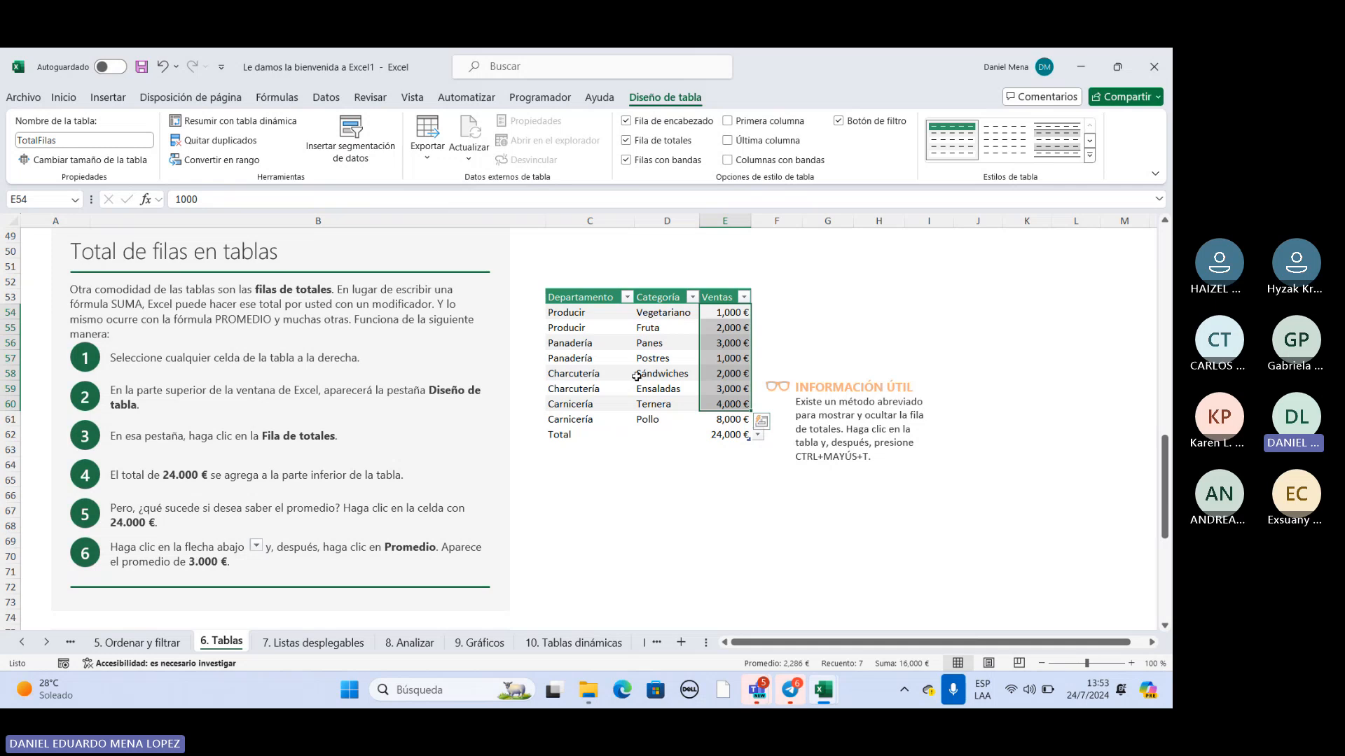
pyautogui.moveTo(595, 298); pyautogui.dragTo(730, 419)
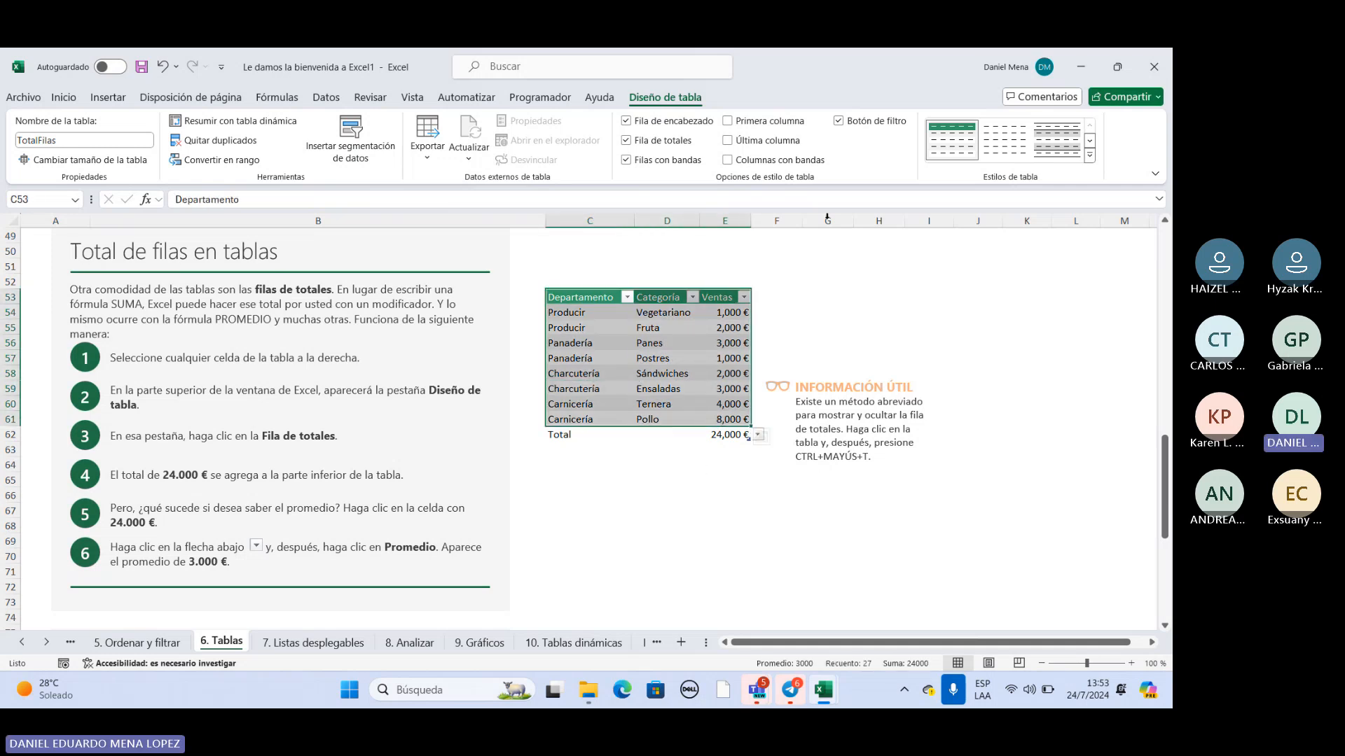
pyautogui.click(625, 141)
pyautogui.click(626, 141)
pyautogui.click(646, 521)
# Review the Ventas values and the summary functions available for their total in E62, keeping Suma.
pyautogui.moveTo(725, 312); pyautogui.dragTo(716, 417)
pyautogui.click(741, 435)
pyautogui.click(758, 434)
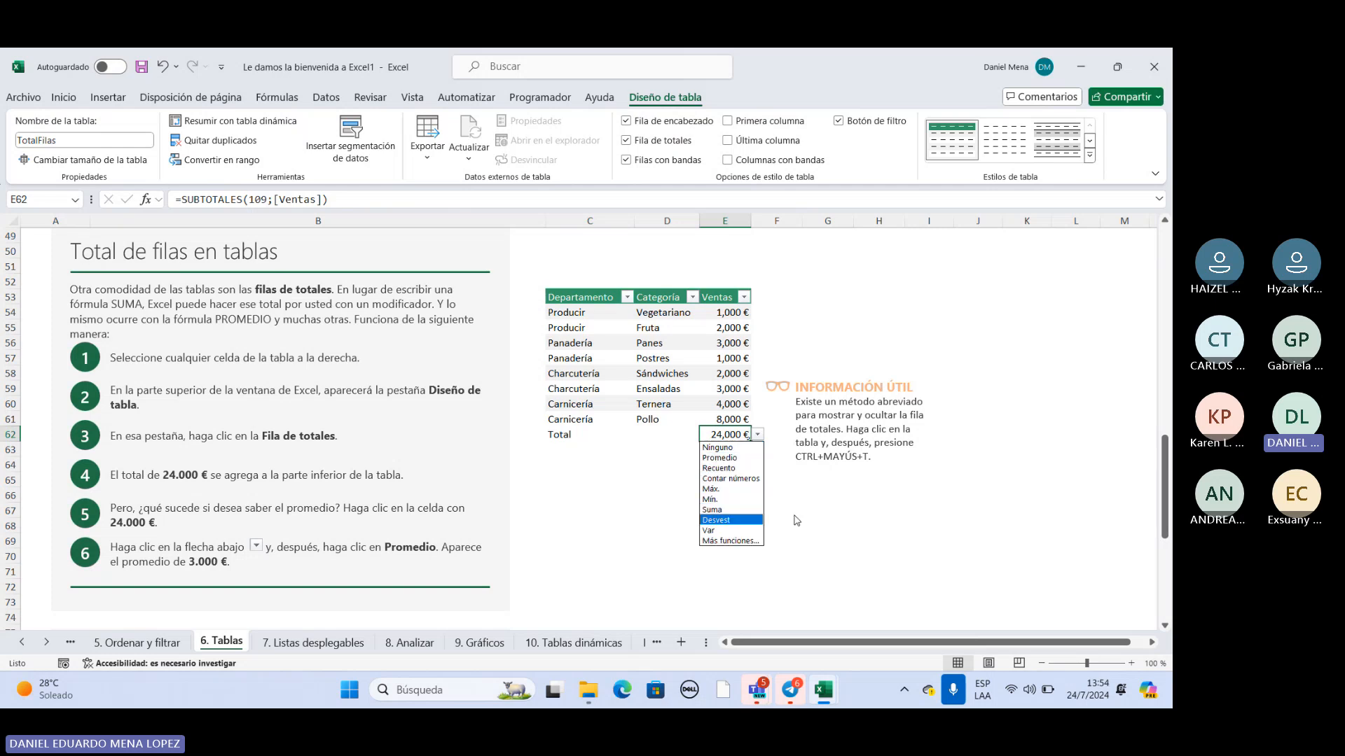
pyautogui.click(826, 524)
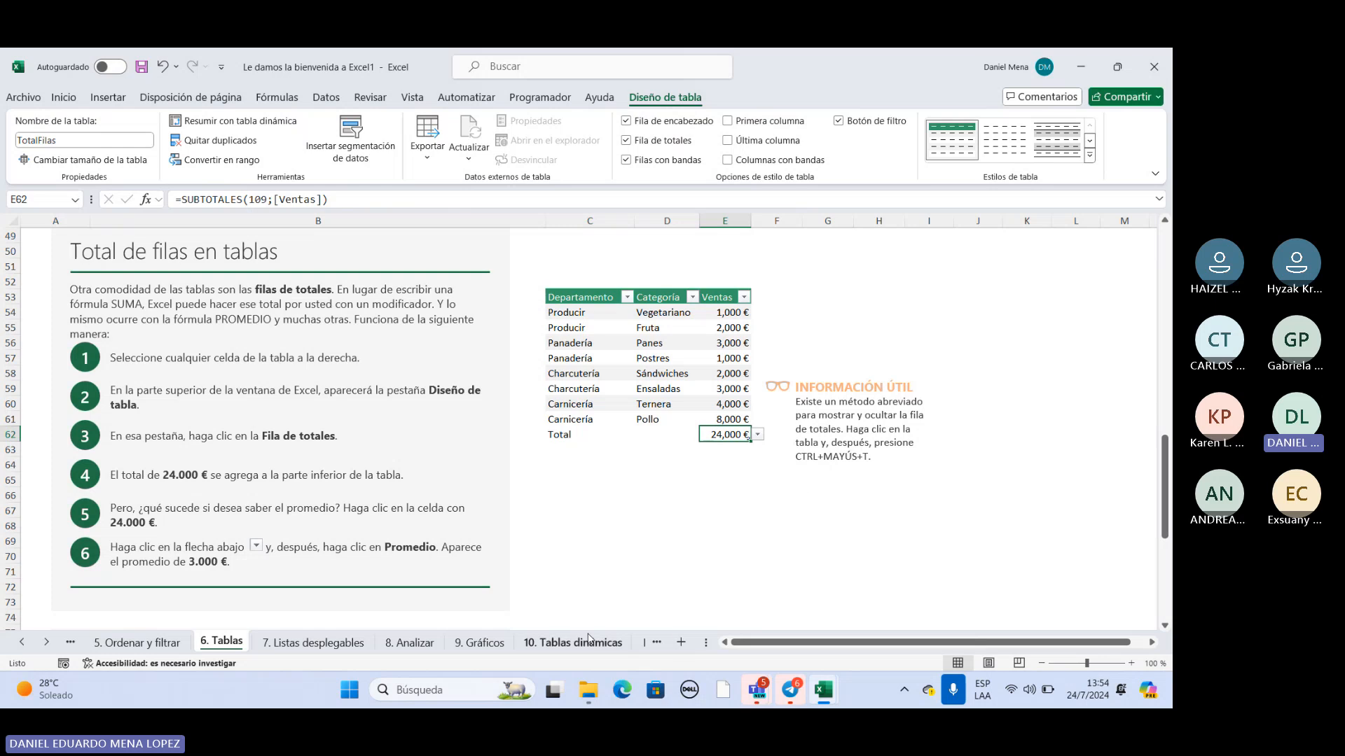
# Switch to the Microsoft Teams meeting window to view the course participants.
pyautogui.moveTo(767, 643); pyautogui.dragTo(782, 644)
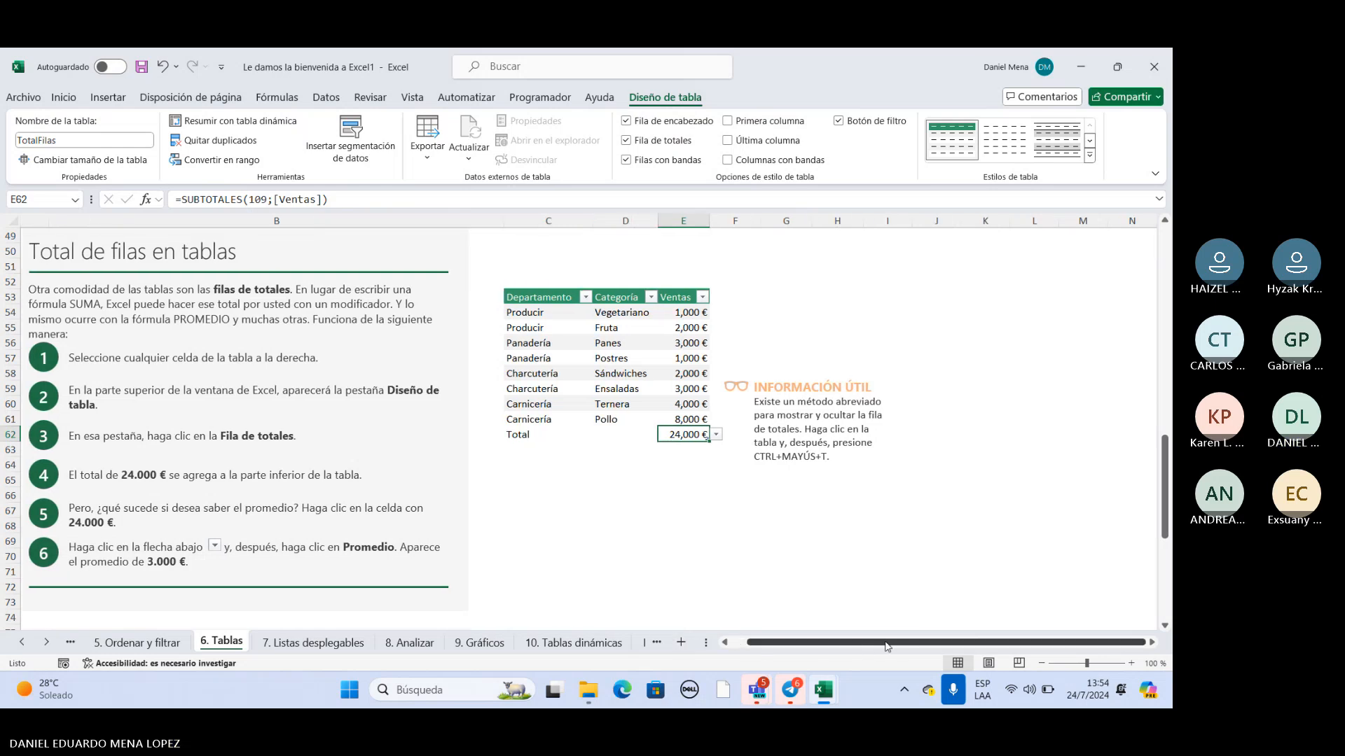
pyautogui.moveTo(785, 695)
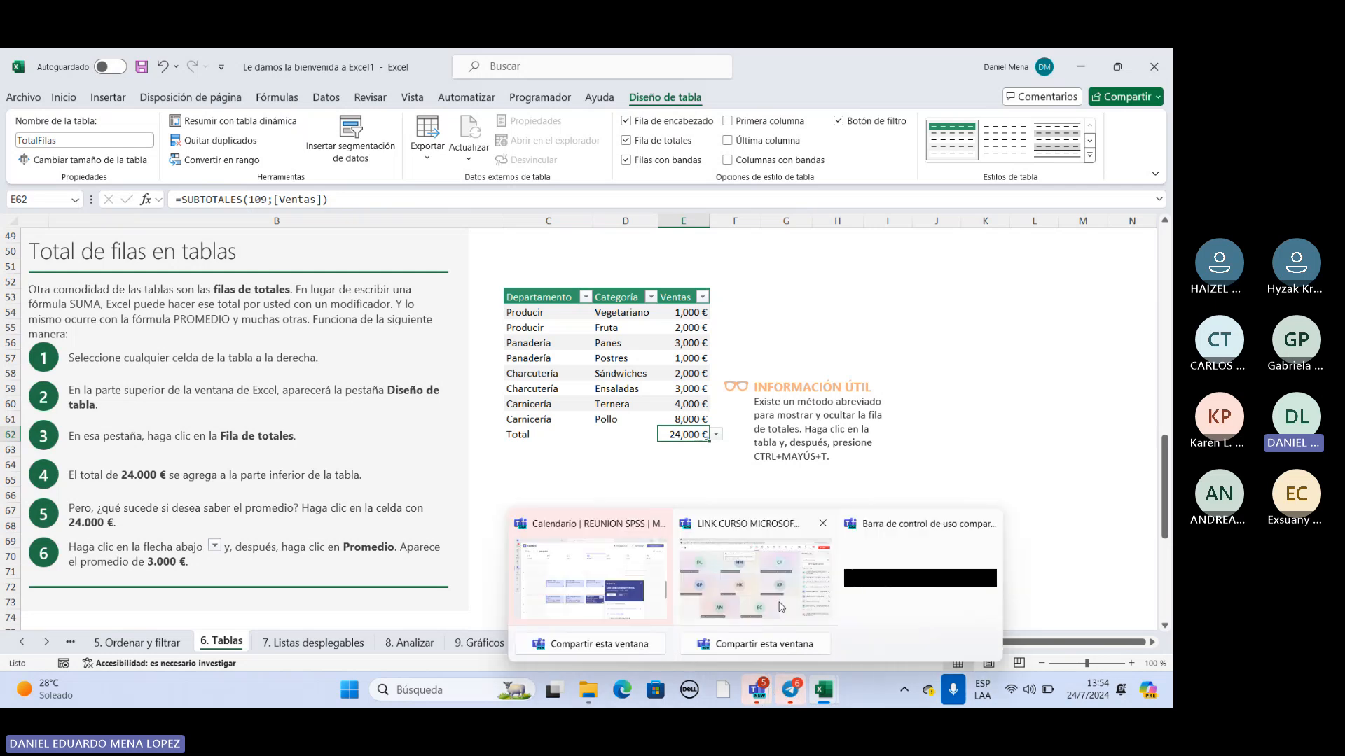
pyautogui.click(781, 607)
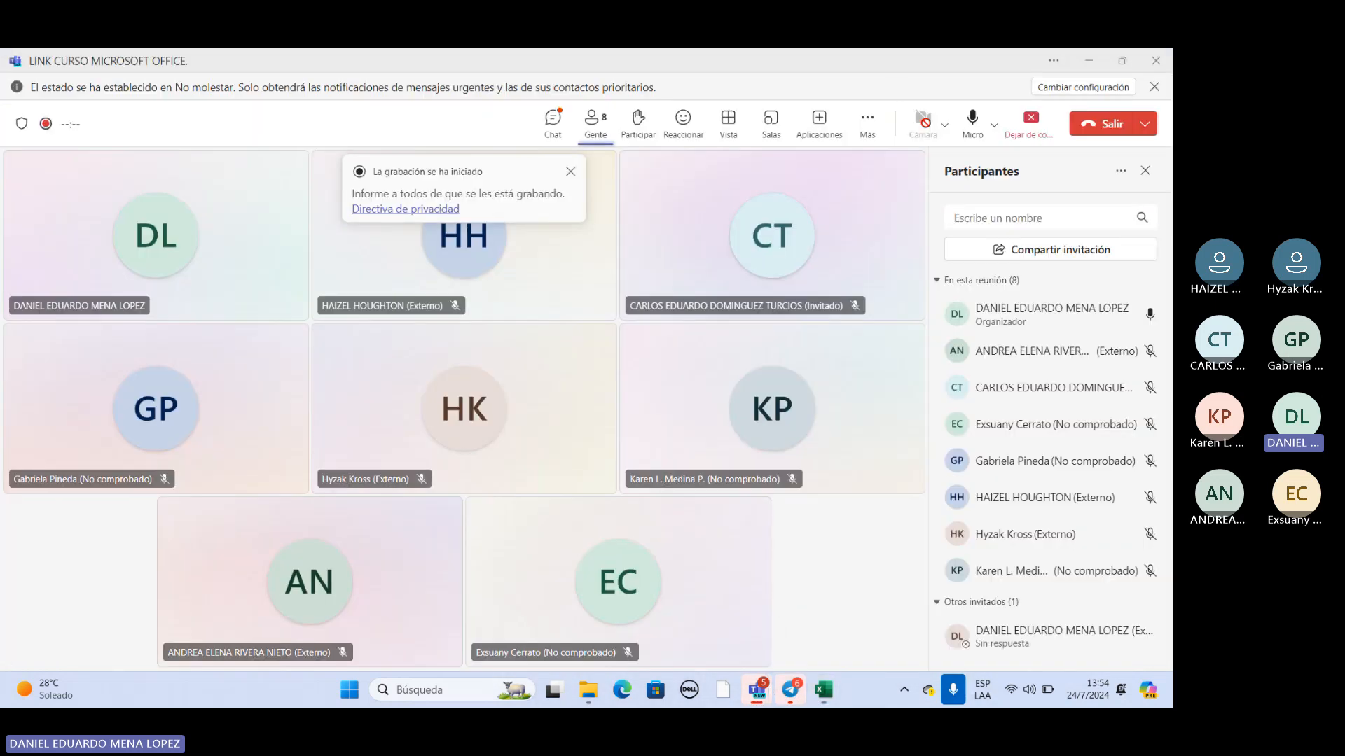